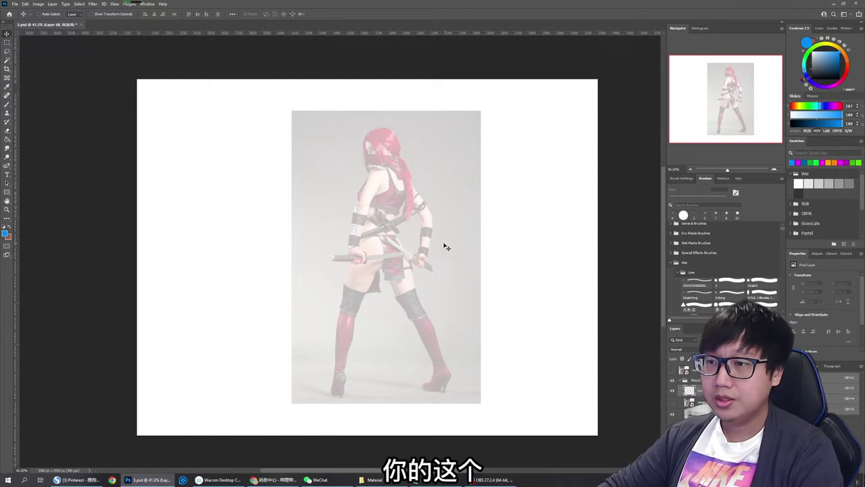
Create a new layer and draw a bright green horizontal eye-level line across the figure's waist, extending past both sides of the photo
{"action": "scroll", "coordinate": [442, 244], "scroll_direction": "up", "scroll_amount": 1}
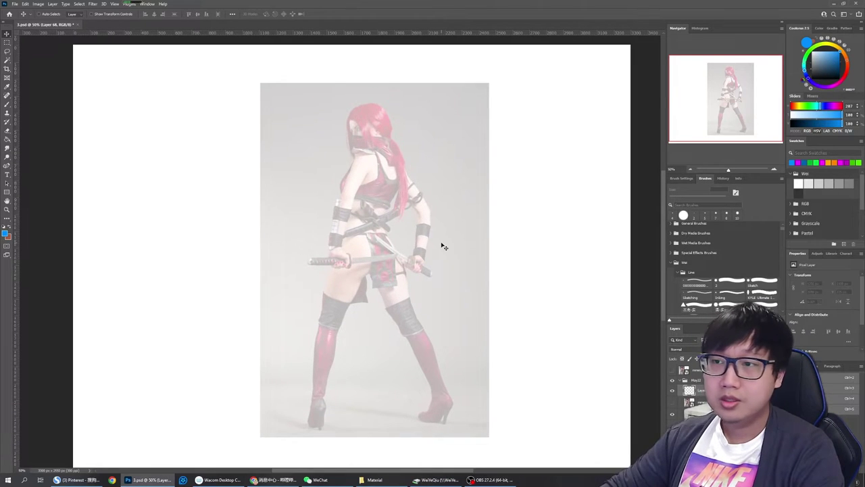
{"action": "scroll", "coordinate": [444, 246], "scroll_direction": "down", "scroll_amount": 1}
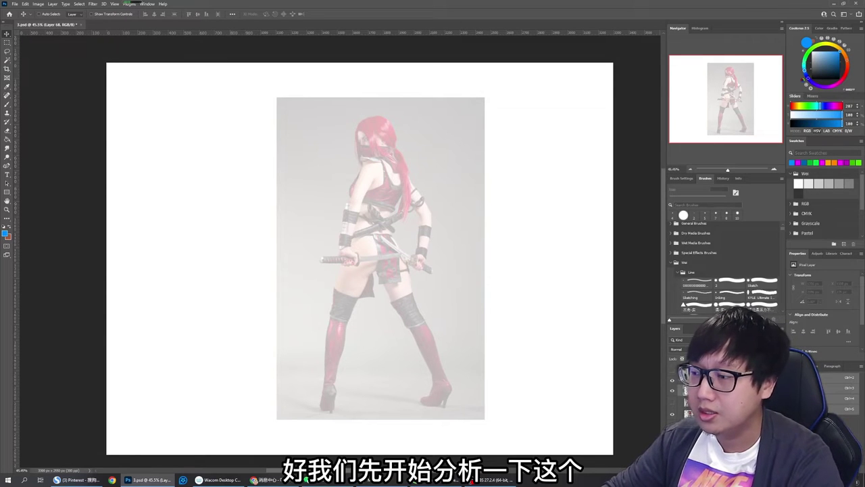
{"action": "left_click", "coordinate": [763, 469]}
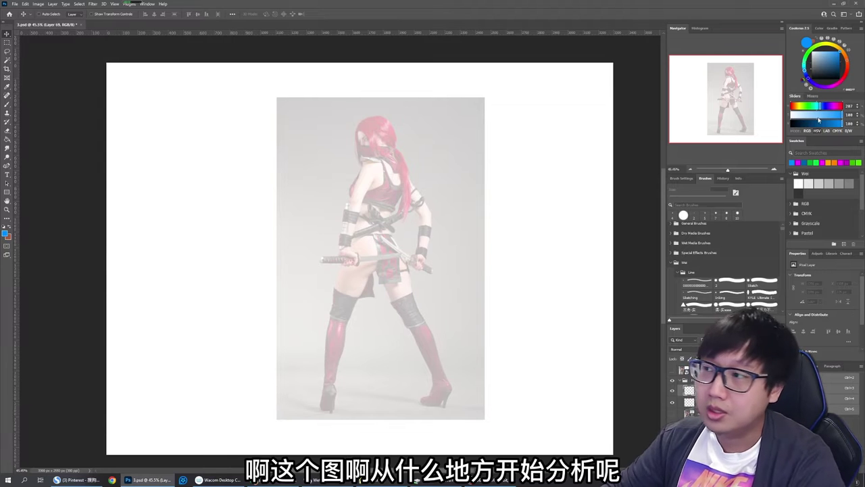
{"action": "left_click", "coordinate": [806, 58]}
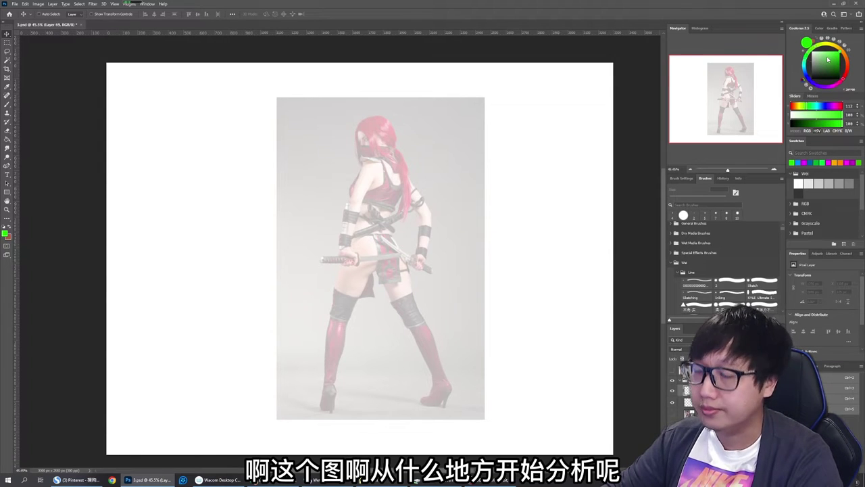
{"action": "key", "text": "b"}
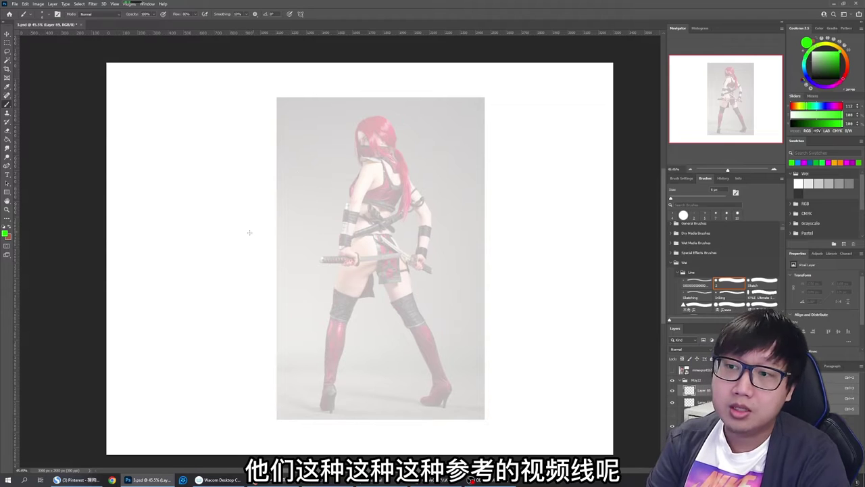
{"action": "left_click_drag", "start_coordinate": [189, 227], "coordinate": [593, 226]}
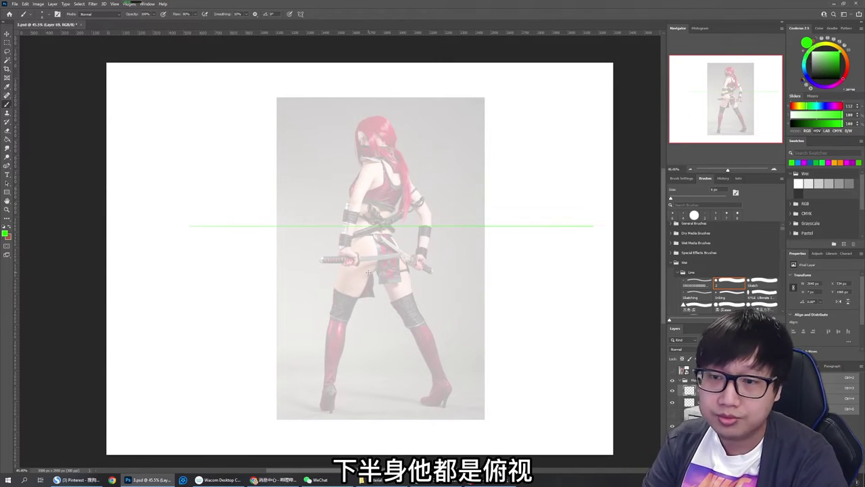
Enlarge the brush to 10 px and sketch a small green eye symbol above the right end of the eye-level line
{"action": "key", "text": "bracketright"}
{"action": "key", "text": "bracketright"}
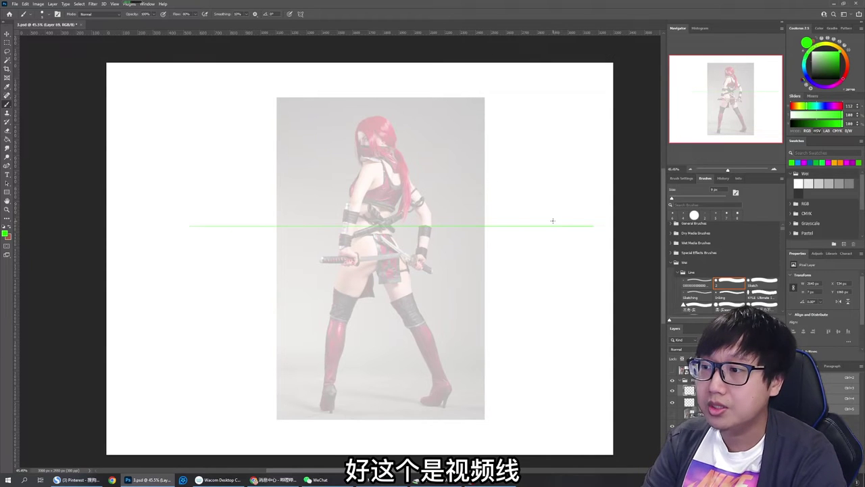
{"action": "key", "text": "bracketright"}
{"action": "key", "text": "bracketright"}
{"action": "key", "text": "bracketright"}
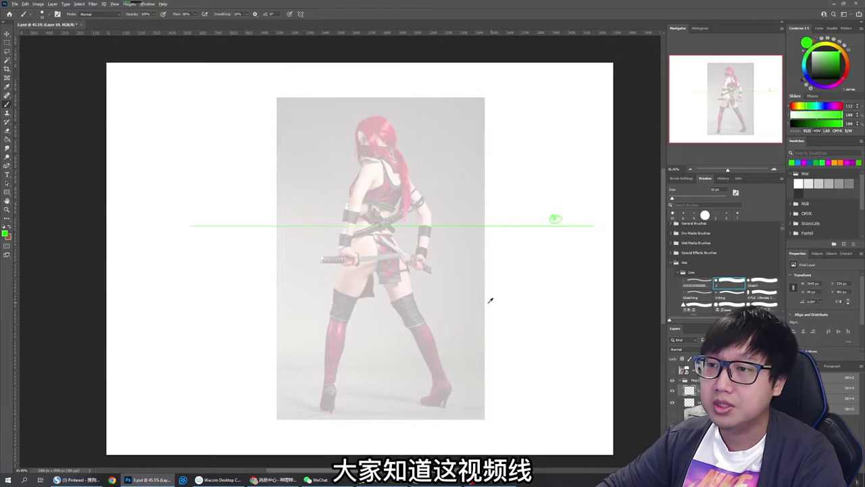
Add another new layer and set the brush colour to fully saturated blue with hue 224
{"action": "scroll", "coordinate": [488, 299], "scroll_direction": "up", "scroll_amount": 1}
{"action": "key", "text": "ctrl+alt+shift+n"}
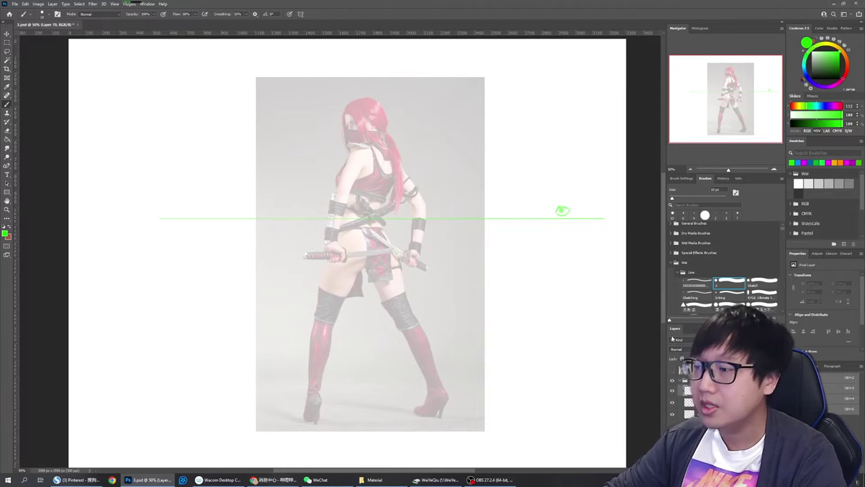
{"action": "left_click", "coordinate": [810, 79]}
{"action": "left_click", "coordinate": [833, 55]}
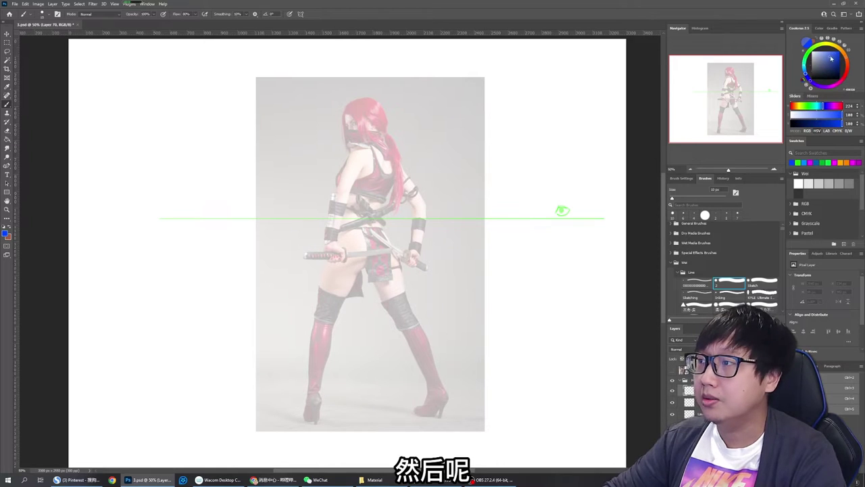
{"action": "left_click", "coordinate": [839, 54]}
{"action": "left_click", "coordinate": [840, 52]}
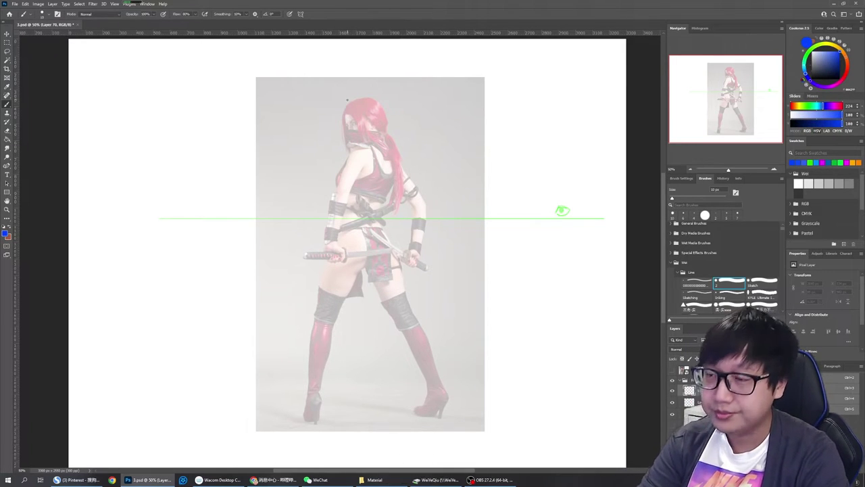
Draw a blue perspective box around the figure's head, with guide lines on the face plane and a side plane reaching the back of the head
{"action": "key", "text": "bracketleft"}
{"action": "left_click", "coordinate": [342, 108]}
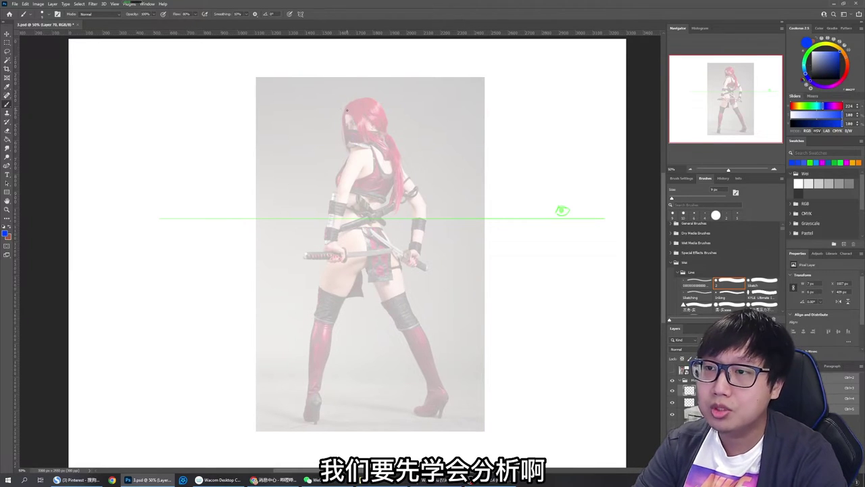
{"action": "left_click_drag", "start_coordinate": [347, 114], "coordinate": [354, 139]}
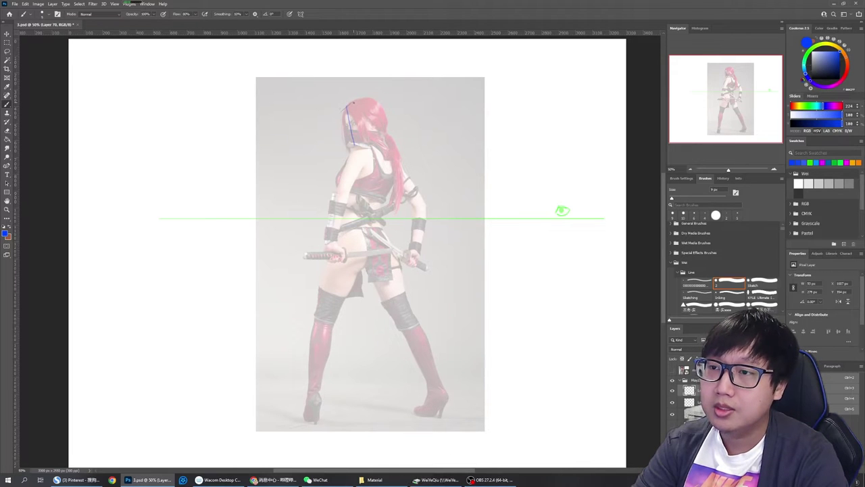
{"action": "left_click_drag", "start_coordinate": [353, 101], "coordinate": [360, 131]}
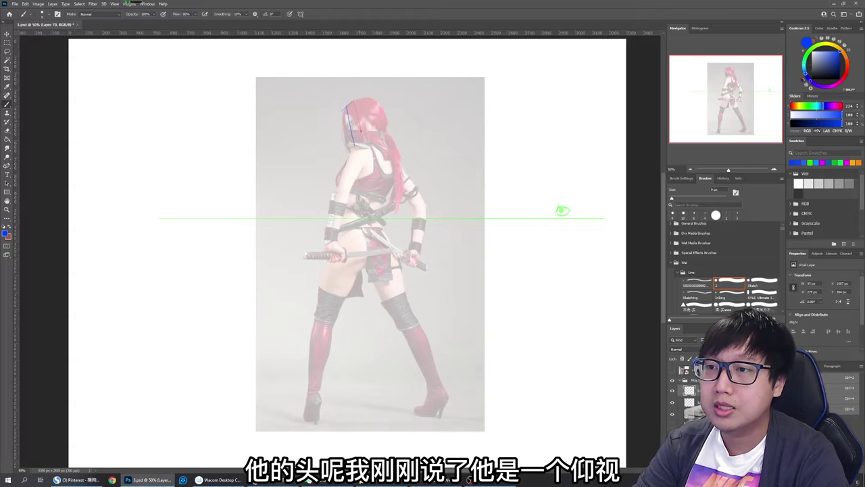
{"action": "key", "text": "ctrl+z"}
{"action": "left_click_drag", "start_coordinate": [354, 101], "coordinate": [361, 141]}
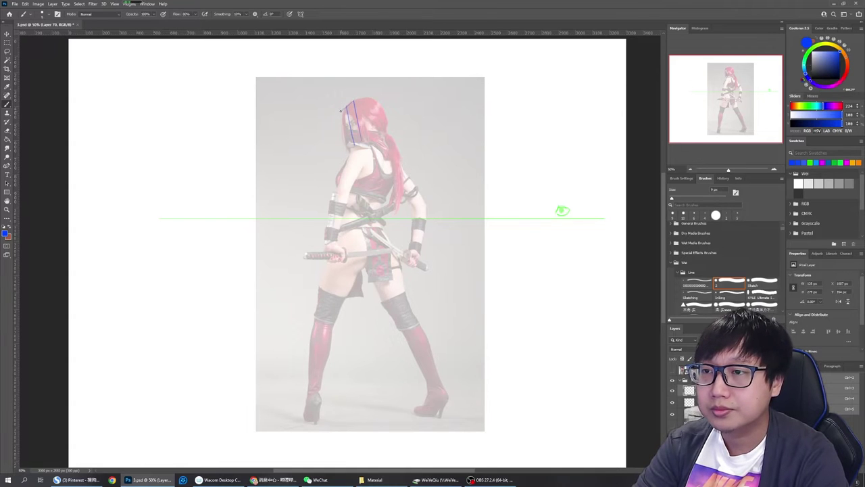
{"action": "left_click_drag", "start_coordinate": [341, 112], "coordinate": [346, 134]}
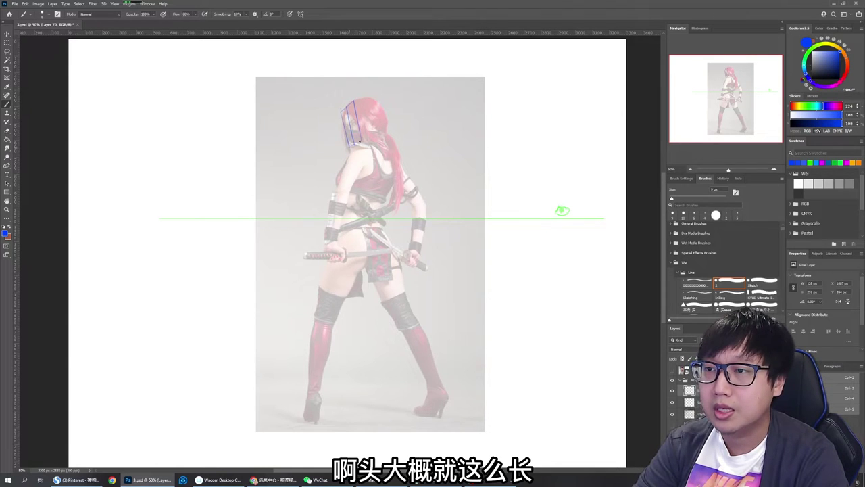
{"action": "mouse_move", "coordinate": [353, 101]}
{"action": "left_mouse_down"}
{"action": "mouse_move", "coordinate": [371, 100]}
{"action": "mouse_move", "coordinate": [381, 119]}
{"action": "left_mouse_up"}
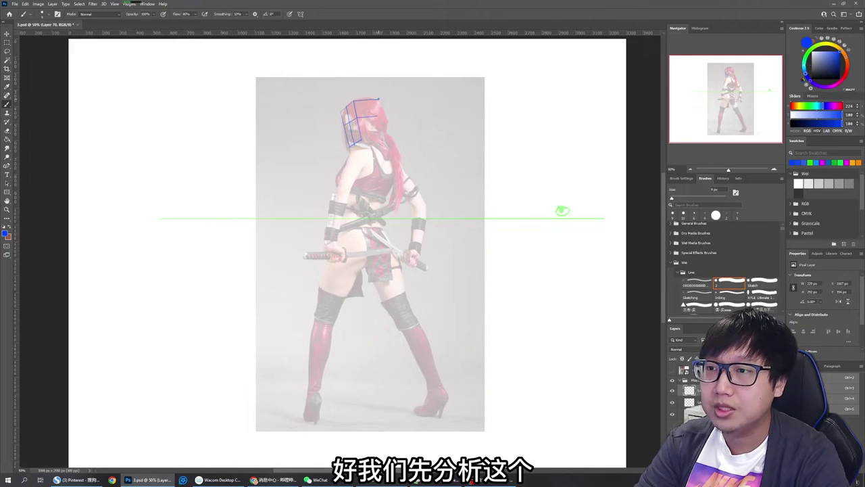
{"action": "left_click_drag", "start_coordinate": [378, 100], "coordinate": [382, 126]}
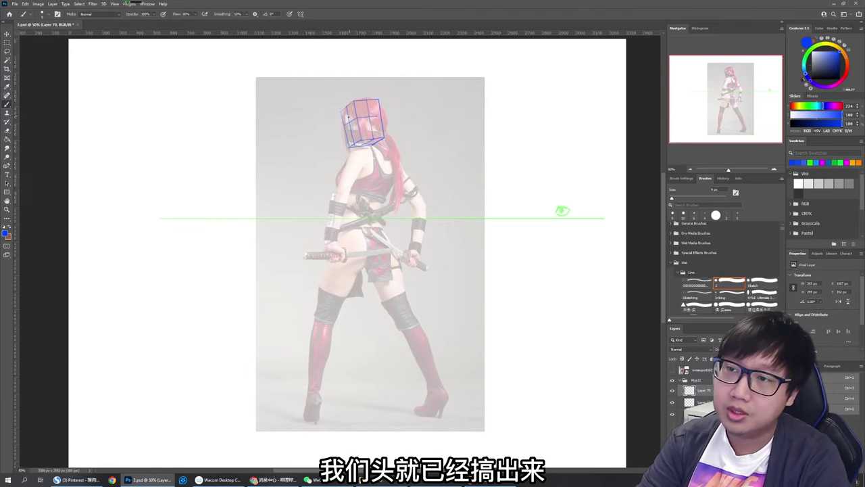
Erase the head box's outer face edge with a slightly larger eraser and redraw it closer to the face
{"action": "key", "text": "e"}
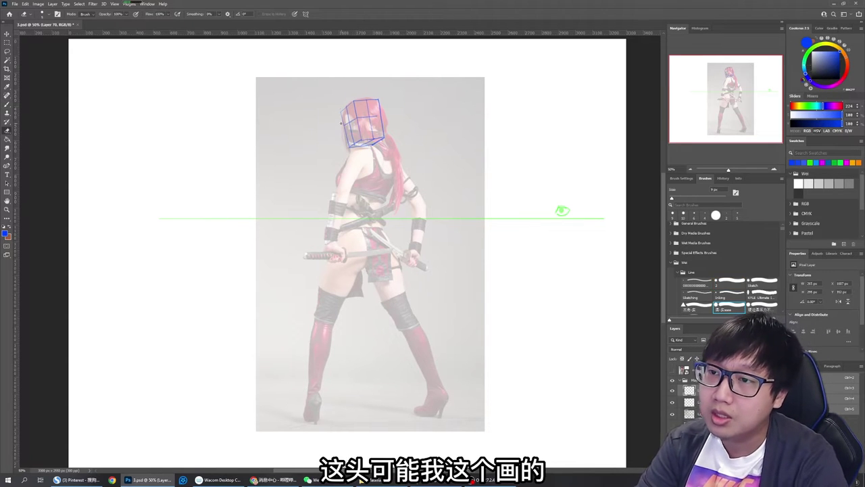
{"action": "key", "text": "bracketright"}
{"action": "left_click_drag", "start_coordinate": [340, 112], "coordinate": [348, 144]}
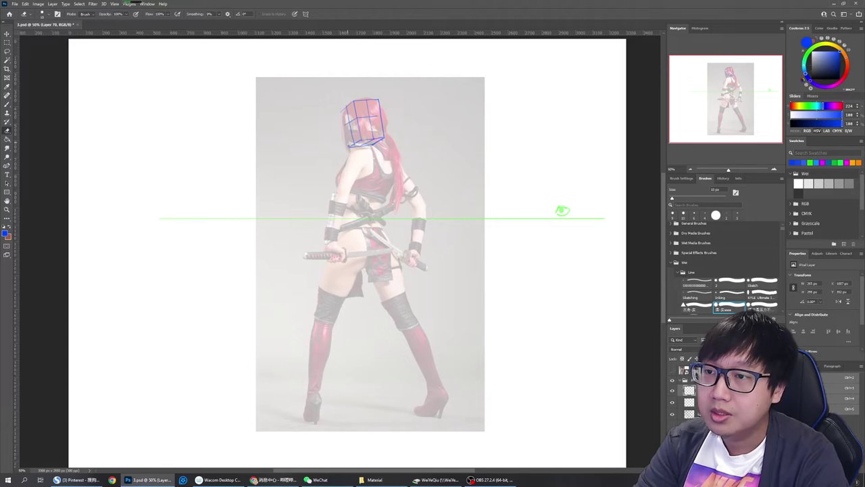
{"action": "key", "text": "b"}
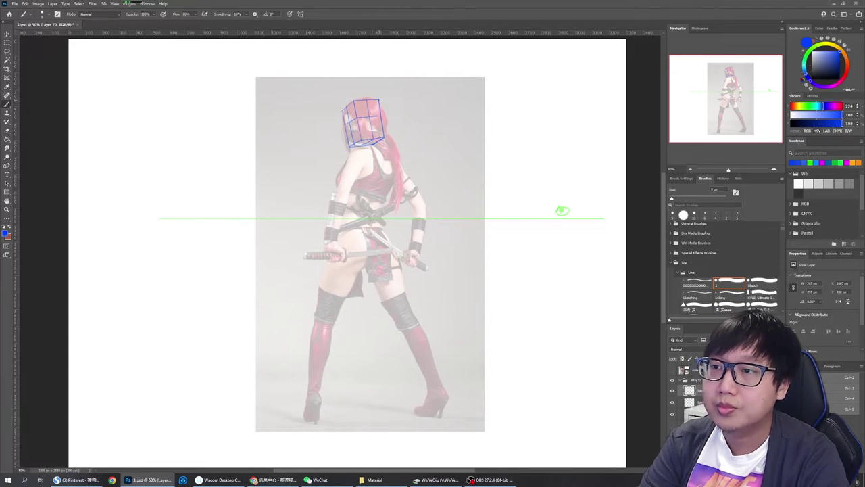
{"action": "key", "text": "e"}
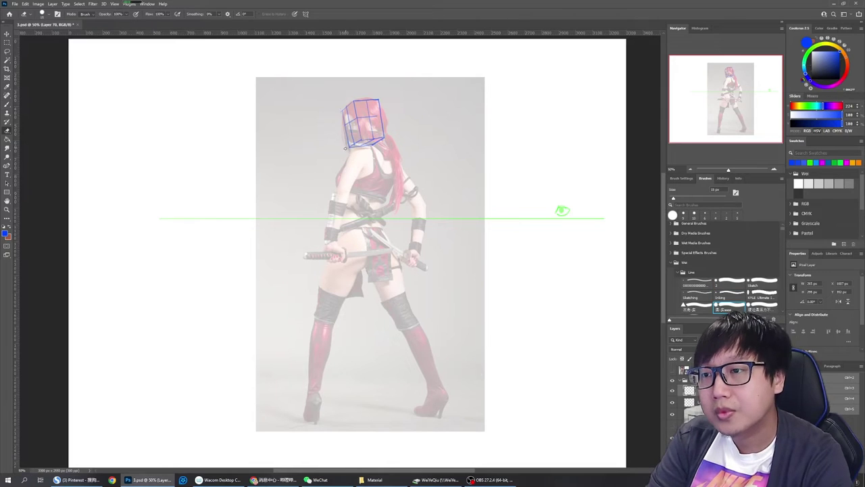
{"action": "key", "text": "b"}
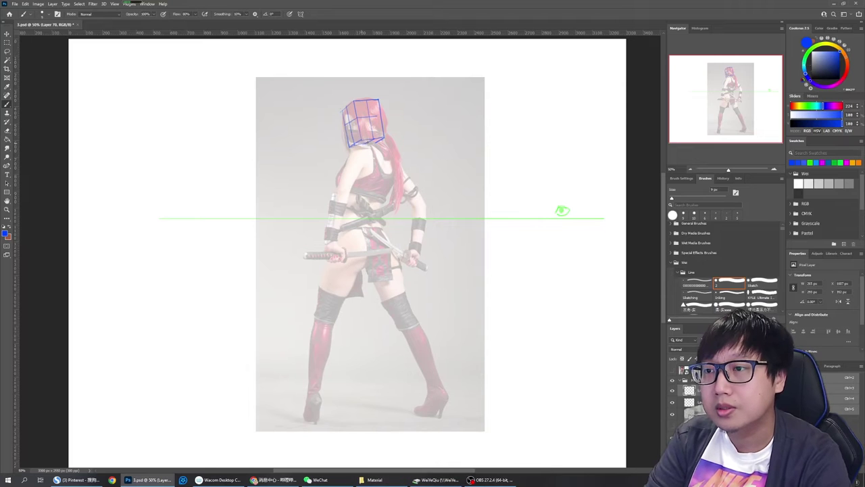
Redraw the head box's lower edge and clean up the vertical edge at the back of the head
{"action": "left_click_drag", "start_coordinate": [350, 146], "coordinate": [372, 143]}
{"action": "key", "text": "ctrl+z"}
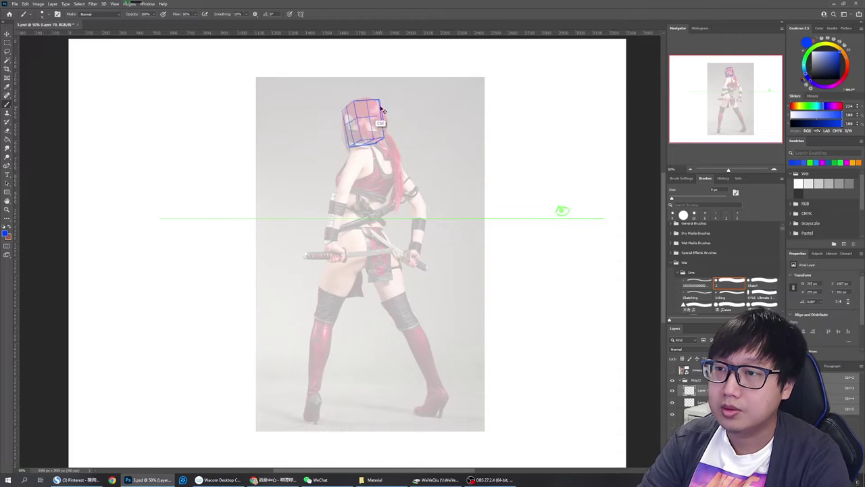
{"action": "key", "text": "e"}
{"action": "left_click_drag", "start_coordinate": [380, 102], "coordinate": [384, 132]}
{"action": "key", "text": "b"}
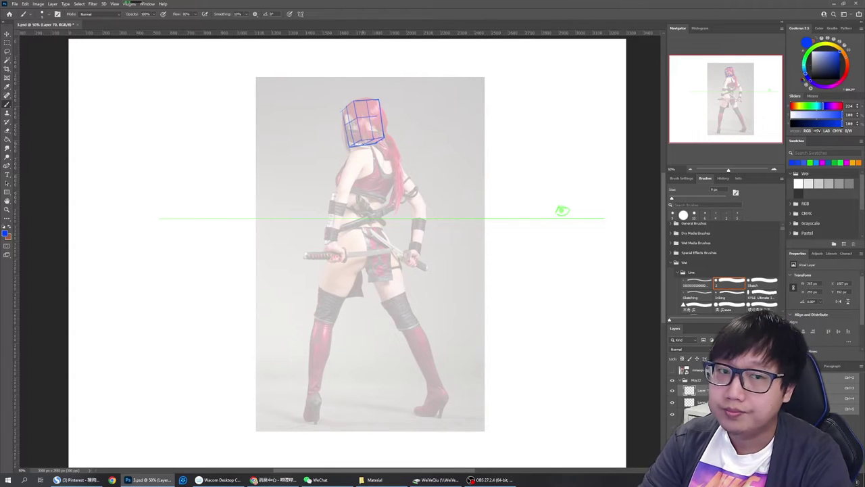
Compare the head box with the photo, shift the box slightly to the right, and fade the photo layer to 30% opacity
{"action": "left_click", "coordinate": [671, 390]}
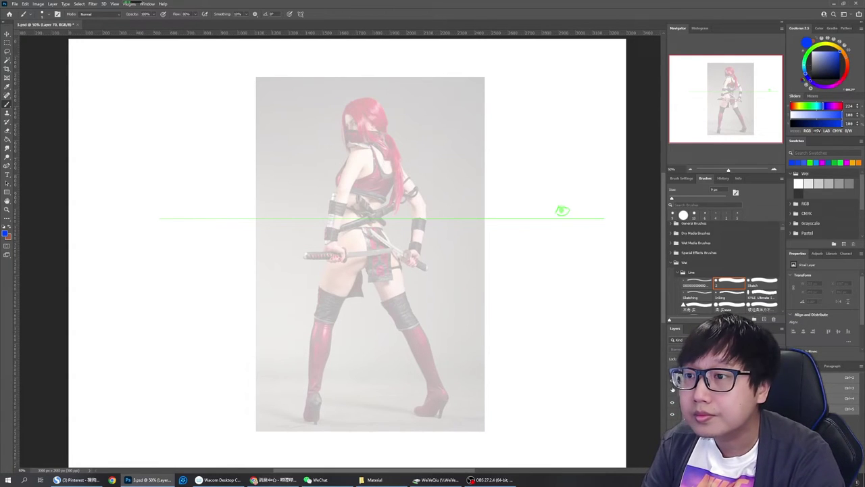
{"action": "left_click", "coordinate": [672, 390]}
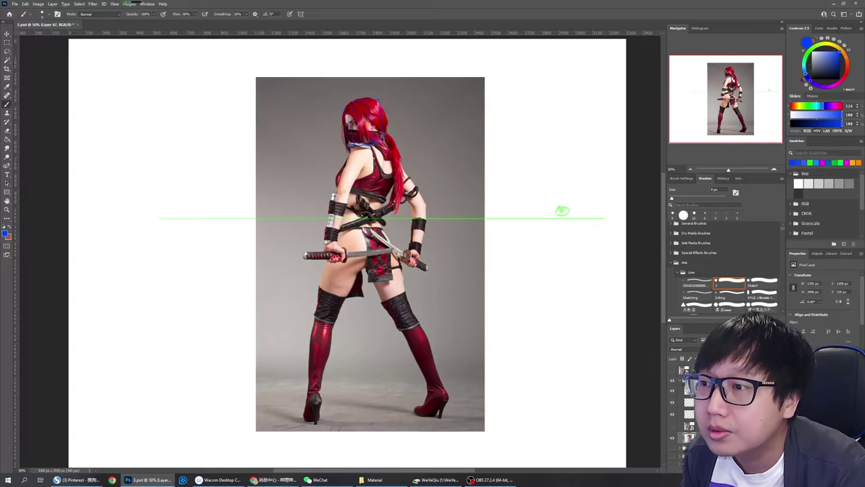
{"action": "key", "text": "v"}
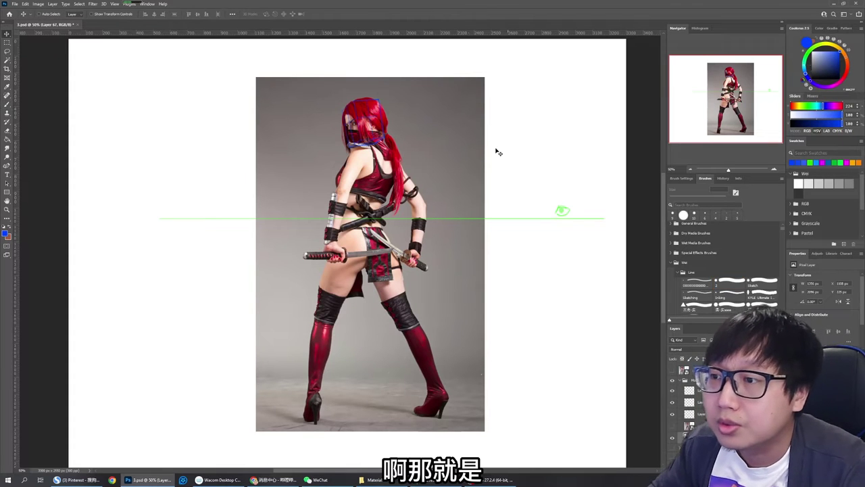
{"action": "left_click_drag", "start_coordinate": [367, 113], "coordinate": [369, 112]}
{"action": "key", "text": "ctrl+z"}
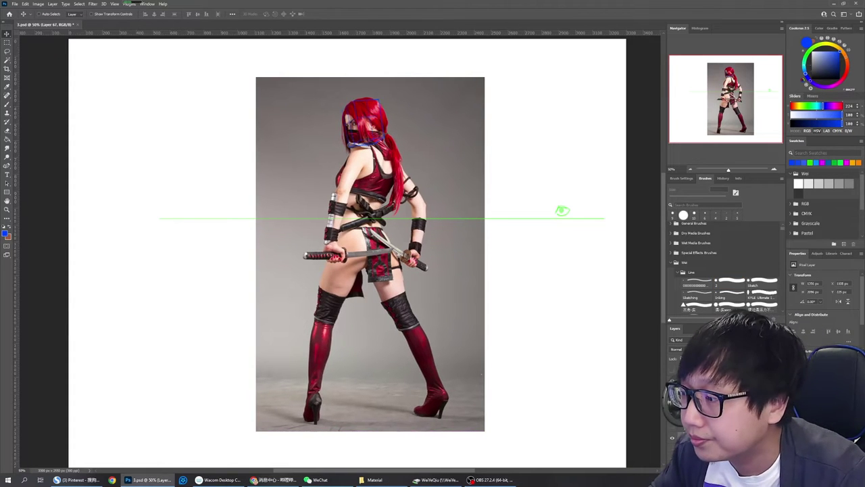
{"action": "left_click_drag", "start_coordinate": [355, 146], "coordinate": [357, 146]}
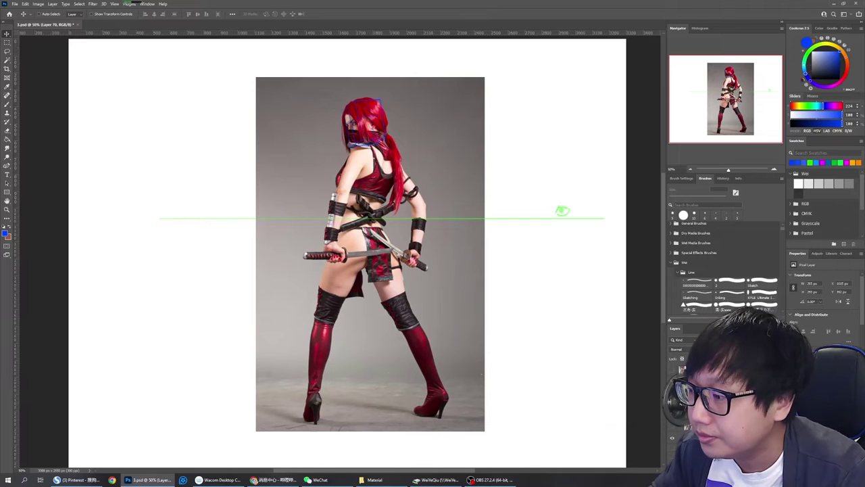
{"action": "key", "text": "3"}
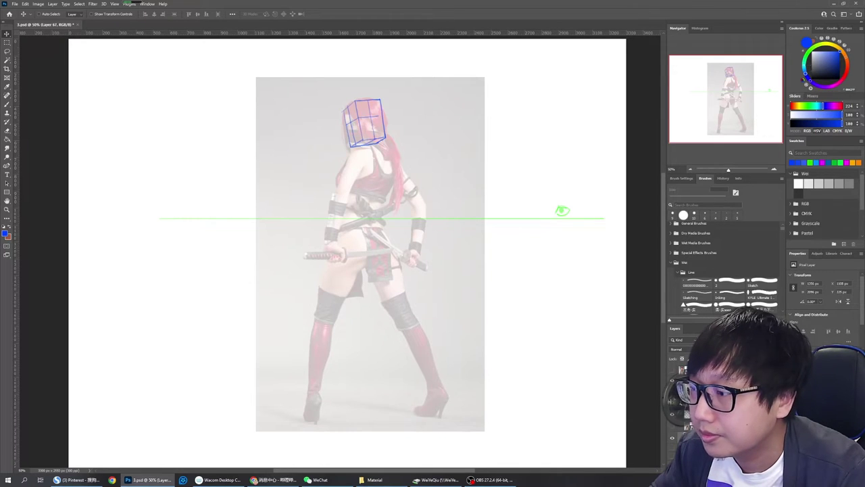
Sketch a blue side-view head beside the photo, with a vertical body line running down to a short ground line
{"action": "key", "text": "b"}
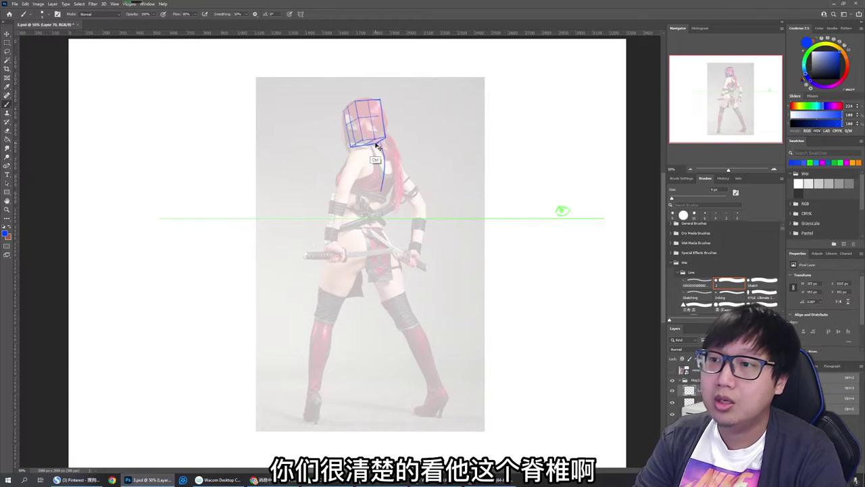
{"action": "key", "text": "ctrl+z"}
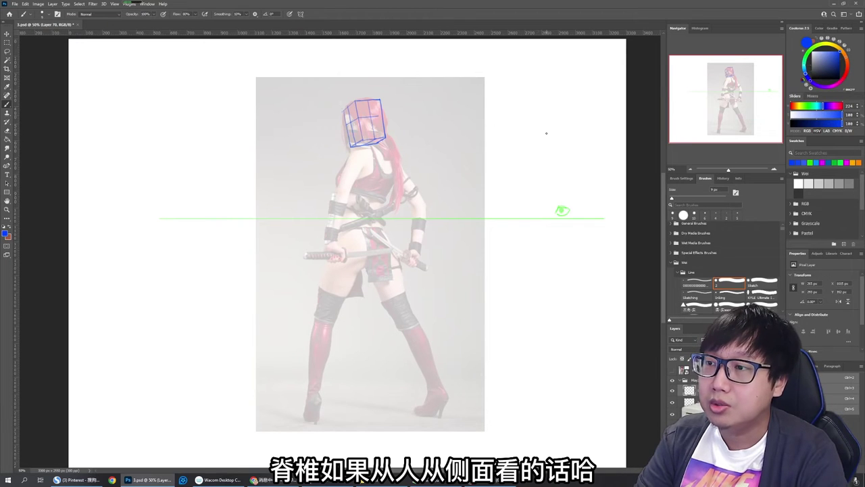
{"action": "left_click_drag", "start_coordinate": [528, 140], "coordinate": [512, 142]}
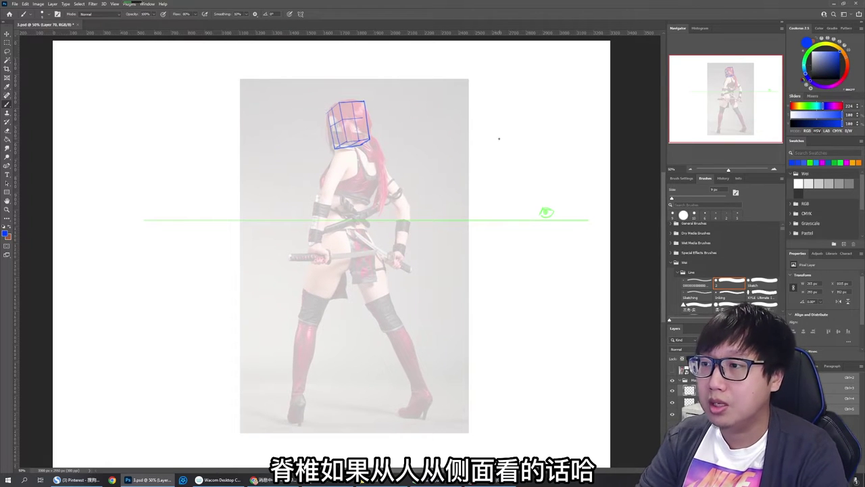
{"action": "mouse_move", "coordinate": [505, 99]}
{"action": "left_mouse_down"}
{"action": "mouse_move", "coordinate": [499, 132]}
{"action": "mouse_move", "coordinate": [527, 106]}
{"action": "mouse_move", "coordinate": [529, 126]}
{"action": "mouse_move", "coordinate": [498, 139]}
{"action": "mouse_move", "coordinate": [523, 133]}
{"action": "mouse_move", "coordinate": [502, 142]}
{"action": "mouse_move", "coordinate": [528, 121]}
{"action": "mouse_move", "coordinate": [515, 133]}
{"action": "mouse_move", "coordinate": [527, 414]}
{"action": "mouse_move", "coordinate": [549, 415]}
{"action": "left_mouse_up"}
{"action": "key", "text": "e"}
{"action": "key", "text": "b"}
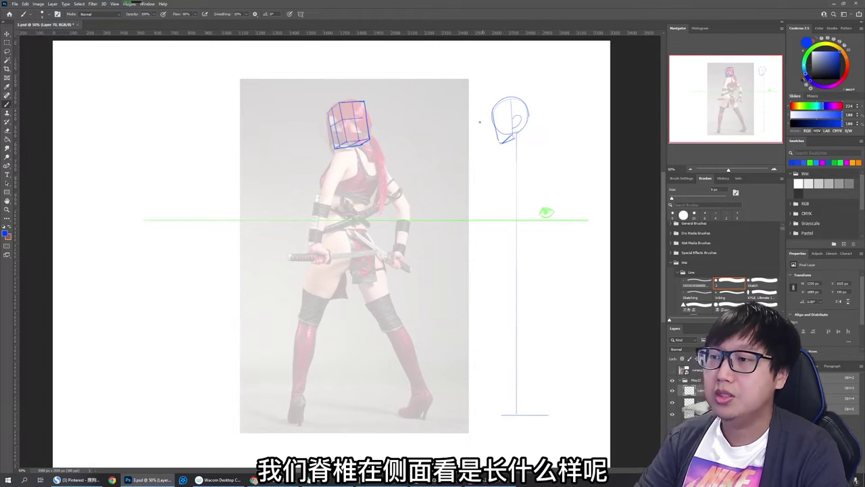
Sketch the side-view neck and ribcage below the blue head, with a curved back and a redrawn front edge
{"action": "left_click_drag", "start_coordinate": [522, 127], "coordinate": [522, 138]}
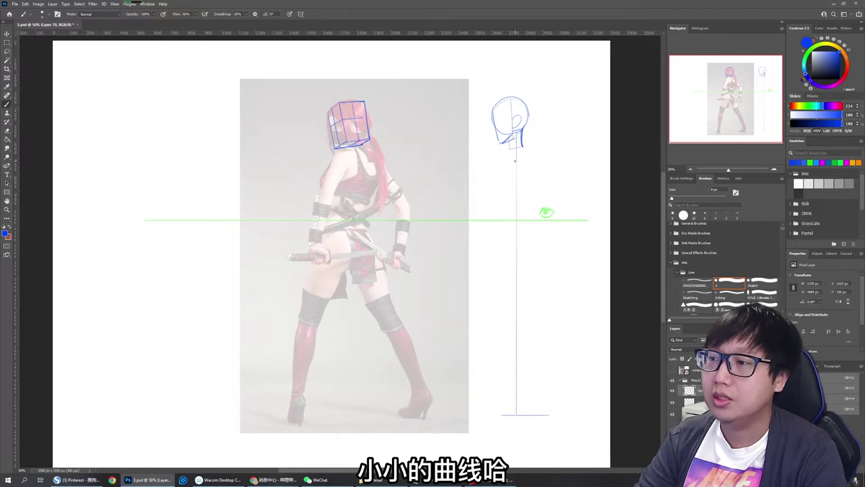
{"action": "mouse_move", "coordinate": [509, 149]}
{"action": "left_mouse_down"}
{"action": "mouse_move", "coordinate": [490, 191]}
{"action": "mouse_move", "coordinate": [519, 212]}
{"action": "left_mouse_up"}
{"action": "key", "text": "ctrl+z"}
{"action": "left_click_drag", "start_coordinate": [501, 166], "coordinate": [489, 201]}
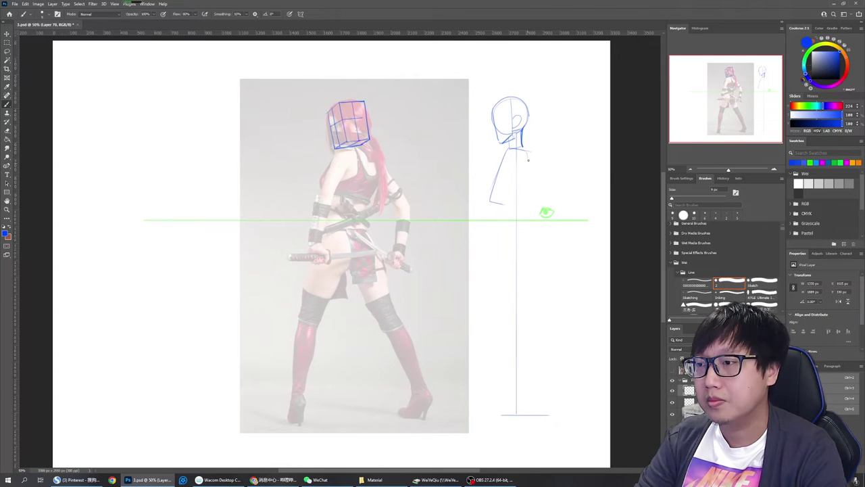
{"action": "left_click_drag", "start_coordinate": [528, 175], "coordinate": [512, 212]}
{"action": "key", "text": "e"}
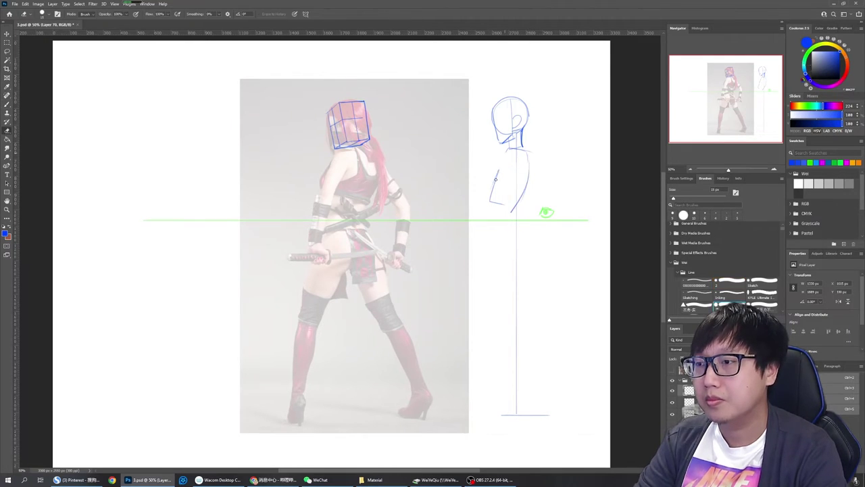
{"action": "left_click_drag", "start_coordinate": [500, 167], "coordinate": [491, 200]}
{"action": "key", "text": "b"}
{"action": "mouse_move", "coordinate": [506, 150]}
{"action": "left_mouse_down"}
{"action": "mouse_move", "coordinate": [488, 198]}
{"action": "mouse_move", "coordinate": [496, 200]}
{"action": "mouse_move", "coordinate": [487, 193]}
{"action": "mouse_move", "coordinate": [511, 213]}
{"action": "left_mouse_up"}
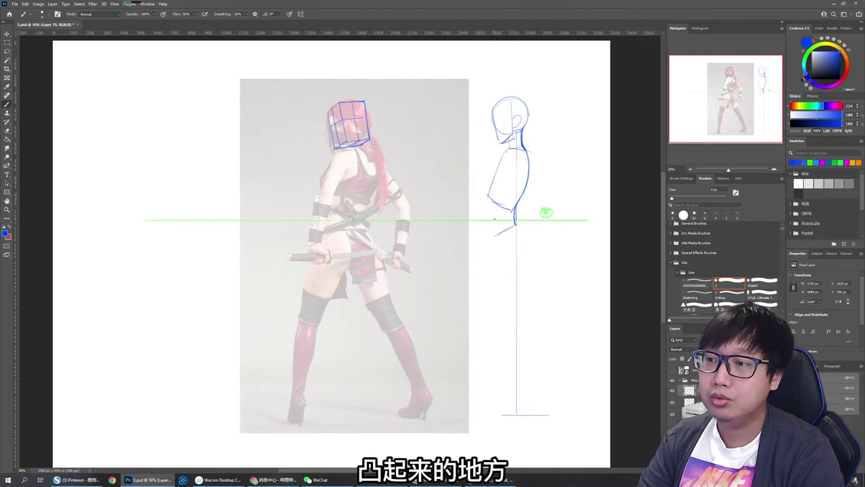
Draw a tilted side-view pelvis box below the ribcage and darken the S-shaped spine curve from neck to pelvis
{"action": "left_click_drag", "start_coordinate": [494, 238], "coordinate": [515, 265]}
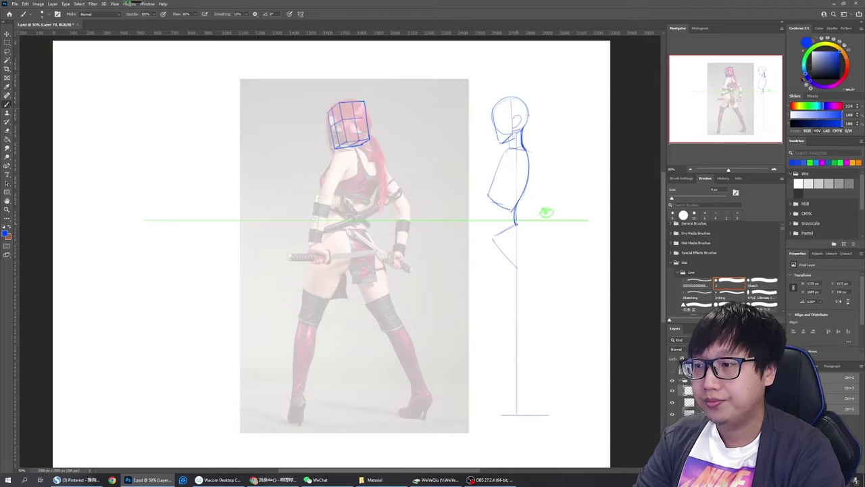
{"action": "mouse_move", "coordinate": [517, 227]}
{"action": "left_mouse_down"}
{"action": "mouse_move", "coordinate": [535, 250]}
{"action": "mouse_move", "coordinate": [515, 268]}
{"action": "left_mouse_up"}
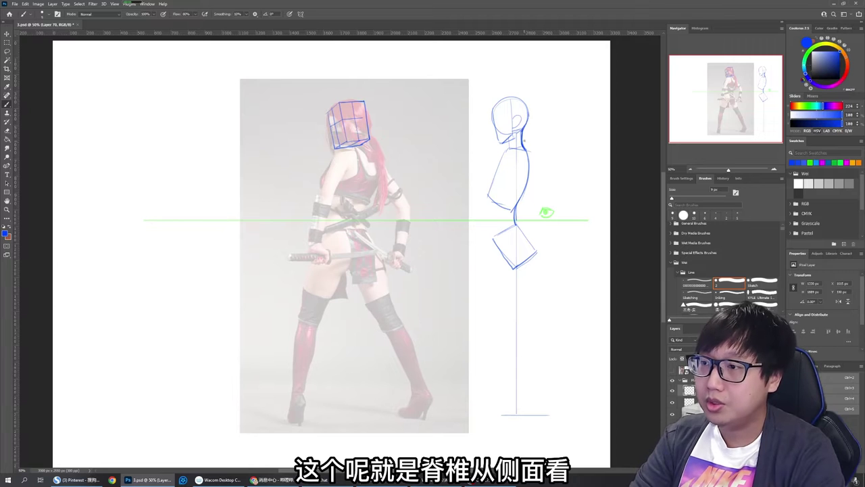
{"action": "mouse_move", "coordinate": [519, 127]}
{"action": "left_mouse_down"}
{"action": "mouse_move", "coordinate": [528, 157]}
{"action": "mouse_move", "coordinate": [516, 220]}
{"action": "mouse_move", "coordinate": [526, 235]}
{"action": "left_mouse_up"}
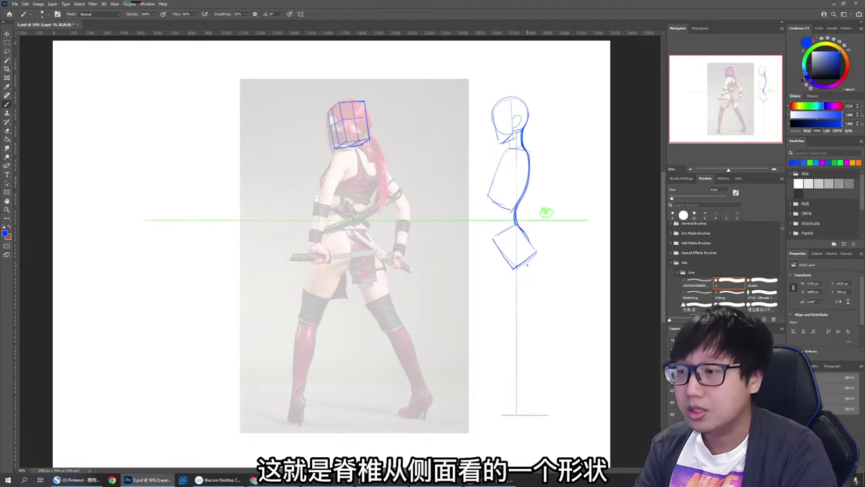
Cut the side-view figure out onto its own layer, hide that layer, and make the head box layer active and visible
{"action": "key", "text": "l"}
{"action": "mouse_move", "coordinate": [482, 177]}
{"action": "left_mouse_down"}
{"action": "mouse_move", "coordinate": [478, 96]}
{"action": "mouse_move", "coordinate": [560, 119]}
{"action": "mouse_move", "coordinate": [552, 313]}
{"action": "mouse_move", "coordinate": [481, 177]}
{"action": "left_mouse_up"}
{"action": "key", "text": "Delete"}
{"action": "key", "text": "ctrl+d"}
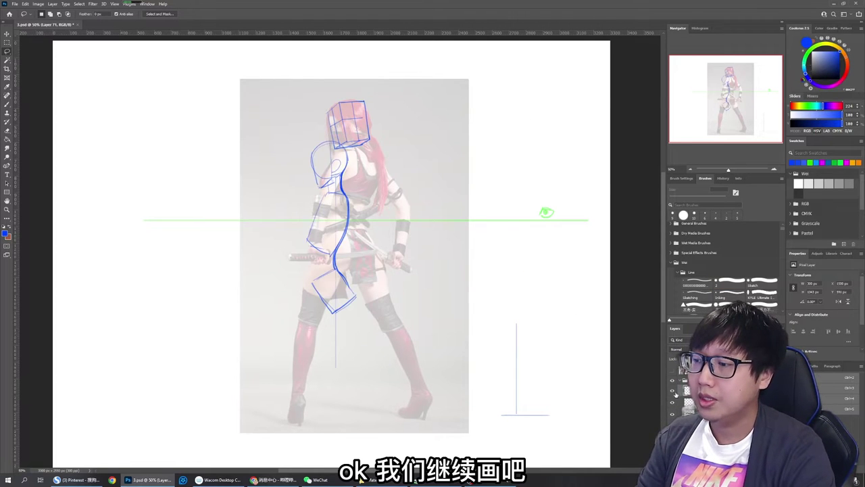
{"action": "left_click", "coordinate": [672, 392]}
{"action": "left_click", "coordinate": [673, 403]}
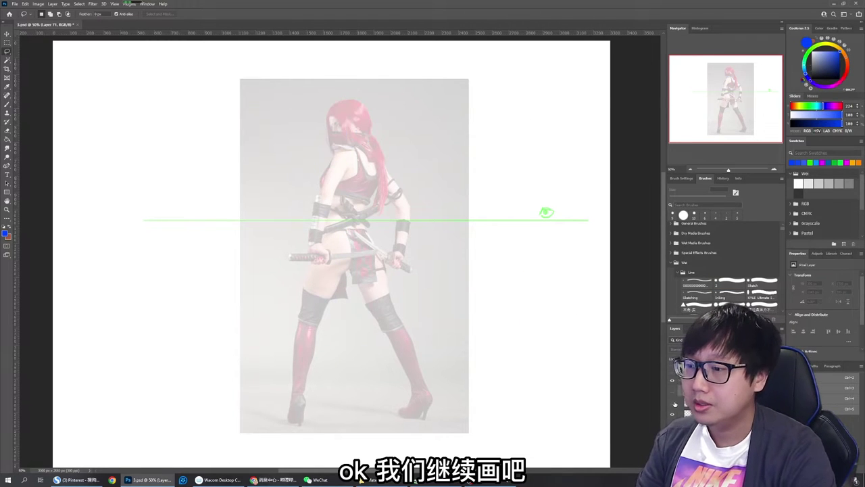
{"action": "key", "text": "b"}
{"action": "left_click", "coordinate": [689, 402]}
{"action": "left_click", "coordinate": [673, 402]}
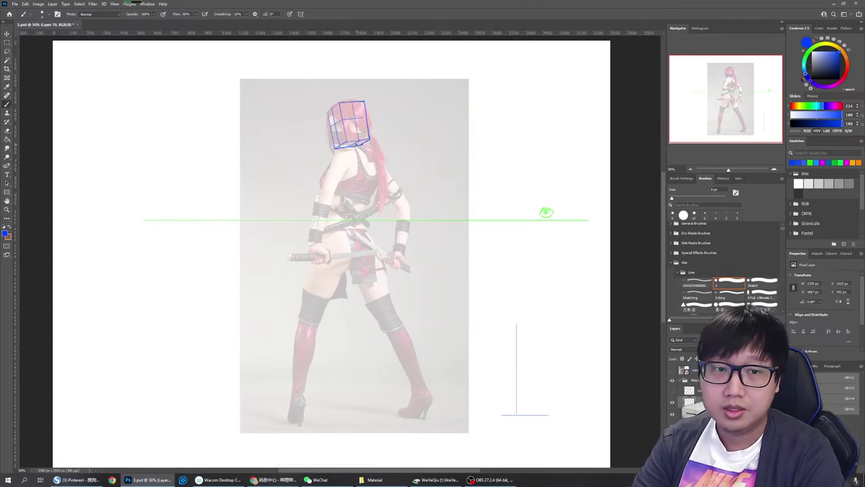
Tidy the head box, enlarge the brush to 10 px, and draw the neck, shoulder line and spine curve down to the hips
{"action": "key", "text": "e"}
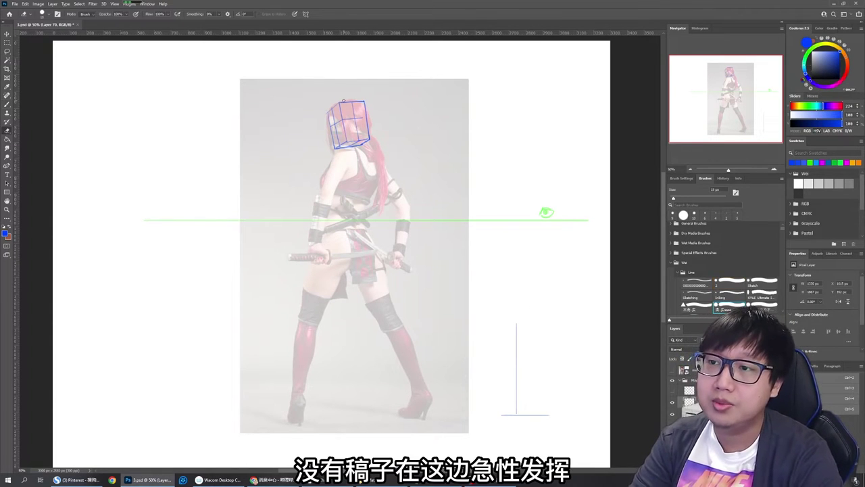
{"action": "key", "text": "b"}
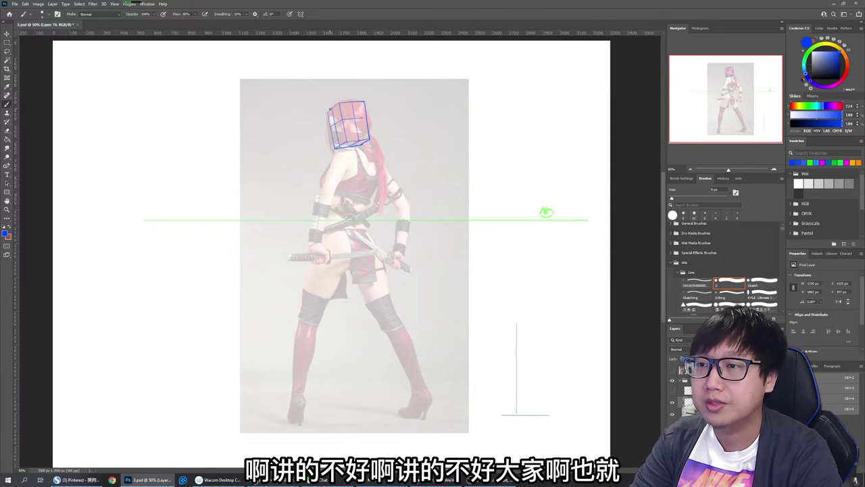
{"action": "mouse_move", "coordinate": [327, 112]}
{"action": "left_mouse_down"}
{"action": "mouse_move", "coordinate": [334, 147]}
{"action": "mouse_move", "coordinate": [383, 171]}
{"action": "mouse_move", "coordinate": [368, 141]}
{"action": "left_mouse_up"}
{"action": "key", "text": "bracketright"}
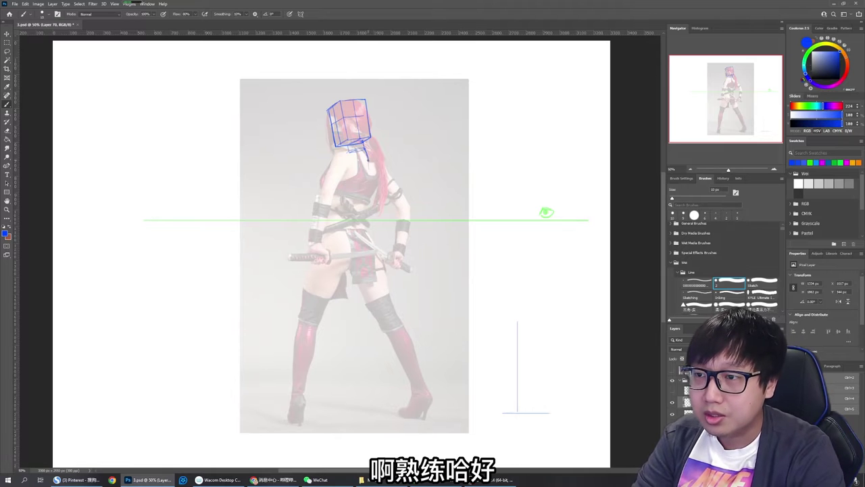
{"action": "left_click_drag", "start_coordinate": [369, 166], "coordinate": [360, 245]}
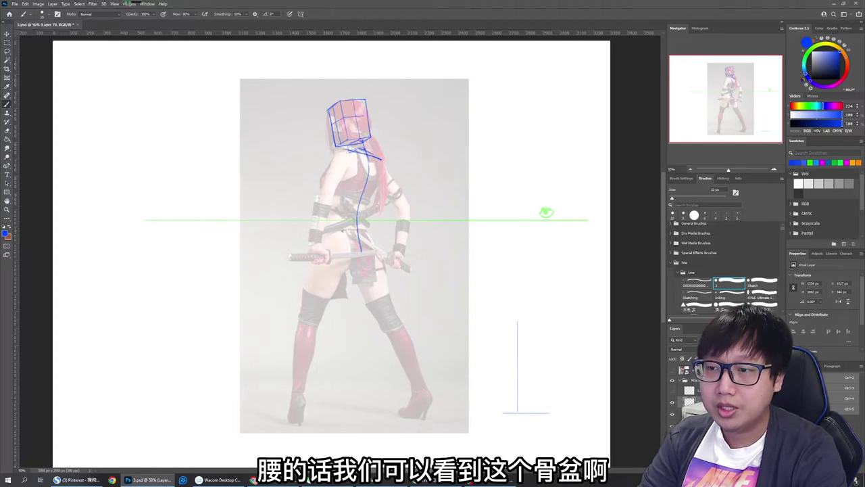
Draw the back face of a perspective pelvis box around the lower end of the spine, redoing its outer edge
{"action": "mouse_move", "coordinate": [336, 229]}
{"action": "left_mouse_down"}
{"action": "mouse_move", "coordinate": [371, 230]}
{"action": "mouse_move", "coordinate": [340, 268]}
{"action": "mouse_move", "coordinate": [381, 263]}
{"action": "left_mouse_up"}
{"action": "key", "text": "ctrl+z"}
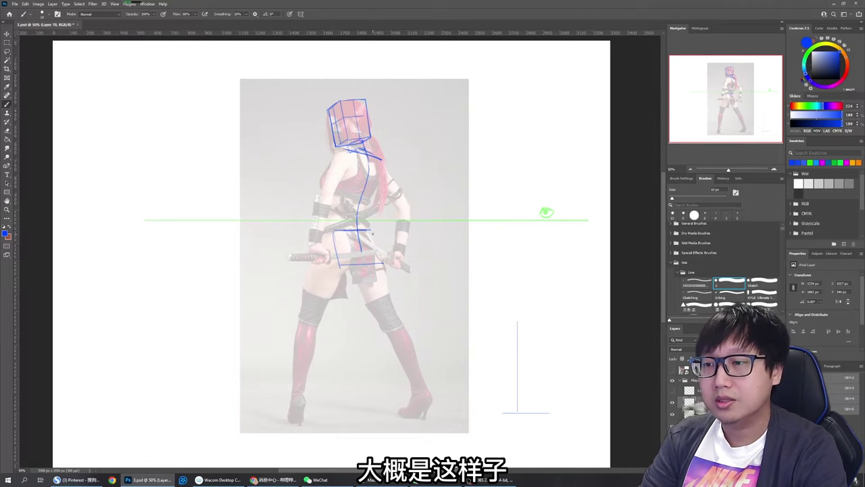
{"action": "left_click_drag", "start_coordinate": [371, 233], "coordinate": [383, 262]}
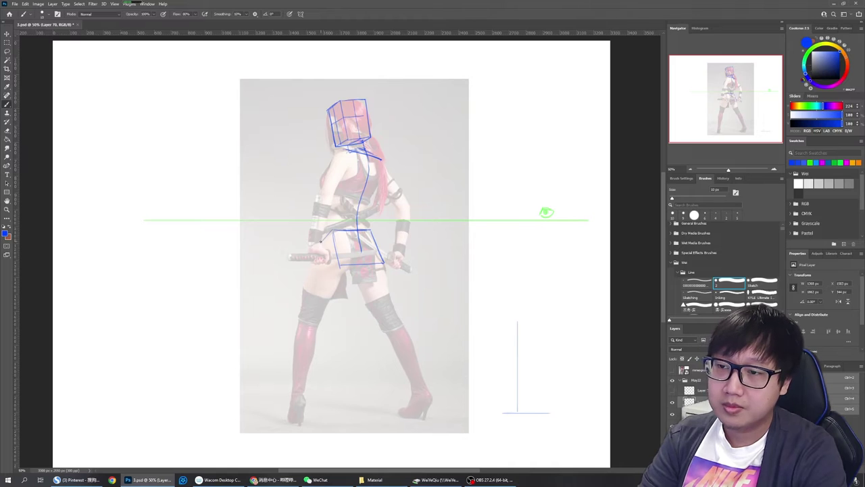
Add the side and bottom faces of the pelvis box and clean up its lower corner, undoing a trial circle at the hip
{"action": "left_click_drag", "start_coordinate": [321, 241], "coordinate": [327, 272]}
{"action": "key", "text": "e"}
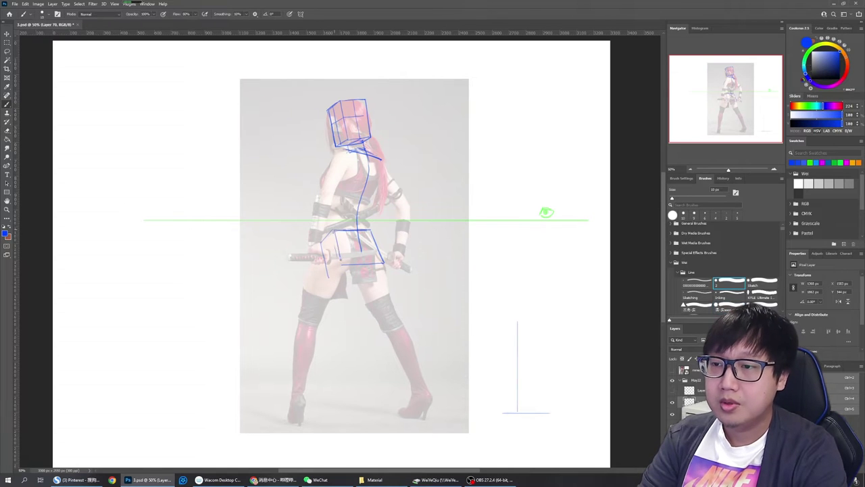
{"action": "key", "text": "b"}
{"action": "mouse_move", "coordinate": [320, 246]}
{"action": "left_mouse_down"}
{"action": "mouse_move", "coordinate": [328, 277]}
{"action": "mouse_move", "coordinate": [327, 270]}
{"action": "mouse_move", "coordinate": [383, 263]}
{"action": "mouse_move", "coordinate": [376, 258]}
{"action": "left_mouse_up"}
{"action": "key", "text": "e"}
{"action": "key", "text": "b"}
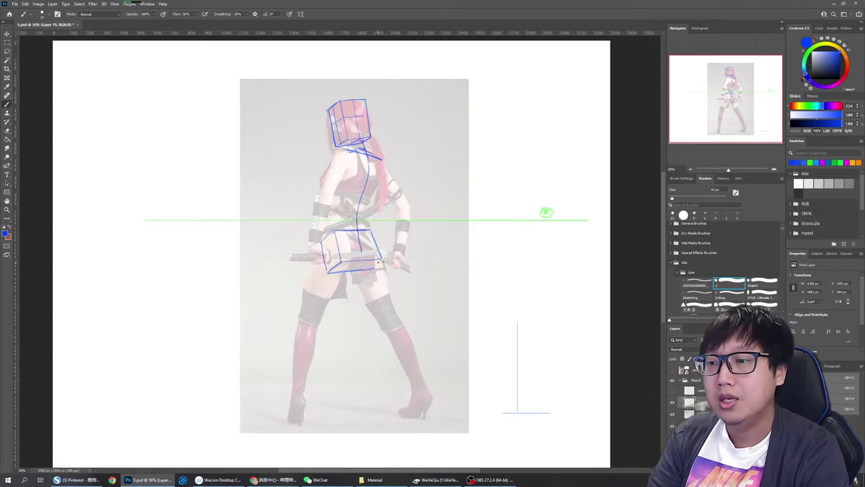
{"action": "key", "text": "e"}
{"action": "key", "text": "b"}
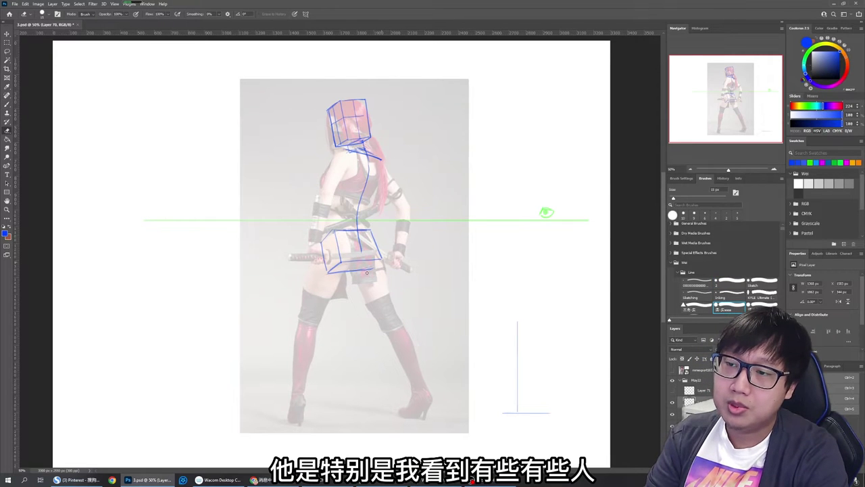
{"action": "left_click_drag", "start_coordinate": [382, 258], "coordinate": [383, 261]}
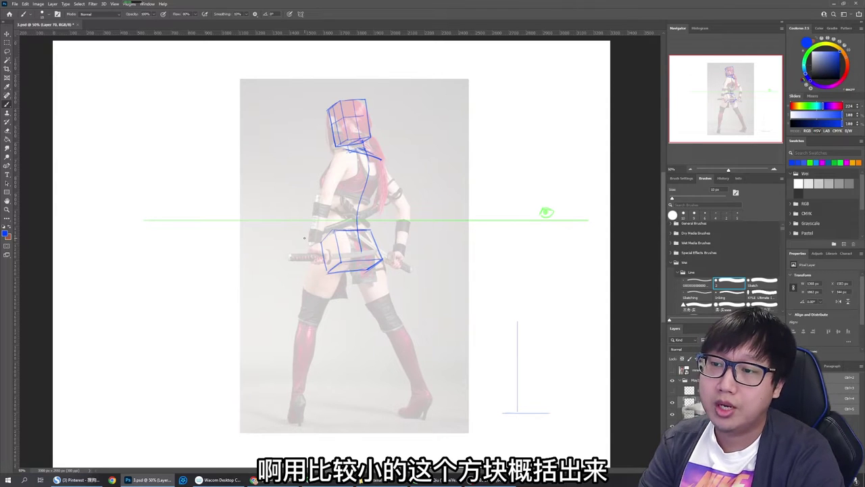
{"action": "left_click_drag", "start_coordinate": [318, 266], "coordinate": [319, 257]}
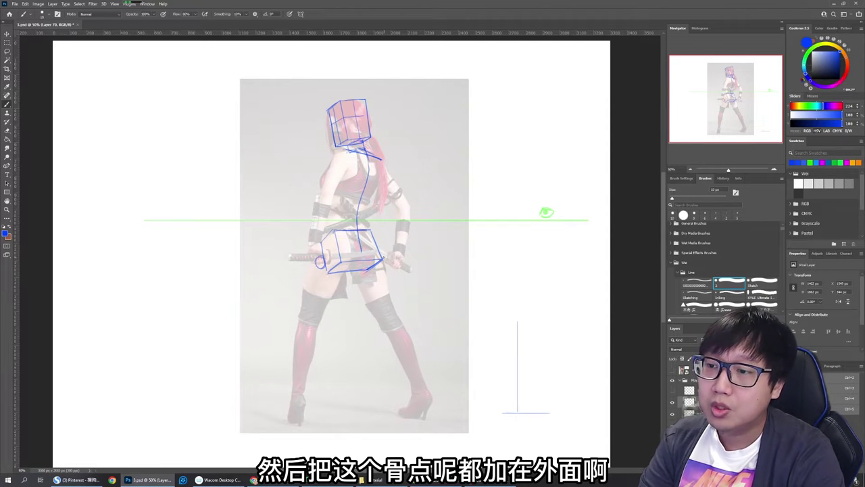
{"action": "key", "text": "ctrl+z"}
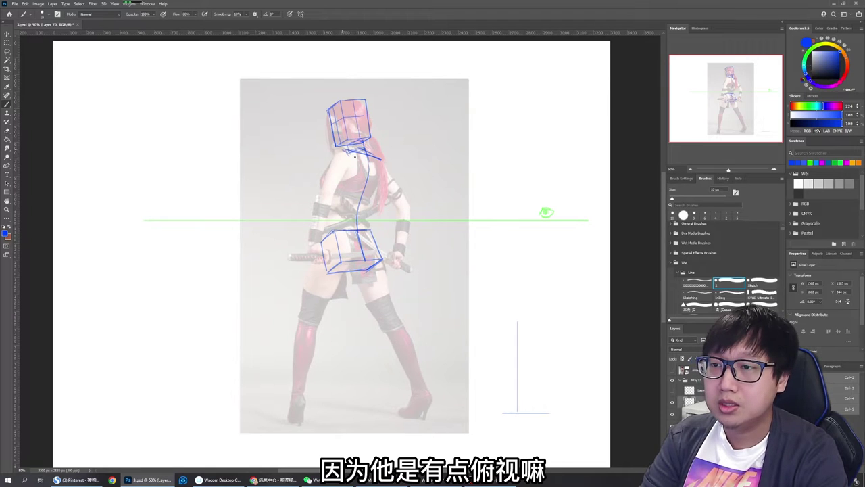
Draw the ribcage box between shoulders and waist, cleaning up its top corner and closing its back and lower edges
{"action": "left_click_drag", "start_coordinate": [342, 147], "coordinate": [327, 181]}
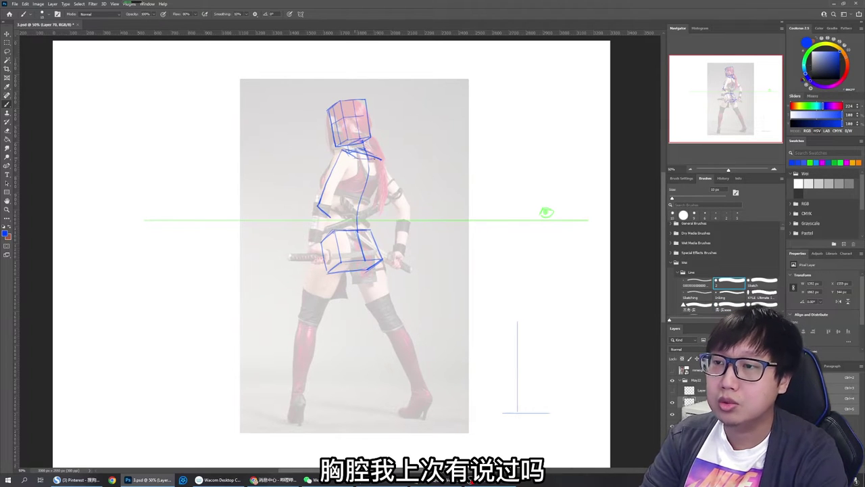
{"action": "key", "text": "e"}
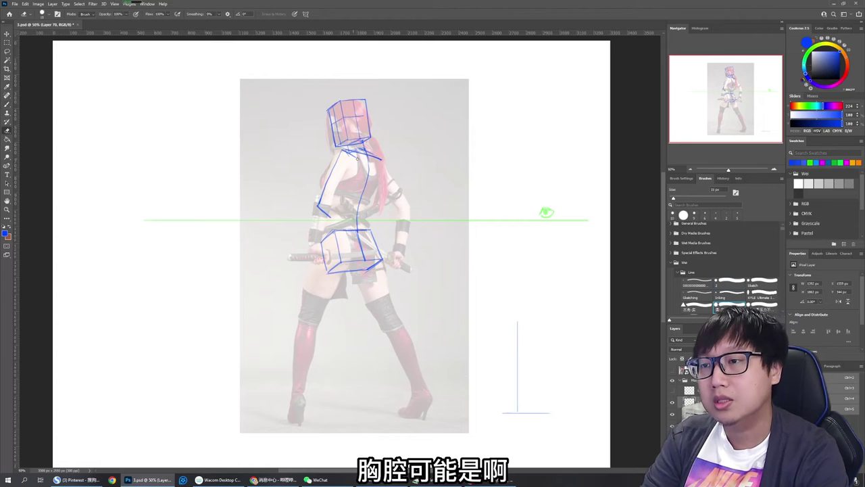
{"action": "key", "text": "b"}
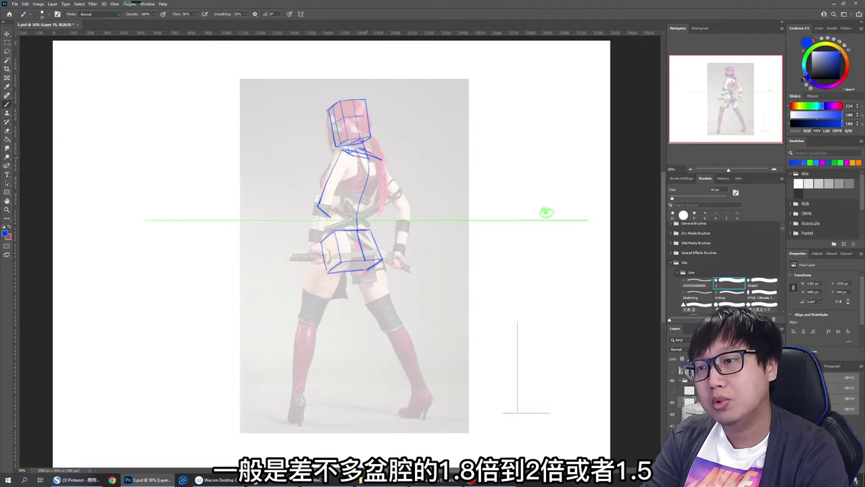
{"action": "key", "text": "e"}
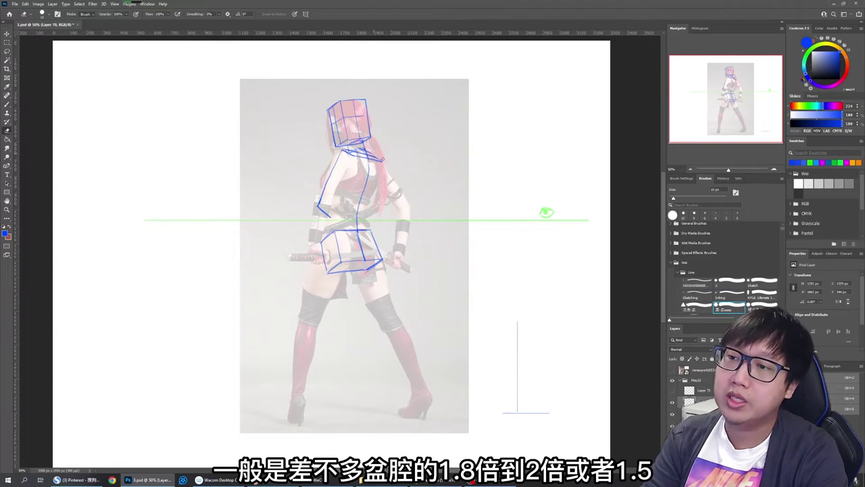
{"action": "key", "text": "b"}
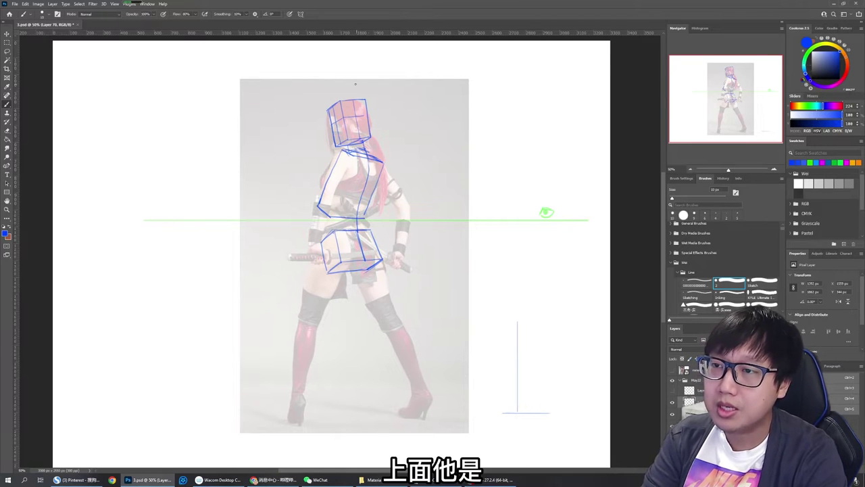
Mark the shoulder slant with a short magenta line beside the neck, and complete the ribcage box and waist line in blue
{"action": "left_click", "coordinate": [834, 86]}
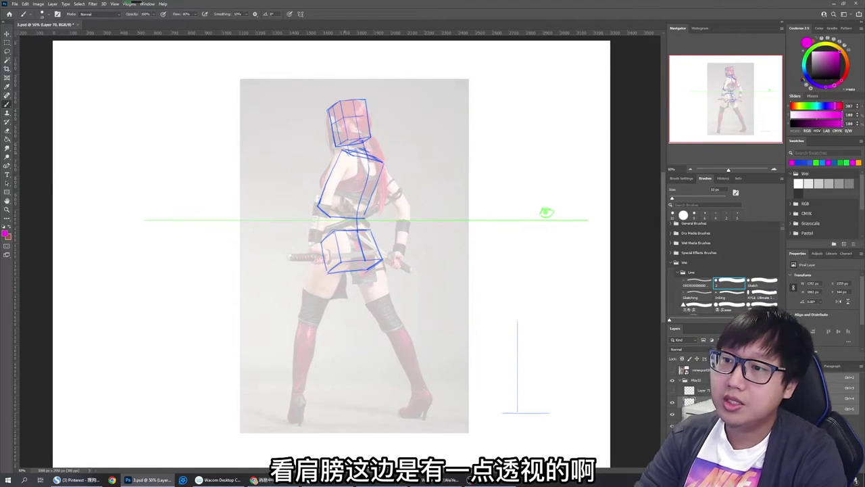
{"action": "left_click_drag", "start_coordinate": [384, 137], "coordinate": [426, 152]}
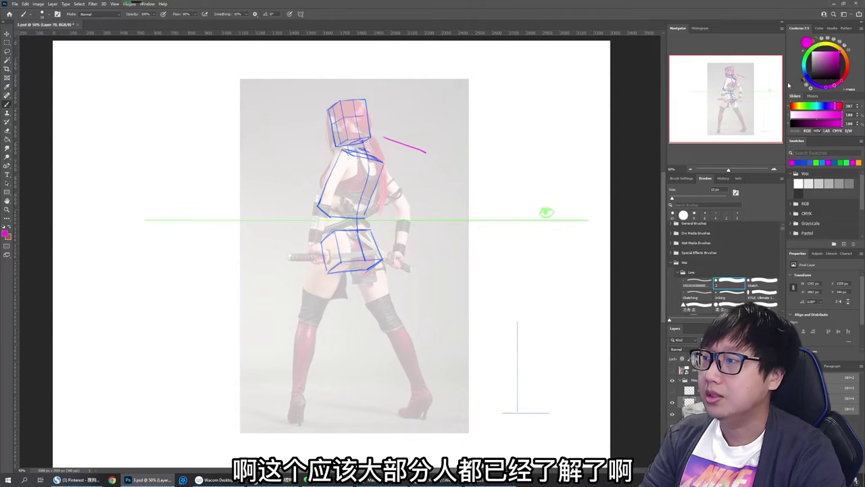
{"action": "left_click", "coordinate": [801, 161]}
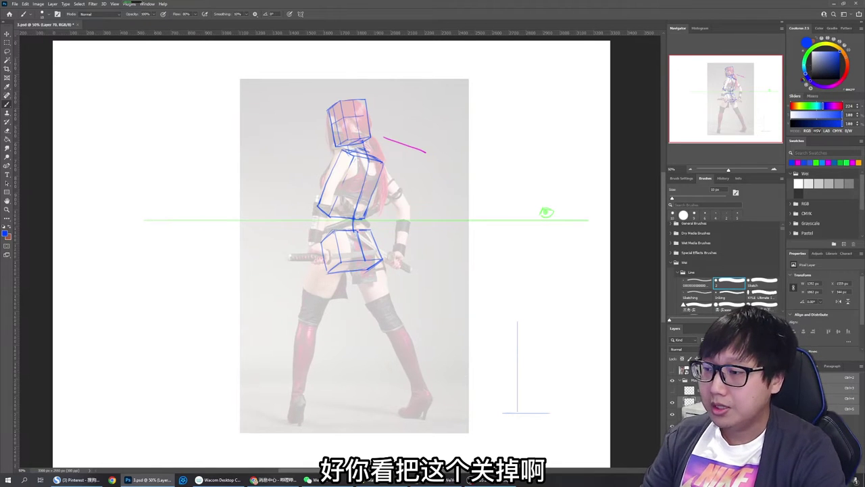
Compare the construction boxes with the photo by toggling the visibility of the photo and the drawing layer
{"action": "left_click", "coordinate": [672, 437]}
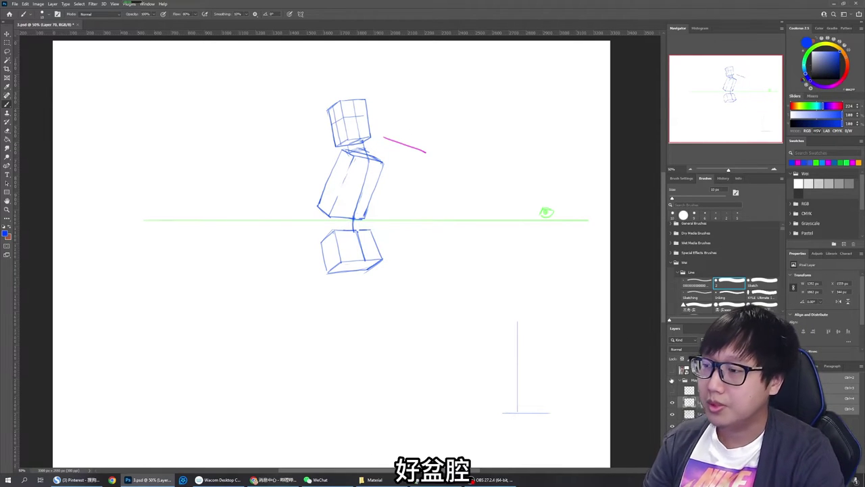
{"action": "left_click", "coordinate": [671, 370]}
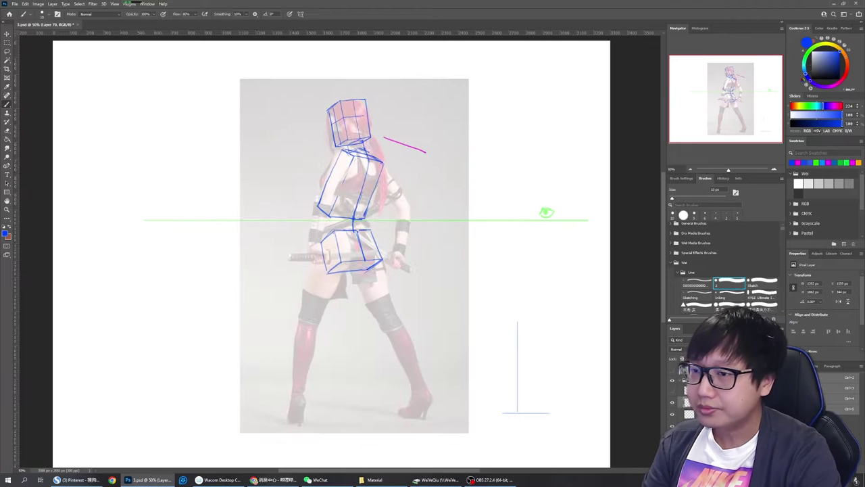
{"action": "left_click", "coordinate": [672, 404]}
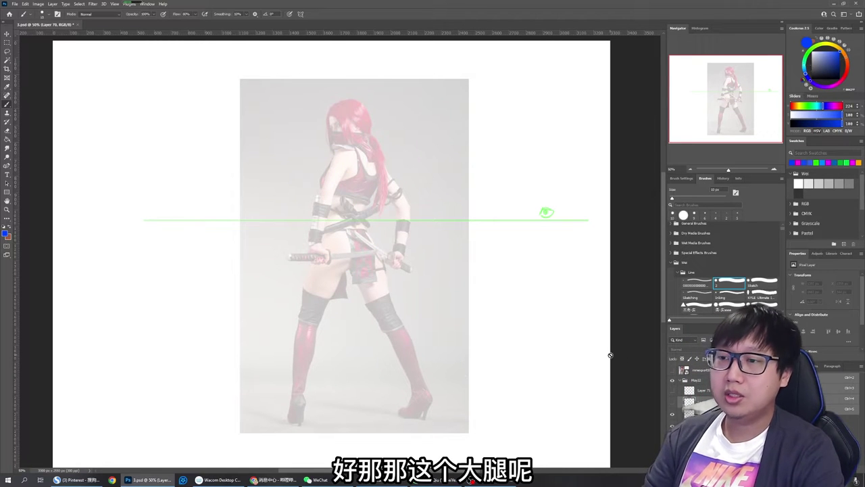
{"action": "left_click", "coordinate": [672, 402]}
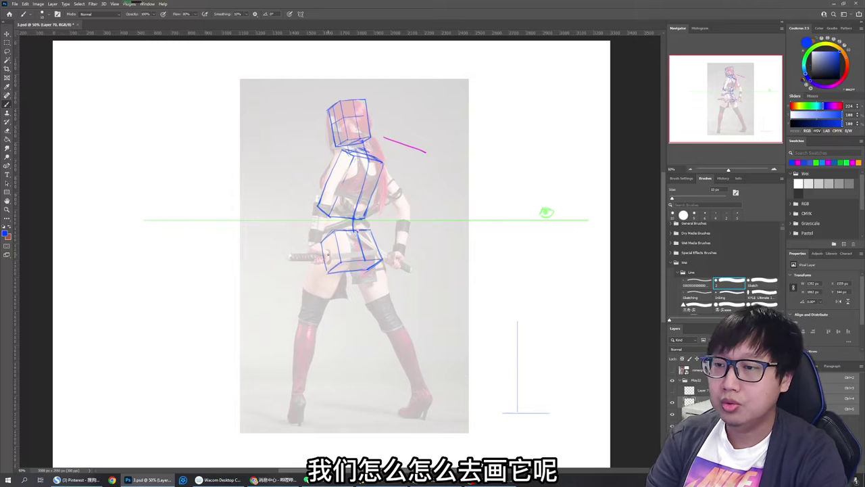
Set the brush colour to a medium green and try a bent gesture line down the outside of the straighter leg, undoing the line
{"action": "left_click", "coordinate": [805, 59]}
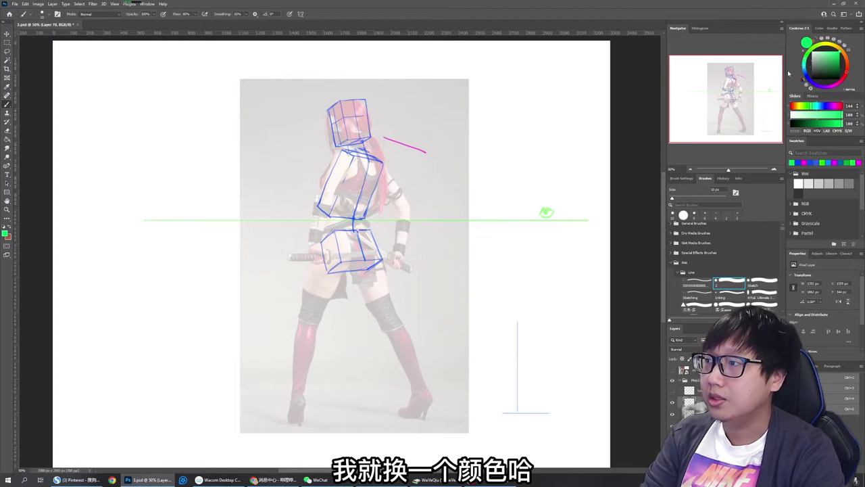
{"action": "left_click", "coordinate": [840, 59]}
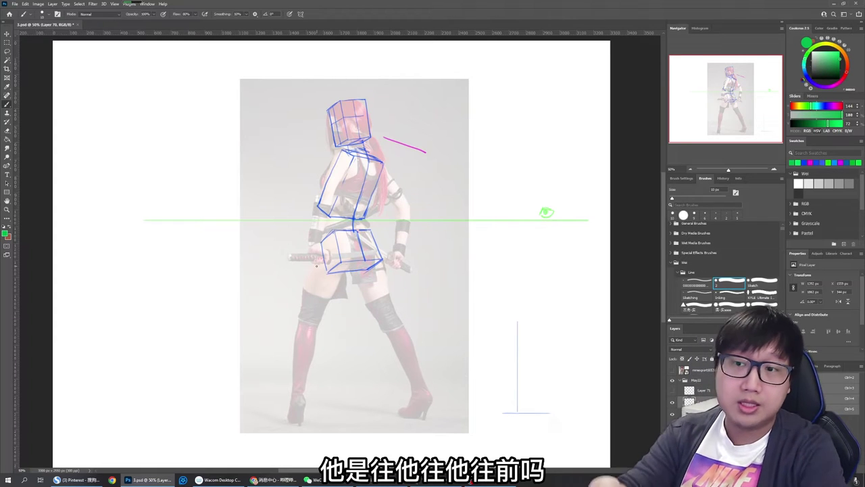
{"action": "mouse_move", "coordinate": [315, 249]}
{"action": "left_mouse_down"}
{"action": "mouse_move", "coordinate": [286, 322]}
{"action": "mouse_move", "coordinate": [286, 409]}
{"action": "left_mouse_up"}
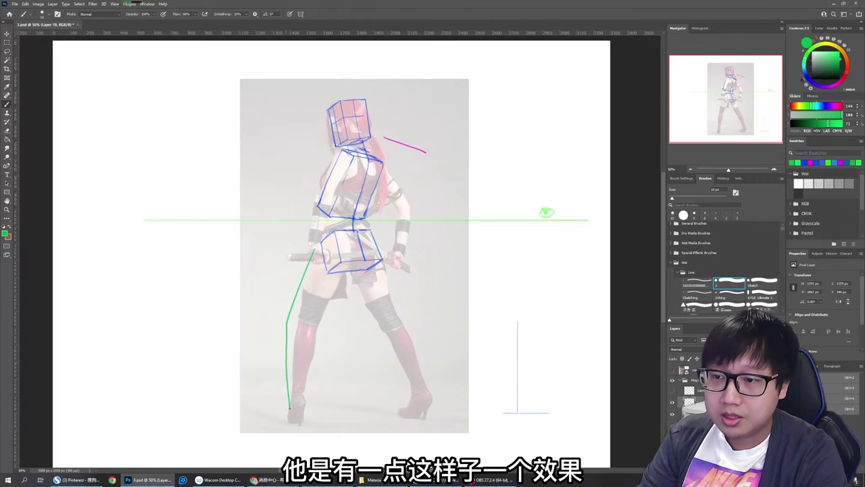
{"action": "key", "text": "ctrl+z"}
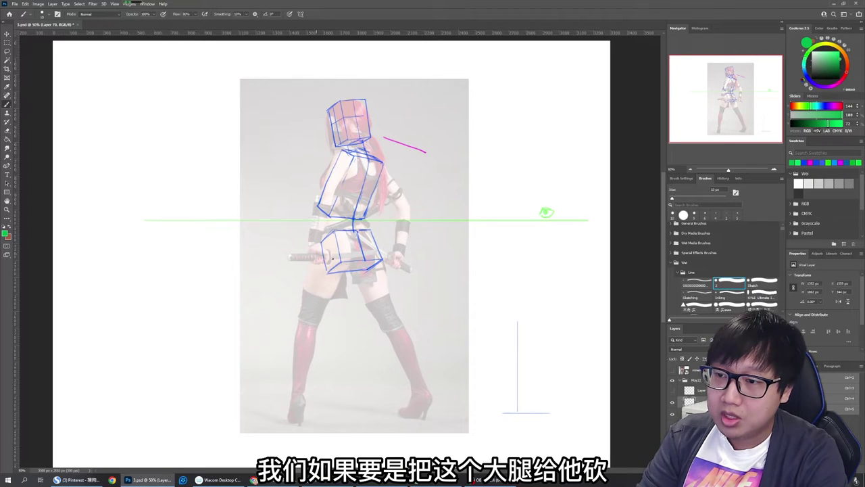
Outline the thigh of the straighter leg as a green tapered cylinder from the pelvis box to the knee, cleaning up its curved ends
{"action": "mouse_move", "coordinate": [323, 262]}
{"action": "left_mouse_down"}
{"action": "mouse_move", "coordinate": [317, 254]}
{"action": "mouse_move", "coordinate": [300, 319]}
{"action": "left_mouse_up"}
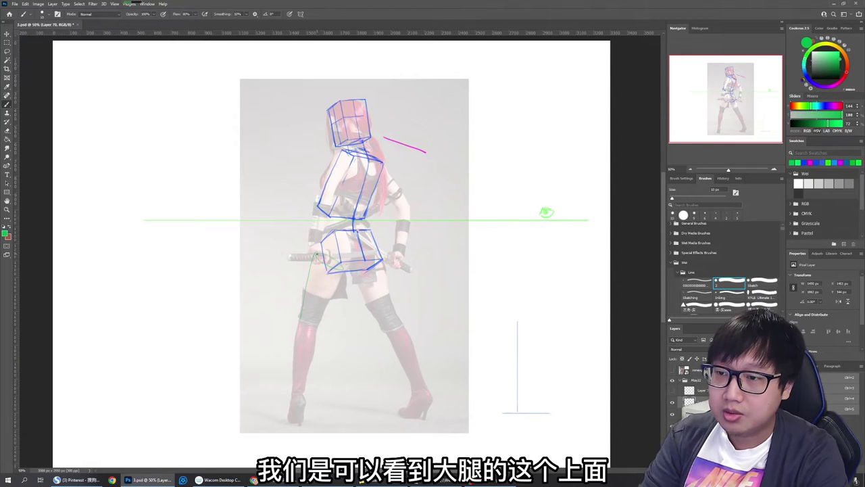
{"action": "left_click_drag", "start_coordinate": [341, 265], "coordinate": [331, 261]}
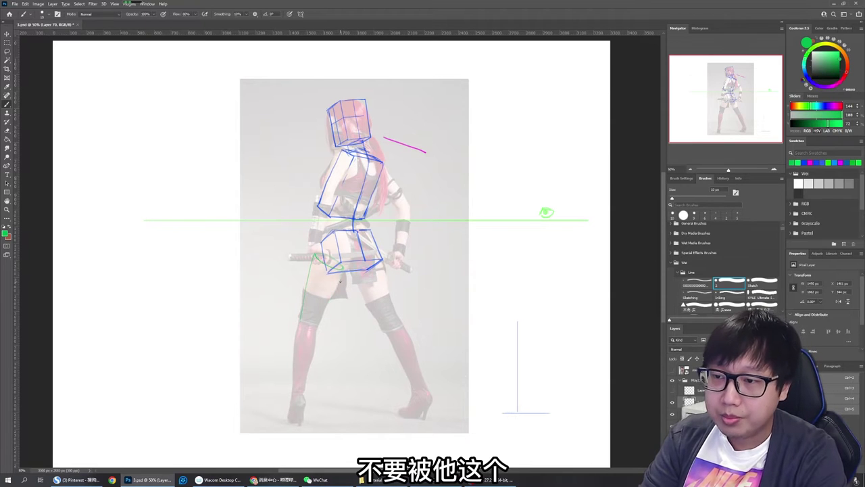
{"action": "left_click_drag", "start_coordinate": [336, 284], "coordinate": [319, 317]}
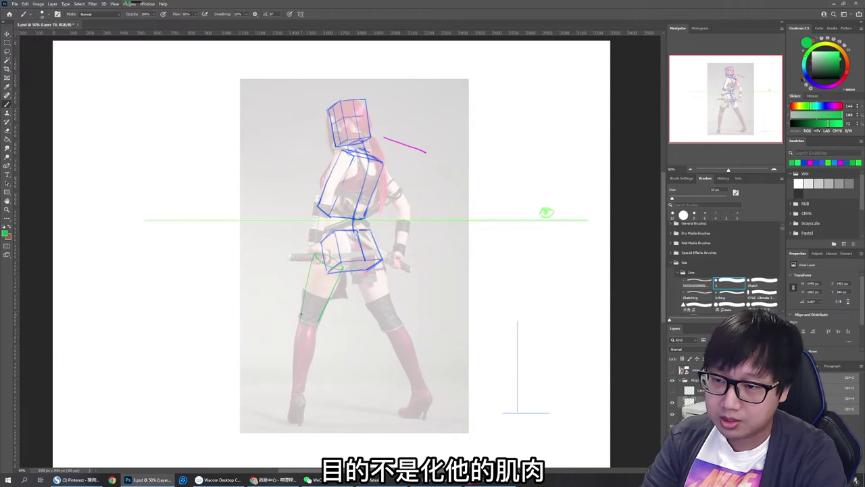
{"action": "left_click_drag", "start_coordinate": [301, 314], "coordinate": [323, 315]}
{"action": "key", "text": "e"}
{"action": "key", "text": "b"}
{"action": "key", "text": "e"}
{"action": "key", "text": "b"}
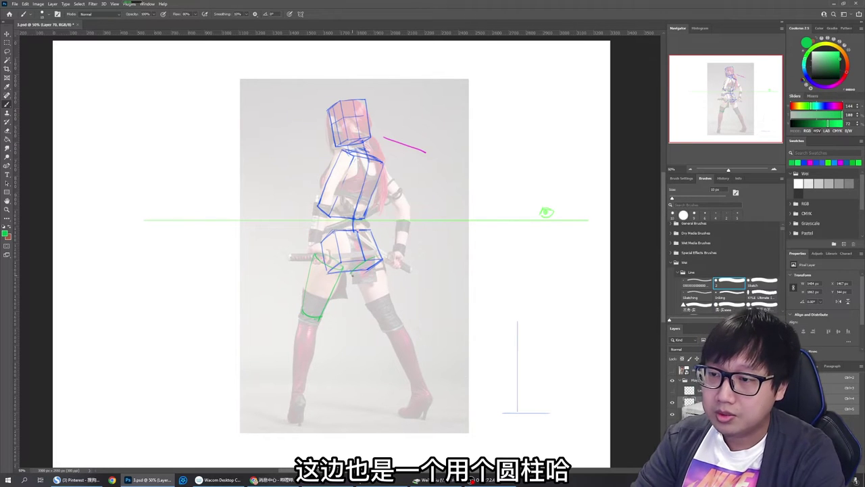
Outline the other thigh as a green tapered cylinder from the pelvis box to the knee, redoing a stray stroke
{"action": "left_click_drag", "start_coordinate": [352, 274], "coordinate": [375, 311]}
{"action": "key", "text": "ctrl+z"}
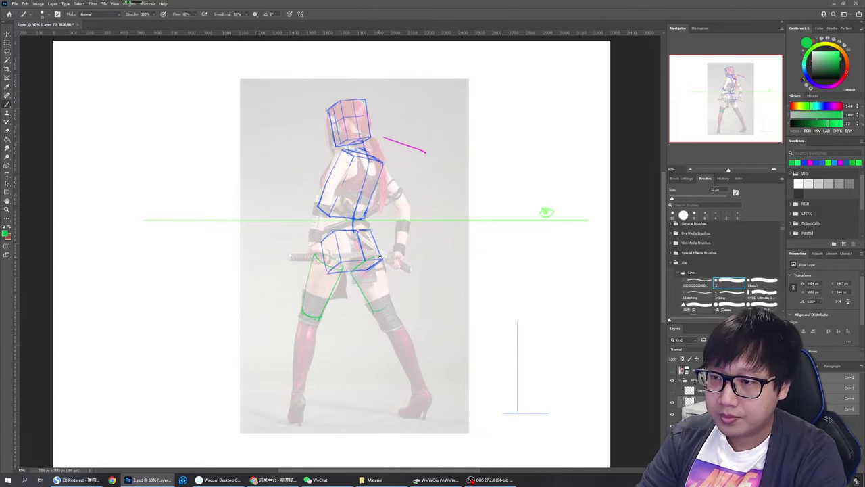
{"action": "left_click_drag", "start_coordinate": [382, 260], "coordinate": [388, 304]}
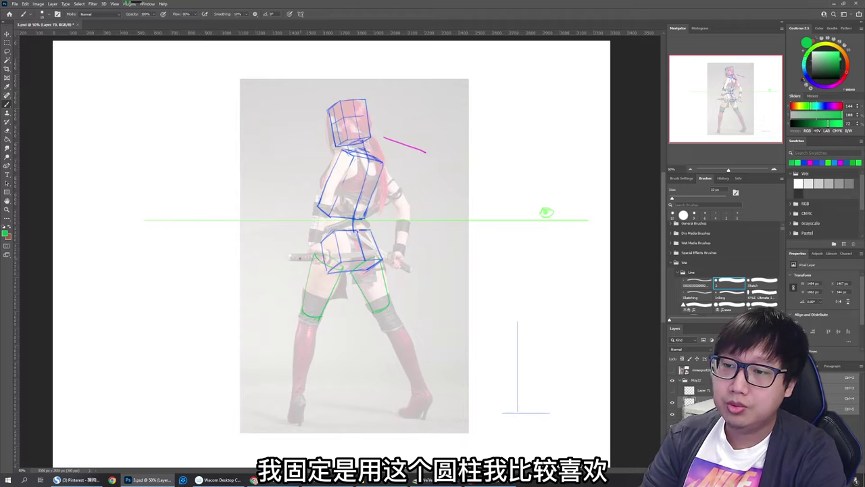
Sketch a green tapered cylinder on the blank canvas beside the figure to illustrate the thigh shape
{"action": "mouse_move", "coordinate": [251, 255]}
{"action": "left_mouse_down"}
{"action": "mouse_move", "coordinate": [240, 262]}
{"action": "mouse_move", "coordinate": [264, 280]}
{"action": "mouse_move", "coordinate": [224, 298]}
{"action": "mouse_move", "coordinate": [220, 321]}
{"action": "left_mouse_up"}
{"action": "key", "text": "e"}
{"action": "key", "text": "b"}
{"action": "left_click_drag", "start_coordinate": [264, 285], "coordinate": [233, 318]}
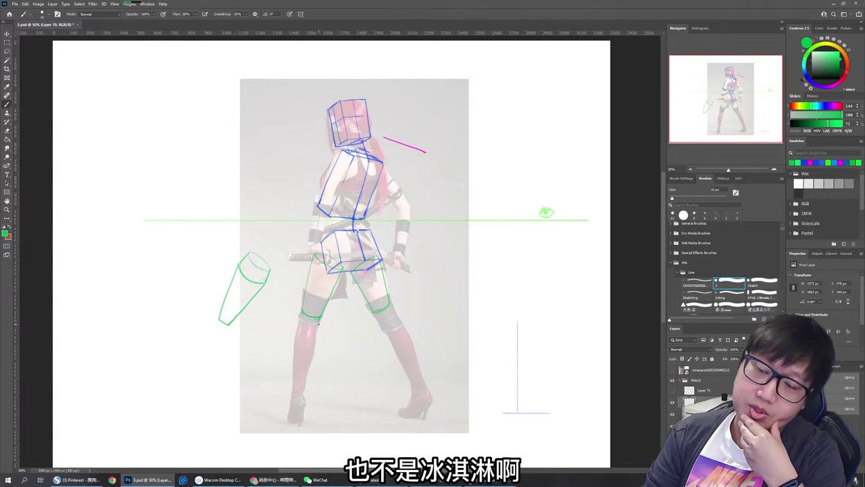
Lasso the example cylinder beside the figure, delete it, clear the selection and return to the Brush tool
{"action": "key", "text": "l"}
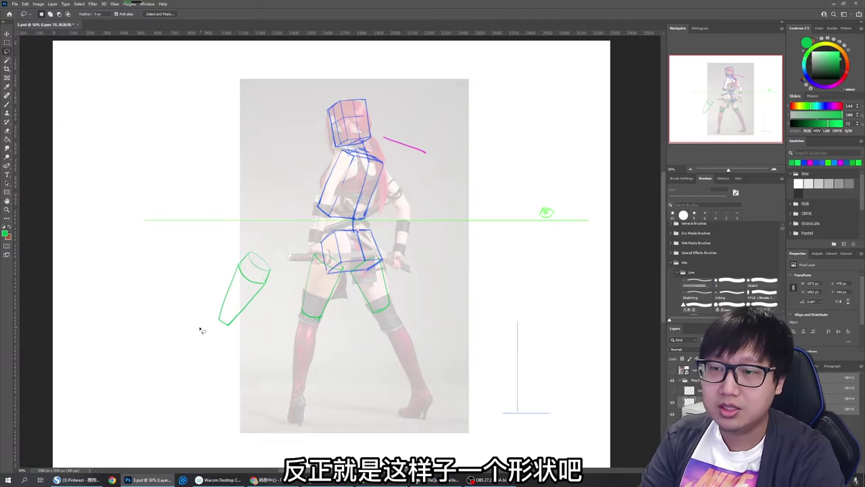
{"action": "mouse_move", "coordinate": [200, 329]}
{"action": "left_mouse_down"}
{"action": "mouse_move", "coordinate": [286, 311]}
{"action": "mouse_move", "coordinate": [196, 301]}
{"action": "left_mouse_up"}
{"action": "key", "text": "Delete"}
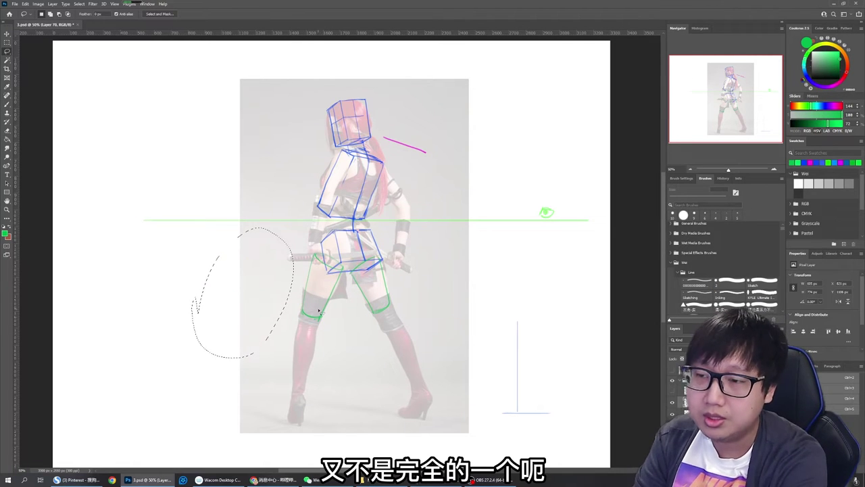
{"action": "key", "text": "ctrl+d"}
{"action": "key", "text": "b"}
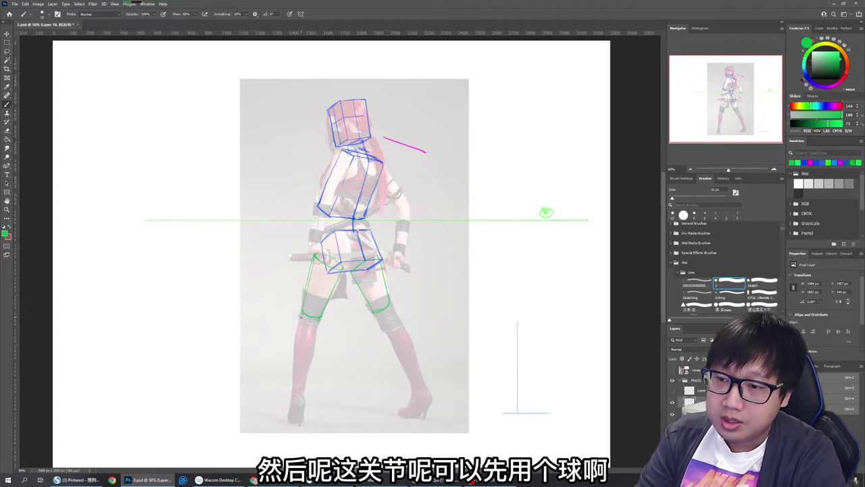
Add rounded ball joints at both knees below the thigh cylinders, cleaning up the curve of the first knee
{"action": "mouse_move", "coordinate": [303, 324]}
{"action": "left_mouse_down"}
{"action": "mouse_move", "coordinate": [320, 317]}
{"action": "mouse_move", "coordinate": [301, 327]}
{"action": "mouse_move", "coordinate": [316, 327]}
{"action": "left_mouse_up"}
{"action": "key", "text": "e"}
{"action": "key", "text": "b"}
{"action": "key", "text": "e"}
{"action": "key", "text": "b"}
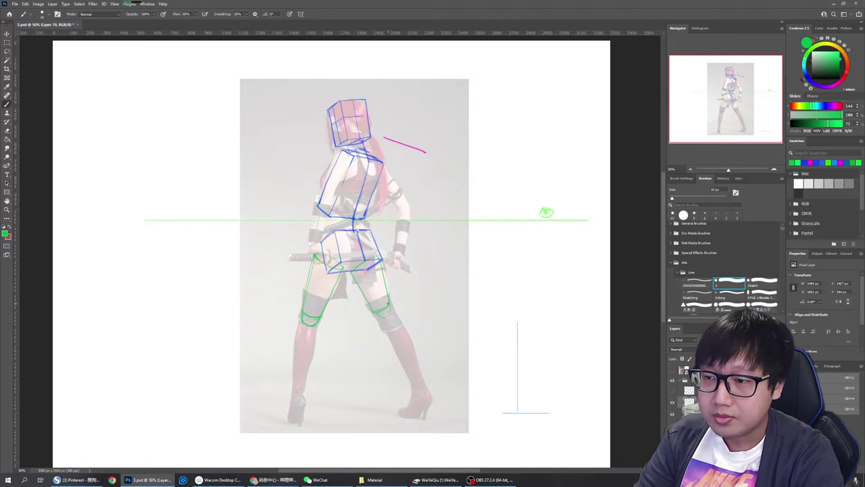
{"action": "left_click_drag", "start_coordinate": [390, 302], "coordinate": [385, 318]}
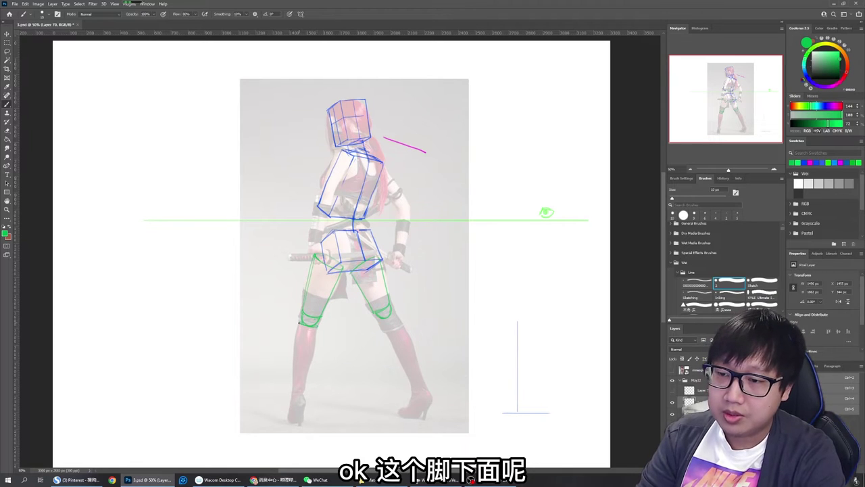
Outline the lower part of the straighter leg as a green tapered cylinder from the knee joint to the ankle
{"action": "left_click_drag", "start_coordinate": [298, 325], "coordinate": [294, 388]}
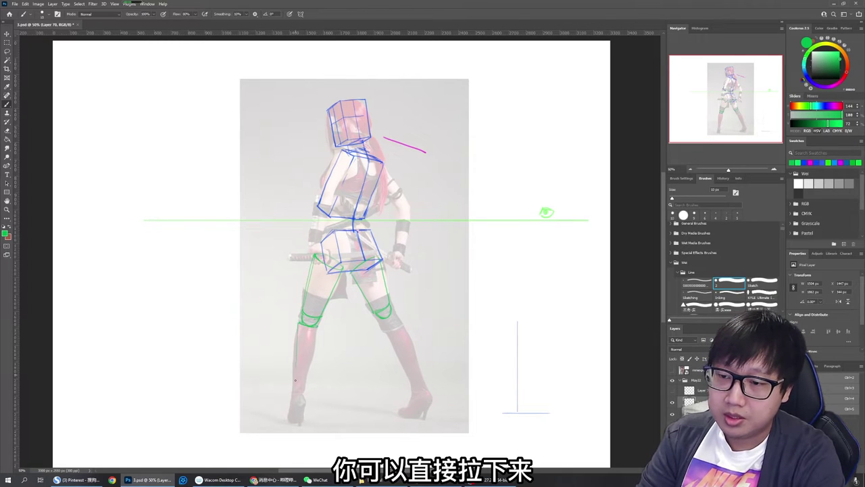
{"action": "left_click_drag", "start_coordinate": [298, 324], "coordinate": [292, 390]}
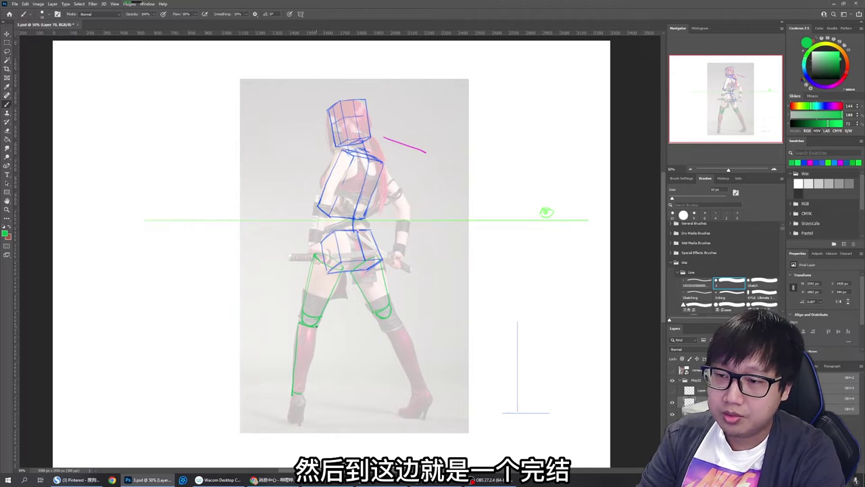
{"action": "left_click_drag", "start_coordinate": [317, 327], "coordinate": [302, 396]}
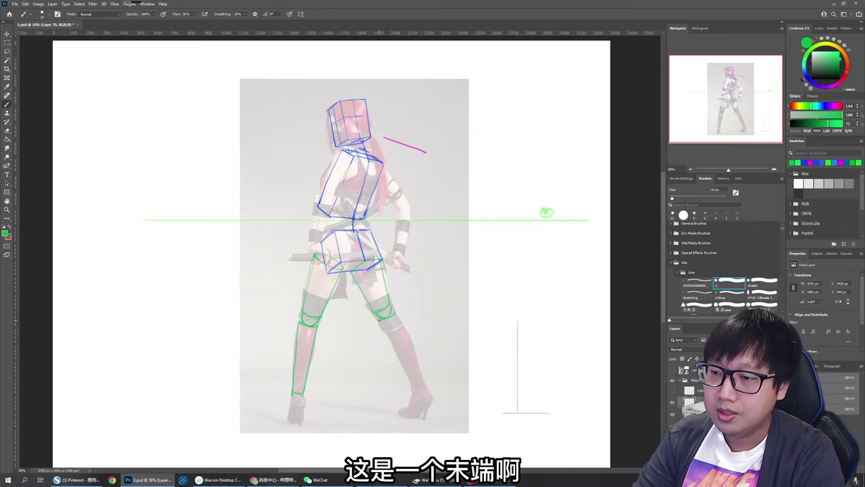
Outline the other lower leg as a tapered cylinder, redrawing its inner edge and cleaning up the end at the ankle
{"action": "left_click_drag", "start_coordinate": [382, 323], "coordinate": [408, 376]}
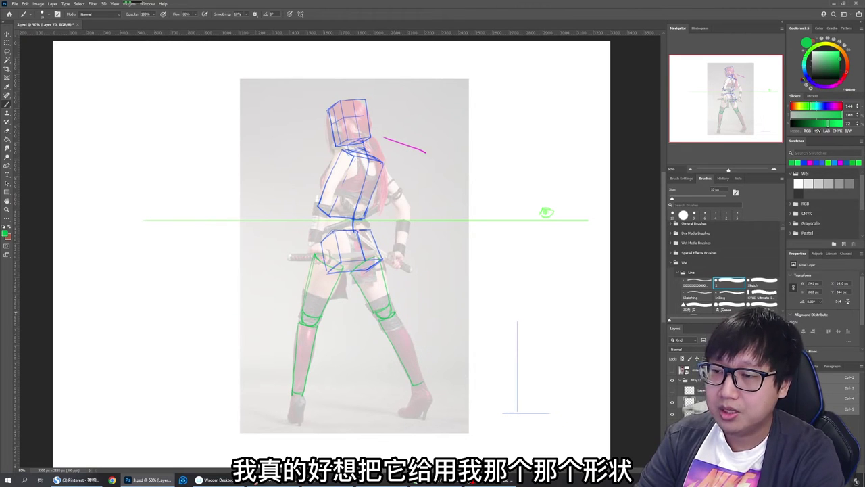
{"action": "left_click_drag", "start_coordinate": [397, 311], "coordinate": [421, 376]}
{"action": "key", "text": "e"}
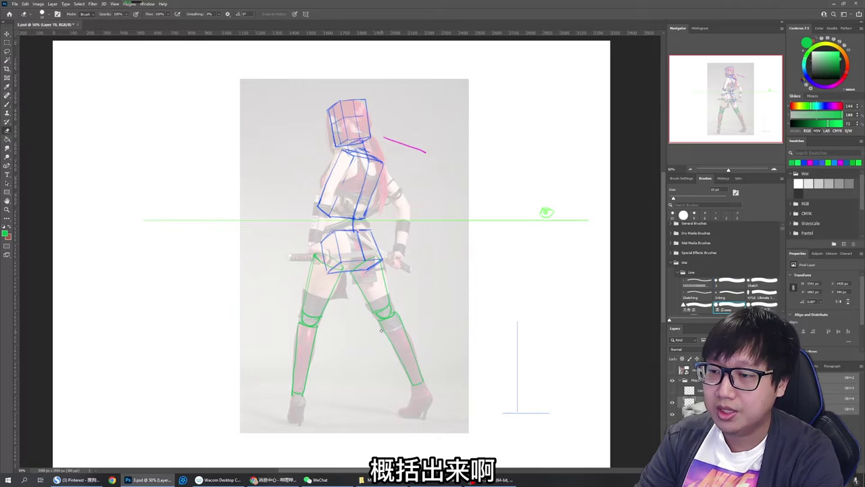
{"action": "left_click_drag", "start_coordinate": [381, 323], "coordinate": [403, 366]}
{"action": "key", "text": "b"}
{"action": "left_click_drag", "start_coordinate": [380, 323], "coordinate": [404, 372]}
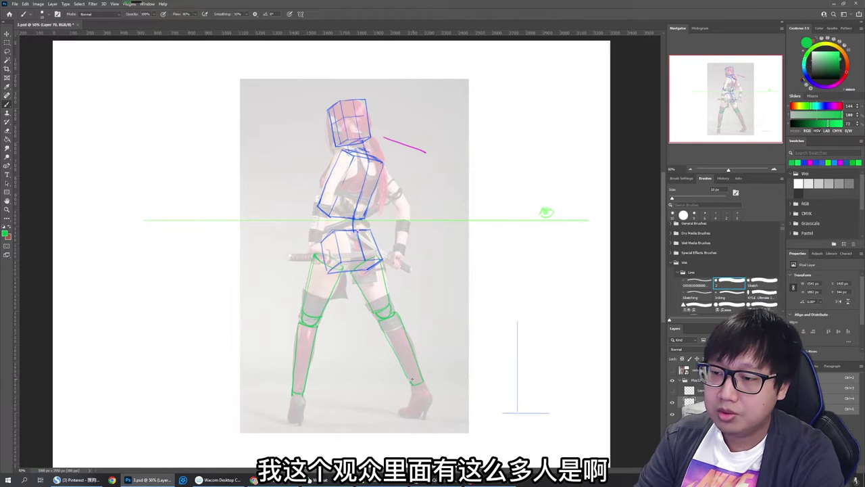
{"action": "key", "text": "e"}
{"action": "left_click_drag", "start_coordinate": [414, 387], "coordinate": [423, 382]}
{"action": "key", "text": "b"}
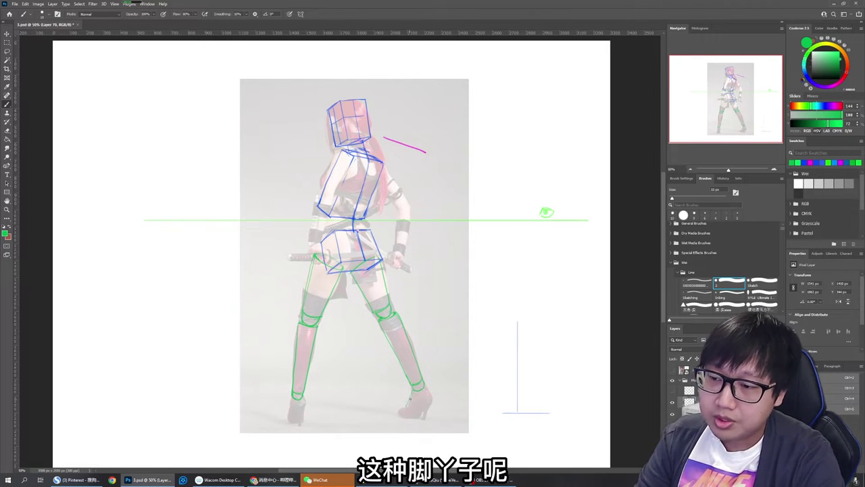
Block in both high-heeled feet as simple green wedge shapes below the ankles, without modelling shoe detail
{"action": "left_click_drag", "start_coordinate": [408, 413], "coordinate": [409, 417]}
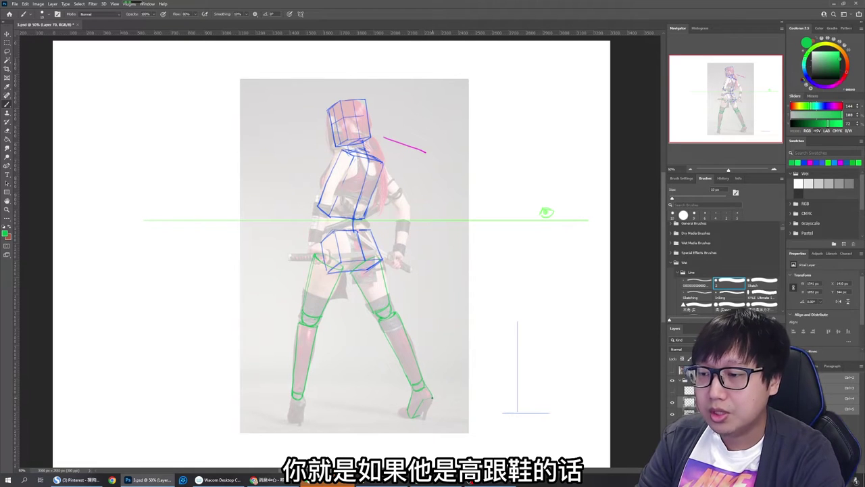
{"action": "left_click_drag", "start_coordinate": [433, 397], "coordinate": [407, 409]}
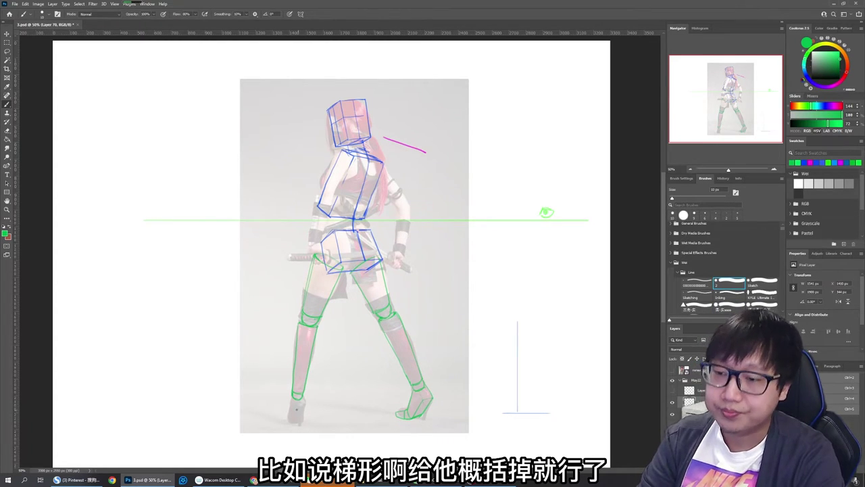
{"action": "key", "text": "e"}
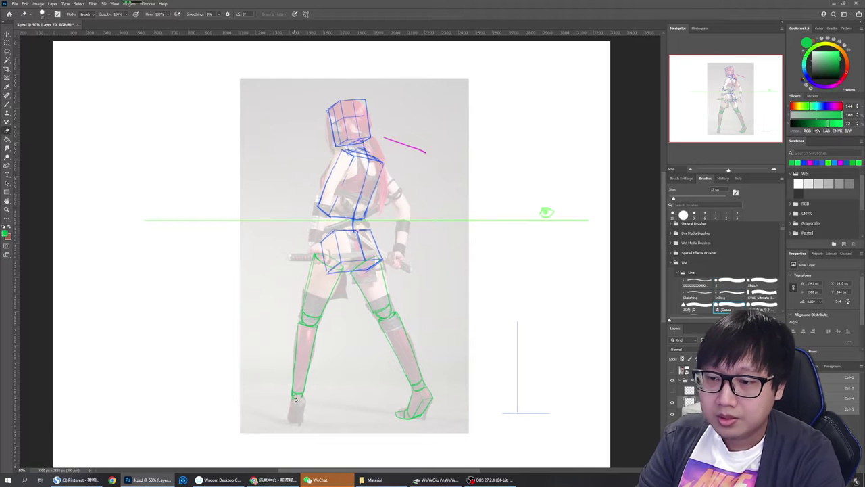
{"action": "key", "text": "b"}
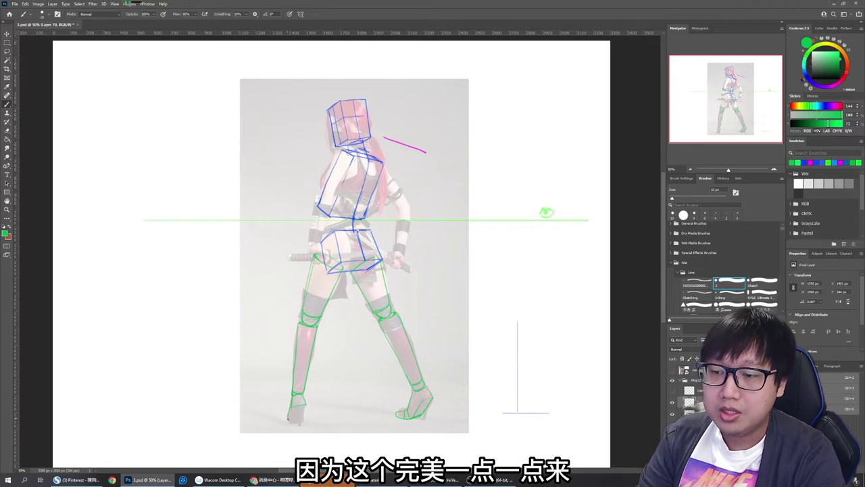
{"action": "mouse_move", "coordinate": [293, 406]}
{"action": "left_mouse_down"}
{"action": "mouse_move", "coordinate": [287, 418]}
{"action": "mouse_move", "coordinate": [303, 420]}
{"action": "left_mouse_up"}
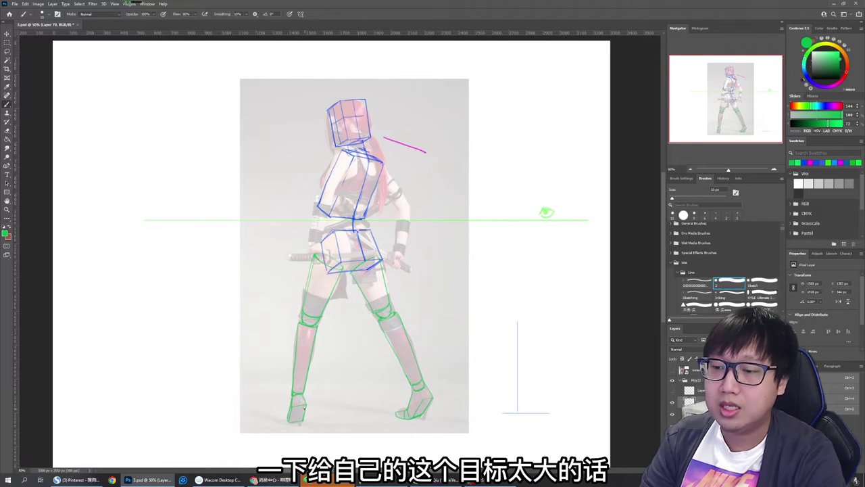
{"action": "key", "text": "e"}
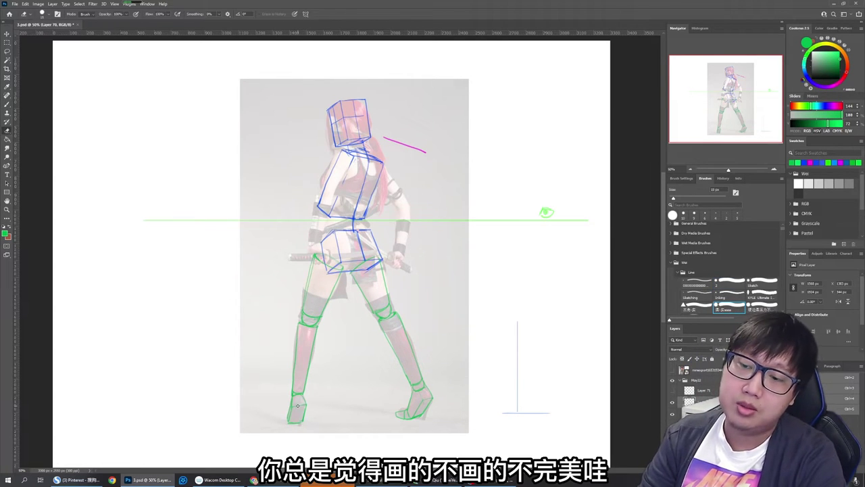
{"action": "key", "text": "b"}
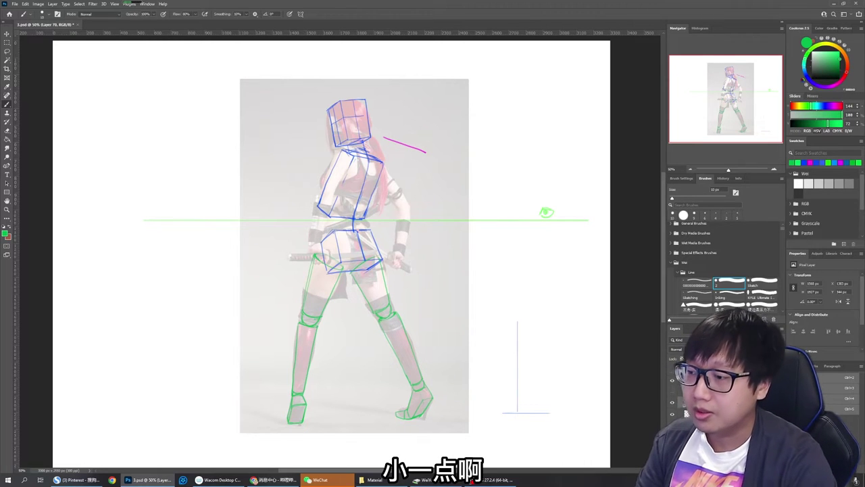
Erase the magenta shoulder-slant line and compare the construction with the photo by toggling the drawing layer's visibility
{"action": "left_click", "coordinate": [673, 402]}
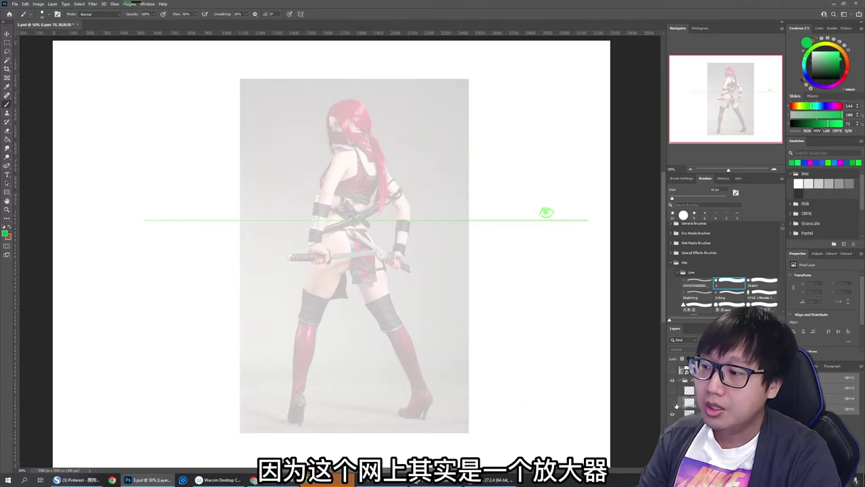
{"action": "left_click", "coordinate": [673, 404]}
{"action": "key", "text": "e"}
{"action": "left_click_drag", "start_coordinate": [382, 135], "coordinate": [434, 155]}
{"action": "key", "text": "b"}
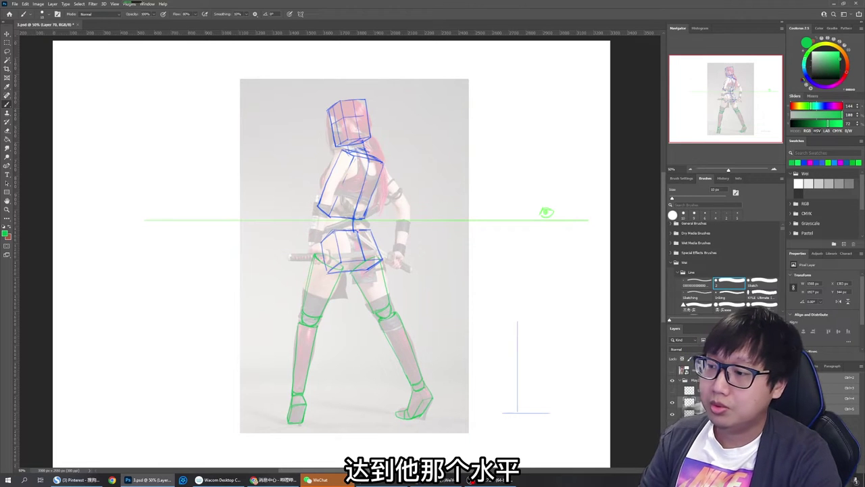
{"action": "left_click", "coordinate": [672, 402]}
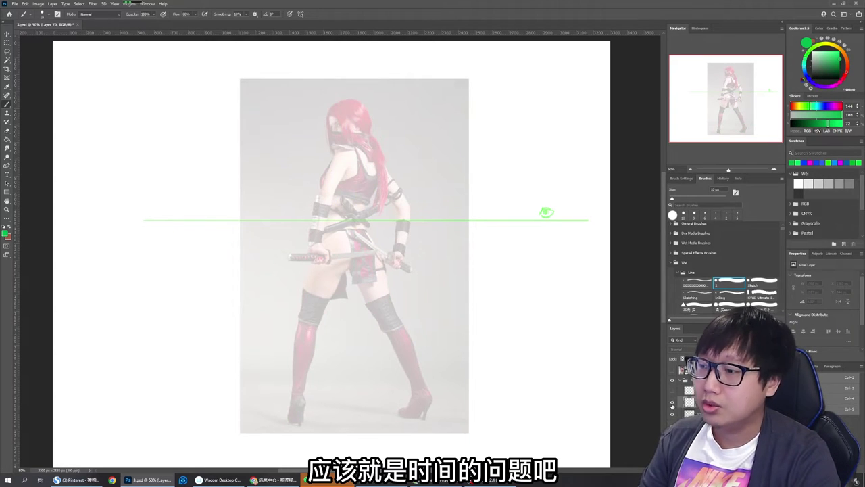
{"action": "left_click", "coordinate": [672, 404]}
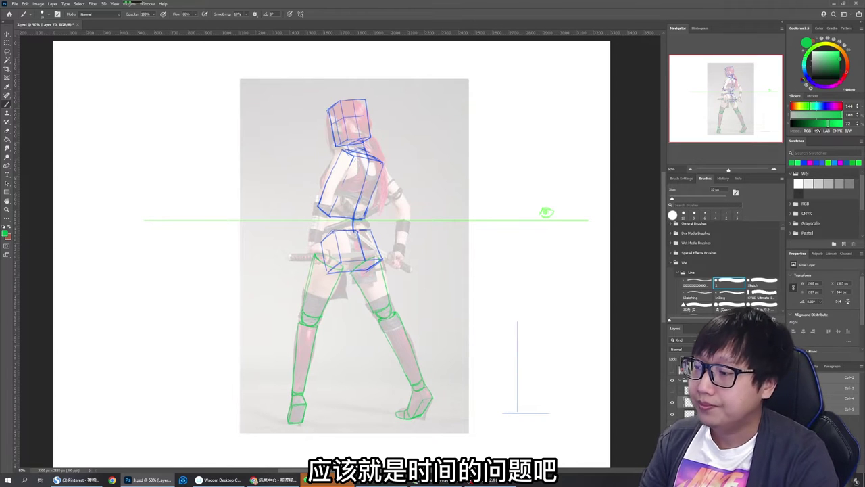
Add a new layer above the construction drawing and set the brush colour to purple
{"action": "key", "text": "ctrl+shift+alt+n"}
{"action": "left_click", "coordinate": [826, 86]}
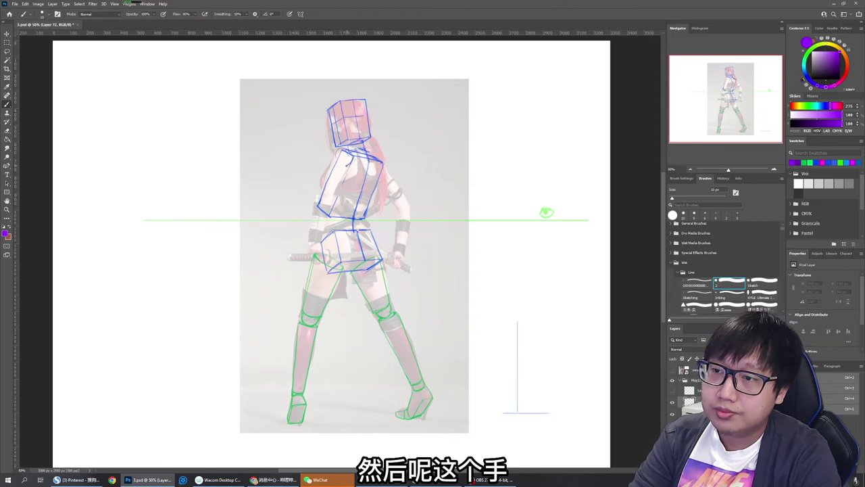
Draw purple spheres for both shoulders at the upper corners of the ribcage box, trimming the partly hidden one
{"action": "key", "text": "ctrl+z"}
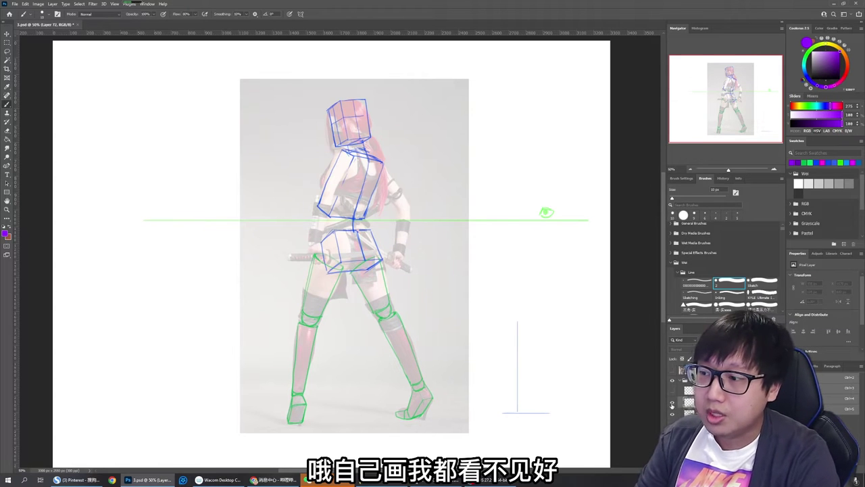
{"action": "left_click", "coordinate": [672, 413]}
{"action": "left_click", "coordinate": [672, 413]}
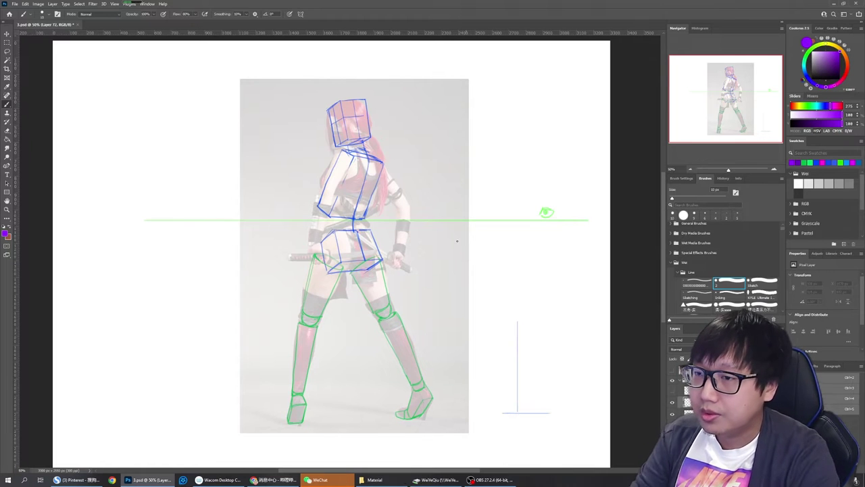
{"action": "mouse_move", "coordinate": [337, 163]}
{"action": "left_mouse_down"}
{"action": "mouse_move", "coordinate": [346, 151]}
{"action": "mouse_move", "coordinate": [344, 167]}
{"action": "mouse_move", "coordinate": [345, 150]}
{"action": "left_mouse_up"}
{"action": "left_click_drag", "start_coordinate": [347, 150], "coordinate": [336, 157]}
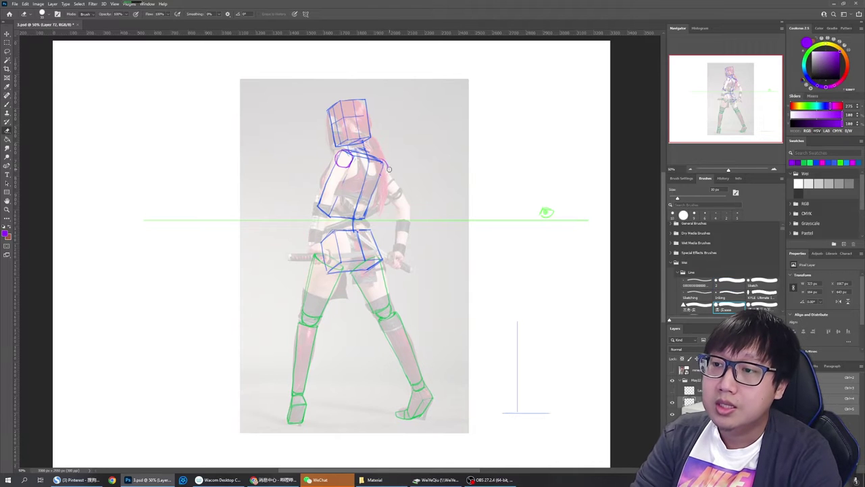
{"action": "left_click_drag", "start_coordinate": [387, 163], "coordinate": [385, 173]}
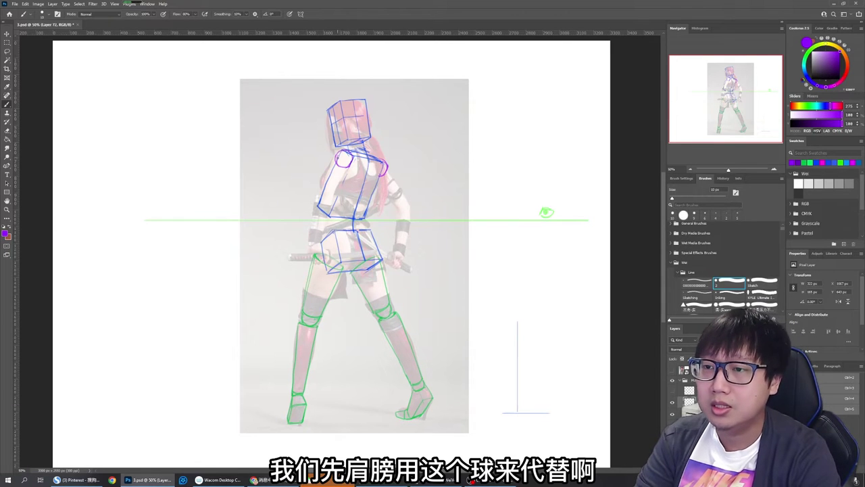
{"action": "left_click_drag", "start_coordinate": [337, 156], "coordinate": [347, 161]}
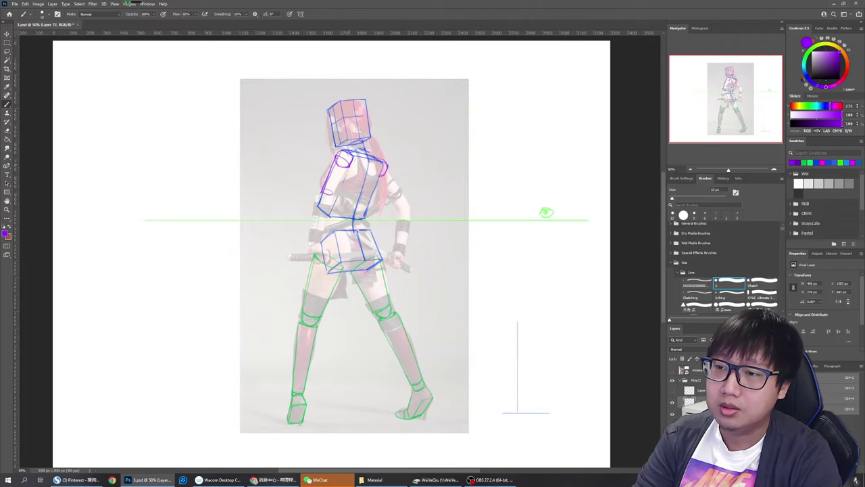
{"action": "left_click_drag", "start_coordinate": [349, 165], "coordinate": [336, 192]}
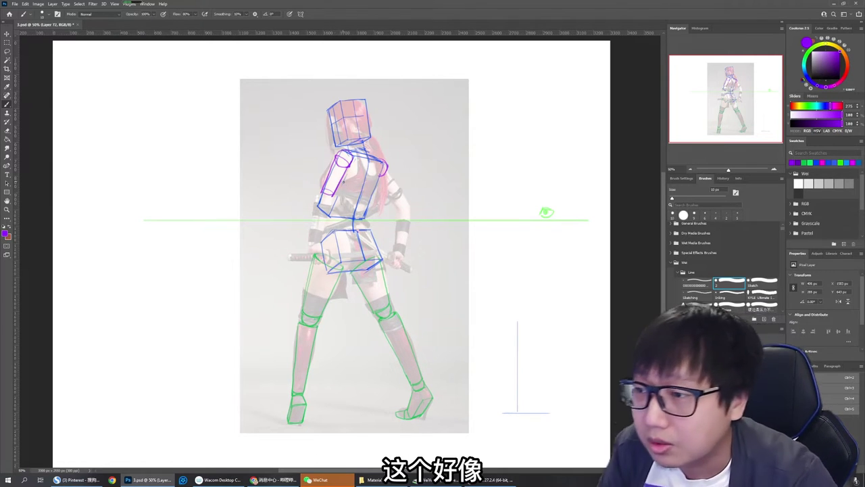
{"action": "key", "text": "ctrl+z"}
{"action": "key", "text": "ctrl+z"}
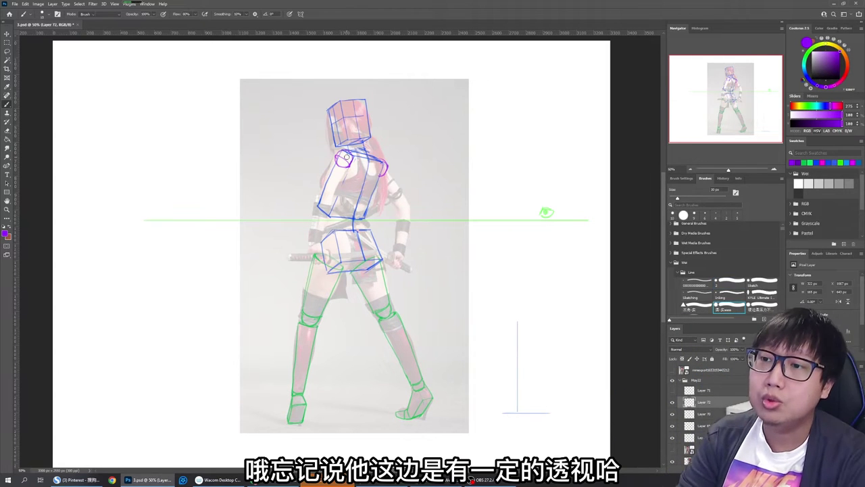
Clean up the left shoulder sphere and draw the left upper arm as a tapered cylinder with cross-contours and an elbow joint
{"action": "key", "text": "e"}
{"action": "mouse_move", "coordinate": [338, 161]}
{"action": "left_mouse_down"}
{"action": "mouse_move", "coordinate": [322, 181]}
{"action": "mouse_move", "coordinate": [323, 199]}
{"action": "mouse_move", "coordinate": [348, 165]}
{"action": "mouse_move", "coordinate": [323, 196]}
{"action": "mouse_move", "coordinate": [340, 174]}
{"action": "left_mouse_up"}
{"action": "key", "text": "b"}
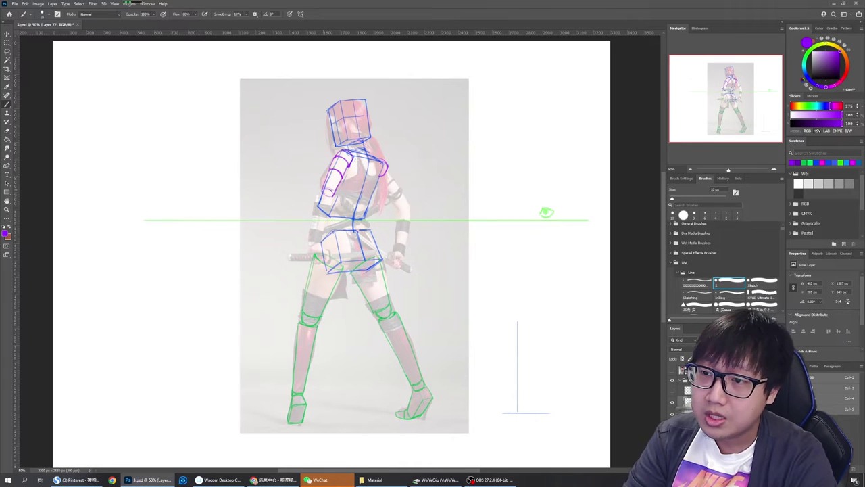
{"action": "key", "text": "e"}
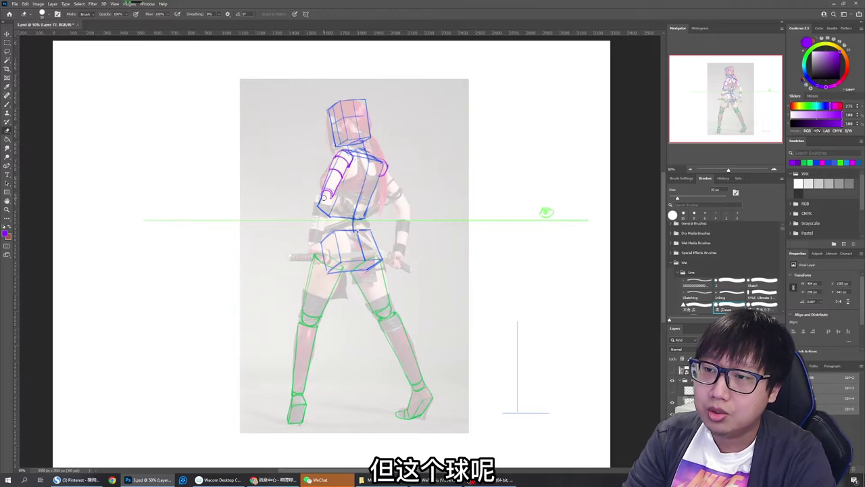
{"action": "key", "text": "b"}
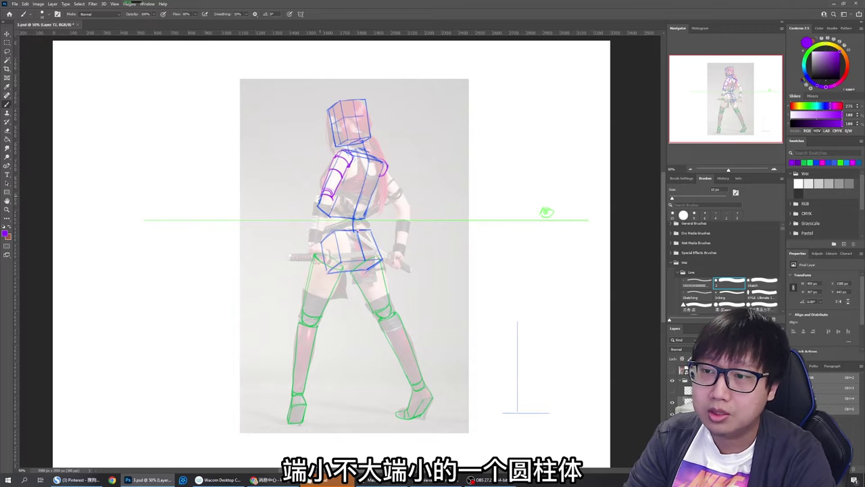
Draw the left forearm as a cylinder tapering to the wrist and block in the hand as a simple boxy fist
{"action": "left_click_drag", "start_coordinate": [320, 196], "coordinate": [310, 242]}
{"action": "key", "text": "ctrl+z"}
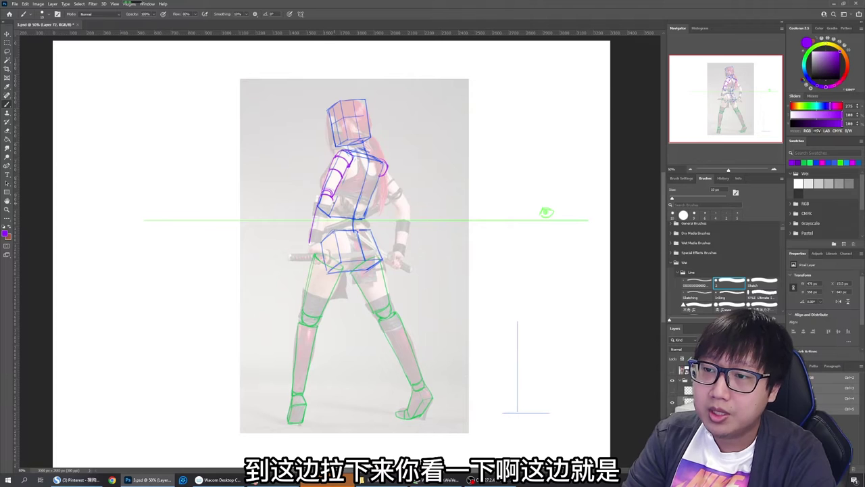
{"action": "key", "text": "ctrl+z"}
{"action": "left_click_drag", "start_coordinate": [333, 201], "coordinate": [321, 236]}
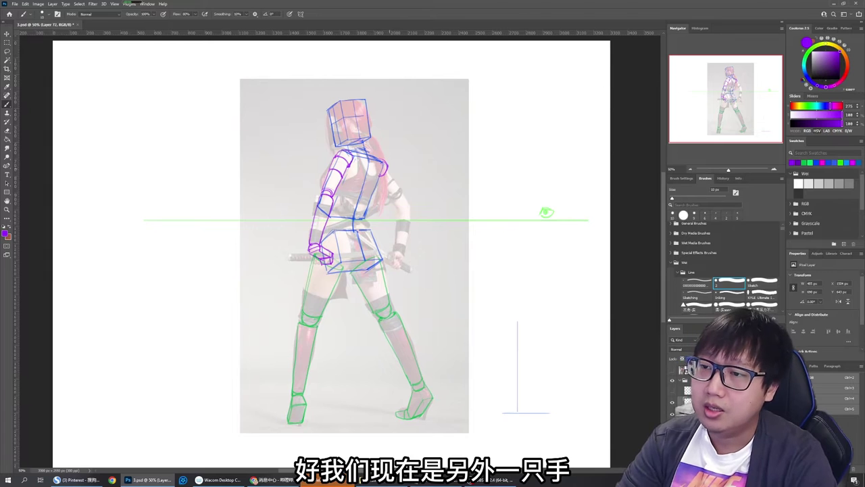
Draw the right arm as upper-arm and forearm cylinders joined at the elbow, ending in a boxy hand
{"action": "left_click_drag", "start_coordinate": [387, 166], "coordinate": [405, 196]}
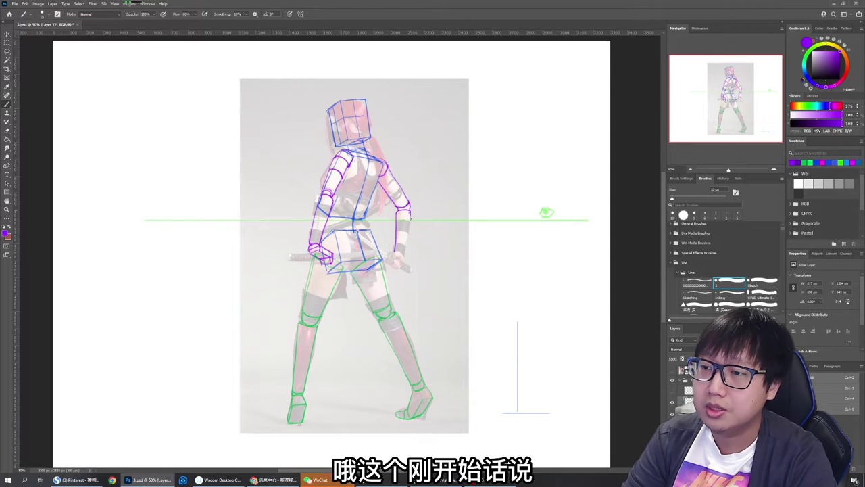
{"action": "left_click_drag", "start_coordinate": [410, 218], "coordinate": [406, 248]}
{"action": "key", "text": "ctrl+z"}
{"action": "left_click_drag", "start_coordinate": [410, 210], "coordinate": [404, 250]}
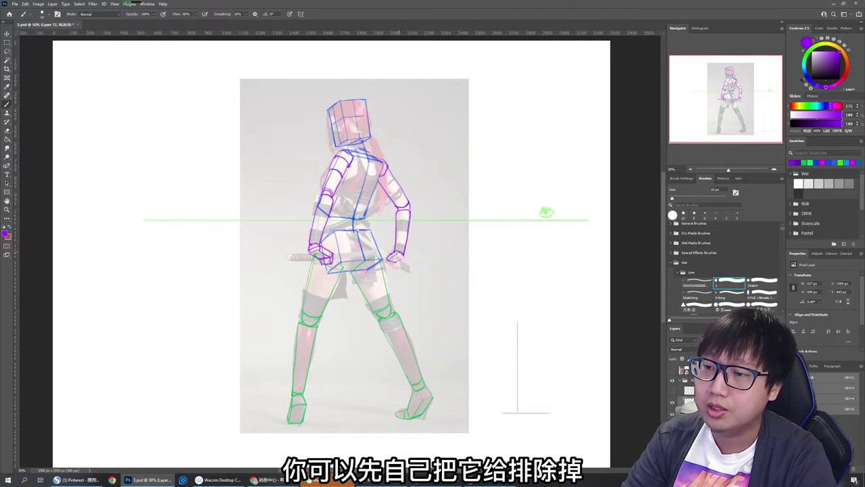
{"action": "left_click_drag", "start_coordinate": [404, 257], "coordinate": [398, 262]}
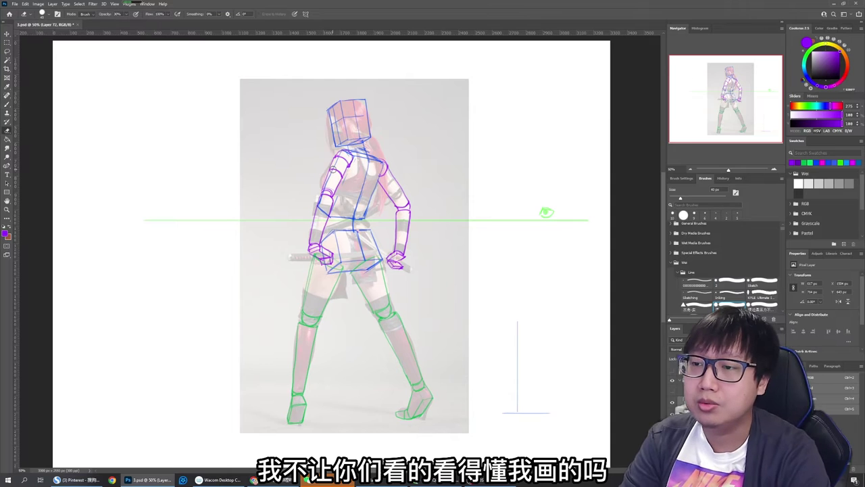
Identify and select the body construction layer, and lightly erase its lines where the arms and neck overlap the torso
{"action": "key", "text": "e"}
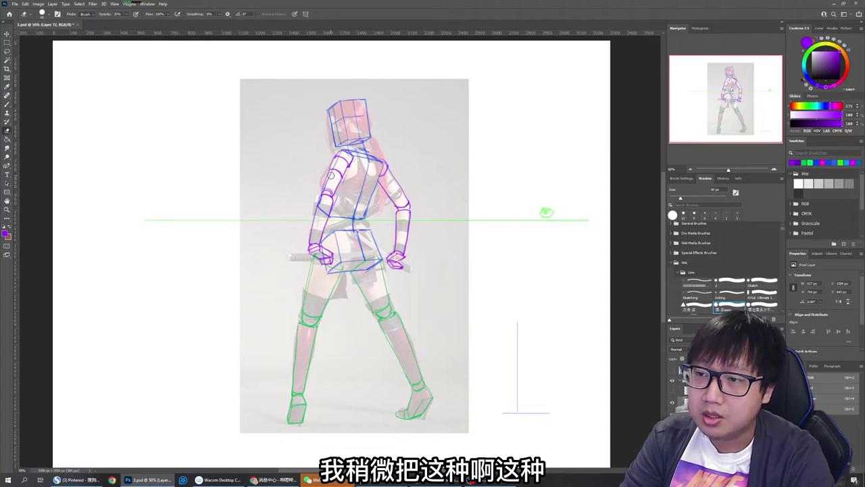
{"action": "left_click", "coordinate": [671, 402]}
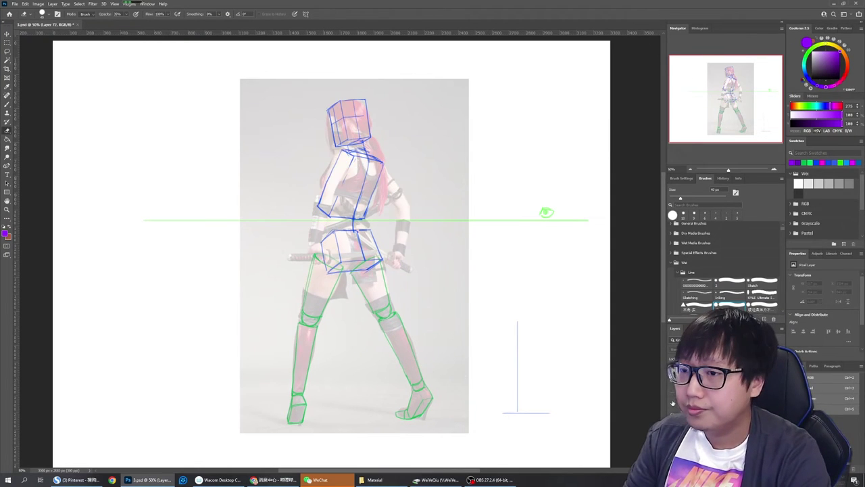
{"action": "left_click", "coordinate": [672, 402]}
{"action": "left_click", "coordinate": [671, 412]}
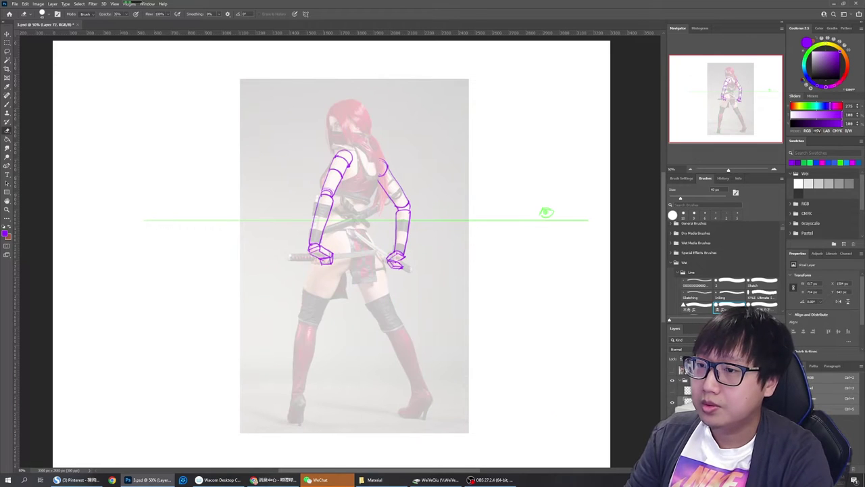
{"action": "left_click", "coordinate": [672, 413]}
{"action": "left_click", "coordinate": [703, 403]}
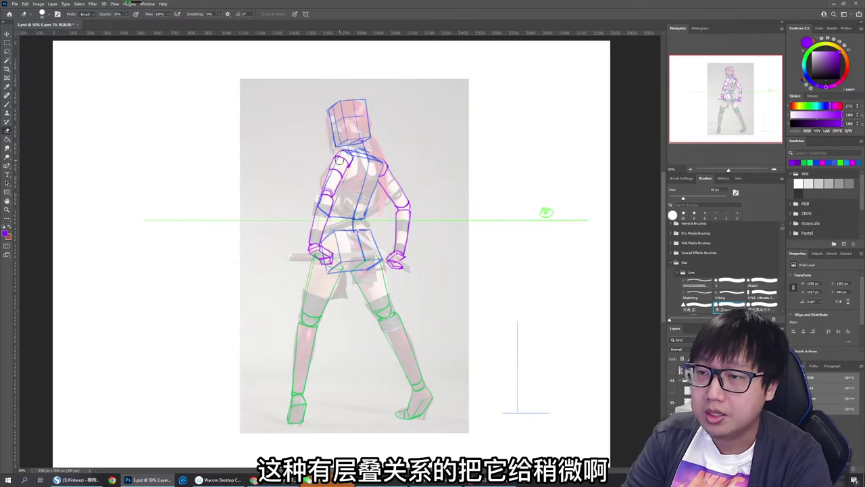
{"action": "key", "text": "]"}
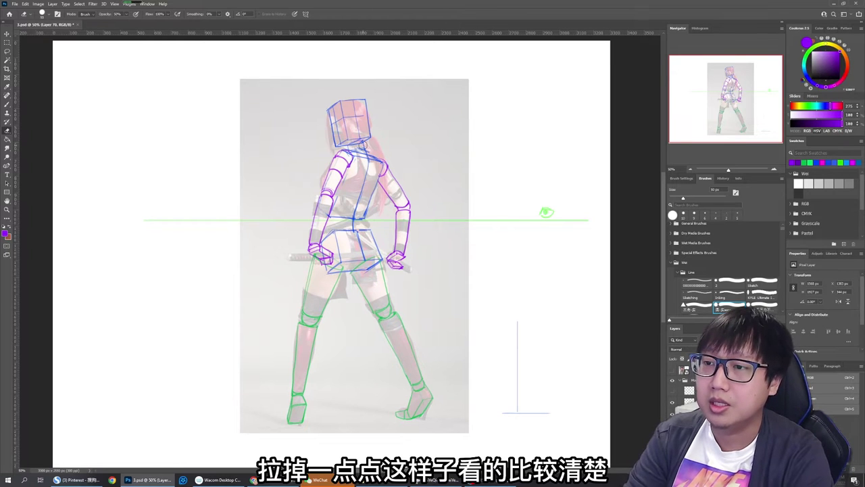
{"action": "key", "text": "b"}
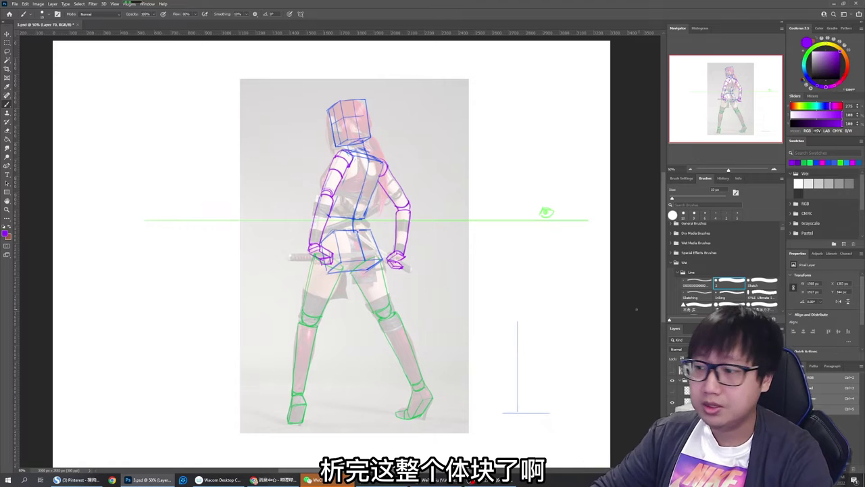
Hide the faded reference photo and examine the arm and body construction layers separately by toggling their visibility
{"action": "left_click", "coordinate": [672, 432]}
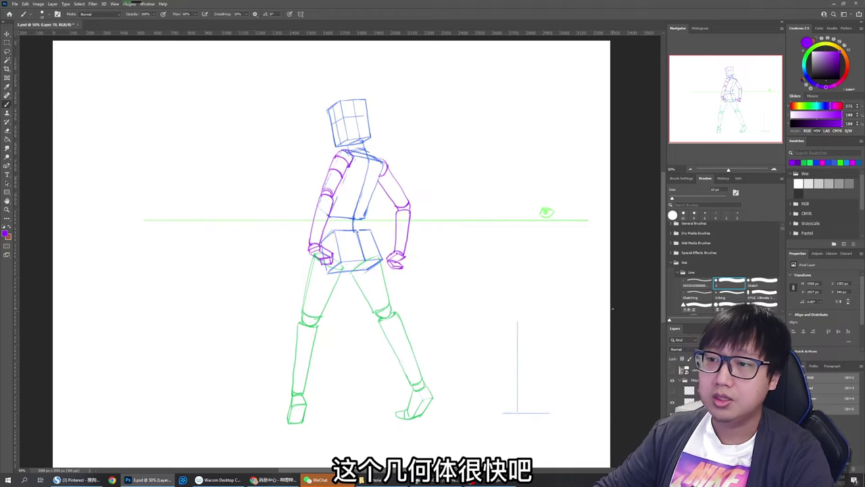
{"action": "left_click", "coordinate": [673, 402]}
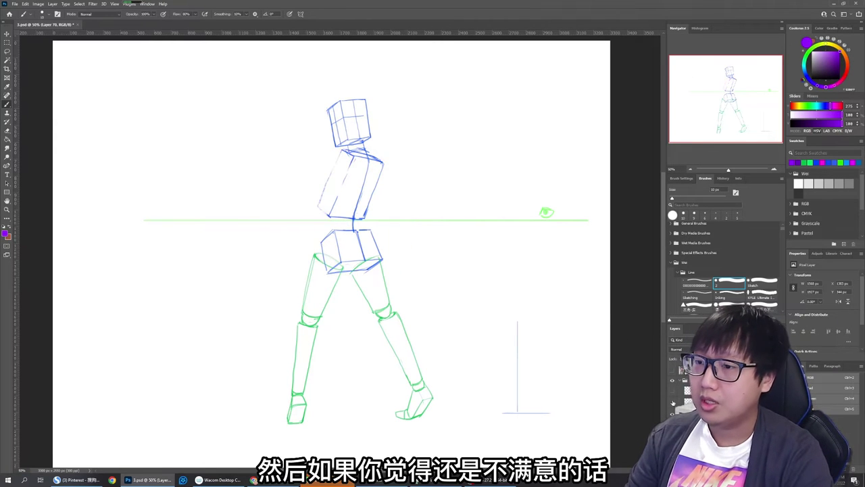
{"action": "left_click", "coordinate": [673, 403]}
{"action": "left_click", "coordinate": [672, 414]}
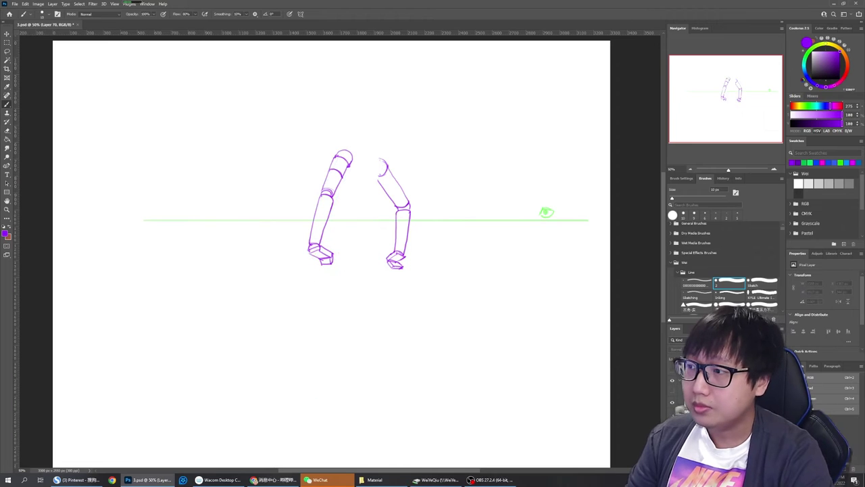
{"action": "left_click", "coordinate": [672, 413]}
Set the brush to bright red at 8 px and draw the waist's side lines connecting the ribcage box to the pelvis box
{"action": "left_click", "coordinate": [838, 65]}
{"action": "left_click", "coordinate": [847, 70]}
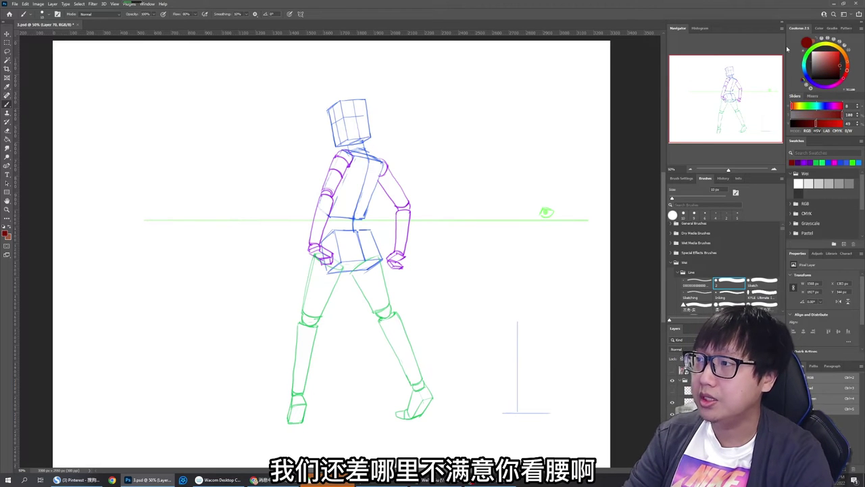
{"action": "left_click", "coordinate": [839, 54]}
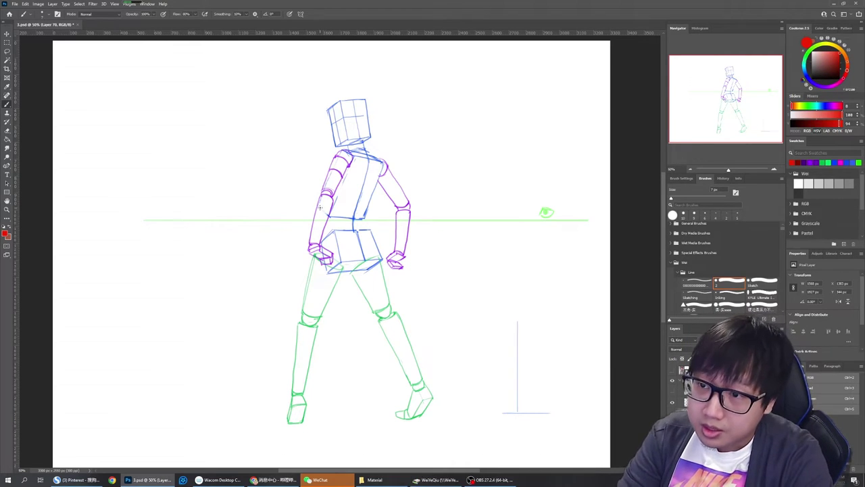
{"action": "key", "text": "bracketleft"}
{"action": "key", "text": "bracketleft"}
{"action": "key", "text": "bracketleft"}
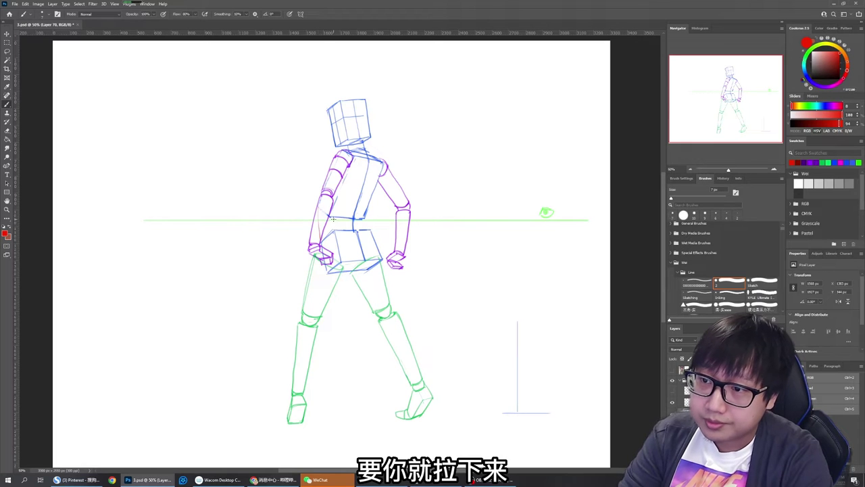
{"action": "key", "text": "bracketright"}
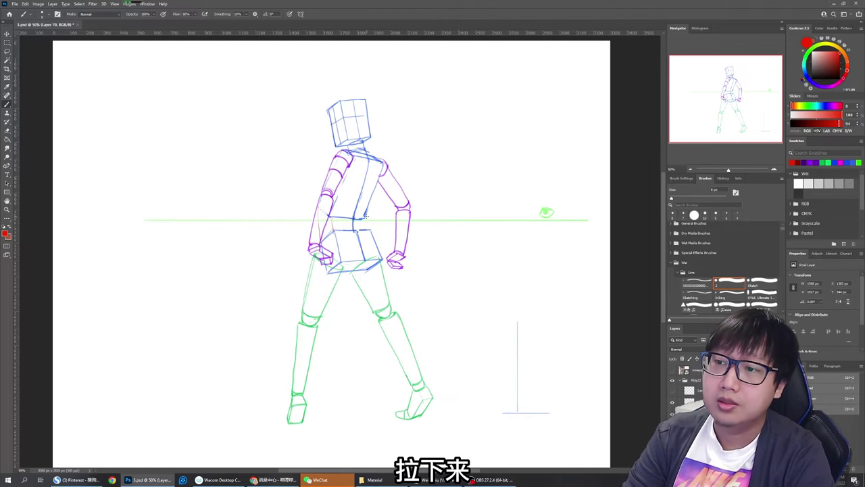
{"action": "left_click_drag", "start_coordinate": [365, 218], "coordinate": [368, 230]}
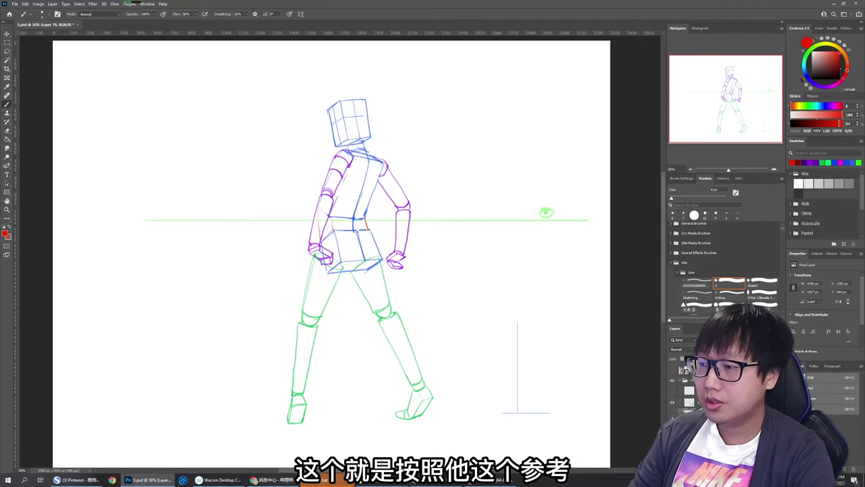
Compare the construction with the original full-colour reference, then hide that reference and show the faded photo again
{"action": "left_click", "coordinate": [671, 414]}
{"action": "left_click", "coordinate": [672, 414]}
{"action": "left_click", "coordinate": [672, 370]}
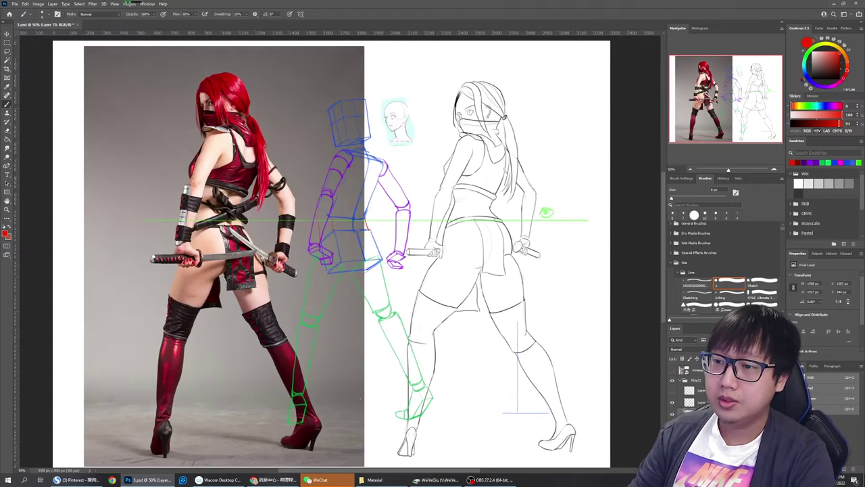
{"action": "left_click", "coordinate": [671, 370]}
{"action": "left_click", "coordinate": [671, 425]}
Erase the blue vertical and horizontal guide lines beside the figure with an enlarged eraser
{"action": "key", "text": "e"}
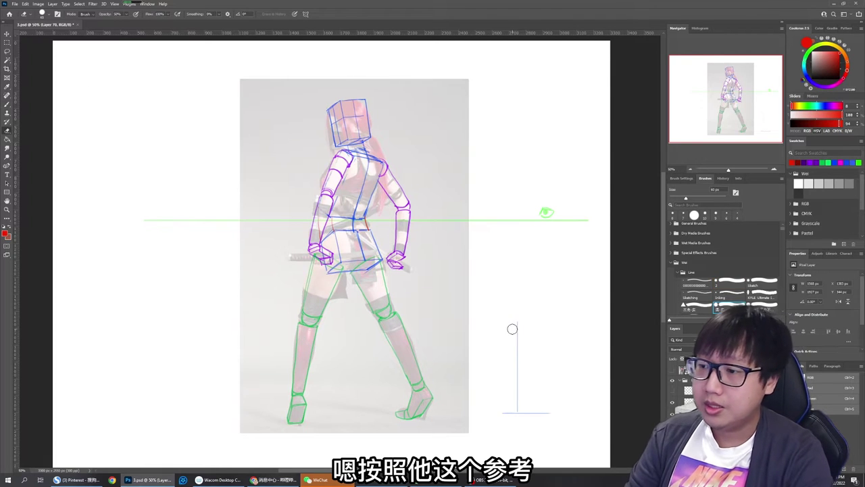
{"action": "left_click_drag", "start_coordinate": [515, 311], "coordinate": [517, 408]}
{"action": "key", "text": "bracketright"}
{"action": "key", "text": "bracketright"}
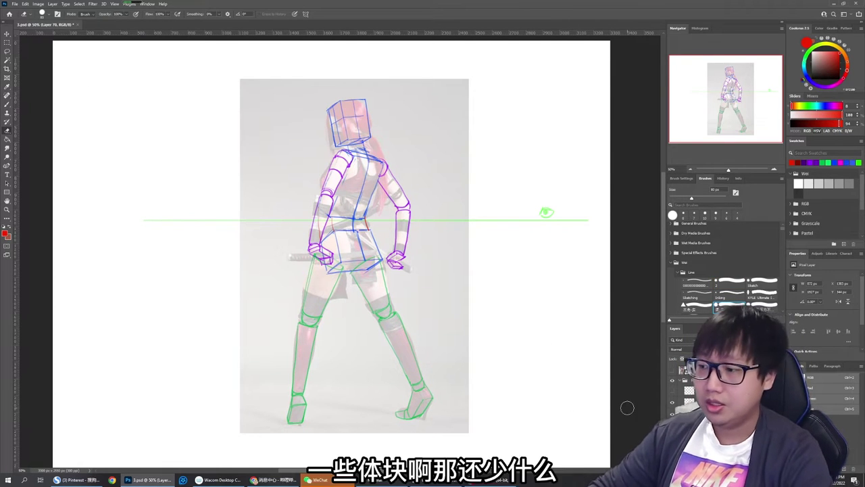
{"action": "key", "text": "b"}
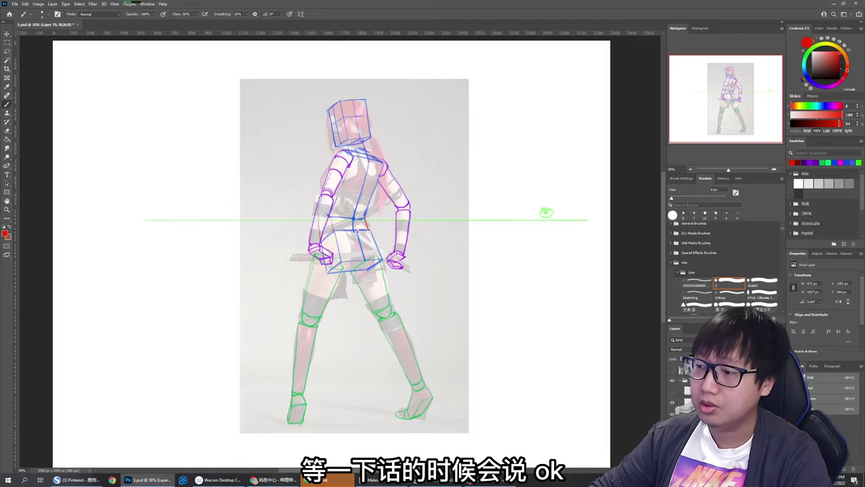
Hide the faded photo and review the complete block figure on its own at different magnifications
{"action": "left_click", "coordinate": [671, 413]}
{"action": "scroll", "coordinate": [421, 209], "scroll_direction": "down", "scroll_amount": 5}
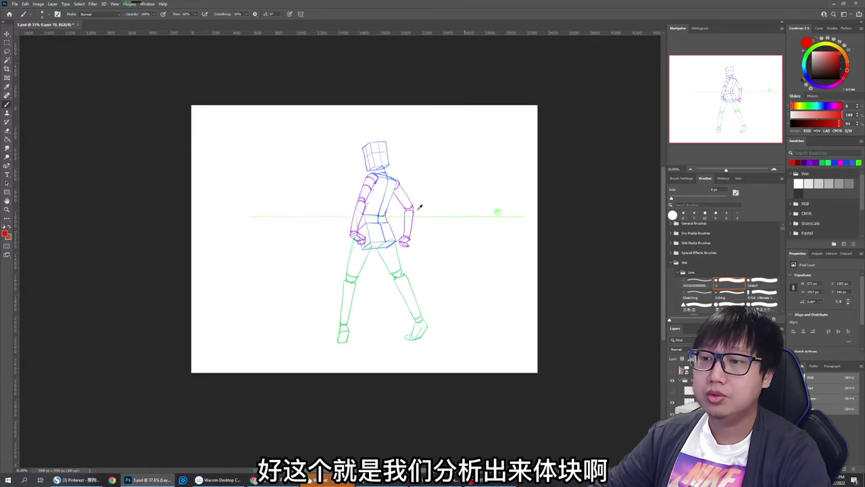
{"action": "scroll", "coordinate": [396, 234], "scroll_direction": "up", "scroll_amount": 6}
{"action": "scroll", "coordinate": [393, 236], "scroll_direction": "down", "scroll_amount": 1}
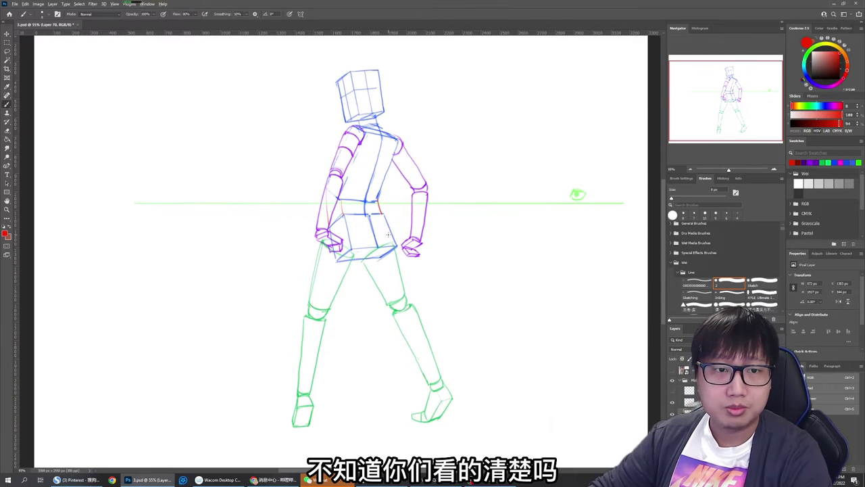
Select the block figure's construction layers and combine them into one layer group
{"action": "scroll", "coordinate": [392, 236], "scroll_direction": "up", "scroll_amount": 1}
{"action": "scroll", "coordinate": [395, 237], "scroll_direction": "down", "scroll_amount": 1}
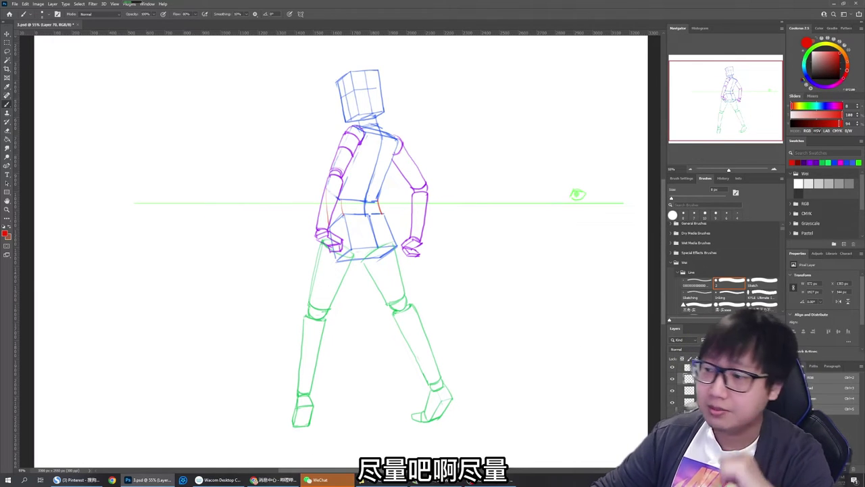
{"action": "left_click", "coordinate": [671, 390]}
{"action": "left_click", "coordinate": [671, 389]}
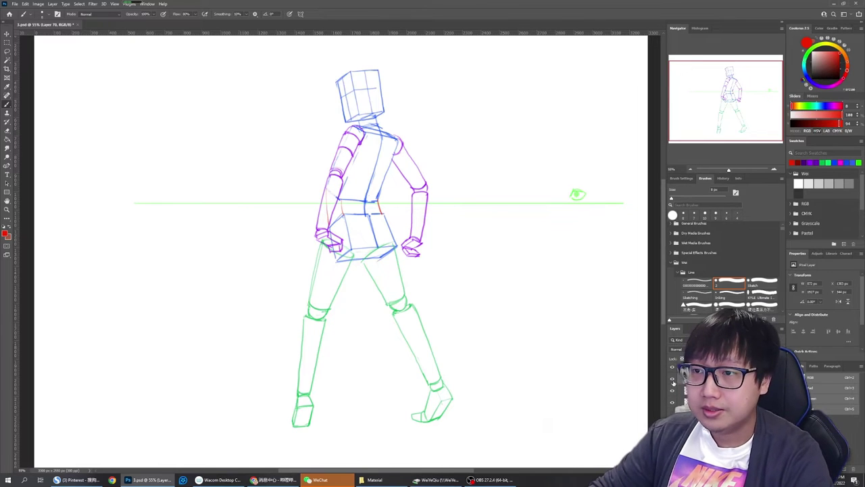
{"action": "left_click", "coordinate": [703, 390], "text": "shift"}
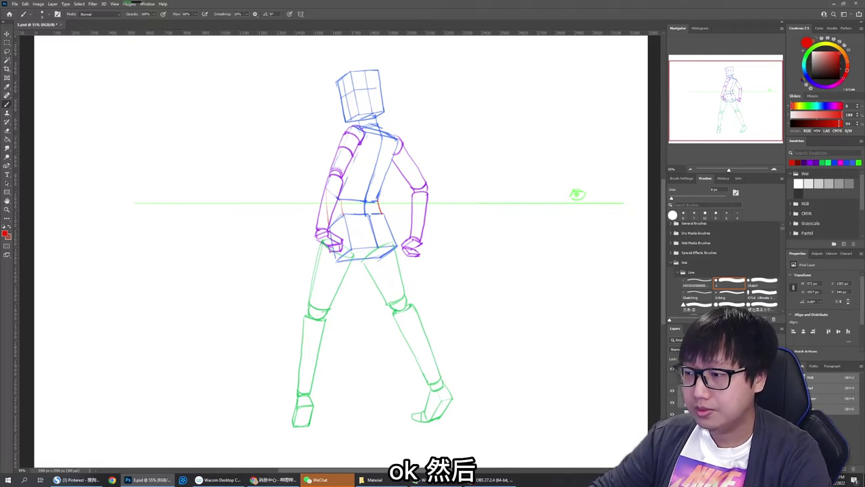
{"action": "key", "text": "ctrl+g"}
Hide the block figure's group and review the student's line drawing beside the original reference photo
{"action": "left_click", "coordinate": [672, 389]}
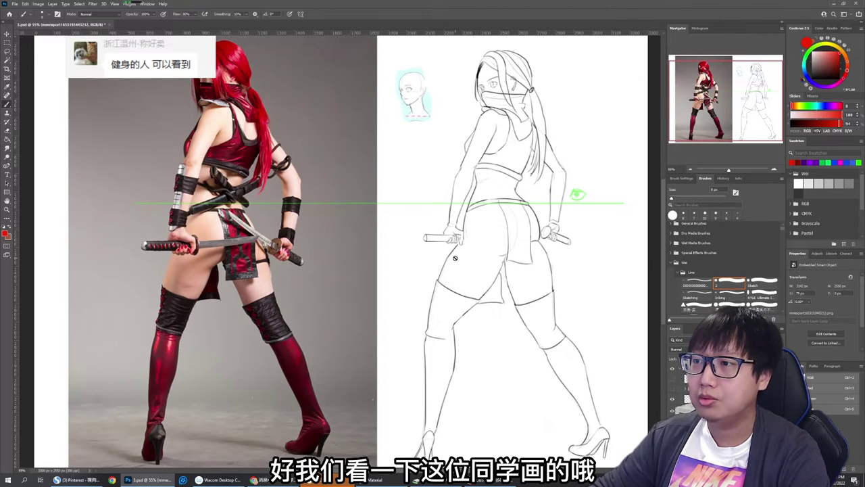
{"action": "left_click_drag", "start_coordinate": [541, 278], "coordinate": [531, 286]}
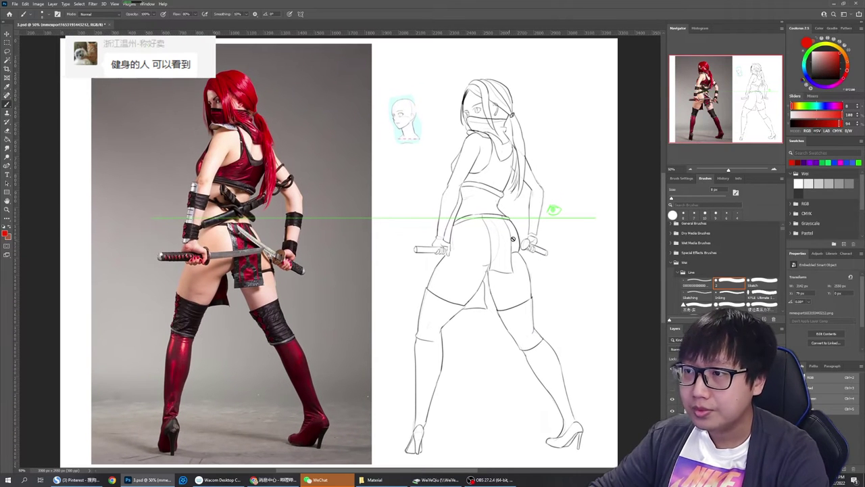
{"action": "key", "text": "v"}
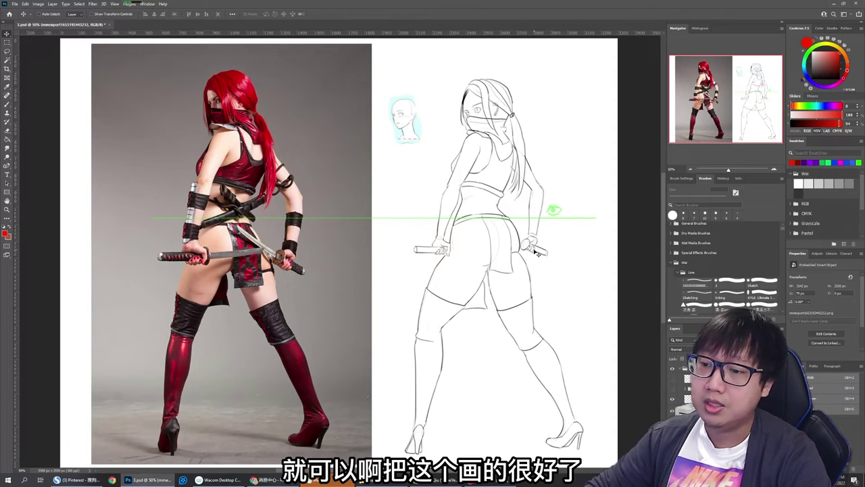
Hide the student's drawing and the green eye-level line, and show the faded reference photo on its own
{"action": "left_click", "coordinate": [672, 422]}
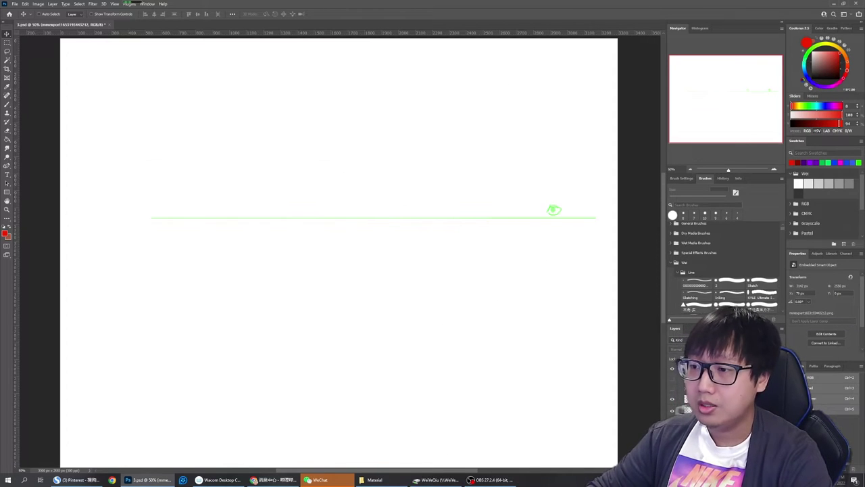
{"action": "left_click", "coordinate": [672, 422]}
{"action": "left_click", "coordinate": [671, 422]}
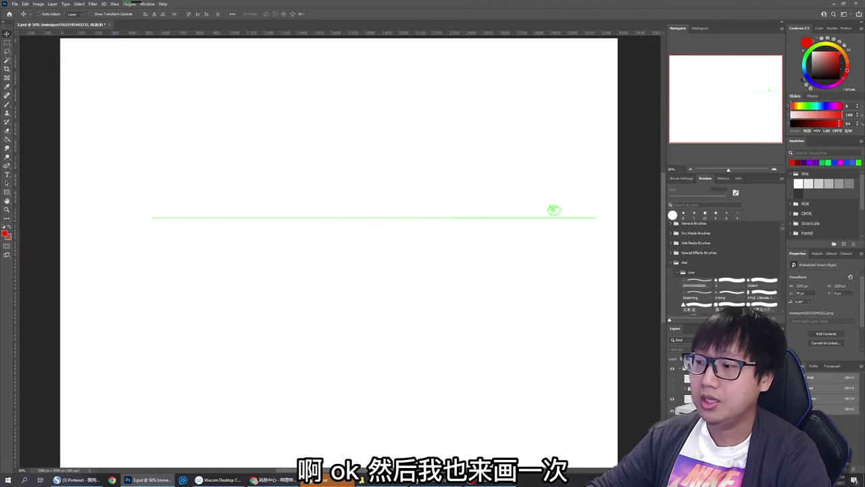
{"action": "left_click", "coordinate": [672, 433]}
{"action": "left_click", "coordinate": [706, 433]}
Move the reference photo to the left side of the canvas and restore its opacity to 100%
{"action": "left_click_drag", "start_coordinate": [446, 277], "coordinate": [278, 277]}
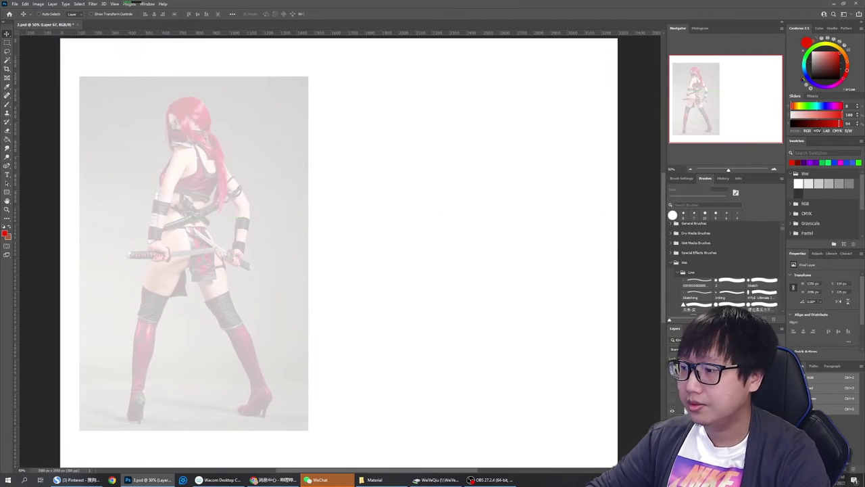
{"action": "key", "text": "0"}
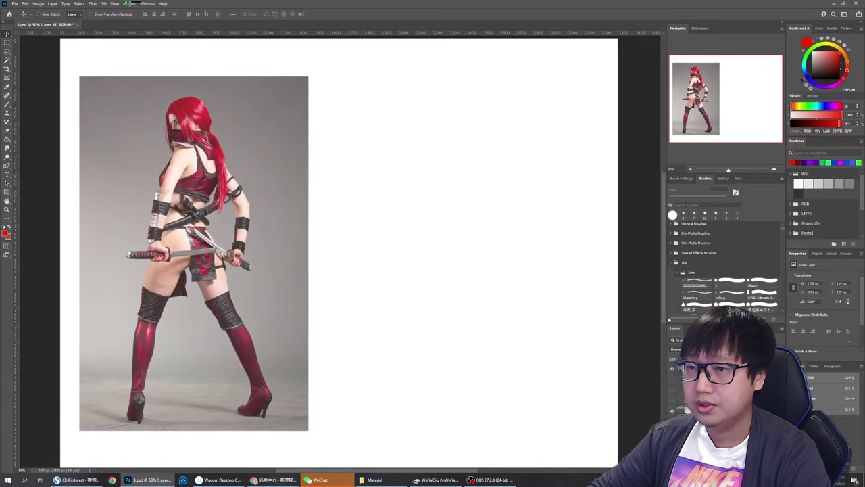
{"action": "key", "text": "0"}
Add a new layer and set the brush to a dark red-brown with saturation 78 and brightness 37
{"action": "scroll", "coordinate": [550, 262], "scroll_direction": "up", "scroll_amount": 1}
{"action": "left_click_drag", "start_coordinate": [548, 262], "coordinate": [564, 258]}
{"action": "key", "text": "ctrl+alt+shift+n"}
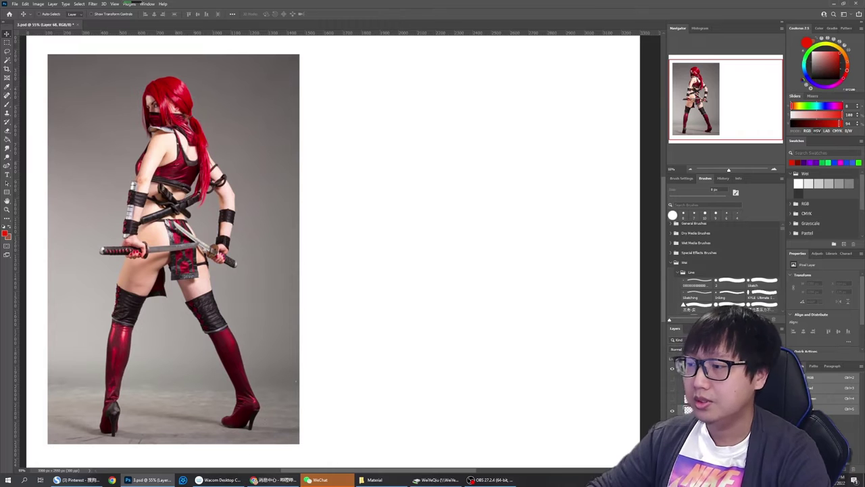
{"action": "key", "text": "b"}
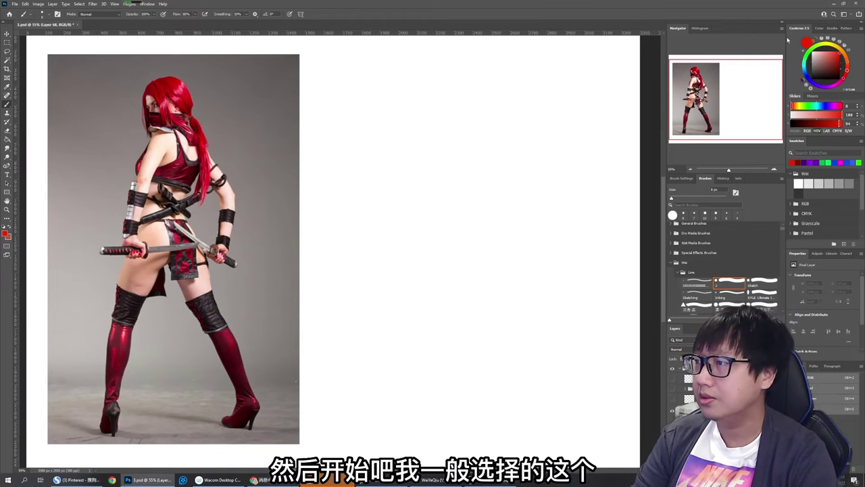
{"action": "left_click_drag", "start_coordinate": [839, 69], "coordinate": [833, 68]}
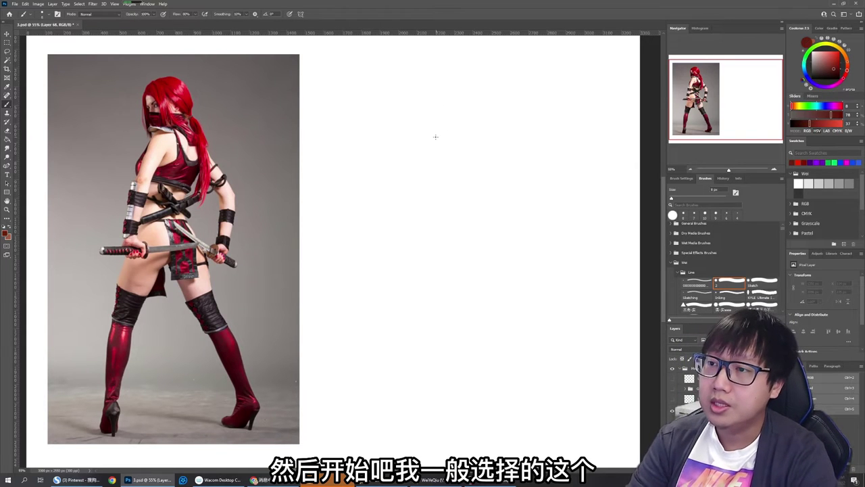
{"action": "mouse_move", "coordinate": [436, 137]}
{"action": "left_mouse_down"}
{"action": "mouse_move", "coordinate": [466, 99]}
{"action": "mouse_move", "coordinate": [450, 77]}
{"action": "mouse_move", "coordinate": [426, 101]}
{"action": "left_mouse_up"}
{"action": "key", "text": "ctrl+z"}
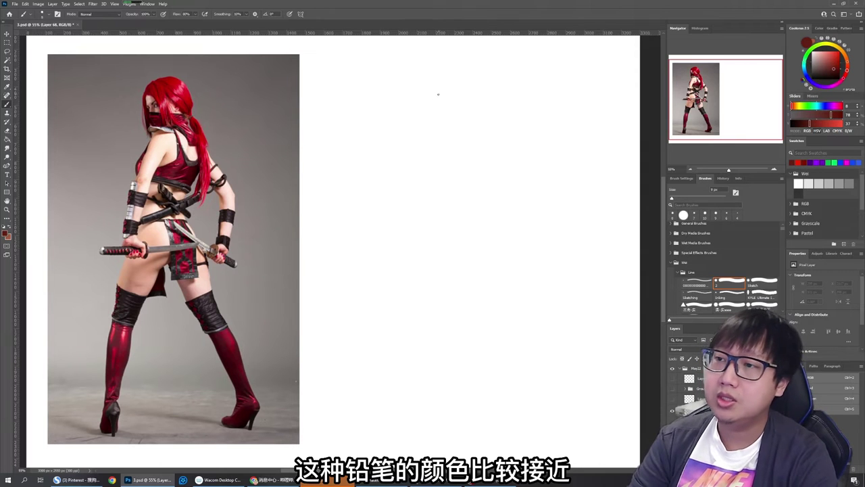
{"action": "key", "text": "bracketright"}
{"action": "key", "text": "bracketright"}
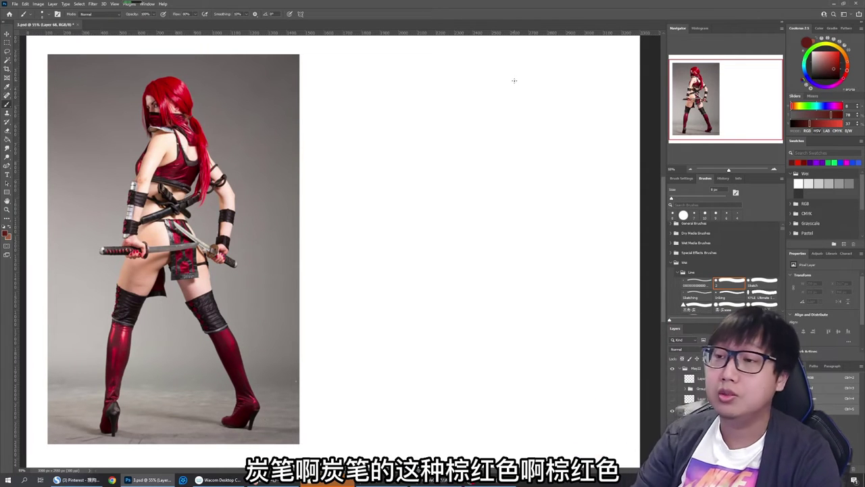
{"action": "left_click_drag", "start_coordinate": [426, 121], "coordinate": [436, 126]}
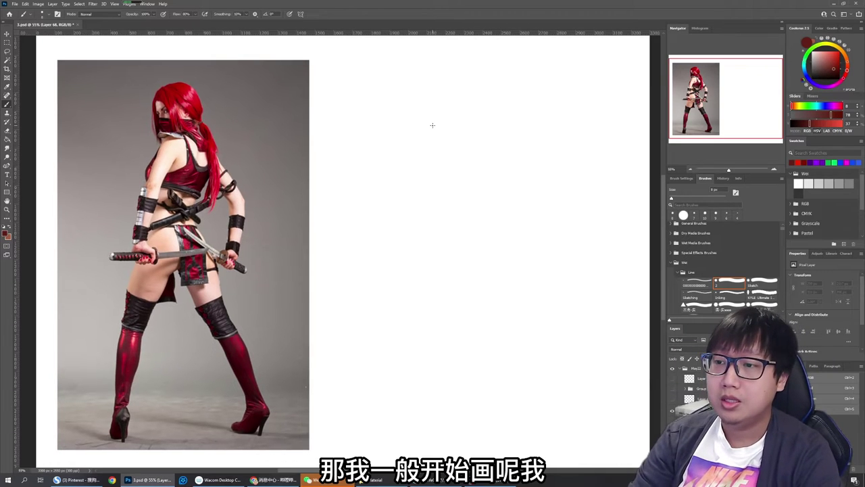
{"action": "left_click", "coordinate": [672, 411]}
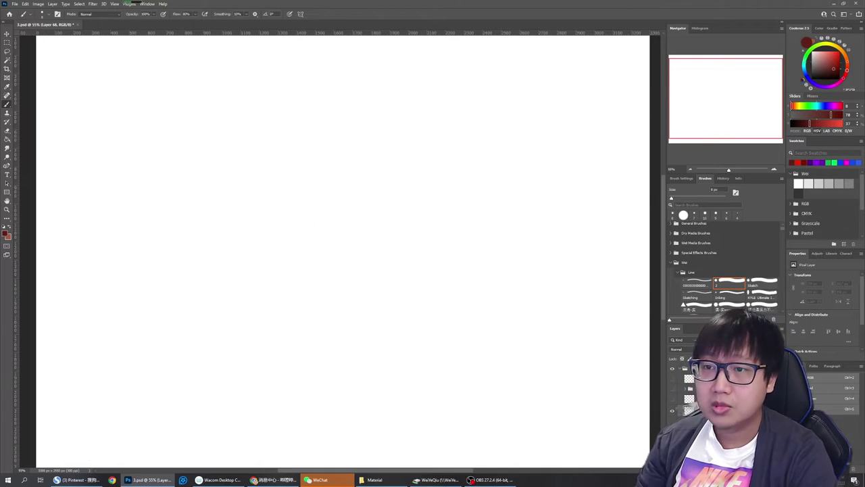
{"action": "left_click", "coordinate": [672, 411]}
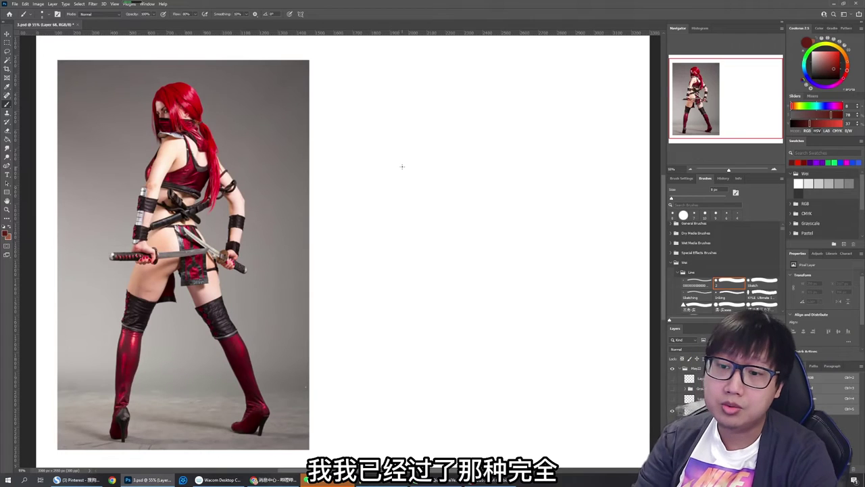
{"action": "left_click_drag", "start_coordinate": [409, 168], "coordinate": [398, 169]}
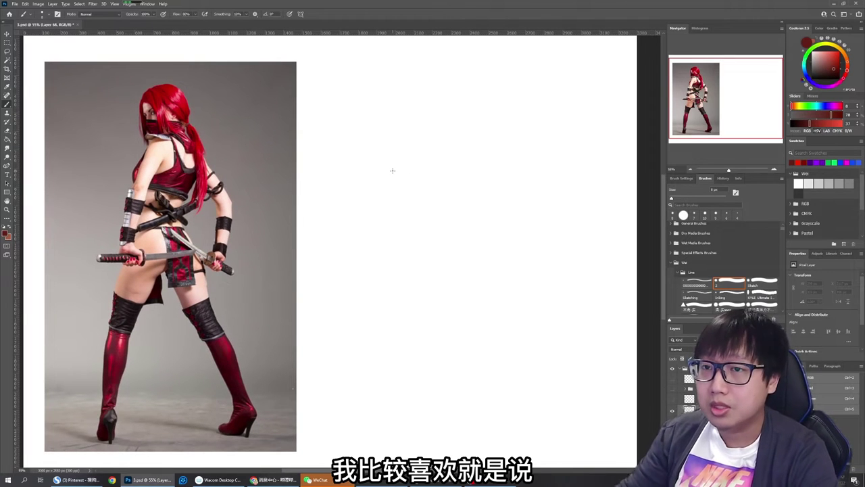
{"action": "left_click_drag", "start_coordinate": [402, 167], "coordinate": [410, 161]}
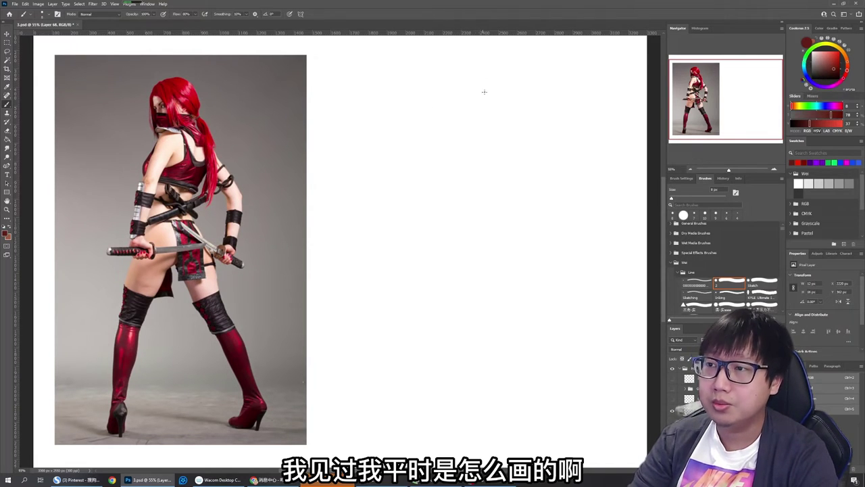
Set the brush to 10 px and lightly sketch the head's skull and jaw outline in the blank area beside the photo
{"action": "mouse_move", "coordinate": [448, 82]}
{"action": "left_mouse_down"}
{"action": "mouse_move", "coordinate": [486, 79]}
{"action": "mouse_move", "coordinate": [456, 104]}
{"action": "mouse_move", "coordinate": [454, 75]}
{"action": "left_mouse_up"}
{"action": "key", "text": "ctrl+z"}
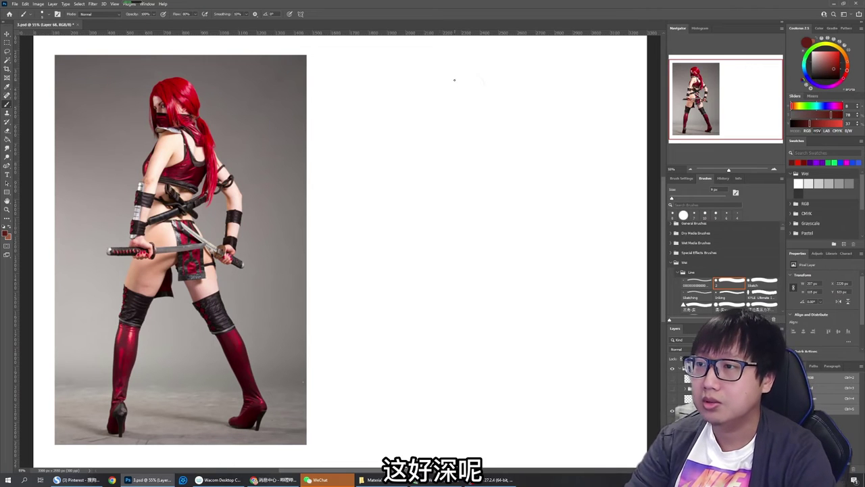
{"action": "key", "text": "bracketright"}
{"action": "key", "text": "bracketright"}
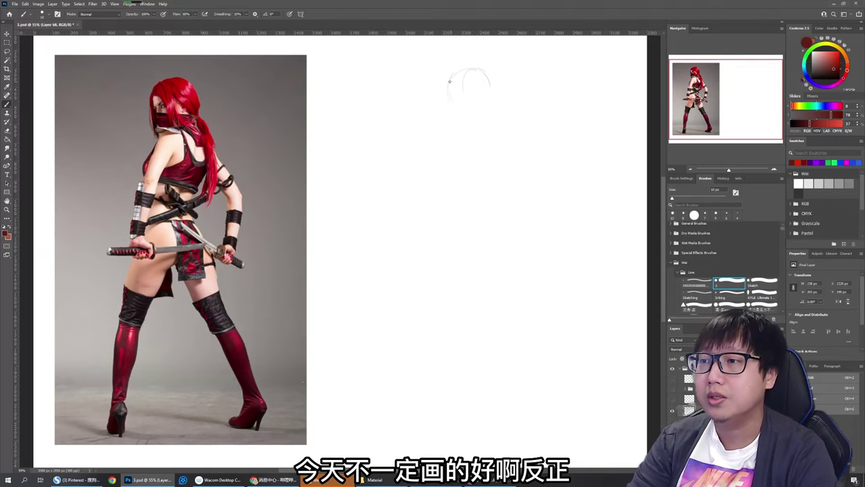
{"action": "left_click_drag", "start_coordinate": [450, 92], "coordinate": [462, 118]}
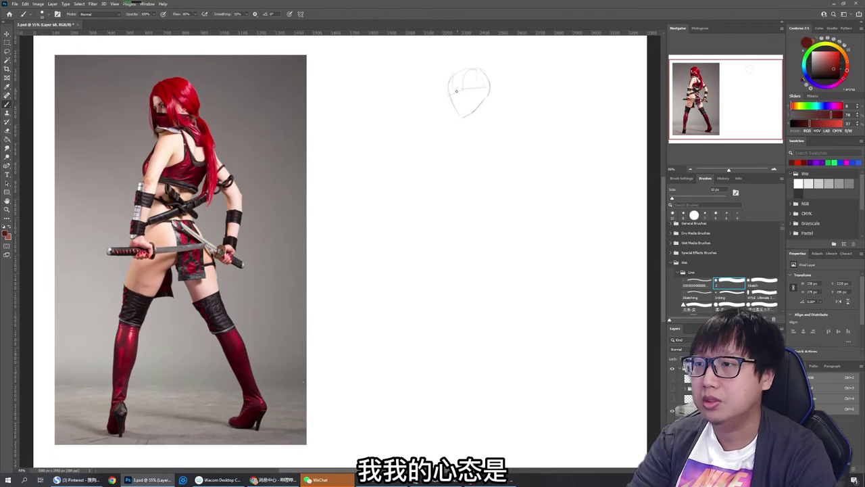
Refine the face contour and jaw by erasing and redrawing, and add the ear and the back of the neck
{"action": "key", "text": "e"}
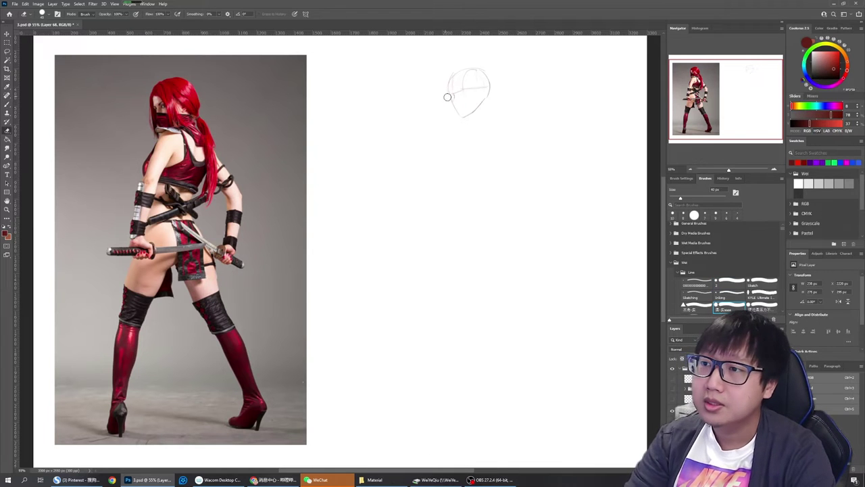
{"action": "key", "text": "b"}
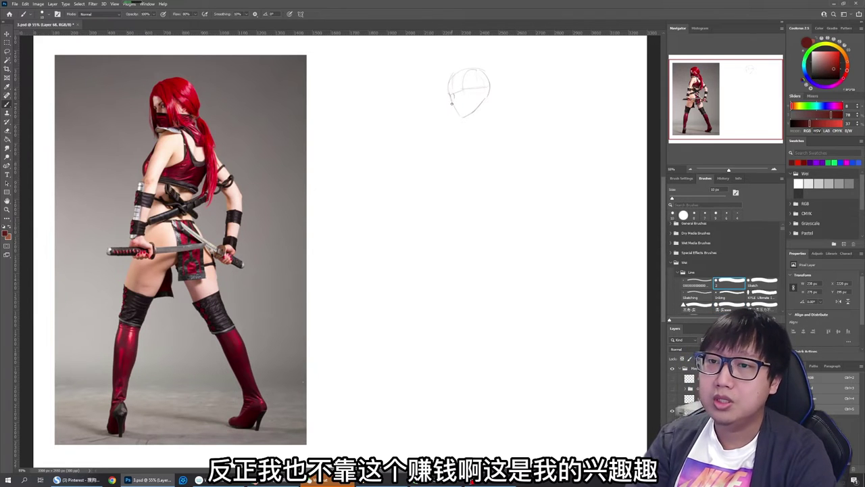
{"action": "key", "text": "e"}
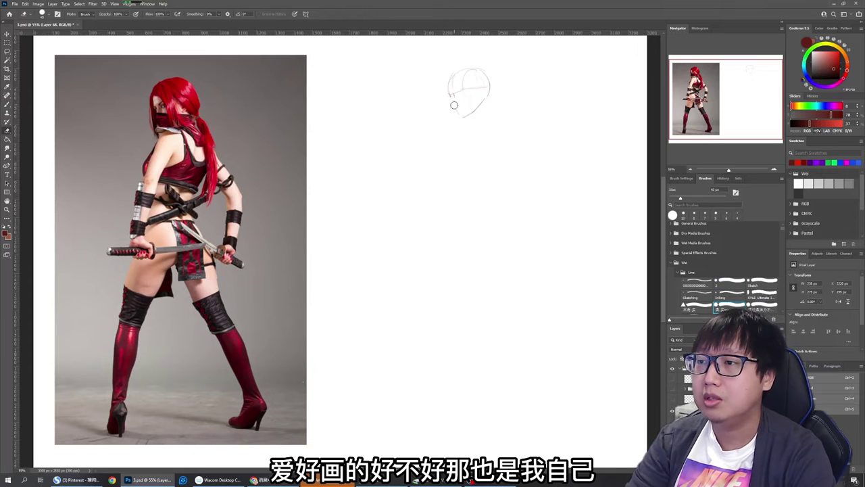
{"action": "key", "text": "b"}
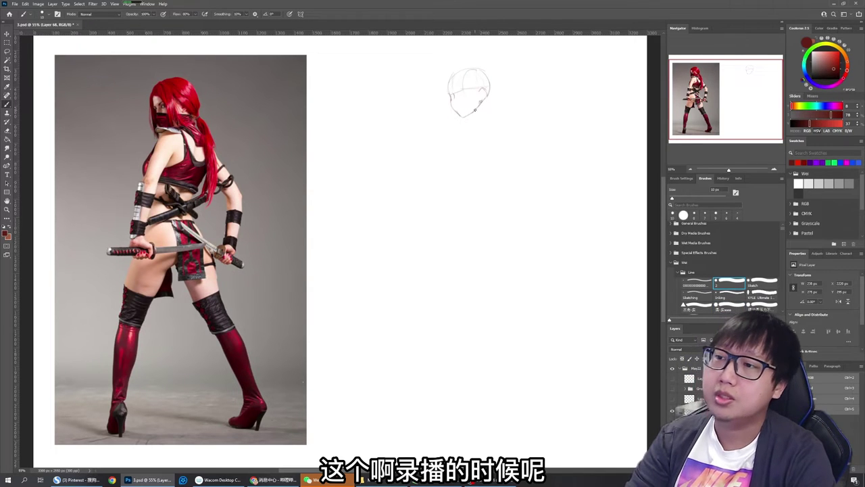
{"action": "key", "text": "e"}
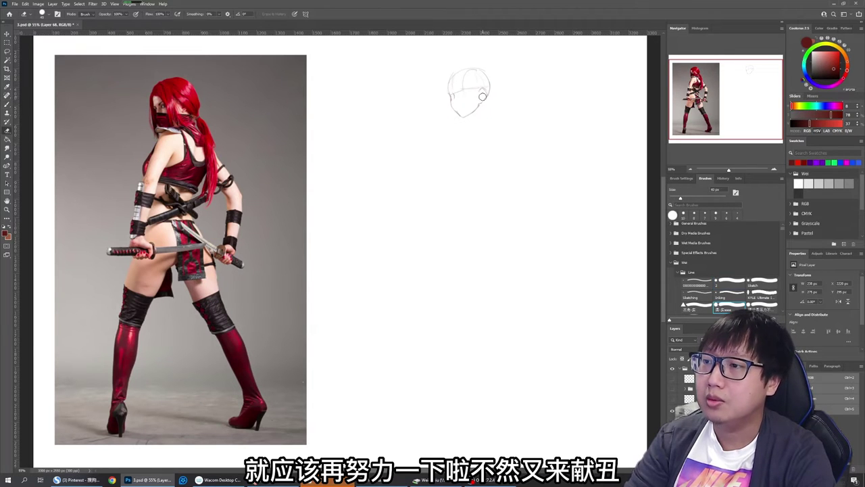
{"action": "key", "text": "b"}
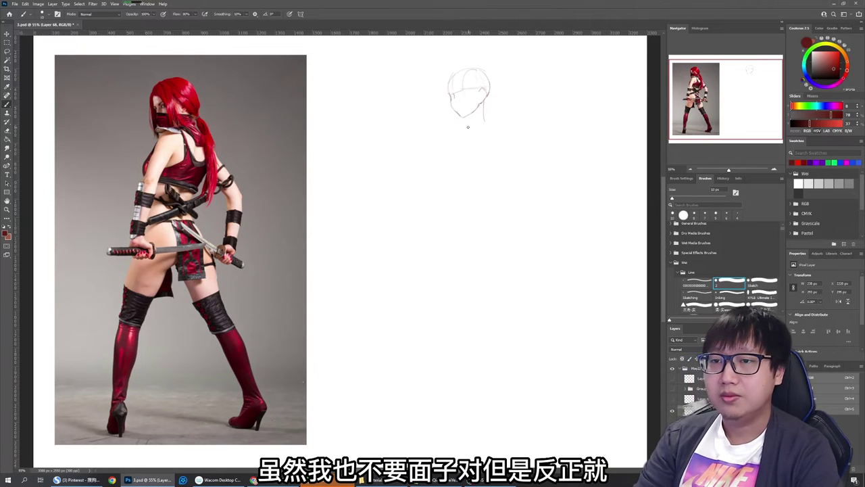
Draw the tilted shoulder line and a curved spine running down to a nearly horizontal hip line
{"action": "mouse_move", "coordinate": [482, 123]}
{"action": "left_mouse_down"}
{"action": "mouse_move", "coordinate": [454, 120]}
{"action": "mouse_move", "coordinate": [508, 127]}
{"action": "mouse_move", "coordinate": [457, 120]}
{"action": "mouse_move", "coordinate": [507, 128]}
{"action": "mouse_move", "coordinate": [481, 125]}
{"action": "mouse_move", "coordinate": [482, 117]}
{"action": "mouse_move", "coordinate": [479, 214]}
{"action": "mouse_move", "coordinate": [458, 214]}
{"action": "left_mouse_up"}
{"action": "key", "text": "ctrl+z"}
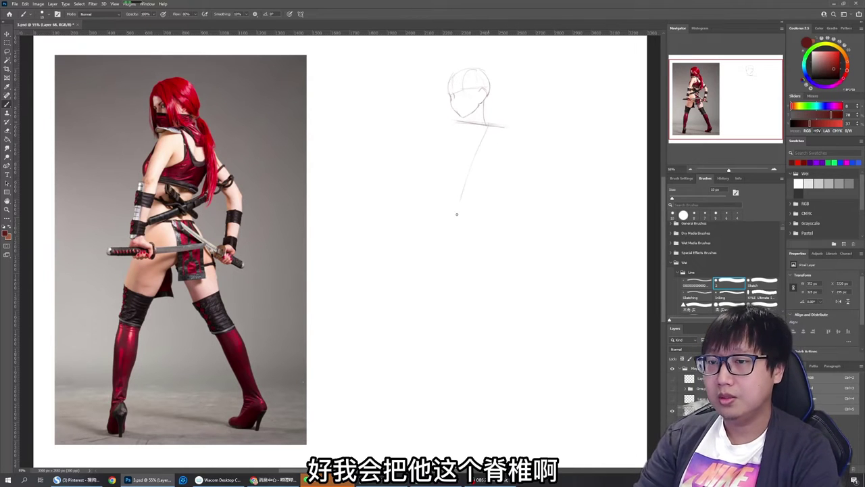
{"action": "key", "text": "ctrl+z"}
{"action": "left_click_drag", "start_coordinate": [485, 126], "coordinate": [472, 177]}
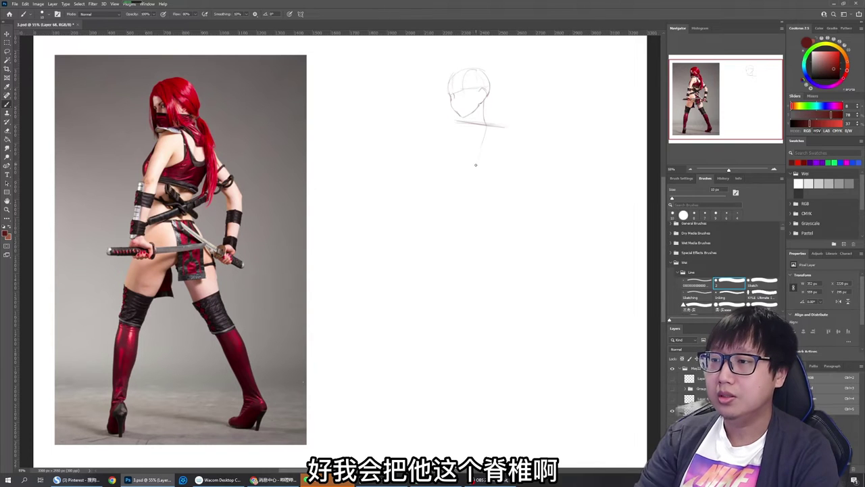
{"action": "mouse_move", "coordinate": [482, 143]}
{"action": "left_mouse_down"}
{"action": "mouse_move", "coordinate": [466, 194]}
{"action": "mouse_move", "coordinate": [480, 247]}
{"action": "mouse_move", "coordinate": [508, 246]}
{"action": "left_mouse_up"}
{"action": "left_click_drag", "start_coordinate": [456, 246], "coordinate": [515, 246]}
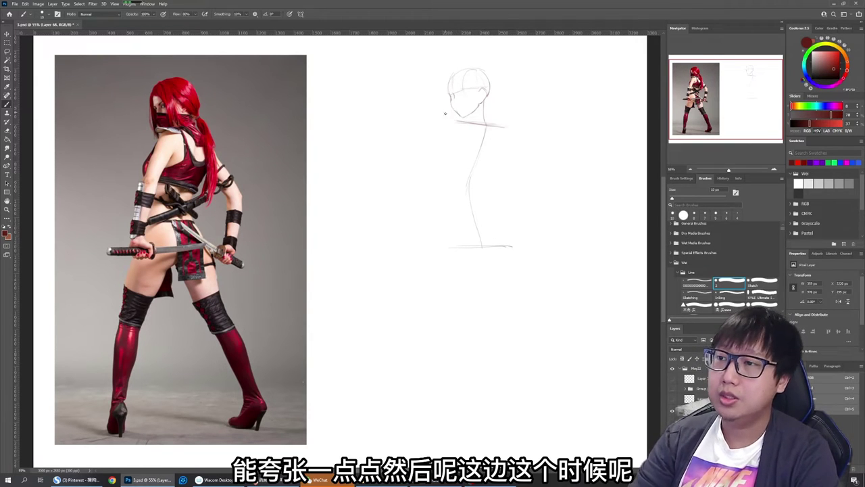
Clean up and redraw the back of the neck where it meets the shoulder line
{"action": "key", "text": "e"}
{"action": "mouse_move", "coordinate": [485, 120]}
{"action": "left_mouse_down"}
{"action": "mouse_move", "coordinate": [483, 102]}
{"action": "mouse_move", "coordinate": [486, 125]}
{"action": "left_mouse_up"}
{"action": "key", "text": "b"}
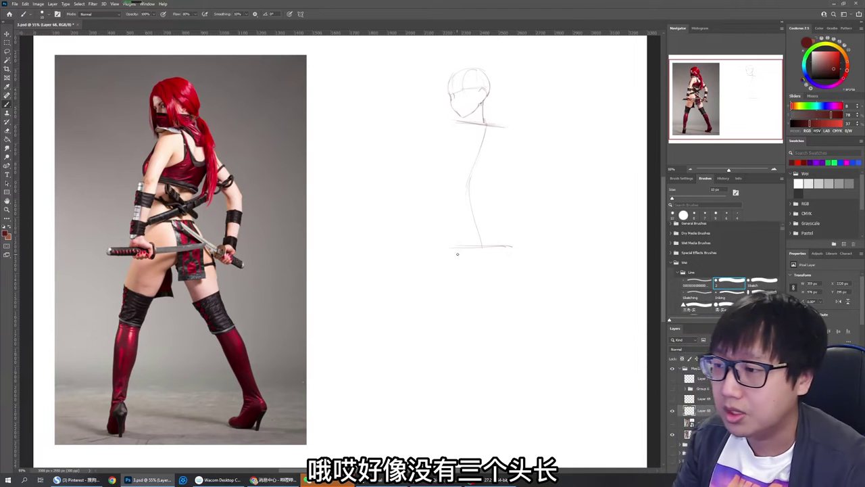
Redraw the hip line slightly lower and outline the ribcage as a rounded form tapering down from the shoulder line
{"action": "left_click_drag", "start_coordinate": [446, 253], "coordinate": [508, 252]}
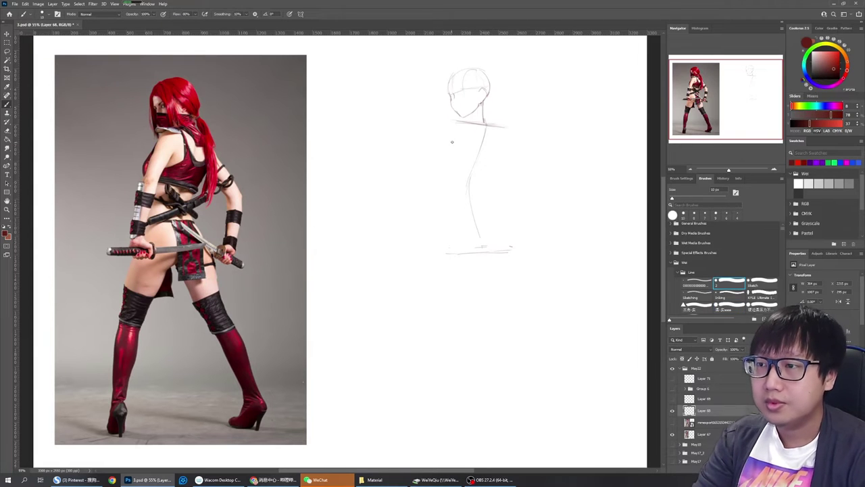
{"action": "mouse_move", "coordinate": [463, 124]}
{"action": "left_mouse_down"}
{"action": "mouse_move", "coordinate": [466, 138]}
{"action": "mouse_move", "coordinate": [441, 174]}
{"action": "left_mouse_up"}
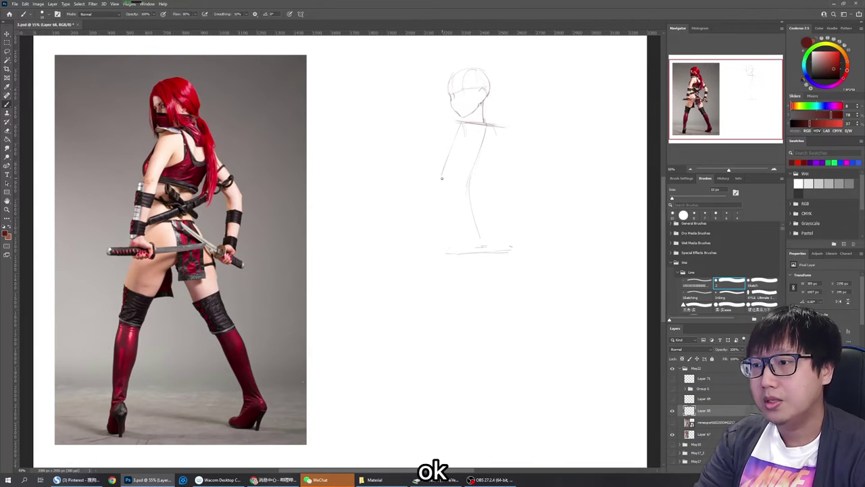
{"action": "key", "text": "ctrl+z"}
{"action": "mouse_move", "coordinate": [463, 122]}
{"action": "left_mouse_down"}
{"action": "mouse_move", "coordinate": [434, 176]}
{"action": "mouse_move", "coordinate": [440, 168]}
{"action": "mouse_move", "coordinate": [445, 191]}
{"action": "mouse_move", "coordinate": [479, 193]}
{"action": "left_mouse_up"}
{"action": "key", "text": "ctrl+z"}
{"action": "mouse_move", "coordinate": [497, 140]}
{"action": "left_mouse_down"}
{"action": "mouse_move", "coordinate": [472, 193]}
{"action": "mouse_move", "coordinate": [494, 133]}
{"action": "mouse_move", "coordinate": [474, 186]}
{"action": "mouse_move", "coordinate": [488, 181]}
{"action": "mouse_move", "coordinate": [480, 194]}
{"action": "mouse_move", "coordinate": [445, 192]}
{"action": "mouse_move", "coordinate": [475, 190]}
{"action": "left_mouse_up"}
{"action": "key", "text": "e"}
{"action": "key", "text": "b"}
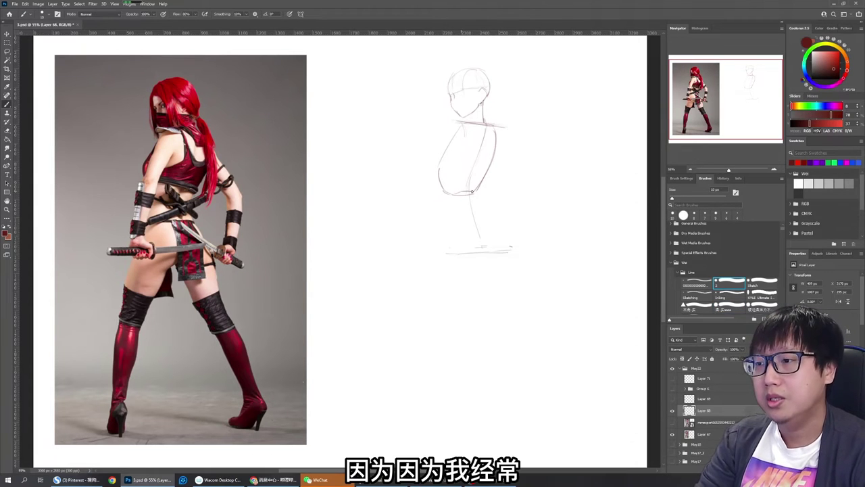
{"action": "key", "text": "e"}
{"action": "key", "text": "b"}
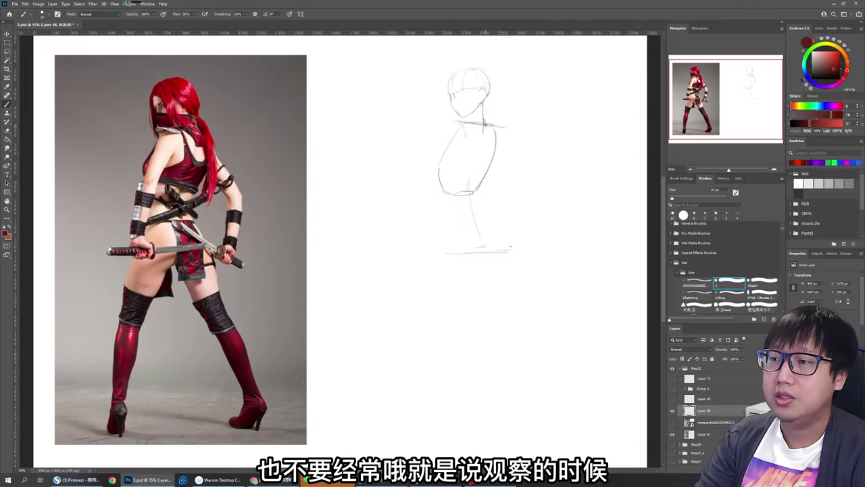
Redraw the spine along the ribcage and build a tilted pelvis box on the hip line, cleaning up stray line ends
{"action": "key", "text": "e"}
{"action": "key", "text": "b"}
{"action": "mouse_move", "coordinate": [483, 130]}
{"action": "left_mouse_down"}
{"action": "mouse_move", "coordinate": [470, 215]}
{"action": "mouse_move", "coordinate": [466, 193]}
{"action": "mouse_move", "coordinate": [486, 210]}
{"action": "mouse_move", "coordinate": [443, 215]}
{"action": "left_mouse_up"}
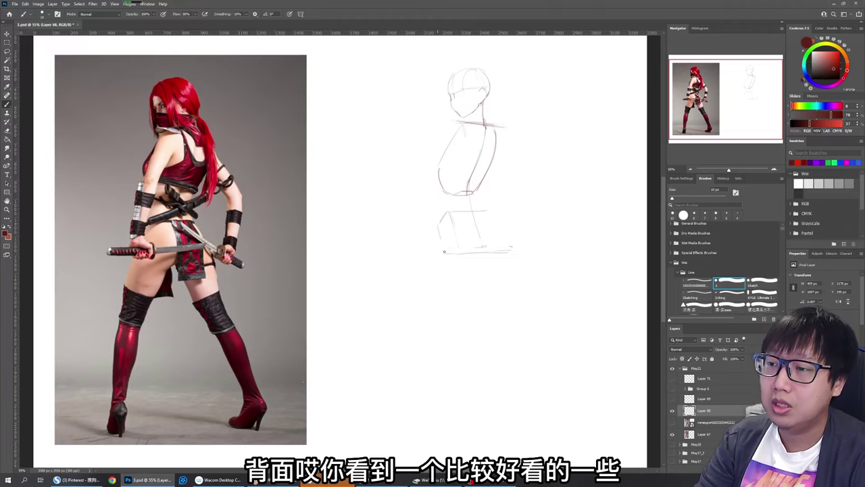
{"action": "mouse_move", "coordinate": [446, 253]}
{"action": "left_mouse_down"}
{"action": "mouse_move", "coordinate": [464, 238]}
{"action": "mouse_move", "coordinate": [455, 242]}
{"action": "mouse_move", "coordinate": [484, 239]}
{"action": "mouse_move", "coordinate": [456, 244]}
{"action": "mouse_move", "coordinate": [492, 240]}
{"action": "left_mouse_up"}
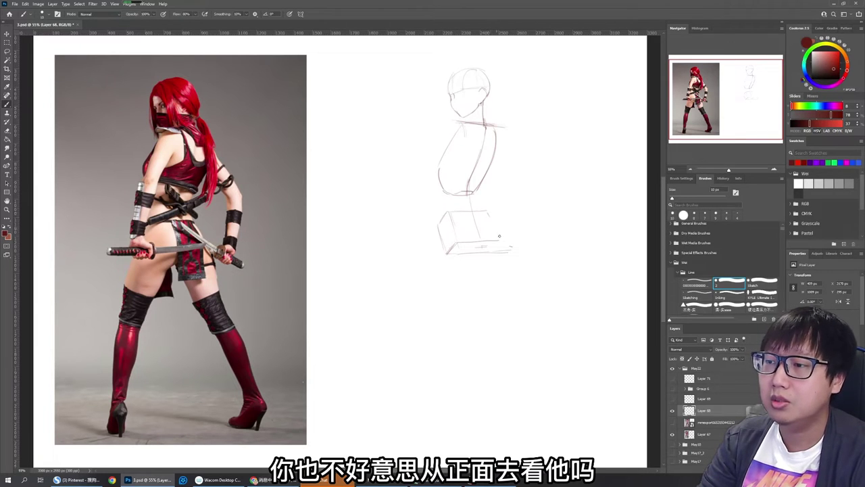
{"action": "mouse_move", "coordinate": [487, 210]}
{"action": "left_mouse_down"}
{"action": "mouse_move", "coordinate": [502, 240]}
{"action": "mouse_move", "coordinate": [489, 253]}
{"action": "mouse_move", "coordinate": [515, 253]}
{"action": "left_mouse_up"}
{"action": "key", "text": "e"}
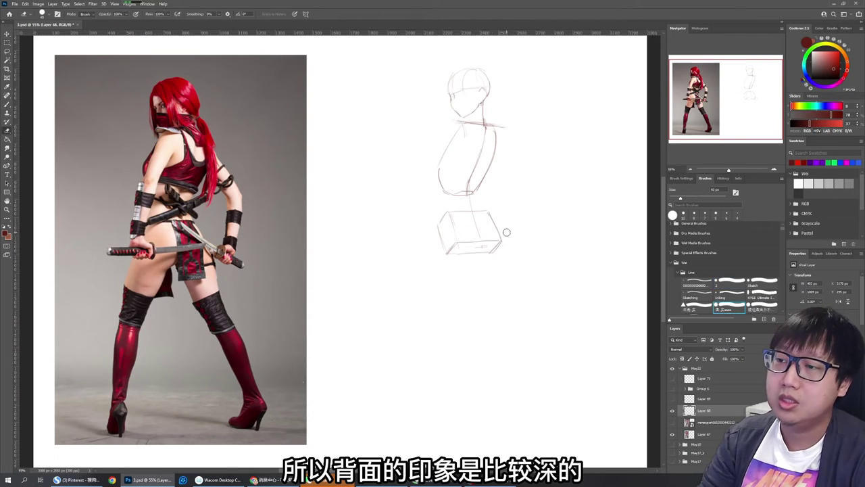
{"action": "key", "text": "b"}
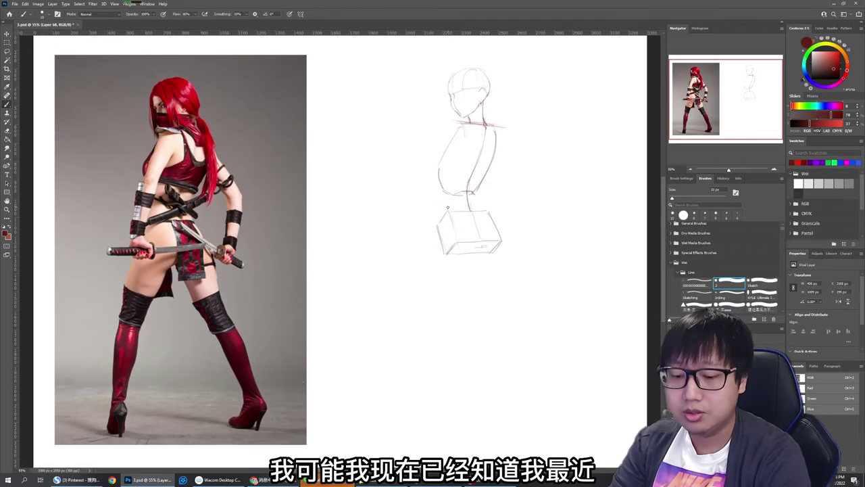
Lasso the pelvis box and nudge it up in small moves closer to the ribcage, clearing the selection and tidying its lines
{"action": "key", "text": "l"}
{"action": "mouse_move", "coordinate": [428, 240]}
{"action": "left_mouse_down"}
{"action": "mouse_move", "coordinate": [494, 291]}
{"action": "mouse_move", "coordinate": [456, 291]}
{"action": "mouse_move", "coordinate": [422, 245]}
{"action": "left_mouse_up"}
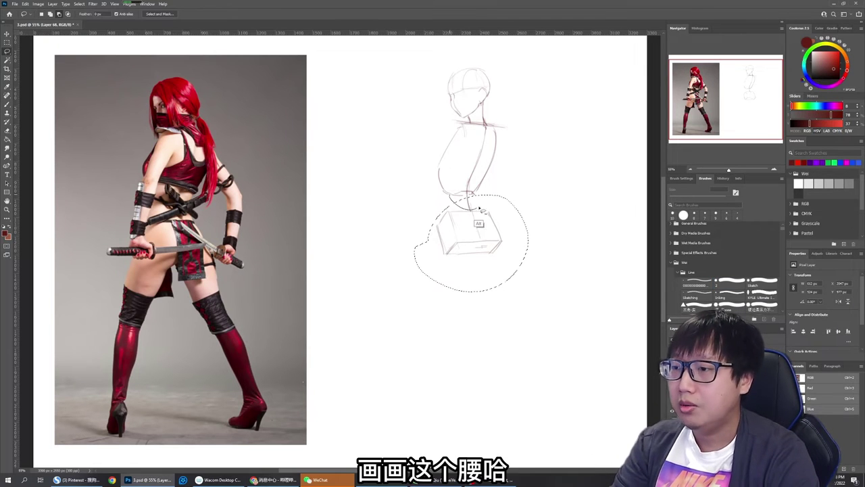
{"action": "left_click_drag", "start_coordinate": [484, 255], "coordinate": [481, 248]}
{"action": "key", "text": "ctrl+d"}
{"action": "key", "text": "e"}
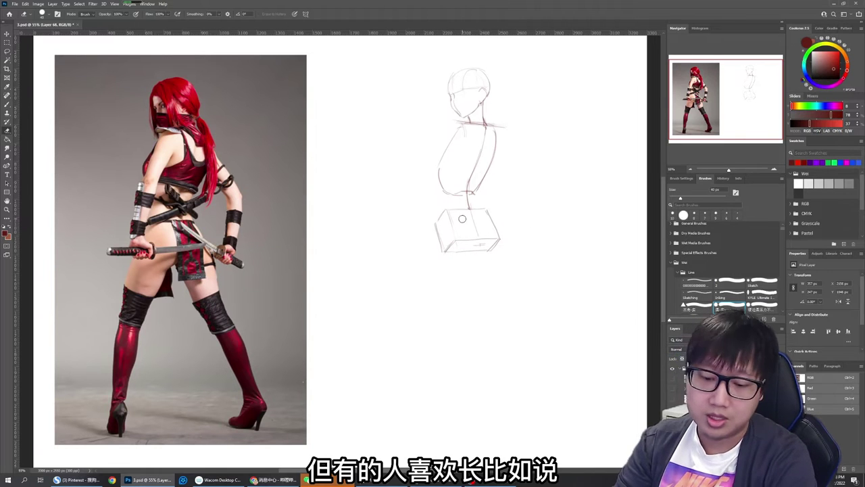
{"action": "key", "text": "l"}
{"action": "mouse_move", "coordinate": [428, 258]}
{"action": "left_mouse_down"}
{"action": "mouse_move", "coordinate": [518, 228]}
{"action": "mouse_move", "coordinate": [430, 261]}
{"action": "left_mouse_up"}
{"action": "left_click_drag", "start_coordinate": [484, 240], "coordinate": [484, 237]}
{"action": "key", "text": "ctrl+d"}
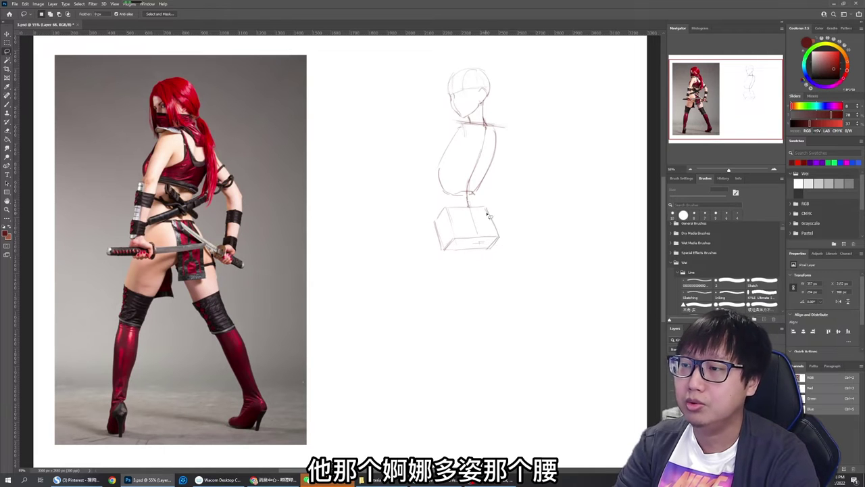
{"action": "key", "text": "b"}
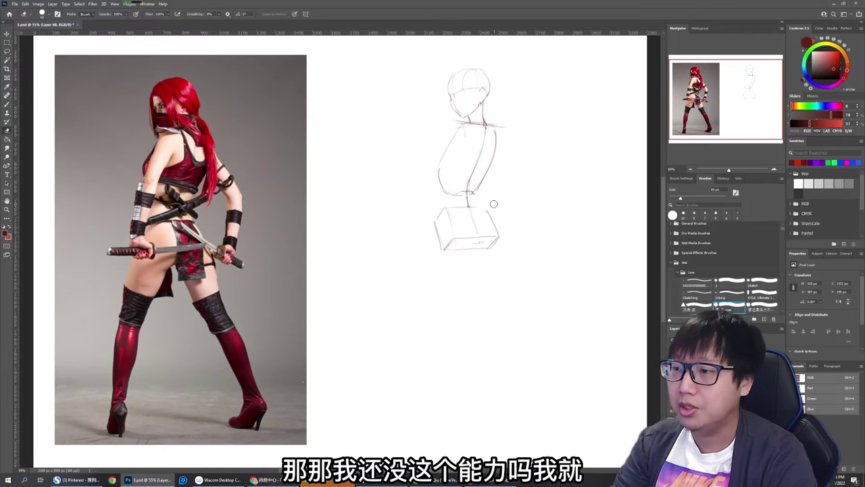
{"action": "key", "text": "b"}
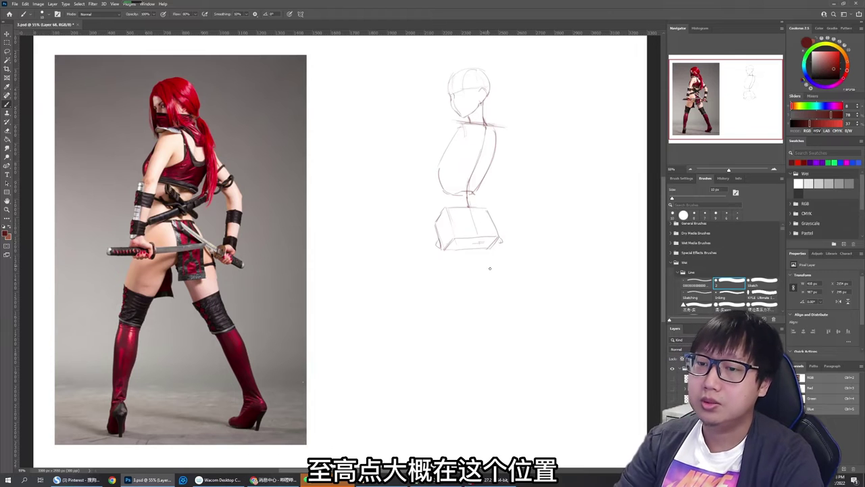
Sketch both legs as curved gesture lines with knee marks and simple feet, and join the feet with a ground line
{"action": "left_click_drag", "start_coordinate": [477, 253], "coordinate": [569, 406]}
{"action": "mouse_move", "coordinate": [533, 342]}
{"action": "left_mouse_down"}
{"action": "mouse_move", "coordinate": [555, 369]}
{"action": "mouse_move", "coordinate": [573, 426]}
{"action": "mouse_move", "coordinate": [577, 411]}
{"action": "mouse_move", "coordinate": [578, 425]}
{"action": "mouse_move", "coordinate": [547, 438]}
{"action": "left_mouse_up"}
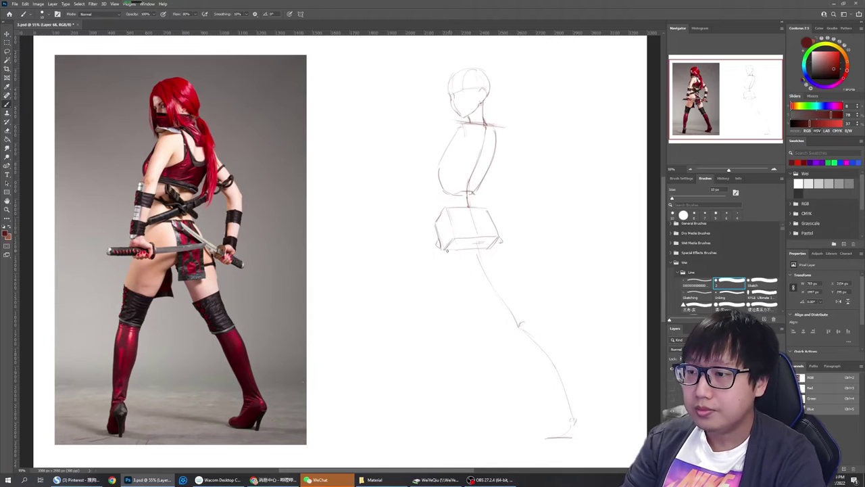
{"action": "mouse_move", "coordinate": [437, 251]}
{"action": "left_mouse_down"}
{"action": "mouse_move", "coordinate": [408, 373]}
{"action": "mouse_move", "coordinate": [409, 427]}
{"action": "mouse_move", "coordinate": [418, 442]}
{"action": "left_mouse_up"}
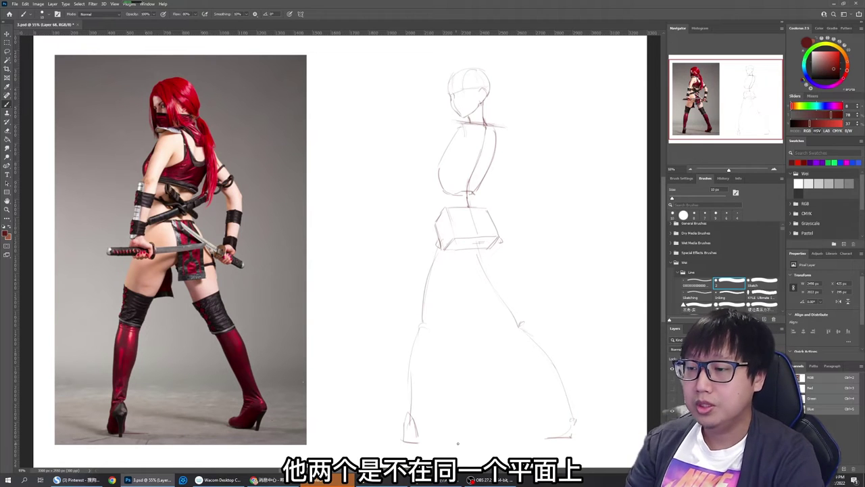
{"action": "left_click_drag", "start_coordinate": [402, 443], "coordinate": [419, 442]}
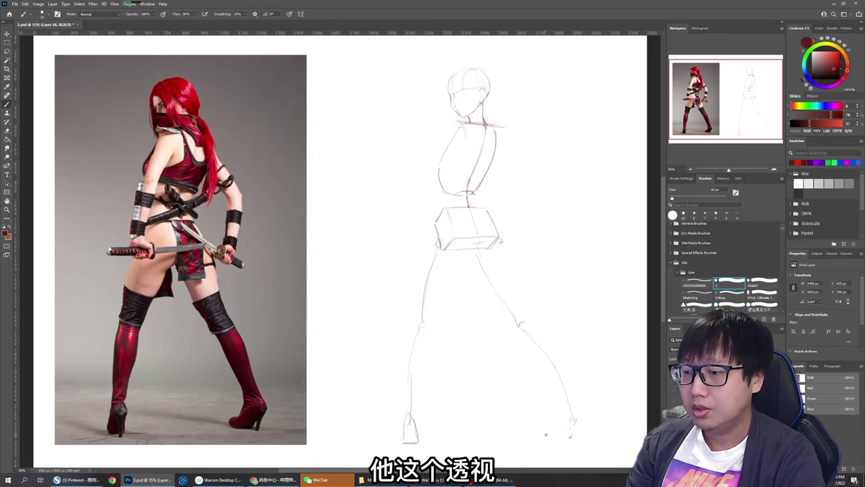
{"action": "left_click_drag", "start_coordinate": [541, 437], "coordinate": [561, 436]}
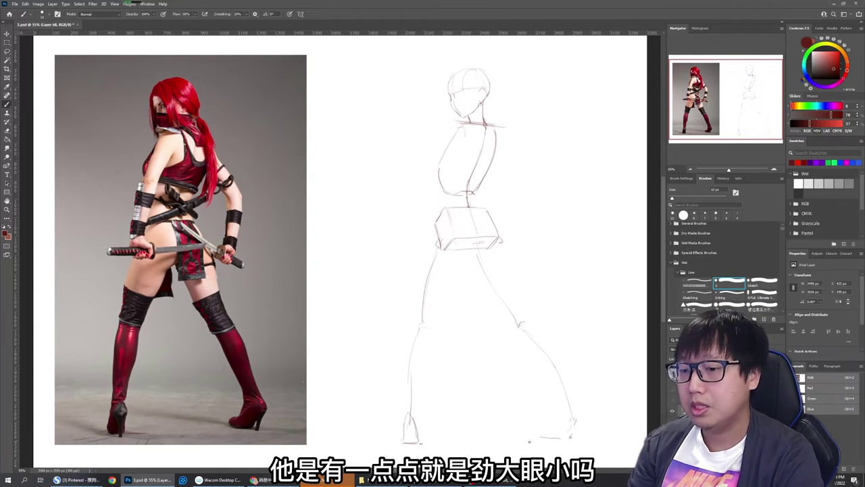
{"action": "left_click_drag", "start_coordinate": [571, 435], "coordinate": [409, 442]}
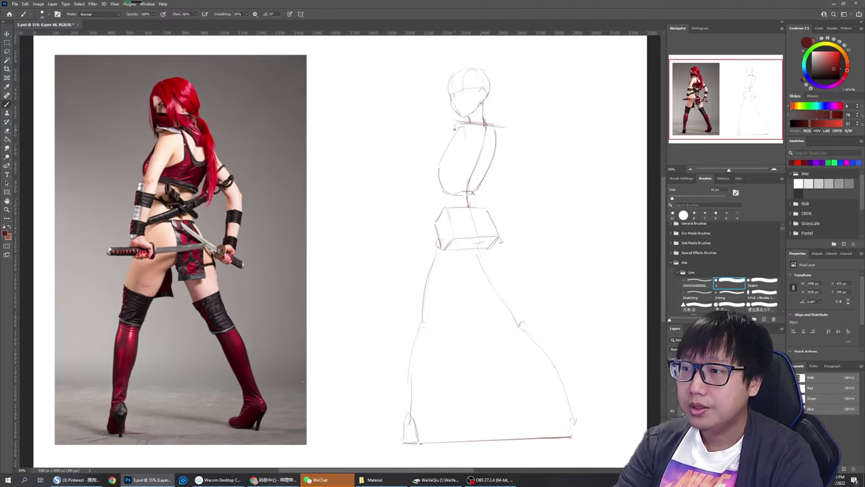
Draw both upper arms from the shoulder line to the elbows, redrawing the outward-angled arm on the back side
{"action": "left_click_drag", "start_coordinate": [446, 142], "coordinate": [435, 169]}
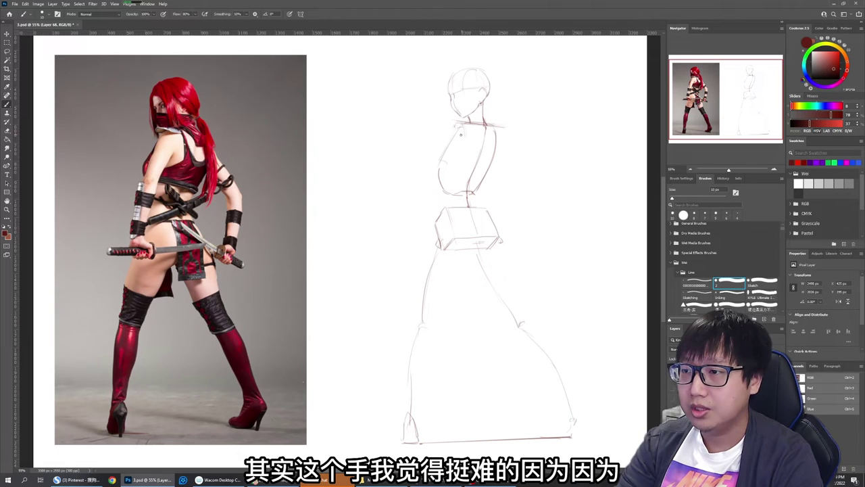
{"action": "mouse_move", "coordinate": [456, 126]}
{"action": "left_mouse_down"}
{"action": "mouse_move", "coordinate": [437, 163]}
{"action": "mouse_move", "coordinate": [448, 165]}
{"action": "left_mouse_up"}
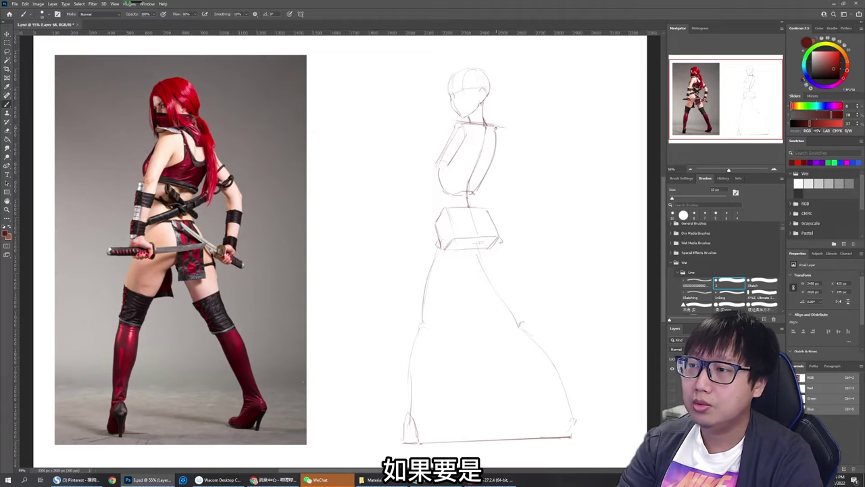
{"action": "left_click_drag", "start_coordinate": [496, 128], "coordinate": [524, 164]}
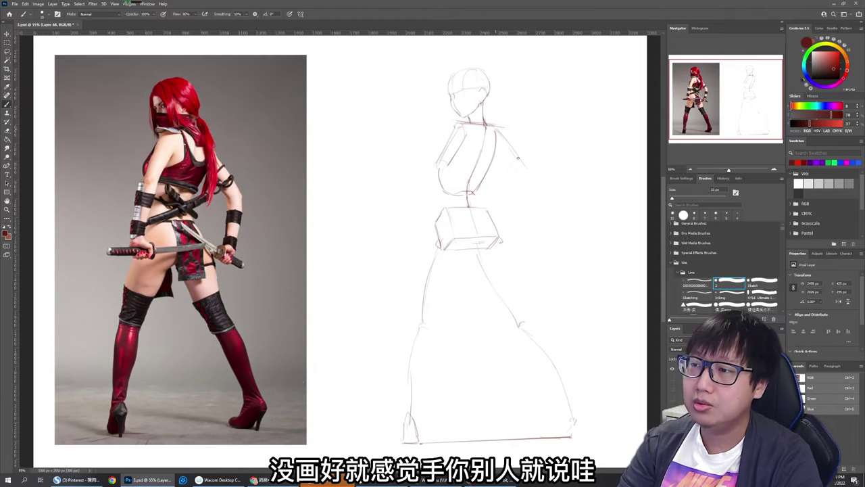
{"action": "key", "text": "ctrl+z"}
{"action": "key", "text": "e"}
{"action": "key", "text": "b"}
{"action": "left_click_drag", "start_coordinate": [508, 145], "coordinate": [529, 165]}
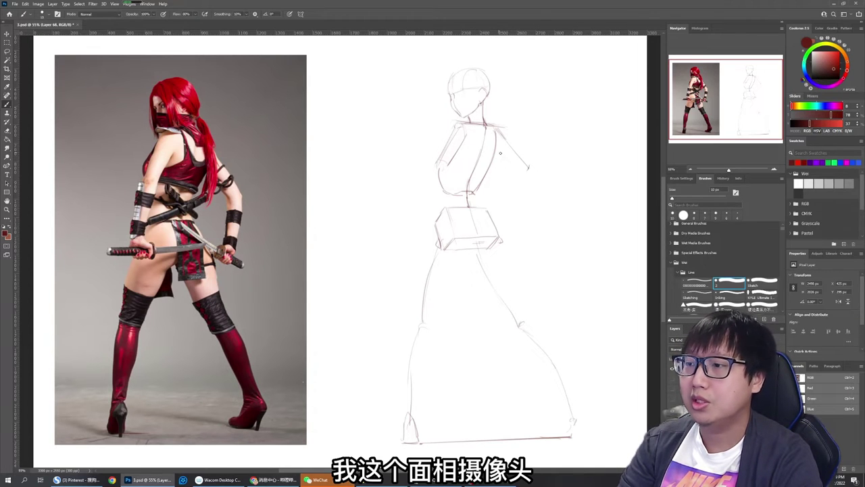
{"action": "left_click_drag", "start_coordinate": [500, 152], "coordinate": [522, 173]}
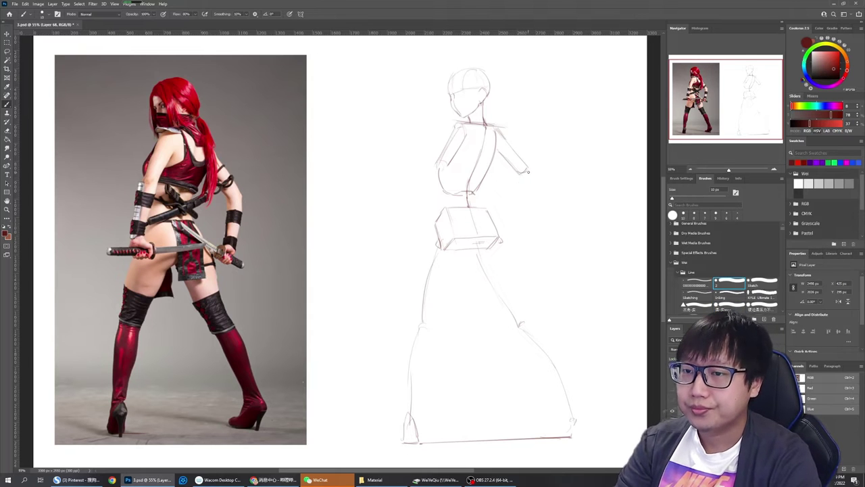
Add the back-side arm's forearm and round fist beside the pelvis, and clean up its elbow and the ribcage's lower edge
{"action": "left_click_drag", "start_coordinate": [524, 181], "coordinate": [503, 215]}
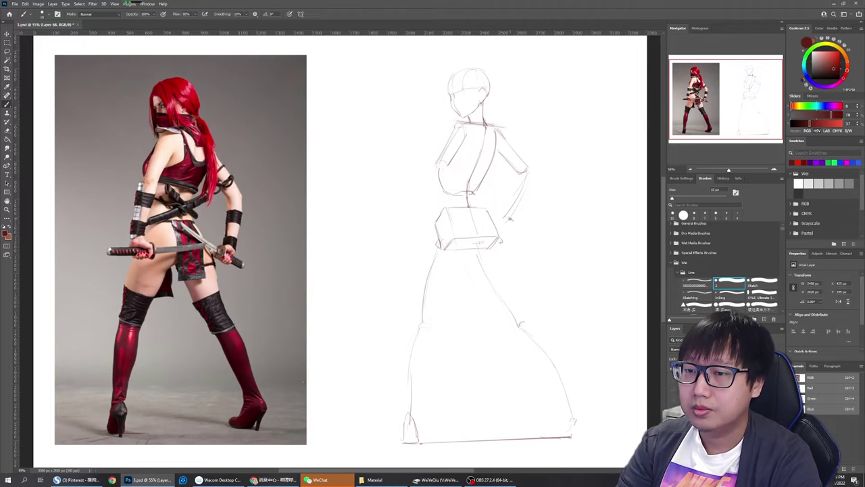
{"action": "left_click_drag", "start_coordinate": [518, 191], "coordinate": [501, 222]}
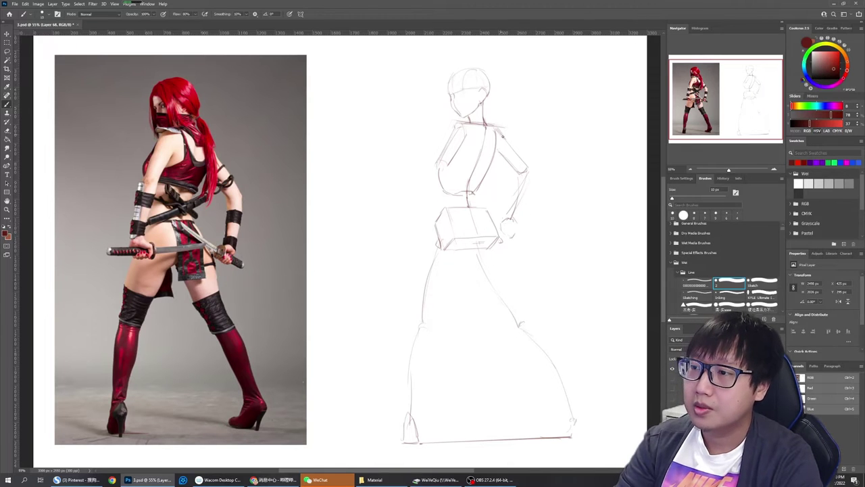
{"action": "left_click_drag", "start_coordinate": [503, 135], "coordinate": [531, 171]}
{"action": "key", "text": "ctrl+z"}
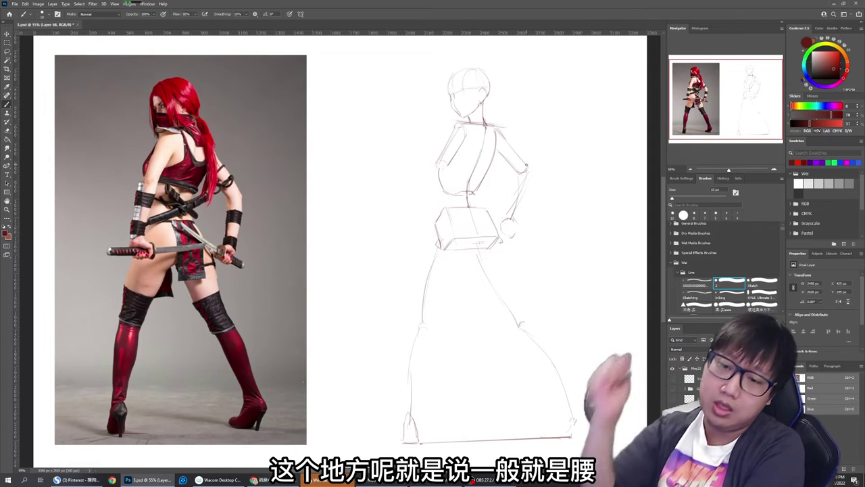
{"action": "key", "text": "e"}
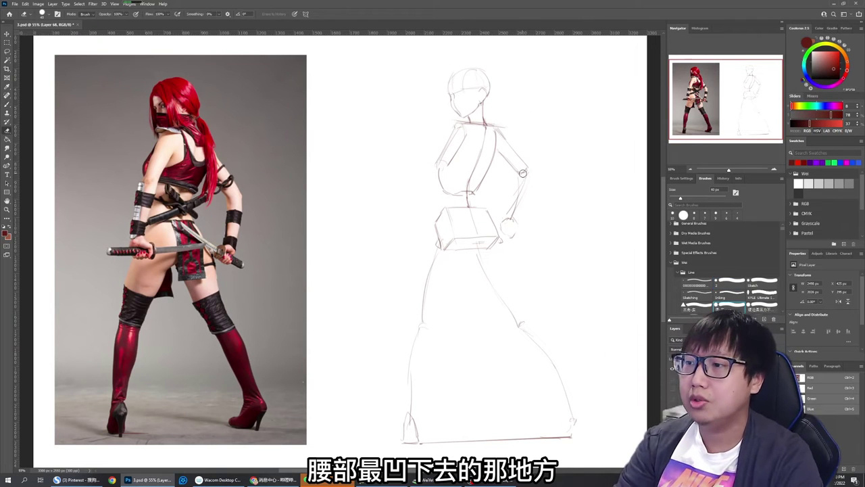
{"action": "key", "text": "b"}
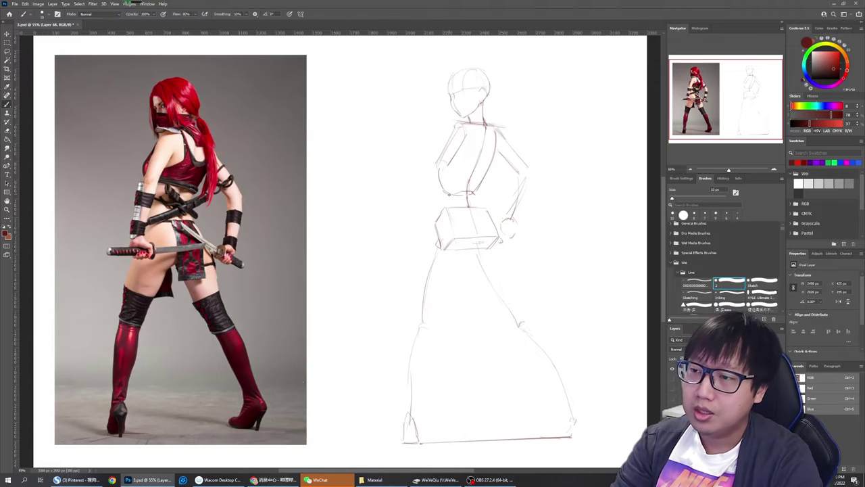
{"action": "key", "text": "e"}
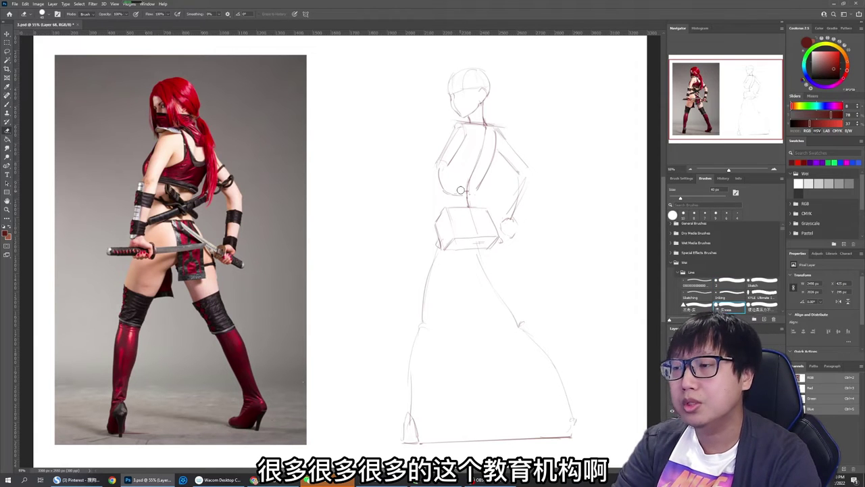
{"action": "key", "text": "b"}
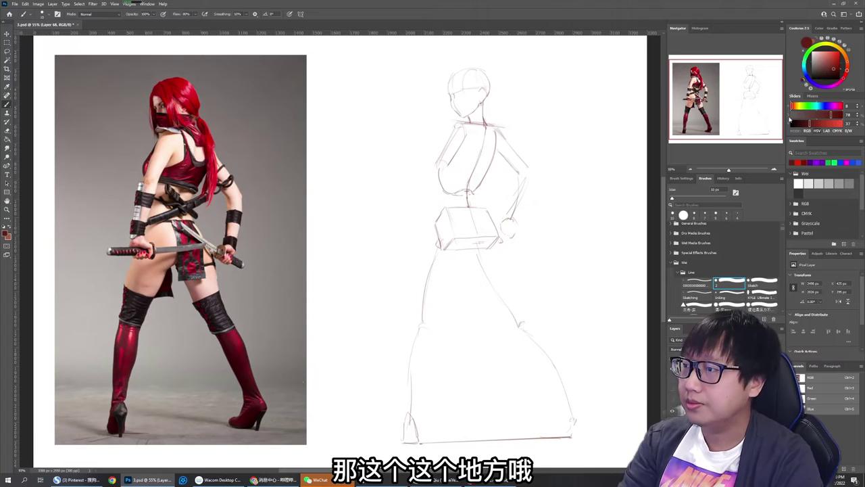
Set the brush colour to bright magenta (313, 100, 100), mark the gap between ribcage and pelvis, and undo the marks
{"action": "left_click", "coordinate": [839, 53]}
{"action": "left_click", "coordinate": [846, 72]}
{"action": "left_click_drag", "start_coordinate": [842, 80], "coordinate": [835, 84]}
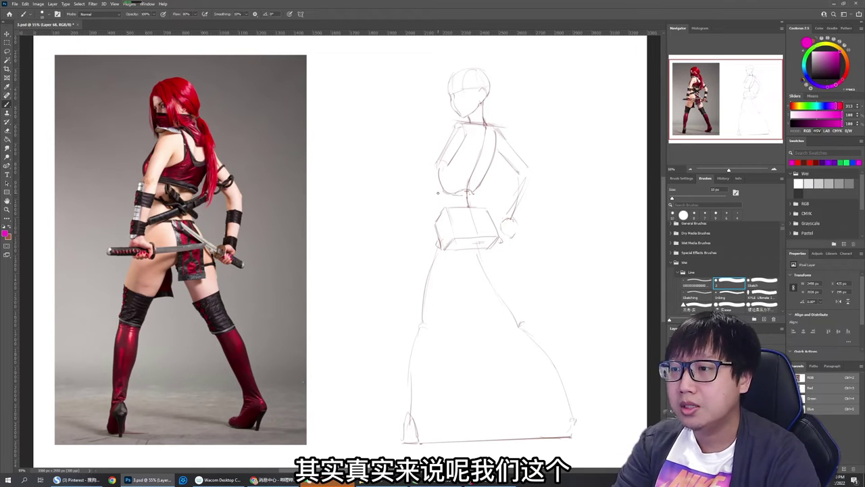
{"action": "left_click_drag", "start_coordinate": [437, 192], "coordinate": [419, 191]}
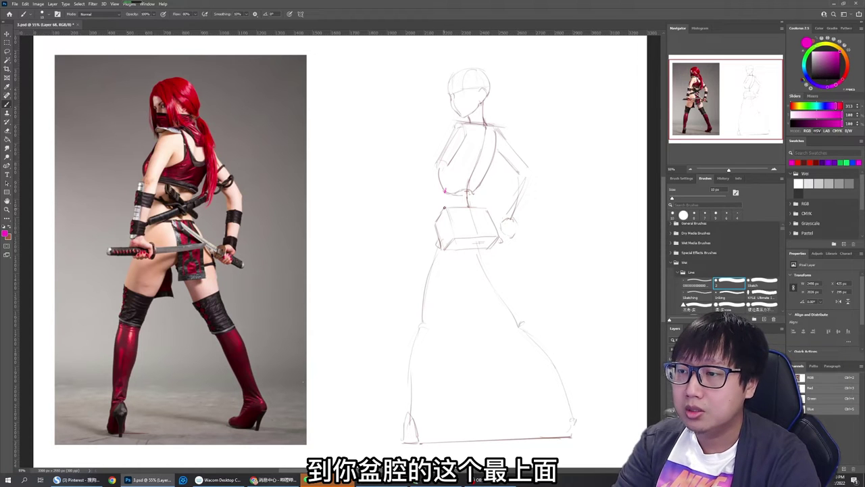
{"action": "mouse_move", "coordinate": [424, 191]}
{"action": "left_mouse_down"}
{"action": "mouse_move", "coordinate": [446, 192]}
{"action": "mouse_move", "coordinate": [445, 208]}
{"action": "left_mouse_up"}
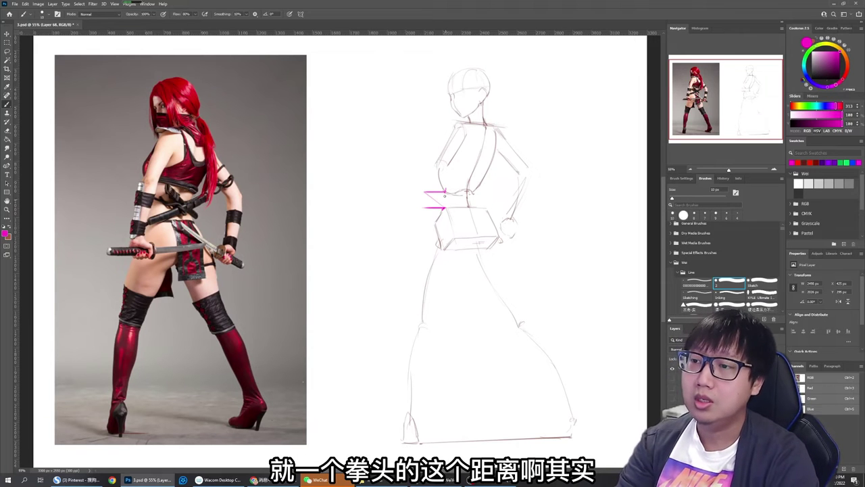
{"action": "key", "text": "ctrl+z"}
{"action": "key", "text": "ctrl+z"}
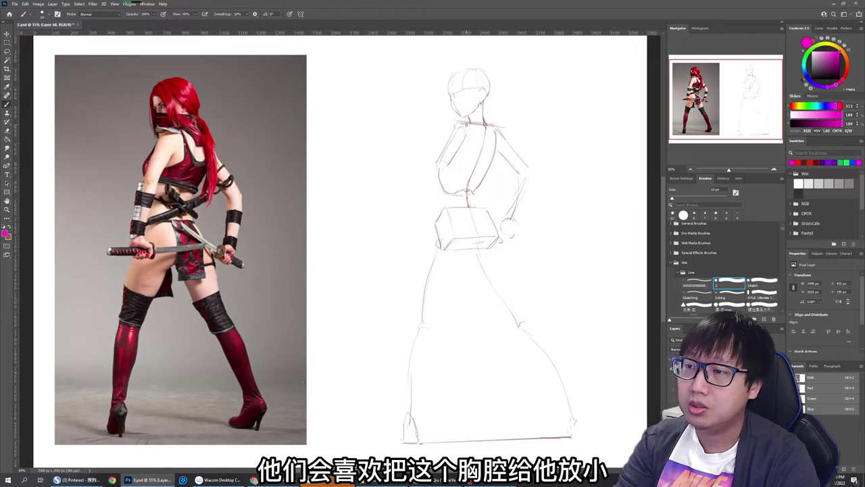
Demonstrate a smaller magenta ribcage with long waist lines down to the pelvis over the figure's torso, and undo the strokes
{"action": "mouse_move", "coordinate": [463, 127]}
{"action": "left_mouse_down"}
{"action": "mouse_move", "coordinate": [443, 160]}
{"action": "mouse_move", "coordinate": [444, 175]}
{"action": "mouse_move", "coordinate": [459, 184]}
{"action": "mouse_move", "coordinate": [482, 180]}
{"action": "left_mouse_up"}
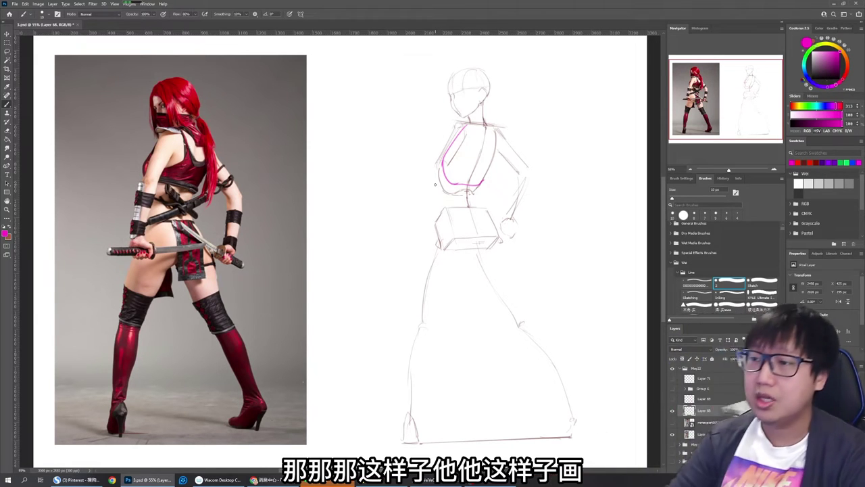
{"action": "mouse_move", "coordinate": [442, 161]}
{"action": "left_mouse_down"}
{"action": "mouse_move", "coordinate": [452, 182]}
{"action": "mouse_move", "coordinate": [480, 183]}
{"action": "left_mouse_up"}
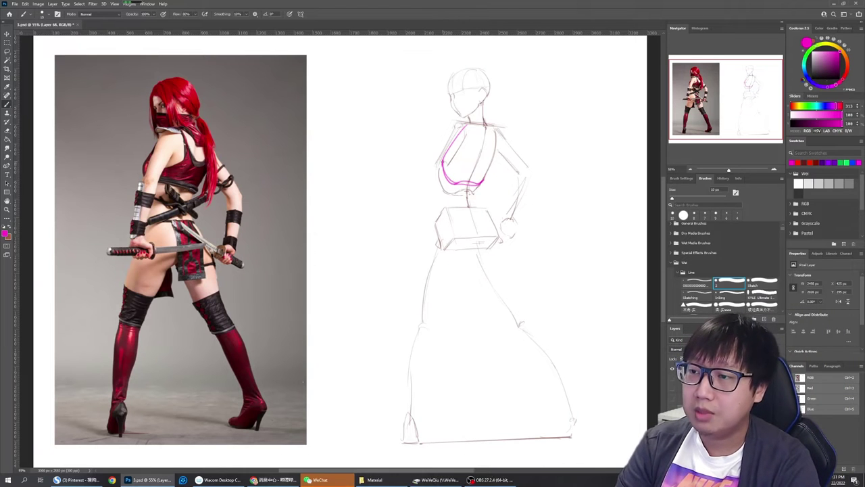
{"action": "left_click_drag", "start_coordinate": [443, 161], "coordinate": [433, 226]}
{"action": "key", "text": "ctrl+z"}
{"action": "left_click_drag", "start_coordinate": [442, 162], "coordinate": [436, 222]}
{"action": "left_click_drag", "start_coordinate": [480, 184], "coordinate": [484, 209]}
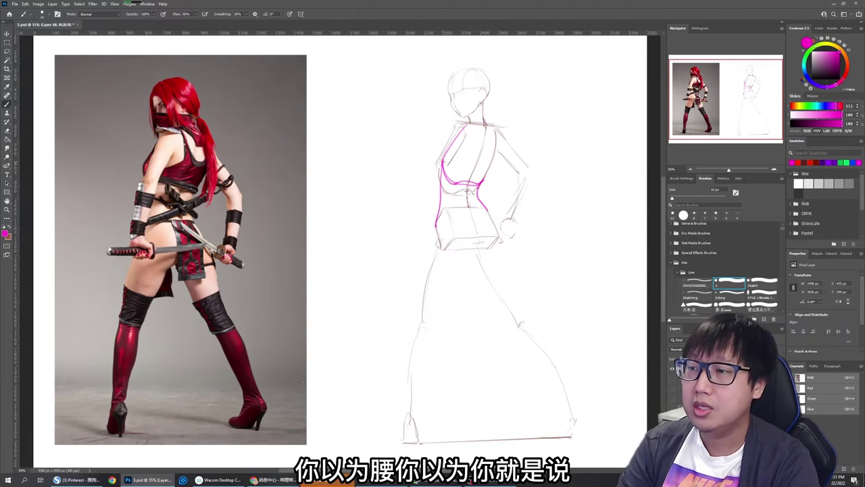
{"action": "left_click_drag", "start_coordinate": [440, 163], "coordinate": [441, 192]}
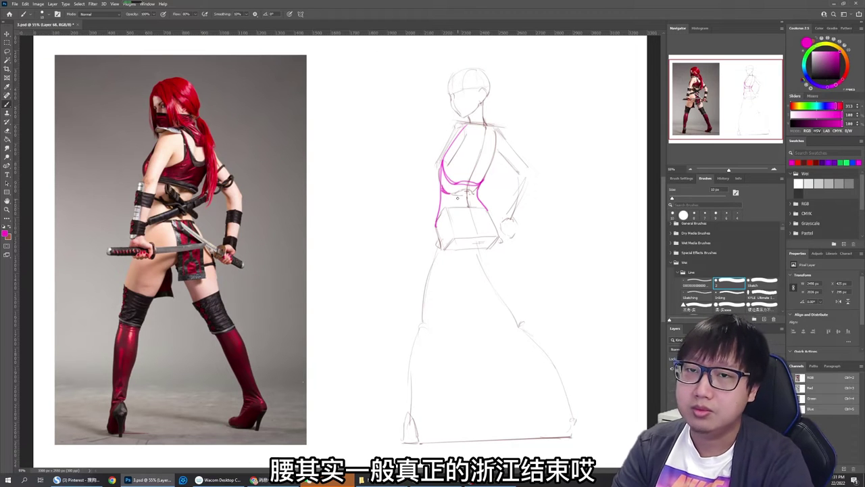
{"action": "key", "text": "ctrl"}
{"action": "key", "text": "ctrl+z"}
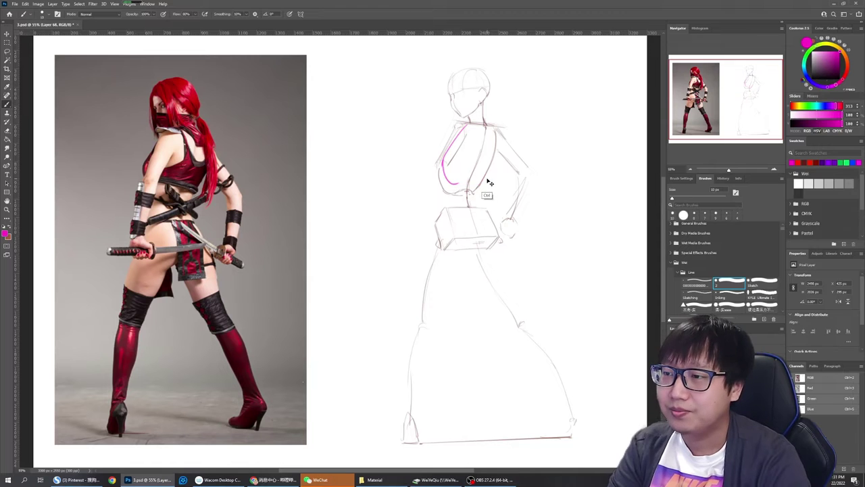
{"action": "key", "text": "ctrl+z"}
{"action": "key", "text": "ctrl+z"}
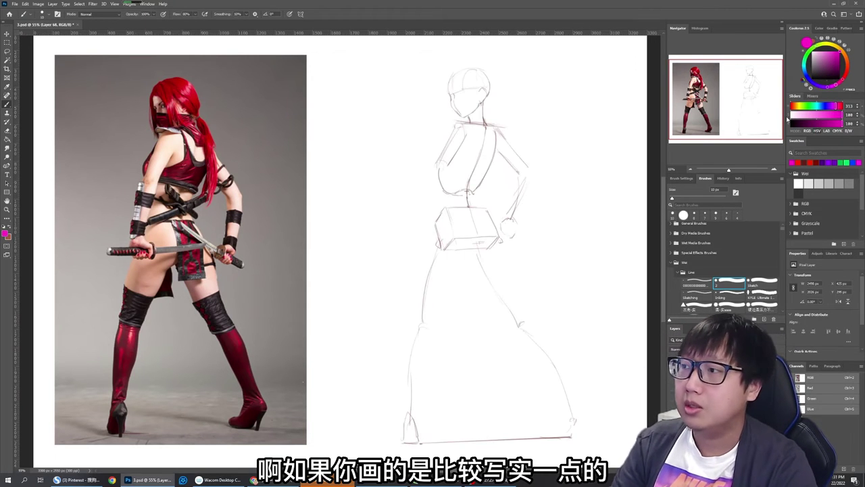
Set the brush colour to dark red (8, 78, 37)
{"action": "left_click", "coordinate": [804, 162]}
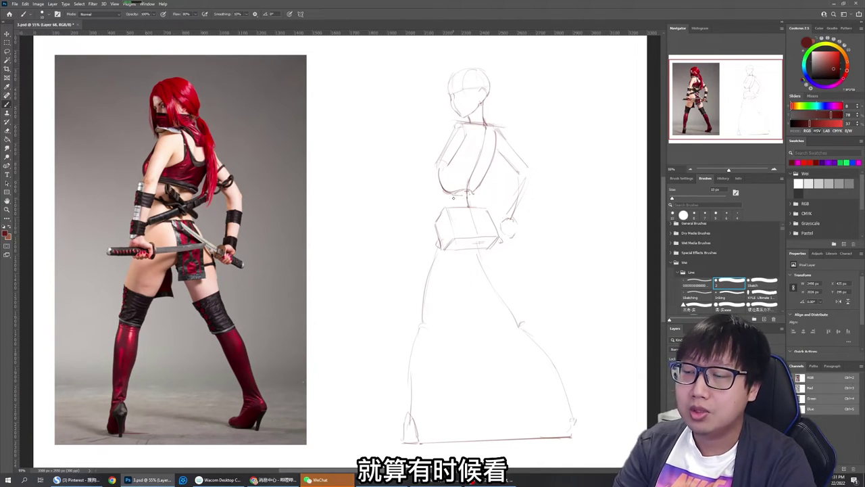
Sketch a small front-view torso diagram between photo and figure, with an egg-shaped ribcage, angular pelvis, neck block and centre line
{"action": "mouse_move", "coordinate": [349, 196]}
{"action": "left_mouse_down"}
{"action": "mouse_move", "coordinate": [355, 161]}
{"action": "mouse_move", "coordinate": [384, 167]}
{"action": "mouse_move", "coordinate": [385, 204]}
{"action": "mouse_move", "coordinate": [357, 215]}
{"action": "mouse_move", "coordinate": [347, 184]}
{"action": "mouse_move", "coordinate": [359, 214]}
{"action": "mouse_move", "coordinate": [380, 214]}
{"action": "left_mouse_up"}
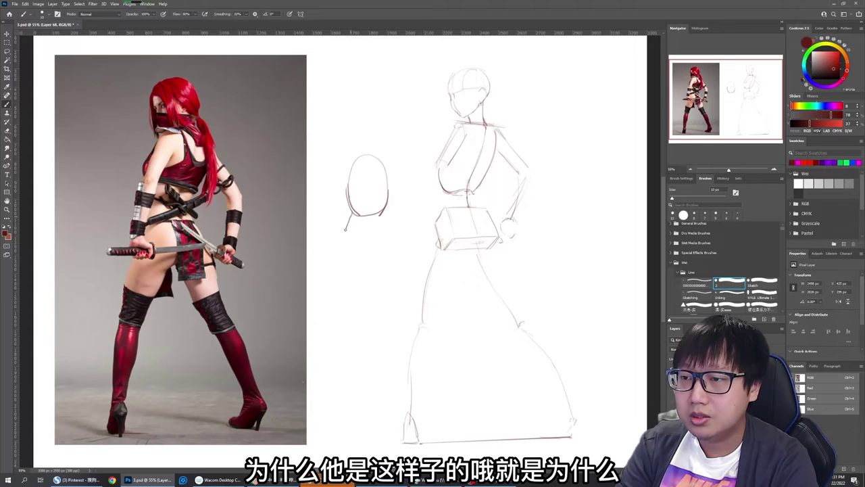
{"action": "mouse_move", "coordinate": [385, 212]}
{"action": "left_mouse_down"}
{"action": "mouse_move", "coordinate": [396, 239]}
{"action": "mouse_move", "coordinate": [376, 259]}
{"action": "left_mouse_up"}
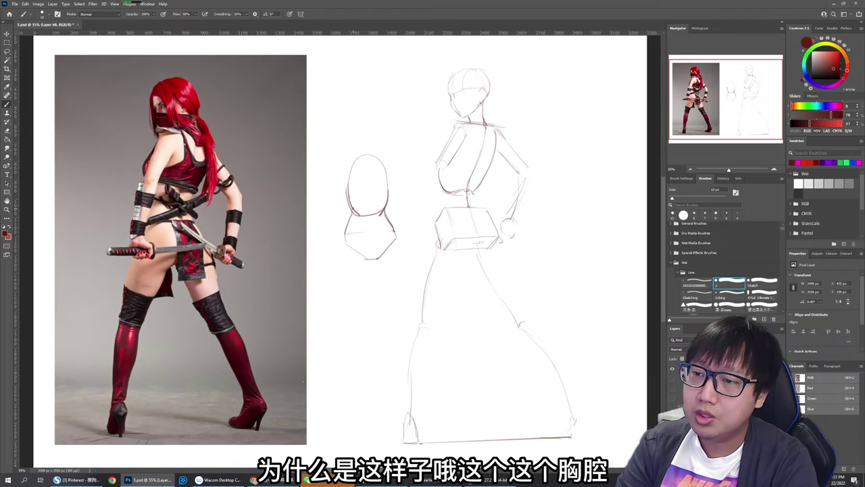
{"action": "mouse_move", "coordinate": [362, 161]}
{"action": "left_mouse_down"}
{"action": "mouse_move", "coordinate": [373, 159]}
{"action": "mouse_move", "coordinate": [361, 144]}
{"action": "left_mouse_up"}
{"action": "mouse_move", "coordinate": [360, 145]}
{"action": "left_mouse_down"}
{"action": "mouse_move", "coordinate": [372, 143]}
{"action": "mouse_move", "coordinate": [368, 214]}
{"action": "left_mouse_up"}
{"action": "key", "text": "ctrl+z"}
{"action": "mouse_move", "coordinate": [369, 161]}
{"action": "left_mouse_down"}
{"action": "mouse_move", "coordinate": [368, 221]}
{"action": "mouse_move", "coordinate": [384, 214]}
{"action": "left_mouse_up"}
{"action": "key", "text": "ctrl+z"}
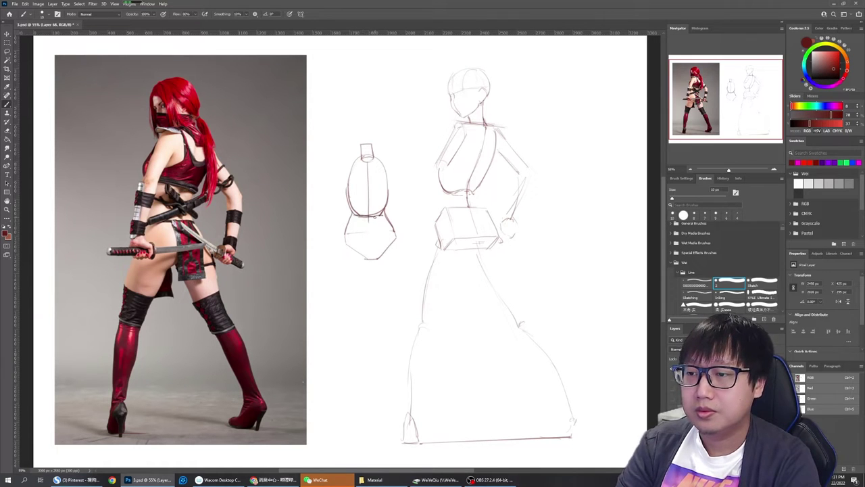
Add the line across the diagram's pelvis and rework the ribcage sides so they run lower toward the waist
{"action": "left_click_drag", "start_coordinate": [342, 233], "coordinate": [388, 232]}
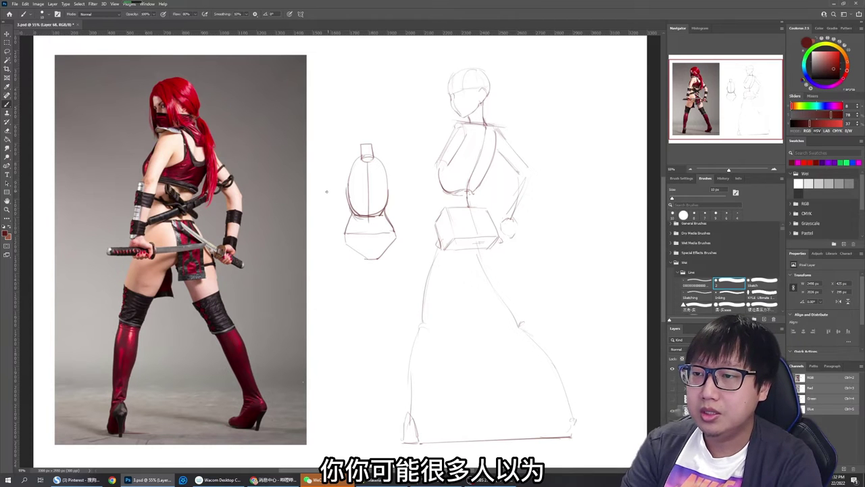
{"action": "left_click_drag", "start_coordinate": [348, 205], "coordinate": [387, 207]}
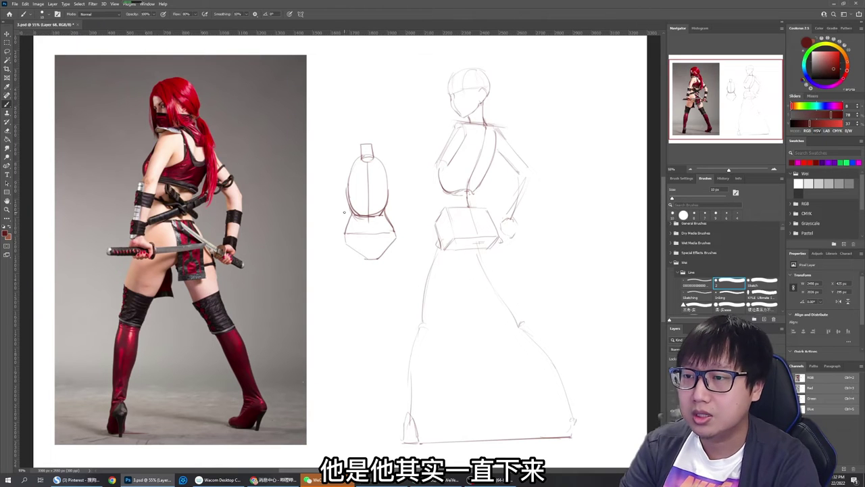
{"action": "left_click_drag", "start_coordinate": [348, 181], "coordinate": [348, 212]}
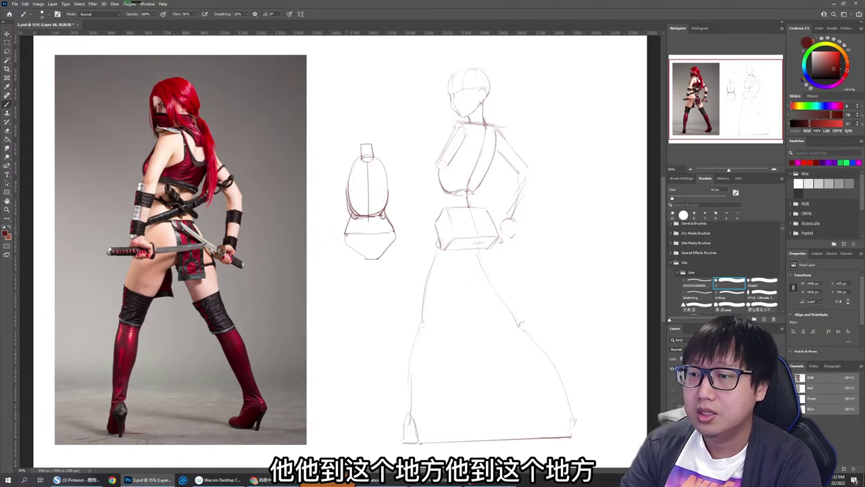
{"action": "key", "text": "e"}
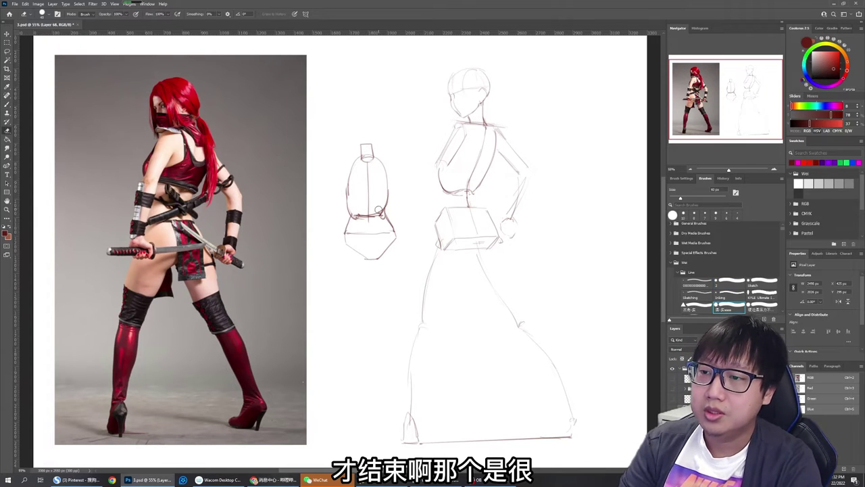
{"action": "key", "text": "b"}
{"action": "left_click_drag", "start_coordinate": [387, 183], "coordinate": [383, 219]}
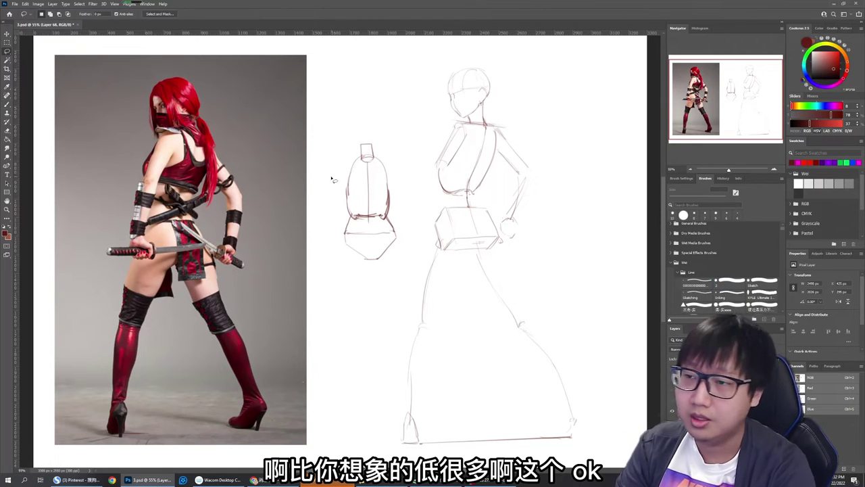
Lasso the small torso diagram beside the figure, delete it, and clear the selection
{"action": "key", "text": "l"}
{"action": "mouse_move", "coordinate": [345, 120]}
{"action": "left_mouse_down"}
{"action": "mouse_move", "coordinate": [414, 165]}
{"action": "mouse_move", "coordinate": [323, 243]}
{"action": "mouse_move", "coordinate": [343, 121]}
{"action": "left_mouse_up"}
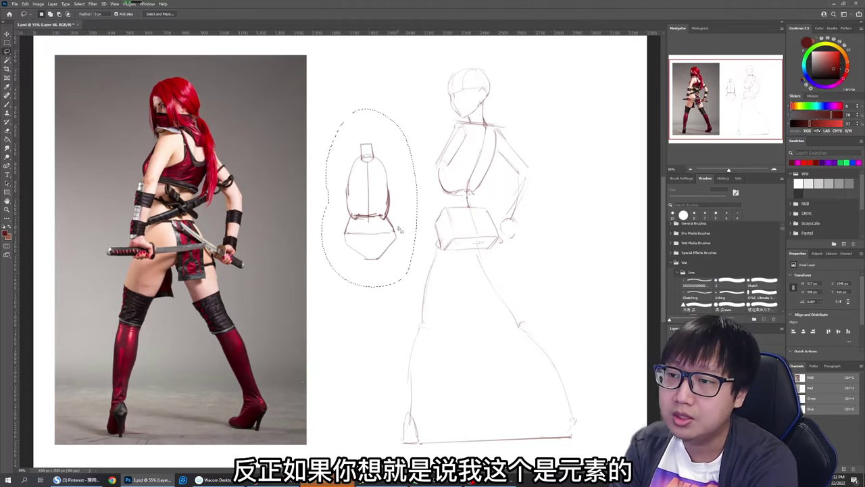
{"action": "key", "text": "Delete"}
{"action": "key", "text": "ctrl+d"}
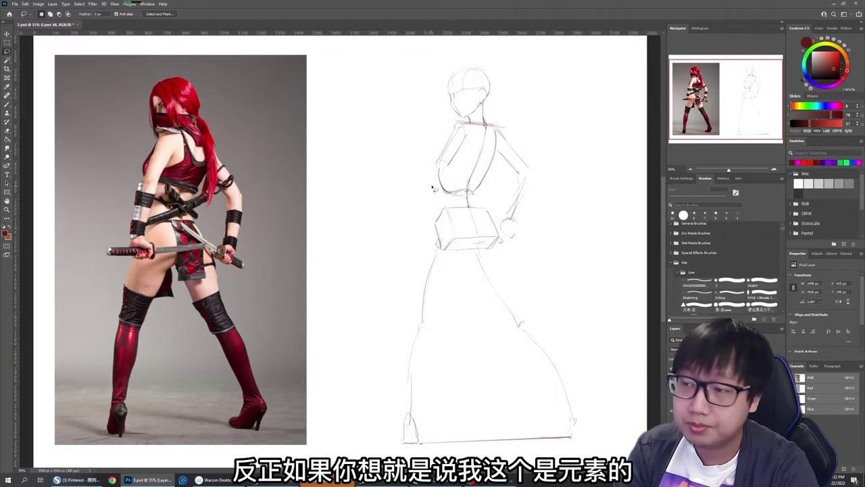
Add elbow marks to both arms and redraw the elbow end of the outward-angled back-side arm
{"action": "key", "text": "b"}
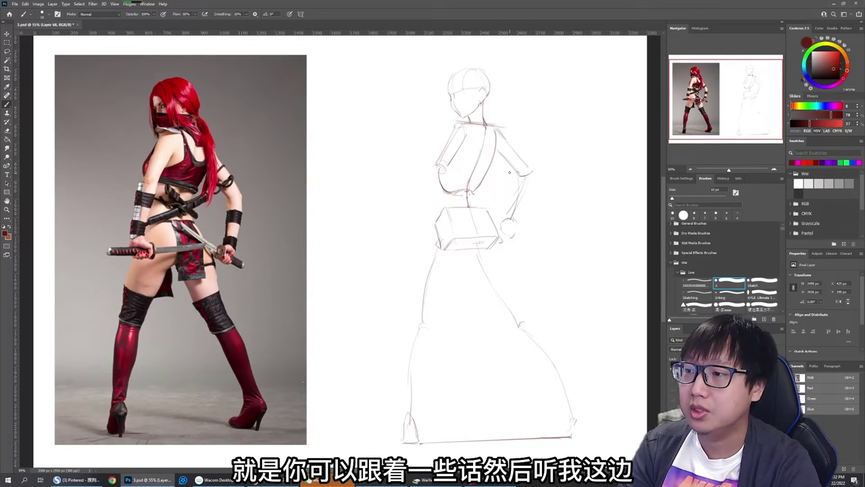
{"action": "key", "text": "e"}
{"action": "left_click_drag", "start_coordinate": [533, 171], "coordinate": [529, 159]}
{"action": "key", "text": "b"}
{"action": "key", "text": "e"}
{"action": "key", "text": "b"}
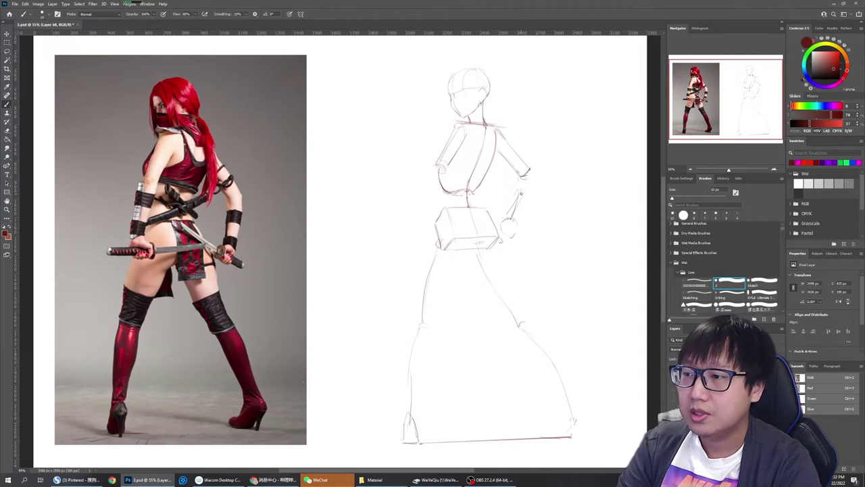
Erase the back-side arm's straight forearm and redraw it with curved inner and outer lines from elbow to wrist
{"action": "key", "text": "e"}
{"action": "left_click_drag", "start_coordinate": [519, 193], "coordinate": [510, 215]}
{"action": "key", "text": "b"}
{"action": "left_click_drag", "start_coordinate": [521, 175], "coordinate": [511, 218]}
{"action": "key", "text": "ctrl+z"}
{"action": "left_click_drag", "start_coordinate": [521, 176], "coordinate": [512, 216]}
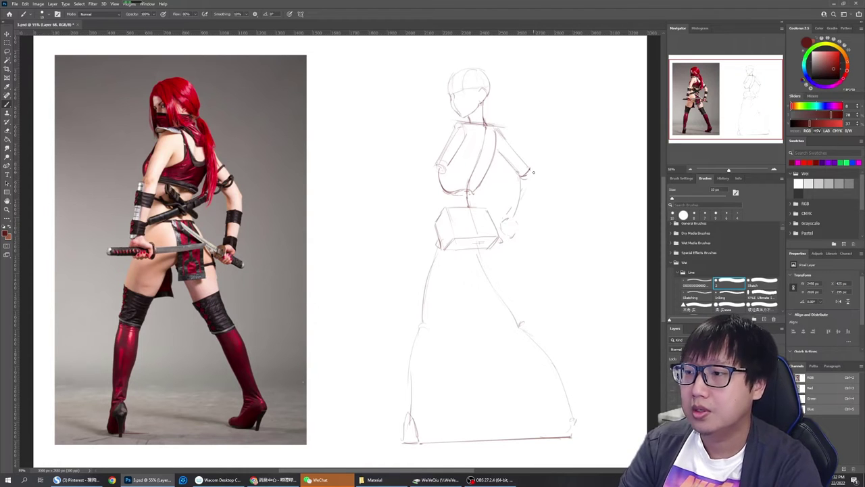
{"action": "left_click_drag", "start_coordinate": [531, 181], "coordinate": [519, 209]}
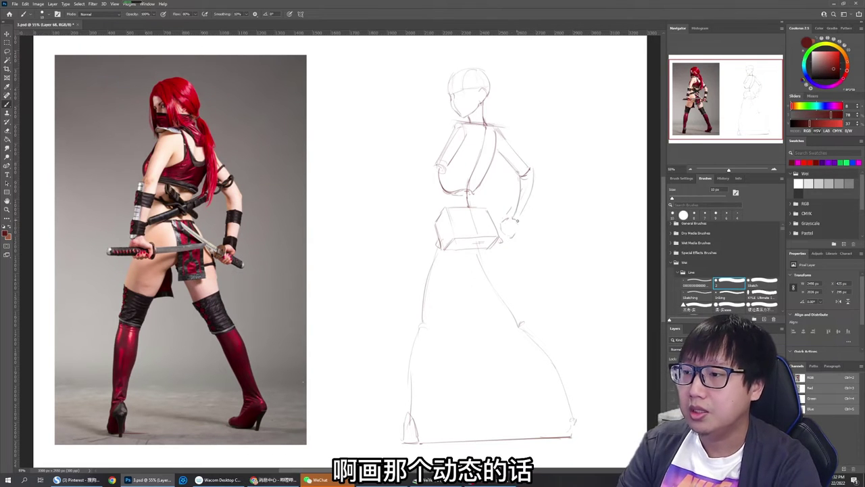
{"action": "left_click_drag", "start_coordinate": [531, 182], "coordinate": [520, 220]}
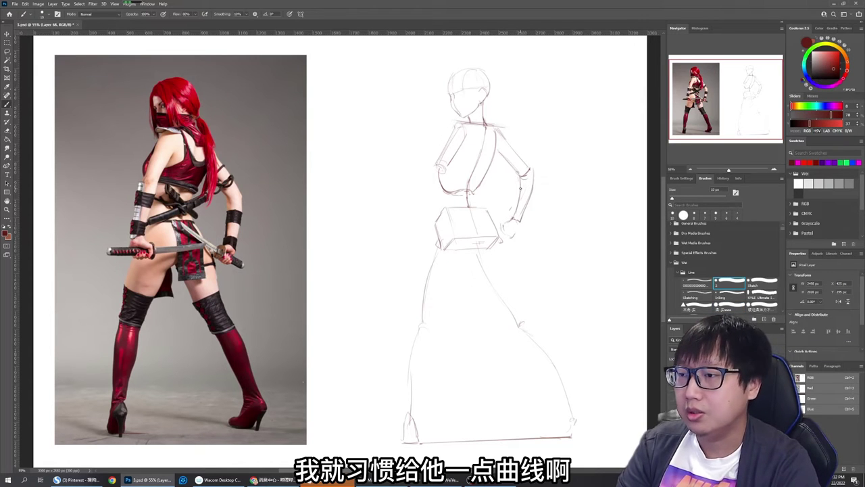
Refine the back-side upper arm, redrawing its outer contour from shoulder to elbow
{"action": "key", "text": "e"}
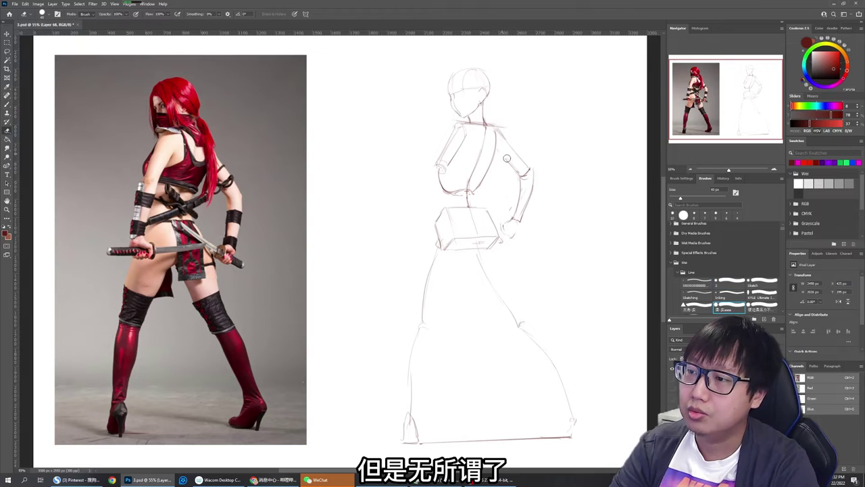
{"action": "key", "text": "b"}
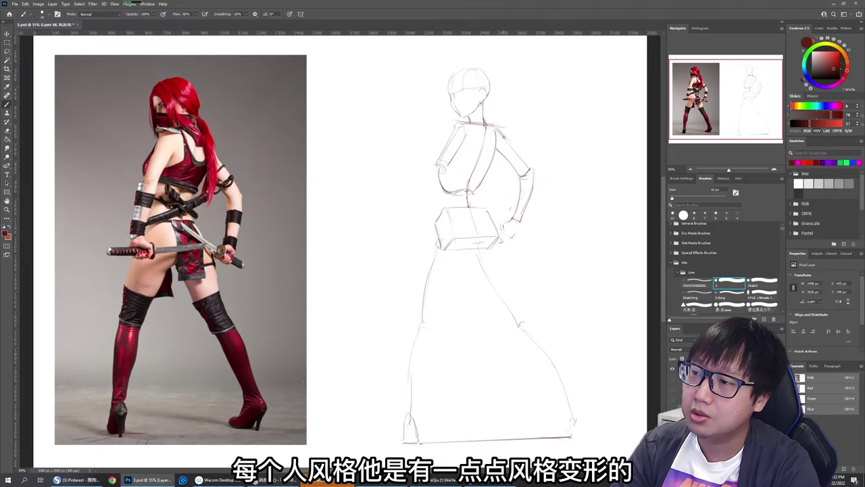
{"action": "left_click_drag", "start_coordinate": [504, 137], "coordinate": [531, 169]}
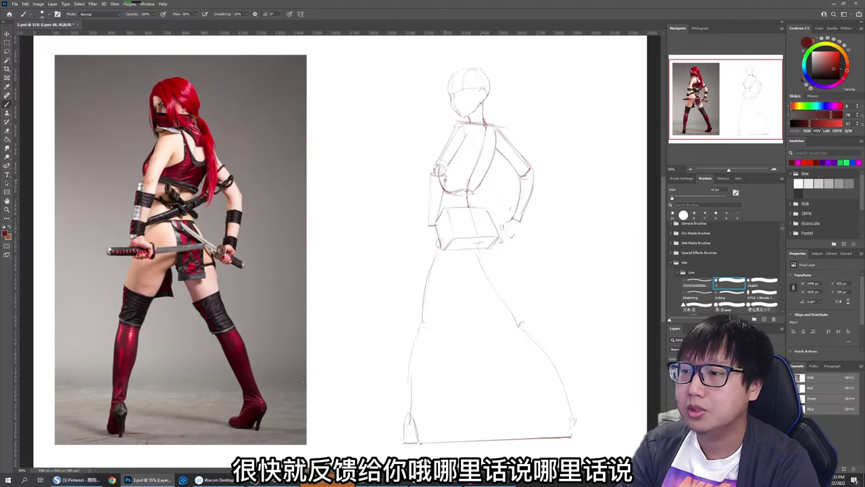
Sketch the front-side arm's forearm from the elbow down to the wrist and add a simple hand overlapping the pelvis
{"action": "left_click_drag", "start_coordinate": [445, 181], "coordinate": [436, 224]}
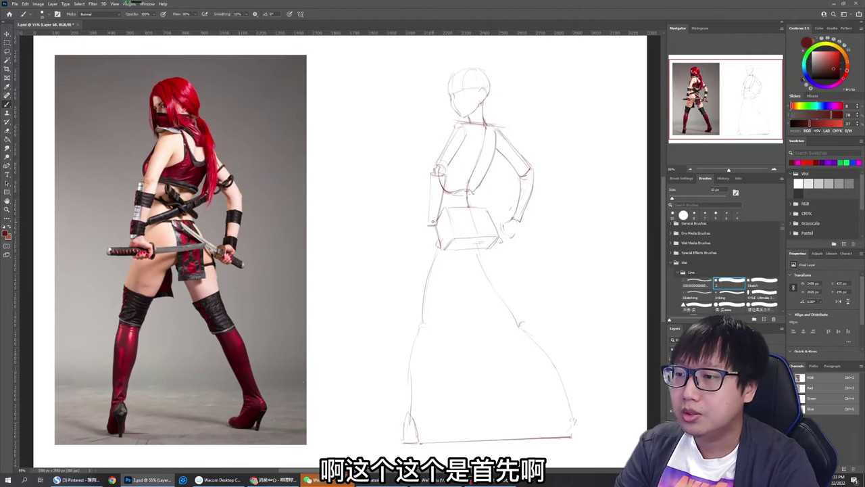
{"action": "left_click_drag", "start_coordinate": [429, 177], "coordinate": [428, 225]}
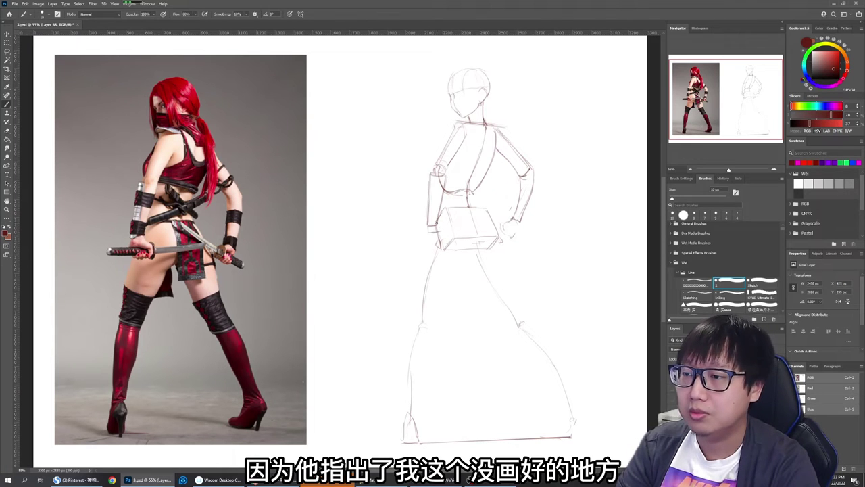
{"action": "left_click_drag", "start_coordinate": [442, 227], "coordinate": [427, 227]}
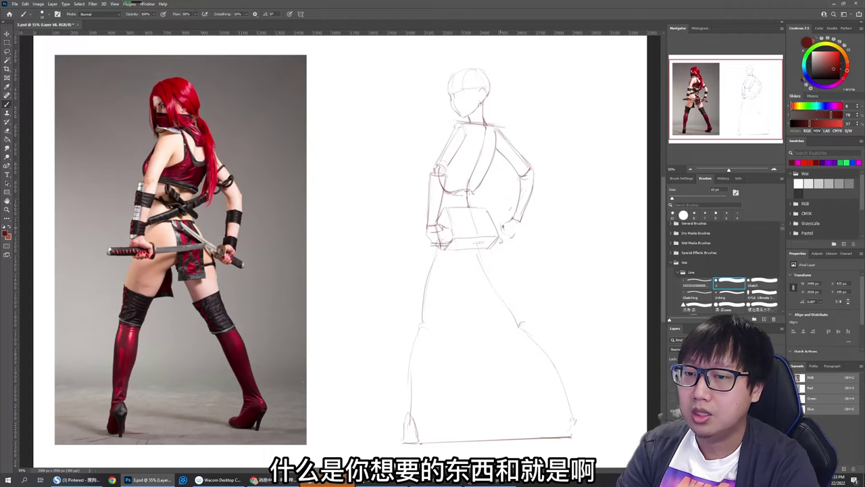
Clean up the back-side arm's wrist, strengthen its forearm contour, and redraw the hand beside the pelvis
{"action": "key", "text": "e"}
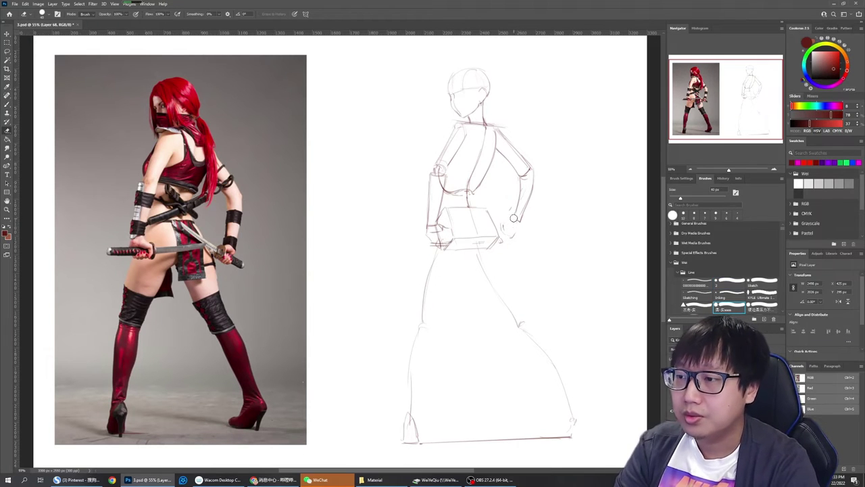
{"action": "key", "text": "b"}
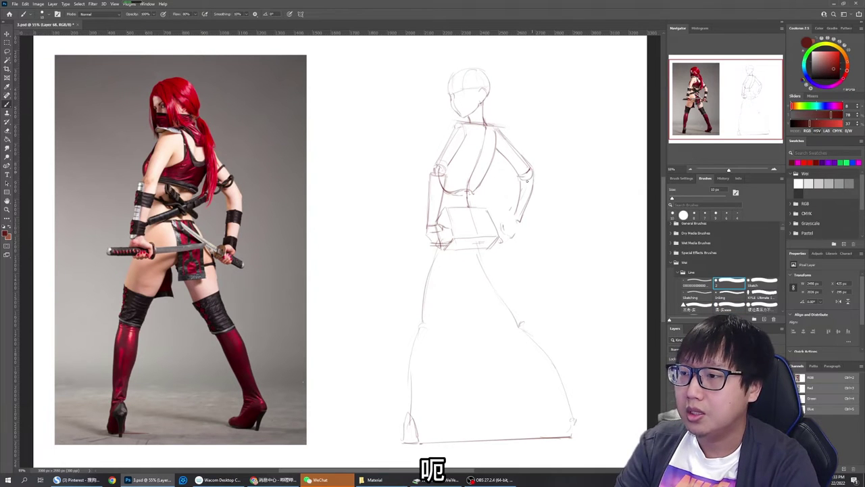
{"action": "mouse_move", "coordinate": [534, 184]}
{"action": "left_mouse_down"}
{"action": "mouse_move", "coordinate": [520, 221]}
{"action": "mouse_move", "coordinate": [523, 190]}
{"action": "mouse_move", "coordinate": [510, 223]}
{"action": "mouse_move", "coordinate": [517, 200]}
{"action": "mouse_move", "coordinate": [513, 237]}
{"action": "mouse_move", "coordinate": [504, 229]}
{"action": "left_mouse_up"}
{"action": "key", "text": "e"}
{"action": "key", "text": "b"}
{"action": "key", "text": "ctrl+z"}
{"action": "key", "text": "ctrl+z"}
{"action": "key", "text": "e"}
{"action": "key", "text": "b"}
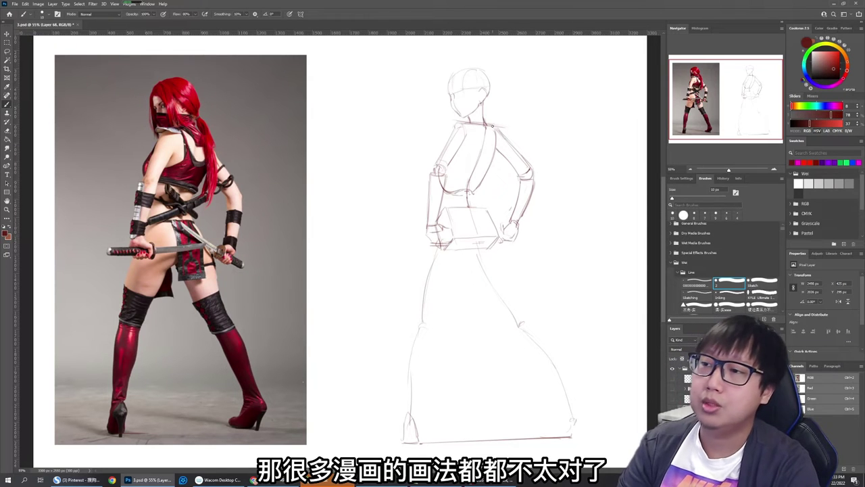
Erase the overshooting shoulder line ends and redraw both shoulders as rounded contours flowing from the neck into the upper arms
{"action": "key", "text": "e"}
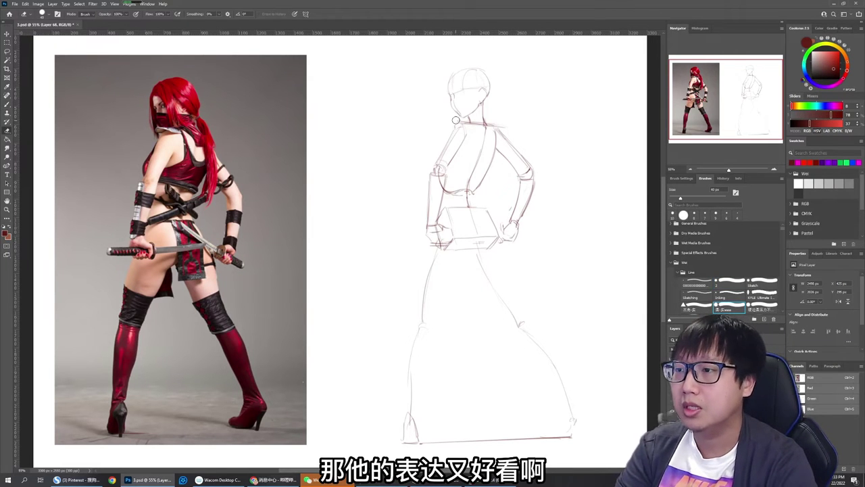
{"action": "key", "text": "b"}
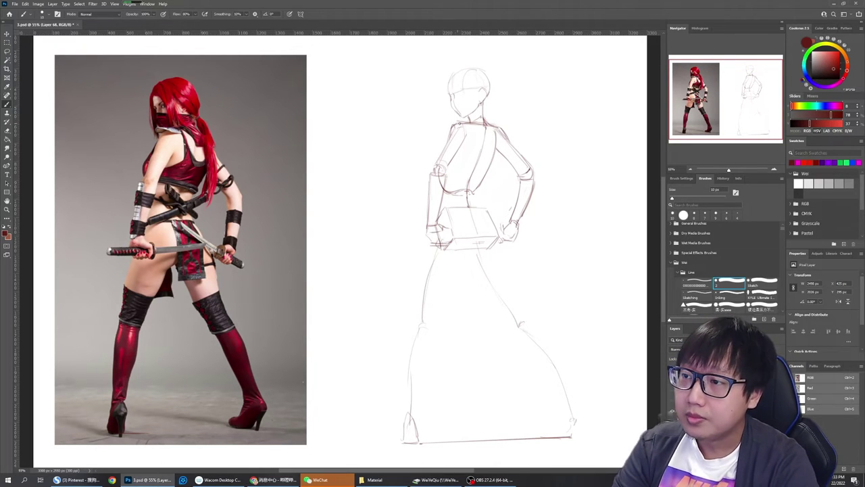
{"action": "key", "text": "e"}
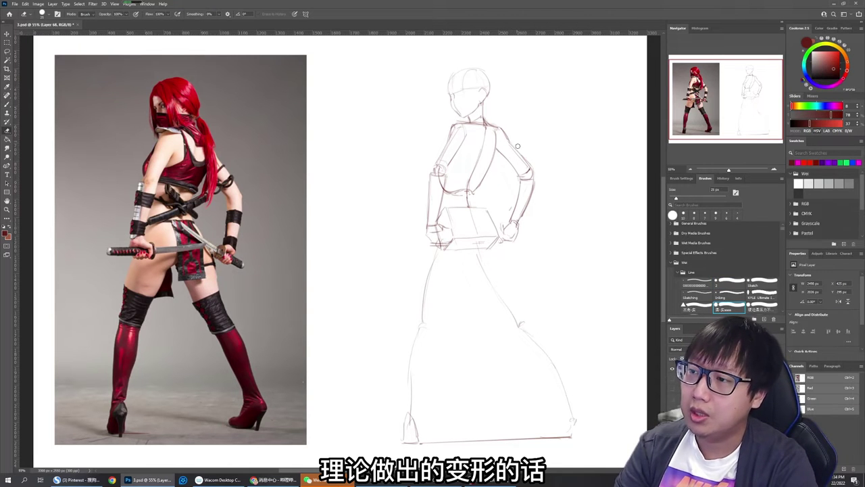
{"action": "key", "text": "b"}
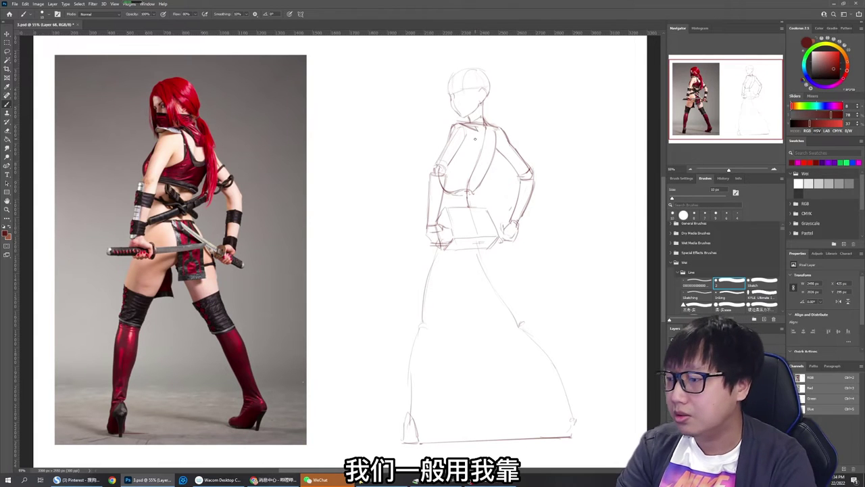
Save the drawing and sketch both shoulder blades as angled, tapering contours on the back of the ribcage
{"action": "left_click_drag", "start_coordinate": [478, 131], "coordinate": [482, 127]}
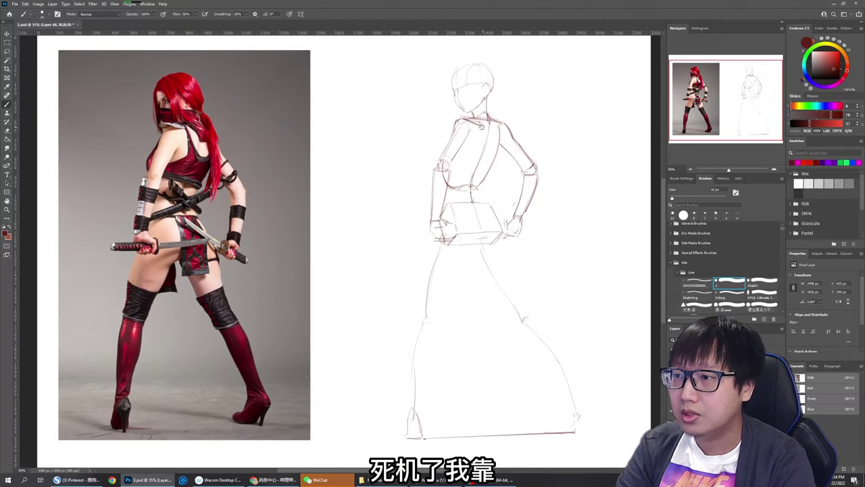
{"action": "key", "text": "ctrl+s"}
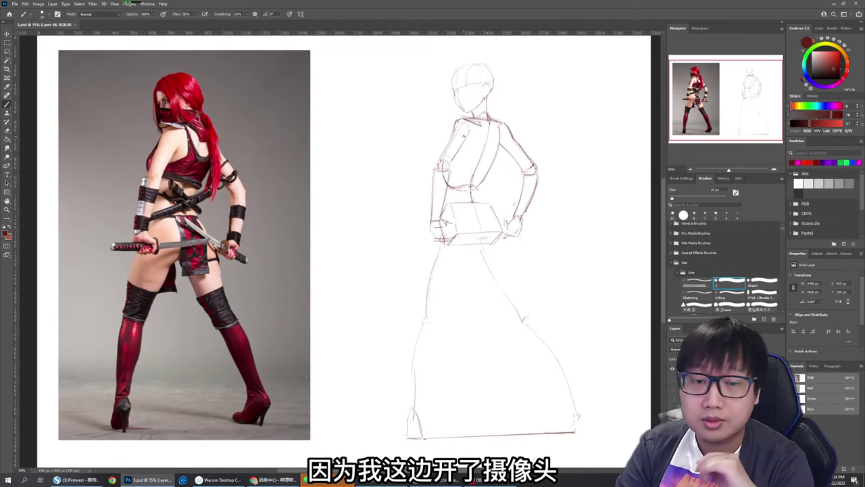
{"action": "key", "text": "e"}
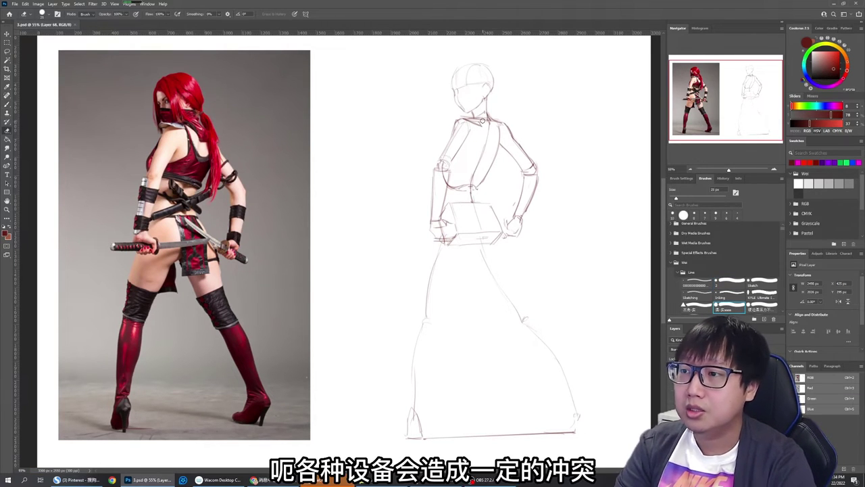
{"action": "key", "text": "b"}
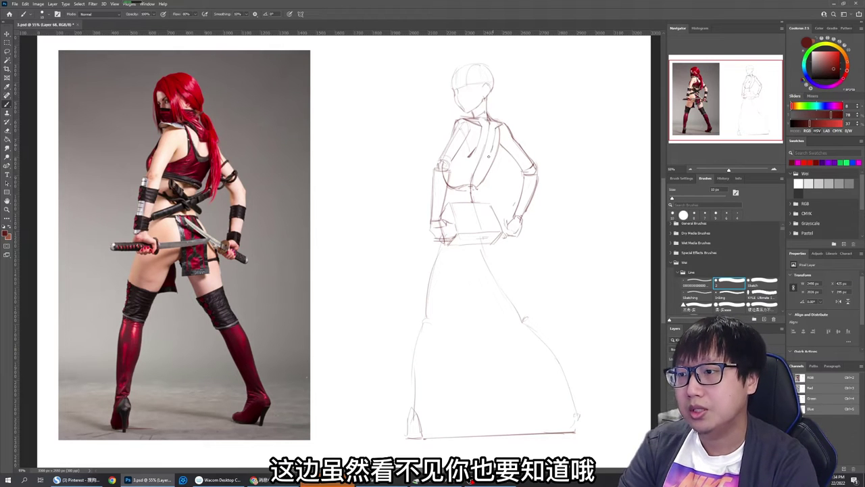
{"action": "left_click_drag", "start_coordinate": [495, 129], "coordinate": [493, 147]}
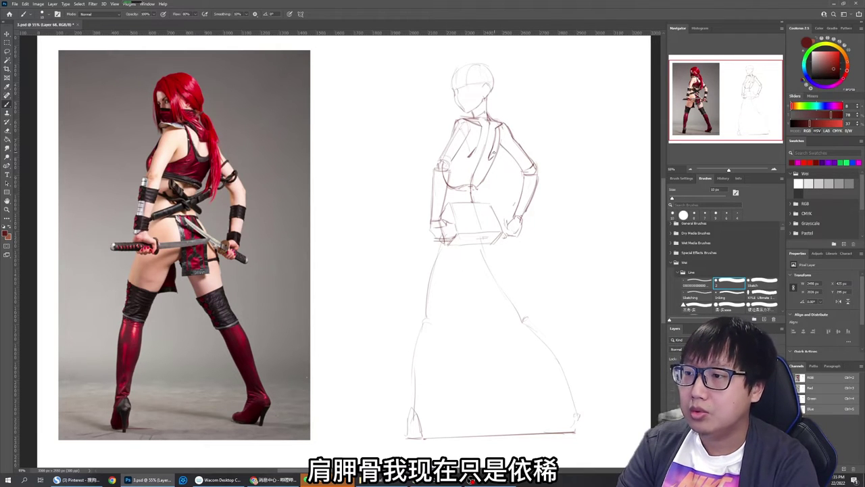
{"action": "key", "text": "e"}
{"action": "key", "text": "b"}
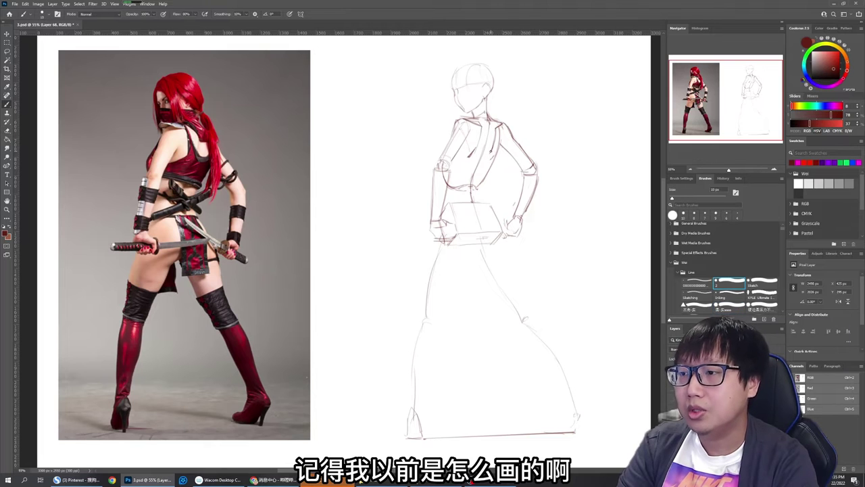
{"action": "left_click_drag", "start_coordinate": [495, 153], "coordinate": [500, 144]}
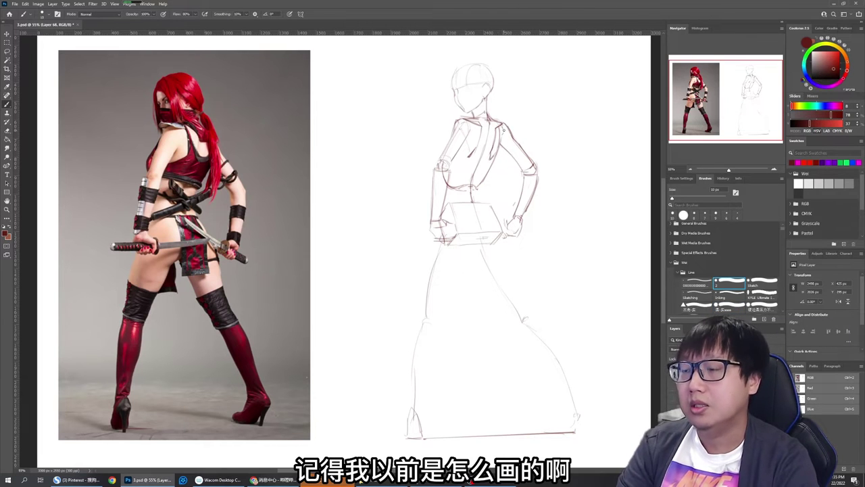
Retouch the front-side shoulder's top contour and the base of the neck, erasing stray marks
{"action": "key", "text": "e"}
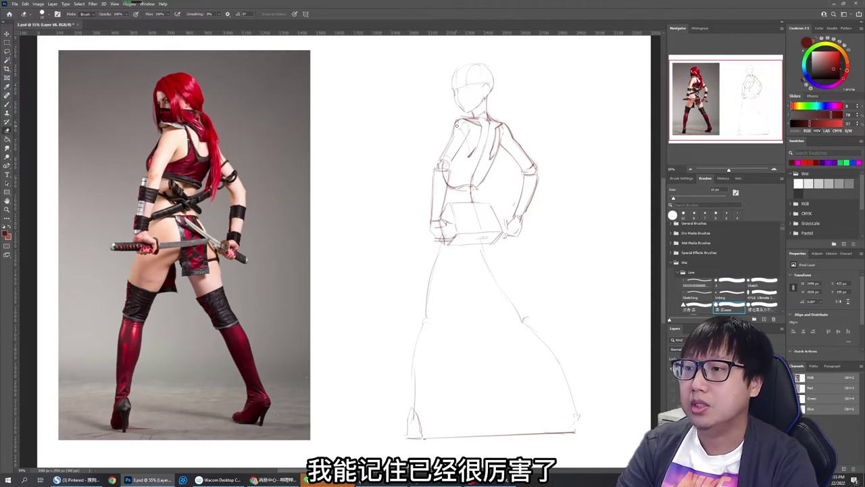
{"action": "key", "text": "b"}
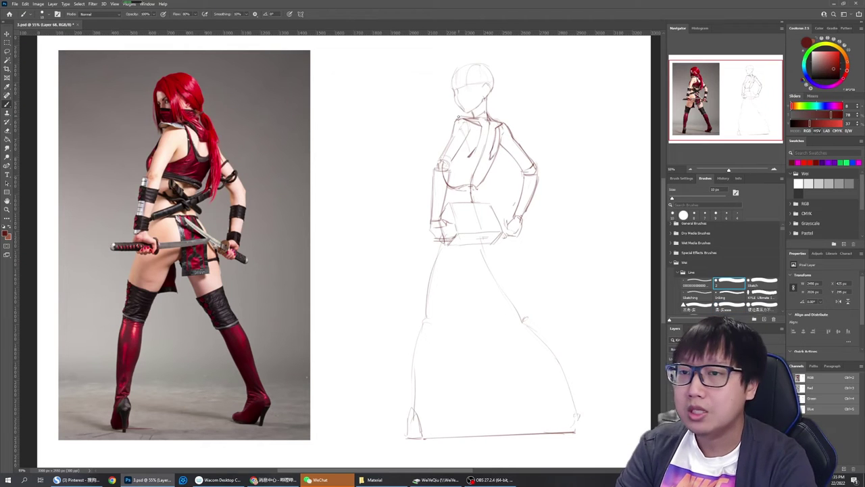
{"action": "key", "text": "e"}
{"action": "key", "text": "b"}
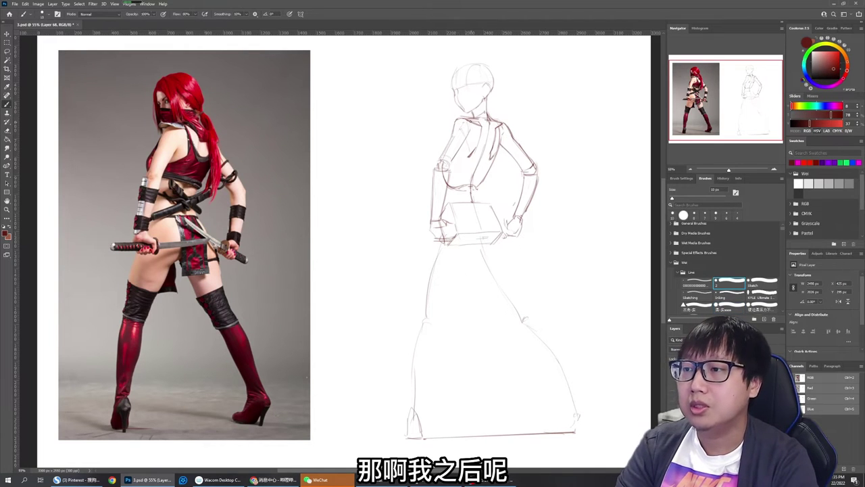
{"action": "key", "text": "e"}
{"action": "key", "text": "b"}
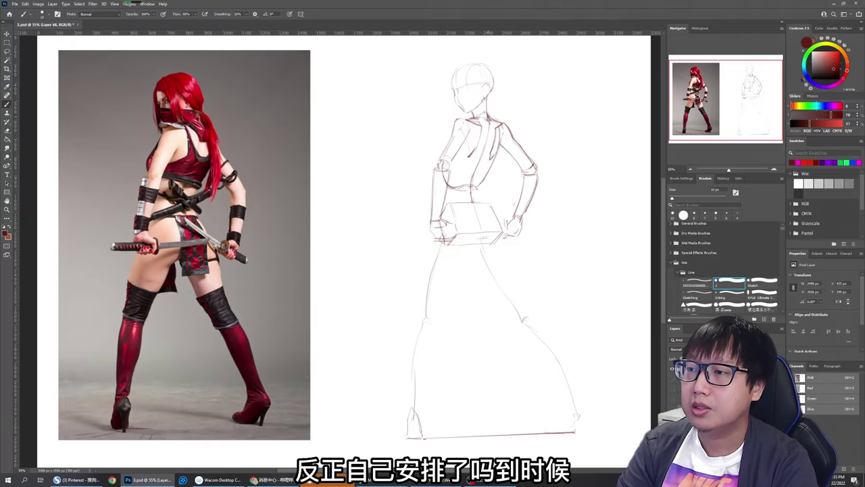
{"action": "key", "text": "e"}
{"action": "key", "text": "b"}
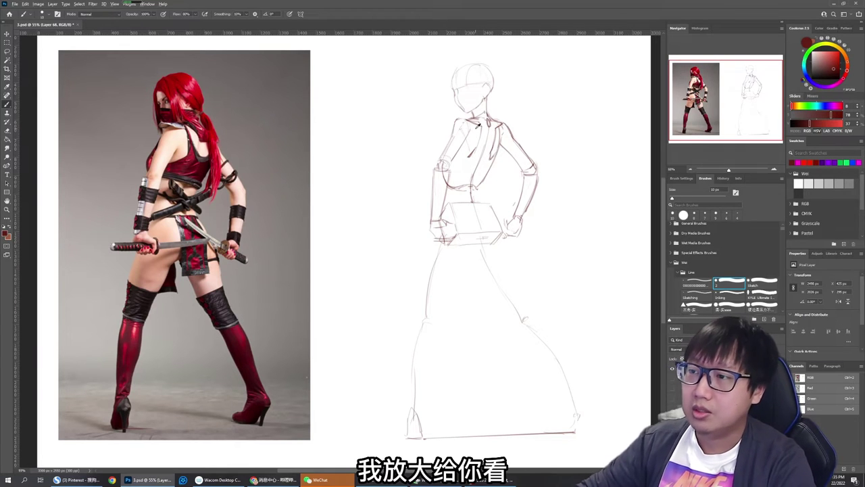
Mark the high point at the base of the neck, where the spine meets the shoulder line, with a short dark stroke
{"action": "scroll", "coordinate": [520, 108], "scroll_direction": "up", "scroll_amount": 11}
{"action": "mouse_move", "coordinate": [455, 125]}
{"action": "left_mouse_down"}
{"action": "mouse_move", "coordinate": [461, 155]}
{"action": "mouse_move", "coordinate": [447, 165]}
{"action": "mouse_move", "coordinate": [446, 181]}
{"action": "mouse_move", "coordinate": [453, 180]}
{"action": "left_mouse_up"}
{"action": "key", "text": "e"}
{"action": "key", "text": "b"}
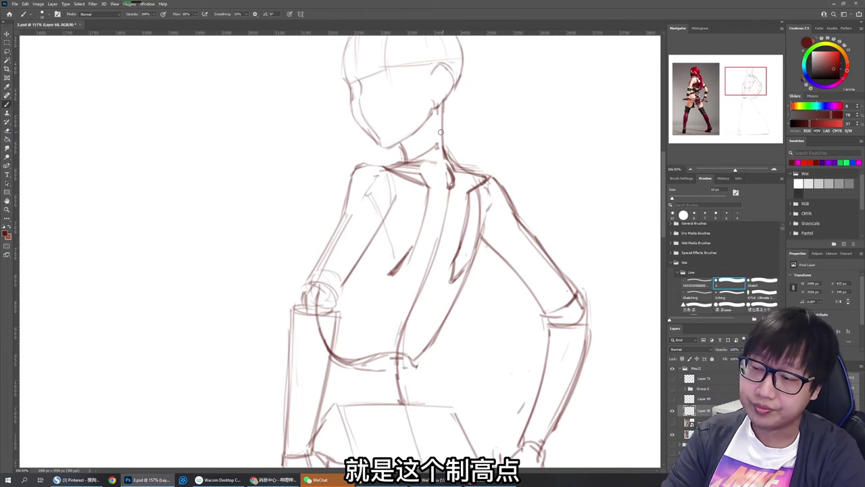
{"action": "scroll", "coordinate": [365, 121], "scroll_direction": "down", "scroll_amount": 14}
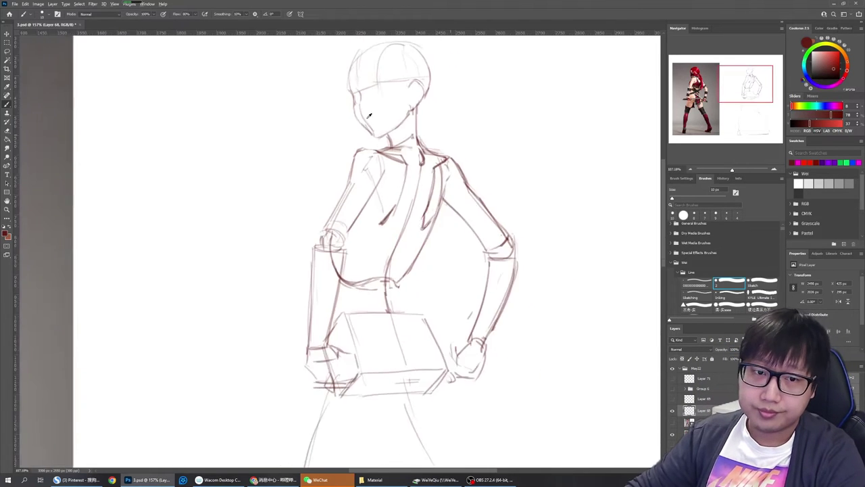
{"action": "scroll", "coordinate": [364, 119], "scroll_direction": "up", "scroll_amount": 3}
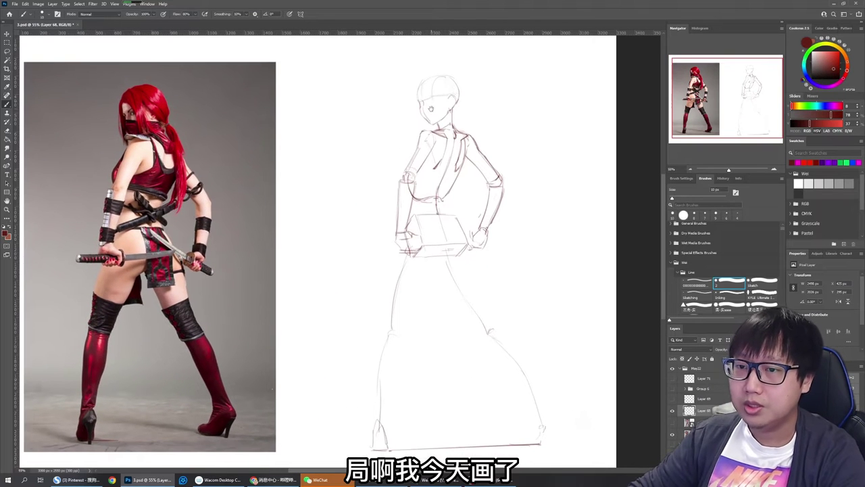
Build the front-side thigh as a tapered cylinder from the pelvis to the knee, with a curved hip section, and erase overlapping construction lines
{"action": "left_click_drag", "start_coordinate": [431, 109], "coordinate": [436, 98]}
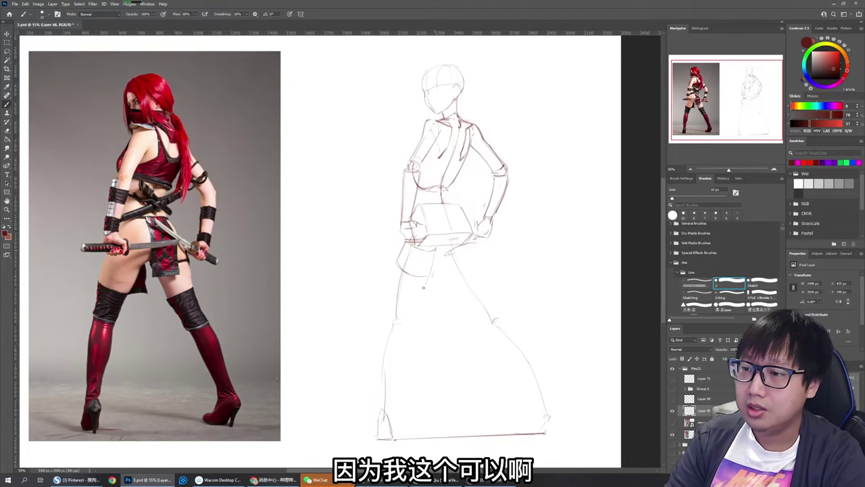
{"action": "key", "text": "e"}
{"action": "key", "text": "bracketright"}
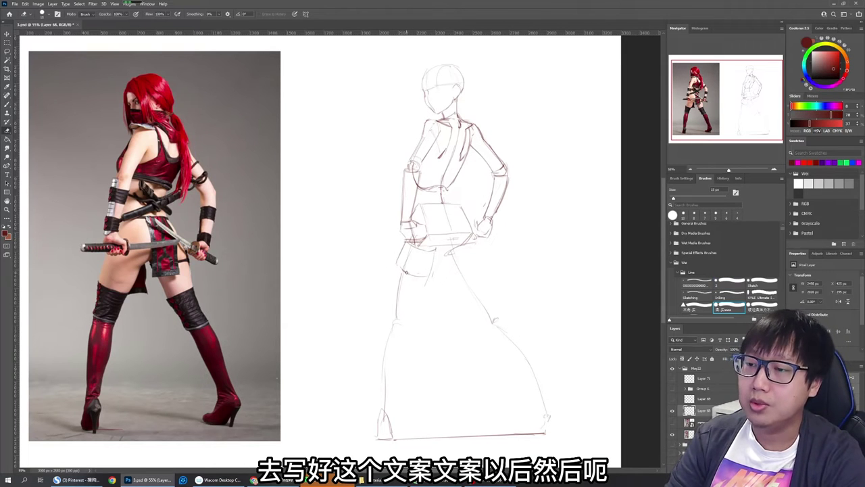
{"action": "key", "text": "b"}
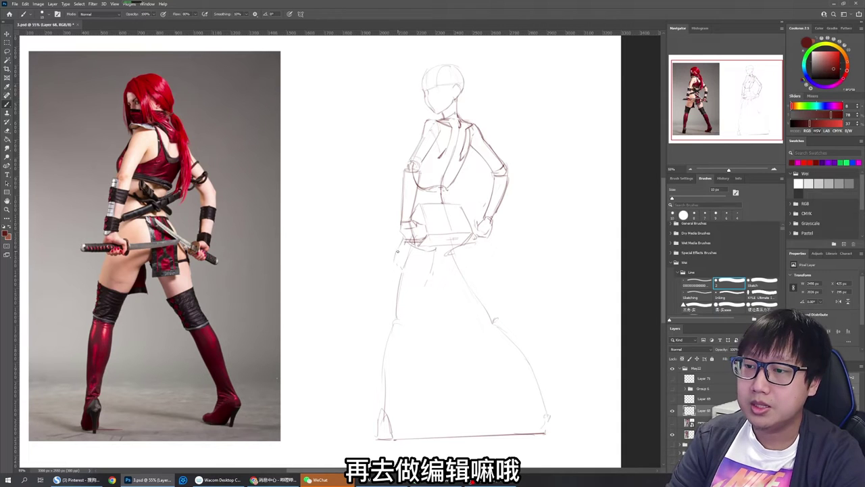
{"action": "left_click_drag", "start_coordinate": [399, 250], "coordinate": [389, 327]}
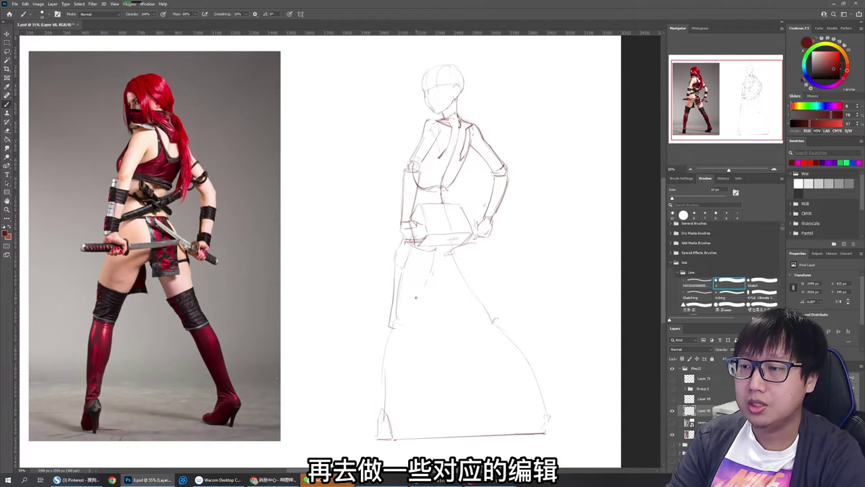
{"action": "left_click_drag", "start_coordinate": [429, 276], "coordinate": [406, 329]}
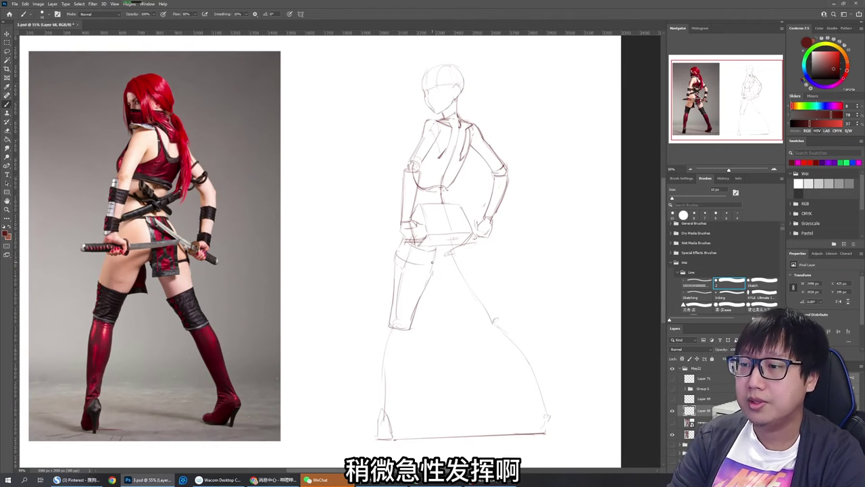
{"action": "mouse_move", "coordinate": [433, 262]}
{"action": "left_mouse_down"}
{"action": "mouse_move", "coordinate": [402, 258]}
{"action": "mouse_move", "coordinate": [436, 251]}
{"action": "left_mouse_up"}
{"action": "key", "text": "e"}
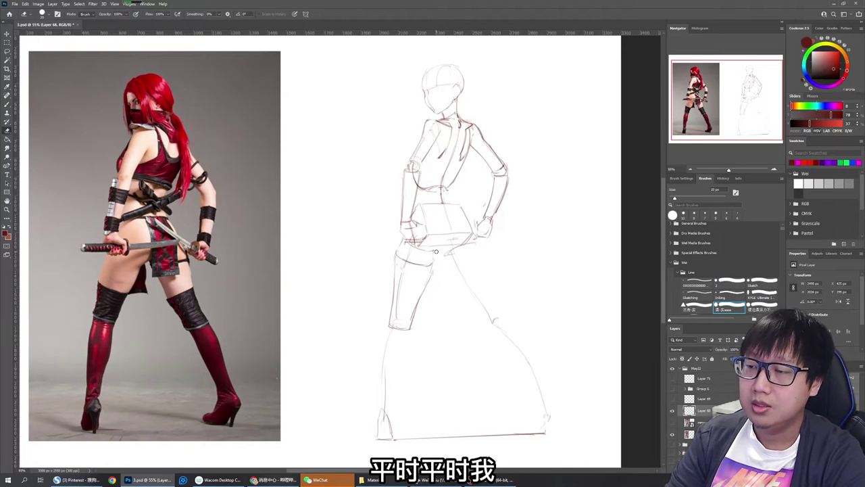
Draw the back-side thigh's inner and outer contours from beneath the pelvis box down to the knee
{"action": "key", "text": "comma"}
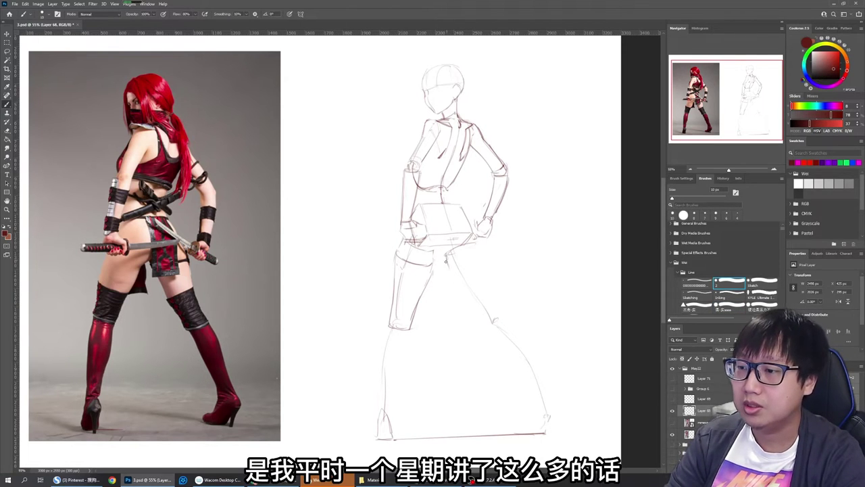
{"action": "left_click_drag", "start_coordinate": [446, 260], "coordinate": [468, 300]}
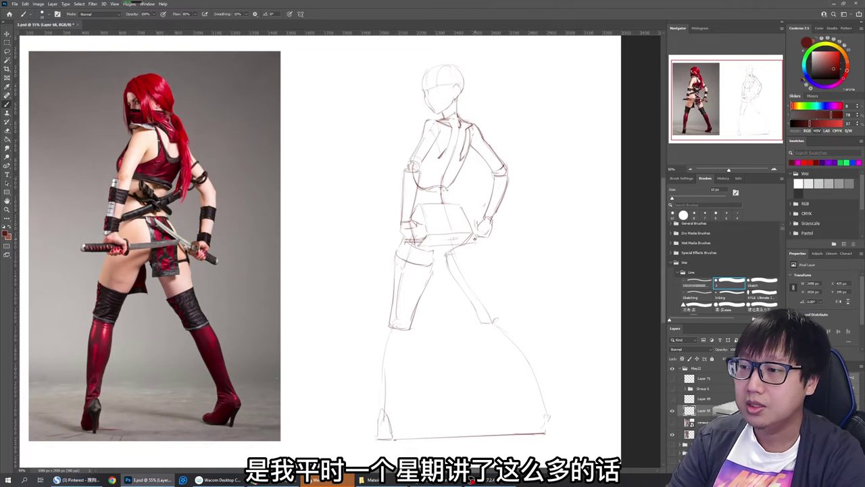
{"action": "left_click_drag", "start_coordinate": [489, 273], "coordinate": [504, 320]}
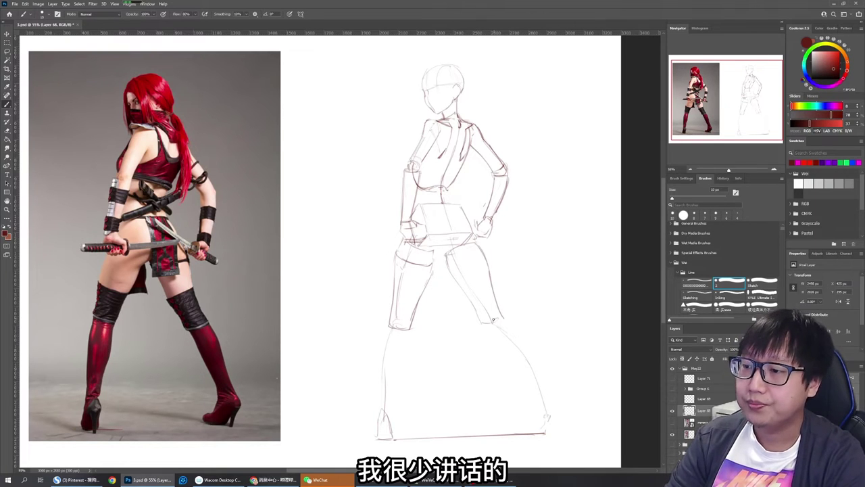
Erase the line closing the front-side thigh and redraw the lower ends of both thighs as small knee forms
{"action": "key", "text": "e"}
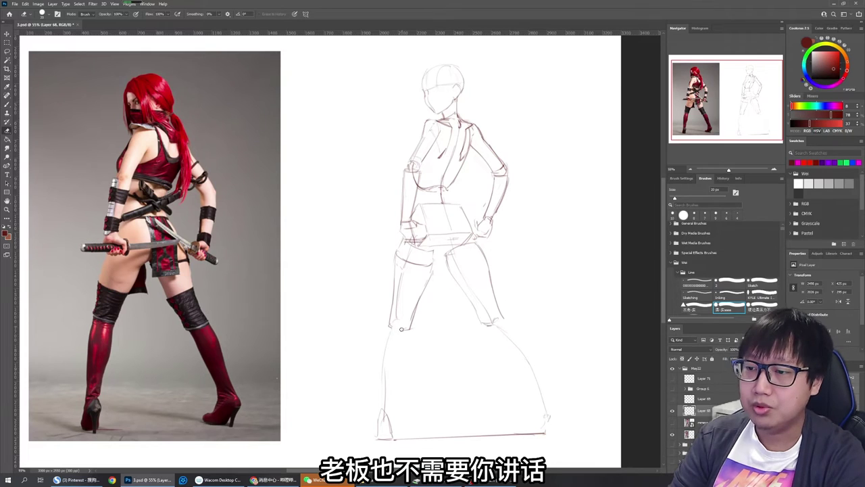
{"action": "key", "text": "b"}
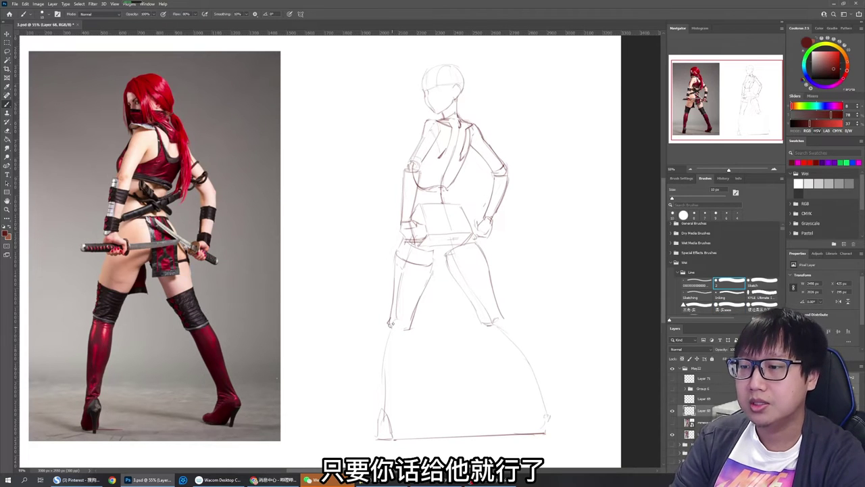
{"action": "mouse_move", "coordinate": [391, 324]}
{"action": "left_mouse_down"}
{"action": "mouse_move", "coordinate": [404, 330]}
{"action": "mouse_move", "coordinate": [413, 298]}
{"action": "mouse_move", "coordinate": [416, 308]}
{"action": "left_mouse_up"}
{"action": "key", "text": "e"}
{"action": "key", "text": "b"}
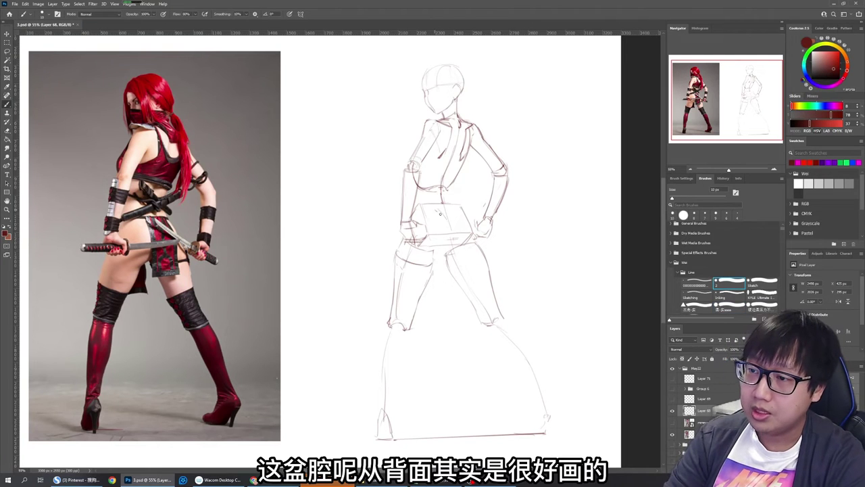
Replace the pelvis box's centre line with a small downward-pointing sacrum triangle at its upper edge, adding two short marks at the triangle's upper corners
{"action": "key", "text": "e"}
{"action": "key", "text": "b"}
{"action": "left_click_drag", "start_coordinate": [435, 209], "coordinate": [447, 220]}
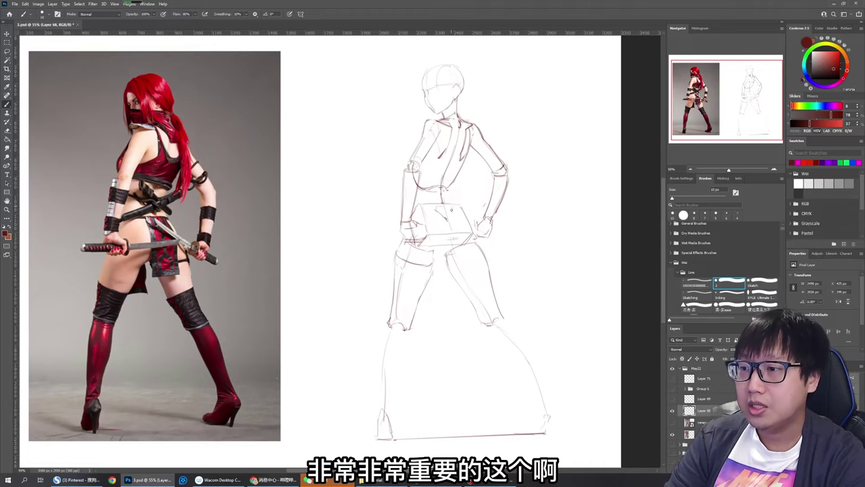
{"action": "key", "text": "e"}
{"action": "key", "text": "b"}
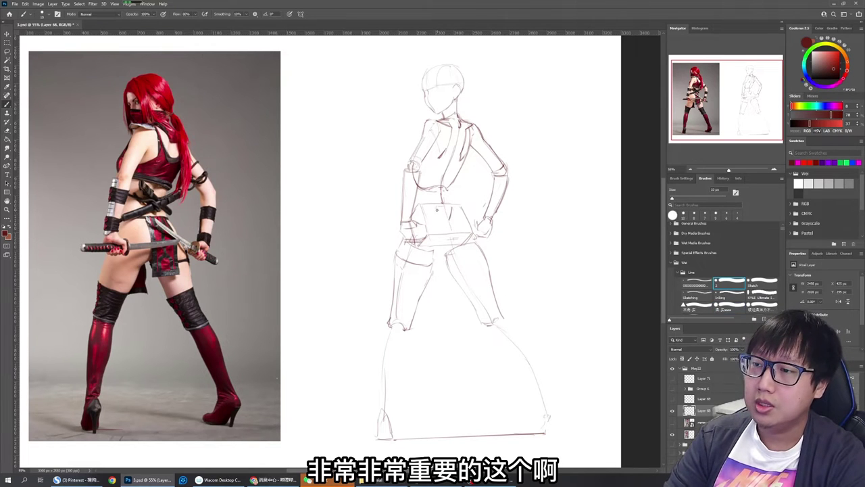
{"action": "mouse_move", "coordinate": [437, 206]}
{"action": "left_mouse_down"}
{"action": "mouse_move", "coordinate": [448, 219]}
{"action": "mouse_move", "coordinate": [452, 208]}
{"action": "left_mouse_up"}
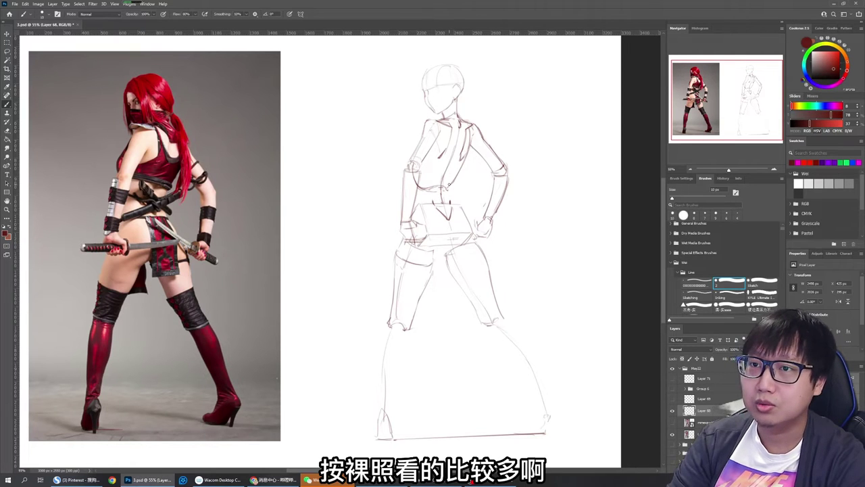
Refine the lower edge of the rib cage and the back contour beside the spine, alternating between brush and eraser
{"action": "key", "text": "e"}
{"action": "key", "text": "b"}
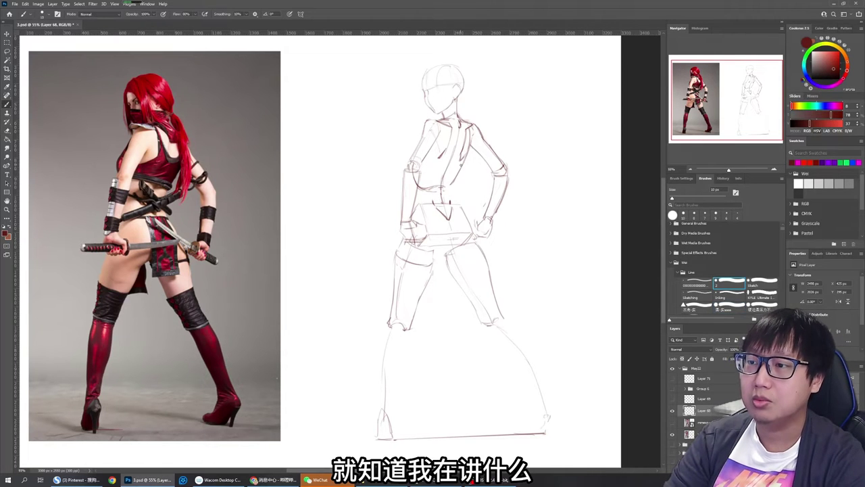
{"action": "left_click_drag", "start_coordinate": [455, 178], "coordinate": [448, 189]}
{"action": "left_click_drag", "start_coordinate": [468, 156], "coordinate": [449, 188]}
{"action": "key", "text": "e"}
{"action": "key", "text": "comma"}
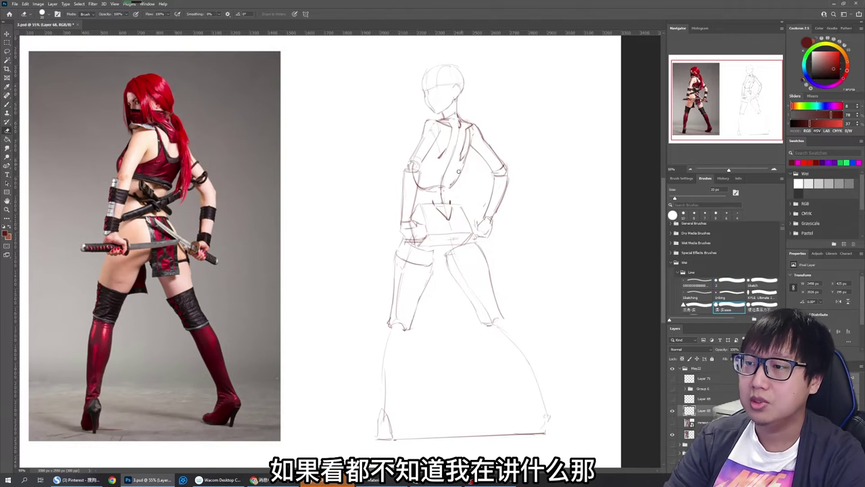
{"action": "key", "text": "b"}
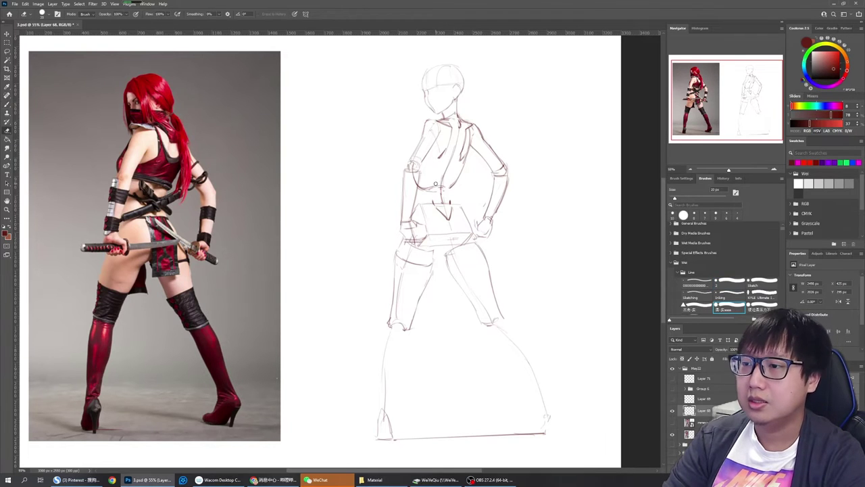
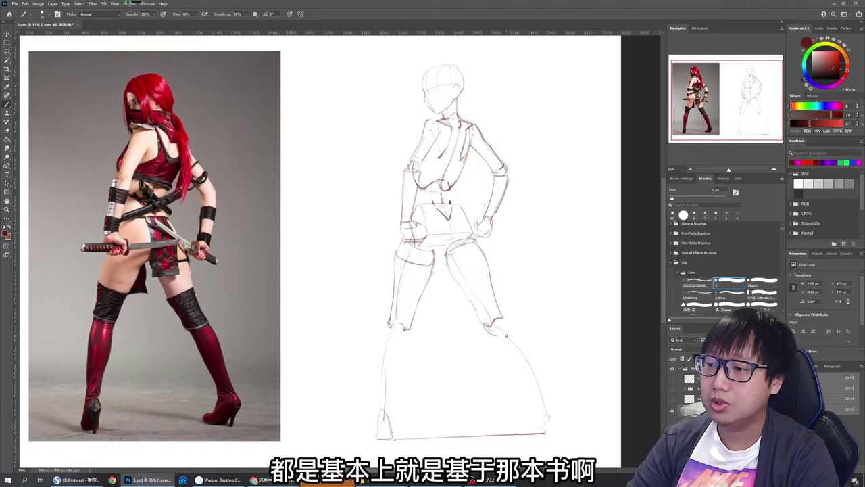
Draw the right leg's knee joint and shin line down to the ankle, including the band below the knee
{"action": "left_click_drag", "start_coordinate": [508, 327], "coordinate": [498, 336]}
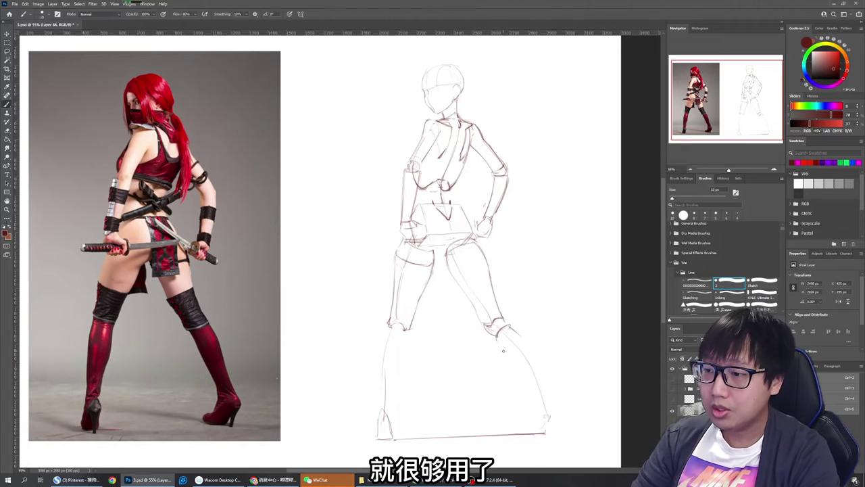
{"action": "mouse_move", "coordinate": [507, 351]}
{"action": "left_mouse_down"}
{"action": "mouse_move", "coordinate": [522, 339]}
{"action": "mouse_move", "coordinate": [504, 345]}
{"action": "mouse_move", "coordinate": [540, 407]}
{"action": "left_mouse_up"}
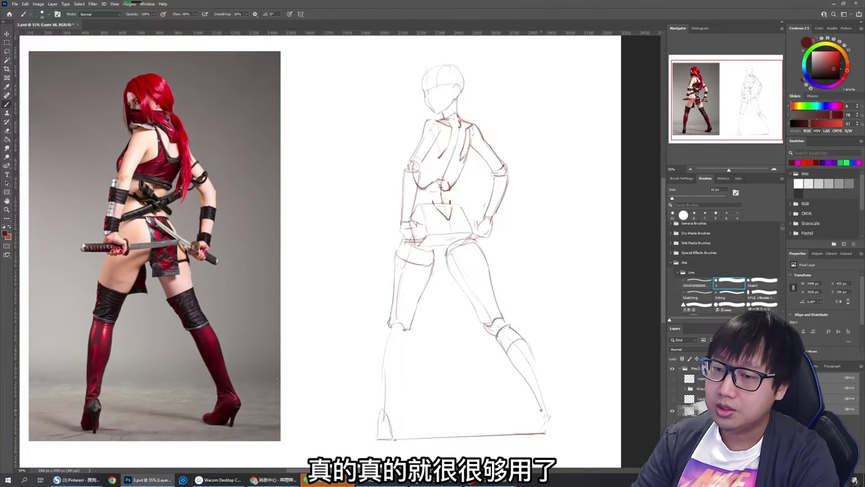
{"action": "left_click_drag", "start_coordinate": [541, 397], "coordinate": [544, 412]}
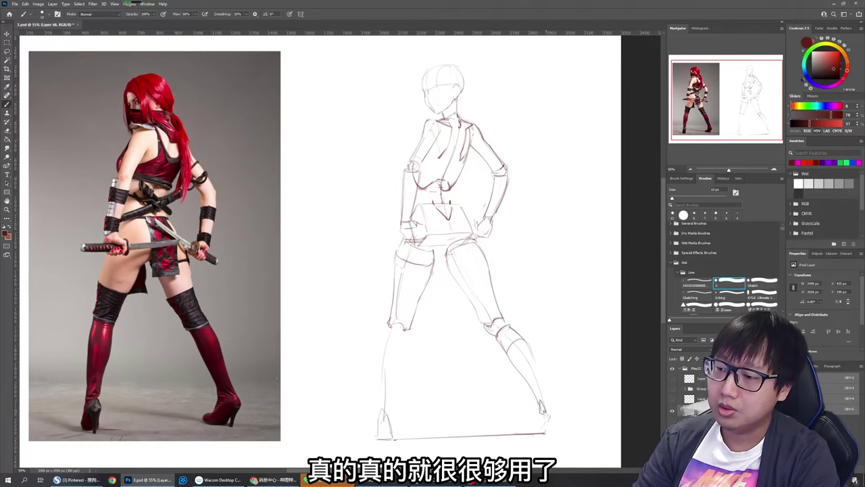
{"action": "mouse_move", "coordinate": [524, 338]}
{"action": "left_mouse_down"}
{"action": "mouse_move", "coordinate": [536, 361]}
{"action": "mouse_move", "coordinate": [513, 344]}
{"action": "mouse_move", "coordinate": [508, 352]}
{"action": "mouse_move", "coordinate": [529, 341]}
{"action": "left_mouse_up"}
Draw the back of the right calf and complete the right foot as a high-heeled shoe
{"action": "key", "text": "e"}
{"action": "key", "text": "b"}
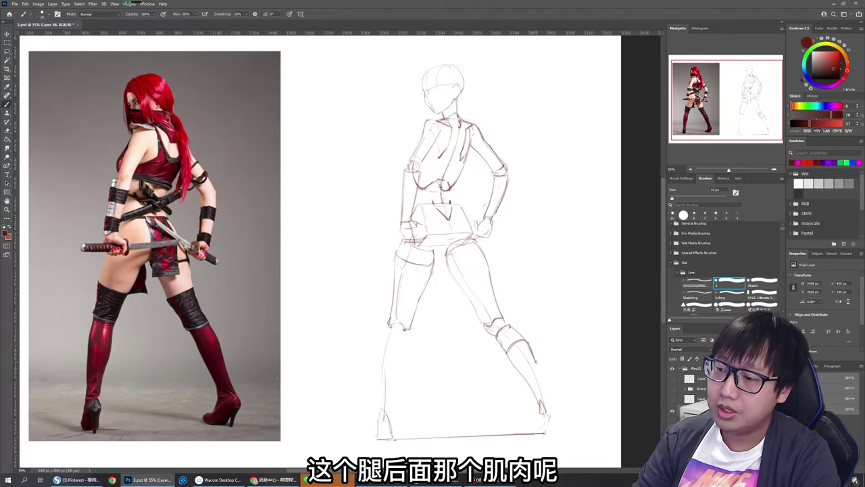
{"action": "left_click_drag", "start_coordinate": [536, 365], "coordinate": [554, 413]}
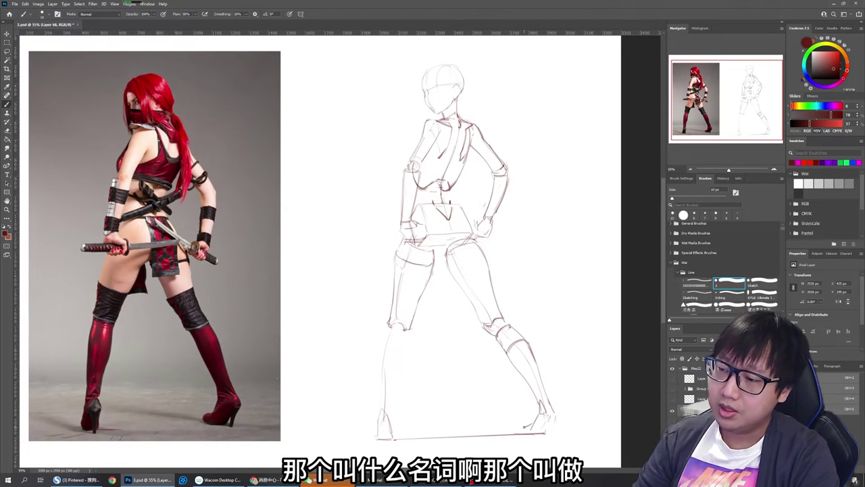
{"action": "left_click_drag", "start_coordinate": [533, 423], "coordinate": [522, 427]}
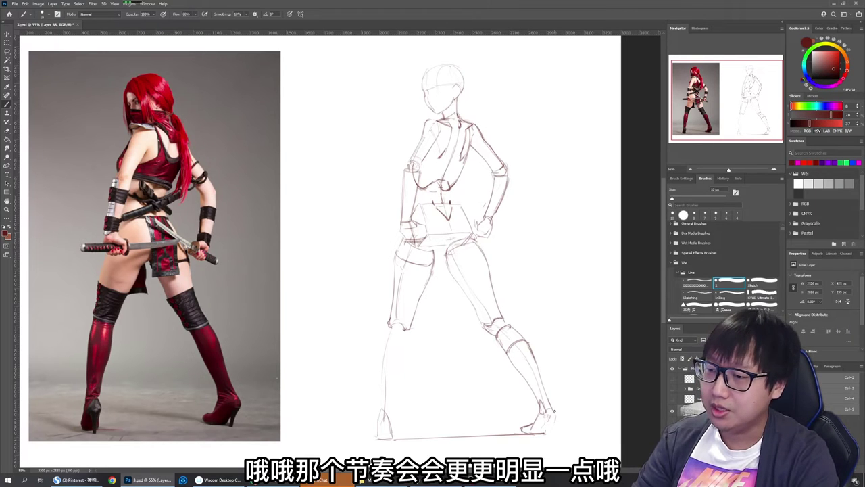
{"action": "left_click_drag", "start_coordinate": [553, 415], "coordinate": [554, 434]}
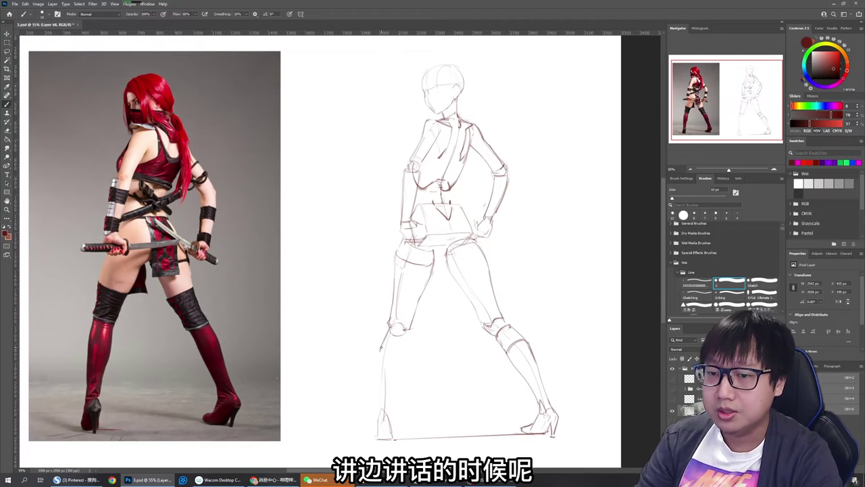
Draw the left lower leg from knee to ankle and its high-heeled foot, erasing the rough guide lines around the foot
{"action": "left_click_drag", "start_coordinate": [382, 346], "coordinate": [378, 408]}
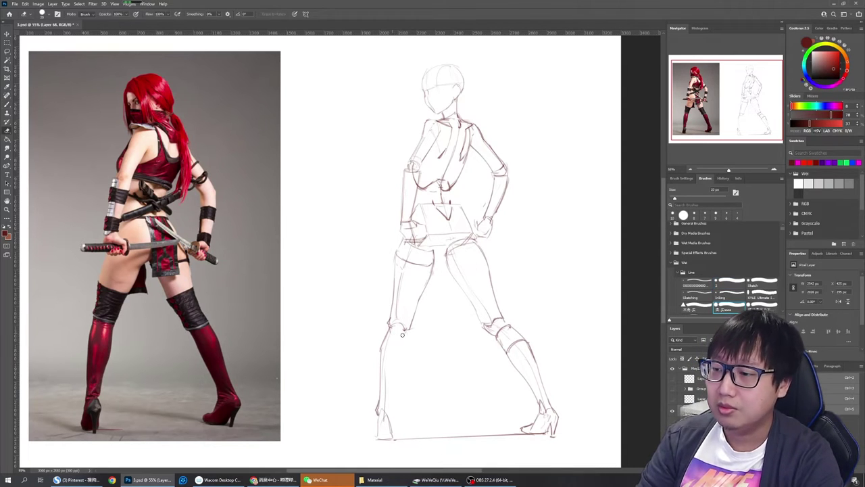
{"action": "mouse_move", "coordinate": [389, 330]}
{"action": "left_mouse_down"}
{"action": "mouse_move", "coordinate": [403, 331]}
{"action": "mouse_move", "coordinate": [404, 356]}
{"action": "mouse_move", "coordinate": [380, 351]}
{"action": "mouse_move", "coordinate": [402, 359]}
{"action": "mouse_move", "coordinate": [406, 341]}
{"action": "mouse_move", "coordinate": [388, 409]}
{"action": "left_mouse_up"}
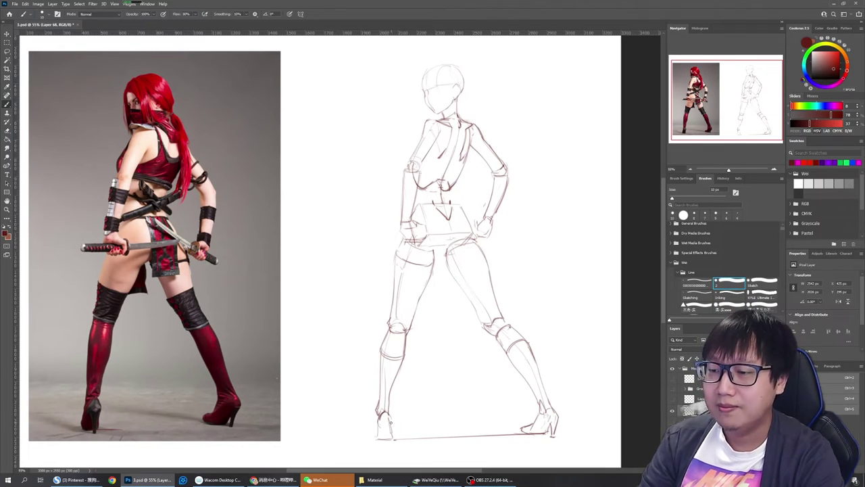
{"action": "key", "text": "e"}
{"action": "left_click_drag", "start_coordinate": [390, 416], "coordinate": [391, 425]}
{"action": "key", "text": "b"}
{"action": "key", "text": "e"}
{"action": "key", "text": "b"}
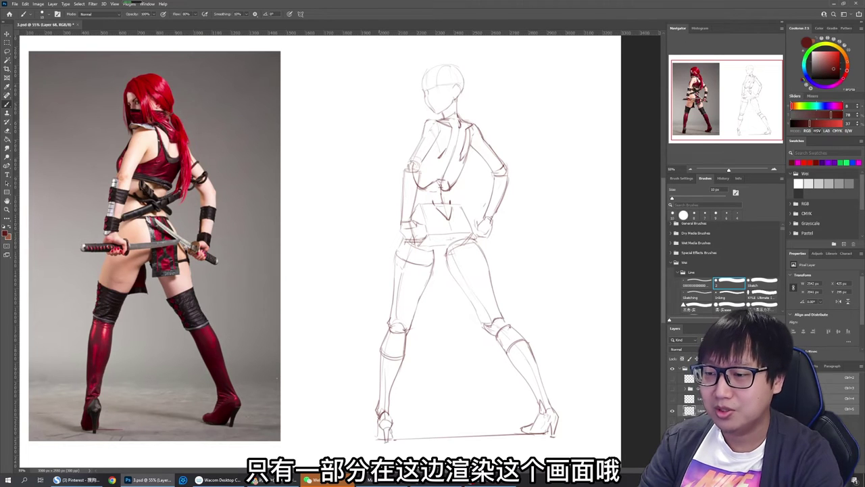
{"action": "left_click_drag", "start_coordinate": [379, 416], "coordinate": [374, 436]}
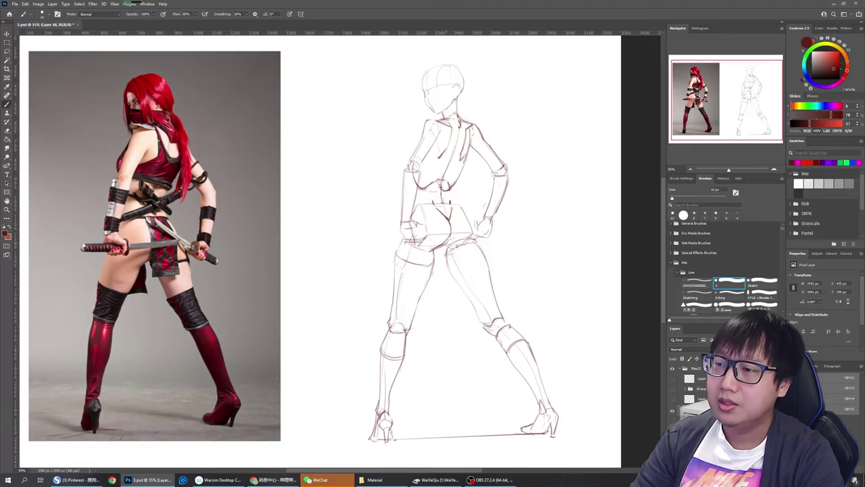
Refine the buttocks' contour and sketch the rounded form of the left shoulder, erasing overlapping lines
{"action": "key", "text": "e"}
{"action": "key", "text": "b"}
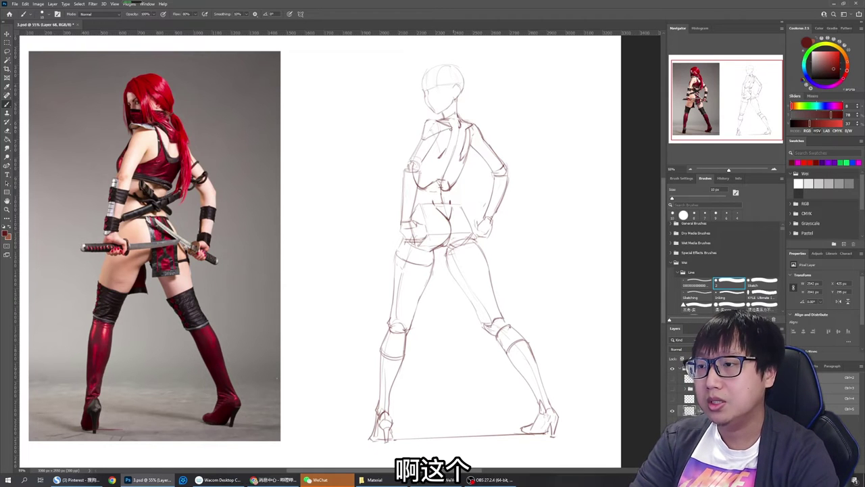
{"action": "key", "text": "e"}
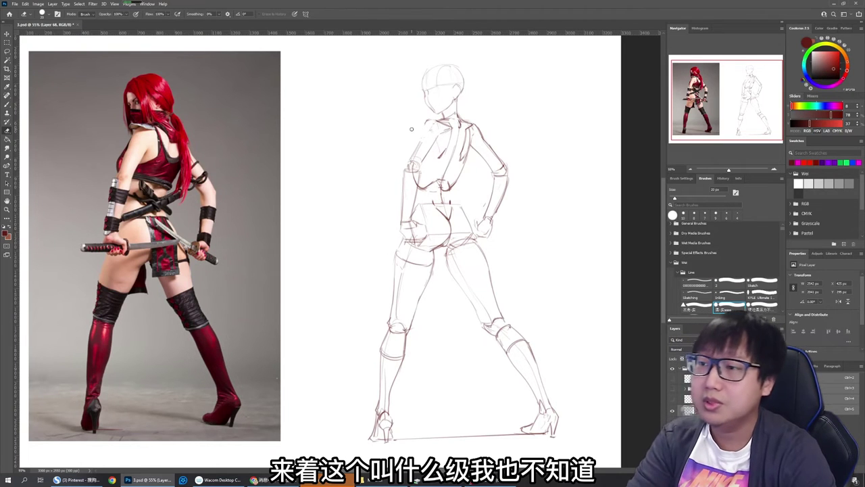
{"action": "key", "text": "b"}
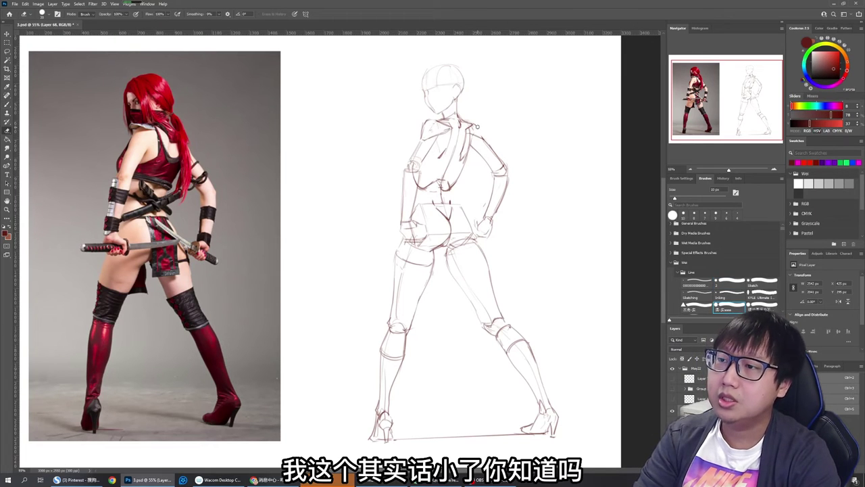
Sketch the rounded muscle of the right shoulder where the upper arm begins and clean up its outline
{"action": "mouse_move", "coordinate": [477, 125]}
{"action": "left_mouse_down"}
{"action": "mouse_move", "coordinate": [486, 142]}
{"action": "mouse_move", "coordinate": [479, 127]}
{"action": "left_mouse_up"}
{"action": "key", "text": "e"}
{"action": "key", "text": "b"}
{"action": "left_click_drag", "start_coordinate": [475, 123], "coordinate": [487, 141]}
{"action": "key", "text": "e"}
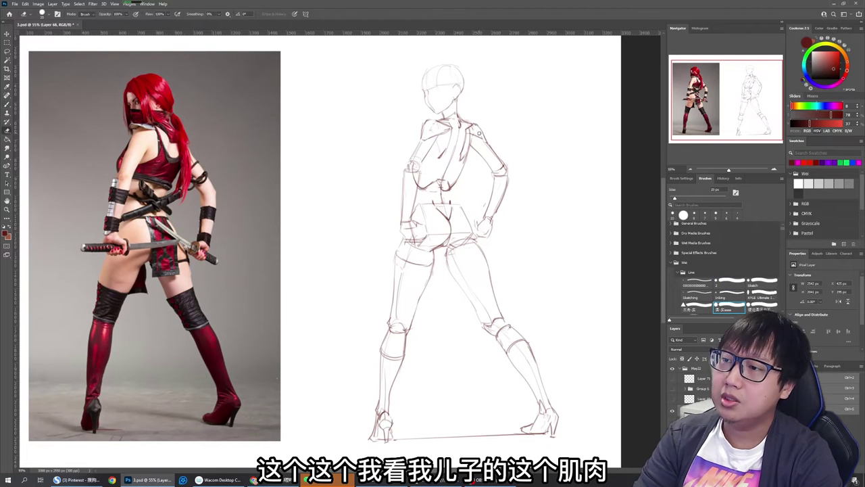
{"action": "key", "text": "b"}
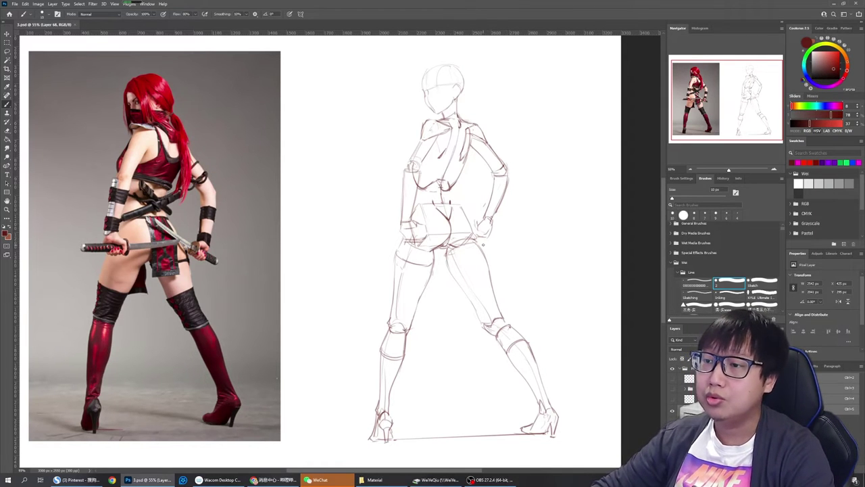
Try flipping the whole sketch layer horizontally, and undo the flip
{"action": "scroll", "coordinate": [486, 242], "scroll_direction": "down", "scroll_amount": 5}
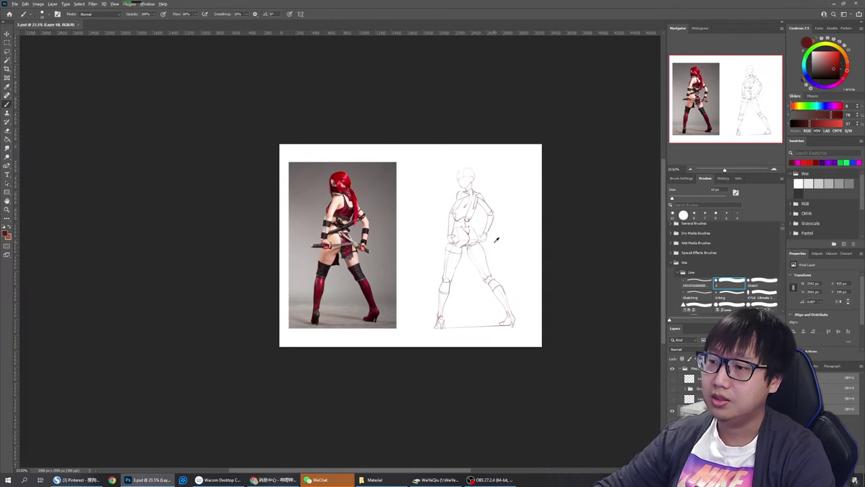
{"action": "scroll", "coordinate": [493, 241], "scroll_direction": "up", "scroll_amount": 3}
{"action": "scroll", "coordinate": [496, 239], "scroll_direction": "up", "scroll_amount": 1}
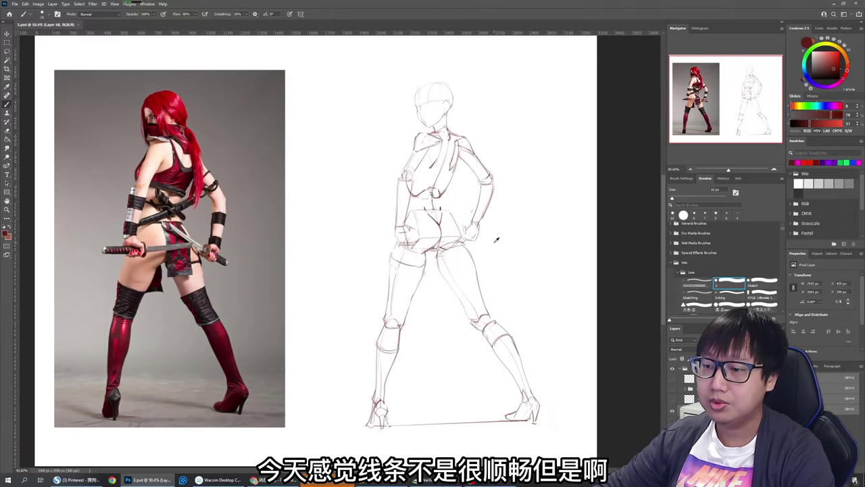
{"action": "scroll", "coordinate": [491, 237], "scroll_direction": "up", "scroll_amount": 1}
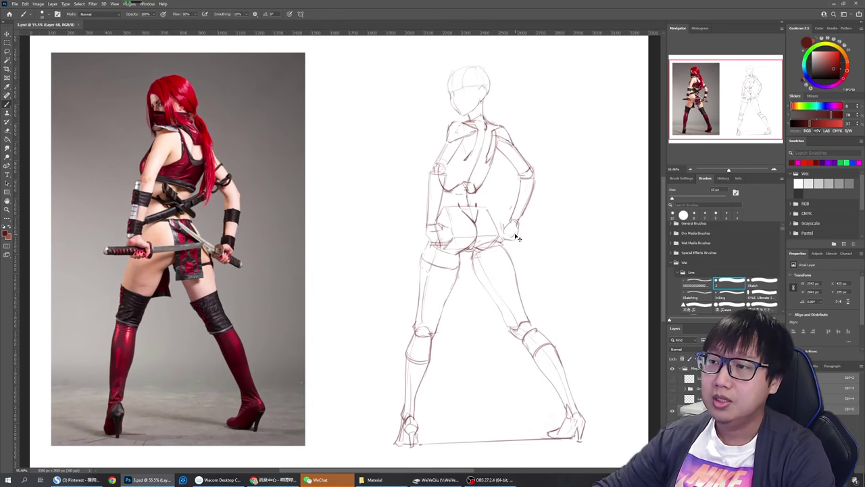
{"action": "key", "text": "ctrl+q"}
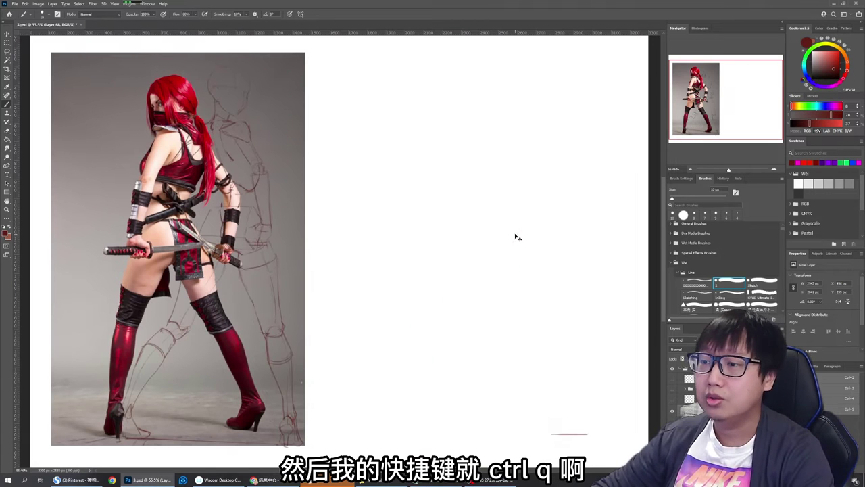
{"action": "key", "text": "ctrl+z"}
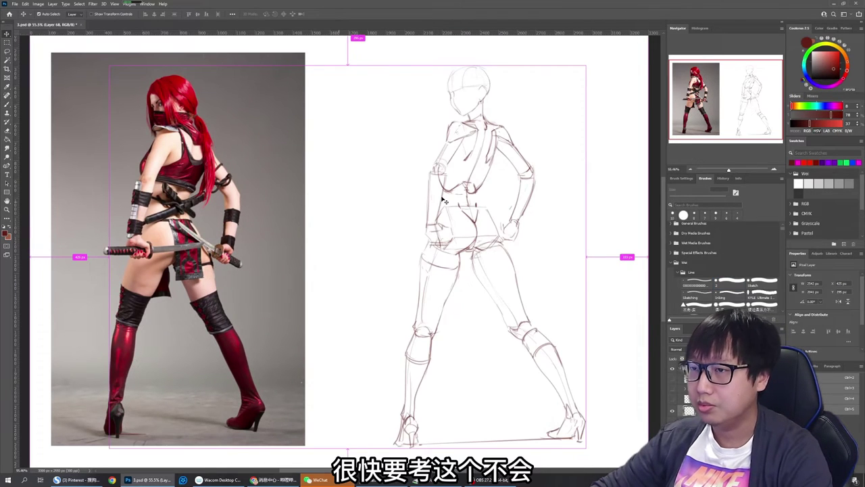
Select the figure sketch with a rectangular marquee, copy it to its own layer and delete the original sketch layer
{"action": "scroll", "coordinate": [440, 196], "scroll_direction": "down", "scroll_amount": 1}
{"action": "left_click", "coordinate": [7, 42]}
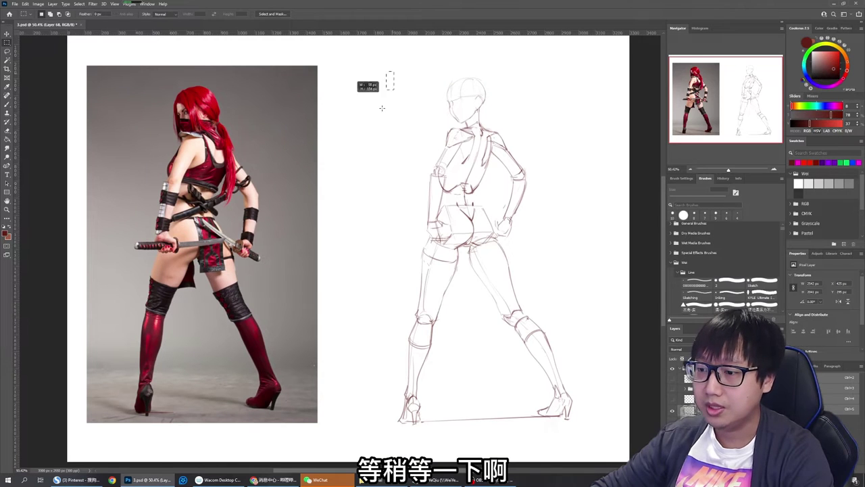
{"action": "mouse_move", "coordinate": [393, 71]}
{"action": "left_mouse_down"}
{"action": "mouse_move", "coordinate": [591, 420]}
{"action": "mouse_move", "coordinate": [592, 438]}
{"action": "left_mouse_up"}
{"action": "key", "text": "ctrl+j"}
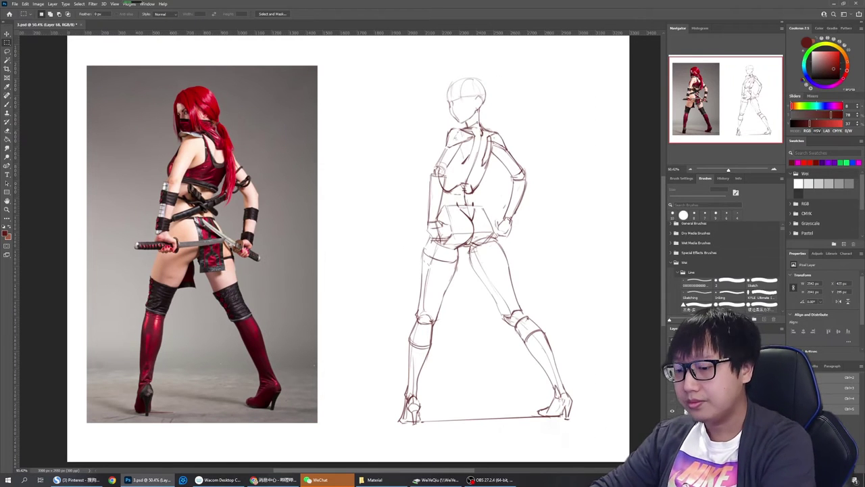
{"action": "key", "text": "Delete"}
{"action": "left_click", "coordinate": [716, 410]}
{"action": "scroll", "coordinate": [517, 240], "scroll_direction": "up", "scroll_amount": 1}
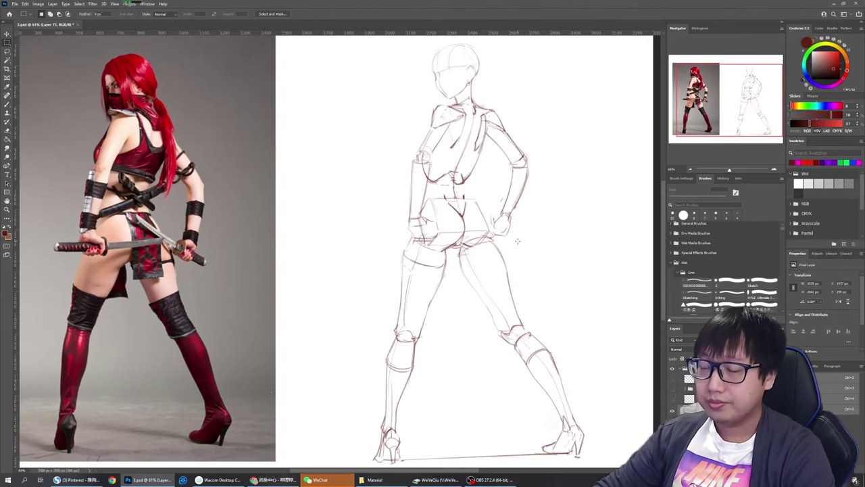
Flip the figure sketch horizontally back and forth to check its proportions, leaving it mirrored
{"action": "scroll", "coordinate": [518, 241], "scroll_direction": "down", "scroll_amount": 1}
{"action": "key", "text": "ctrl+h"}
{"action": "key", "text": "ctrl+h"}
{"action": "key", "text": "ctrl+h"}
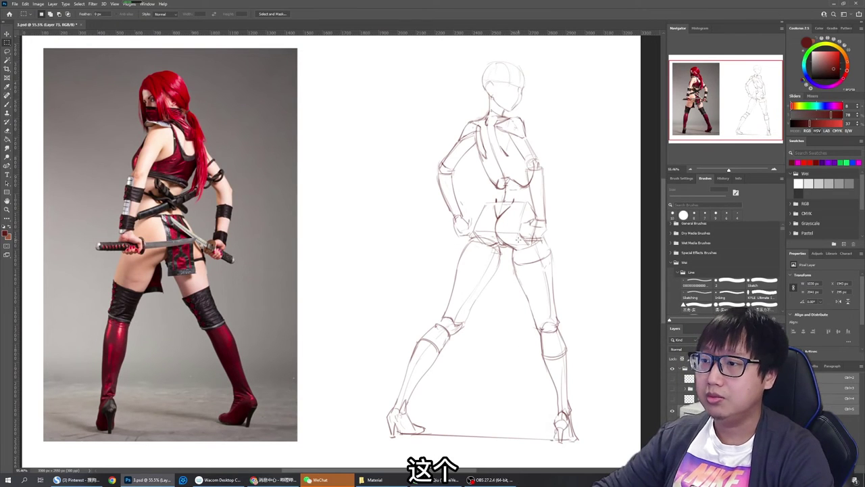
{"action": "key", "text": "h"}
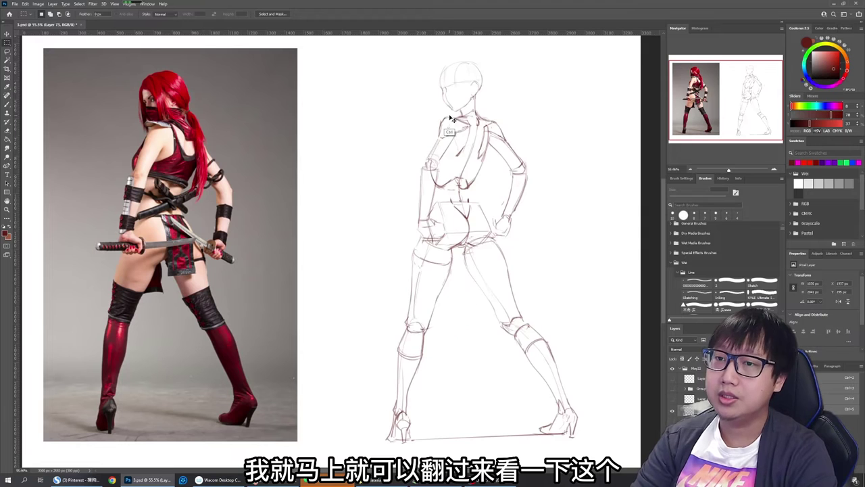
{"action": "key", "text": "h"}
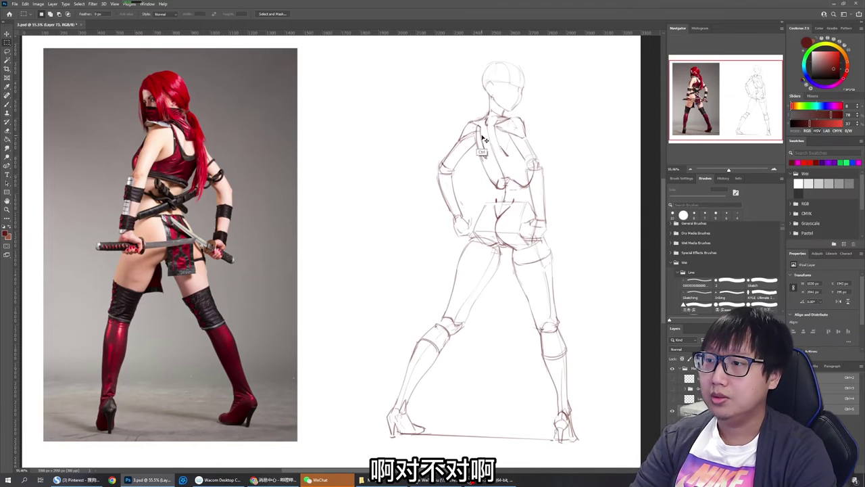
Select the head of the figure sketch with a lasso, shift it slightly down toward the shoulders and clear the selection
{"action": "key", "text": "l"}
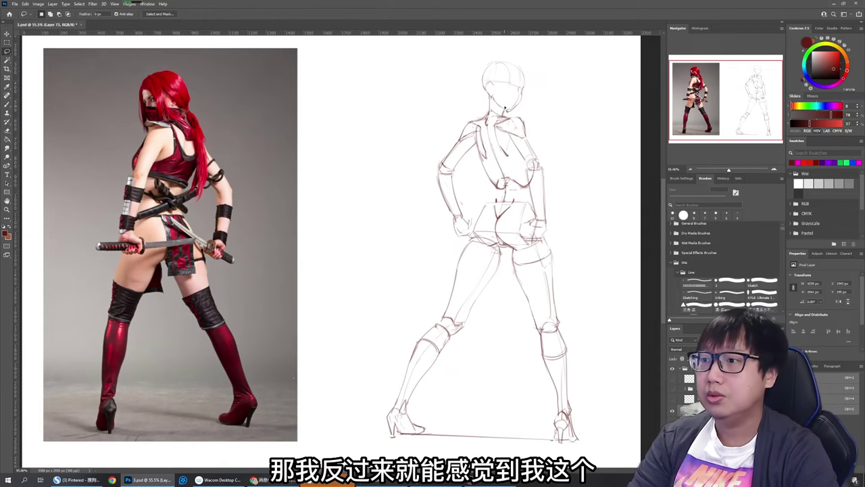
{"action": "mouse_move", "coordinate": [508, 115]}
{"action": "left_mouse_down"}
{"action": "mouse_move", "coordinate": [518, 53]}
{"action": "mouse_move", "coordinate": [525, 112]}
{"action": "mouse_move", "coordinate": [478, 92]}
{"action": "mouse_move", "coordinate": [488, 123]}
{"action": "mouse_move", "coordinate": [531, 101]}
{"action": "left_mouse_up"}
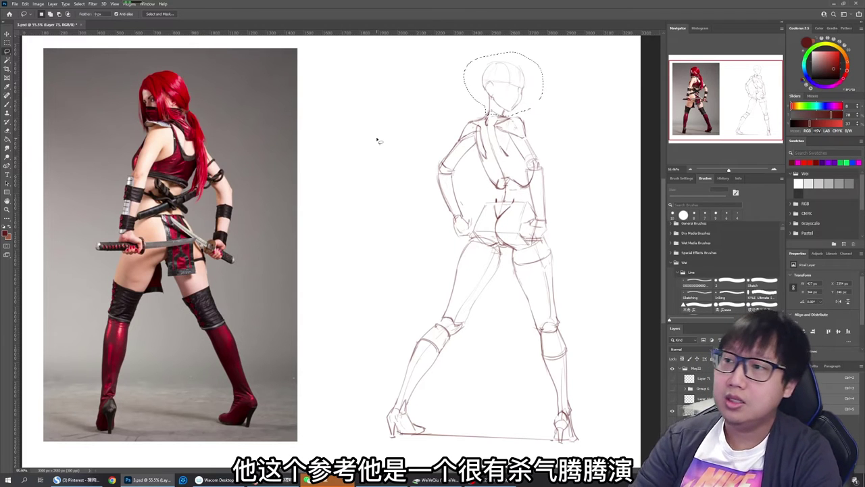
{"action": "key", "text": "ctrl+d"}
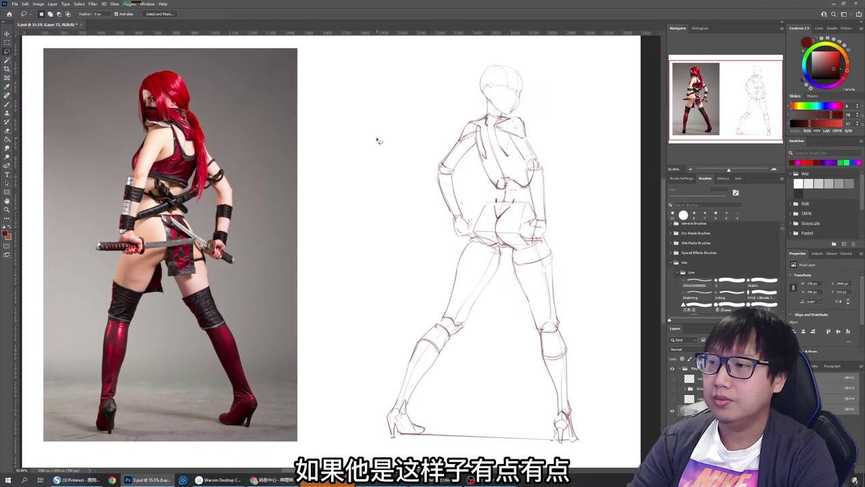
{"action": "left_click_drag", "start_coordinate": [444, 199], "coordinate": [448, 199]}
{"action": "left_click", "coordinate": [435, 174]}
Clean up the overlapping neck lines under the repositioned head and reconnect them to the shoulders
{"action": "key", "text": "e"}
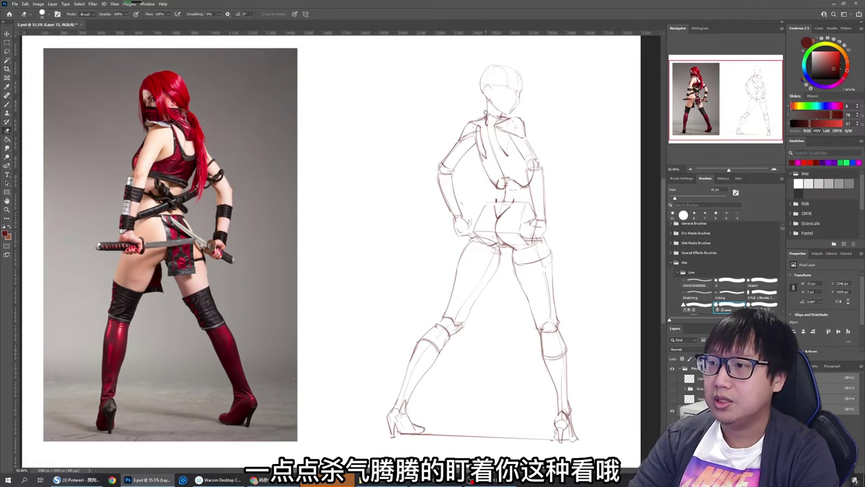
{"action": "left_click_drag", "start_coordinate": [485, 113], "coordinate": [488, 106]}
{"action": "key", "text": "ctrl+d"}
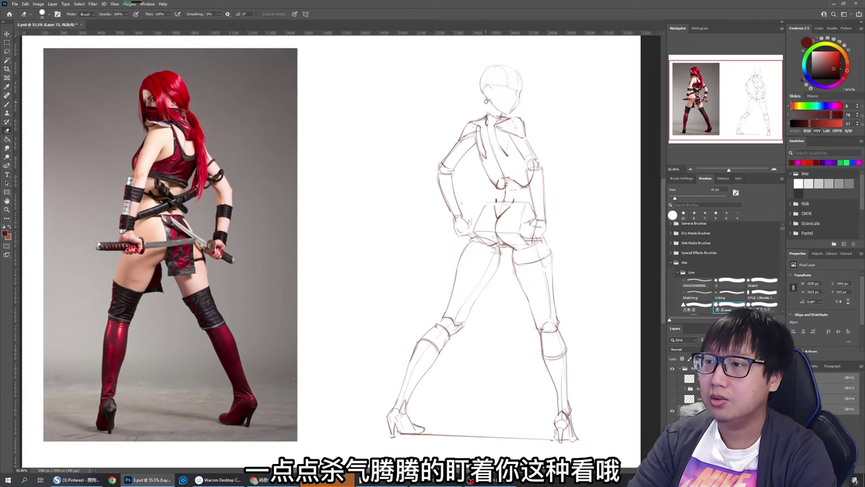
{"action": "key", "text": "b"}
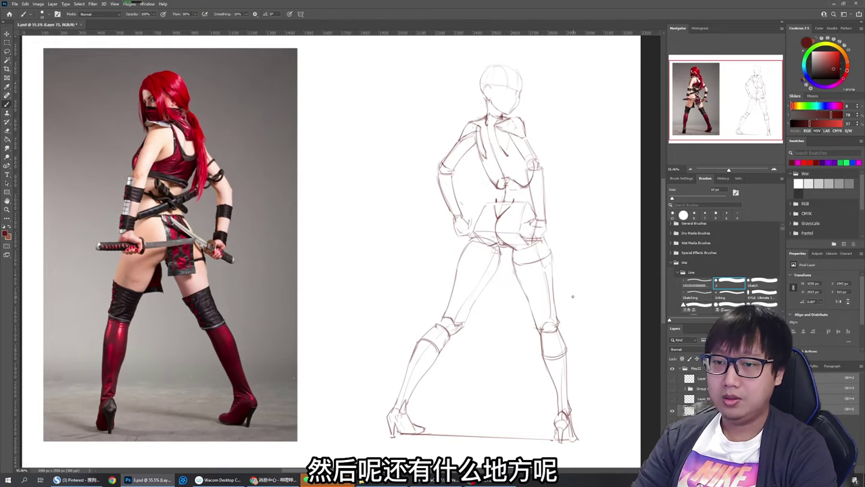
Flip the figure sketch horizontally to match the photo, then try a curved guide stroke beside the right leg and undo it
{"action": "key", "text": "ctrl+h"}
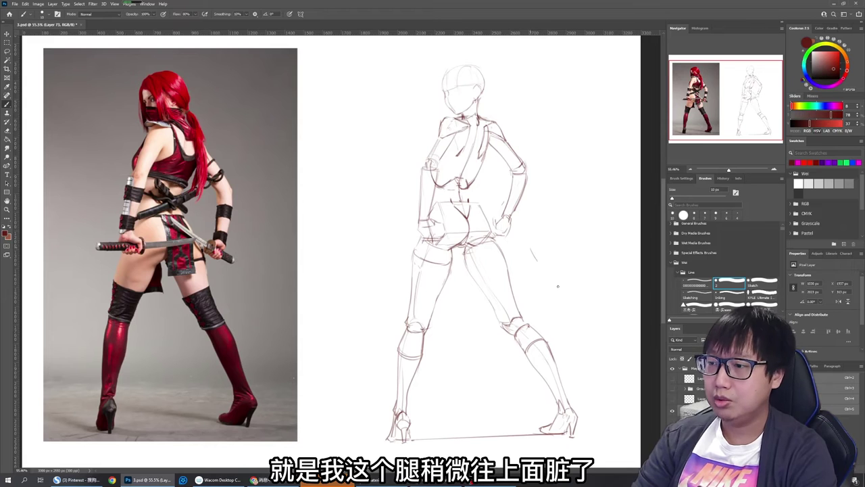
{"action": "left_click_drag", "start_coordinate": [531, 250], "coordinate": [594, 323]}
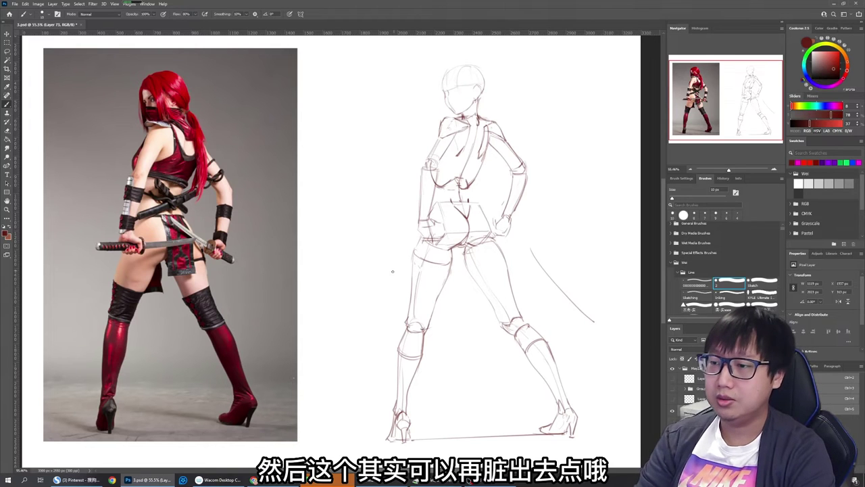
{"action": "key", "text": "ctrl+z"}
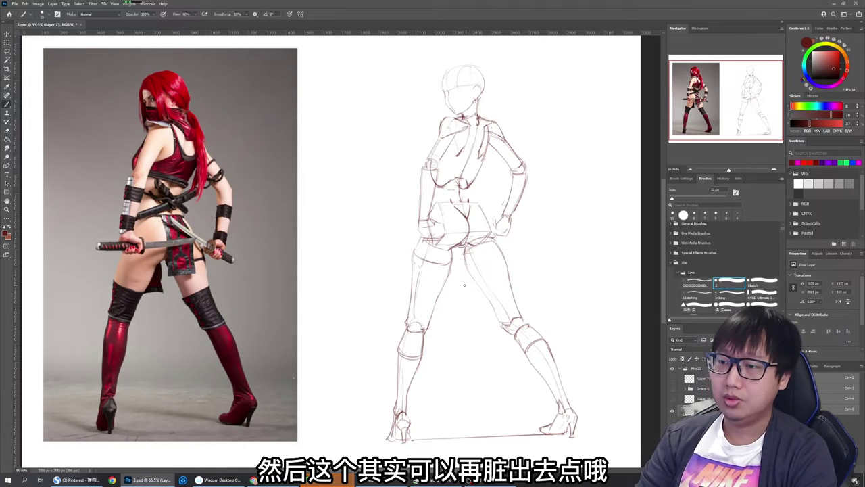
Lasso the left thigh and rotate it slightly with Free Transform so the knee swings outward
{"action": "key", "text": "l"}
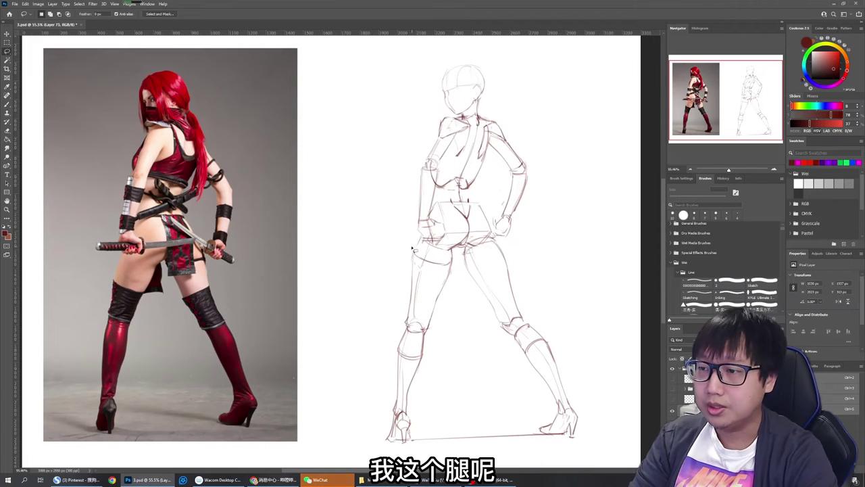
{"action": "mouse_move", "coordinate": [412, 249]}
{"action": "left_mouse_down"}
{"action": "mouse_move", "coordinate": [458, 261]}
{"action": "mouse_move", "coordinate": [443, 335]}
{"action": "mouse_move", "coordinate": [408, 329]}
{"action": "mouse_move", "coordinate": [411, 238]}
{"action": "left_mouse_up"}
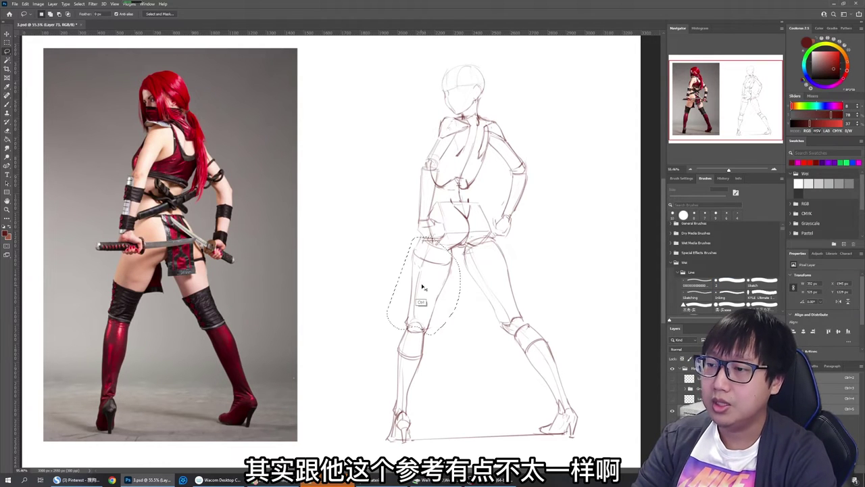
{"action": "key", "text": "ctrl+t"}
{"action": "left_click_drag", "start_coordinate": [423, 284], "coordinate": [432, 248]}
{"action": "left_click_drag", "start_coordinate": [477, 323], "coordinate": [476, 330]}
{"action": "key", "text": "Return"}
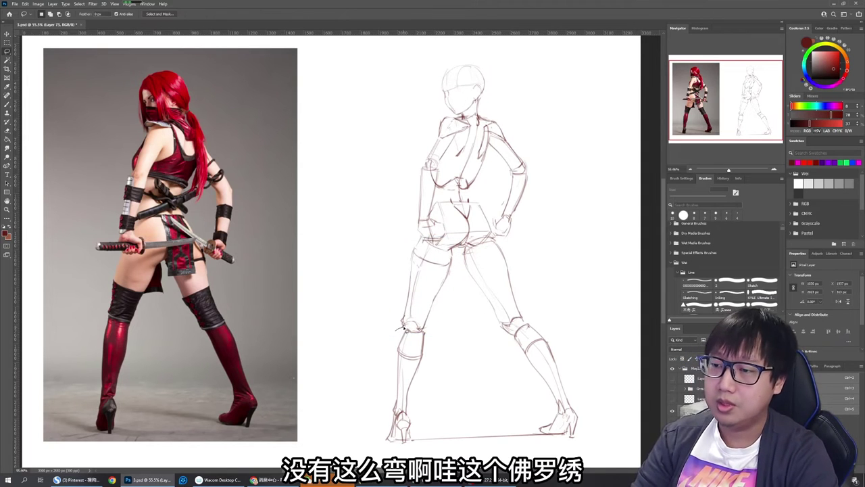
Lasso the left lower leg and foot, transform them around a pivot at the knee to follow the thigh, and tidy the joint
{"action": "mouse_move", "coordinate": [423, 331]}
{"action": "left_mouse_down"}
{"action": "mouse_move", "coordinate": [441, 380]}
{"action": "mouse_move", "coordinate": [409, 457]}
{"action": "mouse_move", "coordinate": [359, 391]}
{"action": "mouse_move", "coordinate": [364, 381]}
{"action": "left_mouse_up"}
{"action": "left_click_drag", "start_coordinate": [422, 346], "coordinate": [419, 347]}
{"action": "key", "text": "ctrl+t"}
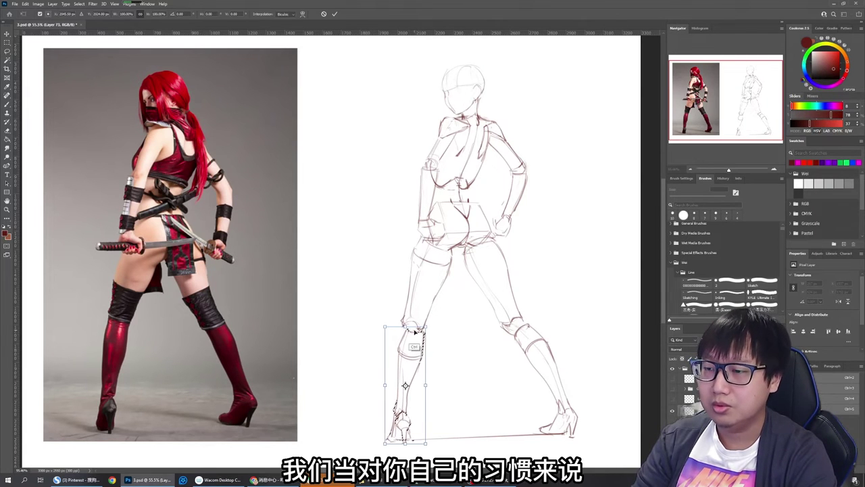
{"action": "left_click", "coordinate": [413, 333], "text": "alt"}
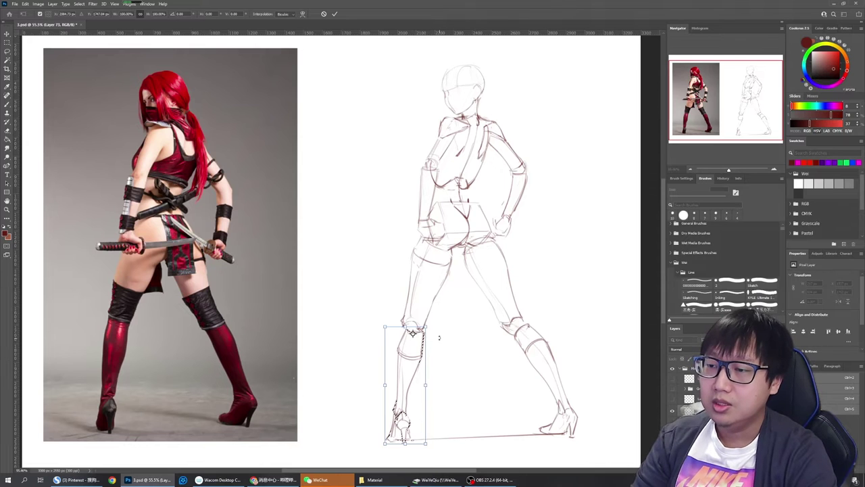
{"action": "mouse_move", "coordinate": [439, 338]}
{"action": "left_mouse_down"}
{"action": "mouse_move", "coordinate": [419, 345]}
{"action": "mouse_move", "coordinate": [419, 357]}
{"action": "left_mouse_up"}
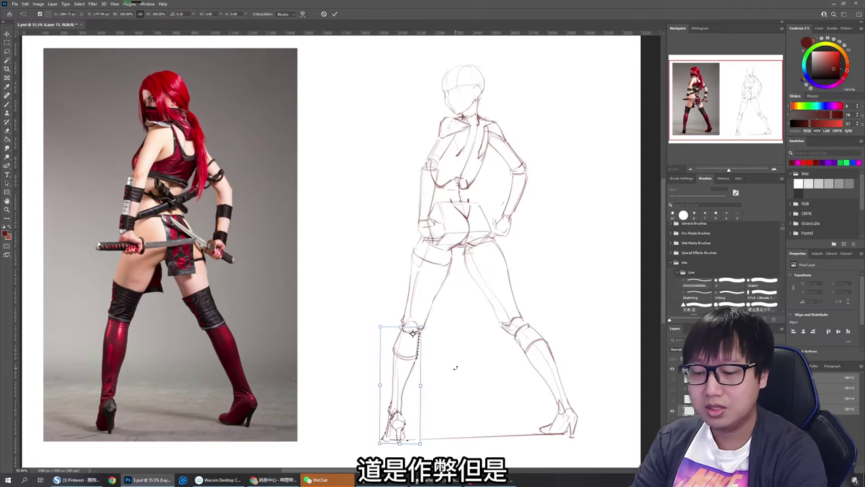
{"action": "key", "text": "Return"}
{"action": "key", "text": "b"}
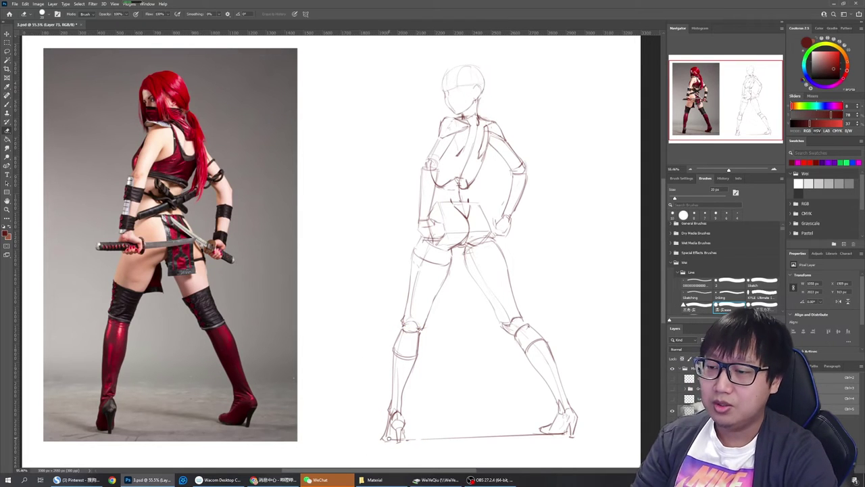
Draw the curved contour from the waist over the right hip and the crease under the buttocks, erasing stray lines
{"action": "key", "text": "b"}
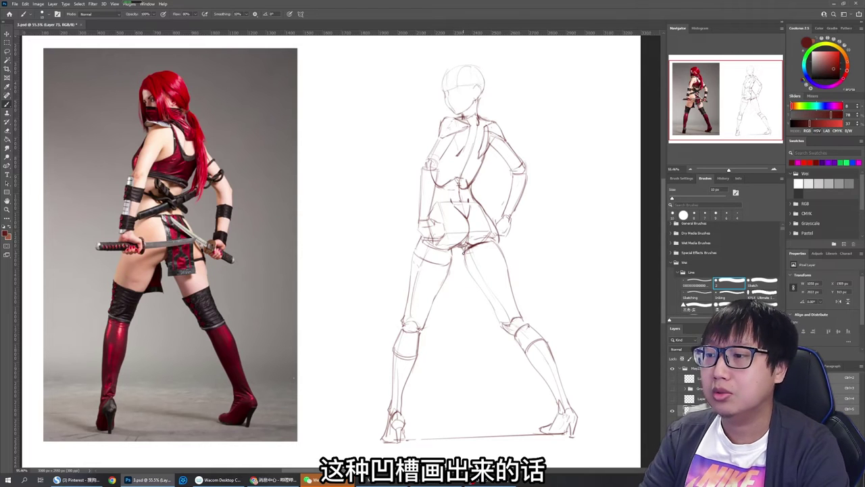
{"action": "left_click_drag", "start_coordinate": [465, 251], "coordinate": [481, 244]}
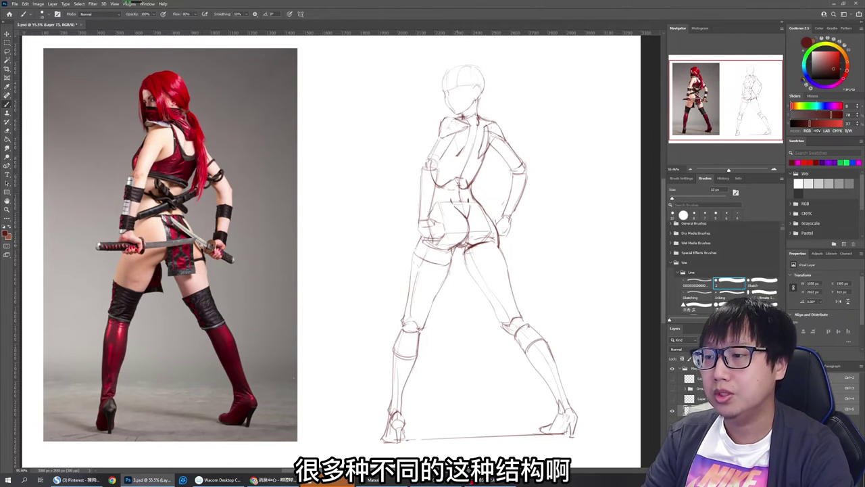
{"action": "key", "text": "e"}
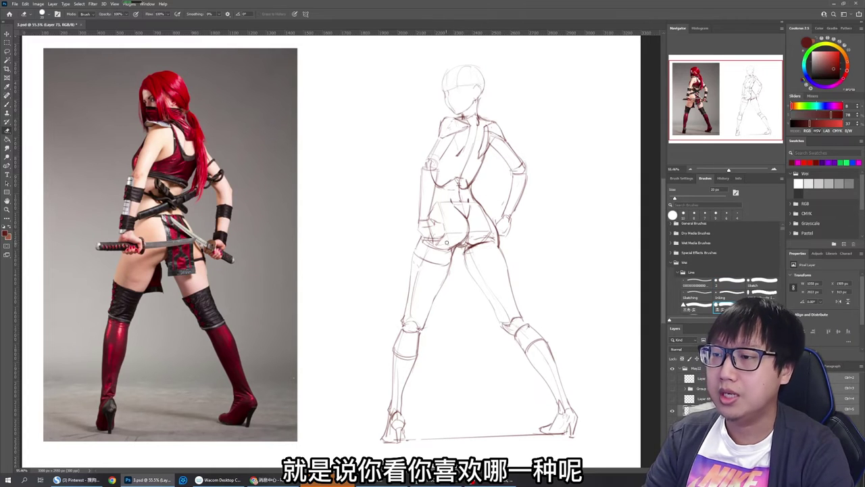
{"action": "key", "text": "b"}
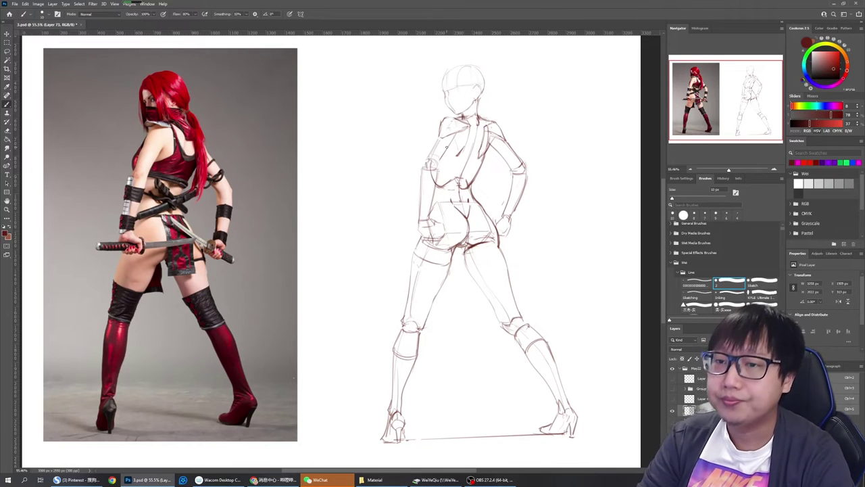
{"action": "key", "text": "e"}
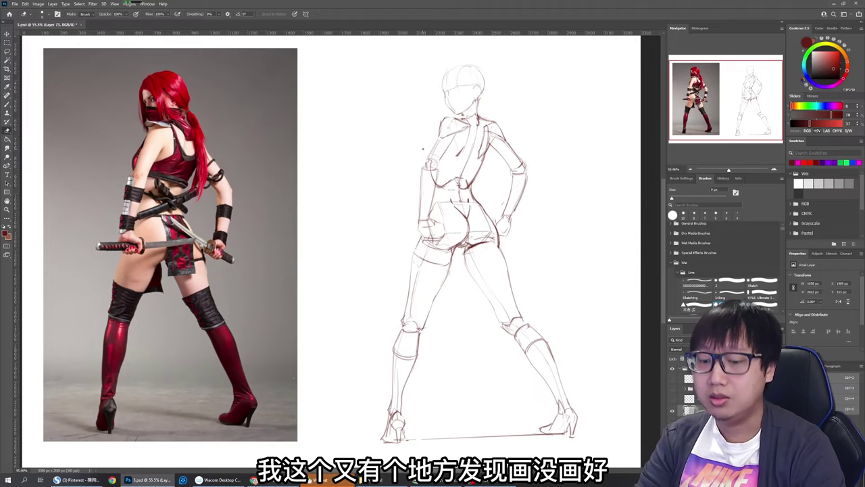
Lasso the left arm around the elbow, adjust it slightly, deselect and clean up the elbow and forearm lines
{"action": "key", "text": "l"}
{"action": "mouse_move", "coordinate": [439, 135]}
{"action": "left_mouse_down"}
{"action": "mouse_move", "coordinate": [465, 124]}
{"action": "mouse_move", "coordinate": [435, 203]}
{"action": "mouse_move", "coordinate": [444, 236]}
{"action": "mouse_move", "coordinate": [430, 242]}
{"action": "mouse_move", "coordinate": [406, 205]}
{"action": "left_mouse_up"}
{"action": "key", "text": "ctrl+d"}
{"action": "key", "text": "b"}
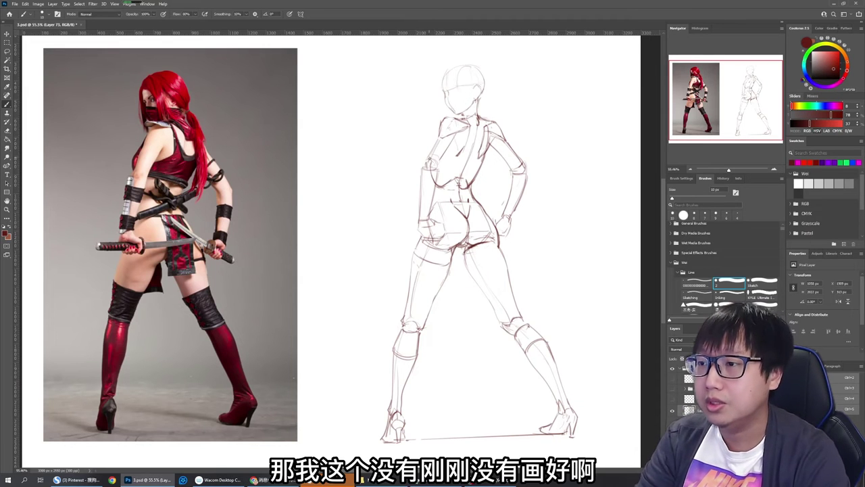
{"action": "key", "text": "e"}
{"action": "key", "text": "b"}
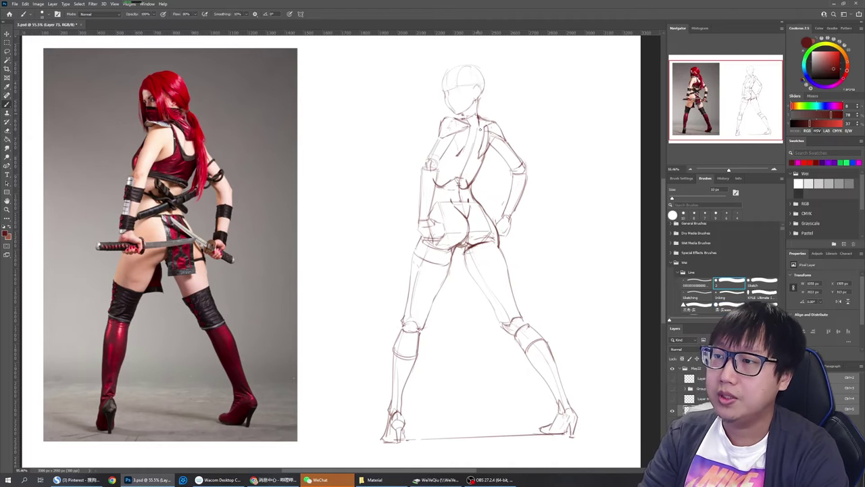
Redraw the spine as a darker curve running from the base of the neck down to the waist
{"action": "key", "text": "e"}
{"action": "key", "text": "b"}
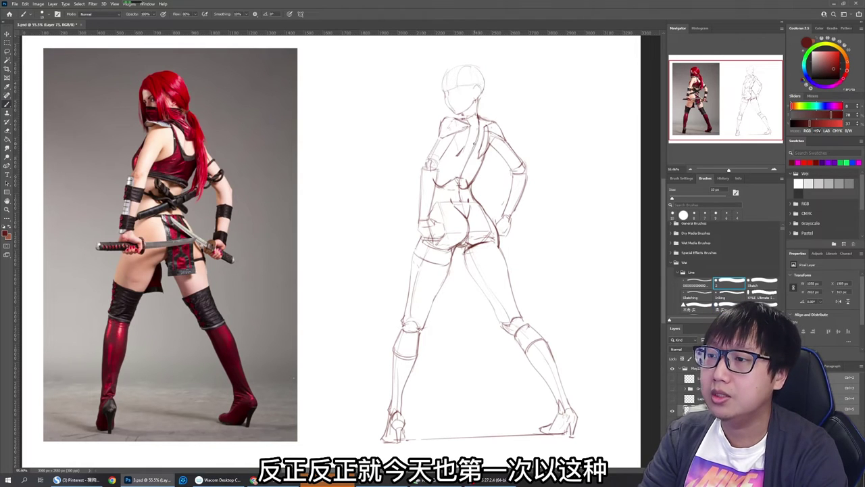
{"action": "left_click_drag", "start_coordinate": [479, 133], "coordinate": [460, 178]}
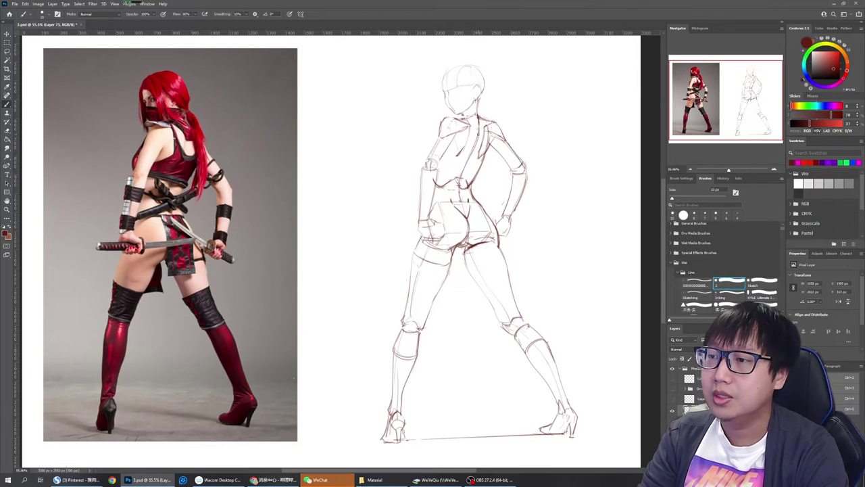
{"action": "left_click_drag", "start_coordinate": [478, 136], "coordinate": [462, 177]}
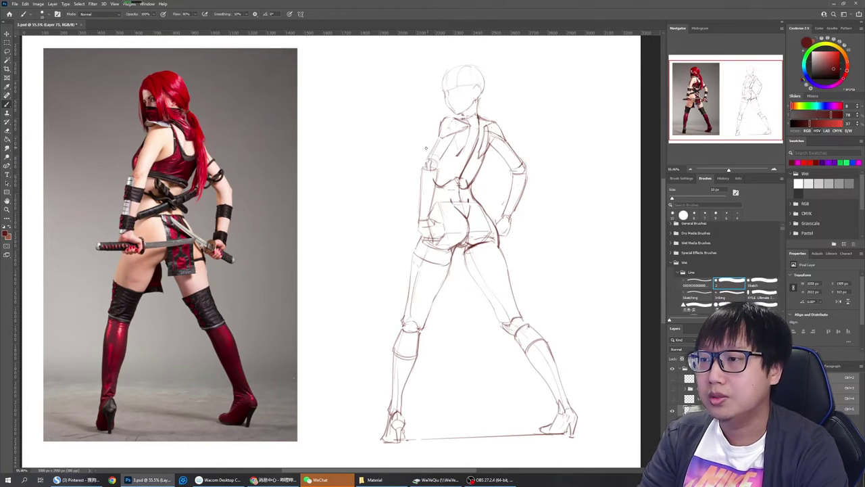
Sketch the rounded chest outline projecting beyond the left upper arm and trim its upper curve with the Eraser
{"action": "left_click_drag", "start_coordinate": [447, 140], "coordinate": [421, 140]}
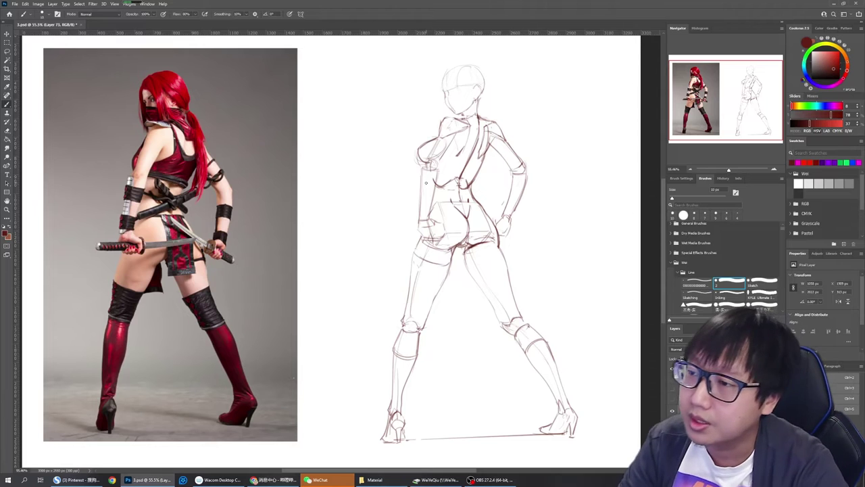
{"action": "key", "text": "e"}
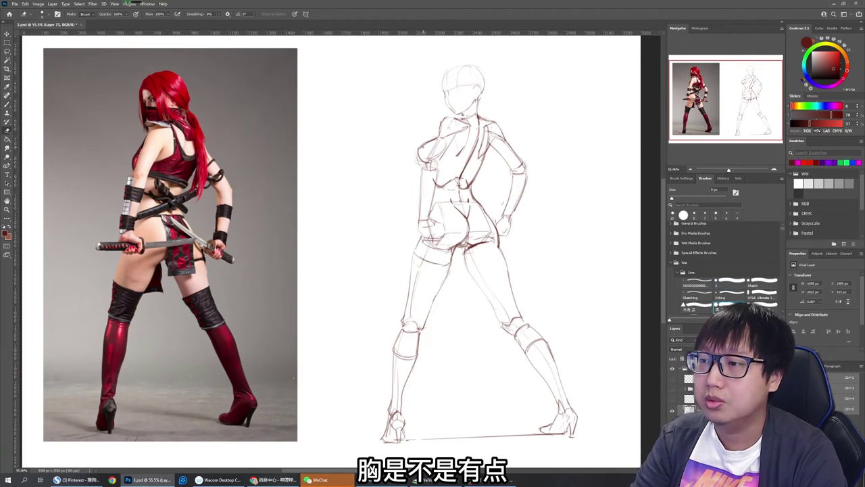
{"action": "key", "text": "bracketright"}
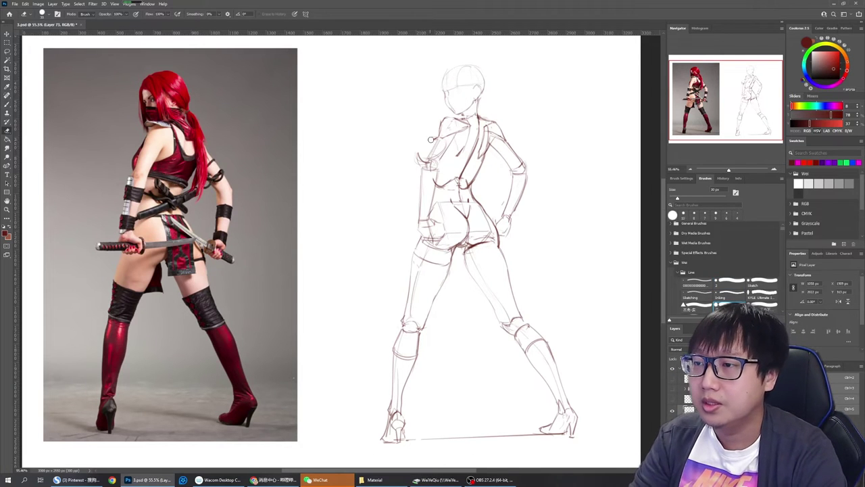
{"action": "key", "text": "b"}
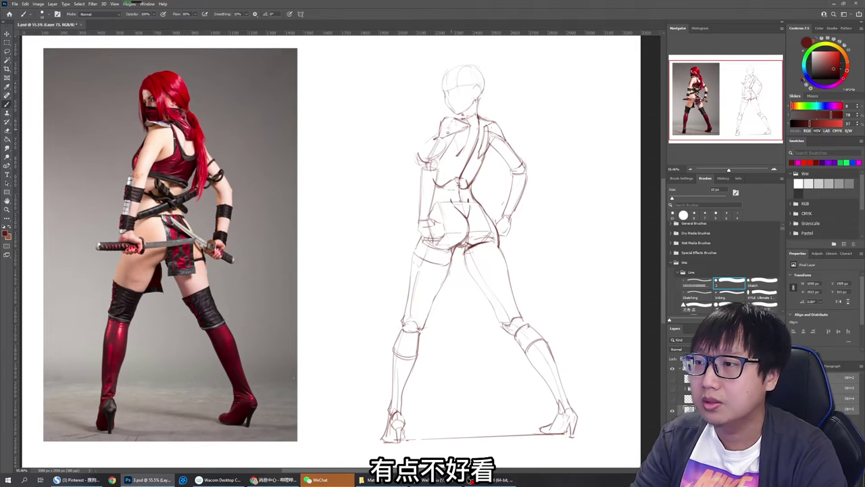
{"action": "key", "text": "e"}
{"action": "key", "text": "b"}
Lasso the head, raise it slightly to lengthen the neck and clear the selection
{"action": "key", "text": "l"}
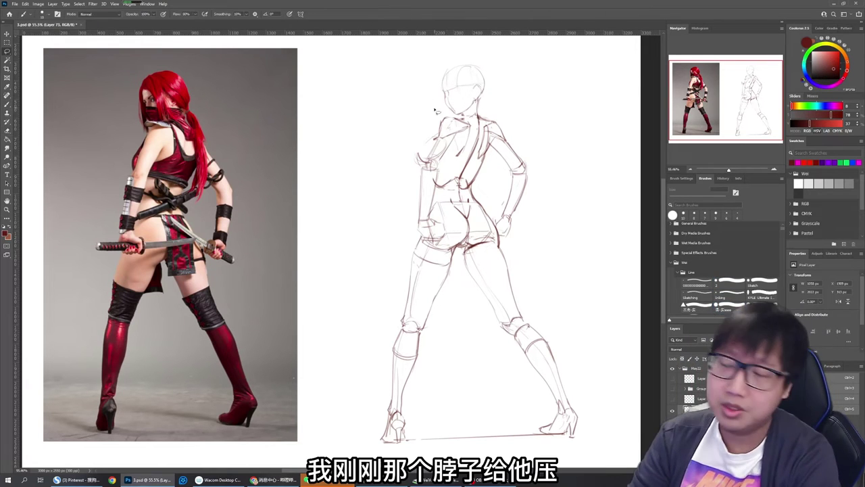
{"action": "mouse_move", "coordinate": [467, 120]}
{"action": "left_mouse_down"}
{"action": "mouse_move", "coordinate": [449, 121]}
{"action": "mouse_move", "coordinate": [493, 71]}
{"action": "mouse_move", "coordinate": [466, 119]}
{"action": "left_mouse_up"}
{"action": "left_click_drag", "start_coordinate": [477, 96], "coordinate": [478, 95]}
{"action": "key", "text": "ctrl+d"}
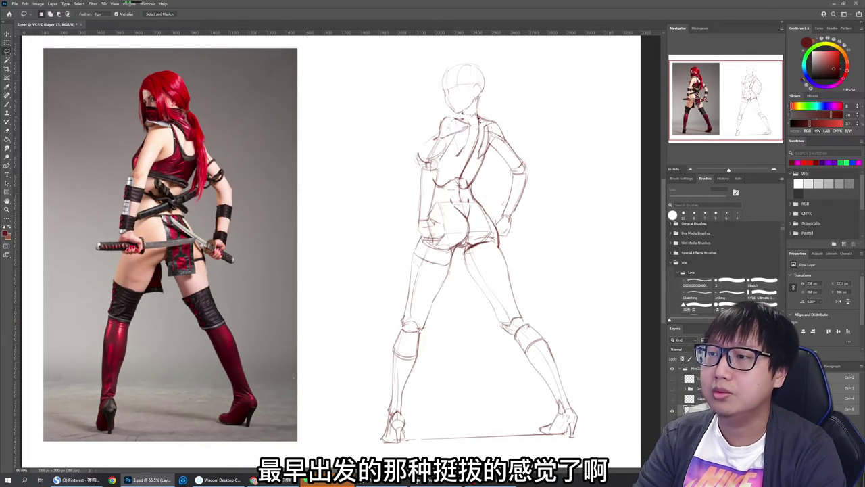
Clean up the neck and redraw the shoulder line from the left shoulder to the base of the neck
{"action": "key", "text": "b"}
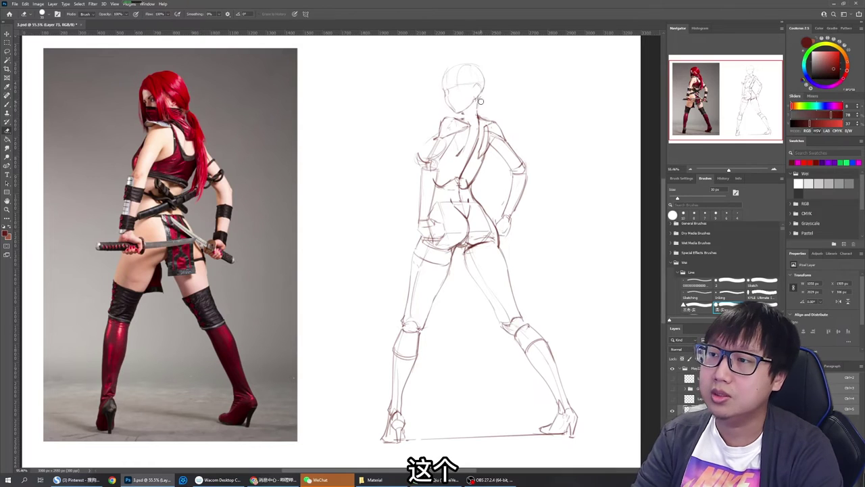
{"action": "key", "text": "b"}
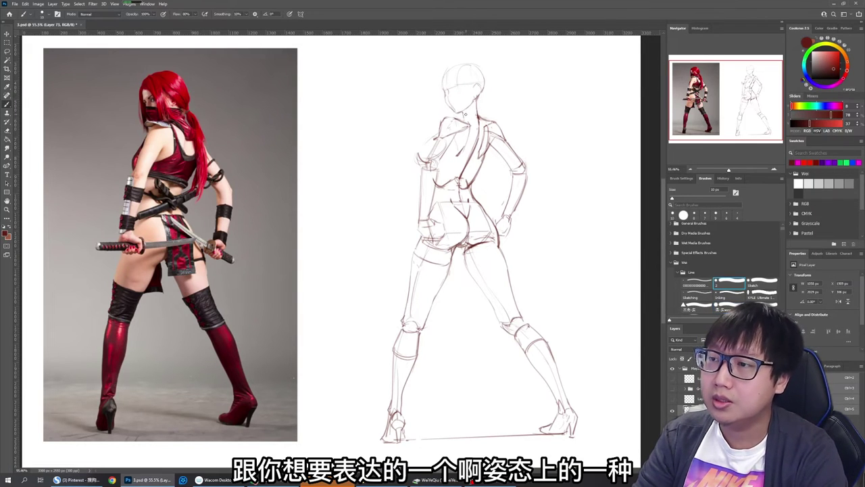
{"action": "left_click_drag", "start_coordinate": [450, 120], "coordinate": [470, 120]}
{"action": "key", "text": "e"}
{"action": "key", "text": "b"}
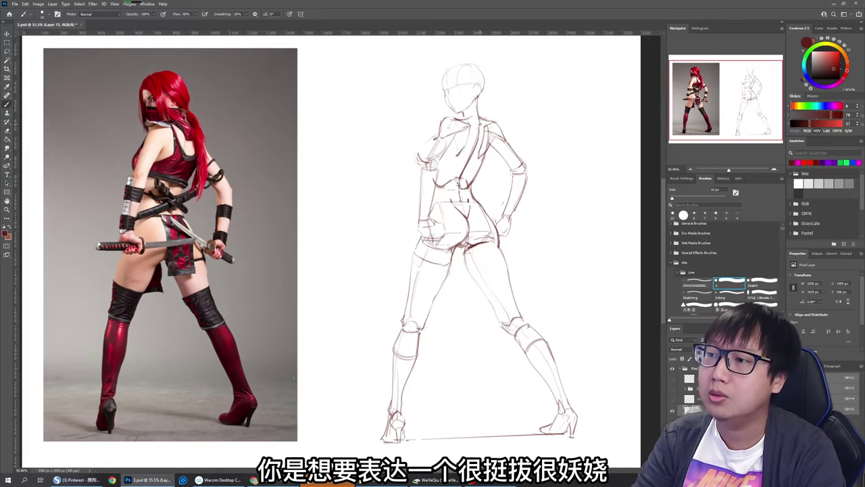
Clean up the right shoulder with the Eraser and redraw its contour from the base of the neck to the upper arm
{"action": "key", "text": "e"}
{"action": "key", "text": "b"}
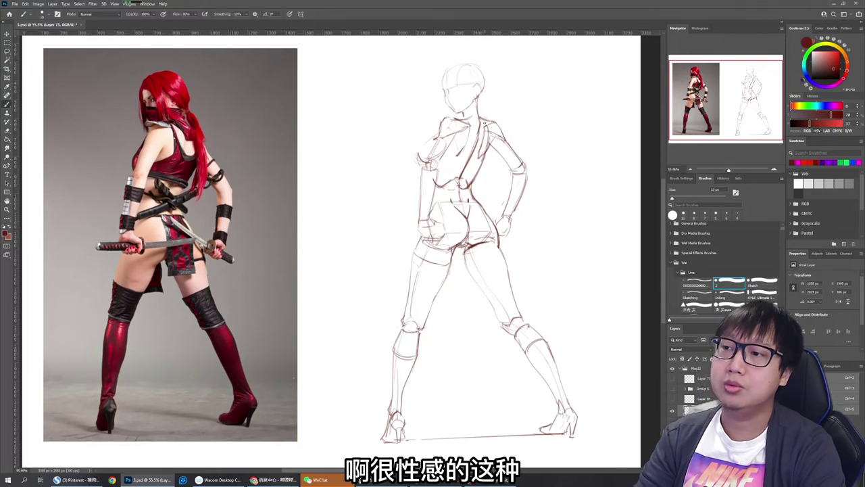
{"action": "key", "text": "e"}
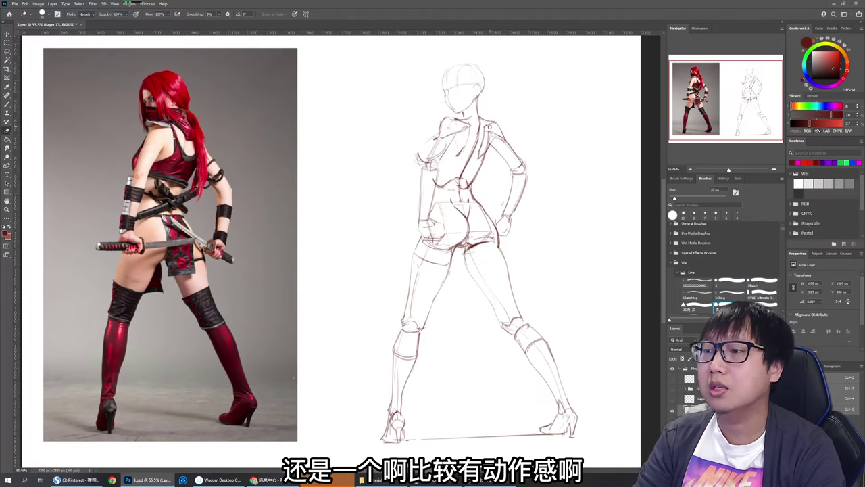
{"action": "key", "text": "b"}
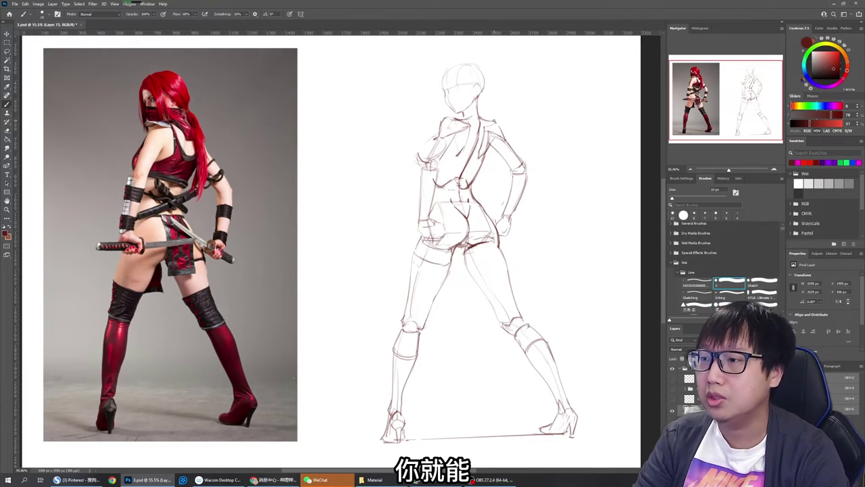
{"action": "key", "text": "e"}
{"action": "key", "text": "b"}
{"action": "mouse_move", "coordinate": [485, 127]}
{"action": "left_mouse_down"}
{"action": "mouse_move", "coordinate": [496, 123]}
{"action": "mouse_move", "coordinate": [507, 139]}
{"action": "left_mouse_up"}
{"action": "key", "text": "e"}
{"action": "key", "text": "b"}
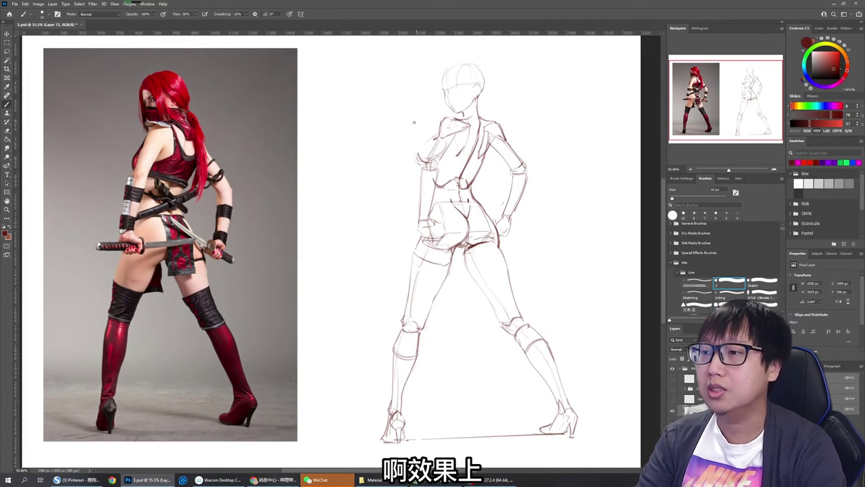
Strengthen the rounded chest outline and the left shoulder contour, trimming stray strokes around them with the Eraser
{"action": "key", "text": "bracketright"}
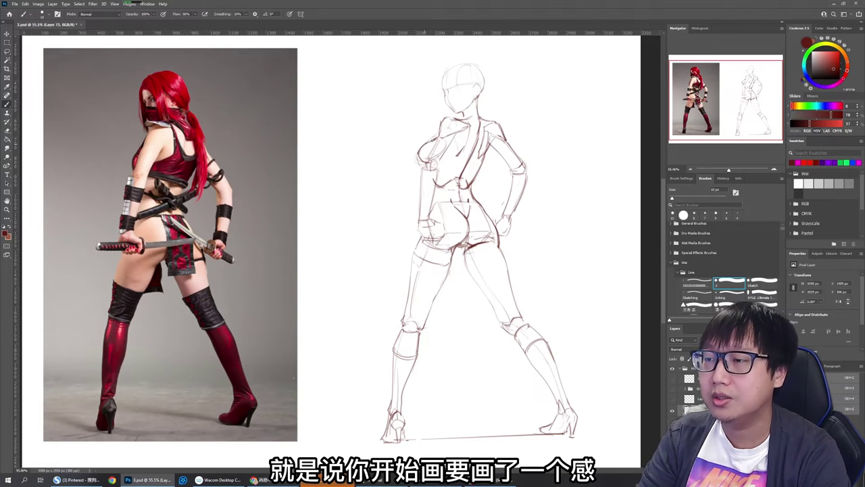
{"action": "key", "text": "bracketleft"}
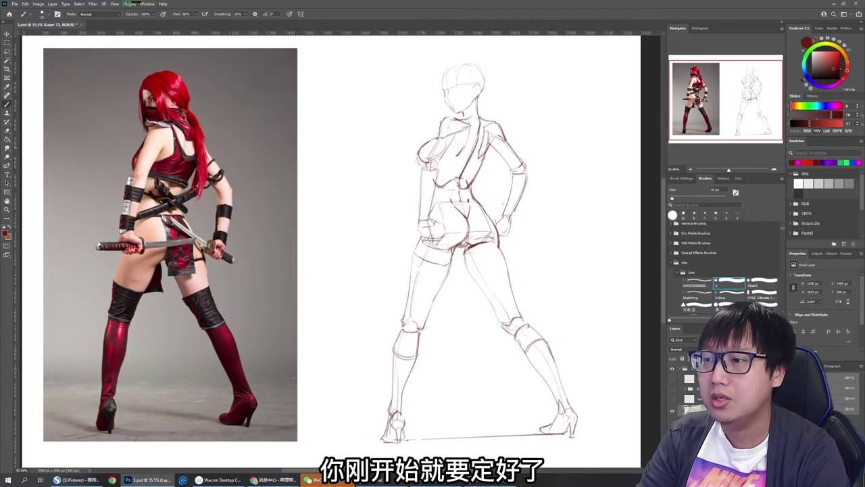
{"action": "key", "text": "bracketright"}
{"action": "key", "text": "e"}
{"action": "left_click_drag", "start_coordinate": [416, 156], "coordinate": [420, 165]}
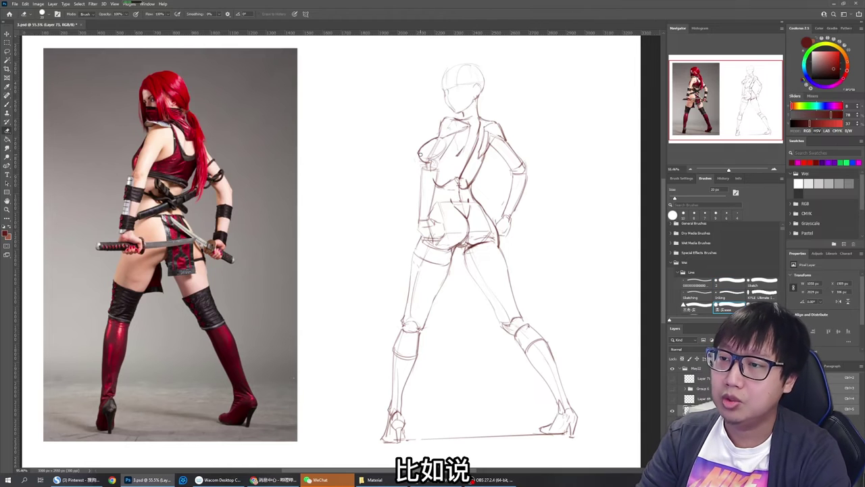
{"action": "key", "text": "b"}
{"action": "key", "text": "e"}
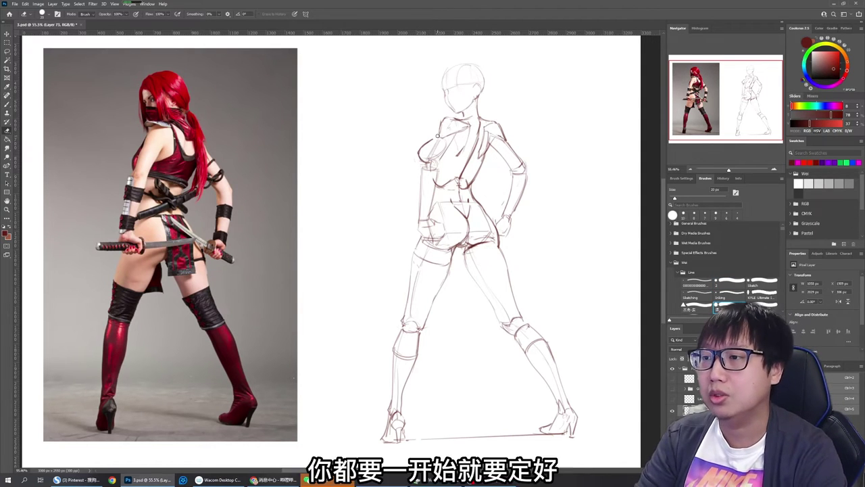
{"action": "key", "text": "b"}
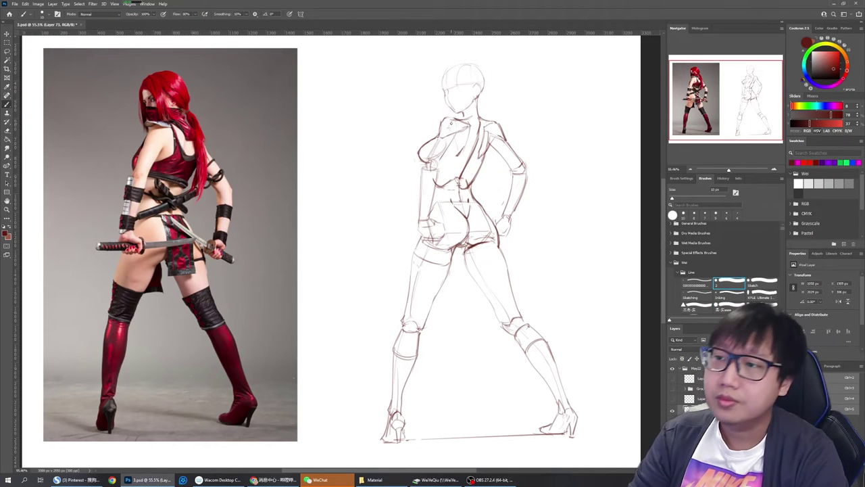
{"action": "left_click_drag", "start_coordinate": [447, 118], "coordinate": [440, 133]}
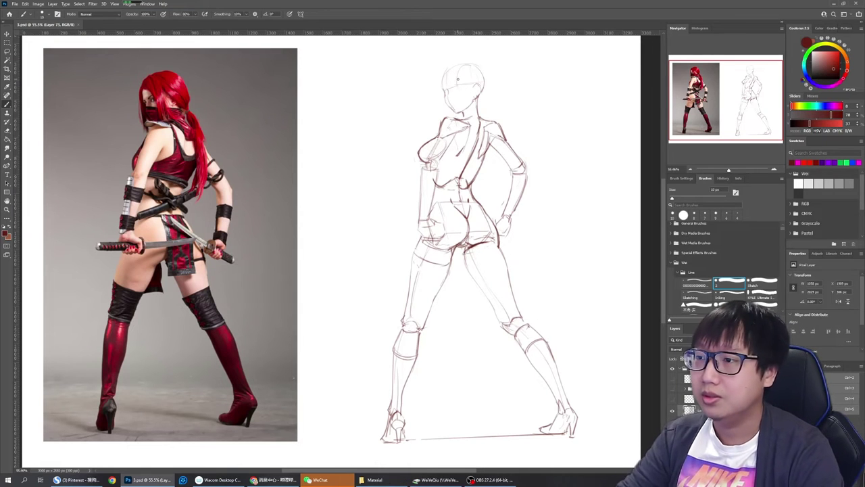
Sketch the eyebrows and both eyes on the face with a smaller brush, erasing the guide lines around them
{"action": "scroll", "coordinate": [461, 95], "scroll_direction": "up", "scroll_amount": 6}
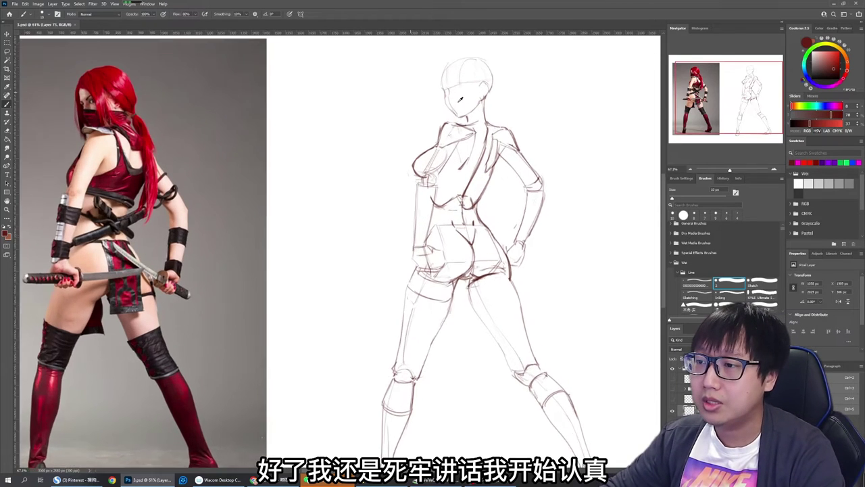
{"action": "scroll", "coordinate": [497, 112], "scroll_direction": "down", "scroll_amount": 4}
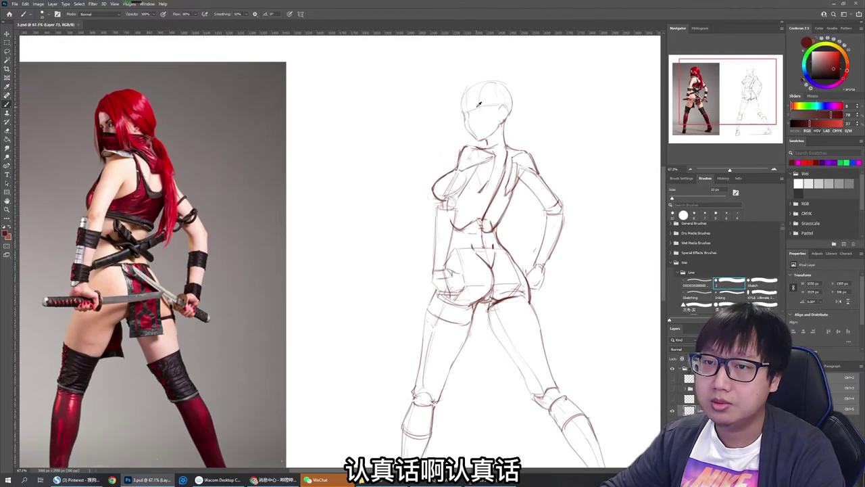
{"action": "scroll", "coordinate": [479, 103], "scroll_direction": "up", "scroll_amount": 2}
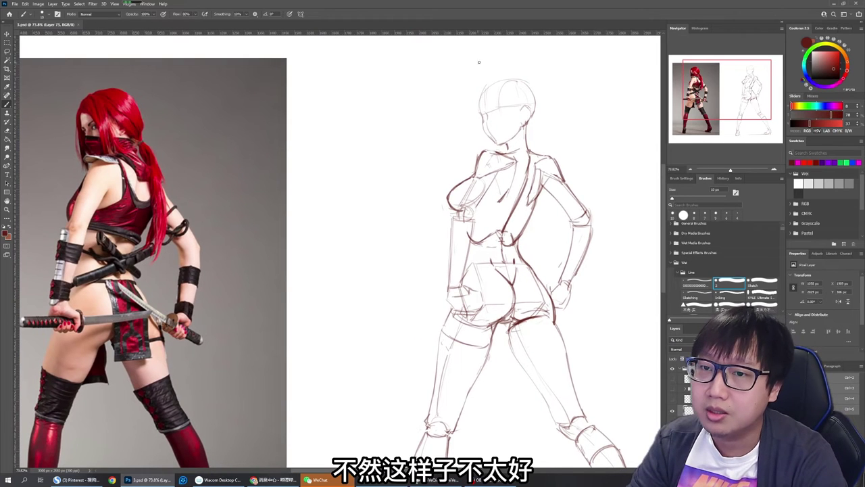
{"action": "key", "text": "["}
{"action": "left_click_drag", "start_coordinate": [482, 112], "coordinate": [481, 117]}
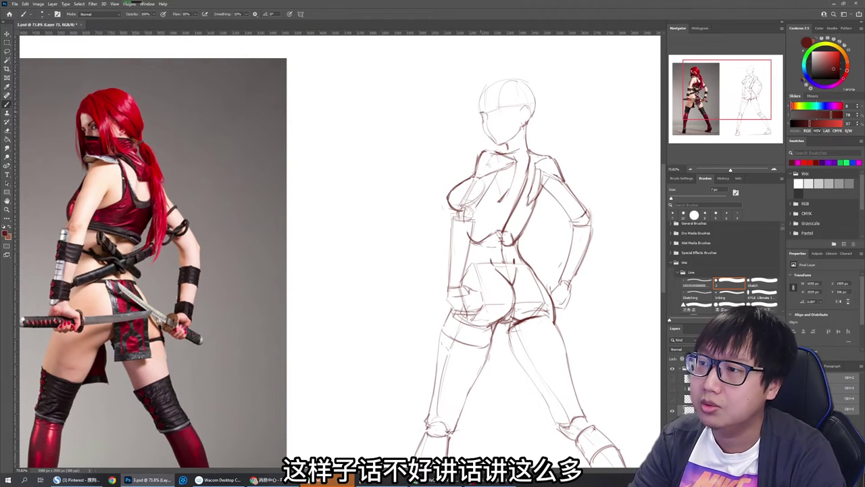
{"action": "key", "text": "period"}
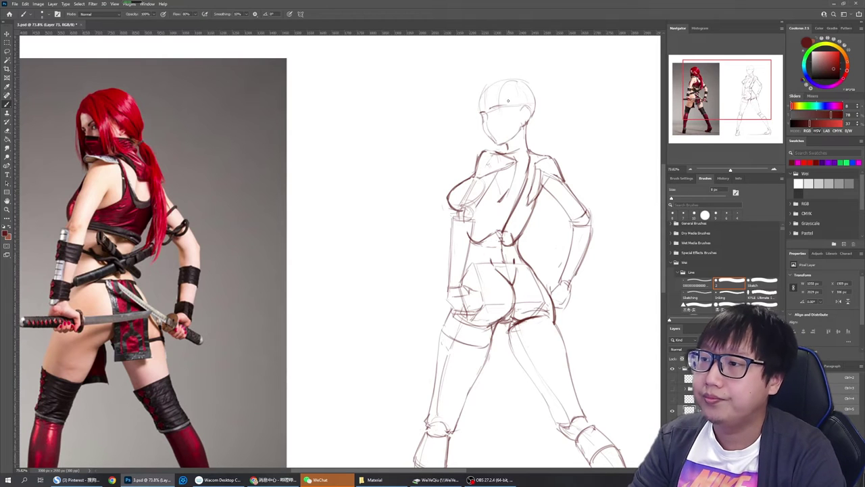
{"action": "key", "text": "e"}
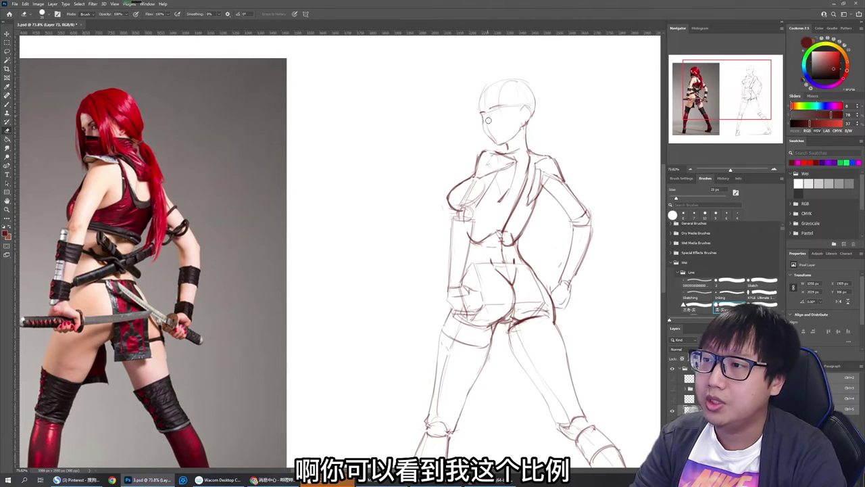
{"action": "key", "text": "b"}
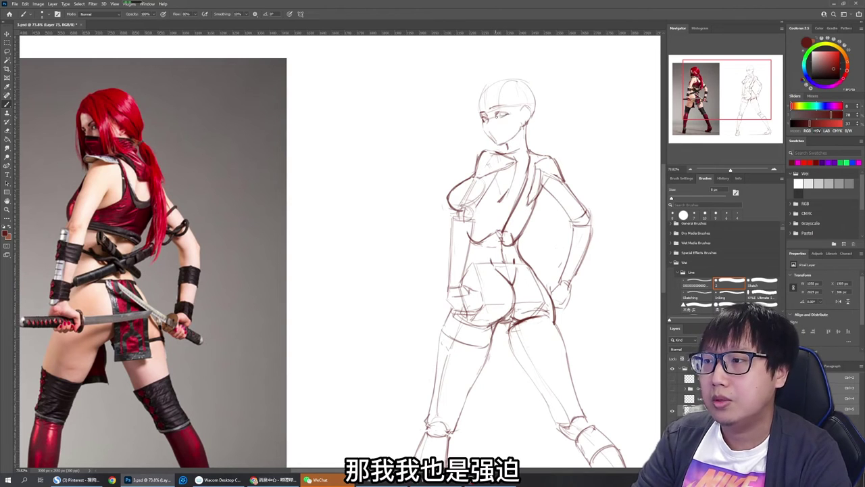
Sketch the nose and clean up the facial guide lines and cheek contour with the Eraser
{"action": "key", "text": "e"}
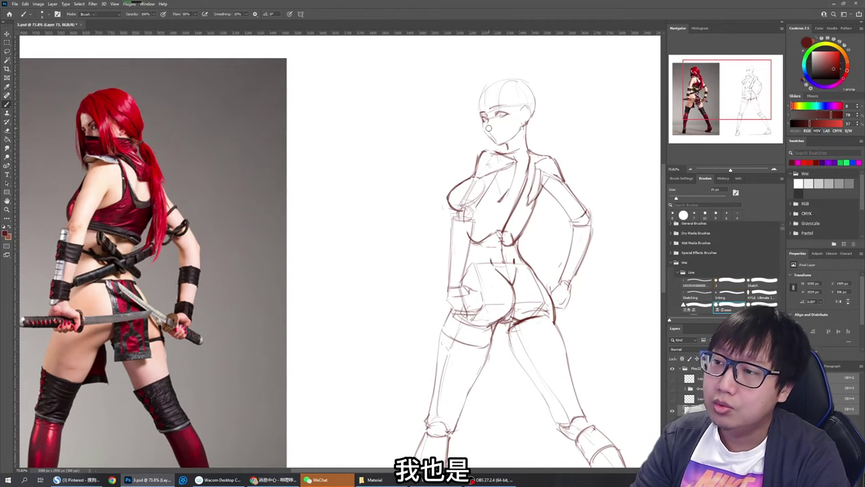
{"action": "key", "text": "b"}
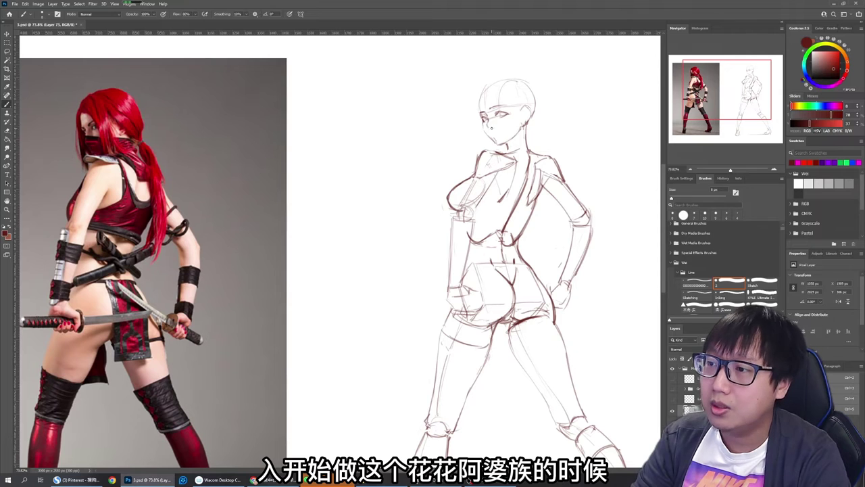
{"action": "key", "text": "e"}
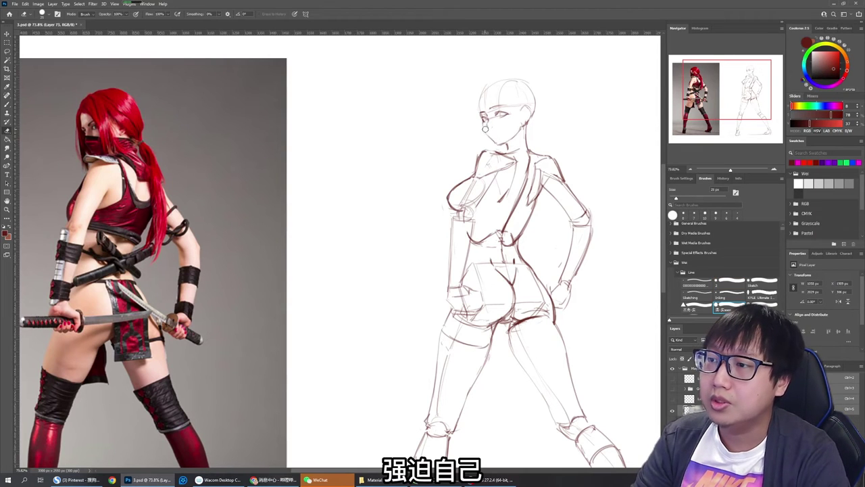
{"action": "key", "text": "b"}
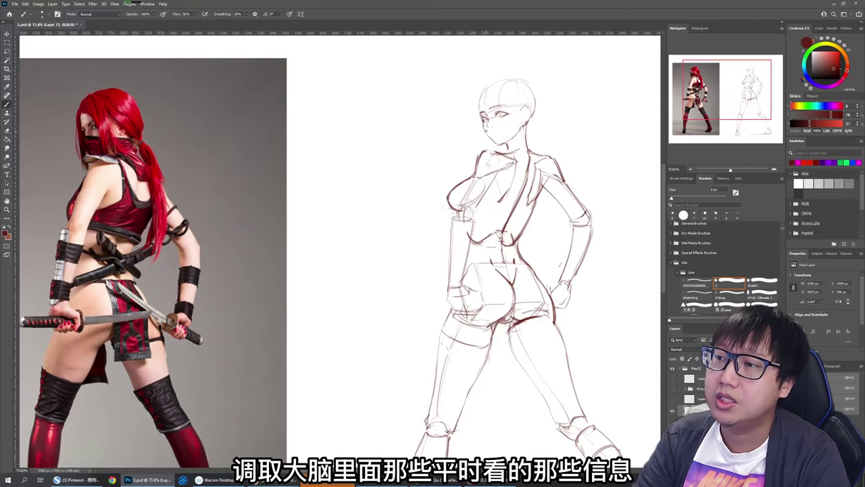
{"action": "key", "text": "e"}
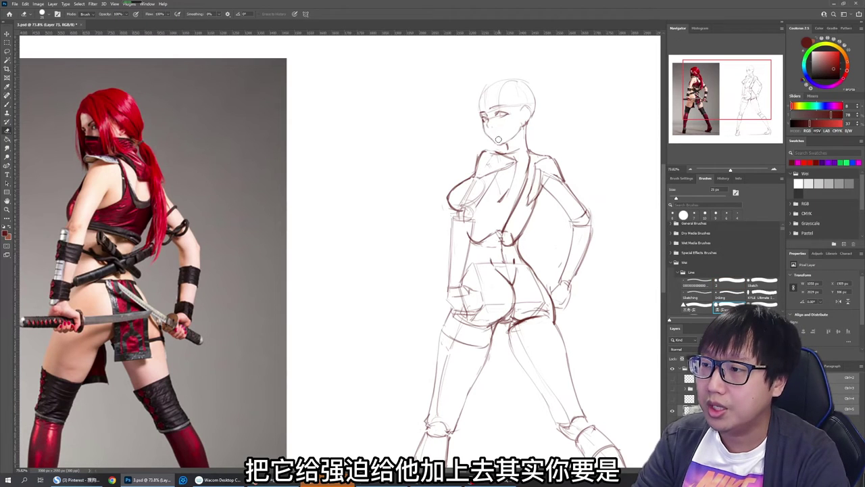
Draw the mask's upper edge across the face, detail the ear and save the file
{"action": "key", "text": "b"}
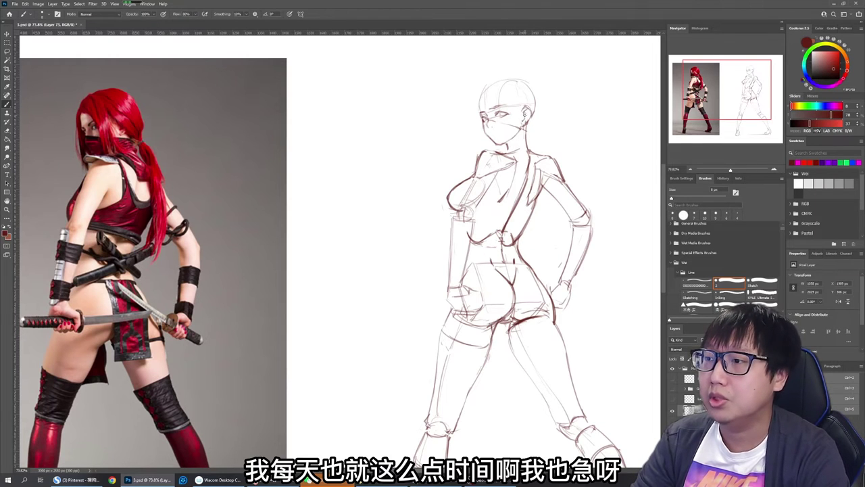
{"action": "key", "text": "e"}
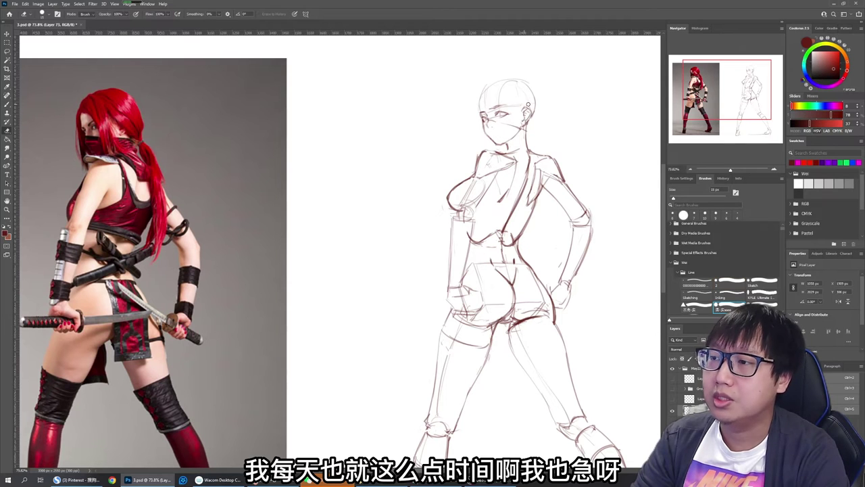
{"action": "key", "text": "b"}
{"action": "key", "text": "e"}
{"action": "key", "text": "b"}
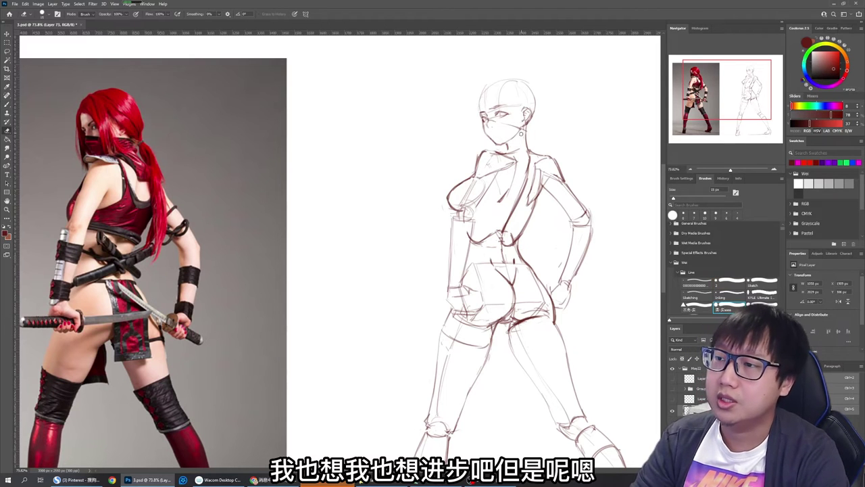
{"action": "key", "text": "ctrl+s"}
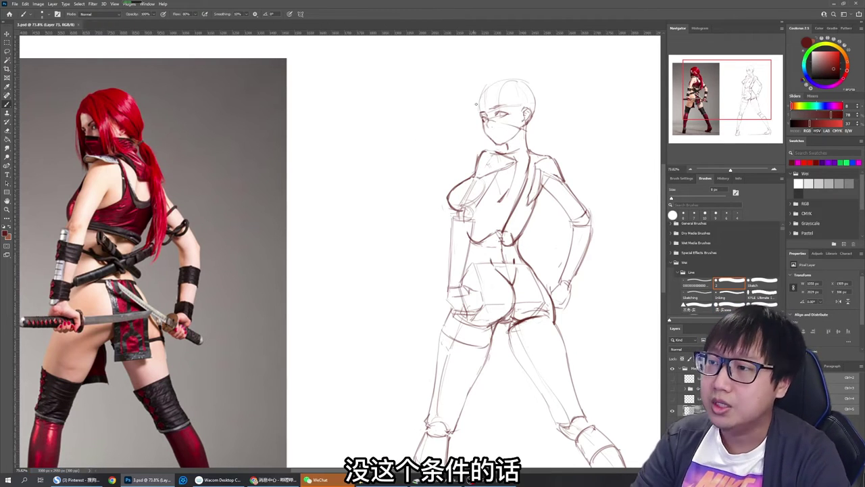
Clean up the skull's construction lines and darken the line of the neck beneath the chin
{"action": "key", "text": "e"}
{"action": "key", "text": "bracketleft"}
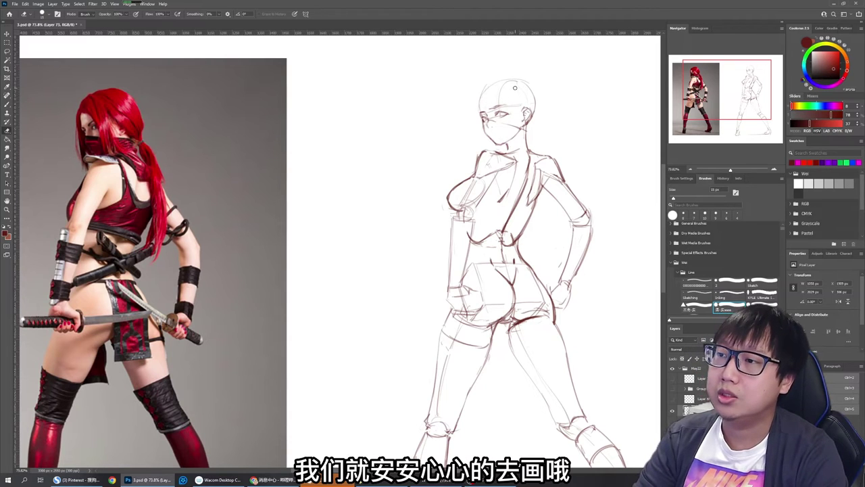
{"action": "key", "text": "b"}
{"action": "key", "text": "e"}
{"action": "key", "text": "b"}
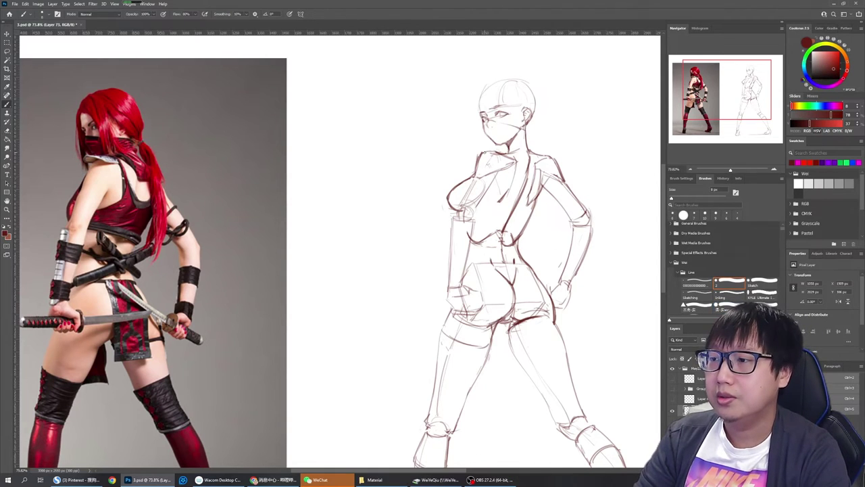
Clean up the neck and shoulder lines of the figure with alternating Eraser and Brush strokes
{"action": "scroll", "coordinate": [495, 153], "scroll_direction": "down", "scroll_amount": 3}
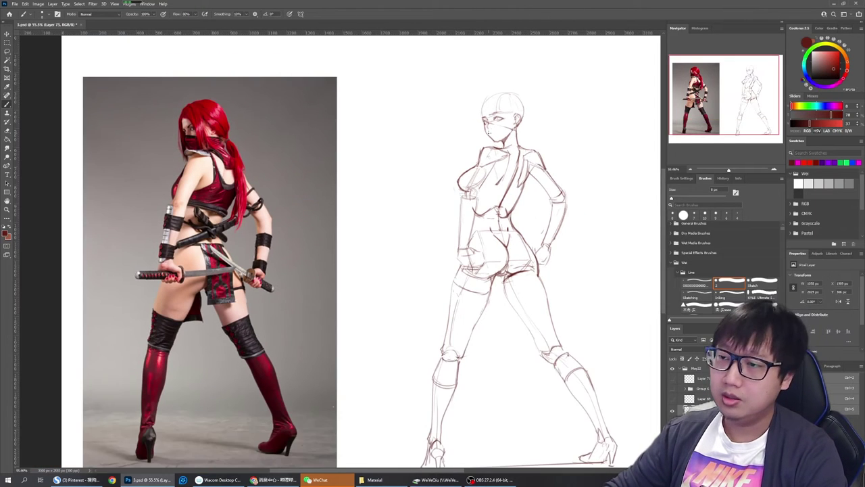
{"action": "left_click_drag", "start_coordinate": [490, 175], "coordinate": [451, 139]}
{"action": "scroll", "coordinate": [450, 153], "scroll_direction": "up", "scroll_amount": 1}
{"action": "left_click_drag", "start_coordinate": [460, 178], "coordinate": [448, 167]}
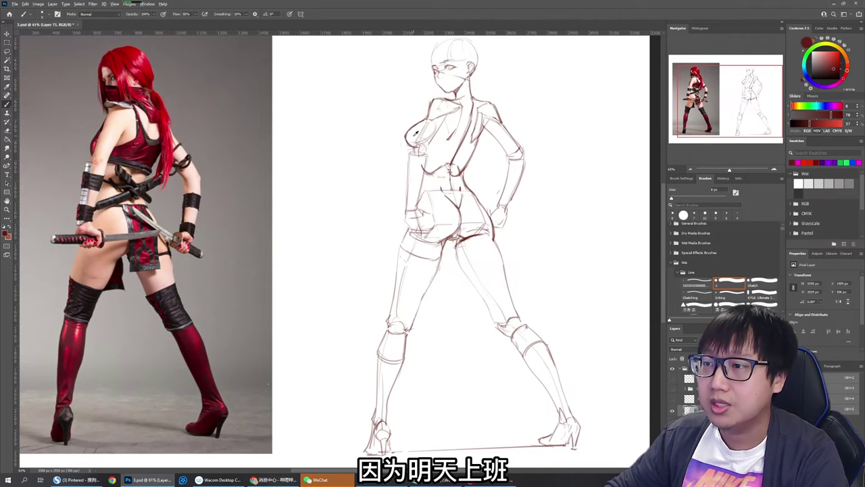
{"action": "scroll", "coordinate": [414, 135], "scroll_direction": "down", "scroll_amount": 1}
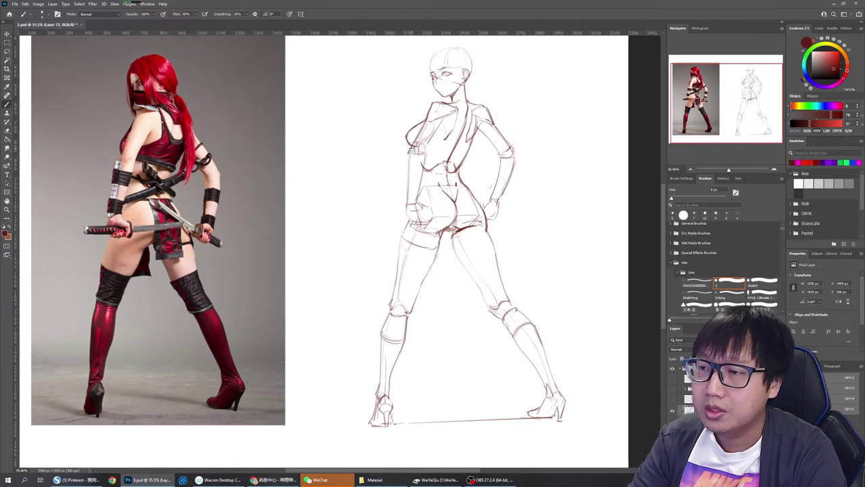
{"action": "key", "text": "e"}
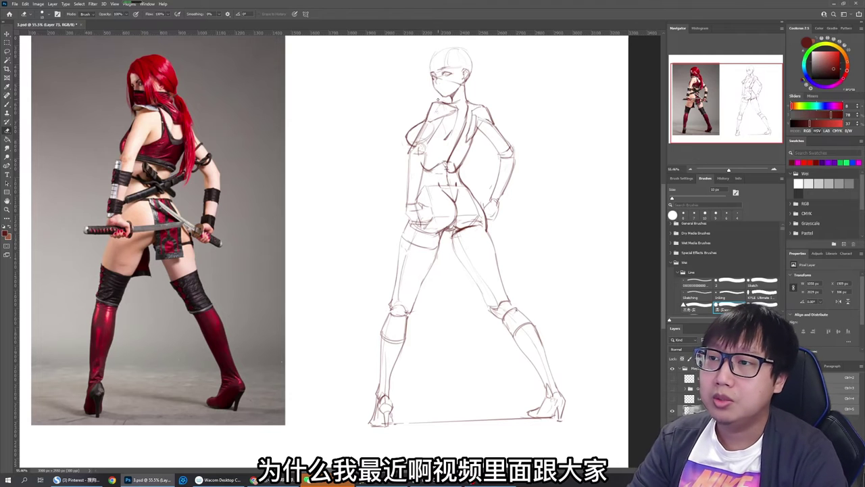
{"action": "key", "text": "b"}
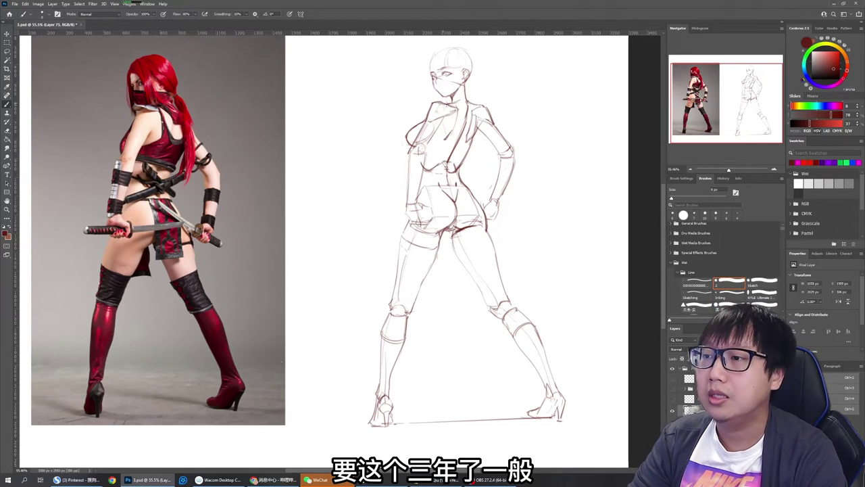
{"action": "key", "text": "e"}
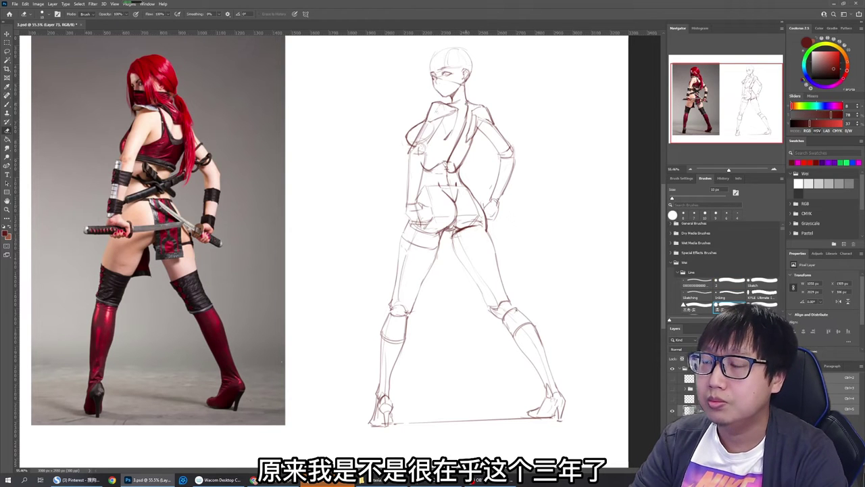
{"action": "key", "text": "b"}
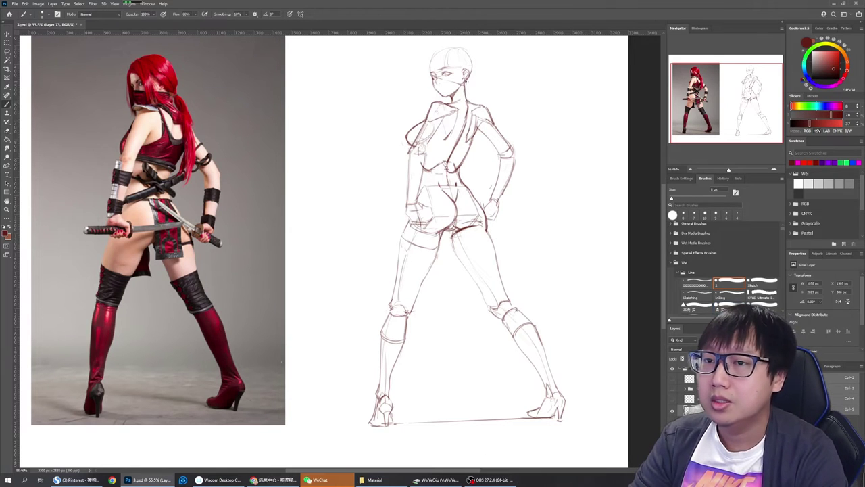
{"action": "key", "text": "e"}
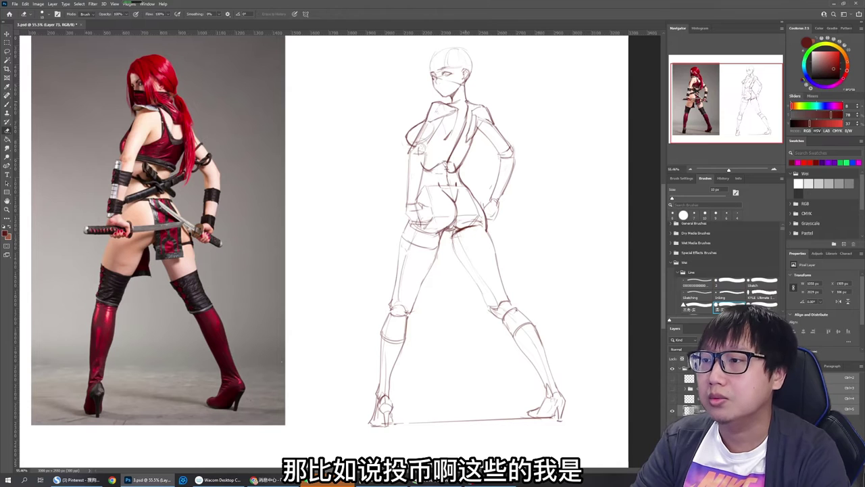
{"action": "key", "text": "b"}
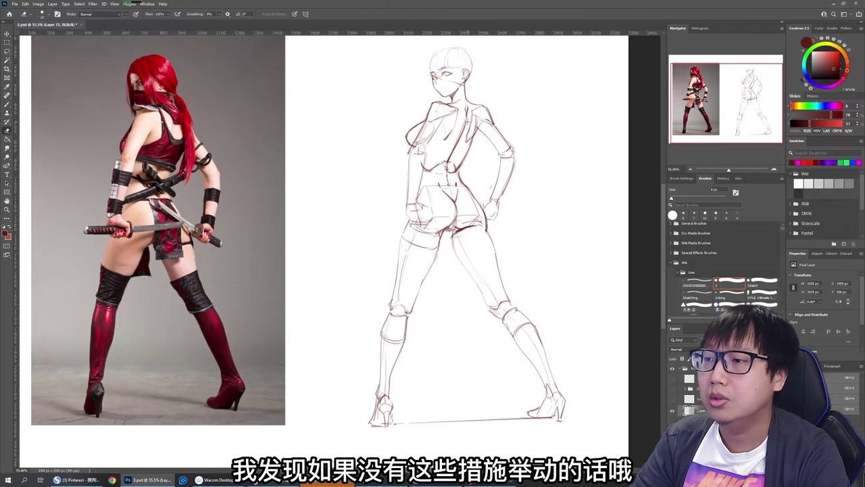
Redraw the neck-to-back line and the shoulder-blade lines on the upper back, erasing stray strokes around them
{"action": "left_click_drag", "start_coordinate": [456, 108], "coordinate": [457, 116]}
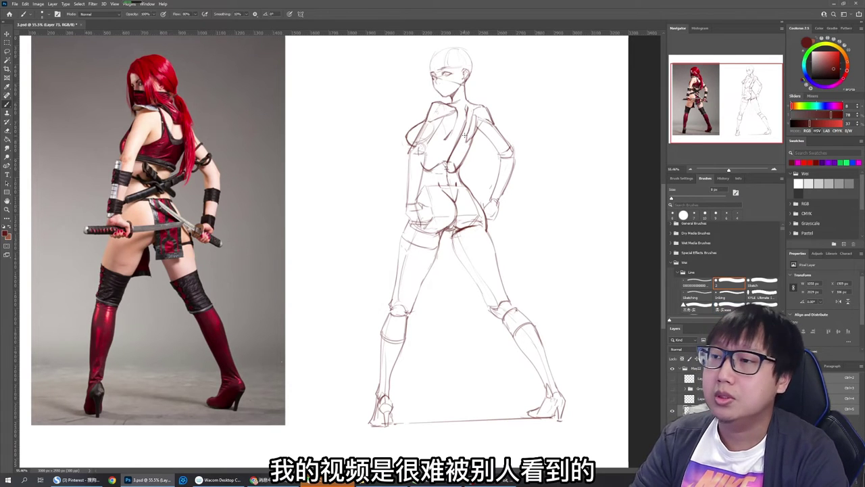
{"action": "key", "text": "e"}
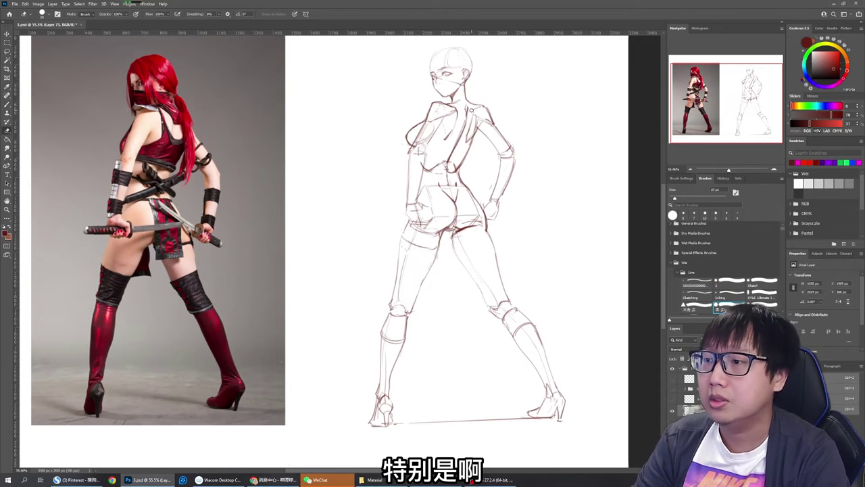
{"action": "key", "text": "comma"}
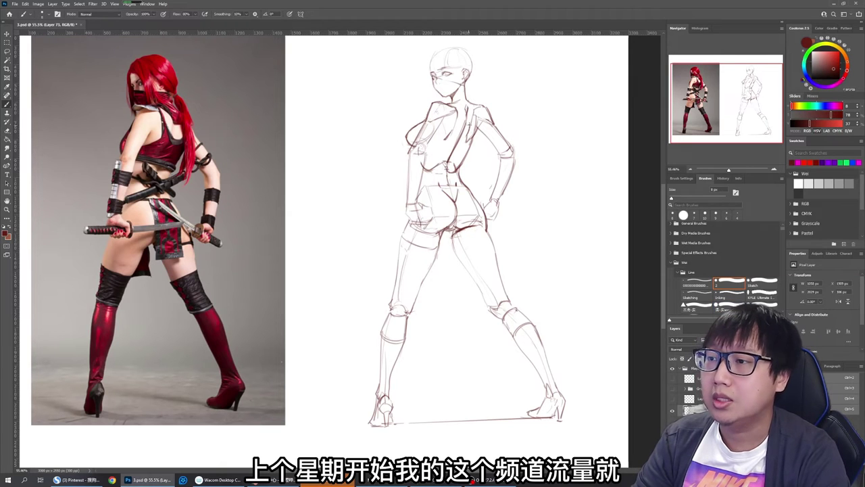
{"action": "key", "text": "e"}
{"action": "left_click_drag", "start_coordinate": [467, 132], "coordinate": [469, 140]}
{"action": "key", "text": "b"}
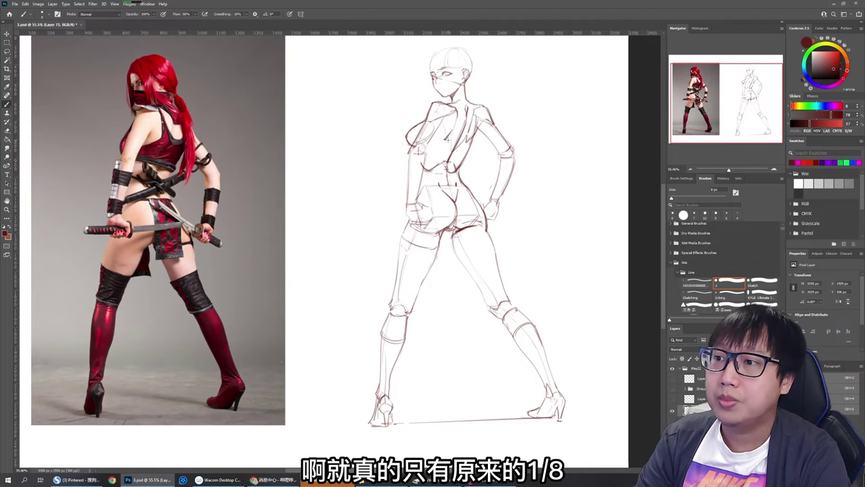
{"action": "key", "text": "period"}
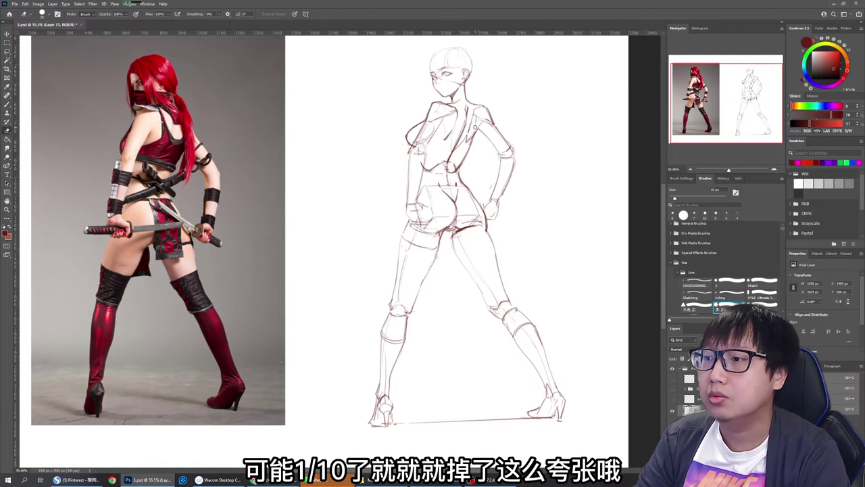
{"action": "key", "text": "comma"}
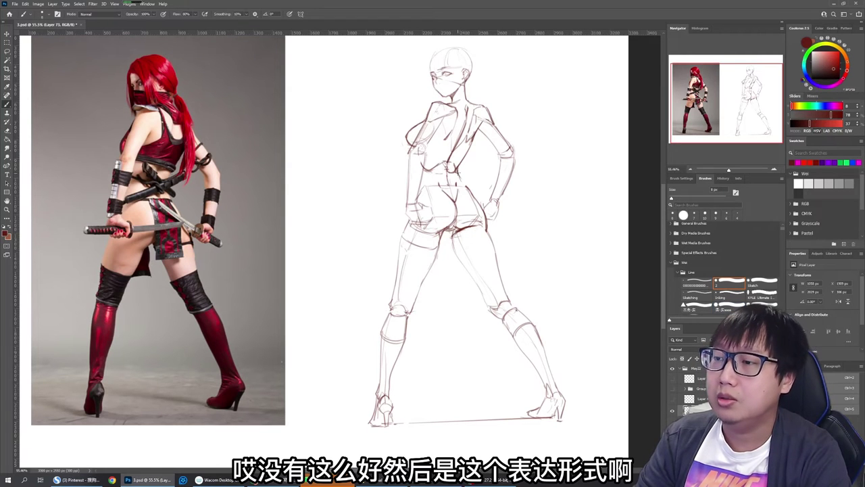
Refine the contour from the waist into the hip on the side of the bent arm, erasing overlapping lines
{"action": "key", "text": "e"}
{"action": "left_click_drag", "start_coordinate": [466, 184], "coordinate": [470, 189]}
{"action": "key", "text": "b"}
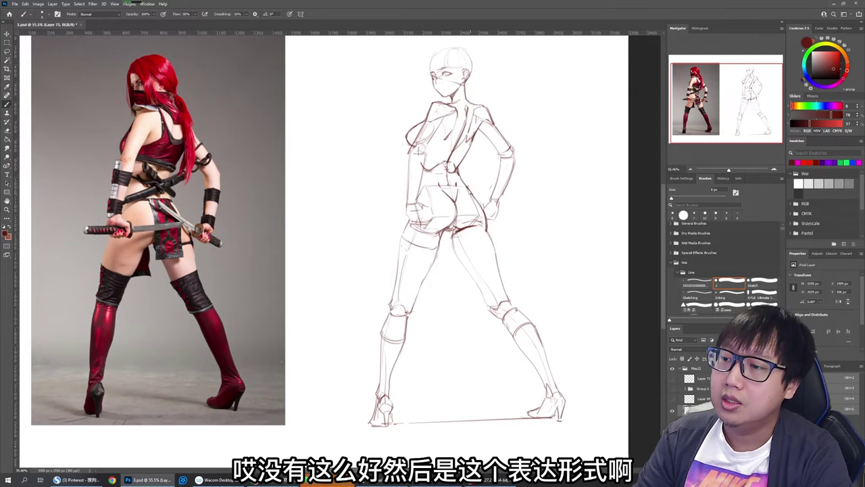
{"action": "key", "text": "e"}
{"action": "key", "text": "comma"}
{"action": "key", "text": "comma"}
{"action": "key", "text": "comma"}
{"action": "key", "text": "comma"}
{"action": "key", "text": "comma"}
{"action": "key", "text": "comma"}
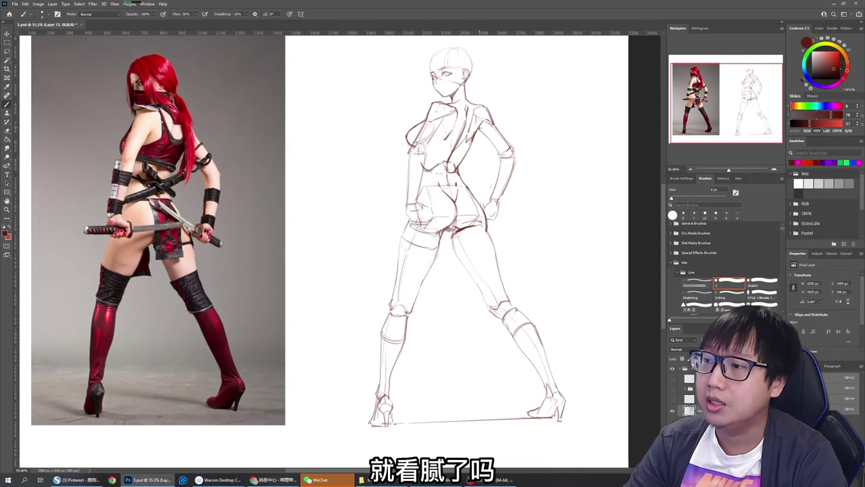
Erase the joint construction lines at the bent arm's elbow and tidy the elbow contour with the Brush
{"action": "key", "text": "period"}
{"action": "key", "text": "period"}
{"action": "key", "text": "period"}
{"action": "key", "text": "period"}
{"action": "key", "text": "period"}
{"action": "key", "text": "period"}
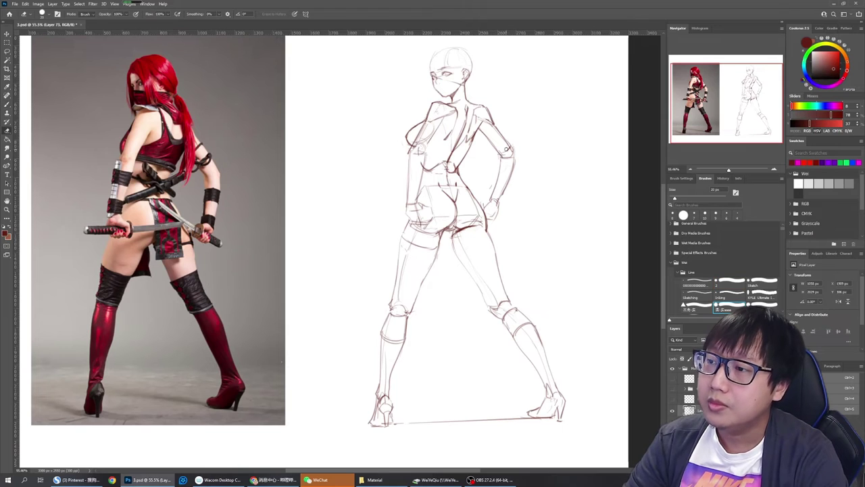
{"action": "key", "text": "comma"}
{"action": "key", "text": "comma"}
{"action": "key", "text": "comma"}
{"action": "key", "text": "comma"}
{"action": "key", "text": "comma"}
{"action": "key", "text": "comma"}
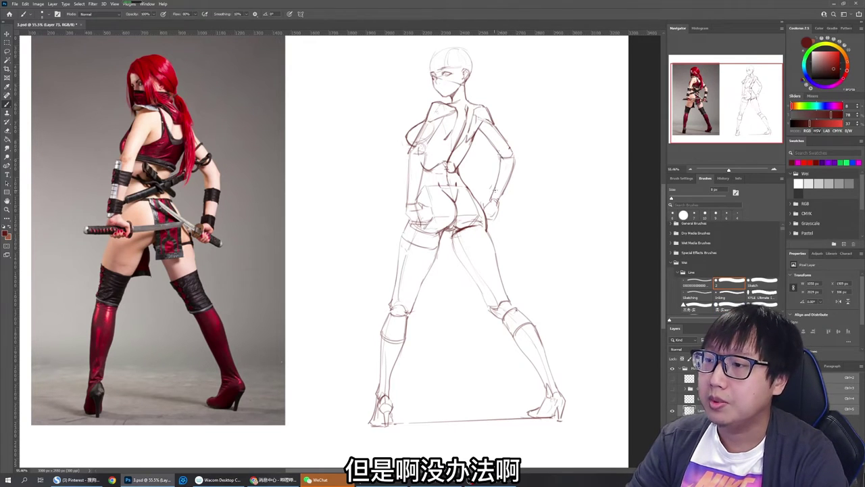
Erase the rough contour and wrist construction lines of the bent arm, lightening its forearm for redrawing
{"action": "key", "text": "period"}
{"action": "key", "text": "period"}
{"action": "key", "text": "period"}
{"action": "key", "text": "period"}
{"action": "key", "text": "period"}
{"action": "key", "text": "period"}
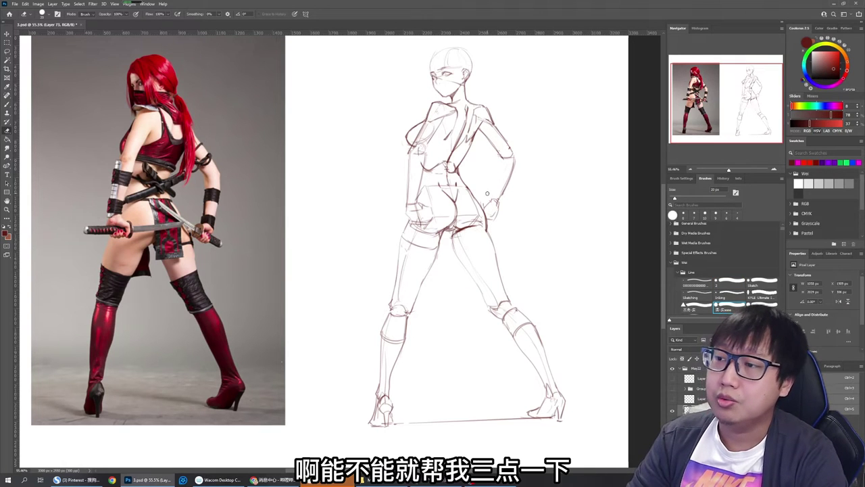
{"action": "key", "text": "comma"}
{"action": "key", "text": "comma"}
{"action": "key", "text": "comma"}
{"action": "key", "text": "comma"}
{"action": "key", "text": "comma"}
{"action": "key", "text": "comma"}
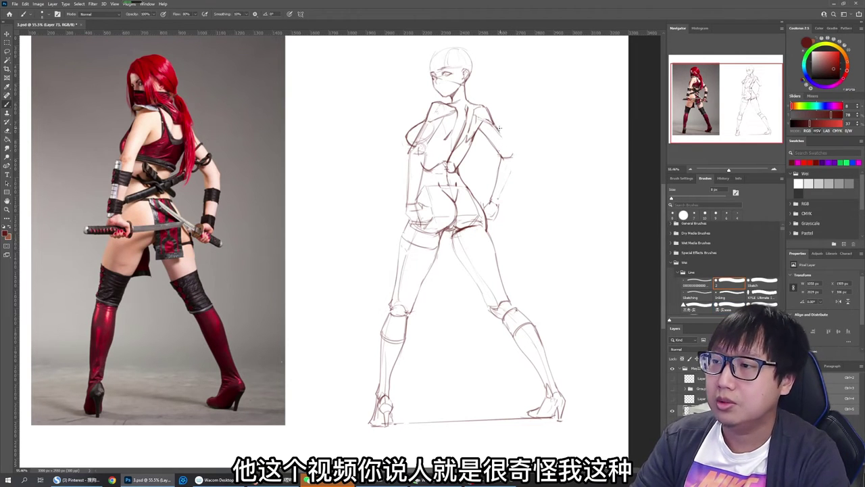
Redraw the bent arm's outer contour from the upper arm over the elbow and down the forearm
{"action": "left_click_drag", "start_coordinate": [499, 129], "coordinate": [514, 156]}
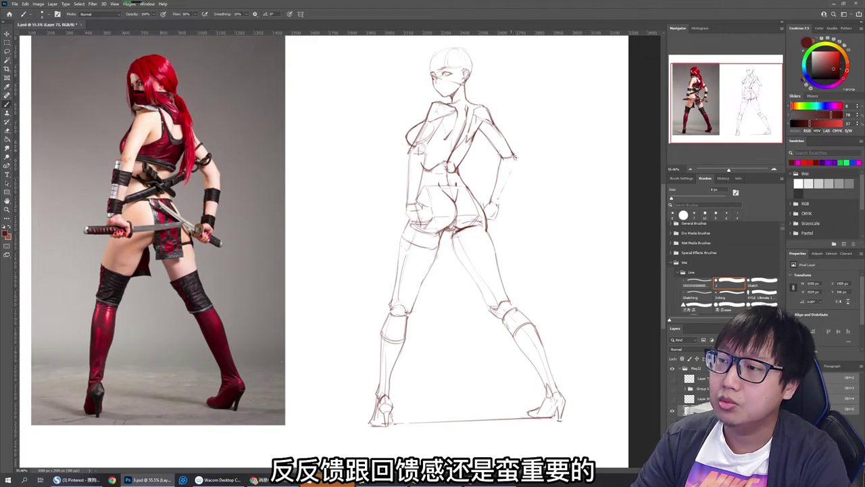
{"action": "key", "text": "e"}
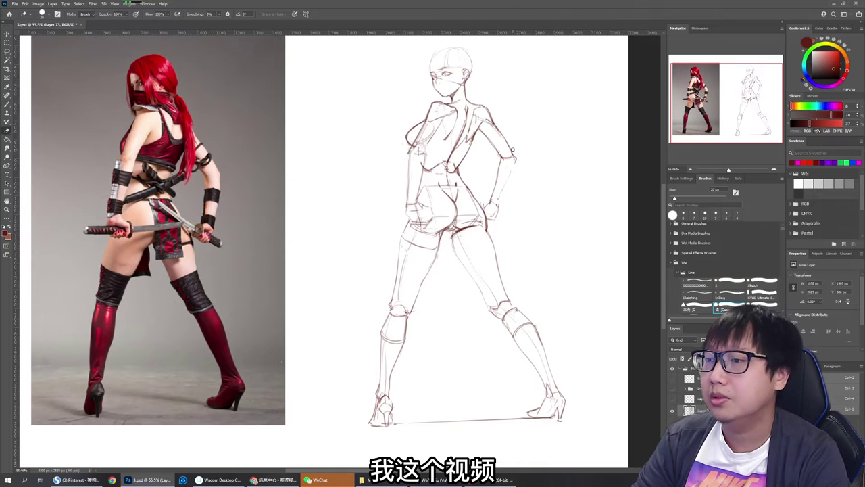
{"action": "key", "text": "b"}
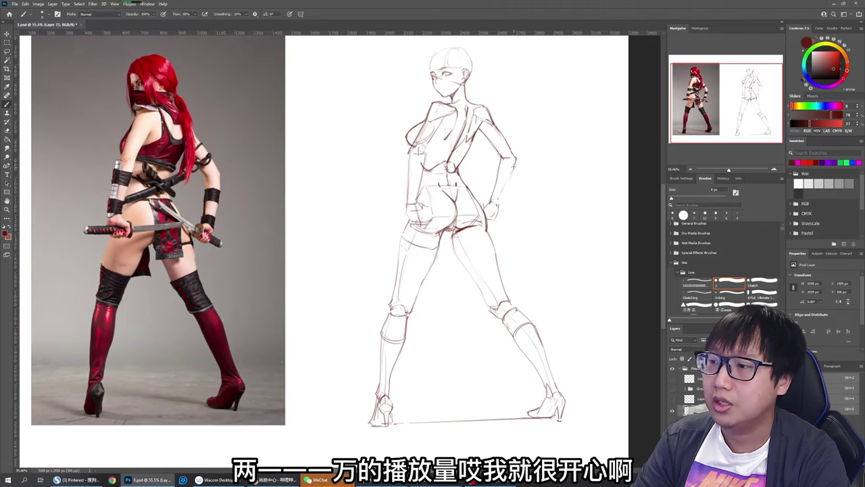
{"action": "left_click_drag", "start_coordinate": [514, 161], "coordinate": [498, 204]}
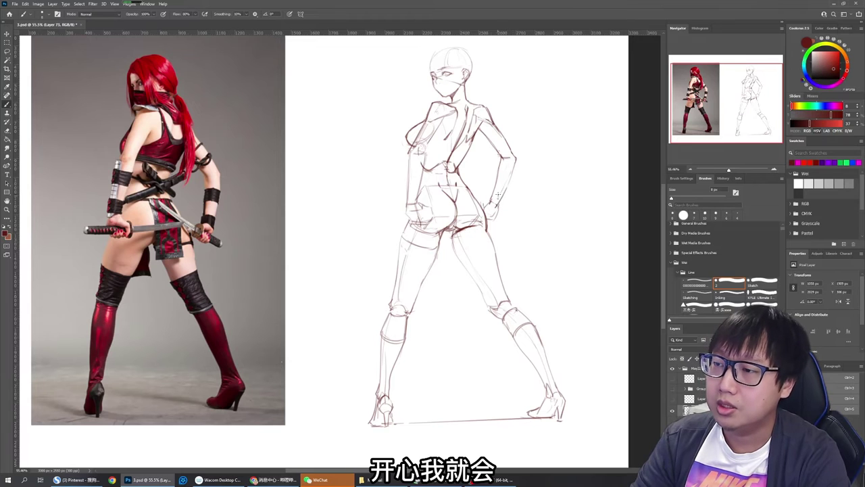
{"action": "key", "text": "e"}
{"action": "key", "text": "b"}
{"action": "key", "text": "period"}
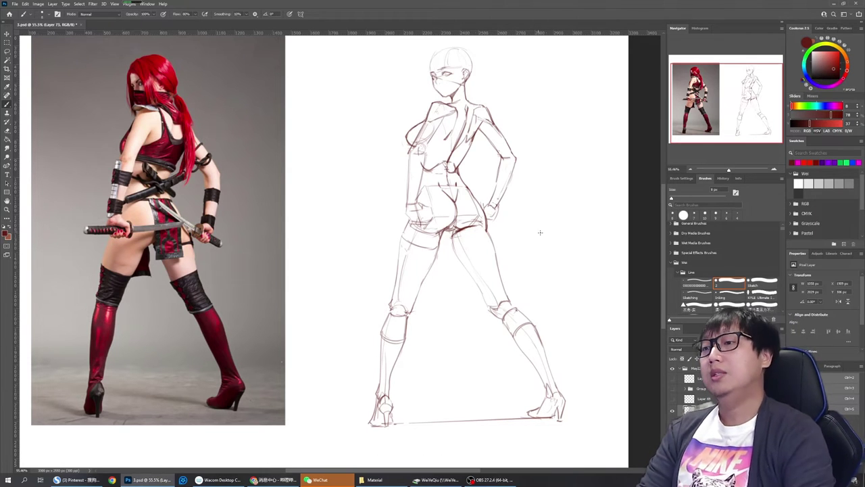
Redraw the bent arm's inner forearm line down to the wrist and clean up the hand on the hip
{"action": "key", "text": "e"}
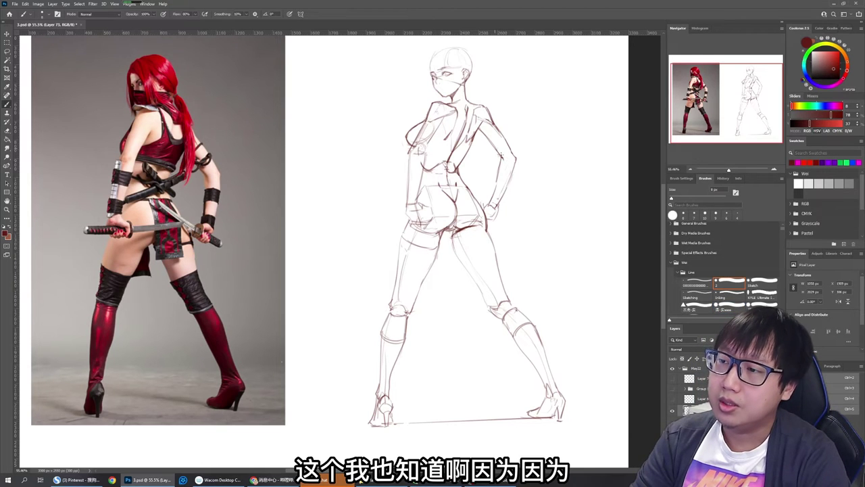
{"action": "key", "text": "b"}
{"action": "key", "text": "b"}
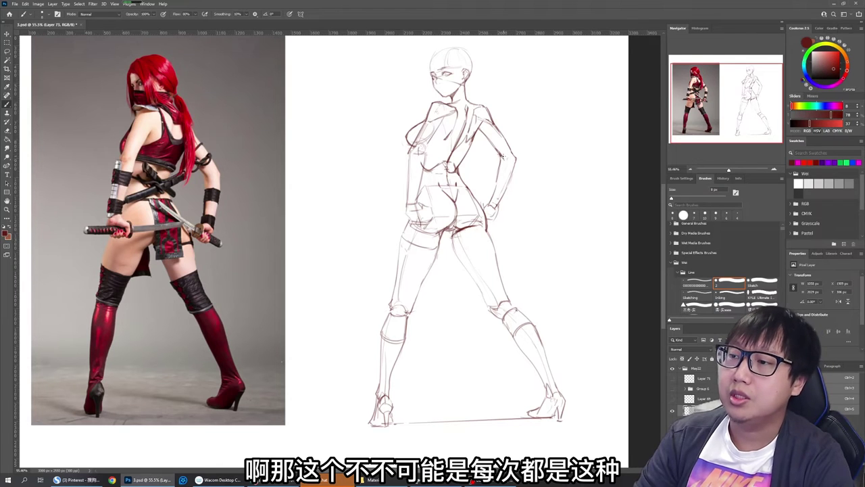
{"action": "key", "text": "ctrl+z"}
{"action": "left_click_drag", "start_coordinate": [500, 170], "coordinate": [492, 191]}
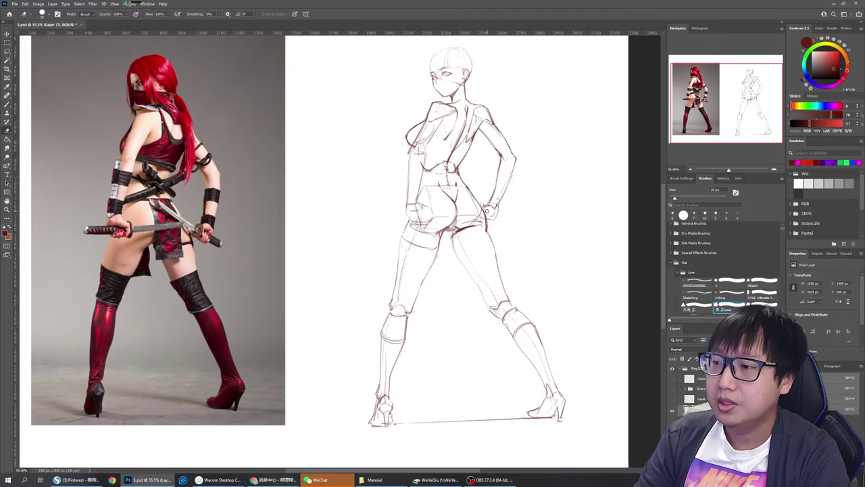
{"action": "key", "text": "e"}
{"action": "key", "text": "b"}
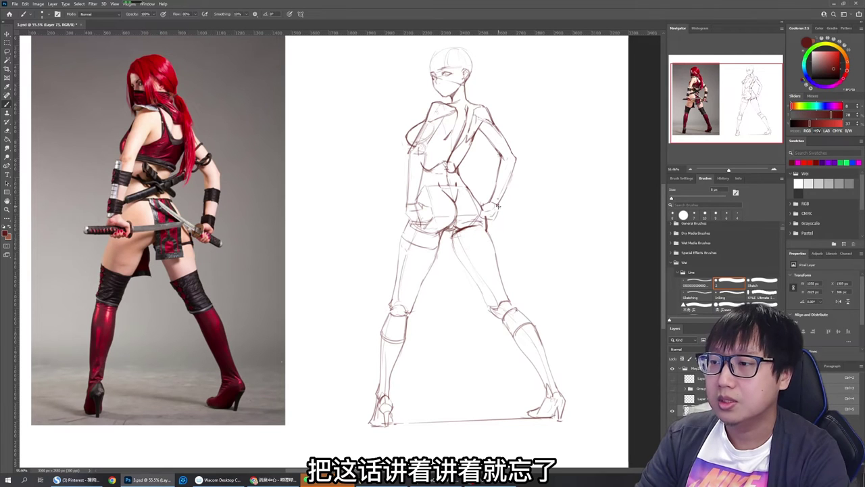
Darken the bent arm's outer forearm line down to the wrist, clean up its edges and save the file
{"action": "key", "text": "e"}
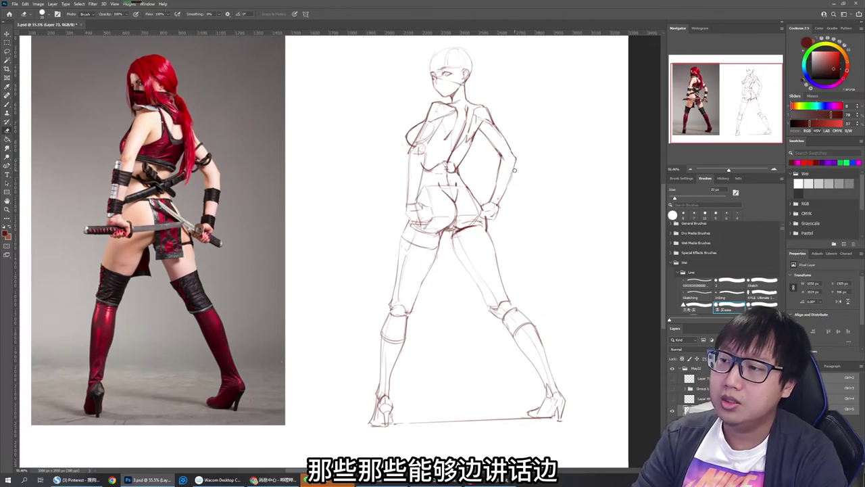
{"action": "key", "text": "b"}
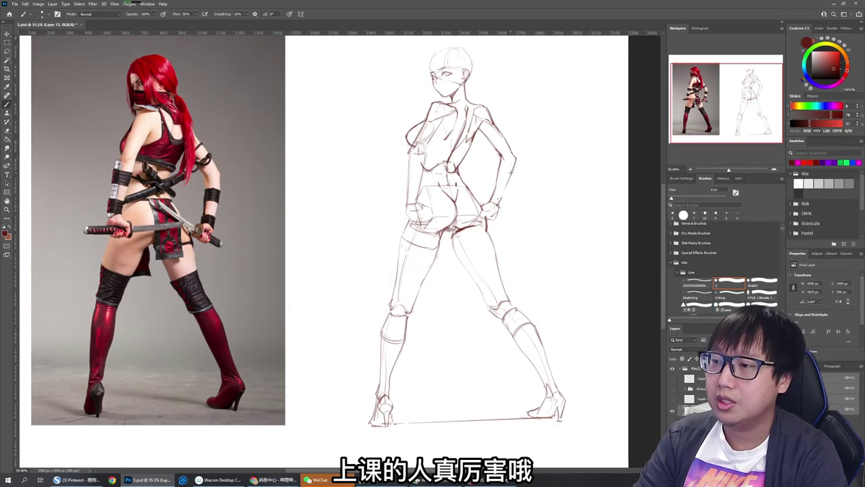
{"action": "left_click_drag", "start_coordinate": [516, 170], "coordinate": [500, 201]}
{"action": "key", "text": "e"}
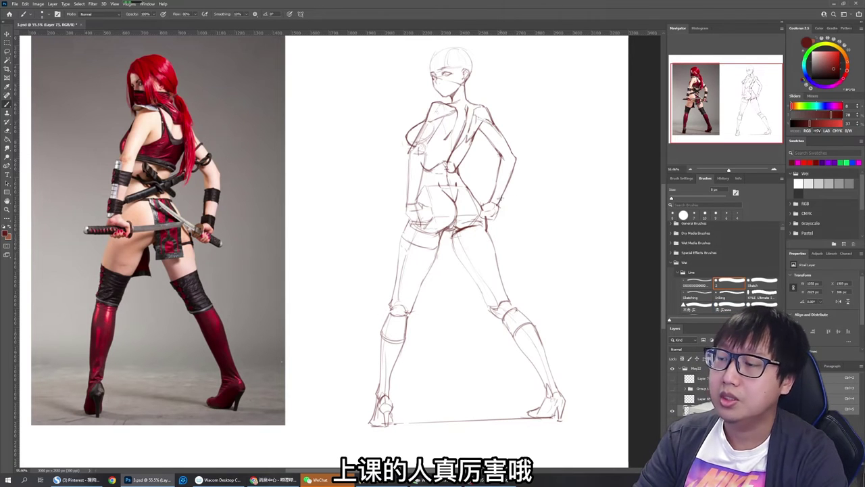
{"action": "key", "text": "b"}
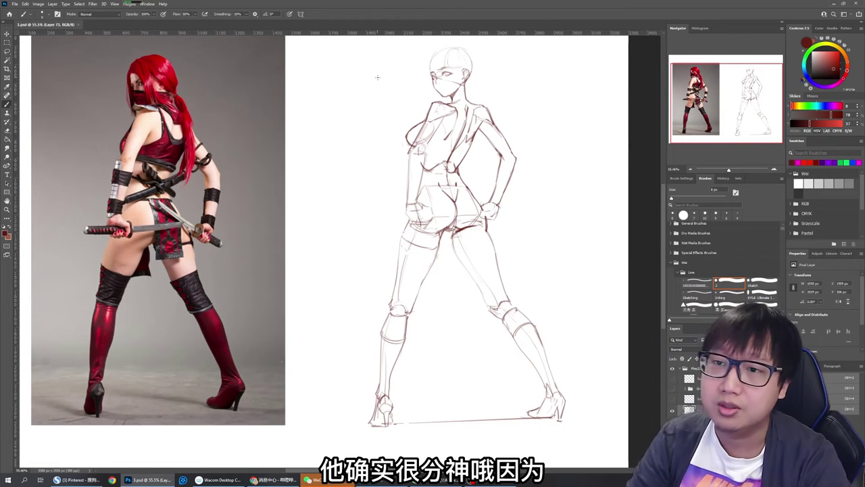
{"action": "key", "text": "e"}
{"action": "key", "text": "b"}
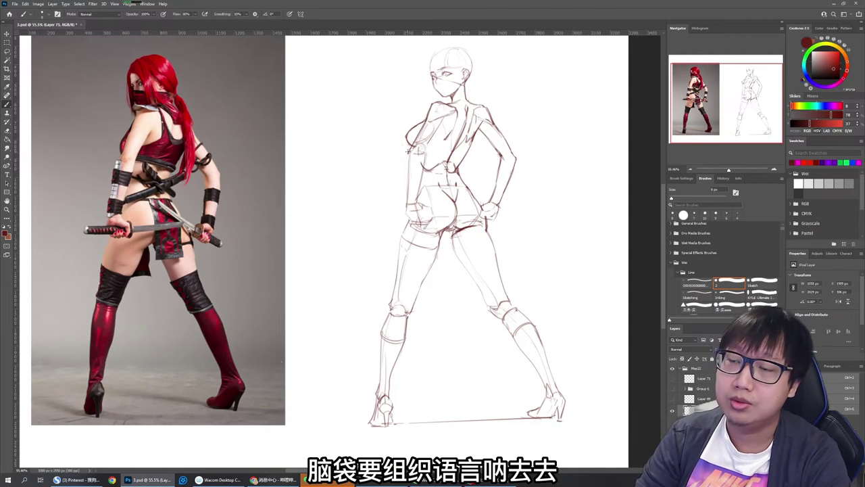
Erase the construction lines at the straight arm's elbow beside the chest and redraw its elbow and forearm contour
{"action": "key", "text": "e"}
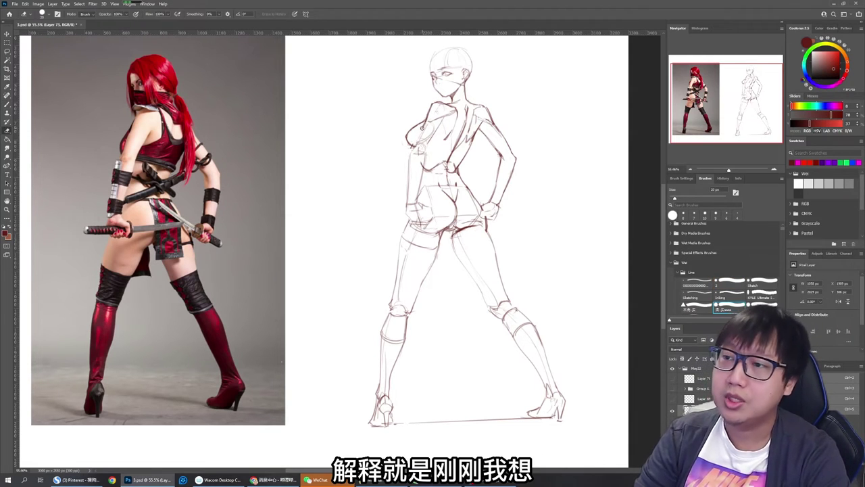
{"action": "key", "text": "b"}
{"action": "mouse_move", "coordinate": [420, 133]}
{"action": "left_mouse_down"}
{"action": "mouse_move", "coordinate": [411, 154]}
{"action": "mouse_move", "coordinate": [423, 143]}
{"action": "left_mouse_up"}
{"action": "key", "text": "e"}
{"action": "key", "text": "b"}
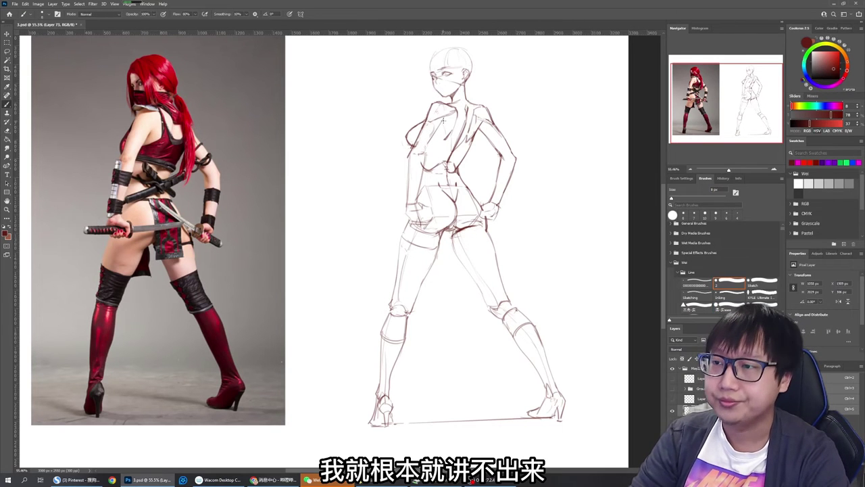
{"action": "key", "text": "e"}
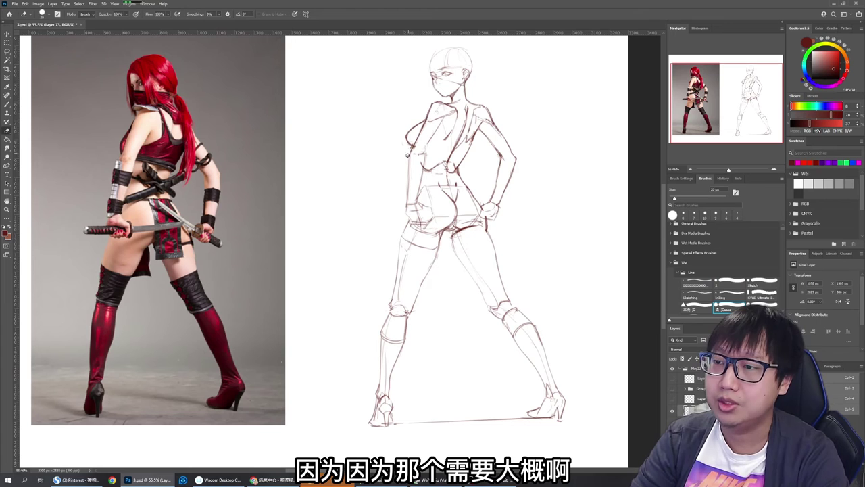
{"action": "key", "text": "b"}
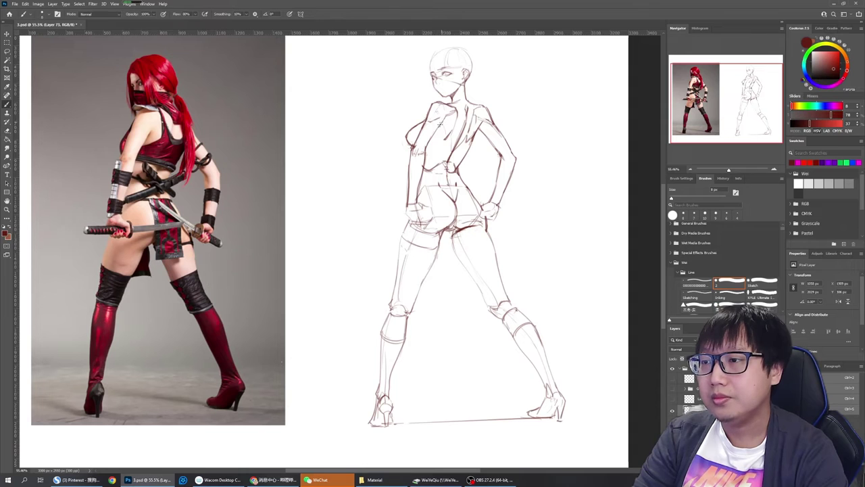
Clean up the straight arm's upper arm lines and redraw the top of its shoulder
{"action": "key", "text": "e"}
{"action": "key", "text": "b"}
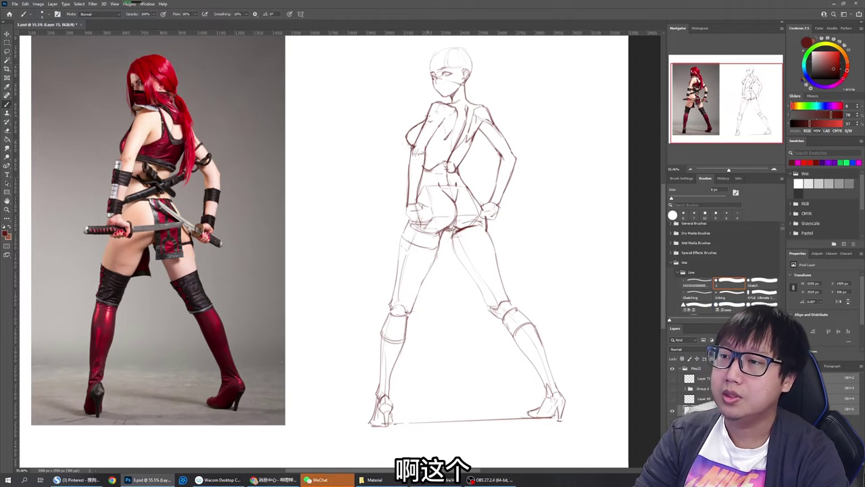
{"action": "key", "text": "e"}
{"action": "key", "text": "b"}
{"action": "key", "text": "e"}
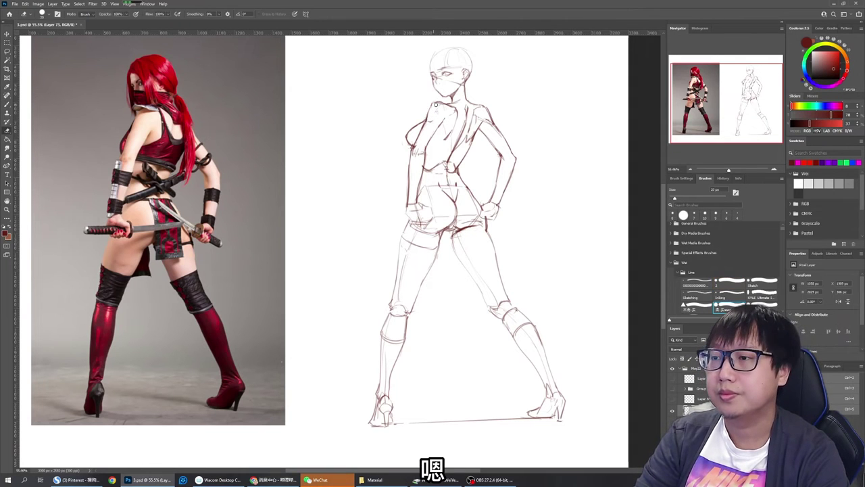
{"action": "key", "text": "b"}
{"action": "left_click_drag", "start_coordinate": [434, 105], "coordinate": [444, 102]}
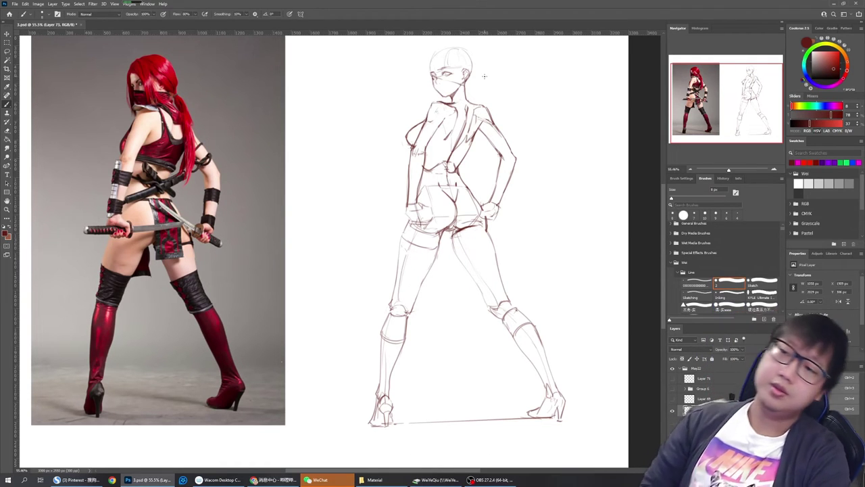
Erase the rough shoulder lines above the bent arm and redraw a cleaner shoulder contour
{"action": "key", "text": "e"}
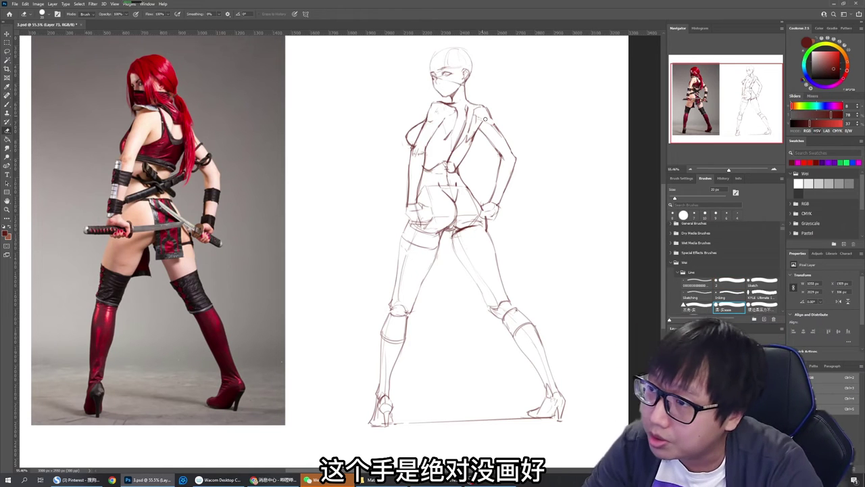
{"action": "key", "text": "b"}
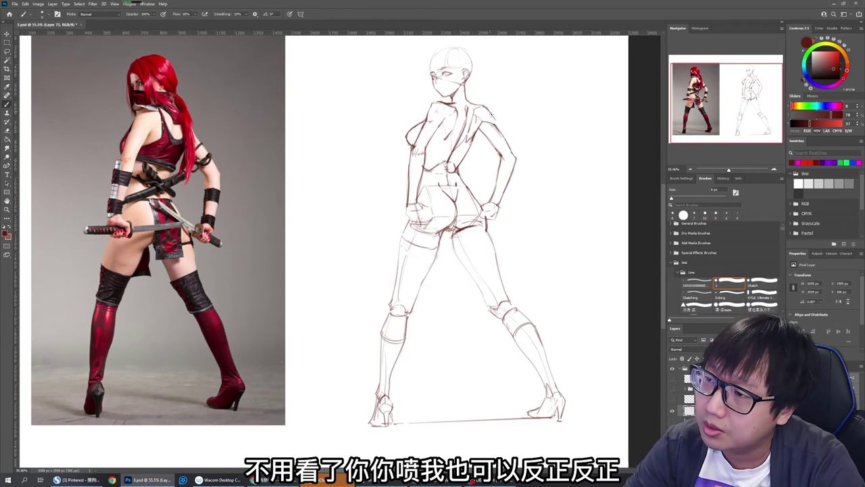
{"action": "key", "text": "e"}
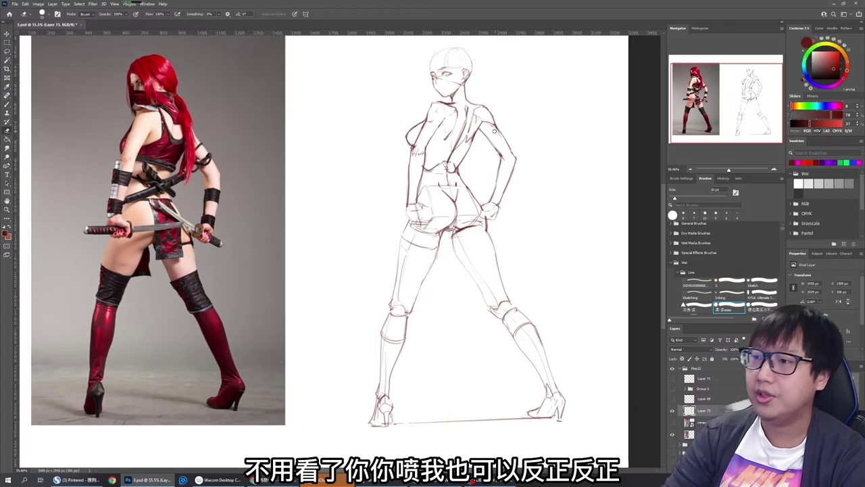
{"action": "key", "text": "b"}
{"action": "key", "text": "e"}
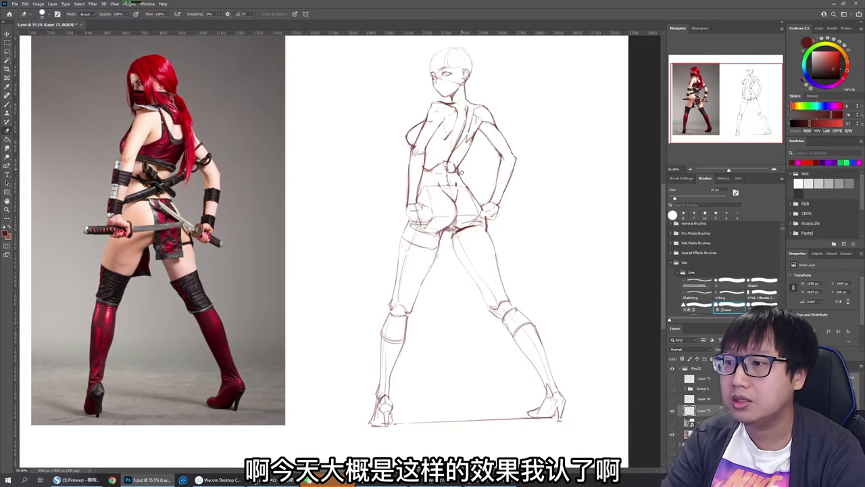
Redraw the straight arm's hand on the hip as a closed fist, erasing its construction lines
{"action": "key", "text": "b"}
{"action": "mouse_move", "coordinate": [438, 217]}
{"action": "left_mouse_down"}
{"action": "mouse_move", "coordinate": [438, 187]}
{"action": "mouse_move", "coordinate": [420, 194]}
{"action": "left_mouse_up"}
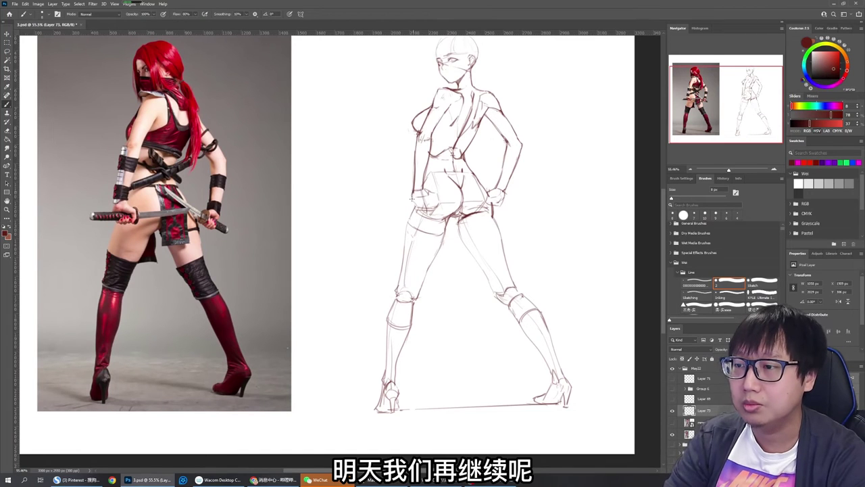
{"action": "key", "text": "e"}
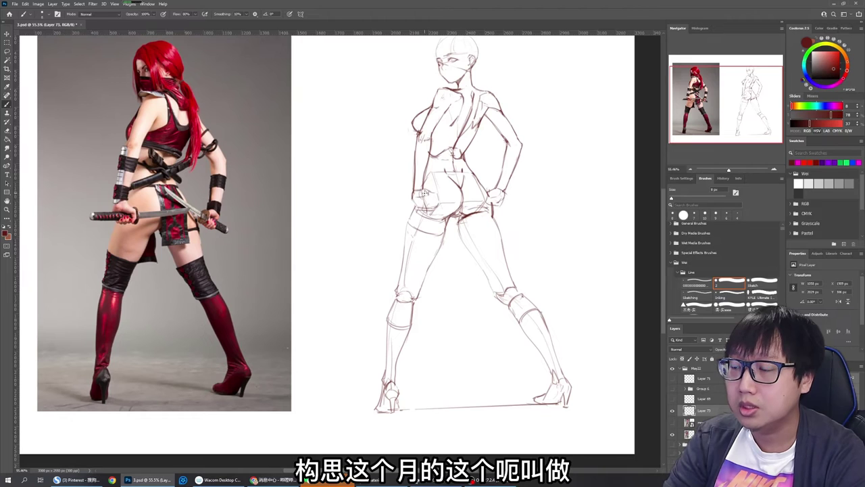
{"action": "left_click_drag", "start_coordinate": [418, 195], "coordinate": [423, 192]}
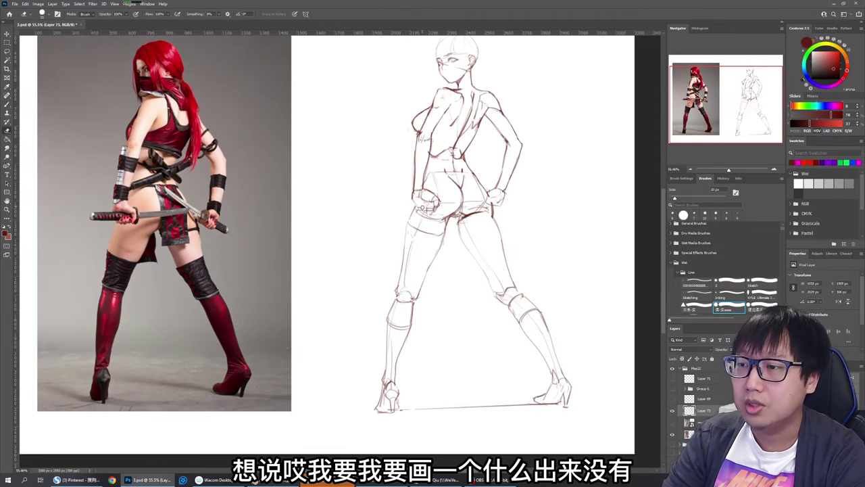
{"action": "key", "text": "e"}
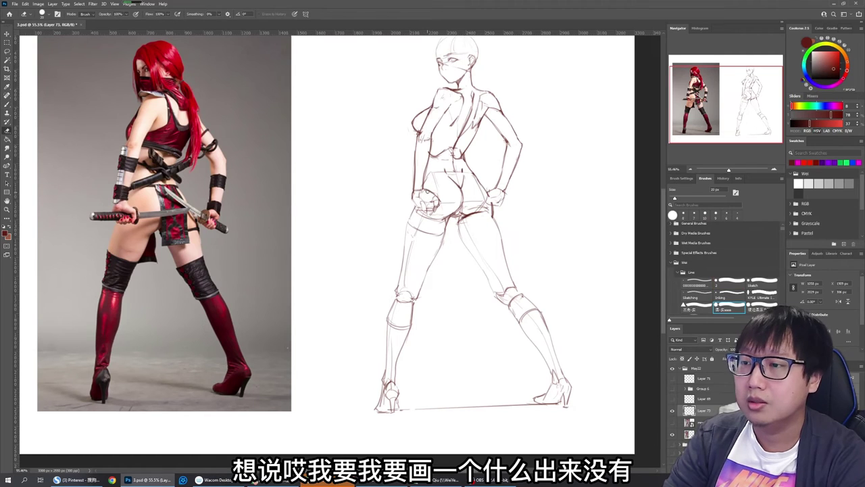
{"action": "key", "text": "b"}
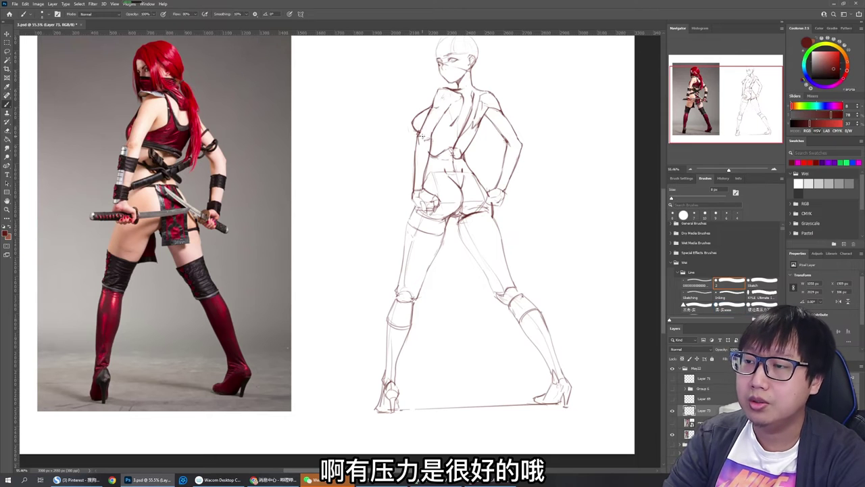
Clean up the straight arm's elbow marks, define the fingers of its fist and tidy the wrist edge
{"action": "key", "text": "e"}
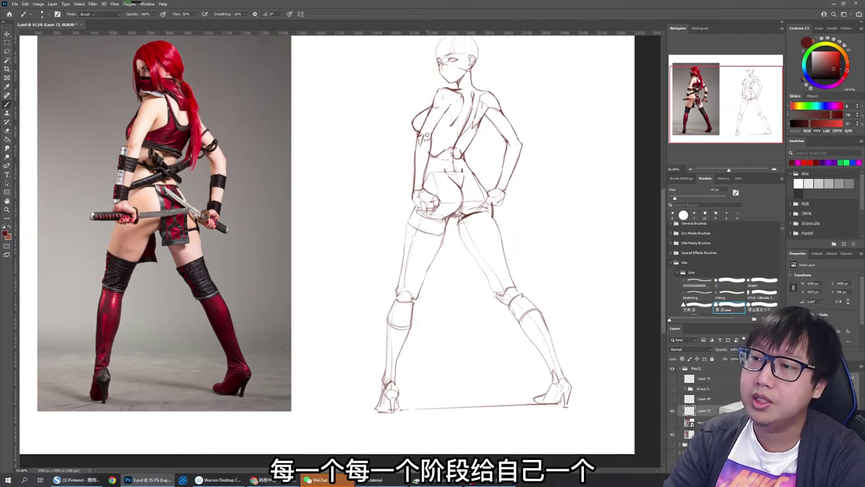
{"action": "key", "text": "b"}
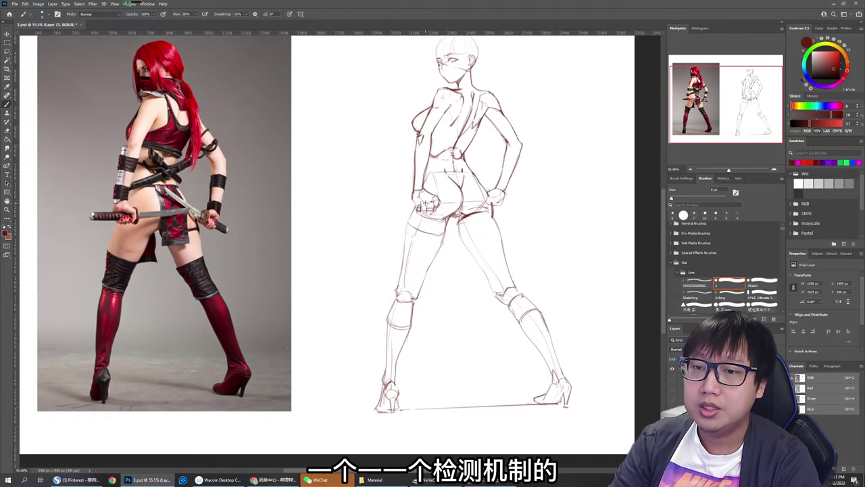
{"action": "key", "text": "e"}
{"action": "key", "text": "b"}
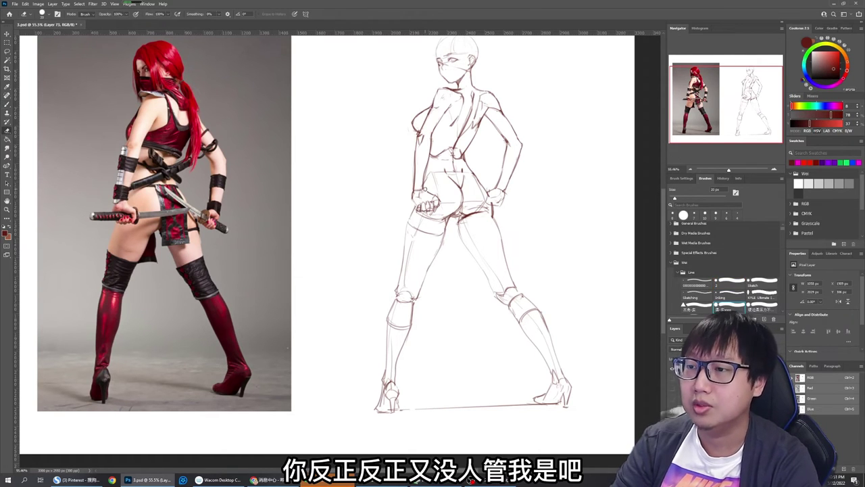
{"action": "key", "text": "e"}
{"action": "left_click_drag", "start_coordinate": [414, 193], "coordinate": [414, 199]}
{"action": "key", "text": "b"}
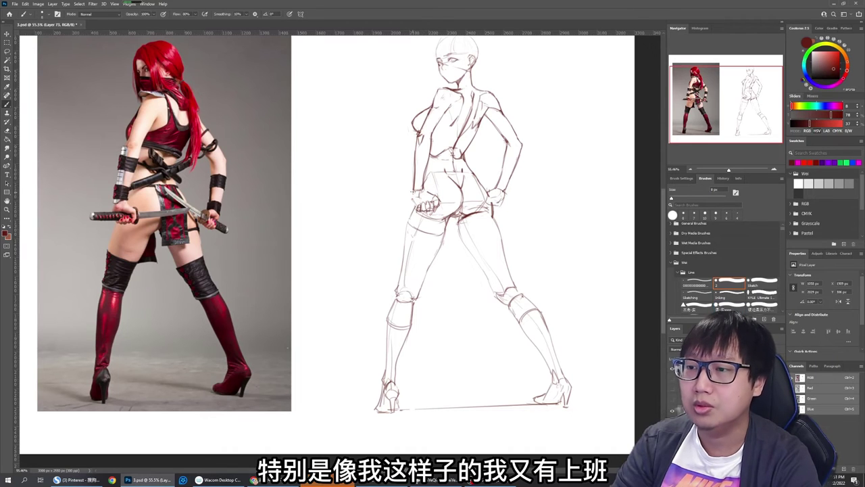
Darken the outer and inner contours of the thigh below the fist down to the knee
{"action": "key", "text": "bracketright"}
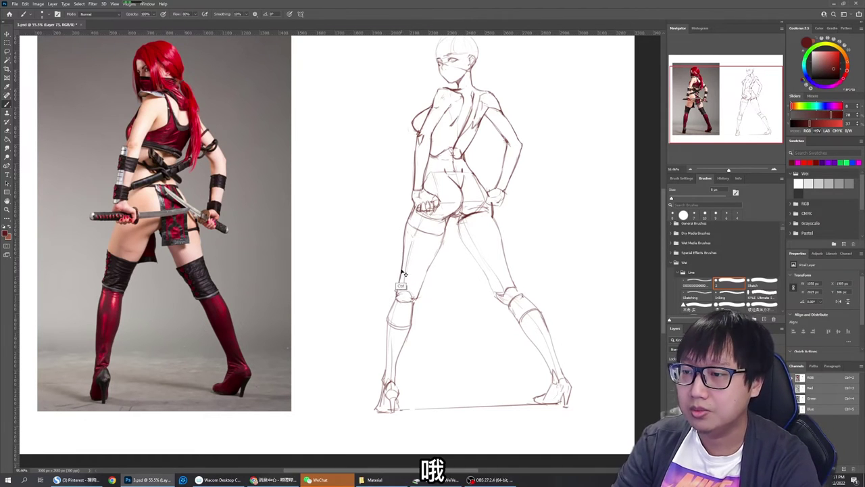
{"action": "key", "text": "e"}
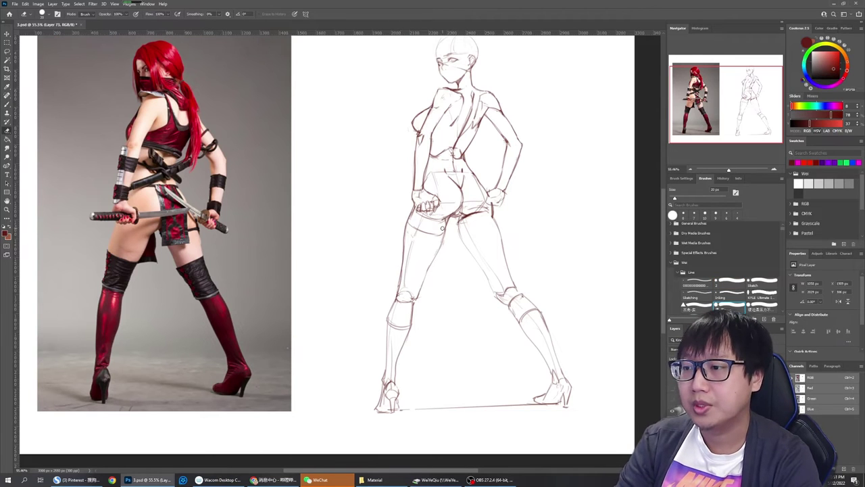
{"action": "key", "text": "b"}
{"action": "left_click_drag", "start_coordinate": [445, 222], "coordinate": [418, 296]}
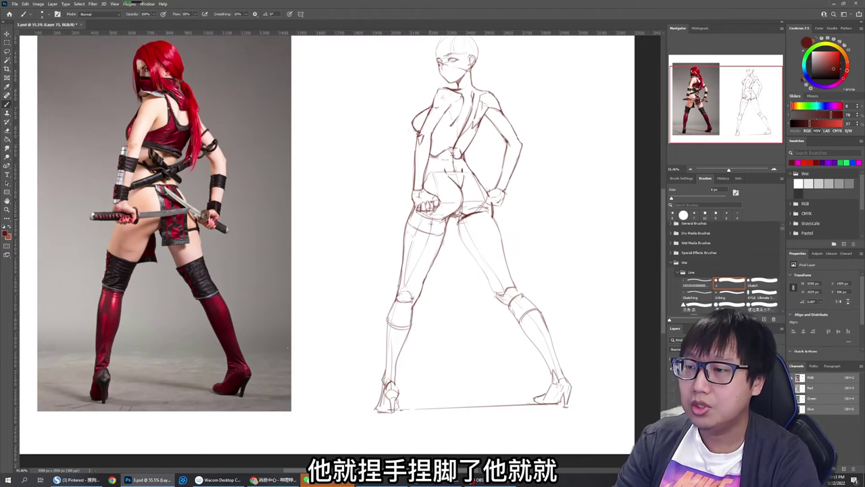
{"action": "left_click_drag", "start_coordinate": [430, 229], "coordinate": [398, 301]}
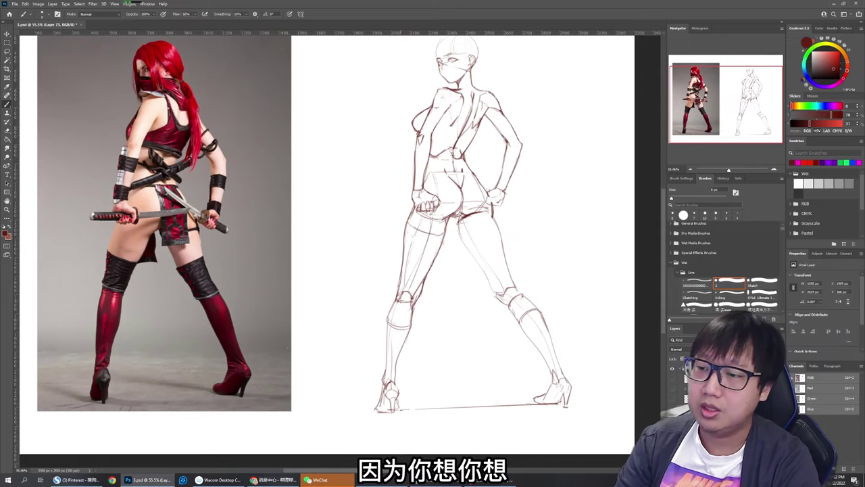
Refine the knee of the same leg and darken its inner calf line down to the ankle
{"action": "key", "text": "e"}
{"action": "key", "text": "b"}
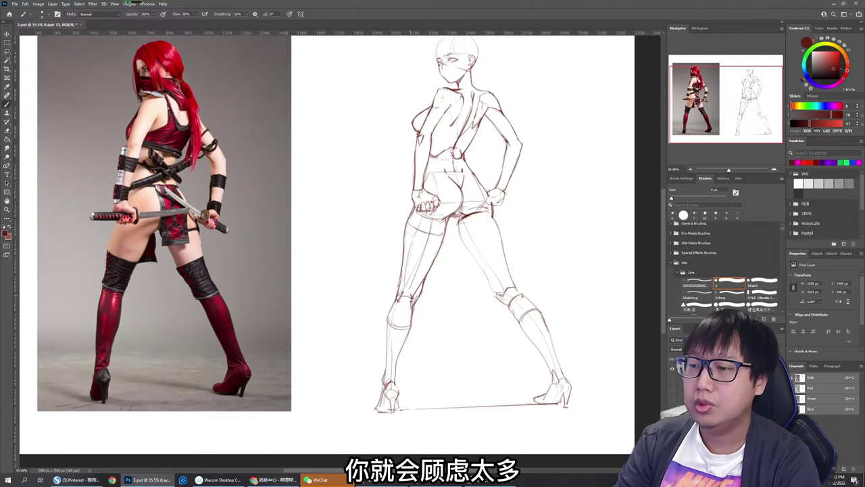
{"action": "mouse_move", "coordinate": [412, 299]}
{"action": "left_mouse_down"}
{"action": "mouse_move", "coordinate": [413, 331]}
{"action": "mouse_move", "coordinate": [395, 379]}
{"action": "left_mouse_up"}
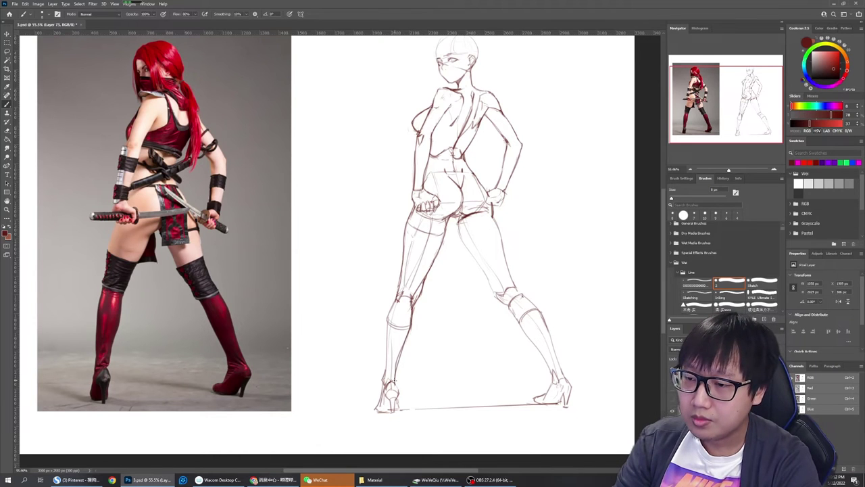
Erase the ankle construction lines of the same leg and redraw its high-heeled foot
{"action": "key", "text": "e"}
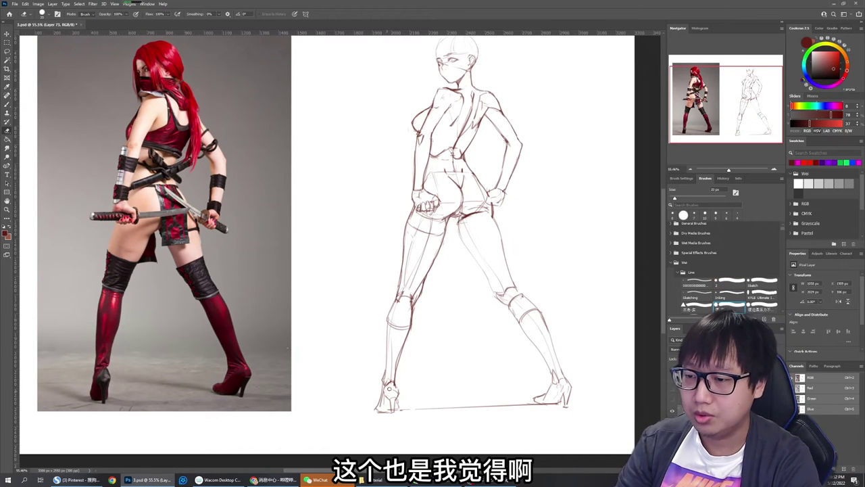
{"action": "left_click_drag", "start_coordinate": [392, 396], "coordinate": [390, 402]}
{"action": "key", "text": "b"}
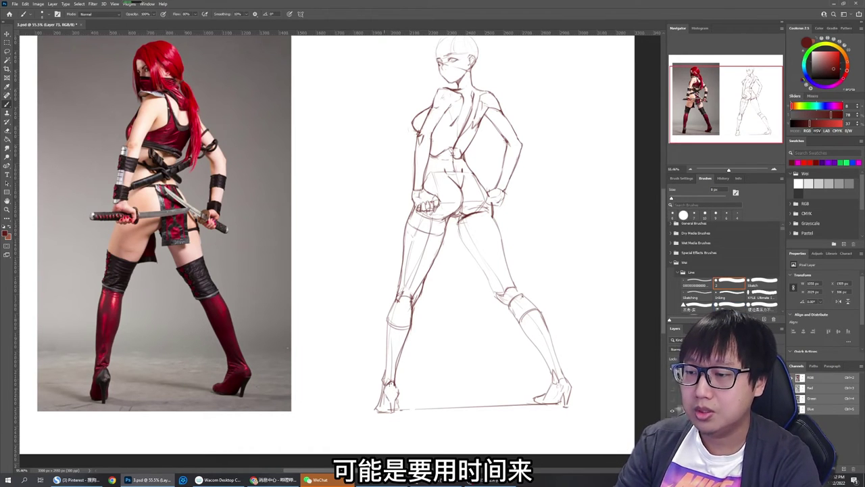
{"action": "key", "text": "e"}
{"action": "key", "text": "b"}
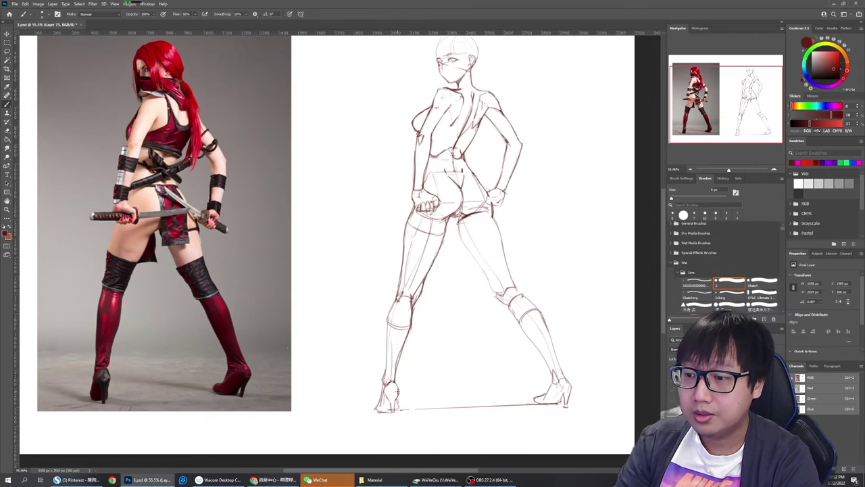
{"action": "key", "text": "e"}
{"action": "left_click_drag", "start_coordinate": [398, 386], "coordinate": [399, 392]}
{"action": "key", "text": "b"}
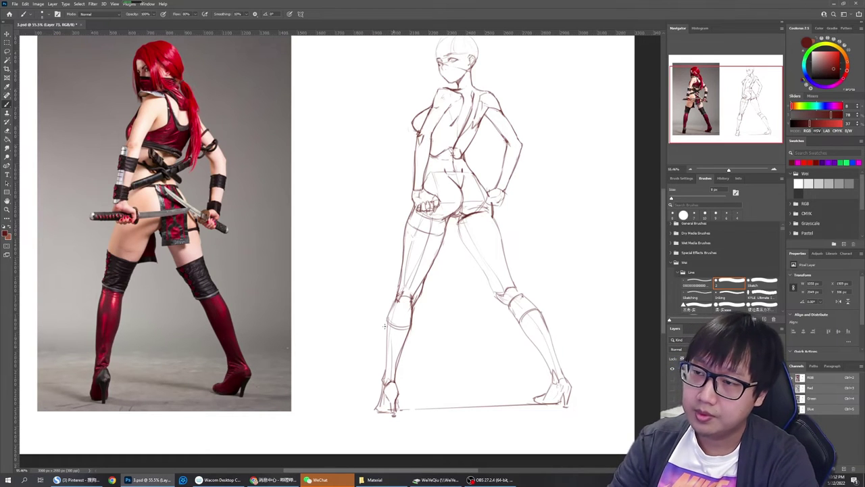
Erase the straight arm's fist and redraw it as a simpler closed hand against the hip
{"action": "scroll", "coordinate": [384, 326], "scroll_direction": "down", "scroll_amount": 2}
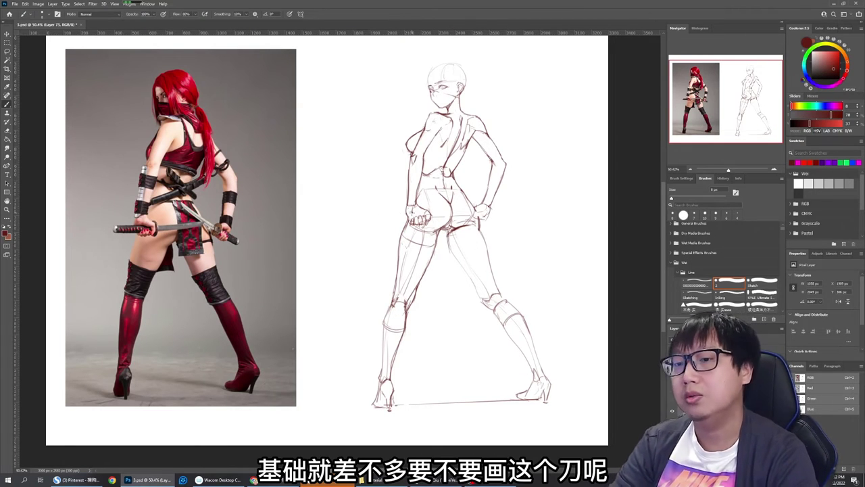
{"action": "key", "text": "e"}
{"action": "left_click_drag", "start_coordinate": [416, 205], "coordinate": [408, 211]}
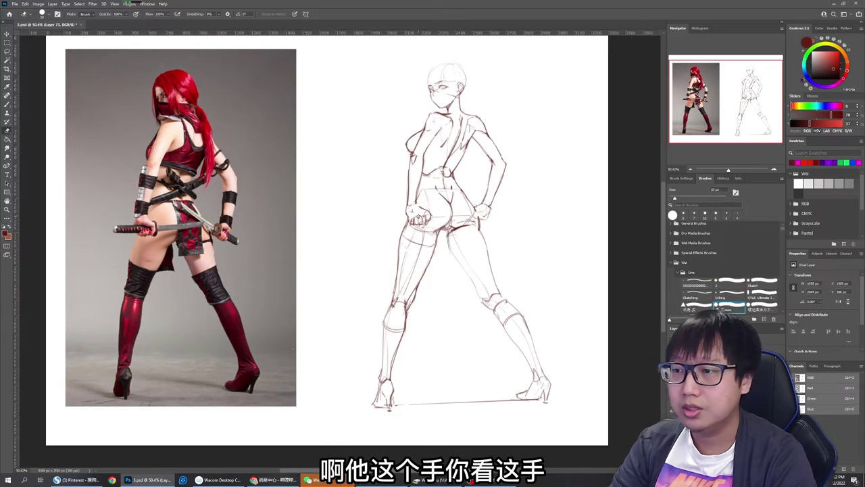
{"action": "key", "text": "l"}
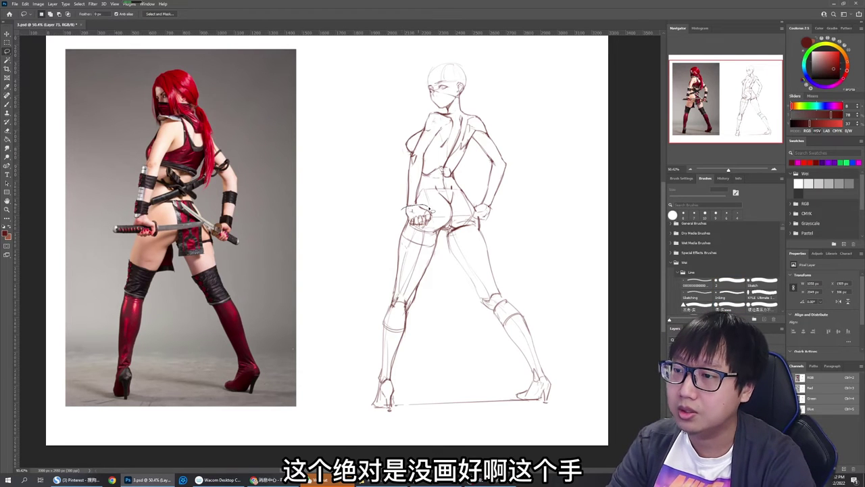
{"action": "mouse_move", "coordinate": [430, 209]}
{"action": "left_mouse_down"}
{"action": "mouse_move", "coordinate": [420, 234]}
{"action": "mouse_move", "coordinate": [407, 213]}
{"action": "mouse_move", "coordinate": [426, 221]}
{"action": "left_mouse_up"}
{"action": "key", "text": "ctrl+d"}
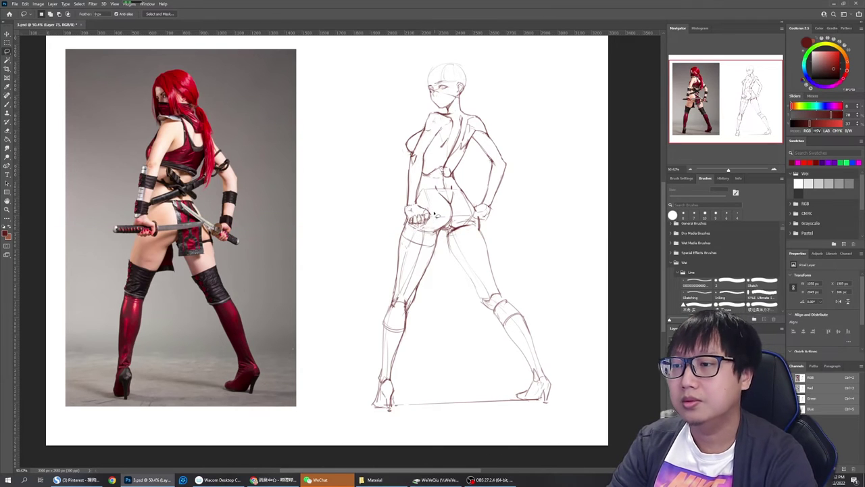
{"action": "key", "text": "b"}
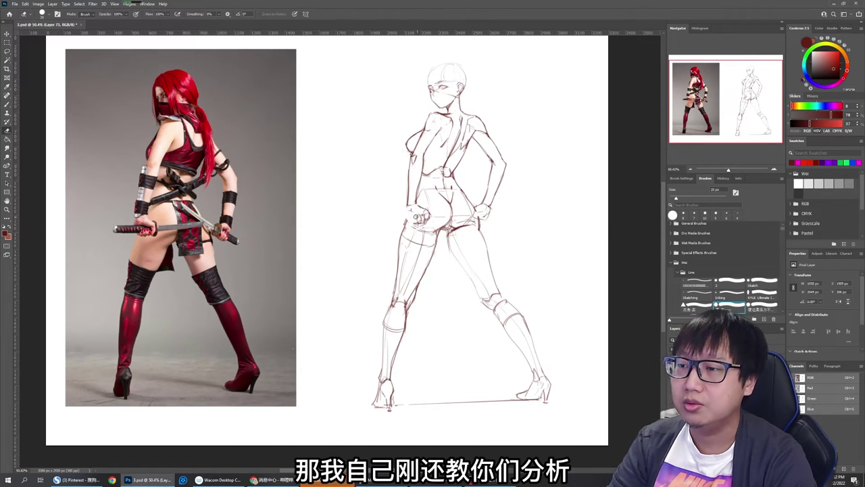
{"action": "left_click_drag", "start_coordinate": [419, 211], "coordinate": [411, 210]}
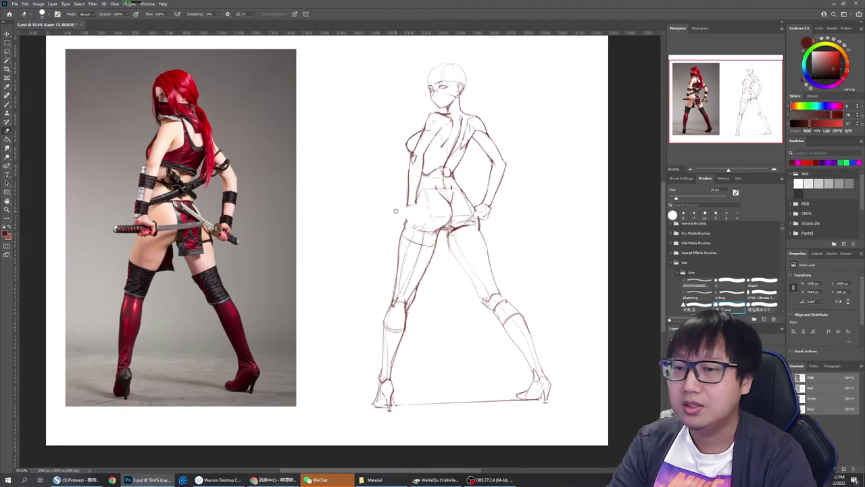
{"action": "key", "text": "b"}
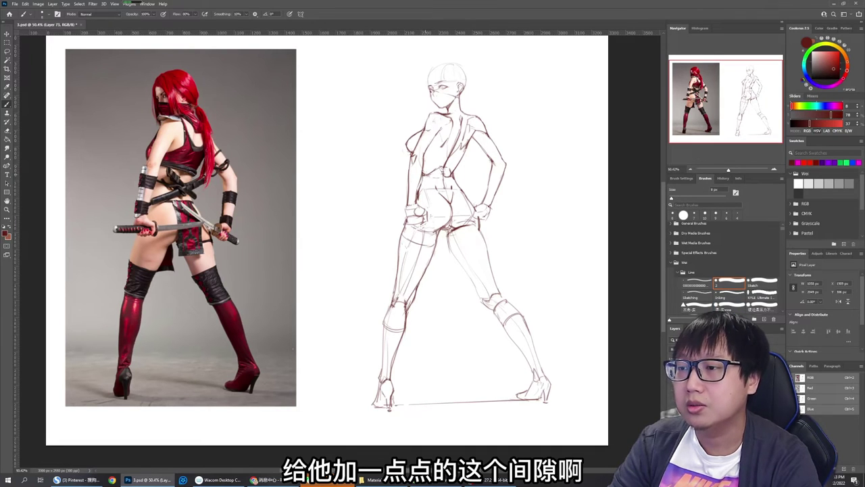
Erase and redraw the chest contour beside the straight arm, cleaning the lines around the torso
{"action": "mouse_move", "coordinate": [418, 152]}
{"action": "left_mouse_down"}
{"action": "mouse_move", "coordinate": [415, 161]}
{"action": "mouse_move", "coordinate": [411, 138]}
{"action": "left_mouse_up"}
{"action": "key", "text": "e"}
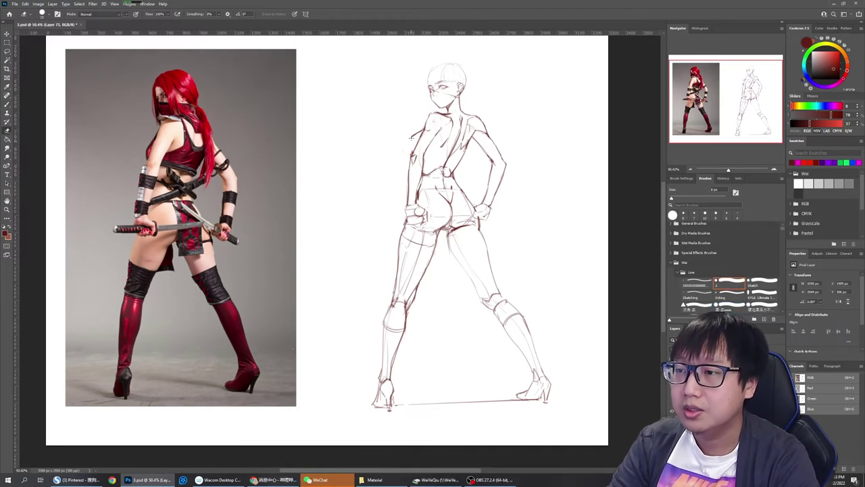
{"action": "key", "text": "b"}
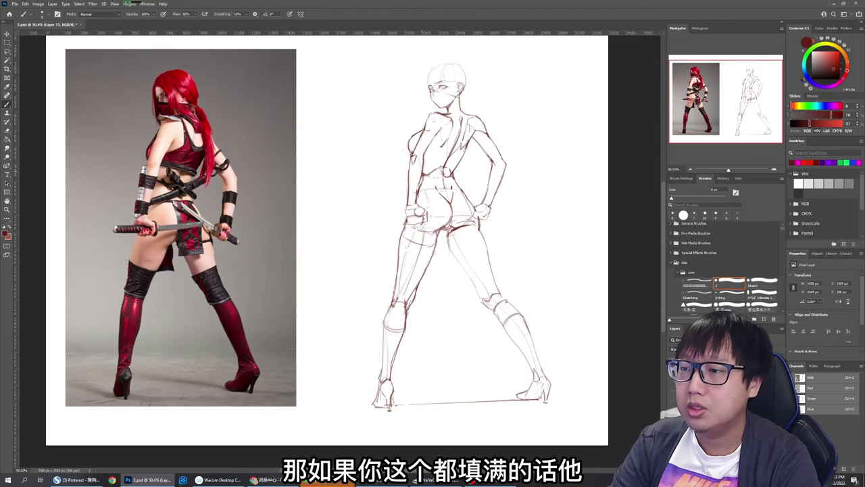
{"action": "key", "text": "e"}
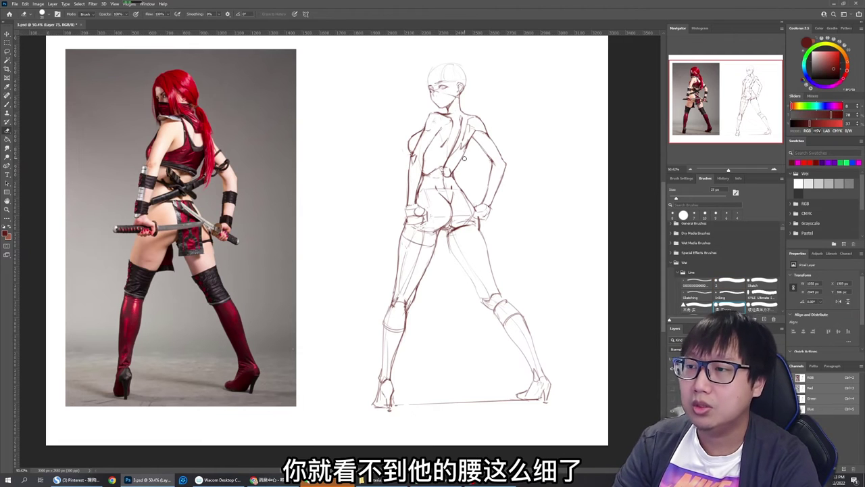
Clean up the knee of the outstretched leg and redraw its inner thigh line from crotch to knee
{"action": "key", "text": "b"}
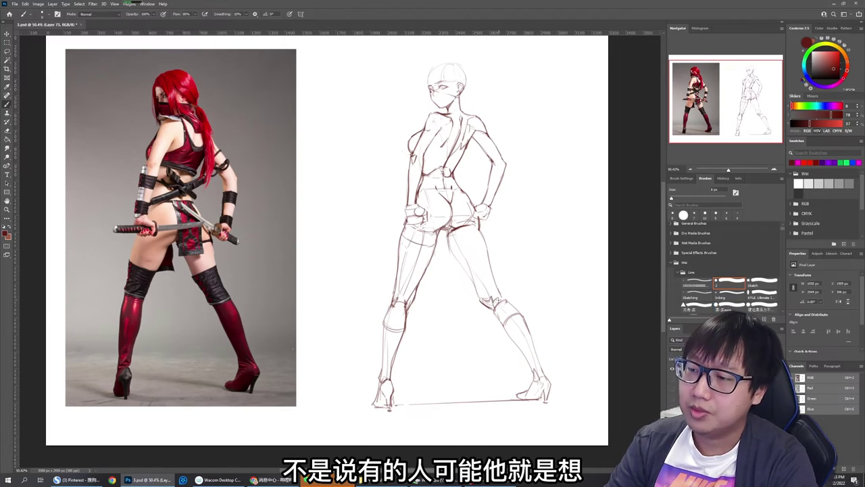
{"action": "key", "text": "e"}
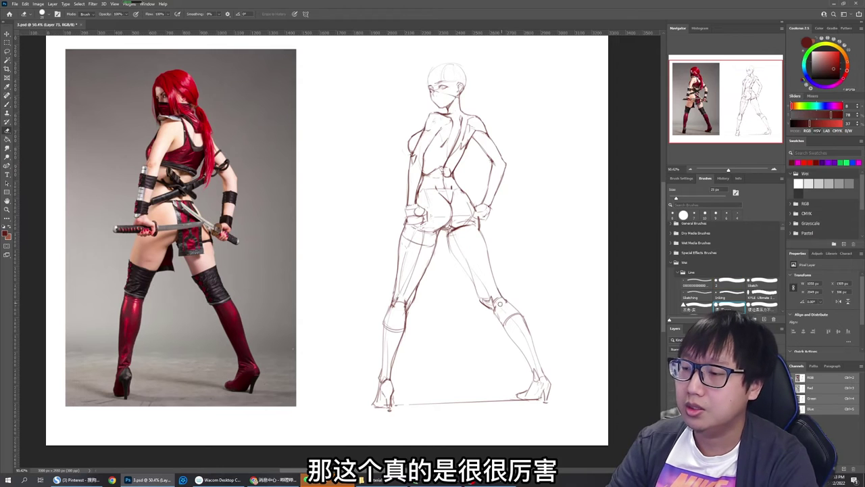
{"action": "key", "text": "b"}
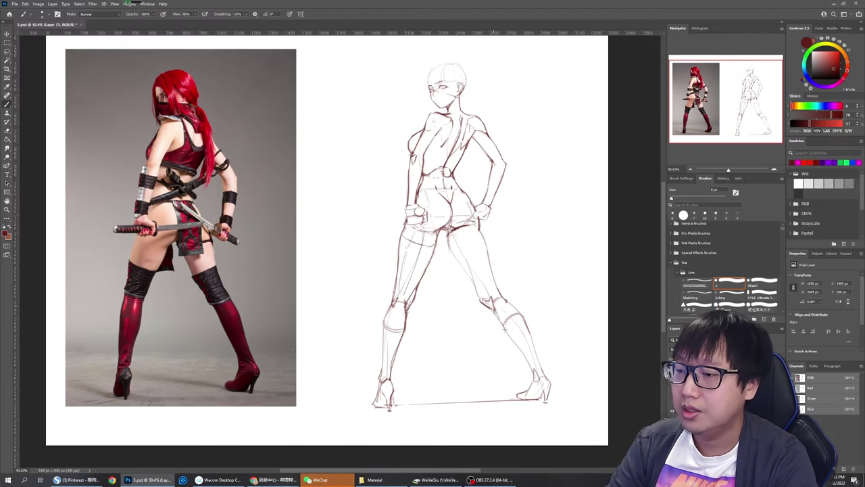
{"action": "left_click_drag", "start_coordinate": [446, 233], "coordinate": [479, 294]}
{"action": "key", "text": "ctrl+z"}
{"action": "left_click_drag", "start_coordinate": [460, 261], "coordinate": [475, 284]}
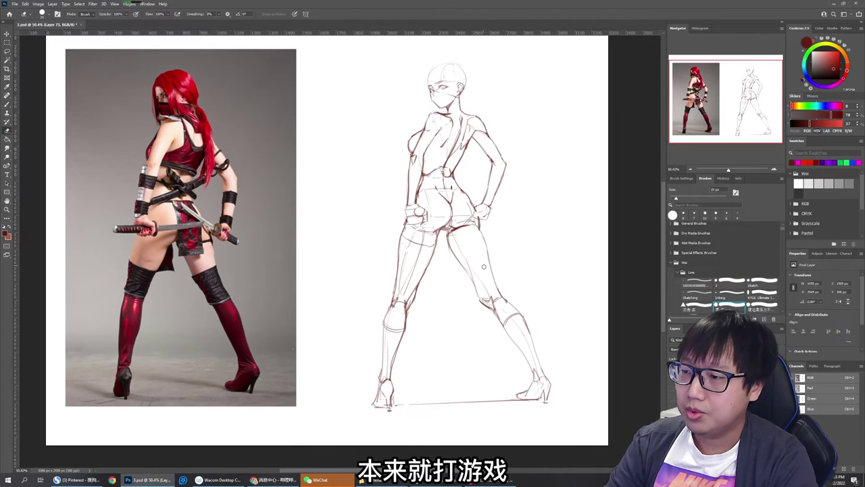
Tidy the outer knee and calf contours of the outstretched leg
{"action": "key", "text": "b"}
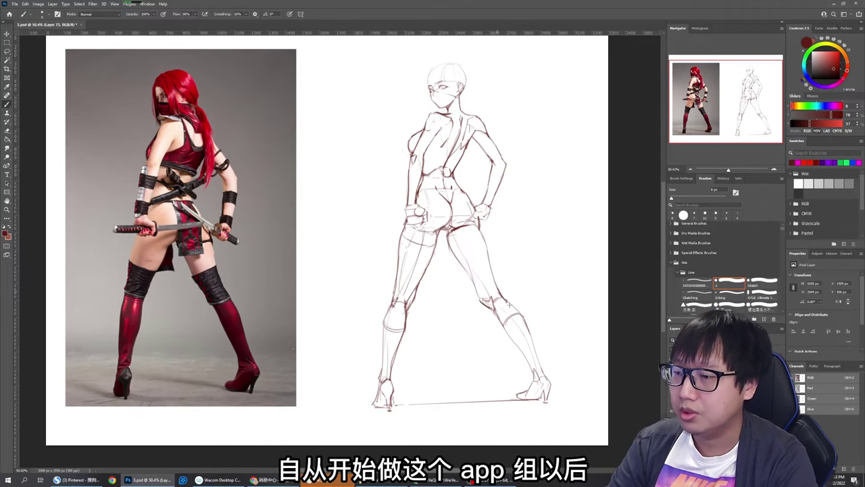
{"action": "key", "text": "e"}
{"action": "left_click_drag", "start_coordinate": [526, 330], "coordinate": [523, 323]}
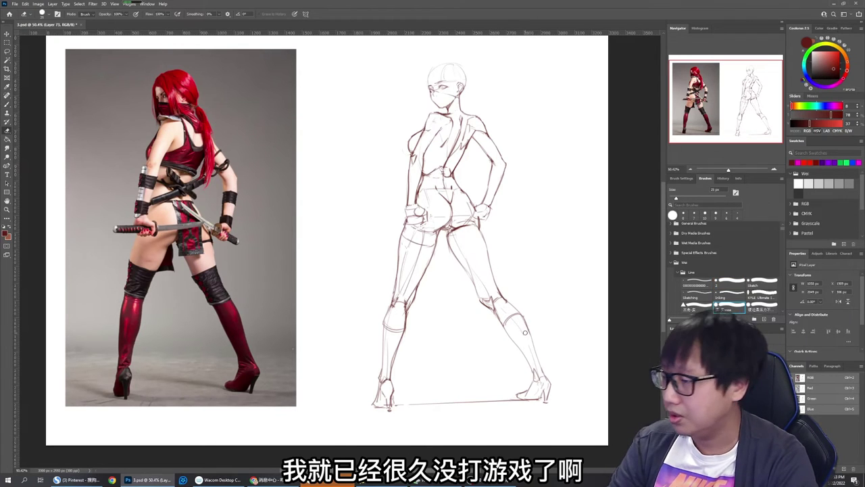
{"action": "key", "text": "b"}
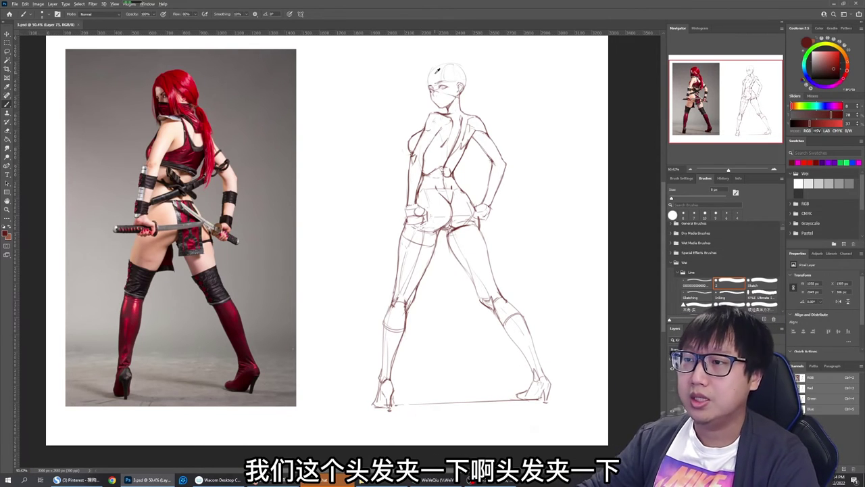
Outline the crown and back of the hair slightly outside the skull and begin the hairline above the face
{"action": "scroll", "coordinate": [436, 71], "scroll_direction": "up", "scroll_amount": 2}
{"action": "scroll", "coordinate": [461, 91], "scroll_direction": "down", "scroll_amount": 1}
{"action": "scroll", "coordinate": [462, 89], "scroll_direction": "down", "scroll_amount": 3}
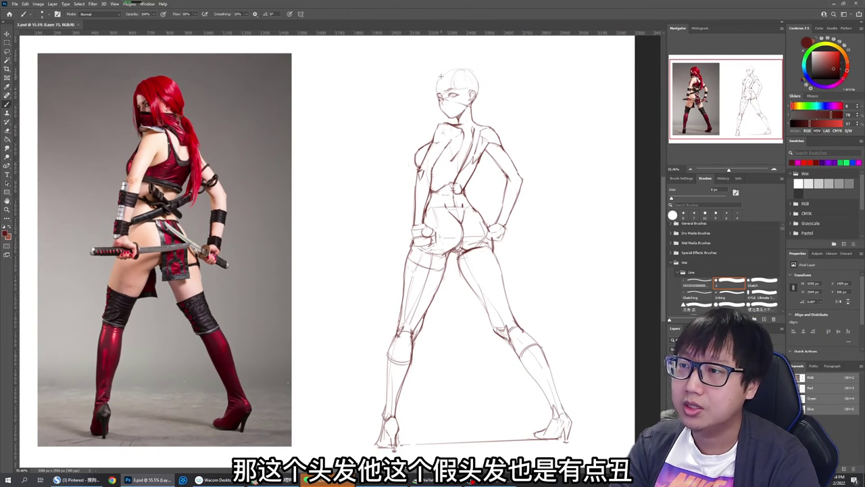
{"action": "left_click_drag", "start_coordinate": [457, 68], "coordinate": [444, 73]}
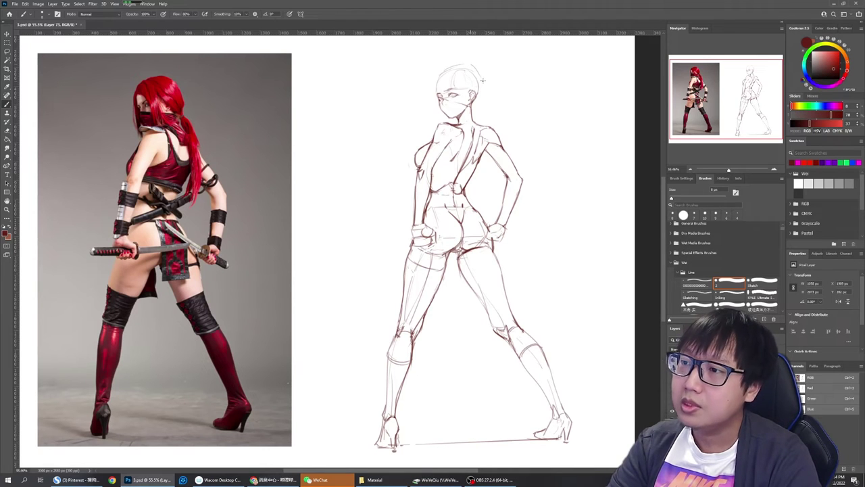
{"action": "left_click_drag", "start_coordinate": [464, 65], "coordinate": [480, 82]}
{"action": "key", "text": "e"}
{"action": "key", "text": "b"}
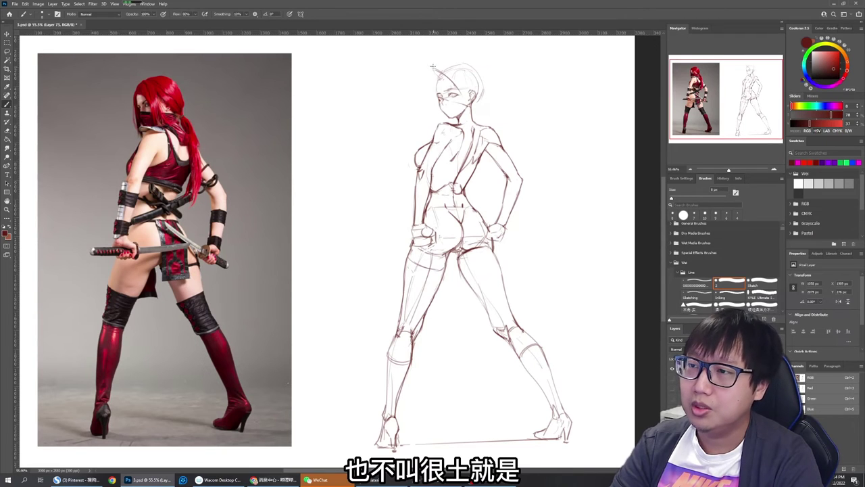
Sketch the swept fringe, with its raised tuft above the forehead and a lock curving down beside the face
{"action": "mouse_move", "coordinate": [431, 64]}
{"action": "left_mouse_down"}
{"action": "mouse_move", "coordinate": [454, 66]}
{"action": "mouse_move", "coordinate": [465, 103]}
{"action": "left_mouse_up"}
{"action": "key", "text": "ctrl+z"}
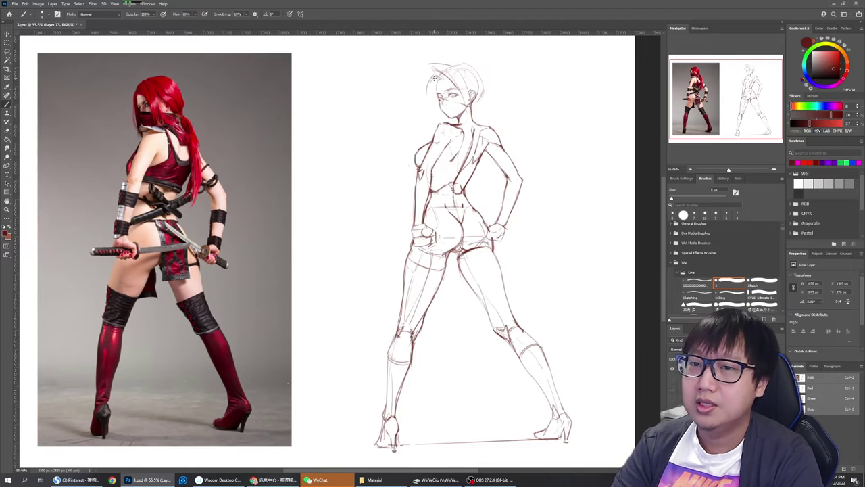
{"action": "left_click_drag", "start_coordinate": [440, 110], "coordinate": [442, 122]}
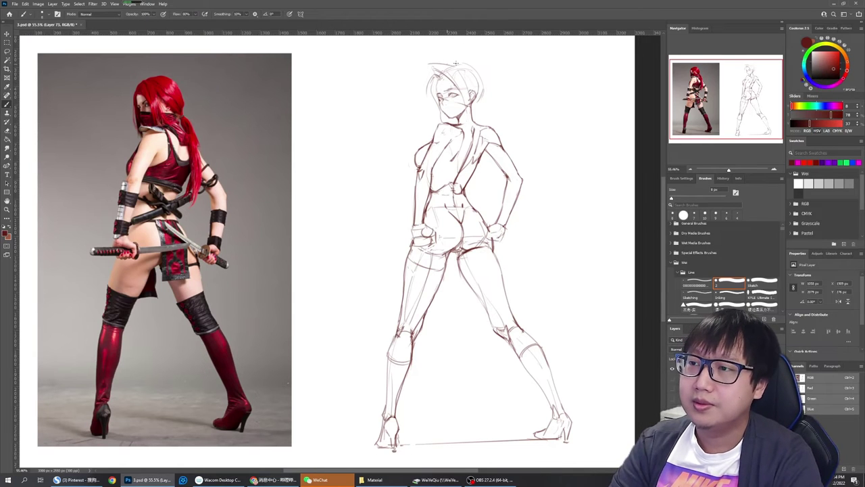
{"action": "mouse_move", "coordinate": [447, 66]}
{"action": "left_mouse_down"}
{"action": "mouse_move", "coordinate": [470, 61]}
{"action": "mouse_move", "coordinate": [427, 94]}
{"action": "mouse_move", "coordinate": [427, 104]}
{"action": "left_mouse_up"}
{"action": "left_click_drag", "start_coordinate": [437, 76], "coordinate": [431, 84]}
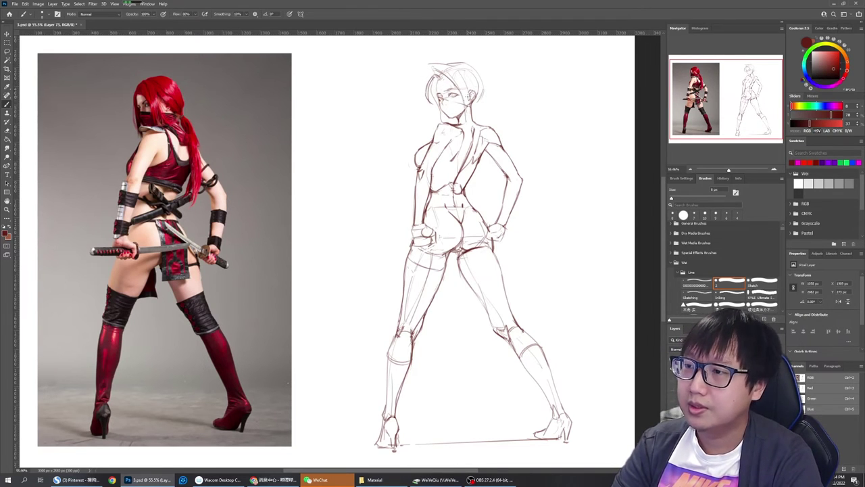
Draw the ponytail from the nape over the shoulder, tapering down between the back and the bent arm
{"action": "left_click_drag", "start_coordinate": [470, 104], "coordinate": [474, 126]}
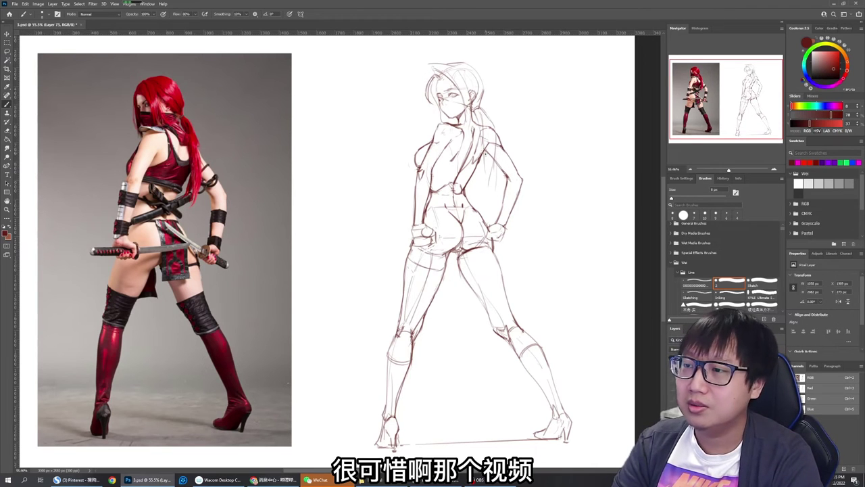
{"action": "left_click_drag", "start_coordinate": [485, 204], "coordinate": [496, 159]}
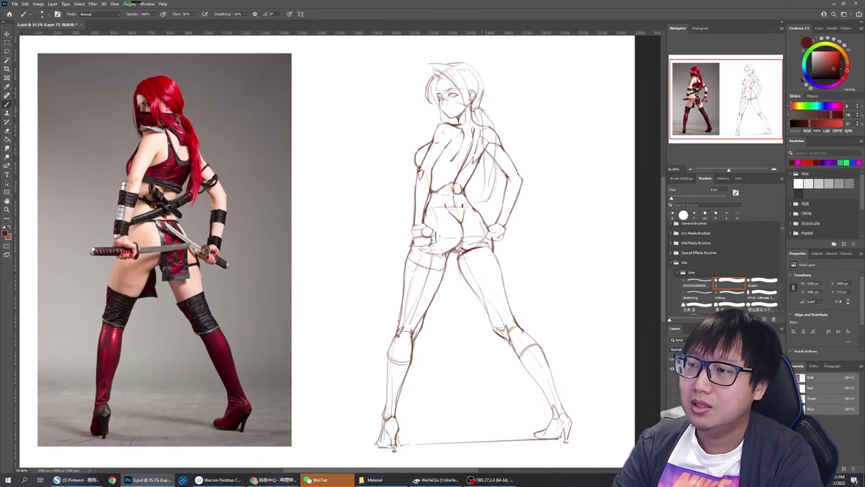
{"action": "key", "text": "e"}
{"action": "key", "text": "b"}
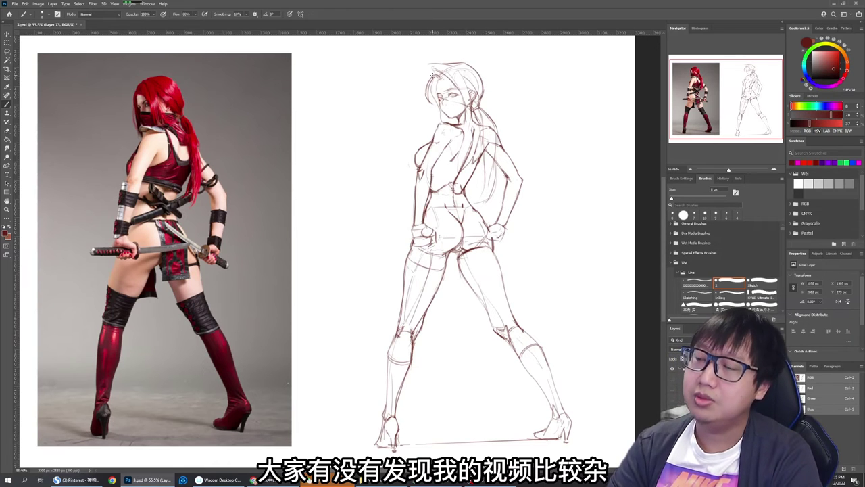
Erase and redraw the front hair lock beside the face and sharpen the tuft above the forehead
{"action": "key", "text": "e"}
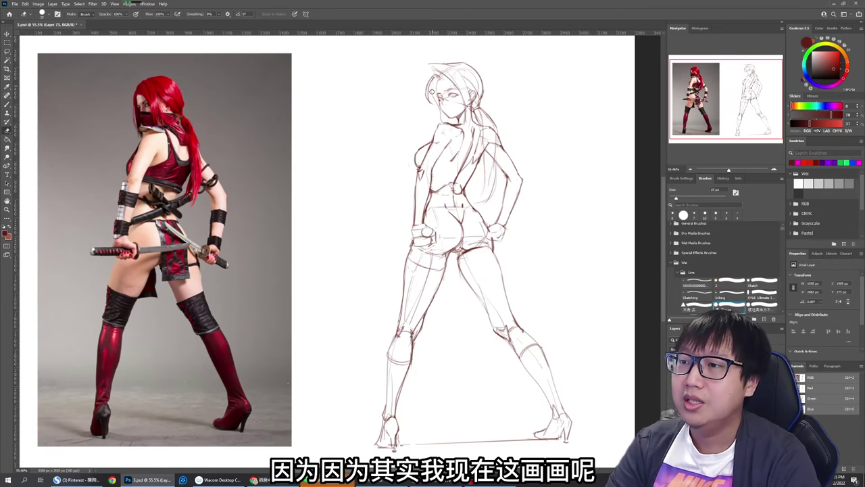
{"action": "key", "text": "b"}
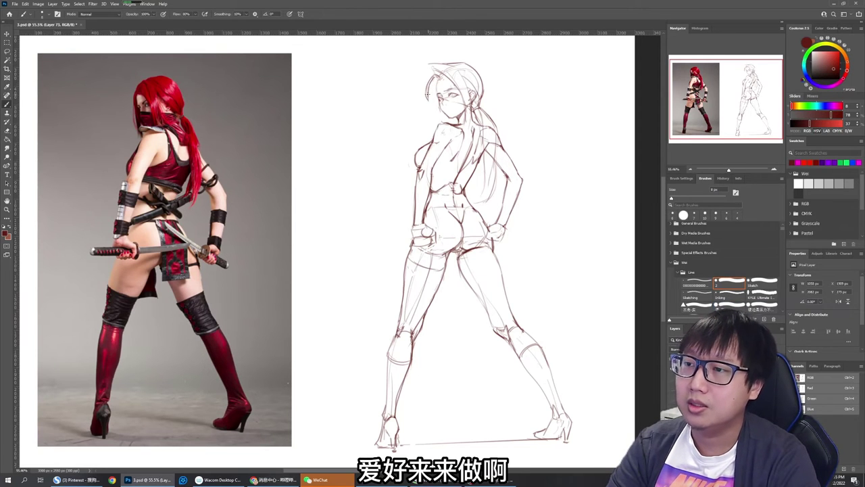
{"action": "left_click_drag", "start_coordinate": [427, 94], "coordinate": [439, 110]}
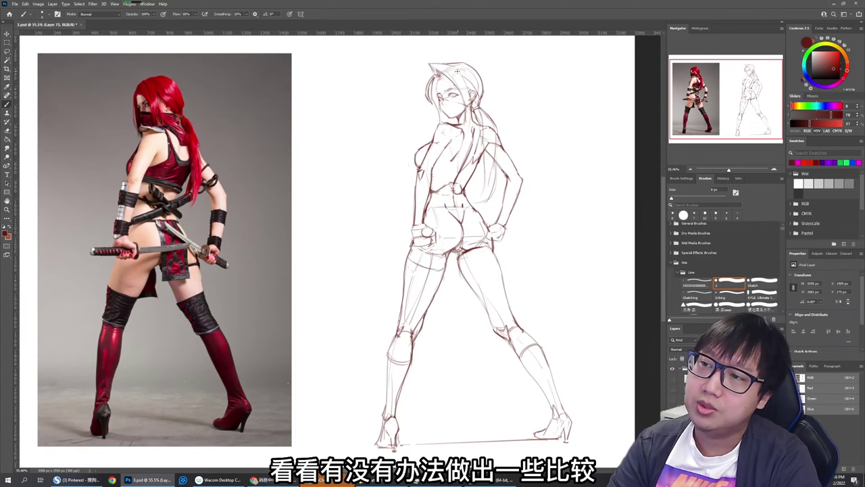
{"action": "left_click_drag", "start_coordinate": [467, 93], "coordinate": [465, 131]}
{"action": "key", "text": "ctrl+z"}
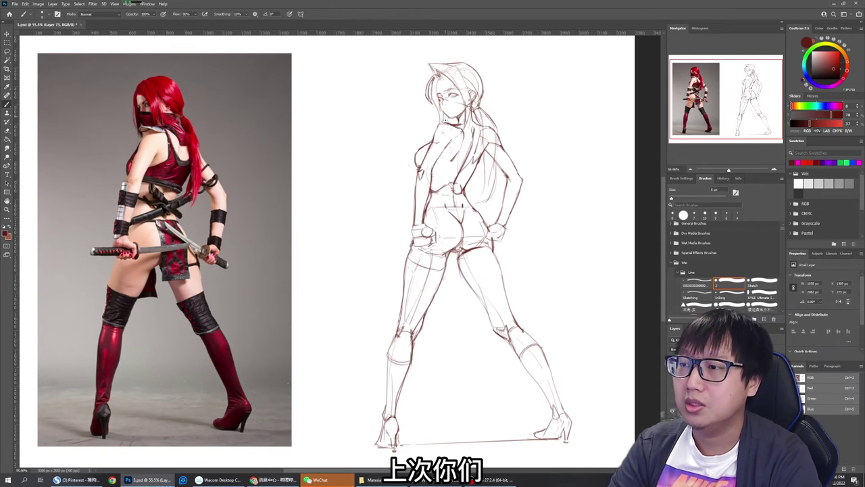
Reduce the eraser to 10 px and tidy the eye and surrounding face lines
{"action": "key", "text": "e"}
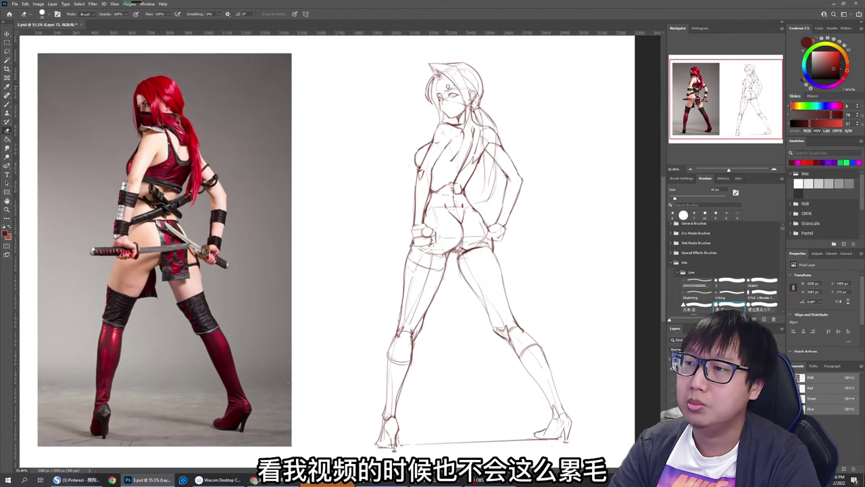
{"action": "key", "text": "bracketleft"}
{"action": "key", "text": "bracketleft"}
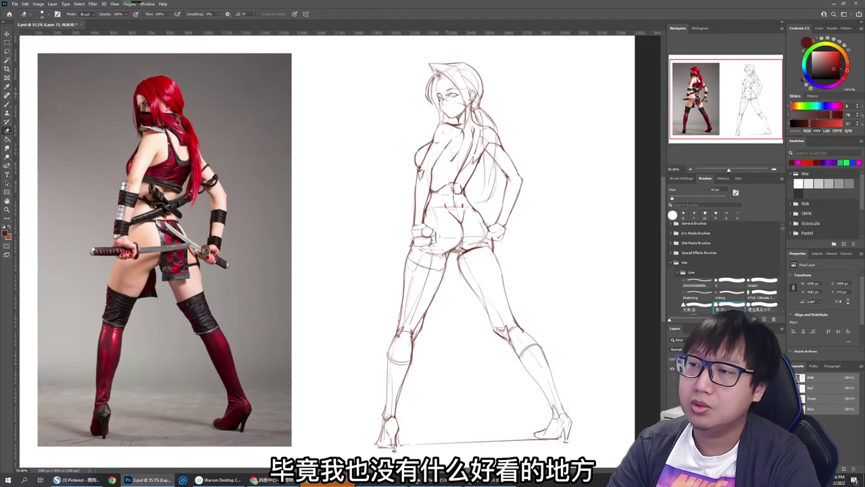
{"action": "key", "text": "b"}
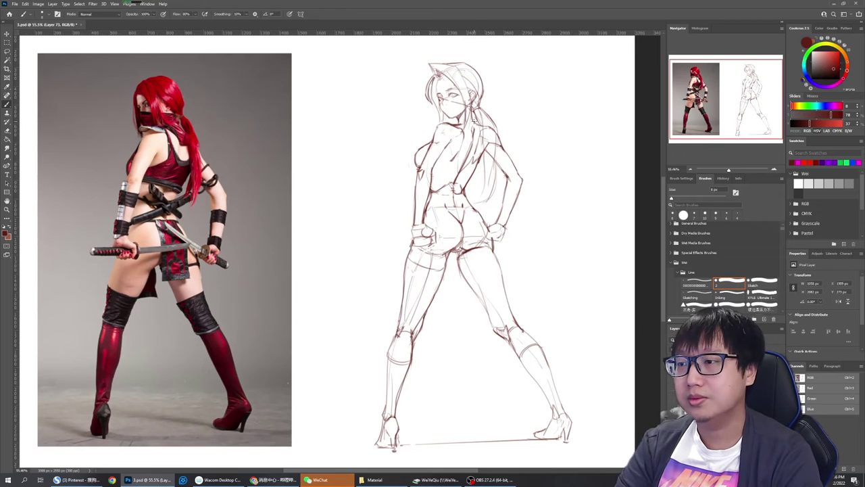
{"action": "key", "text": "e"}
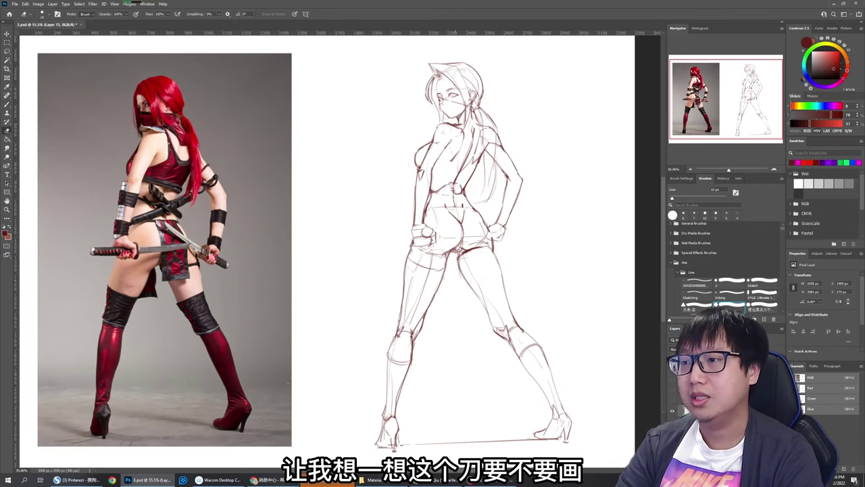
{"action": "key", "text": "b"}
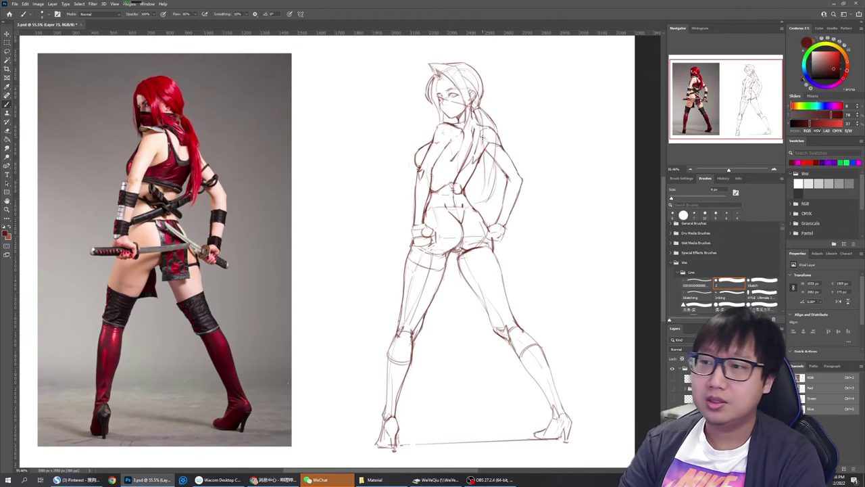
Rework the contours and cross-contour lines of the figure's left thigh and calf, and save the document
{"action": "scroll", "coordinate": [491, 124], "scroll_direction": "down", "scroll_amount": 8}
{"action": "scroll", "coordinate": [502, 147], "scroll_direction": "up", "scroll_amount": 2}
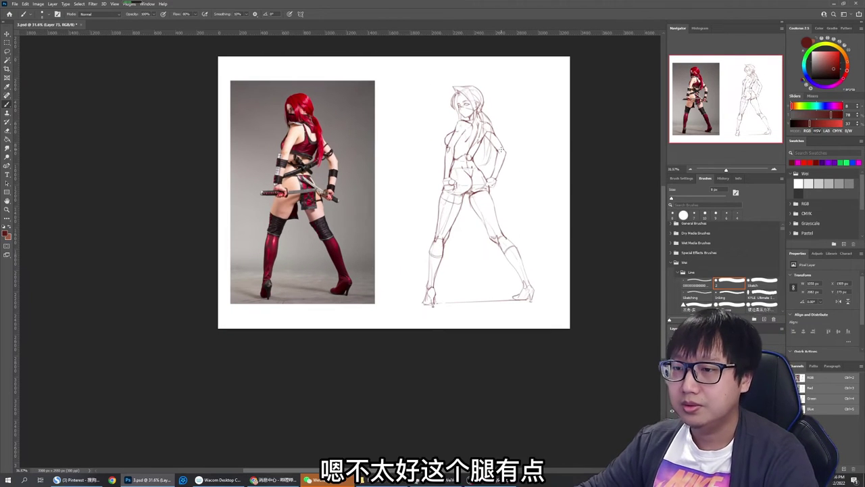
{"action": "scroll", "coordinate": [501, 152], "scroll_direction": "up", "scroll_amount": 1}
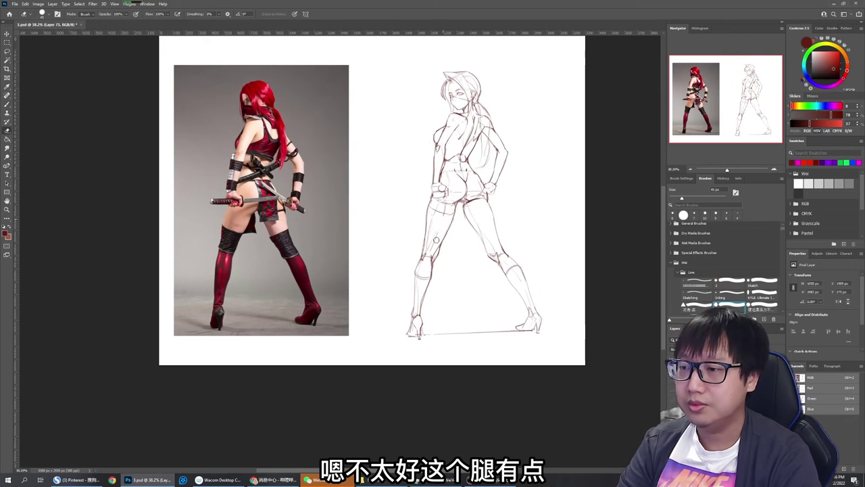
{"action": "key", "text": "b"}
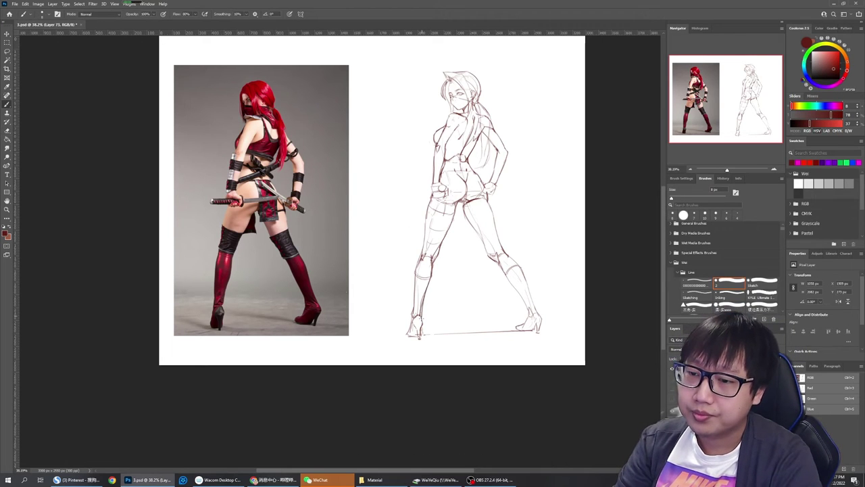
{"action": "key", "text": "e"}
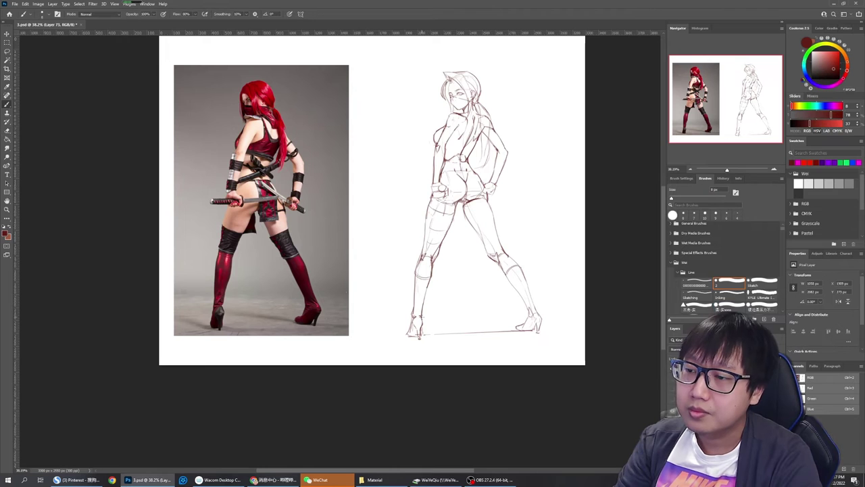
{"action": "key", "text": "b"}
{"action": "key", "text": "ctrl+s"}
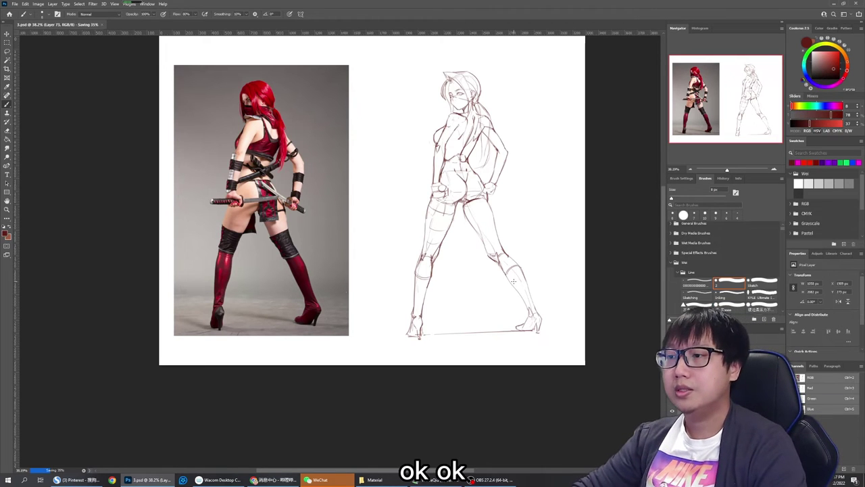
Duplicate the figure sketch layer to keep the original before adjusting the proportions
{"action": "scroll", "coordinate": [507, 177], "scroll_direction": "down", "scroll_amount": 1}
{"action": "scroll", "coordinate": [507, 177], "scroll_direction": "up", "scroll_amount": 2}
{"action": "left_click_drag", "start_coordinate": [504, 179], "coordinate": [502, 190]}
{"action": "scroll", "coordinate": [507, 193], "scroll_direction": "up", "scroll_amount": 3}
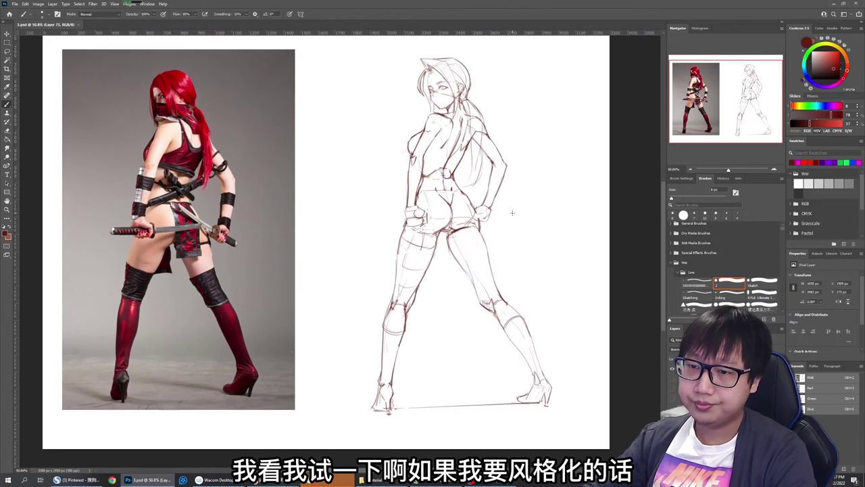
{"action": "key", "text": "e"}
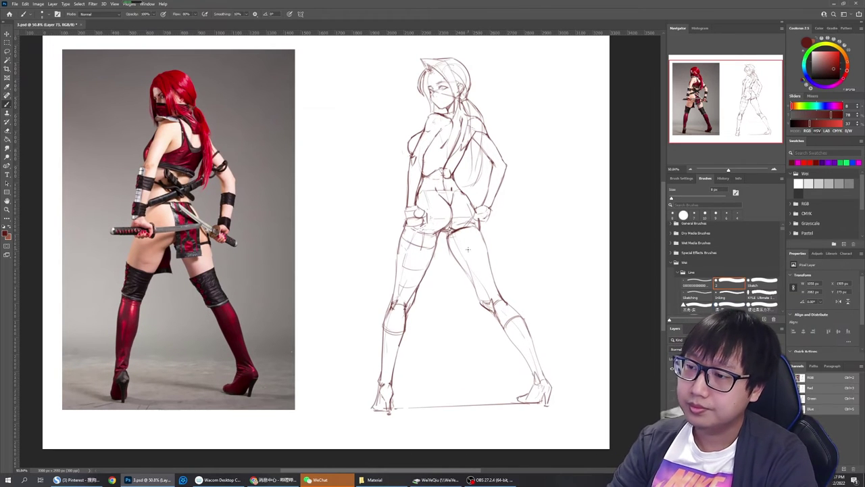
{"action": "left_click_drag", "start_coordinate": [466, 196], "coordinate": [471, 214]}
{"action": "key", "text": "l"}
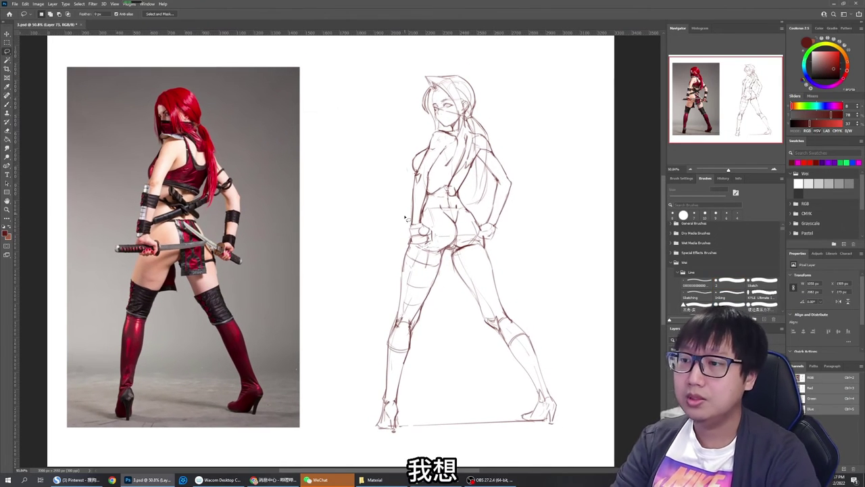
{"action": "mouse_move", "coordinate": [400, 245]}
{"action": "left_mouse_down"}
{"action": "mouse_move", "coordinate": [391, 101]}
{"action": "mouse_move", "coordinate": [458, 51]}
{"action": "mouse_move", "coordinate": [539, 164]}
{"action": "mouse_move", "coordinate": [494, 249]}
{"action": "left_mouse_up"}
{"action": "key", "text": "Escape"}
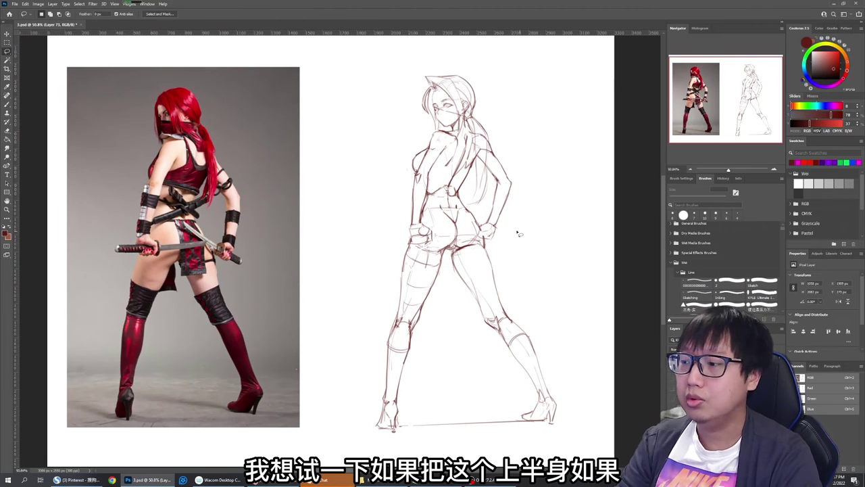
{"action": "key", "text": "ctrl+j"}
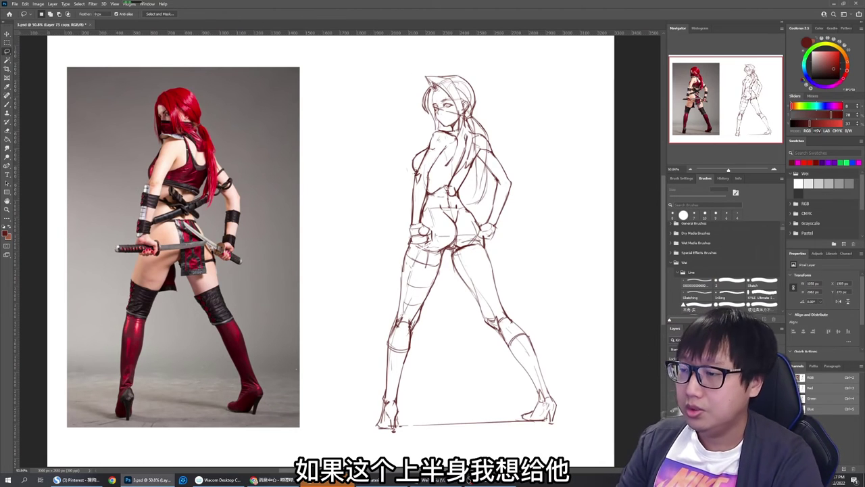
{"action": "key", "text": "ctrl+z"}
Try scaling down the head, torso and arms slightly, leaving the hips out of the selection
{"action": "mouse_move", "coordinate": [481, 69]}
{"action": "left_mouse_down"}
{"action": "mouse_move", "coordinate": [396, 178]}
{"action": "mouse_move", "coordinate": [406, 246]}
{"action": "mouse_move", "coordinate": [430, 247]}
{"action": "mouse_move", "coordinate": [446, 198]}
{"action": "mouse_move", "coordinate": [470, 222]}
{"action": "mouse_move", "coordinate": [531, 122]}
{"action": "mouse_move", "coordinate": [483, 68]}
{"action": "left_mouse_up"}
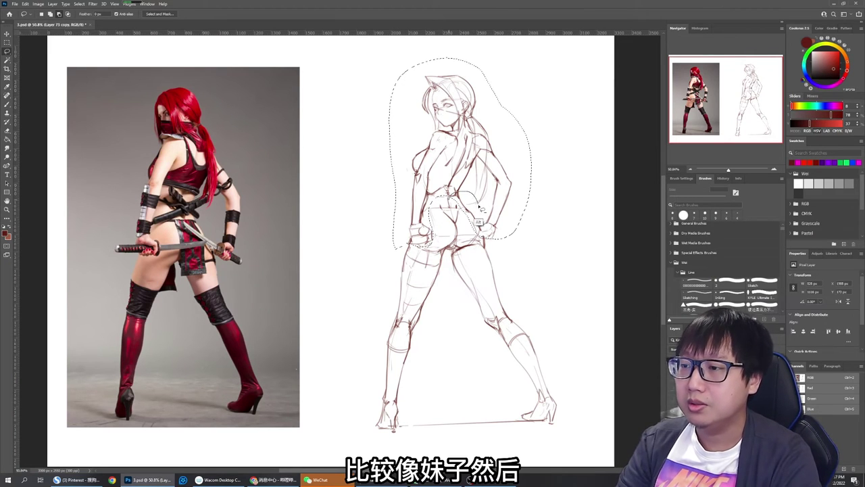
{"action": "left_click_drag", "start_coordinate": [463, 243], "coordinate": [464, 224]}
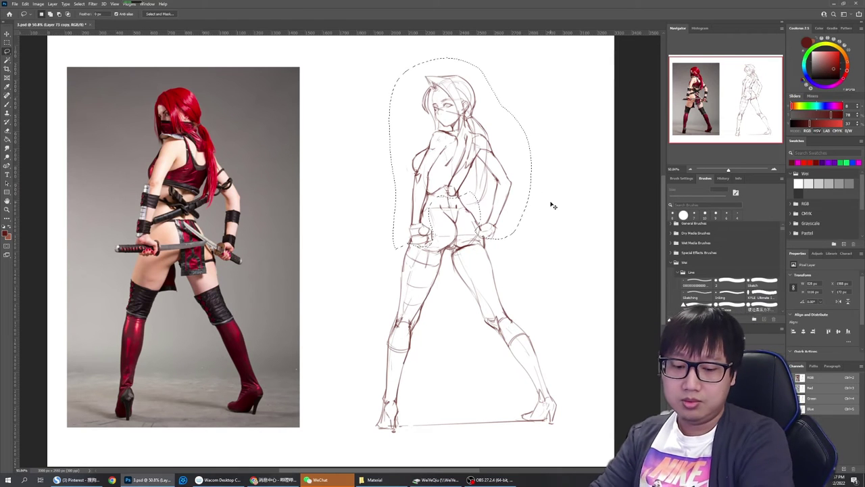
{"action": "key", "text": "ctrl+t"}
{"action": "left_click_drag", "start_coordinate": [459, 154], "coordinate": [450, 198]}
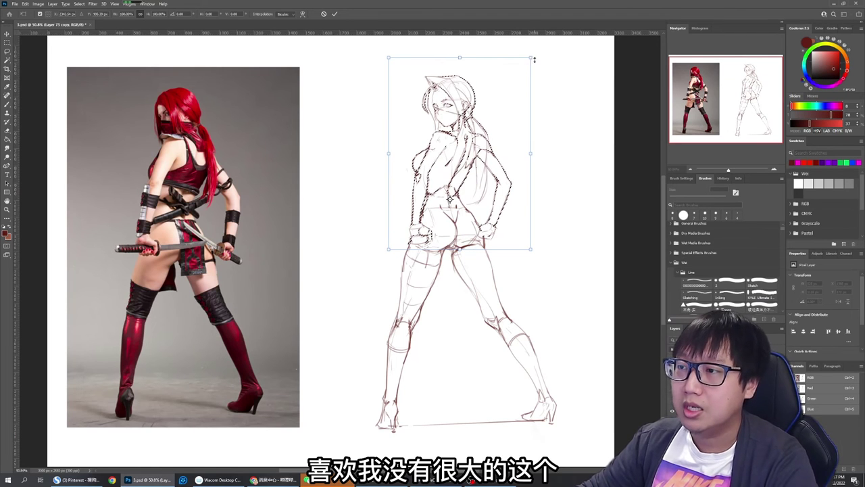
{"action": "left_click_drag", "start_coordinate": [531, 58], "coordinate": [520, 64]}
{"action": "key", "text": "Return"}
{"action": "key", "text": "ctrl+d"}
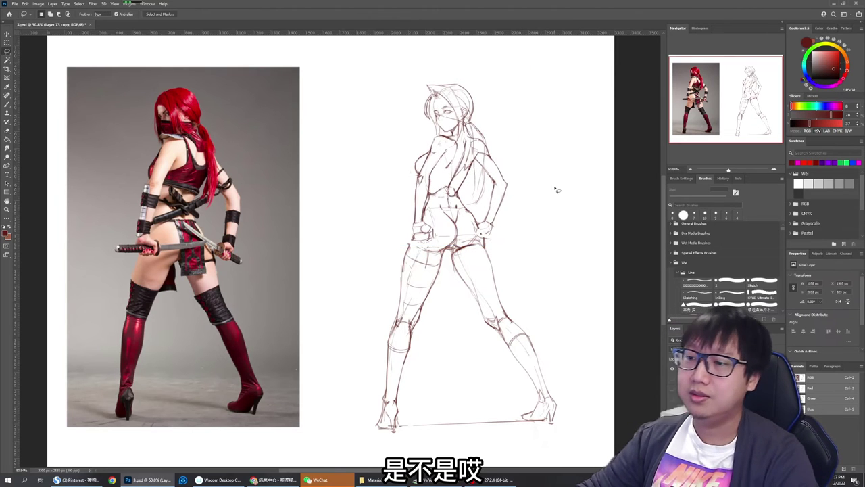
Undo the upper-body scaling and clear the selection
{"action": "scroll", "coordinate": [554, 189], "scroll_direction": "down", "scroll_amount": 3}
{"action": "scroll", "coordinate": [554, 189], "scroll_direction": "up", "scroll_amount": 2}
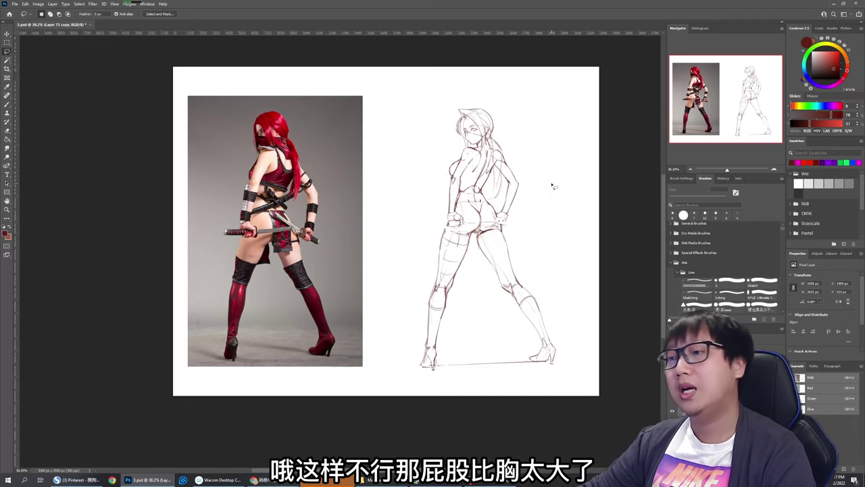
{"action": "key", "text": "ctrl+z"}
{"action": "key", "text": "ctrl+z"}
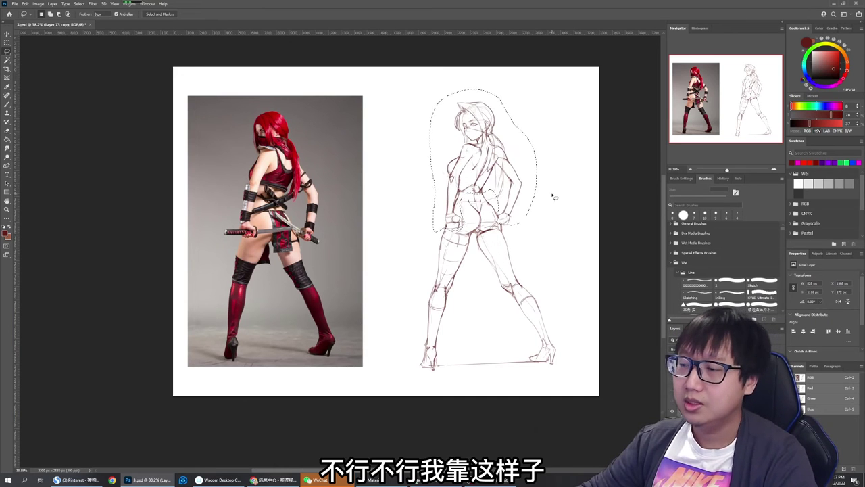
{"action": "key", "text": "ctrl+d"}
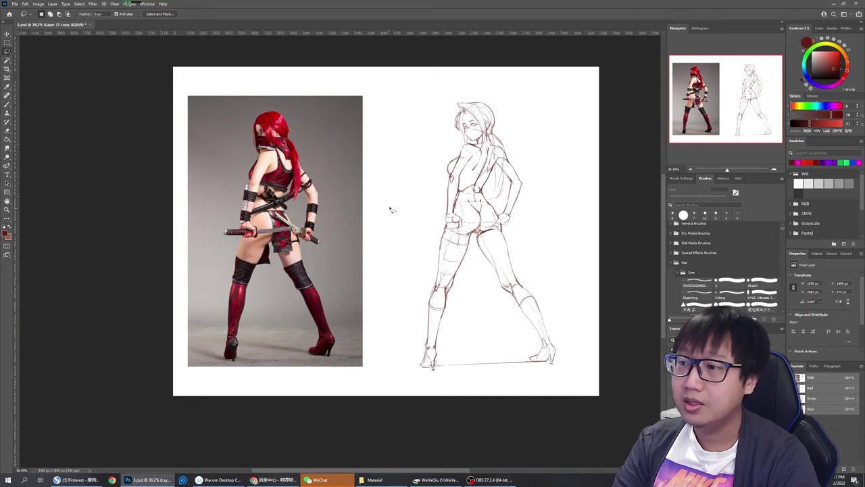
Select the head, torso and arms without the hips and shift them down slightly to shorten the waist
{"action": "mouse_move", "coordinate": [398, 203]}
{"action": "left_mouse_down"}
{"action": "mouse_move", "coordinate": [388, 127]}
{"action": "mouse_move", "coordinate": [491, 94]}
{"action": "mouse_move", "coordinate": [552, 193]}
{"action": "mouse_move", "coordinate": [511, 227]}
{"action": "mouse_move", "coordinate": [483, 203]}
{"action": "mouse_move", "coordinate": [465, 204]}
{"action": "mouse_move", "coordinate": [457, 232]}
{"action": "mouse_move", "coordinate": [405, 204]}
{"action": "left_mouse_up"}
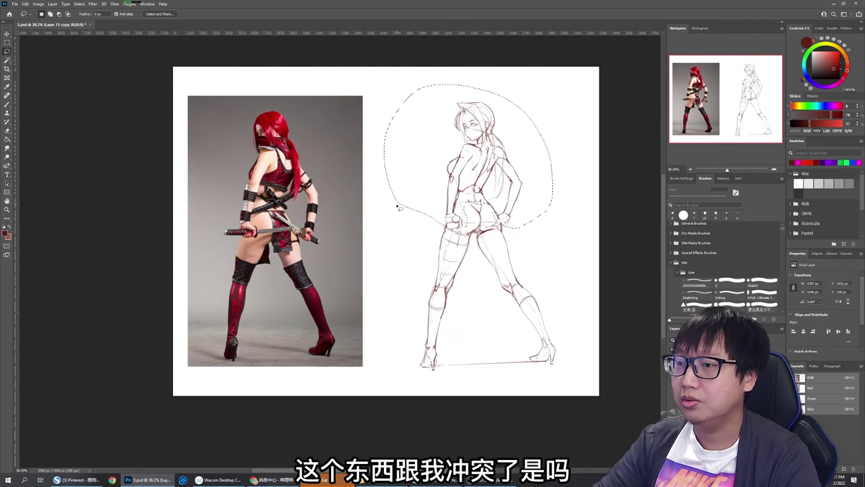
{"action": "scroll", "coordinate": [503, 145], "scroll_direction": "up", "scroll_amount": 2}
{"action": "left_click_drag", "start_coordinate": [503, 145], "coordinate": [514, 168]}
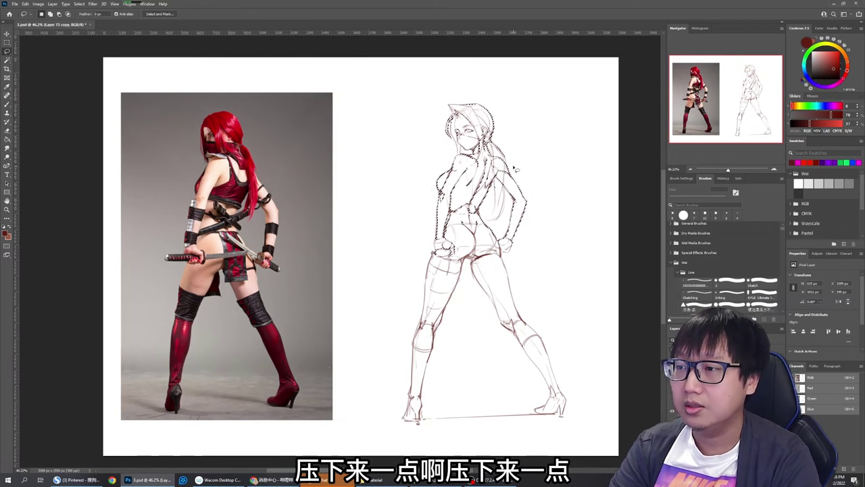
{"action": "key", "text": "ctrl+d"}
{"action": "scroll", "coordinate": [430, 206], "scroll_direction": "down", "scroll_amount": 2}
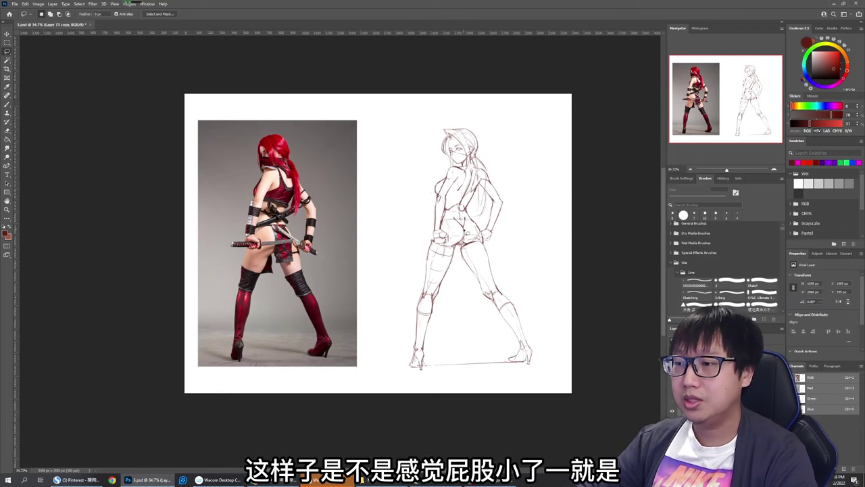
Erase and redraw the right hip and waist contour, enlarging the gap inside the bent arm
{"action": "scroll", "coordinate": [466, 230], "scroll_direction": "up", "scroll_amount": 1}
{"action": "key", "text": "e"}
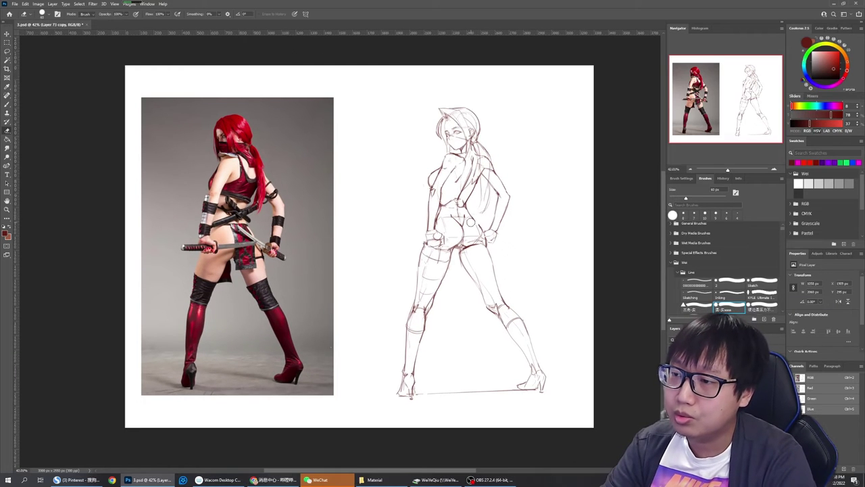
{"action": "key", "text": "b"}
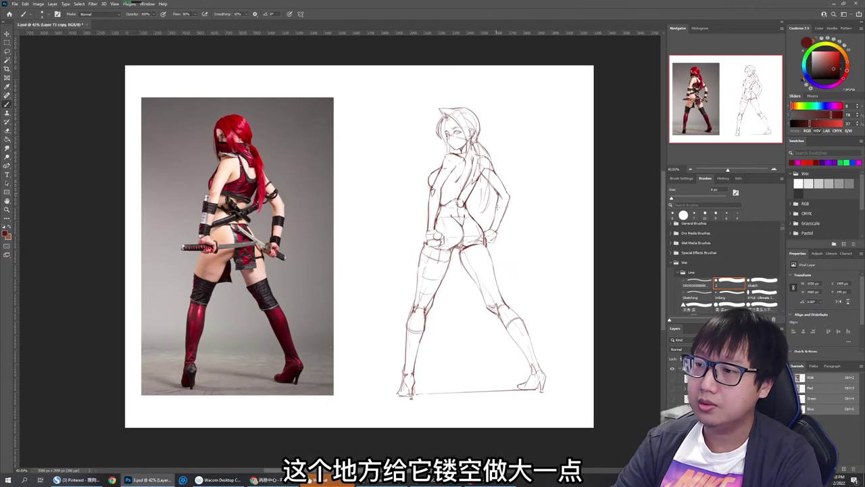
Clean up and redraw the right thigh's contours from the buttock crease down to the knee
{"action": "key", "text": "e"}
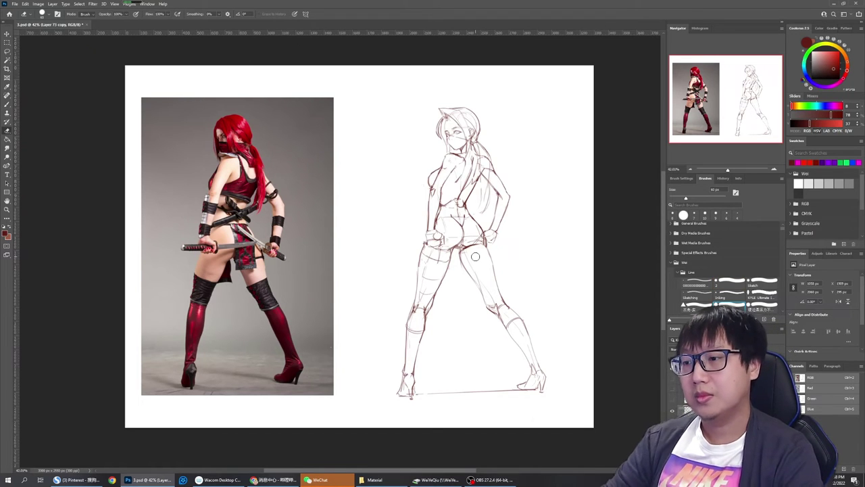
{"action": "scroll", "coordinate": [481, 242], "scroll_direction": "down", "scroll_amount": 1}
{"action": "scroll", "coordinate": [498, 244], "scroll_direction": "up", "scroll_amount": 1}
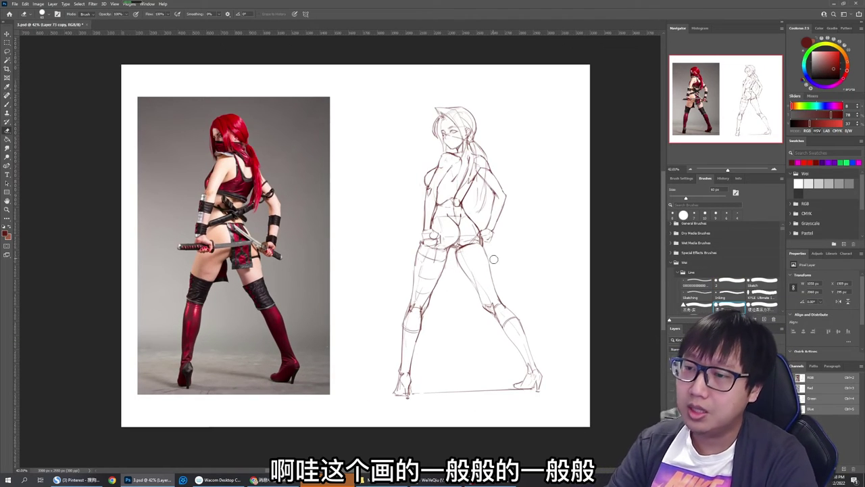
{"action": "key", "text": "b"}
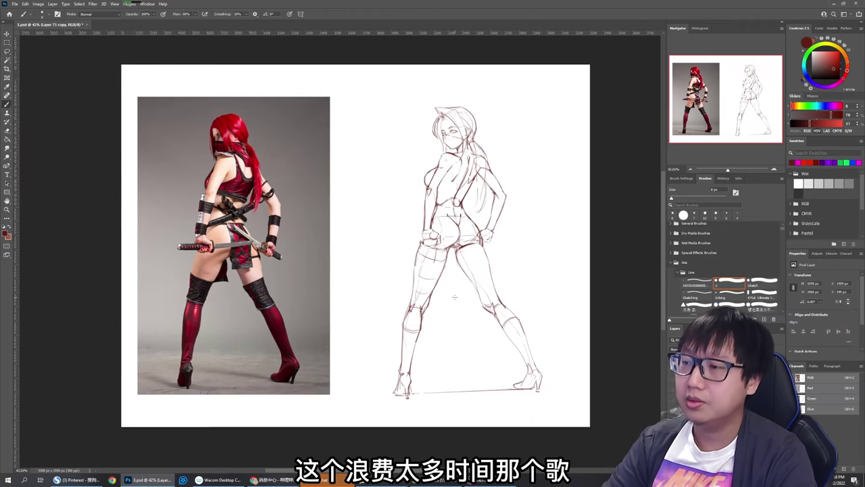
{"action": "scroll", "coordinate": [455, 297], "scroll_direction": "up", "scroll_amount": 1}
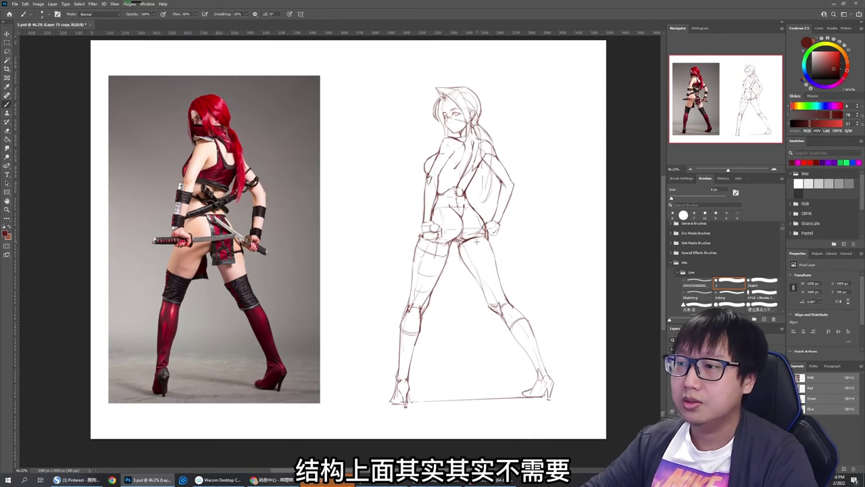
{"action": "key", "text": "e"}
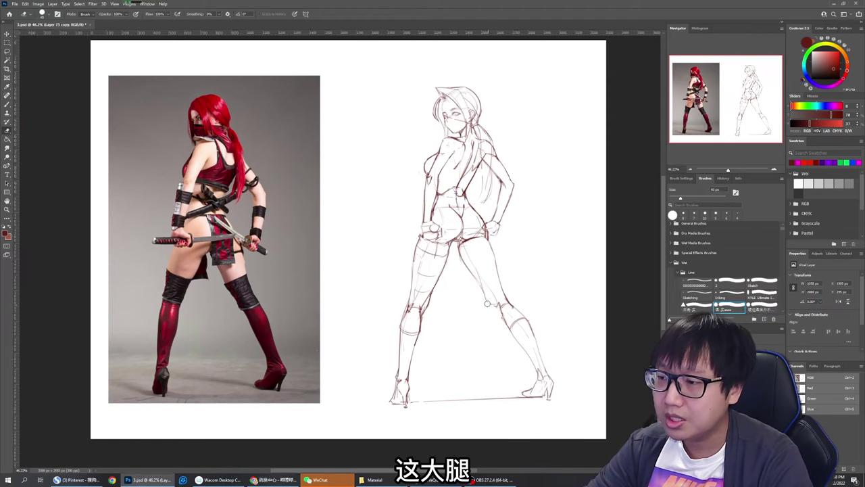
Set the brush to 10 px and redraw the right lower leg's contours from knee to ankle
{"action": "key", "text": "b"}
{"action": "key", "text": "bracketright"}
{"action": "key", "text": "bracketright"}
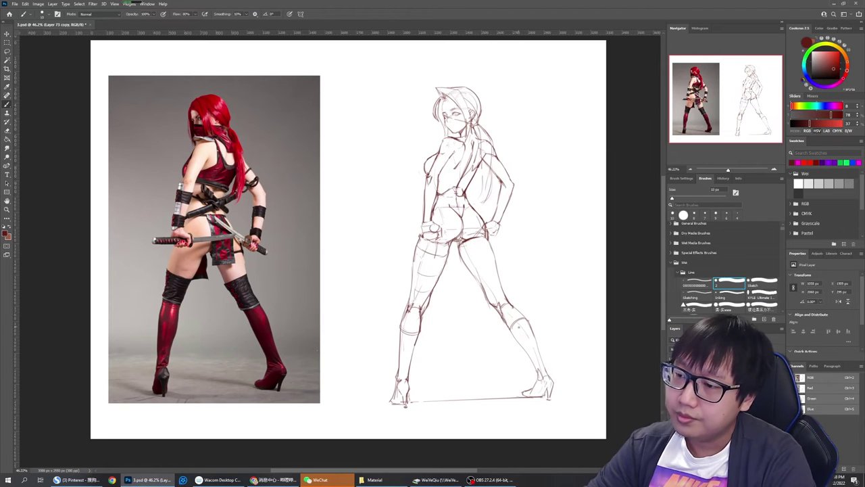
{"action": "left_click_drag", "start_coordinate": [505, 322], "coordinate": [538, 373]}
{"action": "key", "text": "e"}
{"action": "key", "text": "b"}
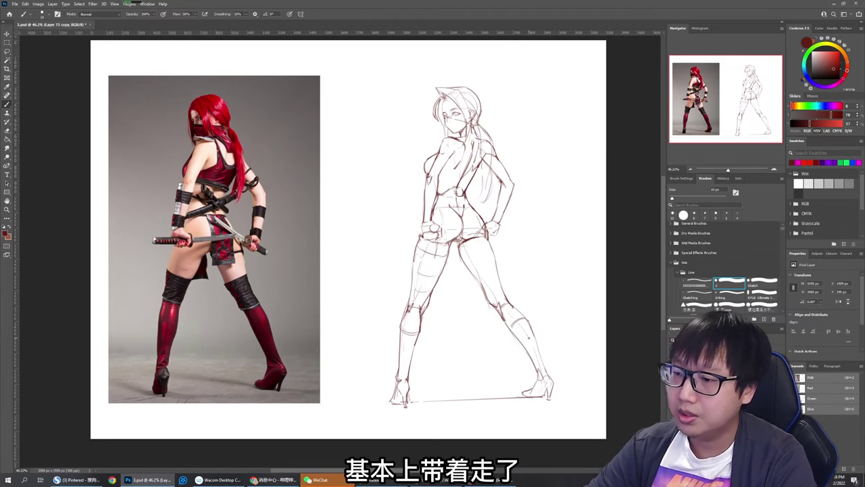
Erase the left calf's inner contour and redraw it with a smoother taper down to the ankle
{"action": "key", "text": "e"}
{"action": "left_click_drag", "start_coordinate": [420, 330], "coordinate": [413, 358]}
{"action": "key", "text": "b"}
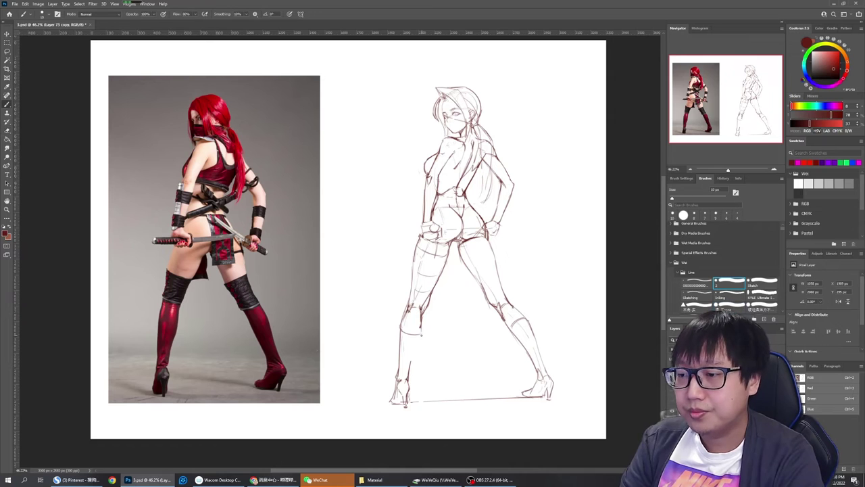
{"action": "left_click_drag", "start_coordinate": [422, 328], "coordinate": [407, 381]}
{"action": "key", "text": "e"}
{"action": "key", "text": "b"}
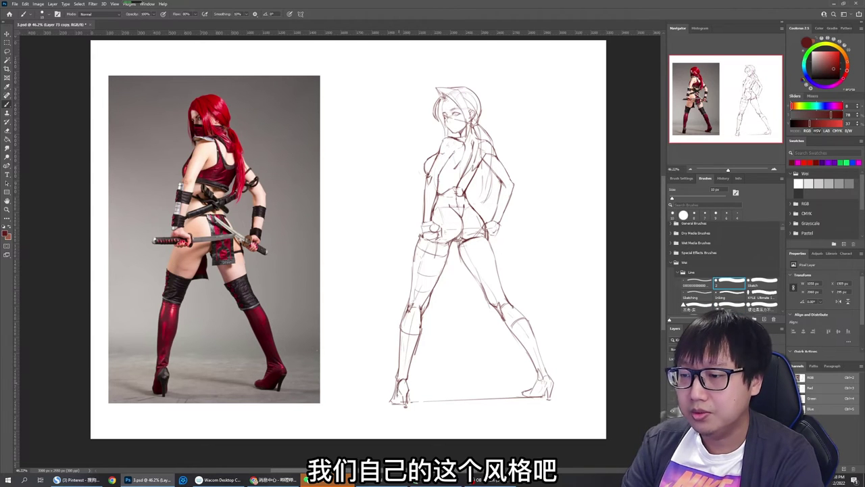
Redraw the left foot and ankle as a clearer high-heeled shoe
{"action": "key", "text": "e"}
{"action": "key", "text": "b"}
{"action": "mouse_move", "coordinate": [399, 392]}
{"action": "left_mouse_down"}
{"action": "mouse_move", "coordinate": [403, 408]}
{"action": "mouse_move", "coordinate": [390, 403]}
{"action": "mouse_move", "coordinate": [498, 400]}
{"action": "left_mouse_up"}
{"action": "key", "text": "e"}
{"action": "key", "text": "b"}
Erase the ground line between the feet and tidy the lines at the left wrist
{"action": "key", "text": "e"}
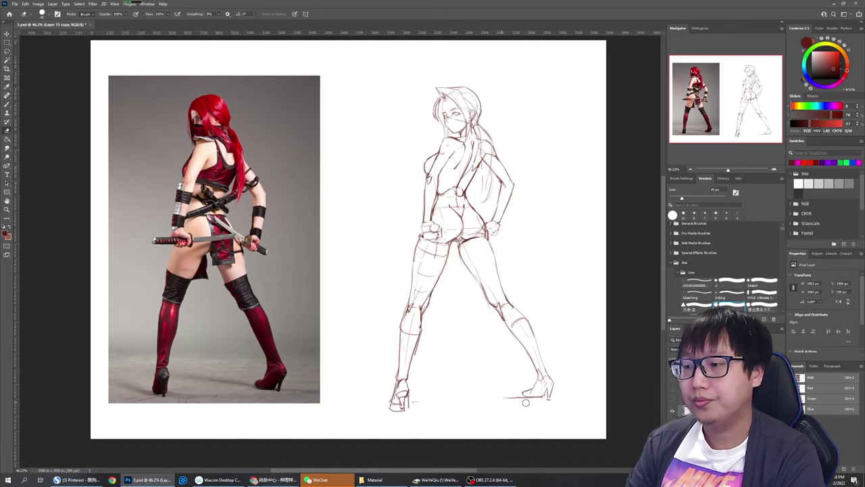
{"action": "key", "text": "b"}
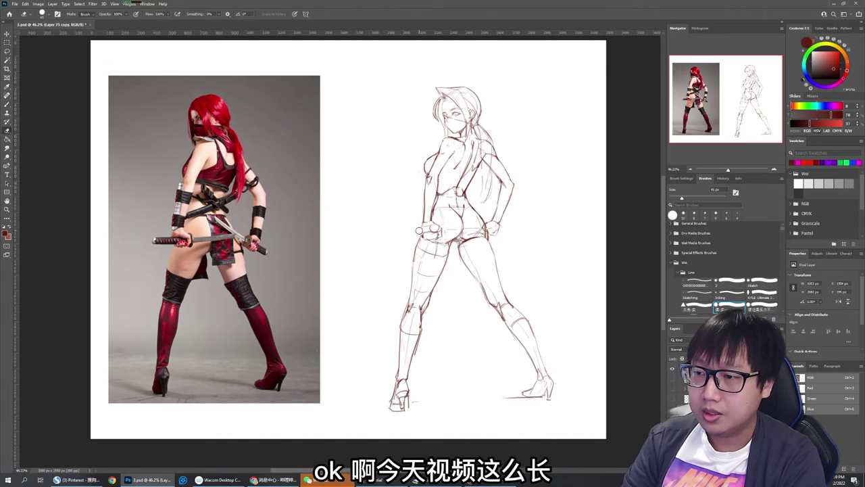
{"action": "left_click_drag", "start_coordinate": [421, 228], "coordinate": [422, 232]}
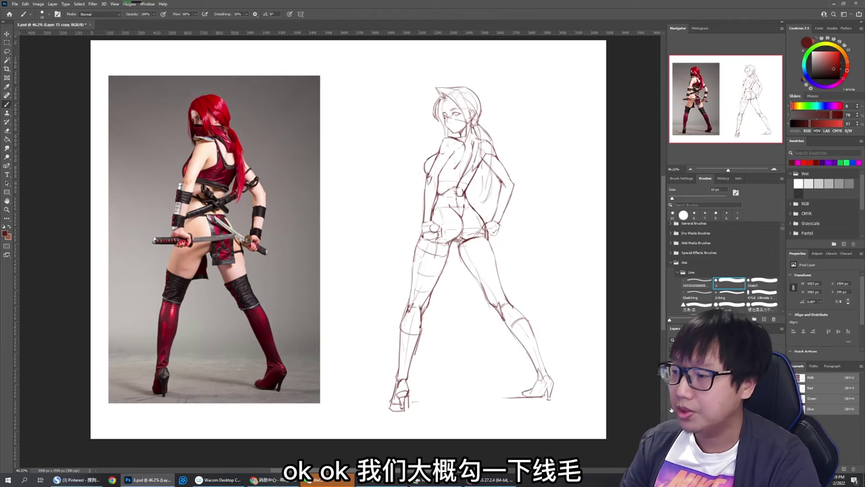
Toggle the sketch layers' visibility and fade the figure sketch to a faint guide for the line art
{"action": "left_click", "coordinate": [671, 409]}
{"action": "left_click", "coordinate": [672, 410]}
{"action": "left_click", "coordinate": [671, 409]}
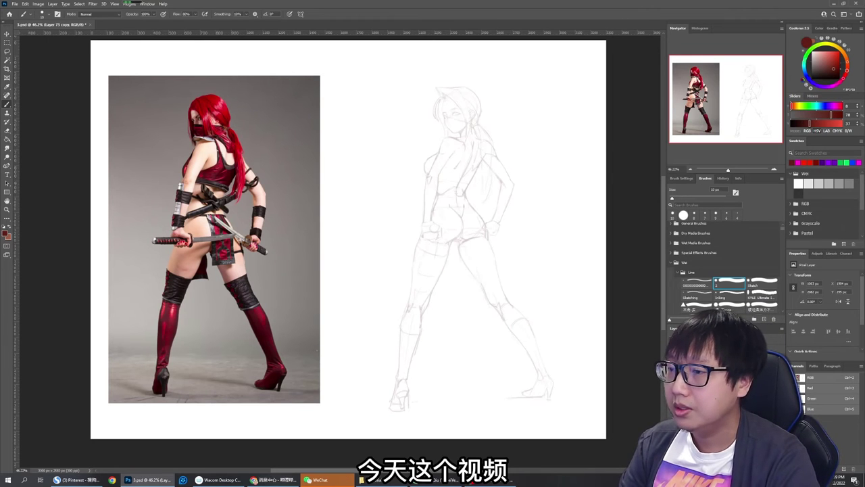
Add a new layer and, with a finer brush, ink the forehead contour down to the far brow and eye socket
{"action": "key", "text": "ctrl+shift+alt+n"}
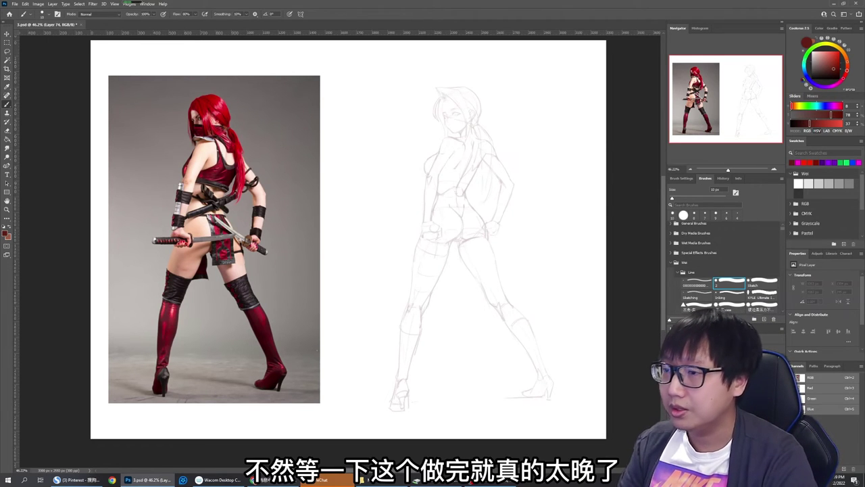
{"action": "scroll", "coordinate": [458, 94], "scroll_direction": "up", "scroll_amount": 6}
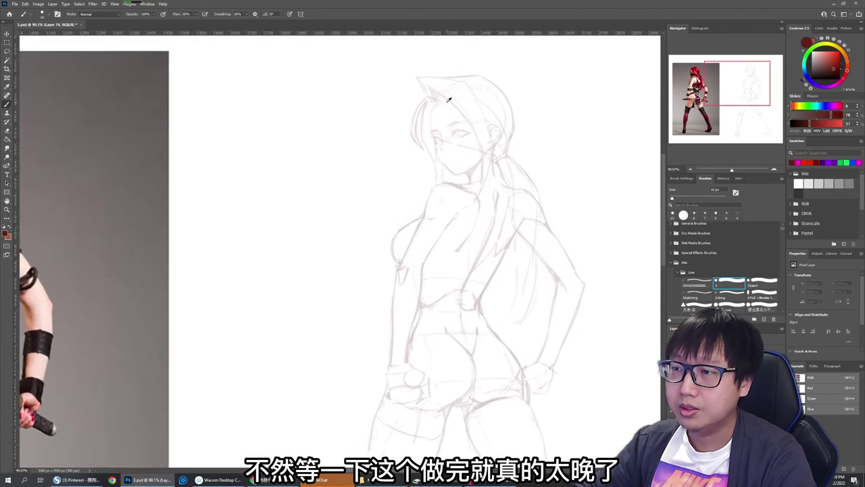
{"action": "scroll", "coordinate": [467, 116], "scroll_direction": "up", "scroll_amount": 2}
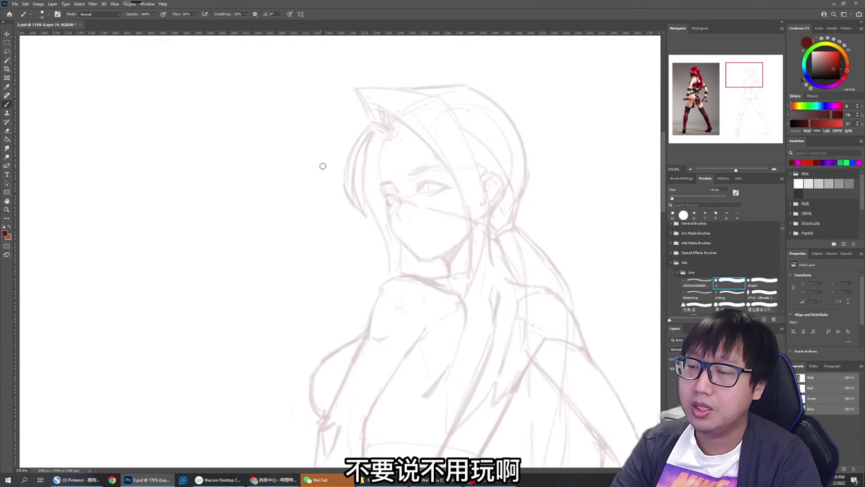
{"action": "key", "text": "bracketleft"}
{"action": "key", "text": "bracketleft"}
{"action": "key", "text": "bracketleft"}
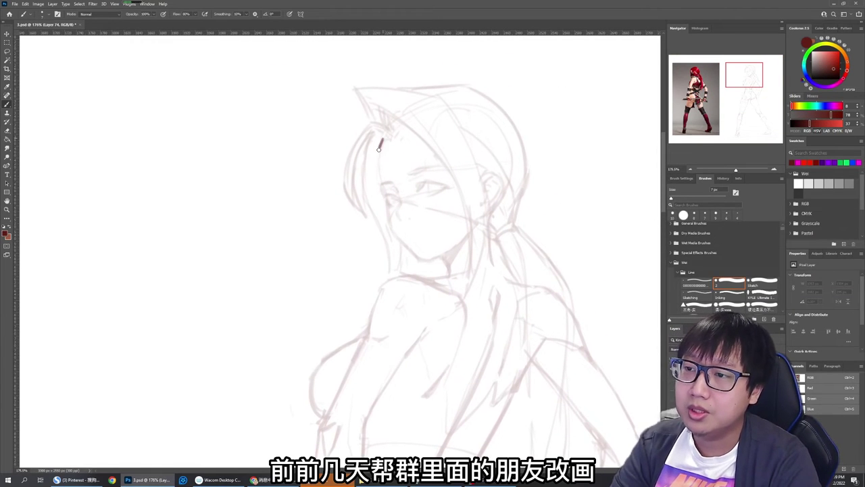
{"action": "key", "text": "ctrl+z"}
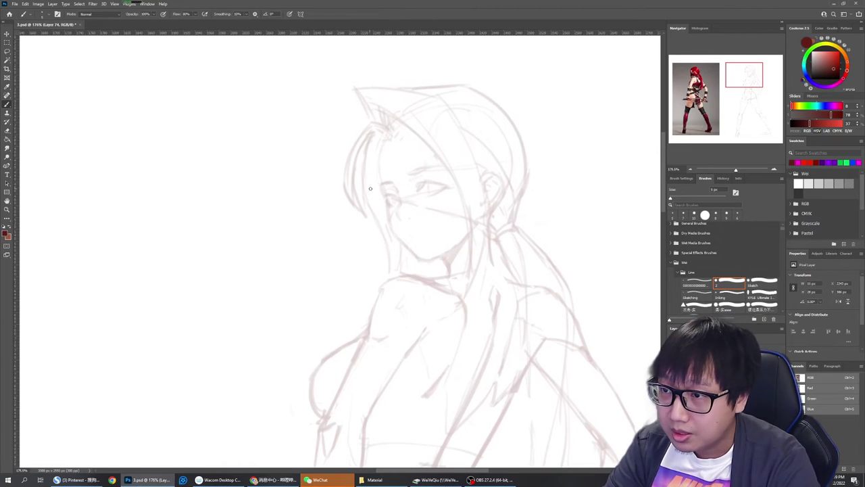
{"action": "left_click_drag", "start_coordinate": [380, 138], "coordinate": [377, 179]}
{"action": "key", "text": "ctrl+z"}
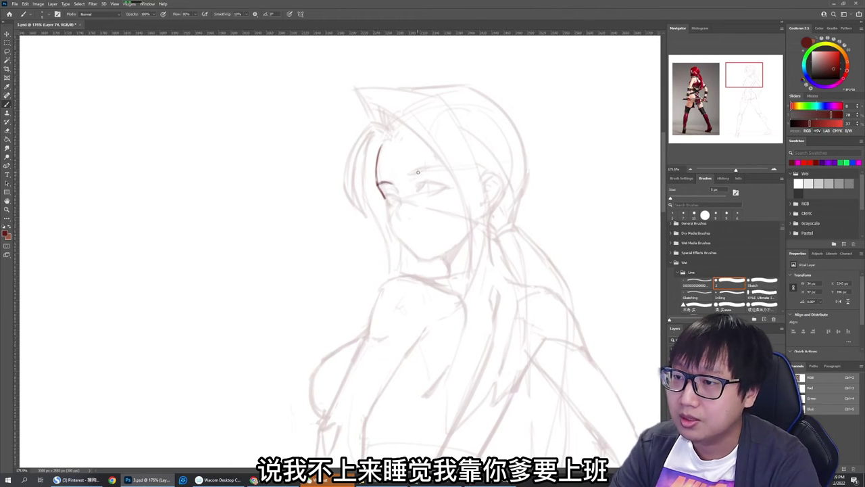
Ink the eyebrow above the nearer eye with a clean tapered line
{"action": "mouse_move", "coordinate": [406, 175]}
{"action": "left_mouse_down"}
{"action": "mouse_move", "coordinate": [433, 164]}
{"action": "mouse_move", "coordinate": [454, 182]}
{"action": "left_mouse_up"}
{"action": "key", "text": "ctrl+z"}
{"action": "key", "text": "e"}
{"action": "key", "text": "b"}
{"action": "left_click_drag", "start_coordinate": [395, 193], "coordinate": [388, 175]}
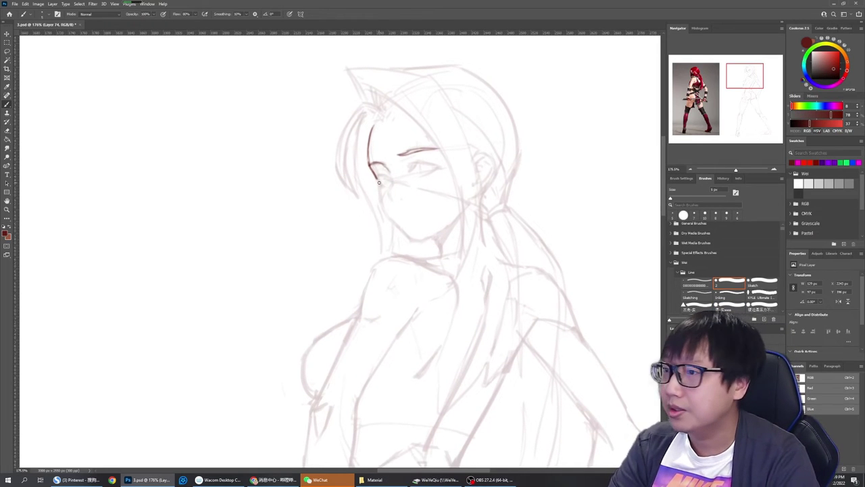
Ink the upper lash lines of both eyes, darkening their corners
{"action": "left_click_drag", "start_coordinate": [374, 177], "coordinate": [381, 175]}
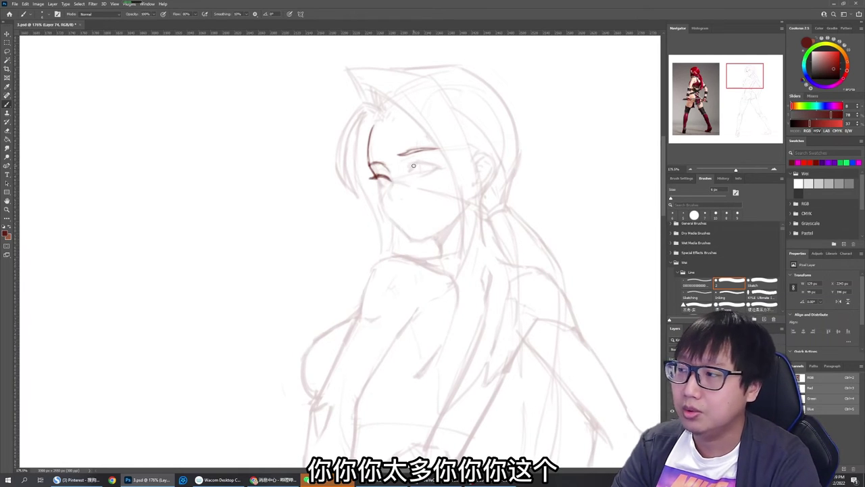
{"action": "left_click_drag", "start_coordinate": [406, 172], "coordinate": [417, 164]}
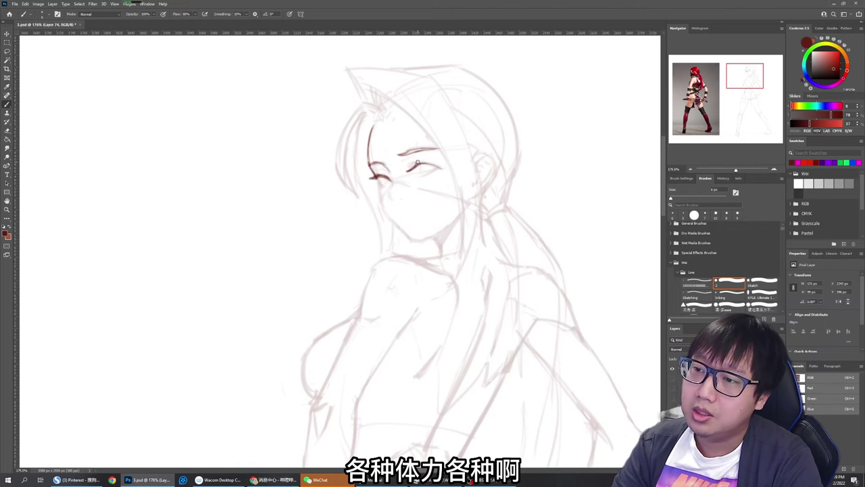
{"action": "left_click_drag", "start_coordinate": [438, 164], "coordinate": [444, 168]}
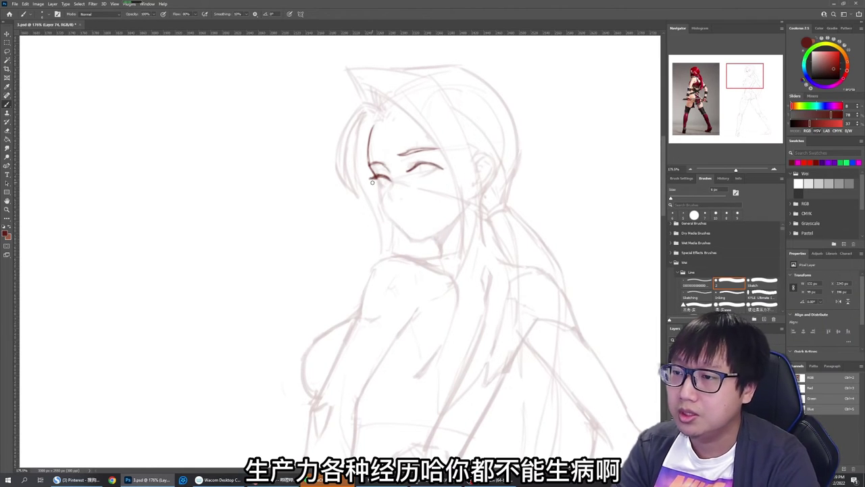
{"action": "left_click_drag", "start_coordinate": [383, 179], "coordinate": [390, 182]}
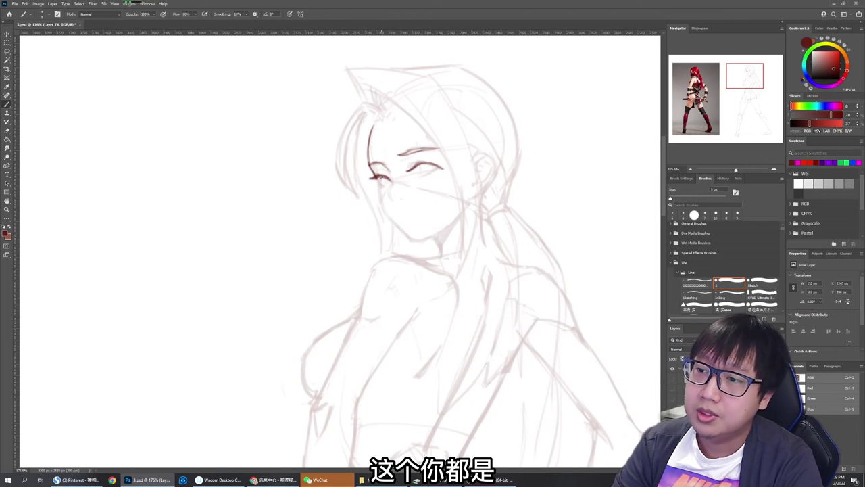
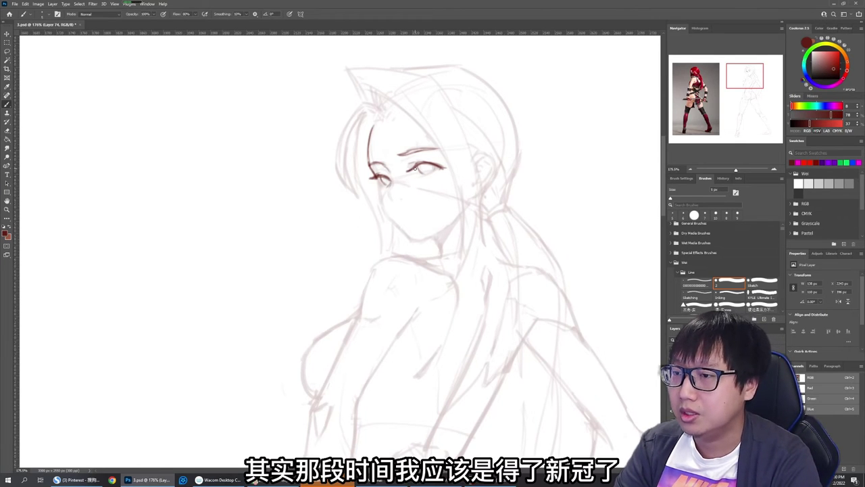
Clean up the nearer eye's outer corner and finish the irises and lower lids of both eyes
{"action": "key", "text": "e"}
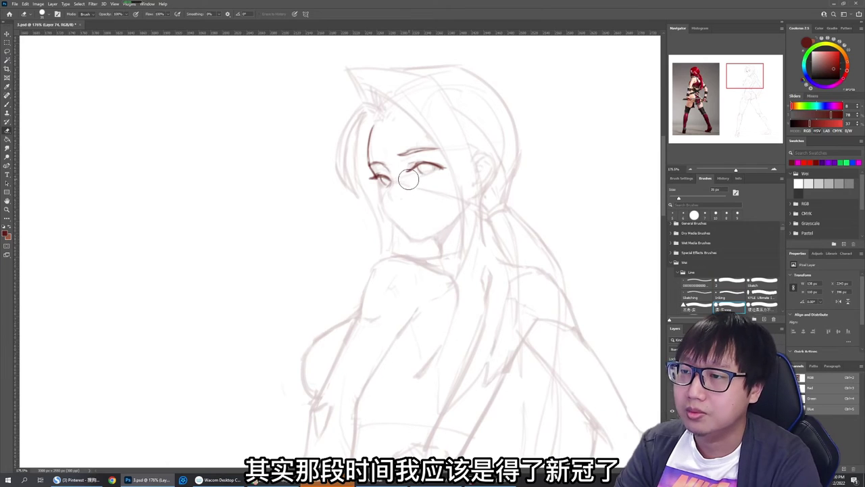
{"action": "key", "text": "b"}
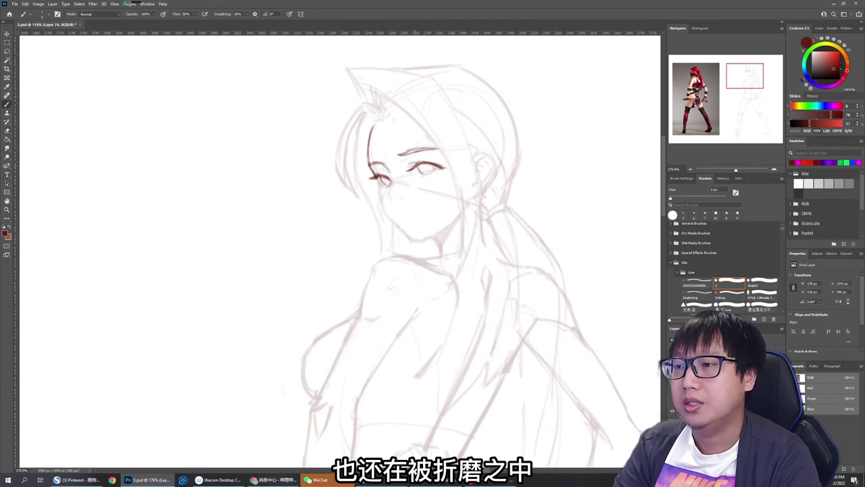
{"action": "key", "text": "e"}
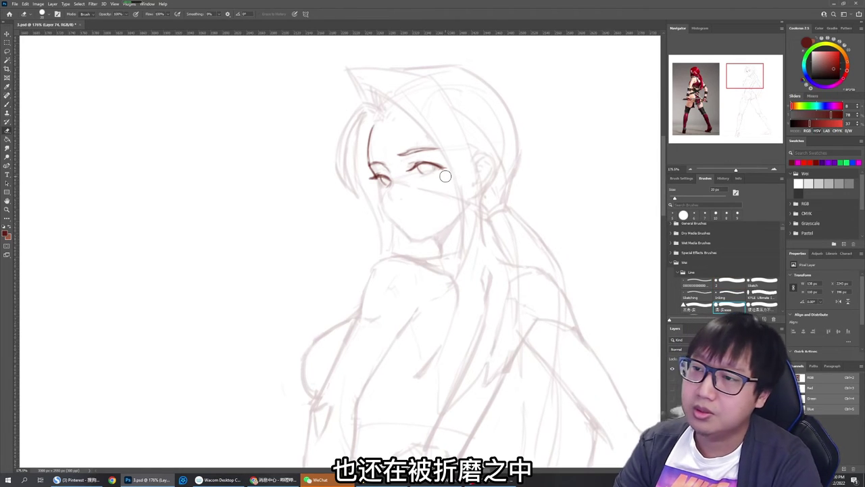
{"action": "mouse_move", "coordinate": [445, 175]}
{"action": "left_mouse_down"}
{"action": "mouse_move", "coordinate": [435, 163]}
{"action": "mouse_move", "coordinate": [443, 164]}
{"action": "left_mouse_up"}
{"action": "key", "text": "b"}
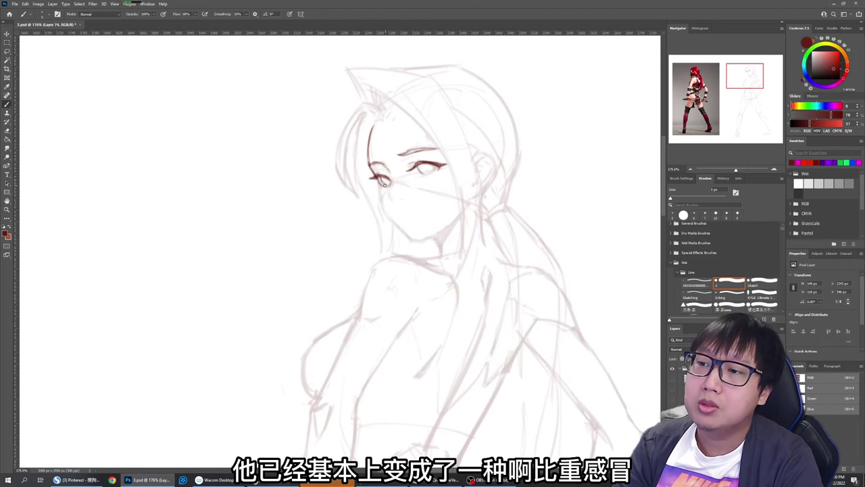
{"action": "left_click_drag", "start_coordinate": [385, 184], "coordinate": [385, 182]}
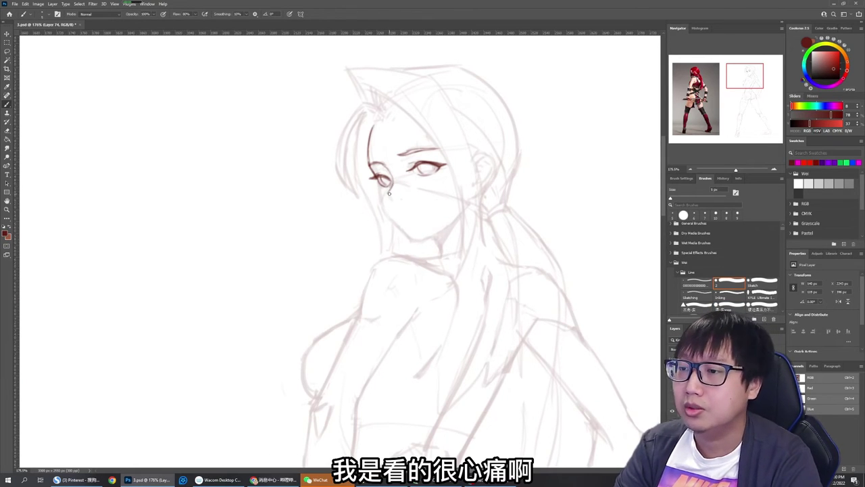
Ink the nose and the face outline from the far cheek around the chin to the near jaw
{"action": "left_click_drag", "start_coordinate": [387, 193], "coordinate": [393, 197]}
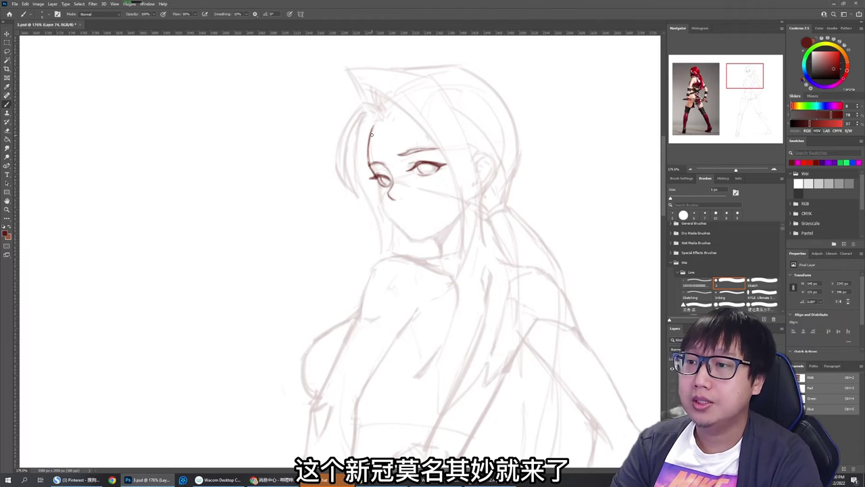
{"action": "mouse_move", "coordinate": [378, 181]}
{"action": "left_mouse_down"}
{"action": "mouse_move", "coordinate": [393, 223]}
{"action": "mouse_move", "coordinate": [386, 216]}
{"action": "mouse_move", "coordinate": [413, 240]}
{"action": "left_mouse_up"}
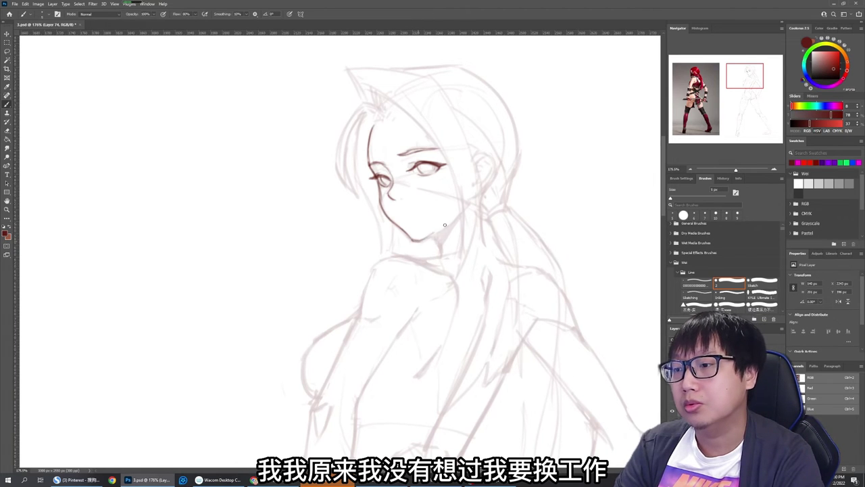
{"action": "left_click_drag", "start_coordinate": [435, 231], "coordinate": [464, 209]}
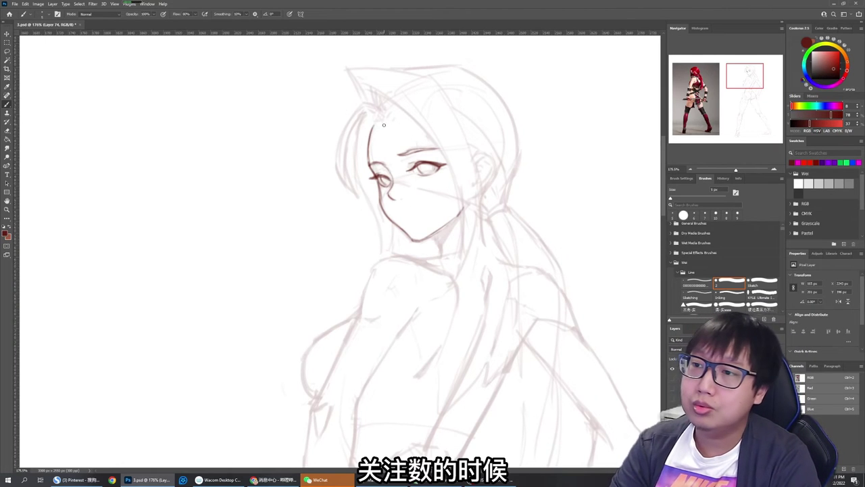
Ink the short spiky hairline on the forehead and the outline of the pointed forelock above it
{"action": "left_click_drag", "start_coordinate": [387, 119], "coordinate": [401, 120]}
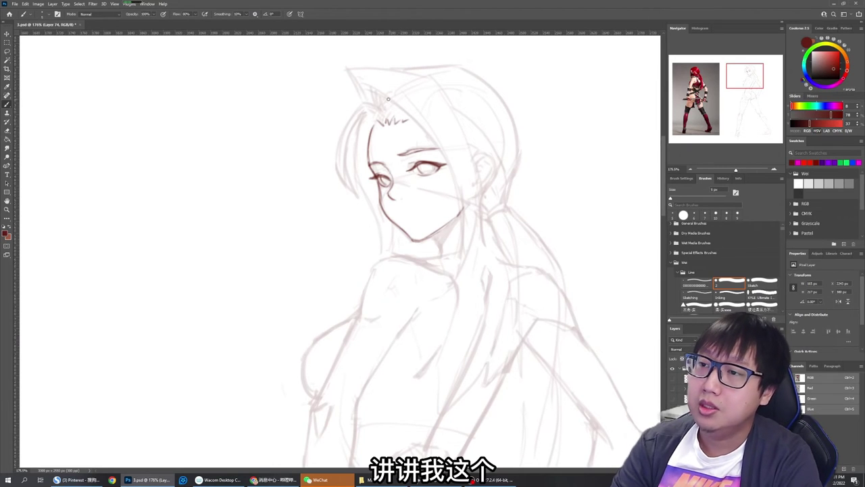
{"action": "left_click_drag", "start_coordinate": [347, 69], "coordinate": [382, 121]}
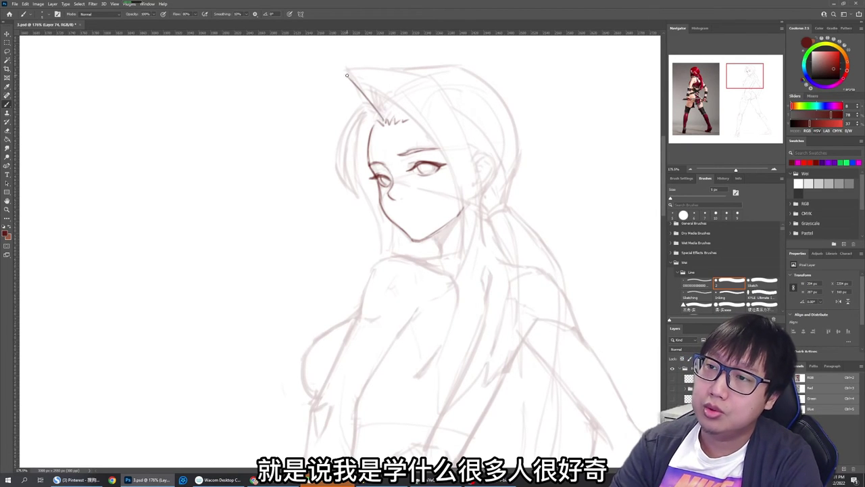
{"action": "left_click_drag", "start_coordinate": [345, 68], "coordinate": [431, 79]}
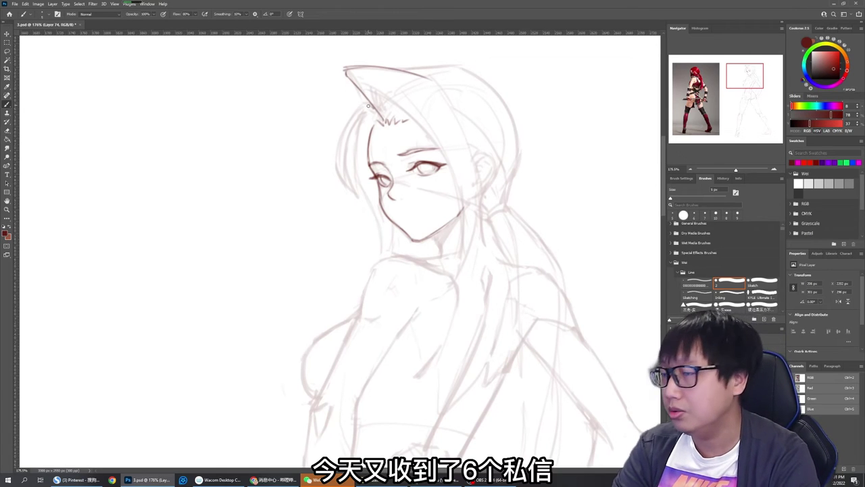
Ink the long hair lock framing the far side of the face, from the parting down to the shoulder
{"action": "left_click_drag", "start_coordinate": [365, 105], "coordinate": [339, 146]}
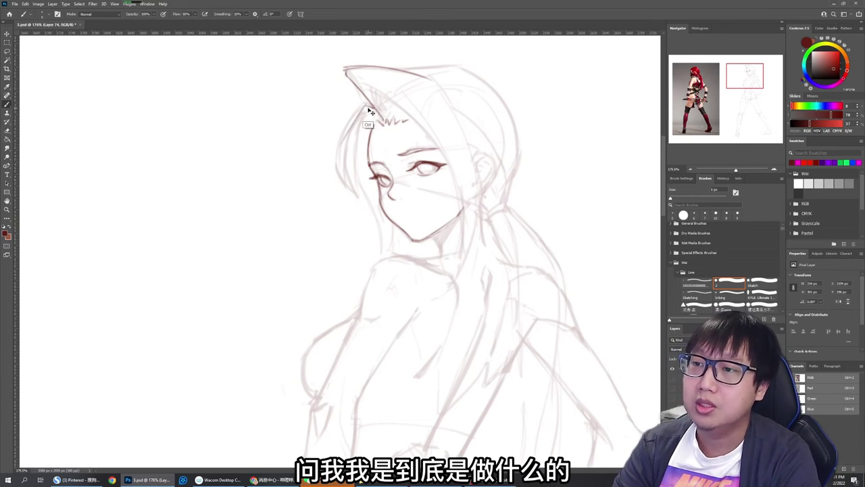
{"action": "key", "text": "ctrl+z"}
{"action": "mouse_move", "coordinate": [368, 103]}
{"action": "left_mouse_down"}
{"action": "mouse_move", "coordinate": [336, 154]}
{"action": "mouse_move", "coordinate": [368, 201]}
{"action": "left_mouse_up"}
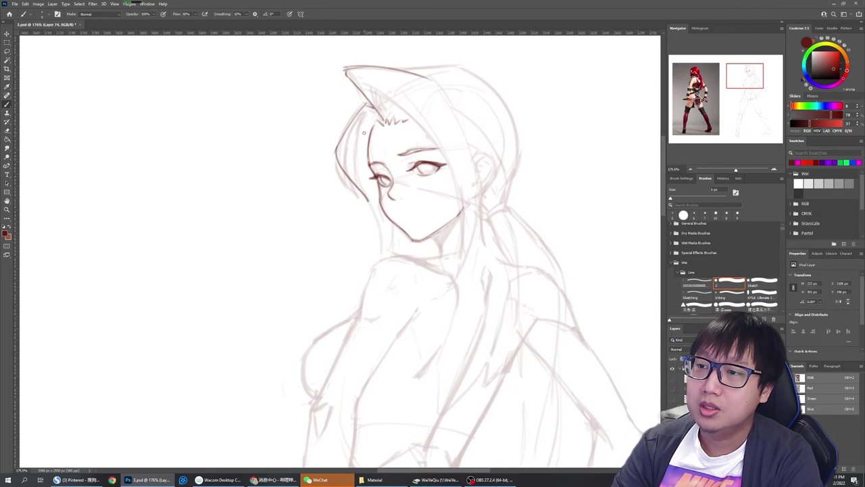
{"action": "mouse_move", "coordinate": [368, 110]}
{"action": "left_mouse_down"}
{"action": "mouse_move", "coordinate": [371, 203]}
{"action": "mouse_move", "coordinate": [366, 194]}
{"action": "mouse_move", "coordinate": [391, 260]}
{"action": "left_mouse_up"}
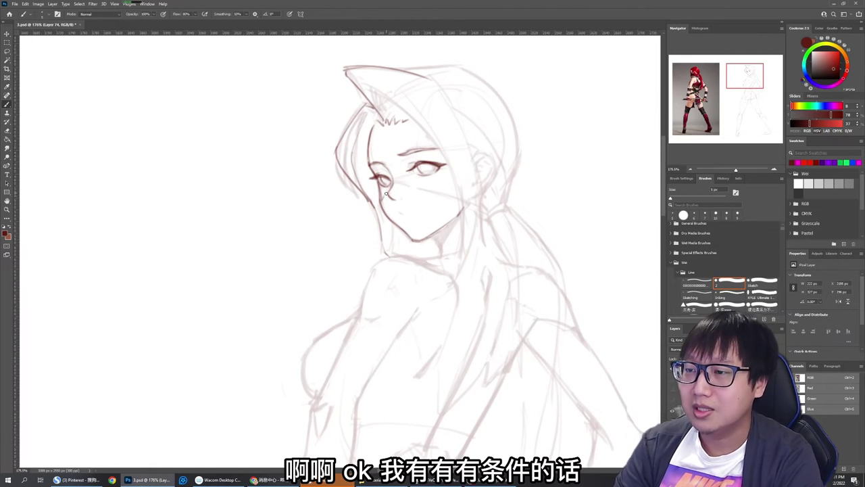
Ink the mask's upper edge across the nose and cheek, and add fine strands inside the pointed forelock
{"action": "left_click_drag", "start_coordinate": [395, 183], "coordinate": [460, 199]}
{"action": "key", "text": "ctrl+z"}
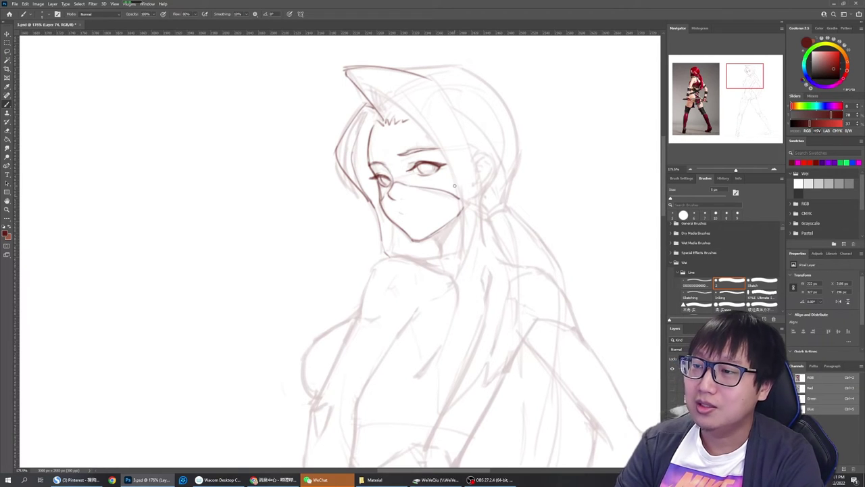
{"action": "mouse_move", "coordinate": [366, 83]}
{"action": "left_mouse_down"}
{"action": "mouse_move", "coordinate": [386, 121]}
{"action": "mouse_move", "coordinate": [387, 114]}
{"action": "left_mouse_up"}
{"action": "left_click_drag", "start_coordinate": [368, 84], "coordinate": [405, 111]}
{"action": "key", "text": "ctrl+z"}
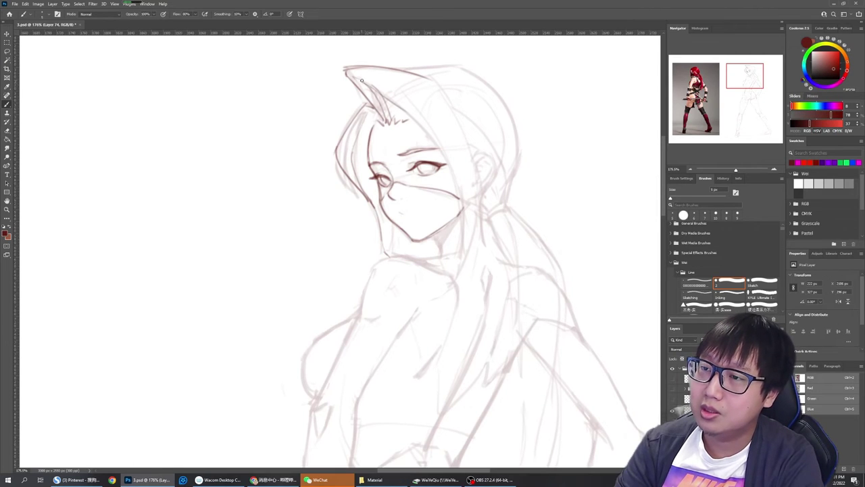
Ink both edges of the long hair lock on the near side of the face, tapering to a point below the jaw
{"action": "mouse_move", "coordinate": [365, 83]}
{"action": "left_mouse_down"}
{"action": "mouse_move", "coordinate": [432, 142]}
{"action": "mouse_move", "coordinate": [403, 110]}
{"action": "mouse_move", "coordinate": [464, 217]}
{"action": "left_mouse_up"}
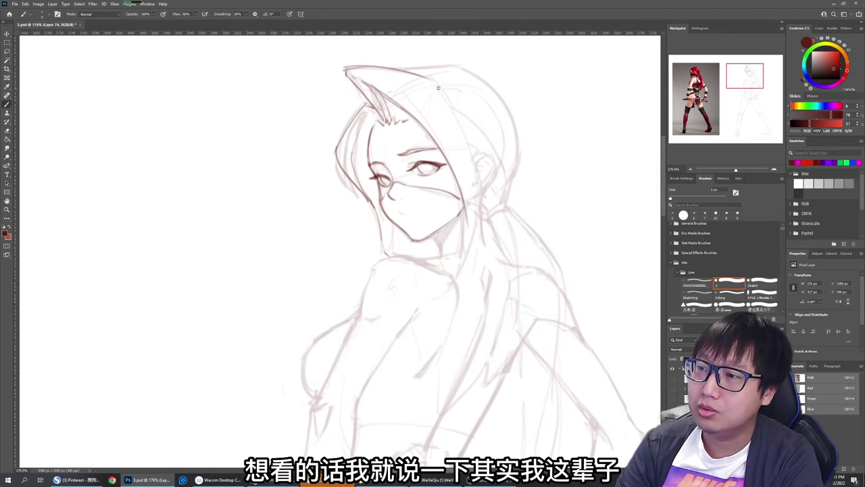
{"action": "mouse_move", "coordinate": [438, 87]}
{"action": "left_mouse_down"}
{"action": "mouse_move", "coordinate": [465, 206]}
{"action": "mouse_move", "coordinate": [462, 264]}
{"action": "left_mouse_up"}
{"action": "mouse_move", "coordinate": [465, 203]}
{"action": "left_mouse_down"}
{"action": "mouse_move", "coordinate": [462, 248]}
{"action": "mouse_move", "coordinate": [482, 198]}
{"action": "mouse_move", "coordinate": [456, 283]}
{"action": "left_mouse_up"}
{"action": "key", "text": "ctrl+z"}
{"action": "mouse_move", "coordinate": [481, 203]}
{"action": "left_mouse_down"}
{"action": "mouse_move", "coordinate": [479, 233]}
{"action": "mouse_move", "coordinate": [460, 276]}
{"action": "left_mouse_up"}
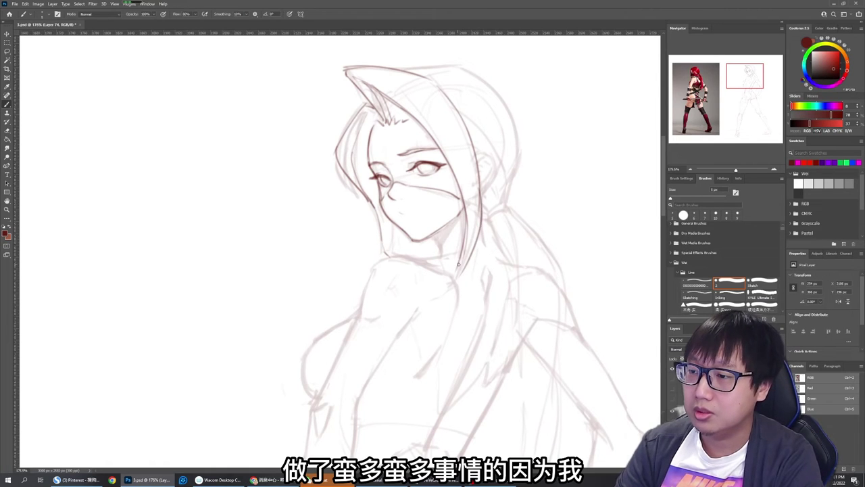
{"action": "key", "text": "ctrl+z"}
{"action": "left_click_drag", "start_coordinate": [480, 202], "coordinate": [458, 269]}
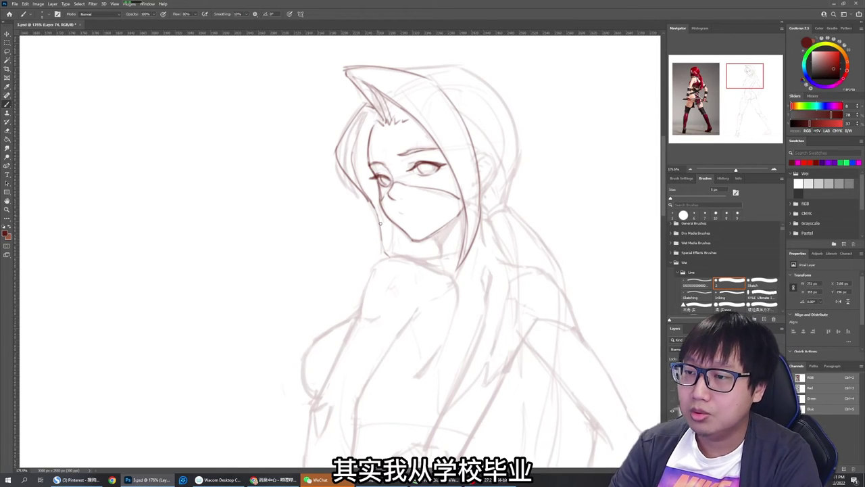
Ink the far lock's tips and the neck lines, and hatch the shadow under the near side of the jaw
{"action": "mouse_move", "coordinate": [377, 218]}
{"action": "left_mouse_down"}
{"action": "mouse_move", "coordinate": [390, 257]}
{"action": "mouse_move", "coordinate": [415, 262]}
{"action": "left_mouse_up"}
{"action": "key", "text": "ctrl+z"}
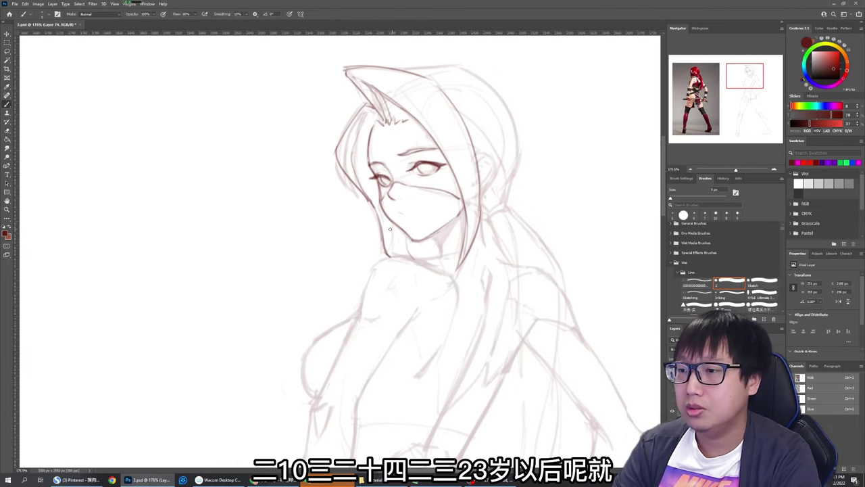
{"action": "mouse_move", "coordinate": [398, 227]}
{"action": "left_mouse_down"}
{"action": "mouse_move", "coordinate": [404, 260]}
{"action": "mouse_move", "coordinate": [441, 256]}
{"action": "left_mouse_up"}
{"action": "key", "text": "ctrl+z"}
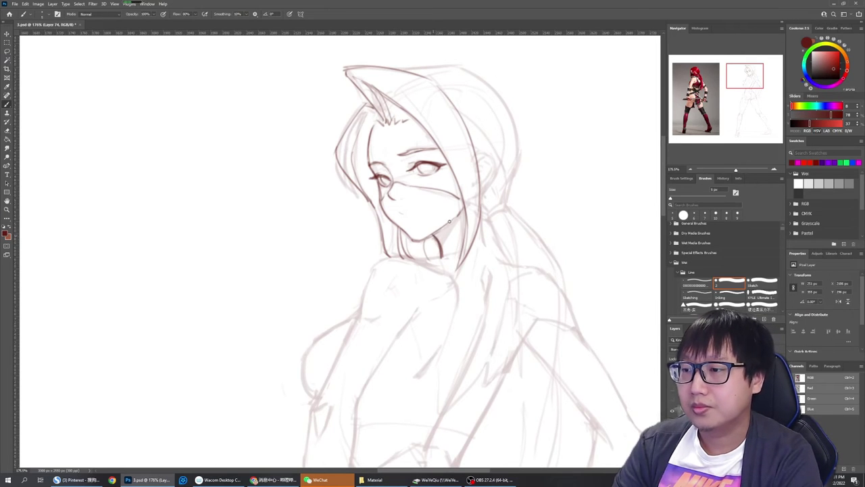
{"action": "mouse_move", "coordinate": [454, 217]}
{"action": "left_mouse_down"}
{"action": "mouse_move", "coordinate": [435, 238]}
{"action": "mouse_move", "coordinate": [443, 242]}
{"action": "left_mouse_up"}
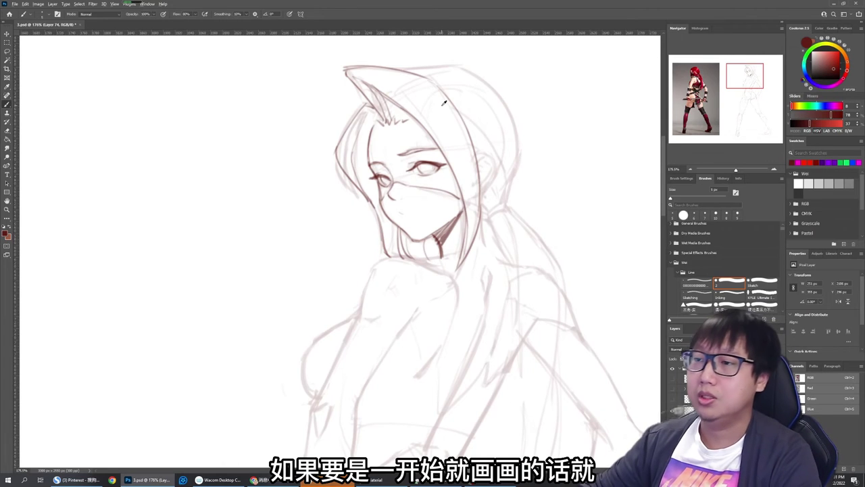
{"action": "scroll", "coordinate": [436, 94], "scroll_direction": "down", "scroll_amount": 2}
{"action": "left_click_drag", "start_coordinate": [461, 113], "coordinate": [456, 115]}
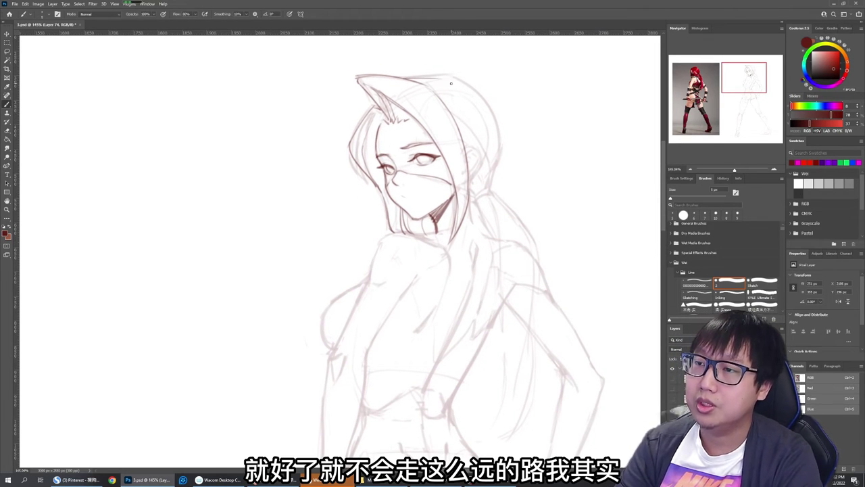
Ink the outer contour of the head's hair from the pointed forelock over the crown and down to the nape
{"action": "mouse_move", "coordinate": [404, 77]}
{"action": "left_mouse_down"}
{"action": "mouse_move", "coordinate": [455, 76]}
{"action": "mouse_move", "coordinate": [445, 76]}
{"action": "mouse_move", "coordinate": [493, 114]}
{"action": "mouse_move", "coordinate": [483, 96]}
{"action": "mouse_move", "coordinate": [477, 91]}
{"action": "mouse_move", "coordinate": [500, 130]}
{"action": "mouse_move", "coordinate": [498, 158]}
{"action": "left_mouse_up"}
{"action": "key", "text": "ctrl+z"}
{"action": "mouse_move", "coordinate": [489, 104]}
{"action": "left_mouse_down"}
{"action": "mouse_move", "coordinate": [499, 153]}
{"action": "mouse_move", "coordinate": [484, 185]}
{"action": "left_mouse_up"}
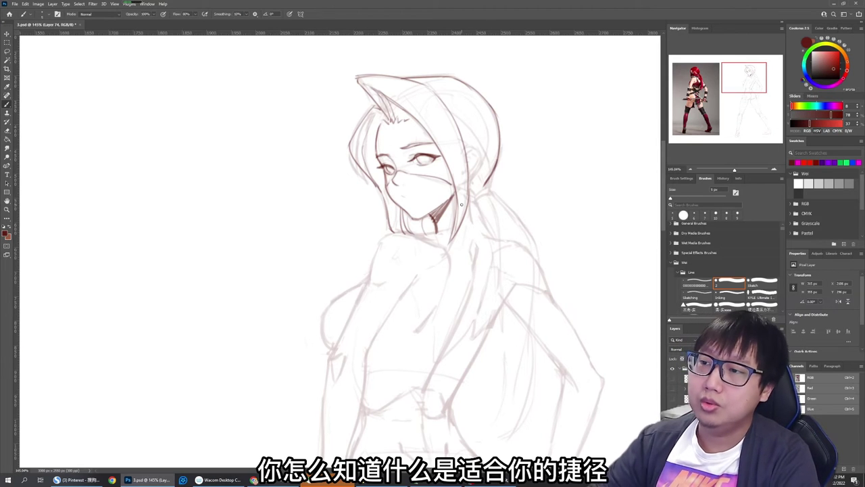
Ink the ear behind the near hair lock and clean up its inner lines with a smaller eraser
{"action": "mouse_move", "coordinate": [468, 149]}
{"action": "left_mouse_down"}
{"action": "mouse_move", "coordinate": [483, 157]}
{"action": "mouse_move", "coordinate": [471, 179]}
{"action": "left_mouse_up"}
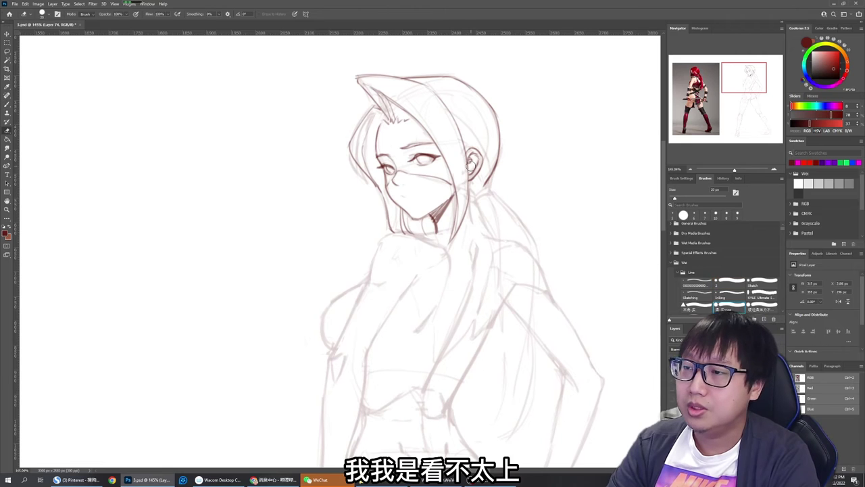
{"action": "key", "text": "e"}
{"action": "key", "text": "bracketleft"}
{"action": "key", "text": "bracketleft"}
{"action": "key", "text": "bracketleft"}
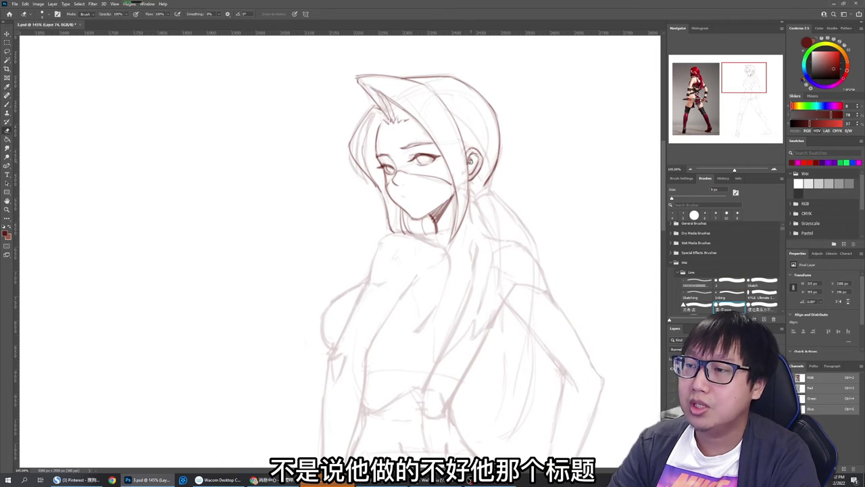
{"action": "left_click_drag", "start_coordinate": [472, 160], "coordinate": [473, 164]}
Refine the ear's rim and inner fold by alternating fine ink strokes with small erasures
{"action": "key", "text": "b"}
{"action": "key", "text": "e"}
{"action": "key", "text": "b"}
{"action": "key", "text": "e"}
{"action": "key", "text": "bracketleft"}
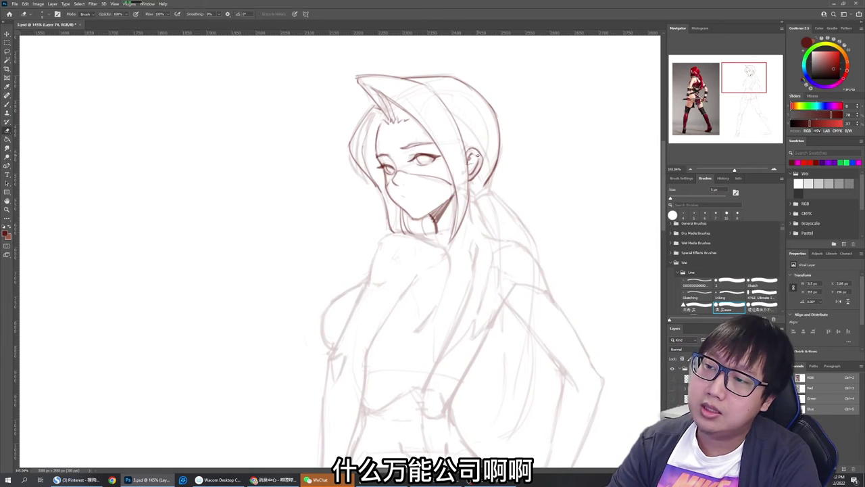
{"action": "key", "text": "b"}
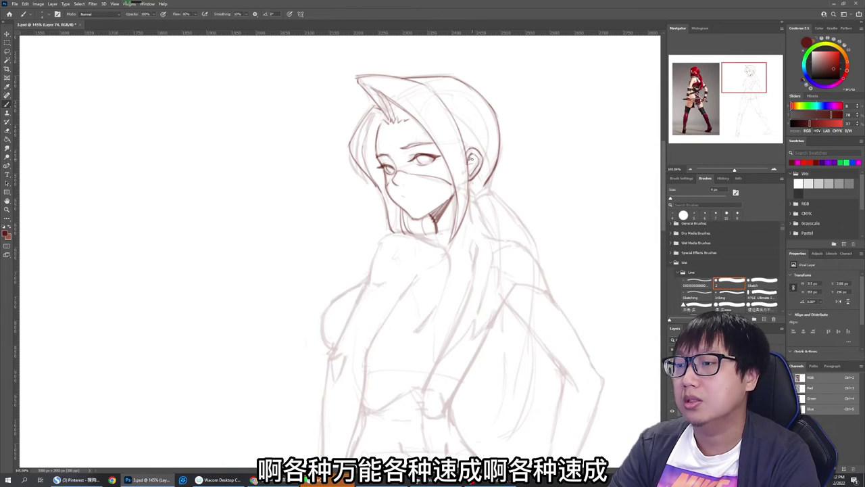
{"action": "key", "text": "e"}
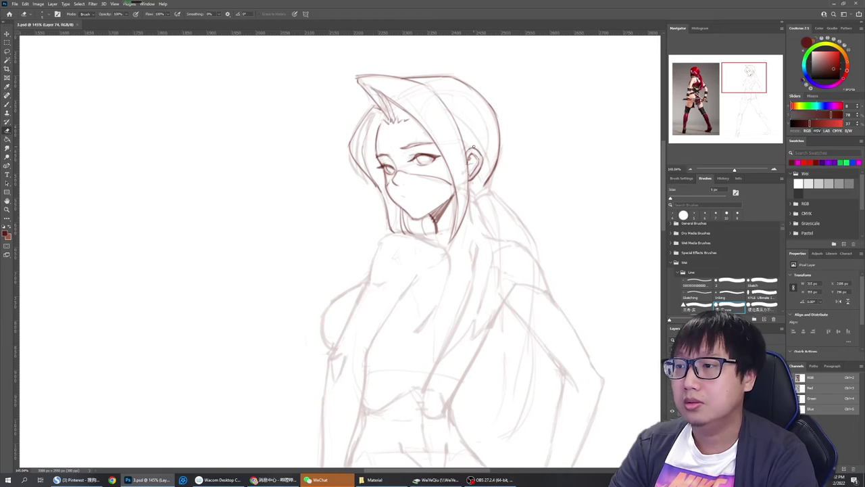
{"action": "key", "text": "b"}
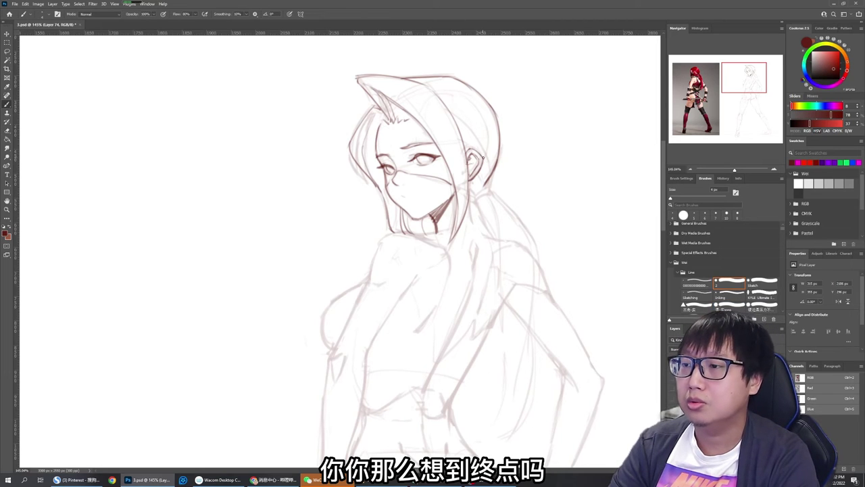
Refine the long hair strand hanging in front of the ear, alternating brush strokes and erasing down to the neck
{"action": "key", "text": "e"}
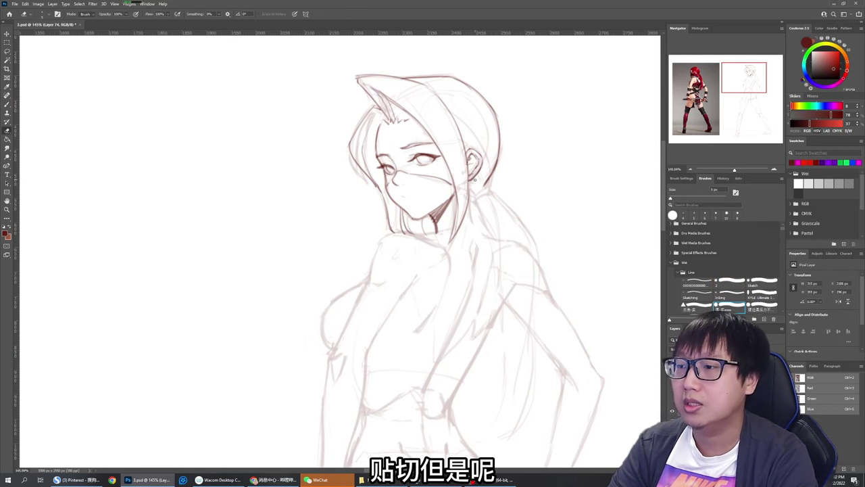
{"action": "key", "text": "b"}
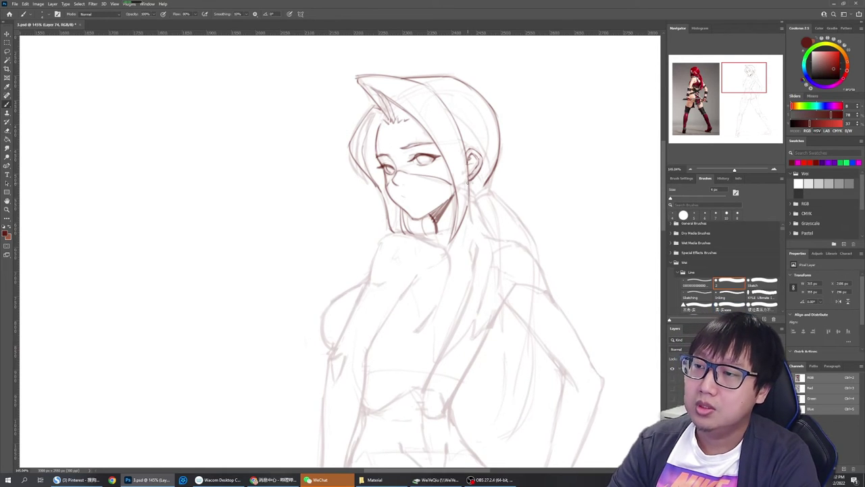
{"action": "left_click_drag", "start_coordinate": [466, 183], "coordinate": [463, 216]}
{"action": "left_click_drag", "start_coordinate": [455, 164], "coordinate": [445, 223]}
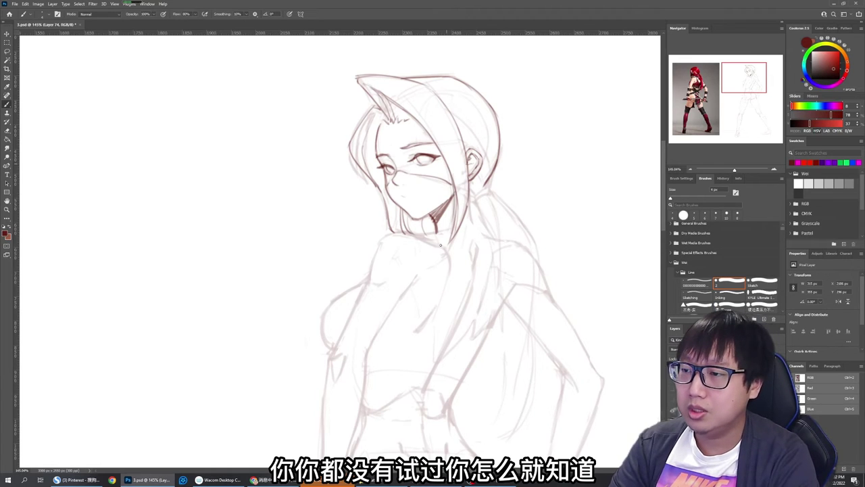
{"action": "left_click_drag", "start_coordinate": [452, 172], "coordinate": [448, 225]}
{"action": "key", "text": "e"}
{"action": "left_click_drag", "start_coordinate": [455, 183], "coordinate": [447, 227]}
{"action": "key", "text": "b"}
{"action": "left_click_drag", "start_coordinate": [460, 192], "coordinate": [448, 225]}
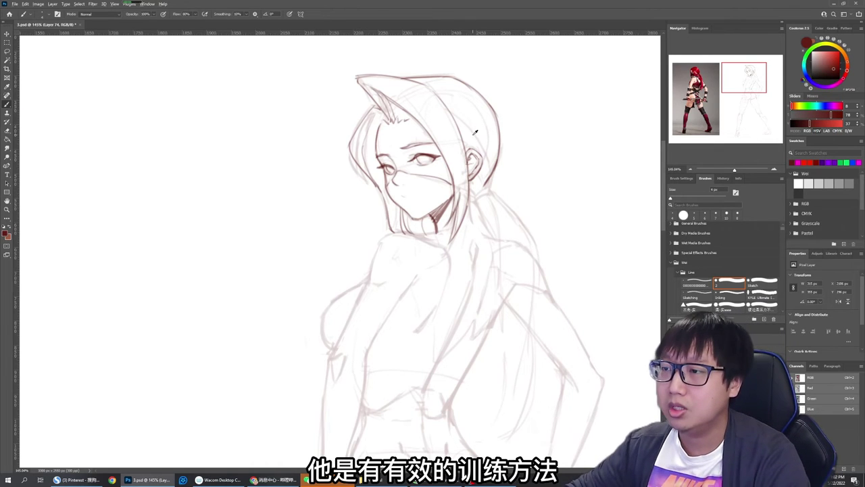
Touch up the linework below the ear and the outer edge of the bangs with a 5 px brush
{"action": "scroll", "coordinate": [467, 139], "scroll_direction": "down", "scroll_amount": 2}
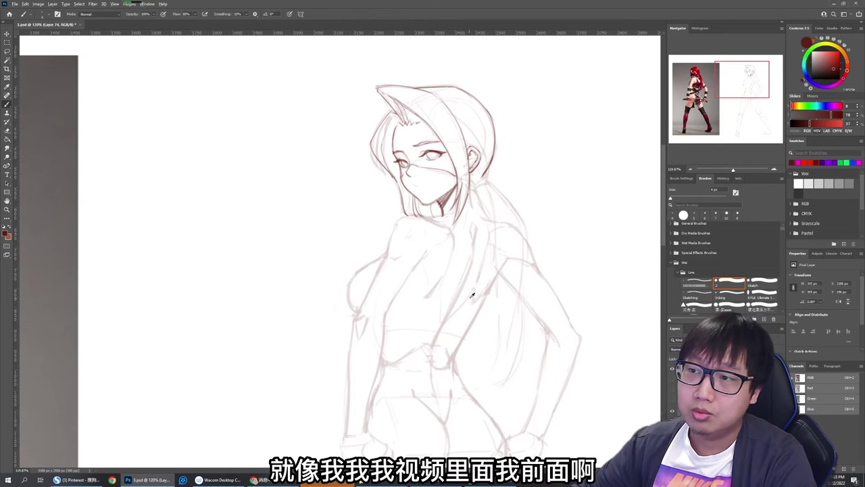
{"action": "scroll", "coordinate": [469, 290], "scroll_direction": "down", "scroll_amount": 2}
{"action": "scroll", "coordinate": [514, 276], "scroll_direction": "down", "scroll_amount": 1}
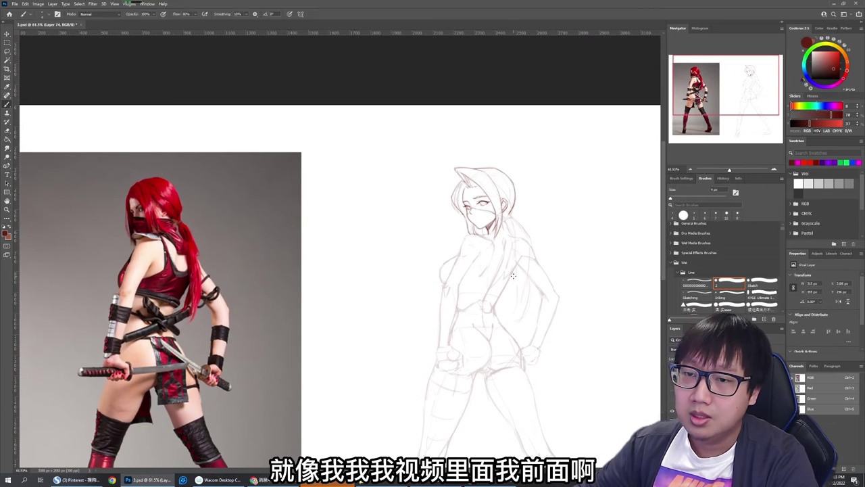
{"action": "scroll", "coordinate": [506, 176], "scroll_direction": "up", "scroll_amount": 1}
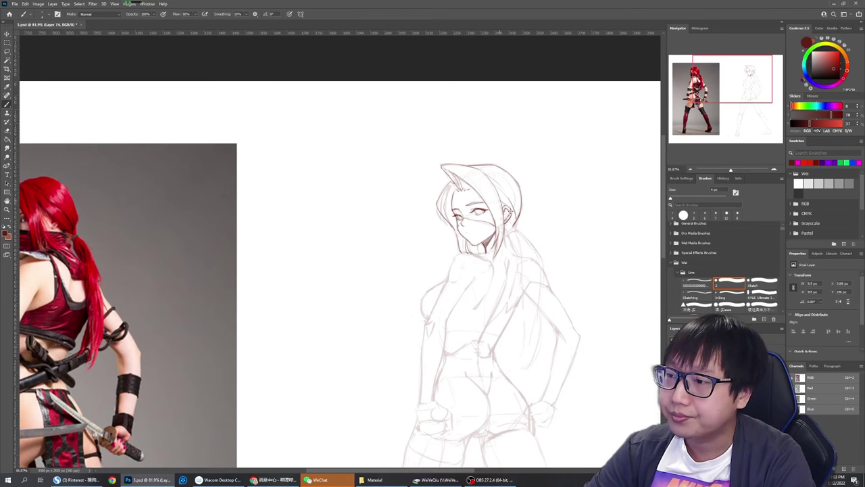
{"action": "left_click_drag", "start_coordinate": [506, 219], "coordinate": [510, 225]}
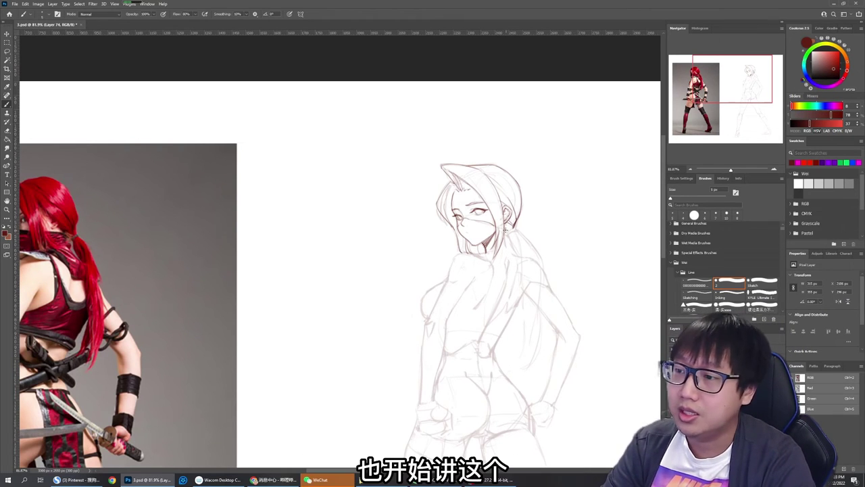
{"action": "scroll", "coordinate": [493, 217], "scroll_direction": "up", "scroll_amount": 3}
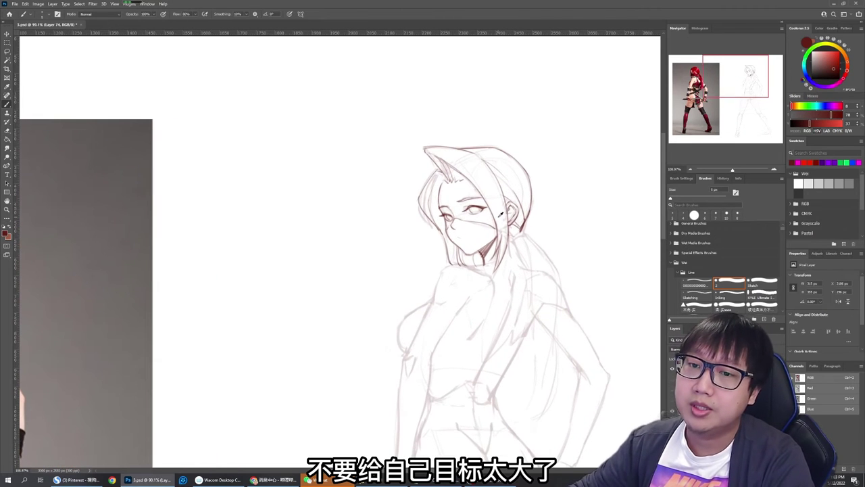
{"action": "scroll", "coordinate": [591, 87], "scroll_direction": "down", "scroll_amount": 2}
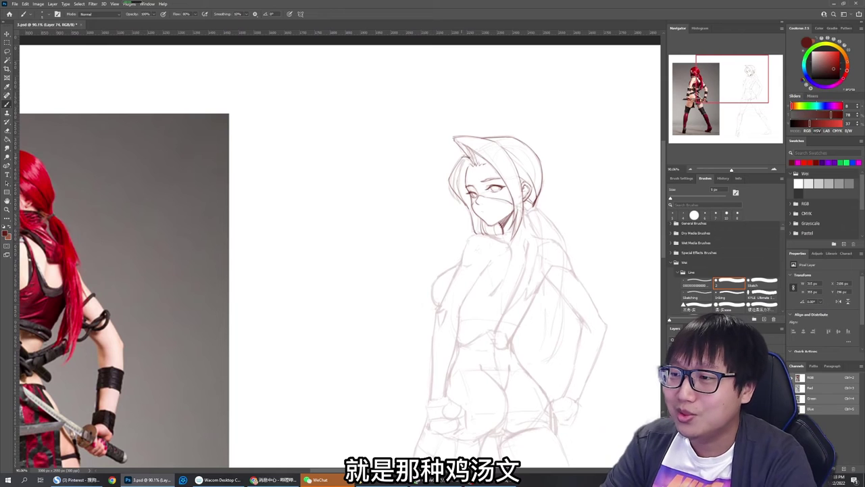
{"action": "key", "text": "e"}
{"action": "key", "text": "b"}
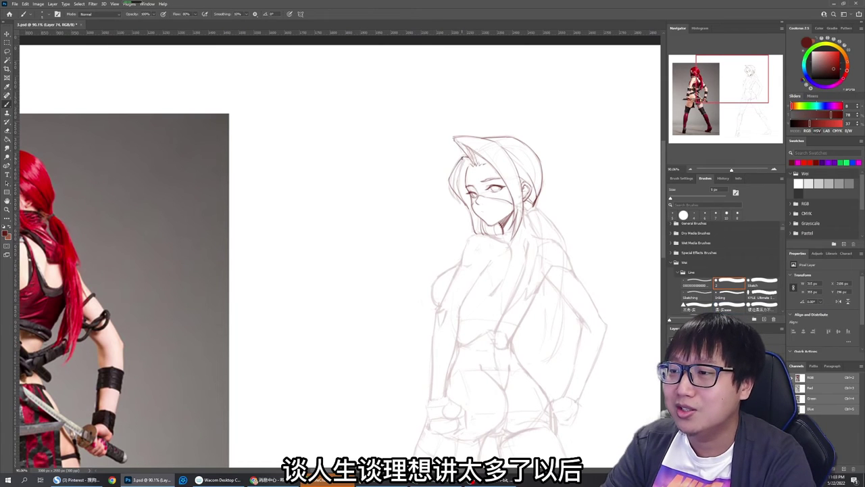
{"action": "left_click_drag", "start_coordinate": [463, 157], "coordinate": [449, 177]}
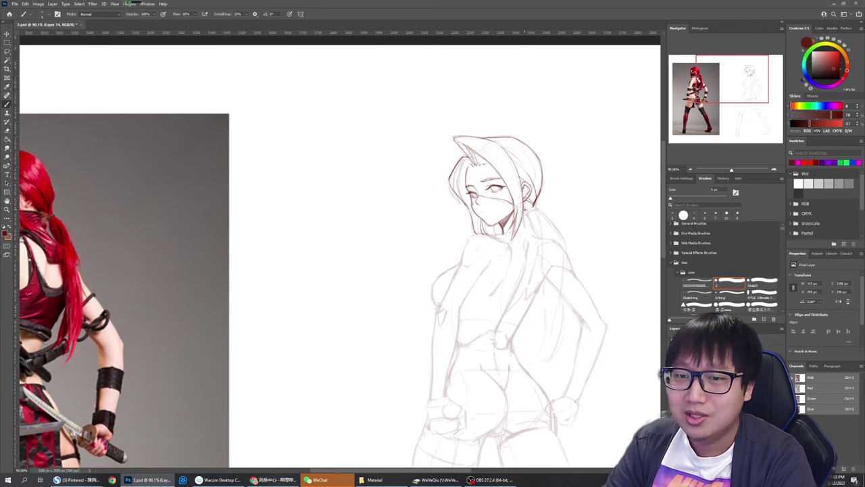
{"action": "left_click", "coordinate": [528, 210]}
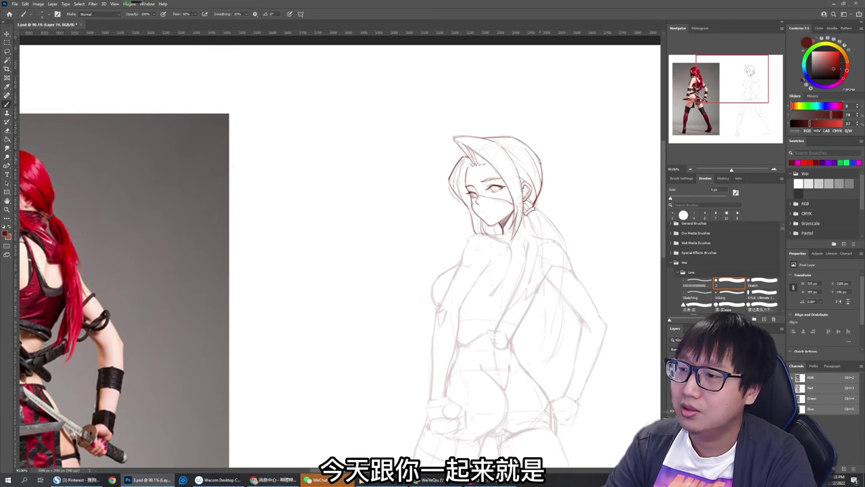
Reinforce the back-of-head contour and sketch the start of the ponytail's outer edge
{"action": "left_click_drag", "start_coordinate": [541, 163], "coordinate": [542, 184]}
{"action": "left_click_drag", "start_coordinate": [534, 216], "coordinate": [547, 175]}
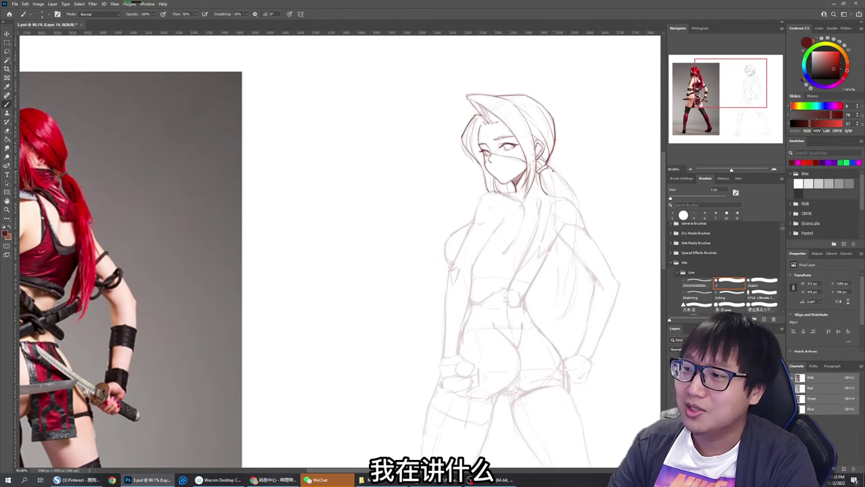
{"action": "left_click_drag", "start_coordinate": [553, 170], "coordinate": [577, 203]}
{"action": "scroll", "coordinate": [405, 198], "scroll_direction": "down", "scroll_amount": 2}
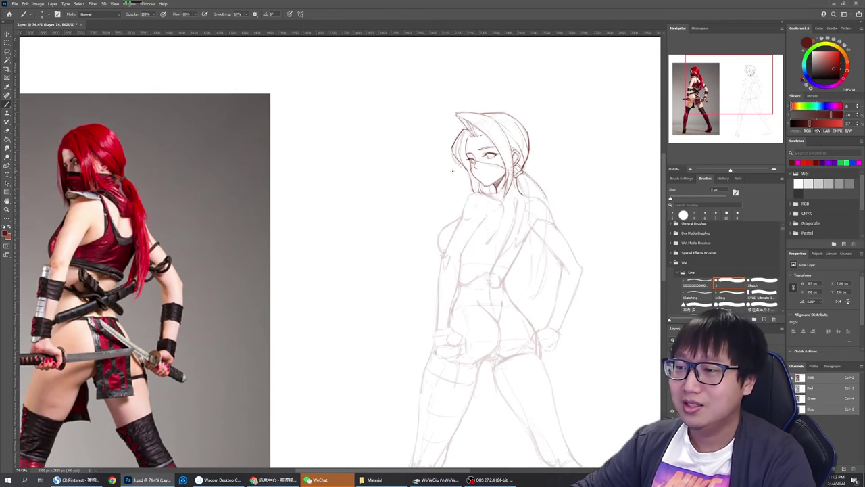
Set the brush size to 7 px and draw the ponytail's upper outer curve from the hair tie to the shoulder
{"action": "left_click_drag", "start_coordinate": [480, 200], "coordinate": [478, 186]}
{"action": "key", "text": "bracketright"}
{"action": "key", "text": "bracketright"}
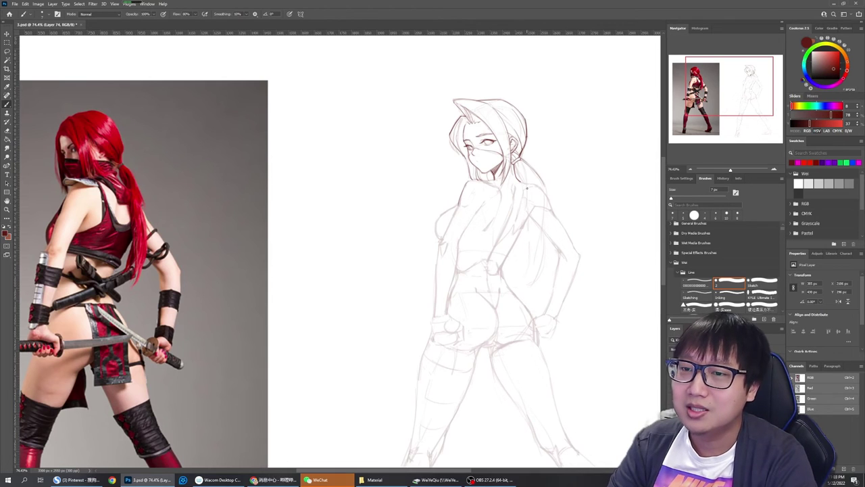
{"action": "left_click_drag", "start_coordinate": [522, 181], "coordinate": [527, 255]}
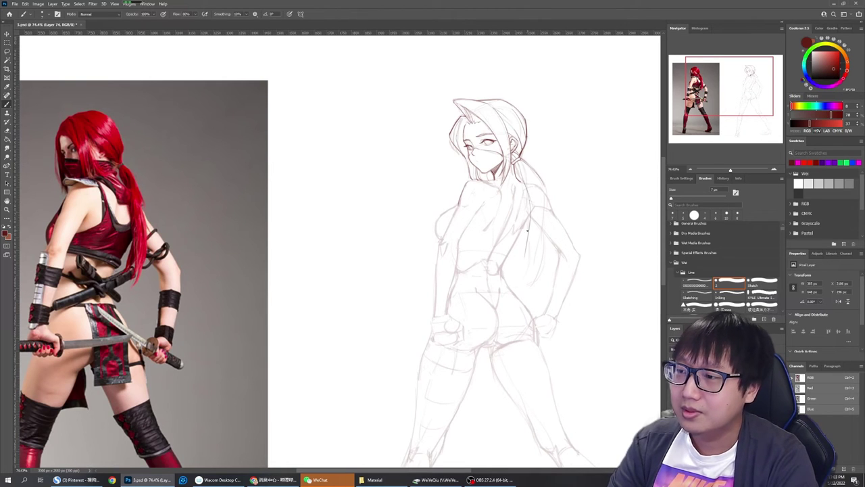
{"action": "key", "text": "ctrl+z"}
{"action": "key", "text": "e"}
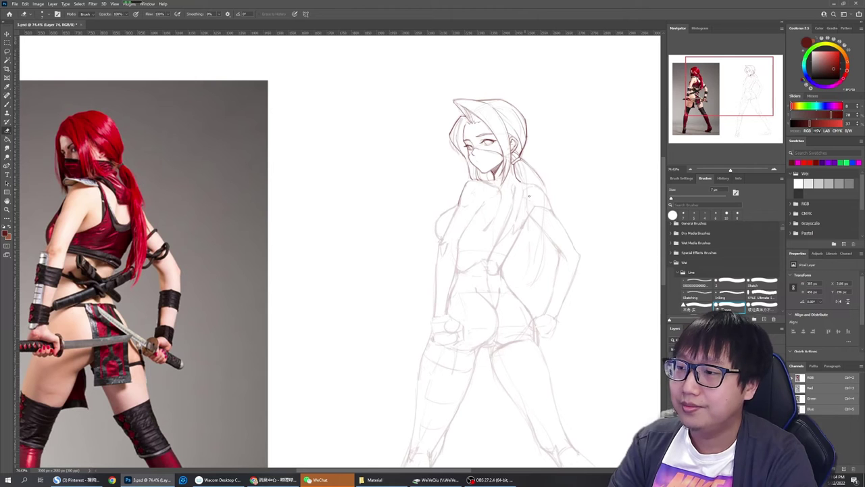
{"action": "key", "text": "comma"}
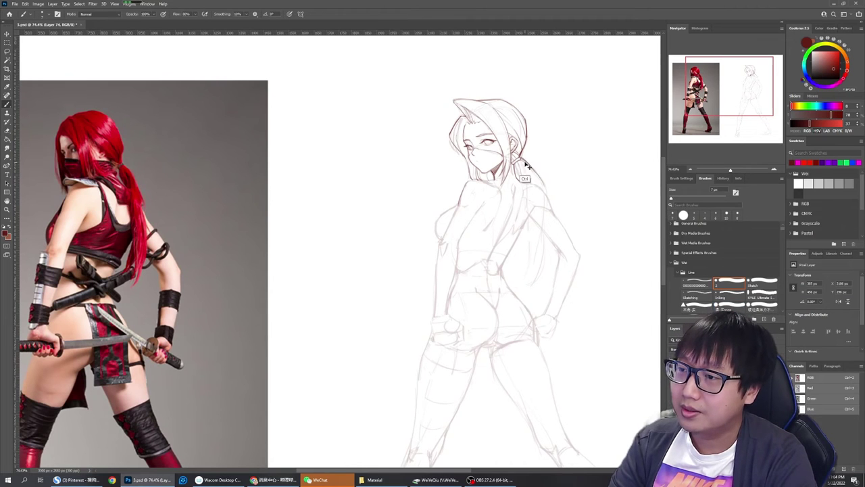
{"action": "left_click_drag", "start_coordinate": [521, 160], "coordinate": [545, 191]}
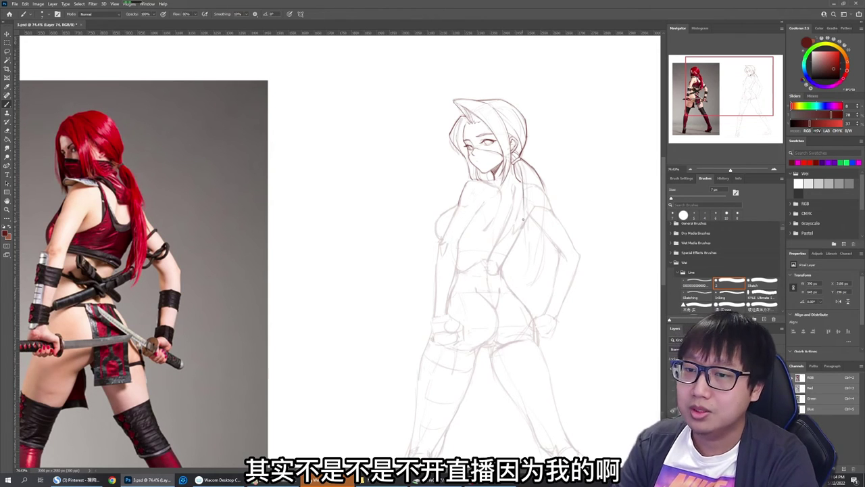
Draw the ponytail's inner strands running down behind the back, redoing strokes until they converge in pointed tips
{"action": "left_click_drag", "start_coordinate": [525, 208], "coordinate": [532, 270]}
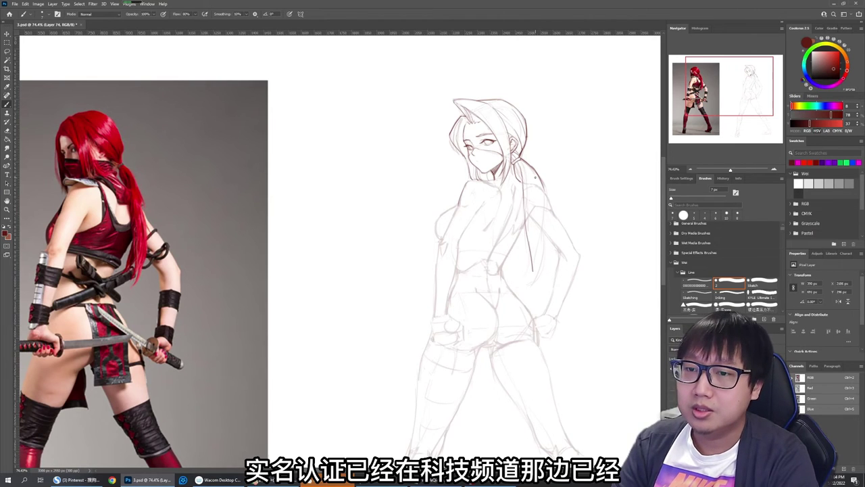
{"action": "left_click_drag", "start_coordinate": [532, 170], "coordinate": [527, 249]}
{"action": "key", "text": "ctrl+z"}
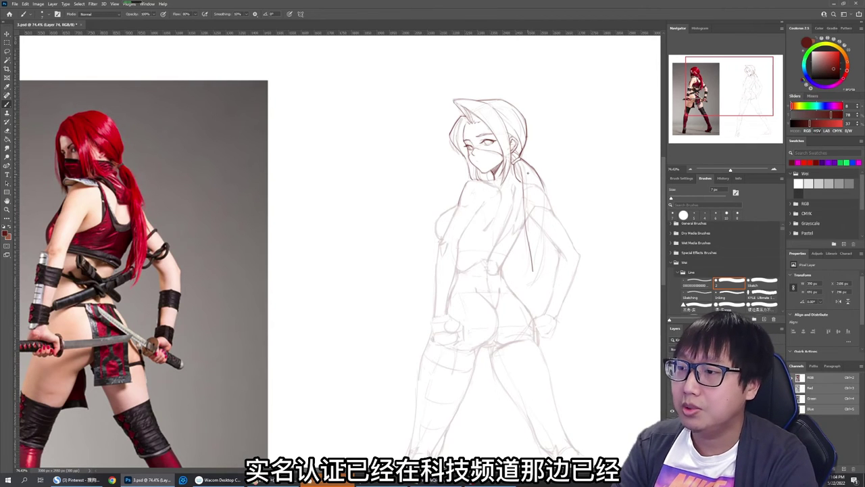
{"action": "left_click_drag", "start_coordinate": [533, 171], "coordinate": [535, 242]}
{"action": "key", "text": "ctrl+z"}
{"action": "left_click_drag", "start_coordinate": [533, 171], "coordinate": [522, 257]}
{"action": "key", "text": "e"}
{"action": "key", "text": "b"}
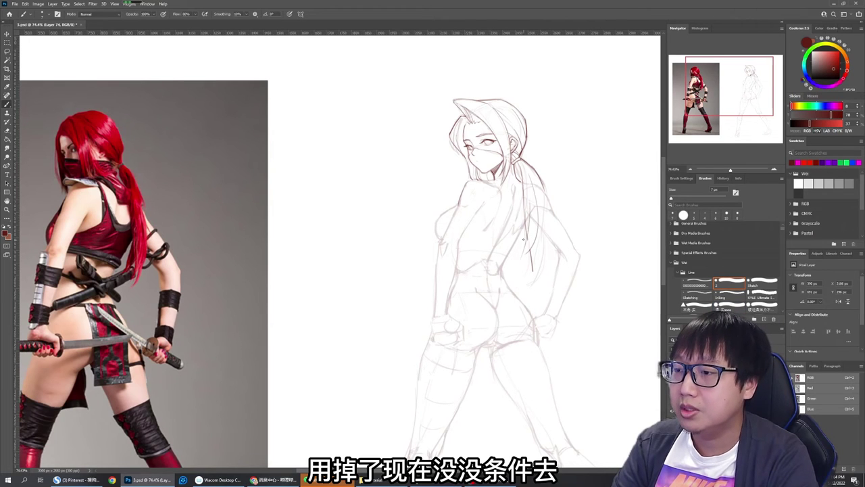
{"action": "key", "text": "ctrl+z"}
{"action": "left_click_drag", "start_coordinate": [530, 206], "coordinate": [517, 258]}
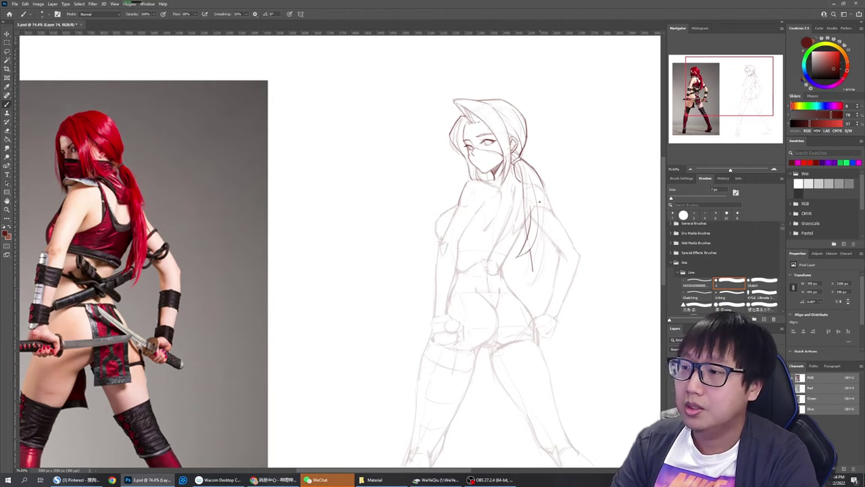
Enlarge the eraser to 10 px and erase the ponytail's upper outer line near the shoulder
{"action": "key", "text": "e"}
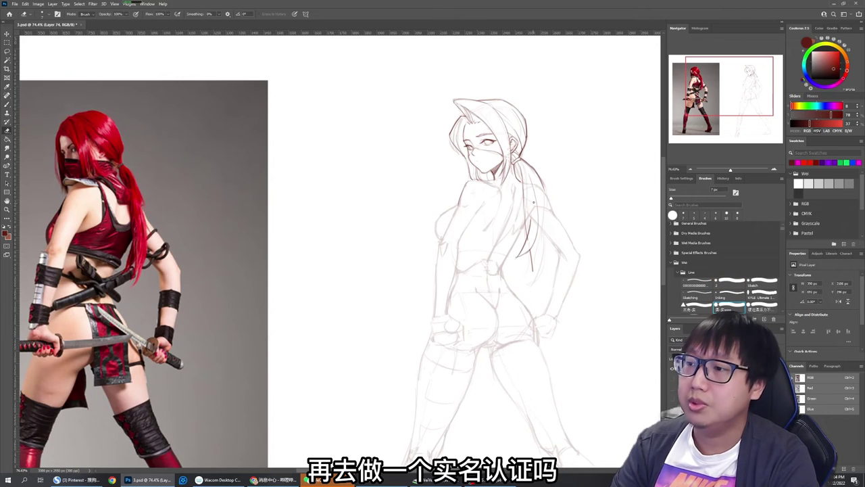
{"action": "key", "text": "b"}
{"action": "key", "text": "e"}
{"action": "key", "text": "bracketright"}
{"action": "key", "text": "bracketright"}
{"action": "key", "text": "bracketright"}
{"action": "left_click_drag", "start_coordinate": [532, 166], "coordinate": [544, 188]}
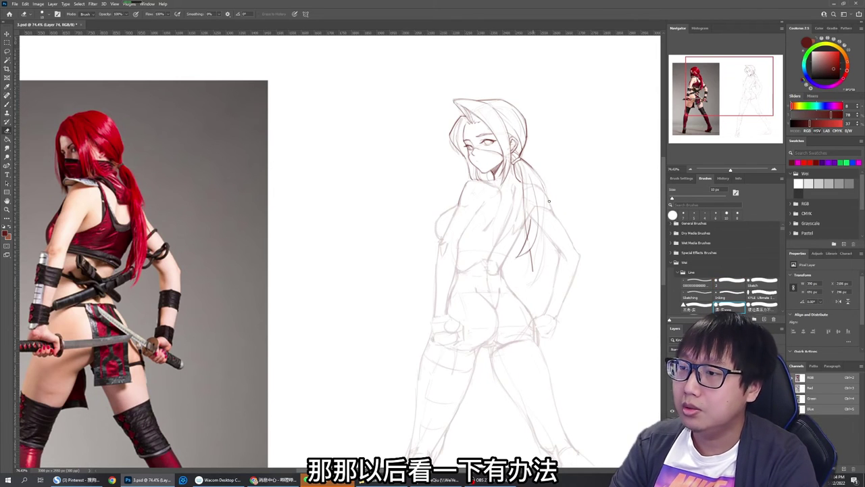
{"action": "key", "text": "b"}
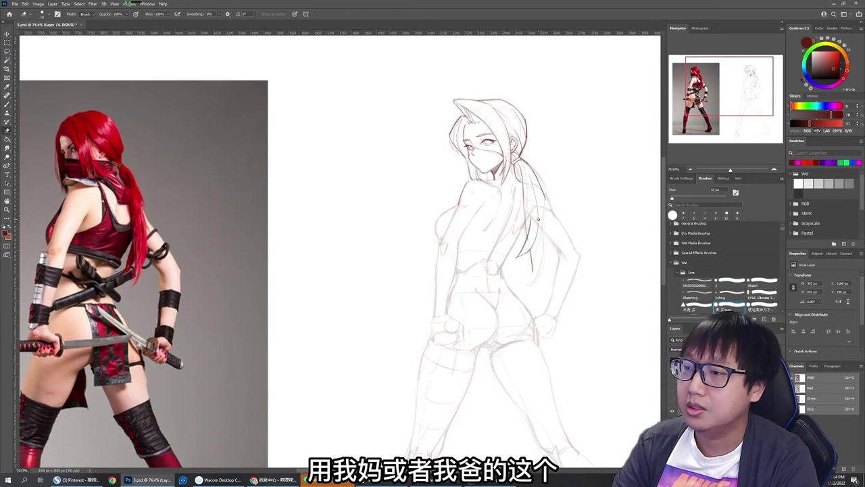
Draw the ponytail's outer strands down past the elbow to a curled tip, redoing unsatisfactory strokes
{"action": "mouse_move", "coordinate": [542, 191]}
{"action": "left_mouse_down"}
{"action": "mouse_move", "coordinate": [539, 258]}
{"action": "mouse_move", "coordinate": [542, 208]}
{"action": "mouse_move", "coordinate": [531, 273]}
{"action": "left_mouse_up"}
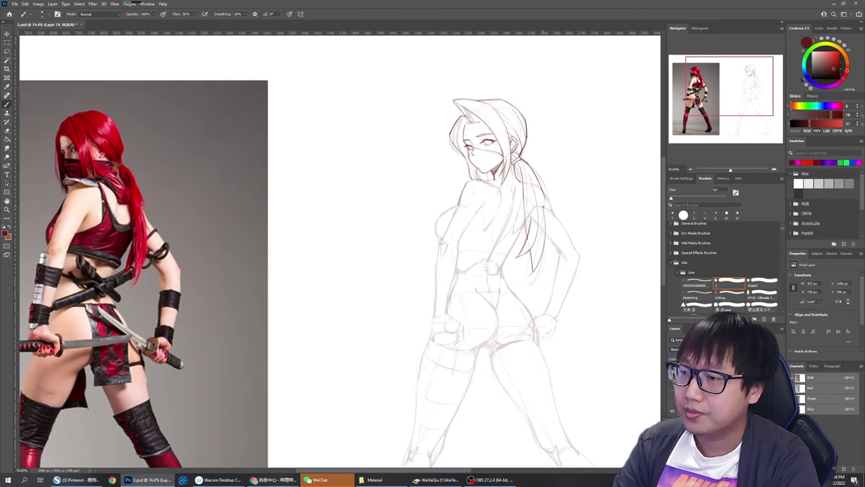
{"action": "mouse_move", "coordinate": [541, 206]}
{"action": "left_mouse_down"}
{"action": "mouse_move", "coordinate": [528, 275]}
{"action": "mouse_move", "coordinate": [539, 279]}
{"action": "left_mouse_up"}
{"action": "key", "text": "ctrl+z"}
{"action": "key", "text": "ctrl+z"}
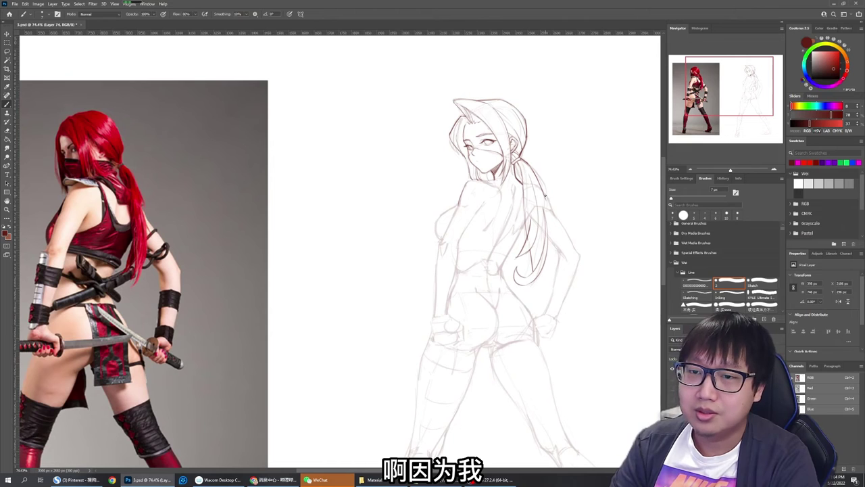
{"action": "key", "text": "e"}
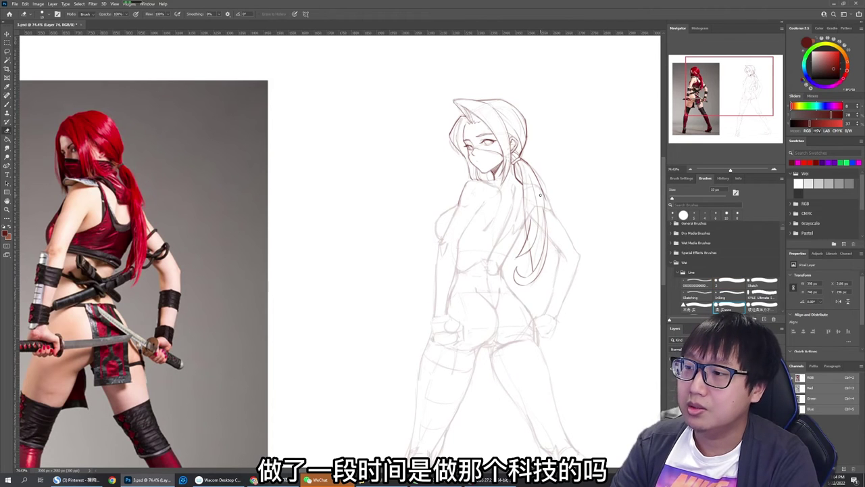
{"action": "key", "text": "b"}
{"action": "left_click_drag", "start_coordinate": [542, 192], "coordinate": [543, 237]}
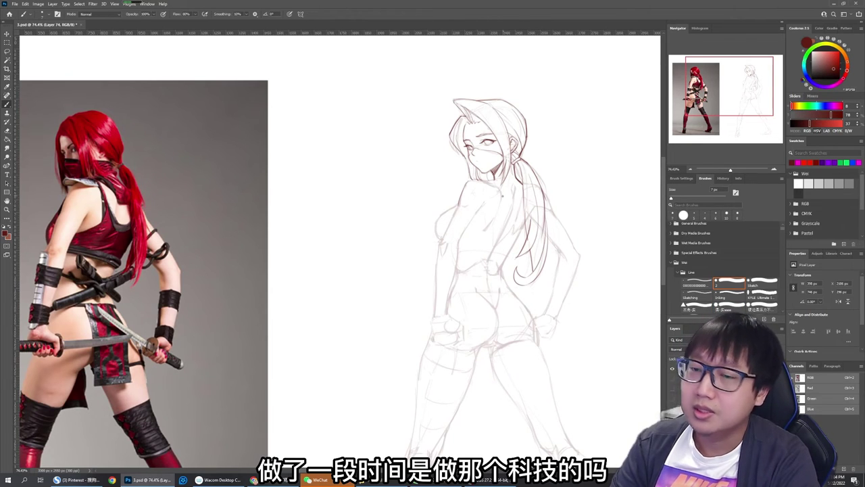
Try to add a short strand along the ponytail's inner edge beside the back
{"action": "key", "text": "e"}
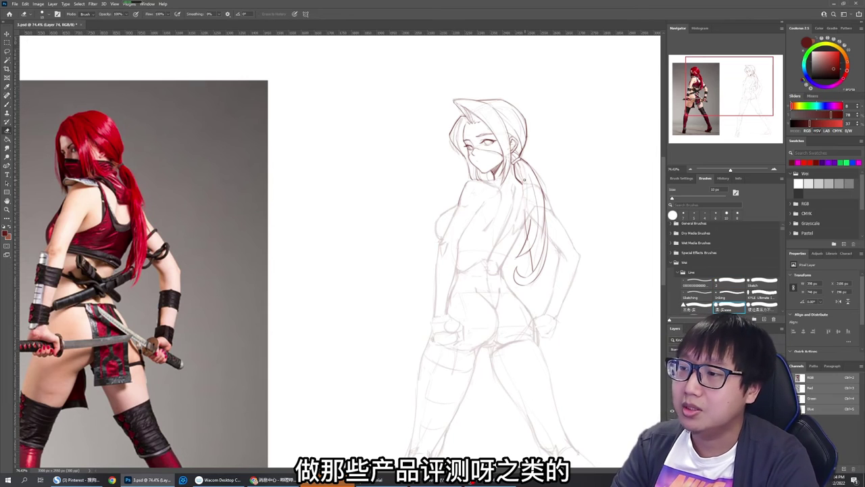
{"action": "key", "text": "b"}
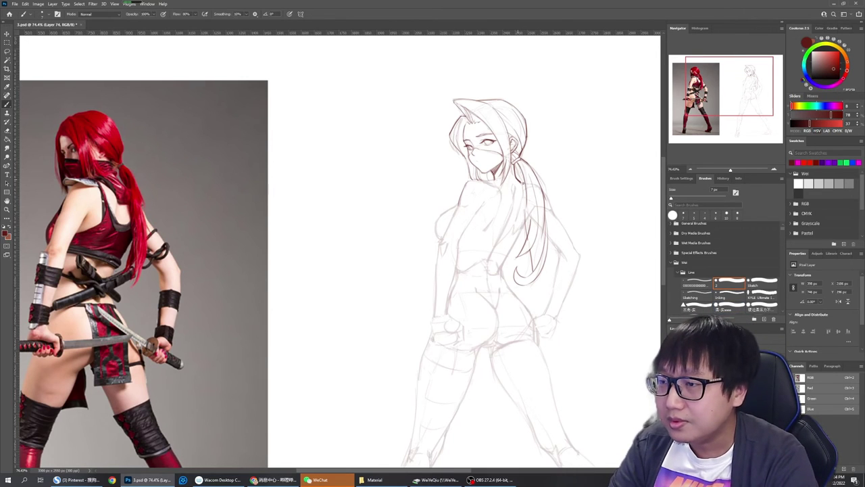
{"action": "left_click_drag", "start_coordinate": [527, 196], "coordinate": [519, 223]}
{"action": "key", "text": "ctrl+z"}
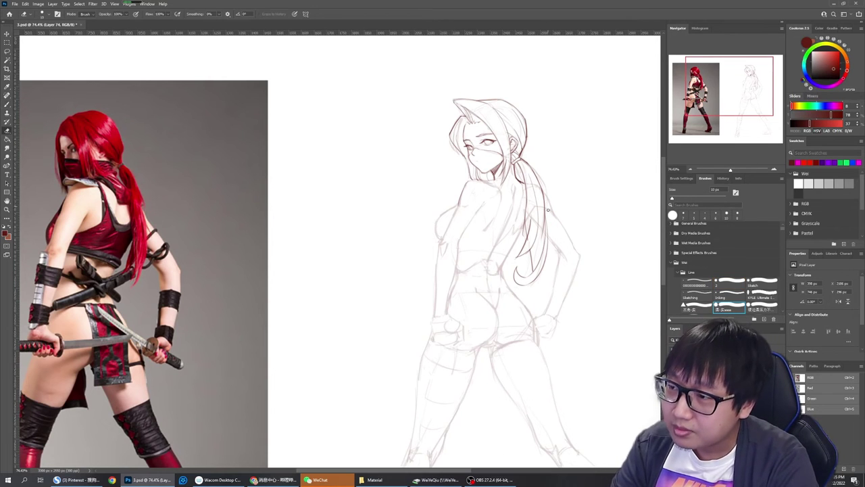
{"action": "left_click_drag", "start_coordinate": [556, 183], "coordinate": [566, 142]}
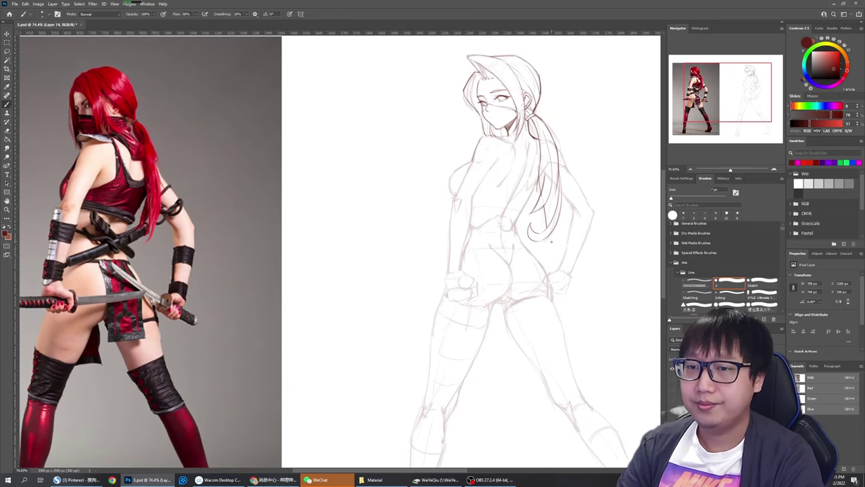
Draw the ponytail's lowest strand down toward the hip, redoing strokes until its two edges meet in a curled tip
{"action": "mouse_move", "coordinate": [558, 218]}
{"action": "left_mouse_down"}
{"action": "mouse_move", "coordinate": [545, 257]}
{"action": "mouse_move", "coordinate": [552, 263]}
{"action": "left_mouse_up"}
{"action": "key", "text": "ctrl+z"}
{"action": "key", "text": "ctrl+z"}
{"action": "key", "text": "ctrl+z"}
{"action": "key", "text": "ctrl+z"}
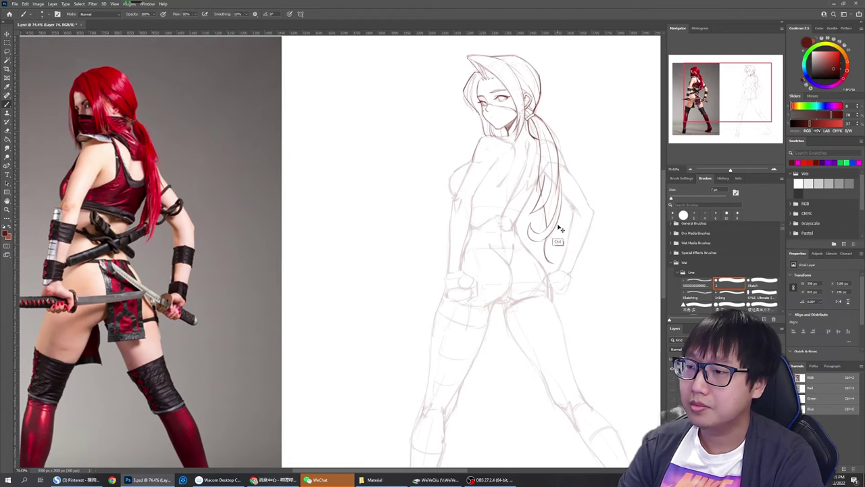
{"action": "left_click_drag", "start_coordinate": [556, 224], "coordinate": [553, 264]}
{"action": "key", "text": "ctrl+z"}
{"action": "left_click_drag", "start_coordinate": [554, 230], "coordinate": [552, 263]}
{"action": "key", "text": "ctrl+z"}
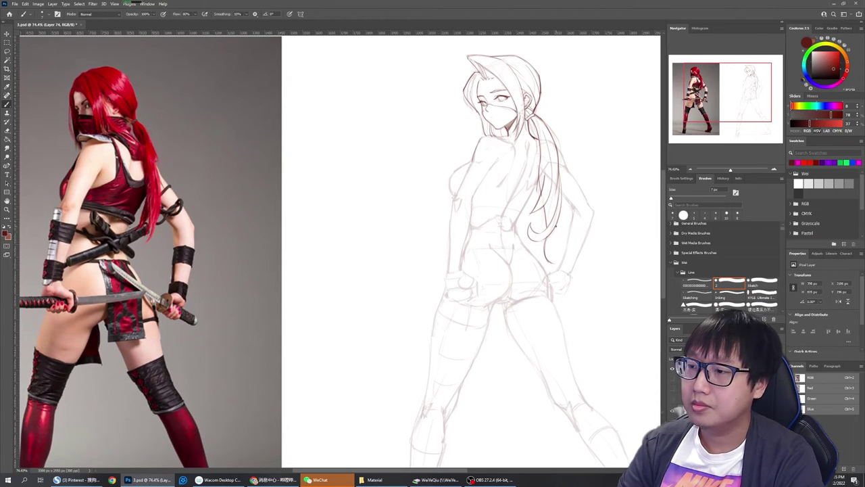
{"action": "left_click_drag", "start_coordinate": [555, 226], "coordinate": [553, 263]}
{"action": "key", "text": "ctrl+z"}
{"action": "key", "text": "ctrl+z"}
{"action": "left_click_drag", "start_coordinate": [560, 233], "coordinate": [551, 263]}
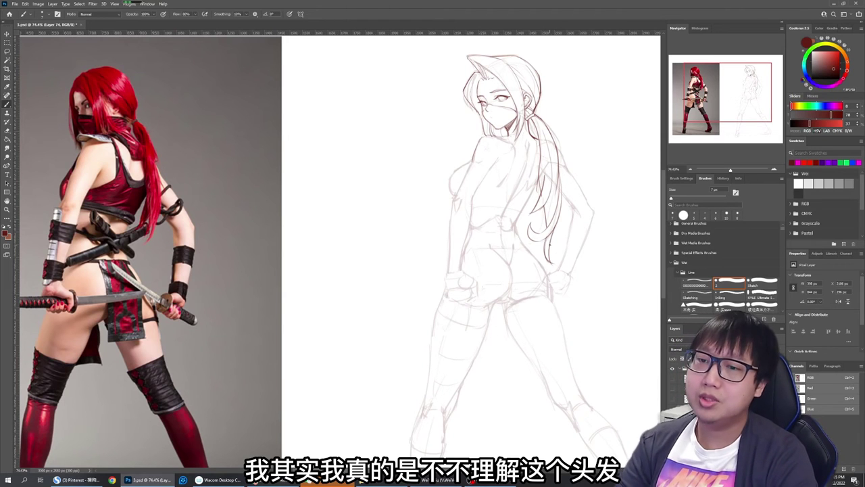
{"action": "key", "text": "e"}
{"action": "key", "text": "b"}
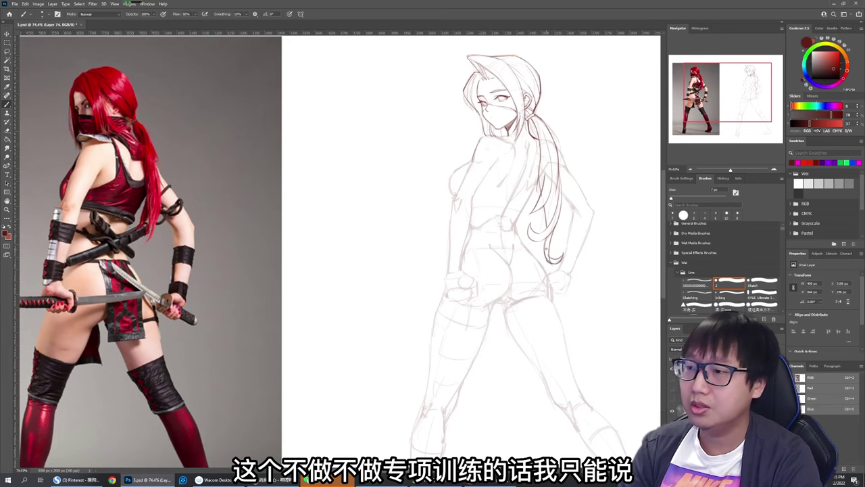
Erase the ponytail's upper outer line with a 10 px eraser and redraw it from the hair tie past the shoulder
{"action": "key", "text": "e"}
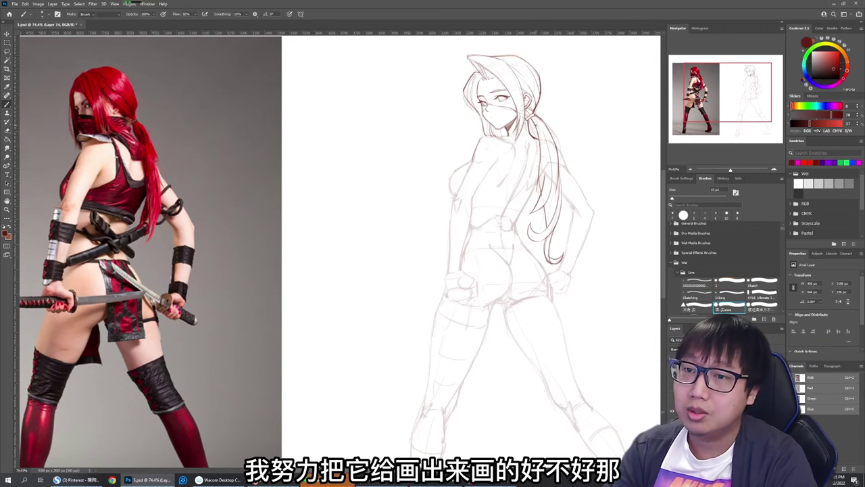
{"action": "key", "text": "b"}
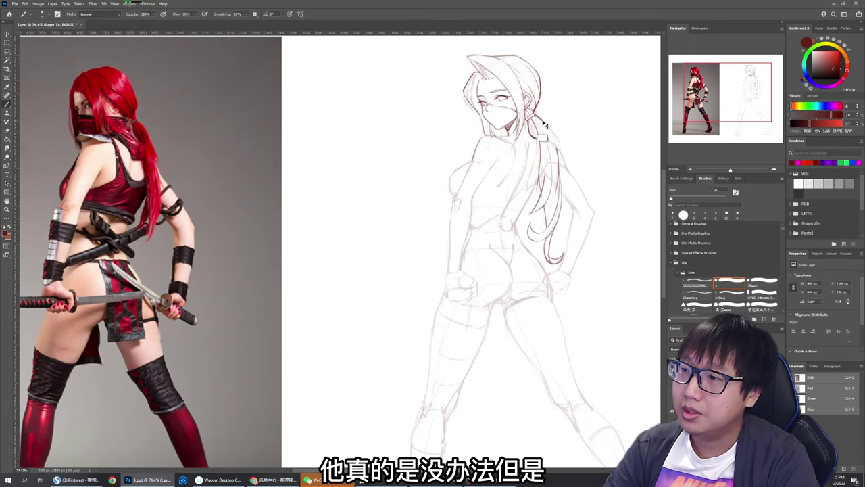
{"action": "mouse_move", "coordinate": [538, 116]}
{"action": "left_mouse_down"}
{"action": "mouse_move", "coordinate": [557, 162]}
{"action": "mouse_move", "coordinate": [553, 132]}
{"action": "mouse_move", "coordinate": [559, 179]}
{"action": "left_mouse_up"}
{"action": "key", "text": "e"}
{"action": "key", "text": "b"}
{"action": "mouse_move", "coordinate": [545, 131]}
{"action": "left_mouse_down"}
{"action": "mouse_move", "coordinate": [551, 185]}
{"action": "mouse_move", "coordinate": [546, 132]}
{"action": "mouse_move", "coordinate": [554, 181]}
{"action": "left_mouse_up"}
{"action": "key", "text": "ctrl+z"}
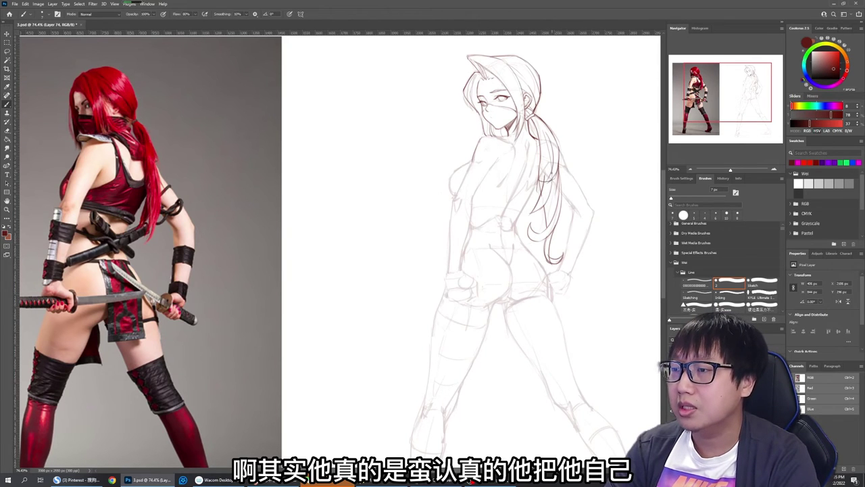
Clean up the overlapping lines mid-ponytail and reinforce the strands from the hair tie down to the lower tips
{"action": "key", "text": "e"}
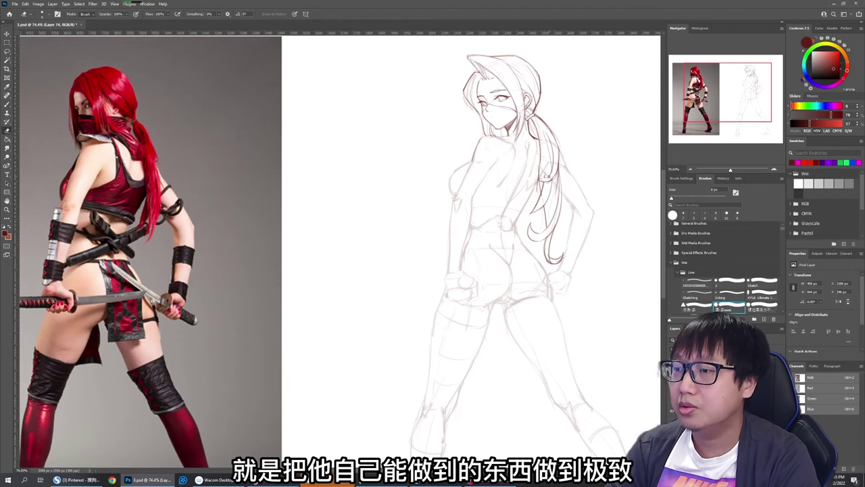
{"action": "key", "text": "b"}
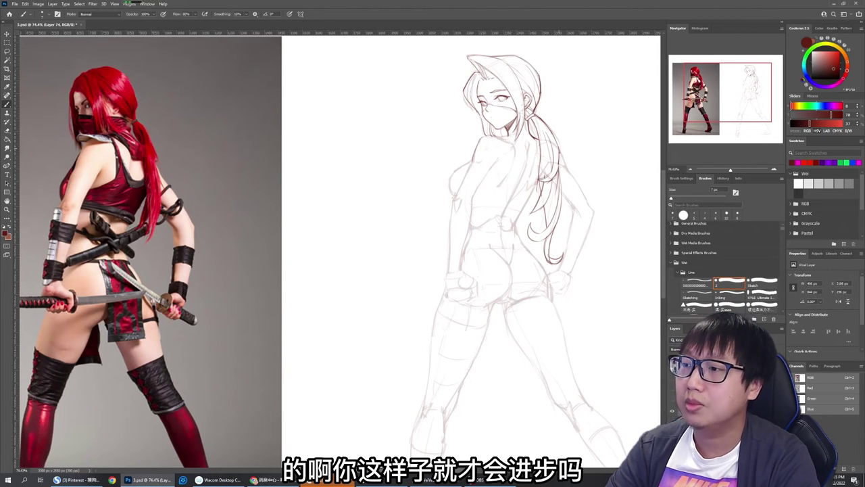
{"action": "left_click_drag", "start_coordinate": [559, 148], "coordinate": [556, 175]}
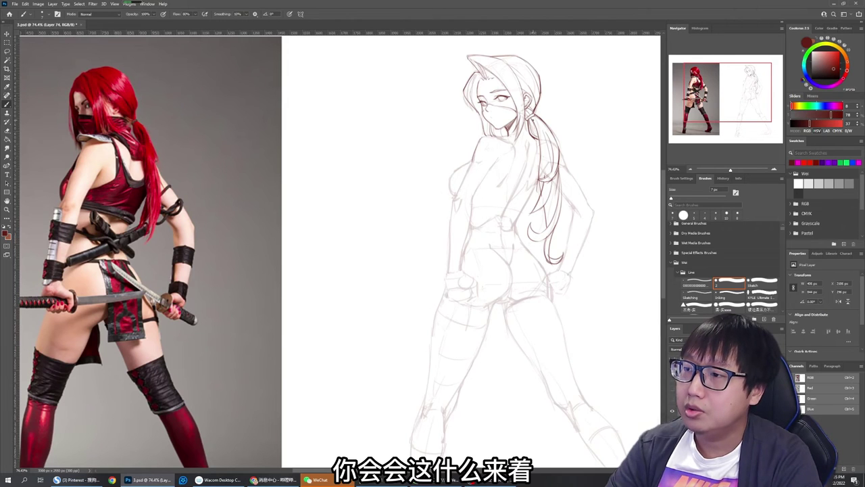
{"action": "left_click_drag", "start_coordinate": [533, 120], "coordinate": [539, 136]}
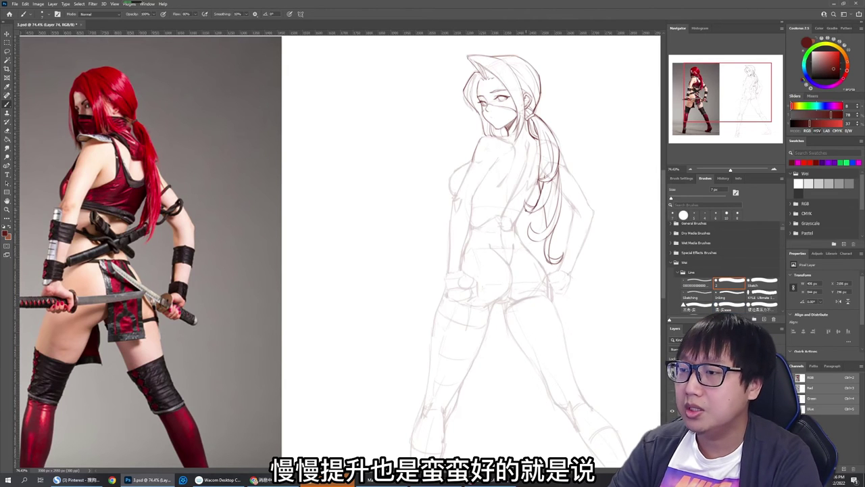
{"action": "left_click_drag", "start_coordinate": [548, 196], "coordinate": [546, 210]}
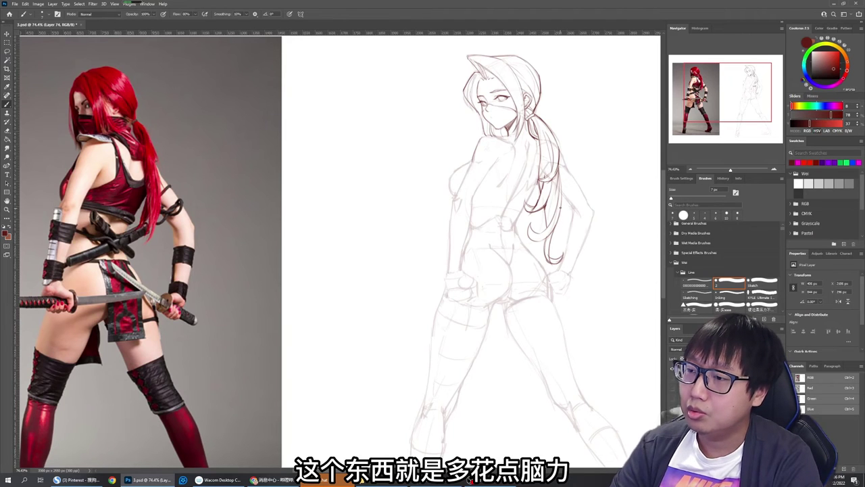
{"action": "left_click_drag", "start_coordinate": [559, 209], "coordinate": [551, 254]}
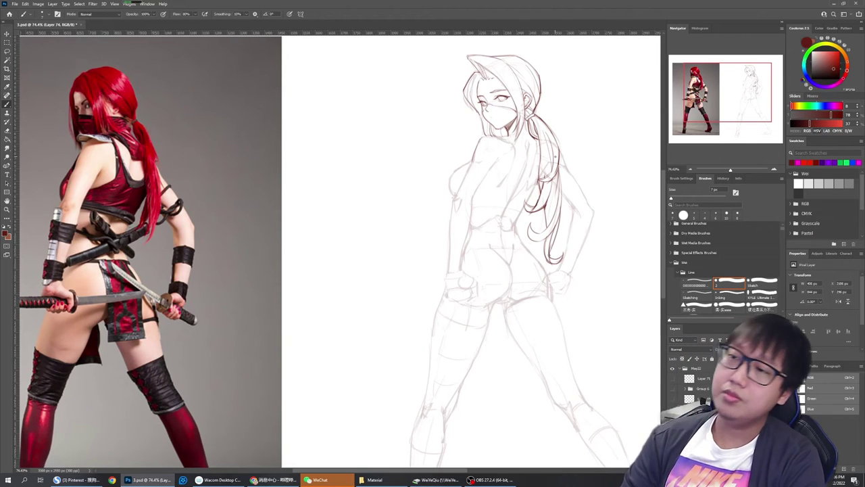
Save the drawing
{"action": "scroll", "coordinate": [555, 152], "scroll_direction": "down", "scroll_amount": 3}
{"action": "left_click_drag", "start_coordinate": [554, 152], "coordinate": [494, 123]}
{"action": "key", "text": "ctrl+s"}
{"action": "scroll", "coordinate": [497, 122], "scroll_direction": "up", "scroll_amount": 2}
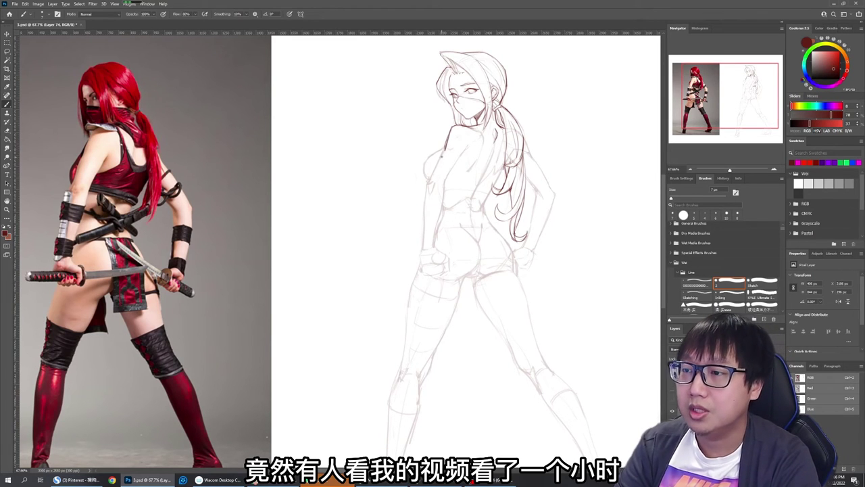
Draw the left arm's outer contour down from the shoulder past the elbow to the wrist, redoing the forearm stroke
{"action": "key", "text": "e"}
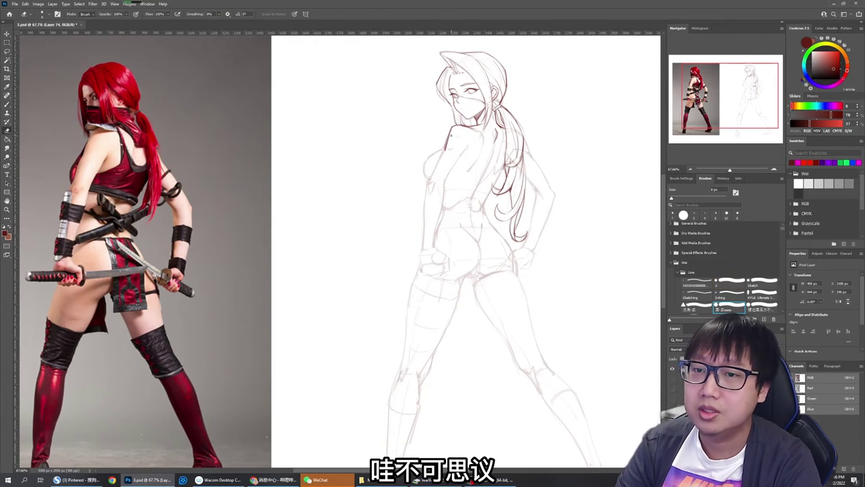
{"action": "key", "text": "b"}
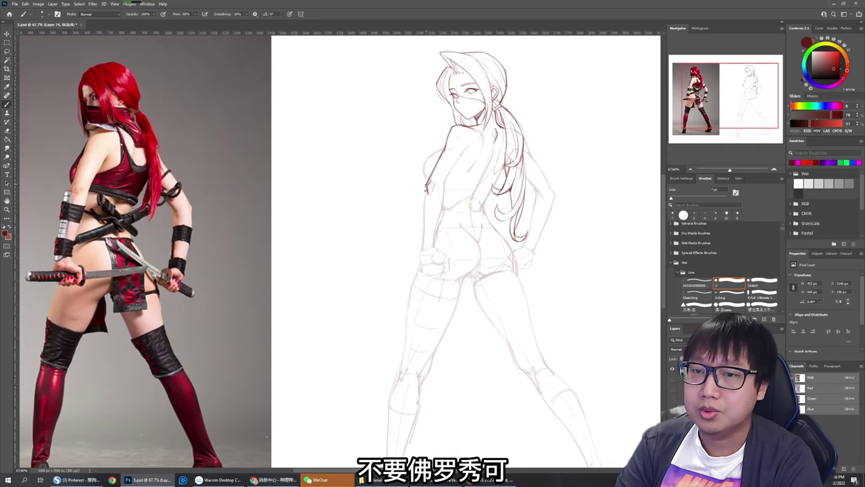
{"action": "left_click_drag", "start_coordinate": [424, 188], "coordinate": [423, 249]}
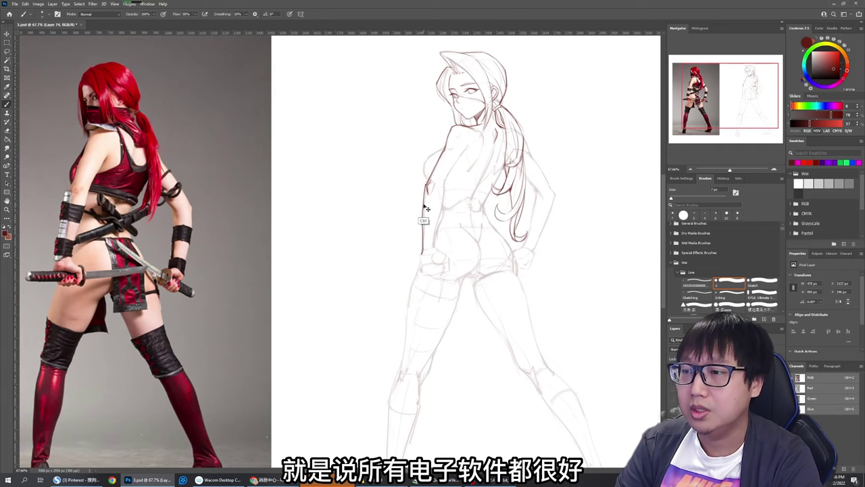
{"action": "key", "text": "ctrl+z"}
{"action": "left_click_drag", "start_coordinate": [426, 185], "coordinate": [421, 253]}
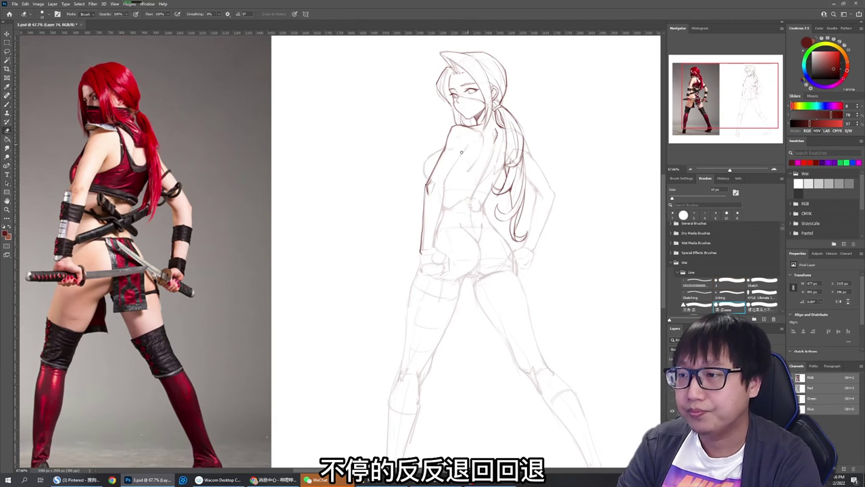
Draw the left arm's inner contour from the armpit past the elbow to the wrist, redoing the upper-arm stroke
{"action": "left_click_drag", "start_coordinate": [465, 150], "coordinate": [441, 188]}
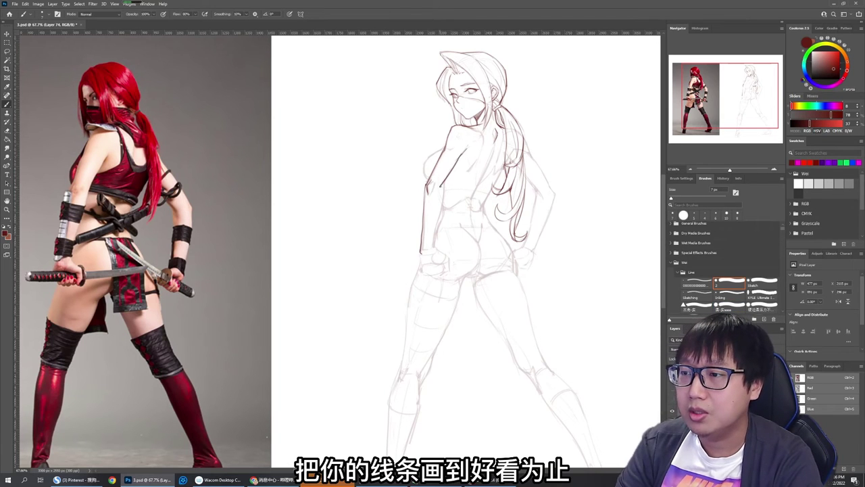
{"action": "key", "text": "ctrl+z"}
{"action": "left_click_drag", "start_coordinate": [458, 158], "coordinate": [442, 186]}
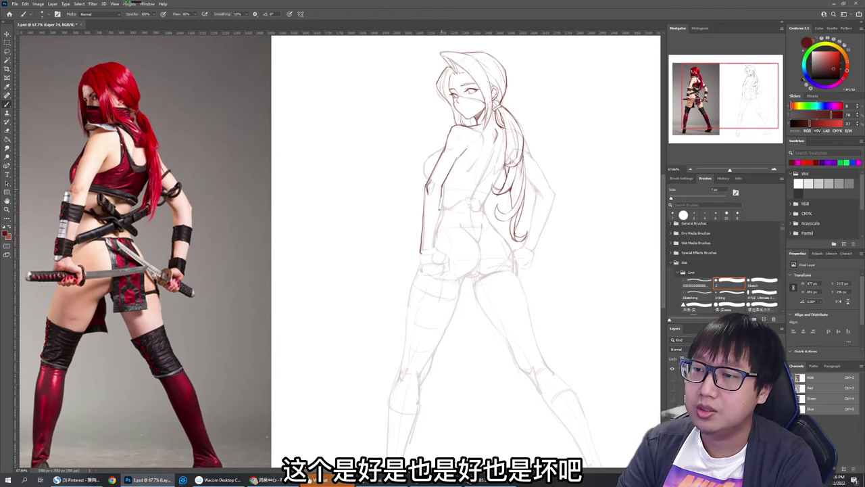
{"action": "left_click_drag", "start_coordinate": [442, 196], "coordinate": [433, 249]}
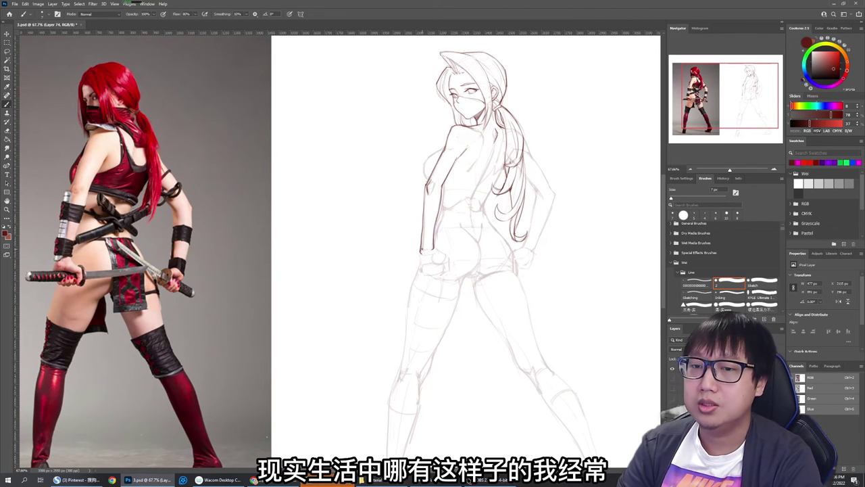
Refine the left forearm's outline with eraser and brush, and outline the hand at the wrist
{"action": "key", "text": "e"}
{"action": "key", "text": "b"}
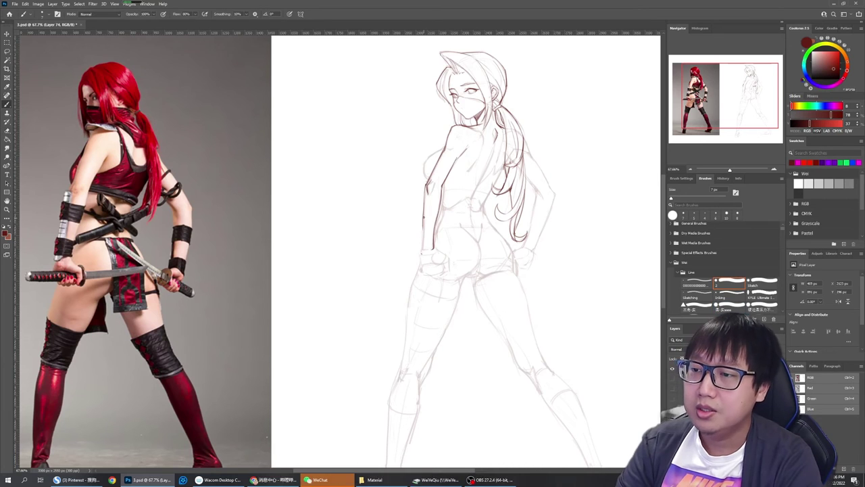
{"action": "key", "text": "e"}
{"action": "key", "text": "b"}
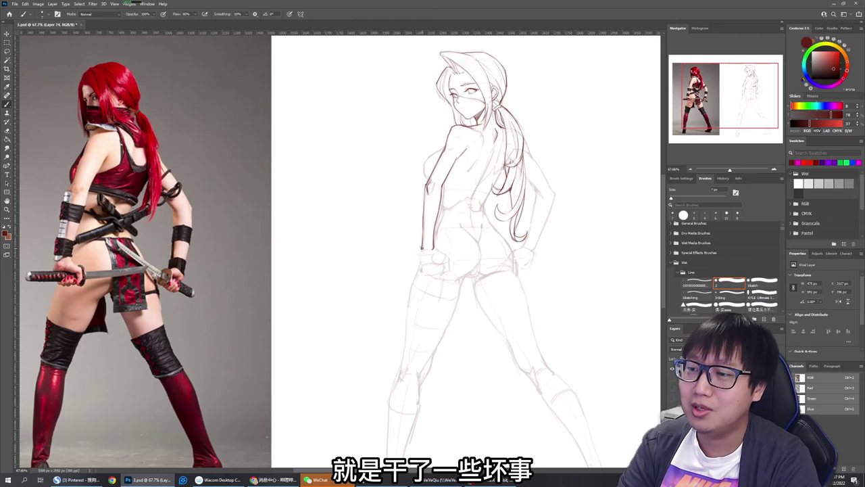
{"action": "key", "text": "e"}
{"action": "key", "text": "b"}
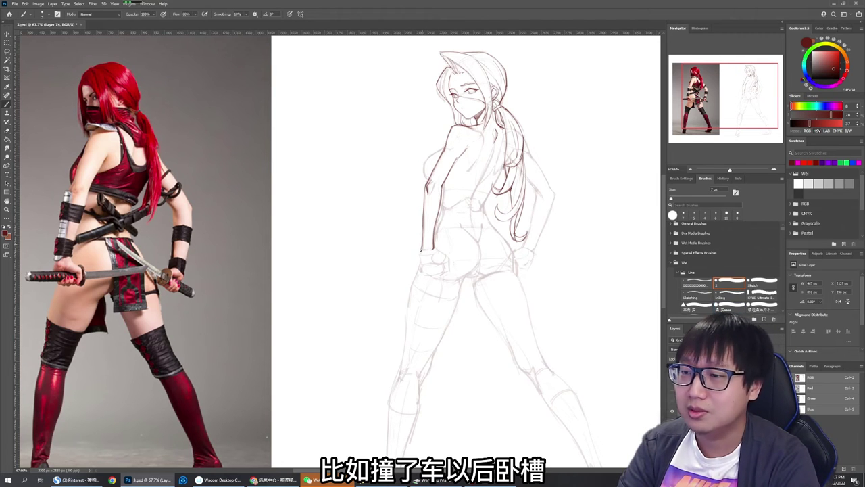
{"action": "left_click_drag", "start_coordinate": [420, 248], "coordinate": [419, 258]}
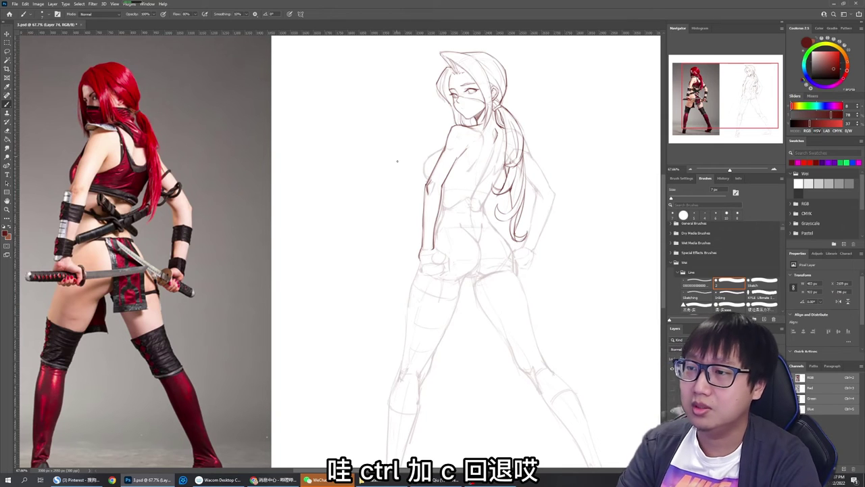
Clean up the line near the left armpit with the eraser and draw the chest contour beside the upper arm
{"action": "key", "text": "e"}
{"action": "left_click_drag", "start_coordinate": [454, 159], "coordinate": [458, 155]}
{"action": "key", "text": "b"}
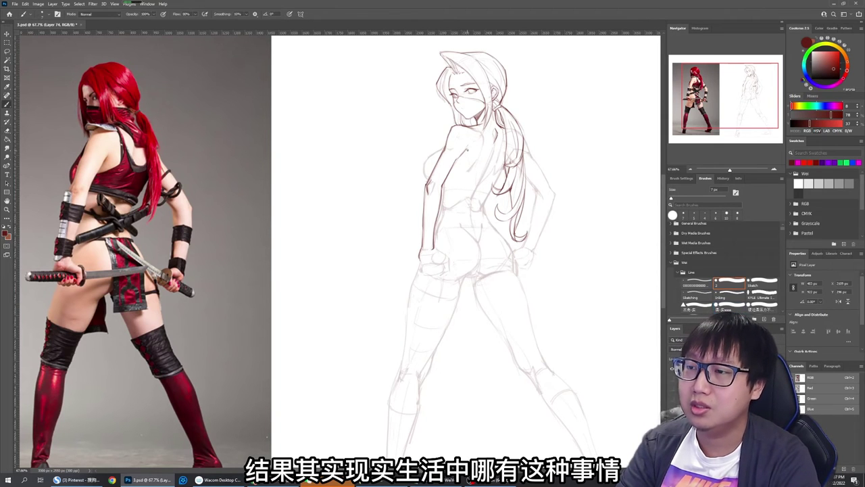
{"action": "key", "text": "]"}
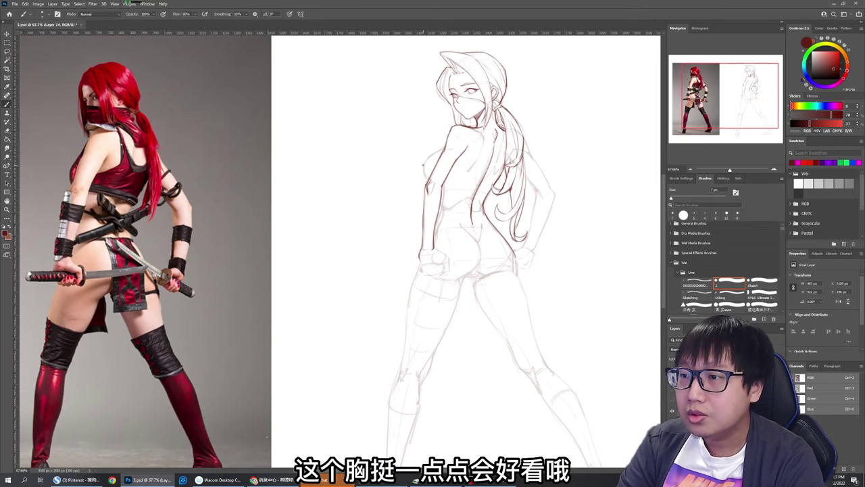
{"action": "mouse_move", "coordinate": [423, 165]}
{"action": "left_mouse_down"}
{"action": "mouse_move", "coordinate": [444, 148]}
{"action": "mouse_move", "coordinate": [424, 162]}
{"action": "left_mouse_up"}
{"action": "key", "text": "ctrl+z"}
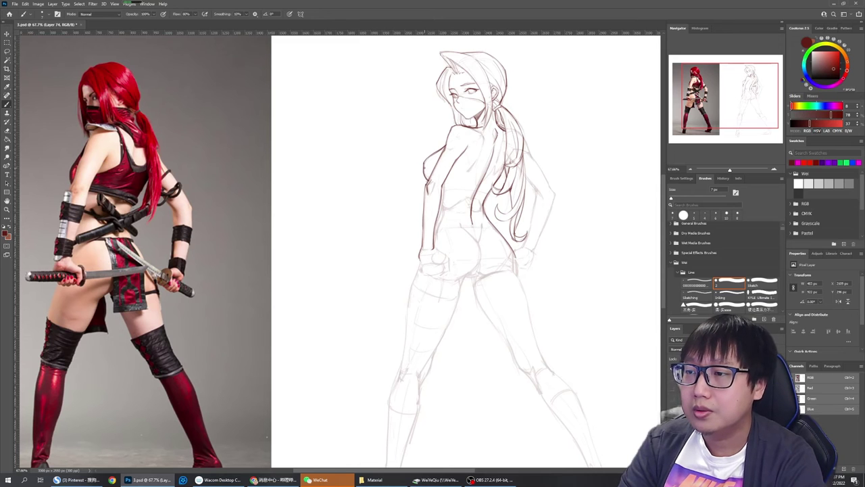
Draw the left buttock's curve down to the top of the thigh and tidy the lines where it meets the legs
{"action": "scroll", "coordinate": [431, 144], "scroll_direction": "down", "scroll_amount": 2}
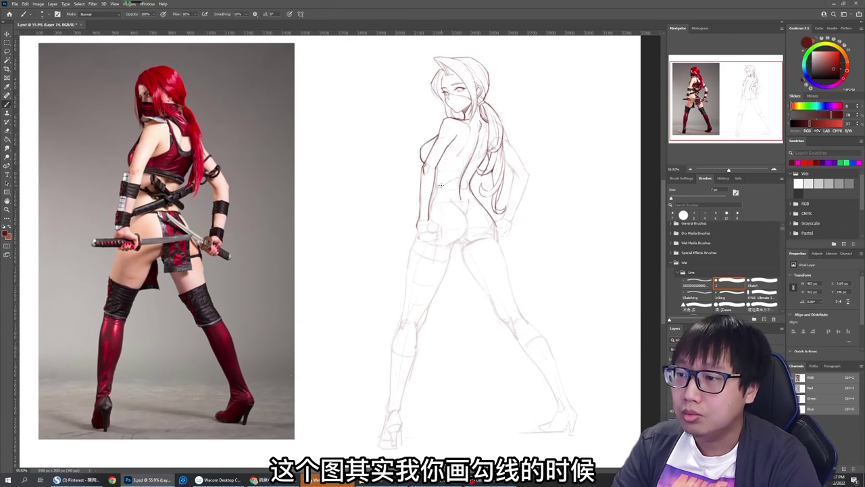
{"action": "left_click_drag", "start_coordinate": [455, 186], "coordinate": [463, 182]}
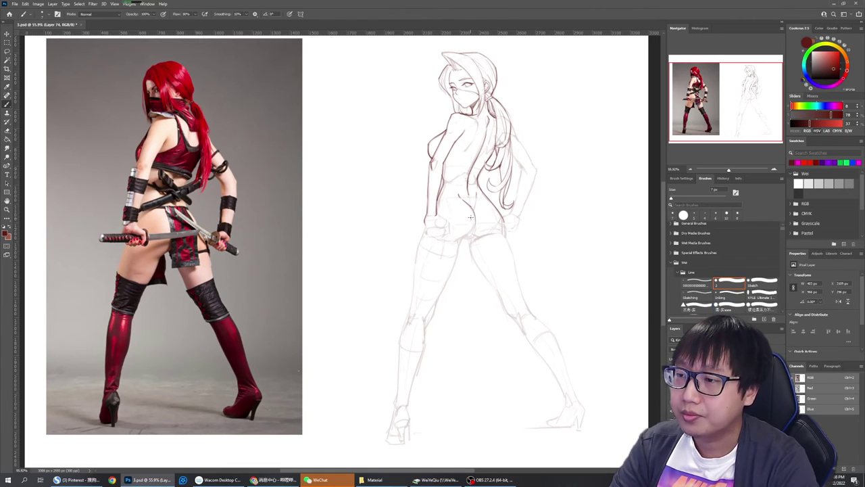
{"action": "left_click_drag", "start_coordinate": [468, 235], "coordinate": [443, 245]}
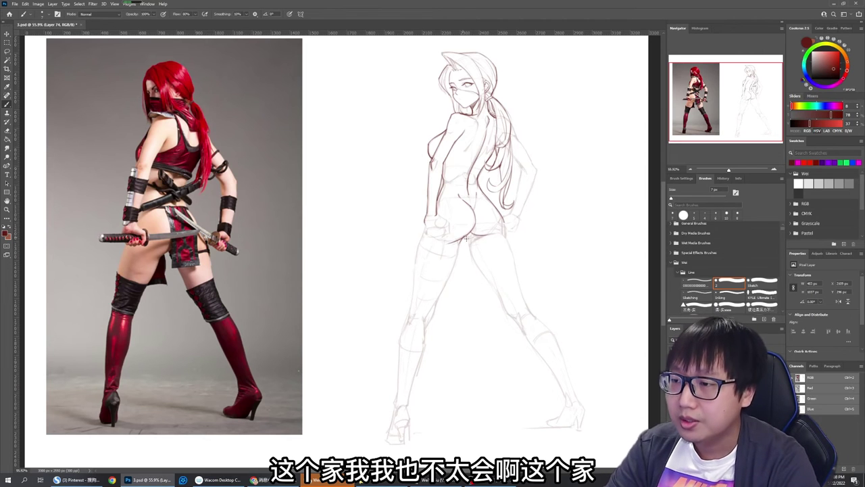
{"action": "key", "text": "e"}
{"action": "key", "text": "b"}
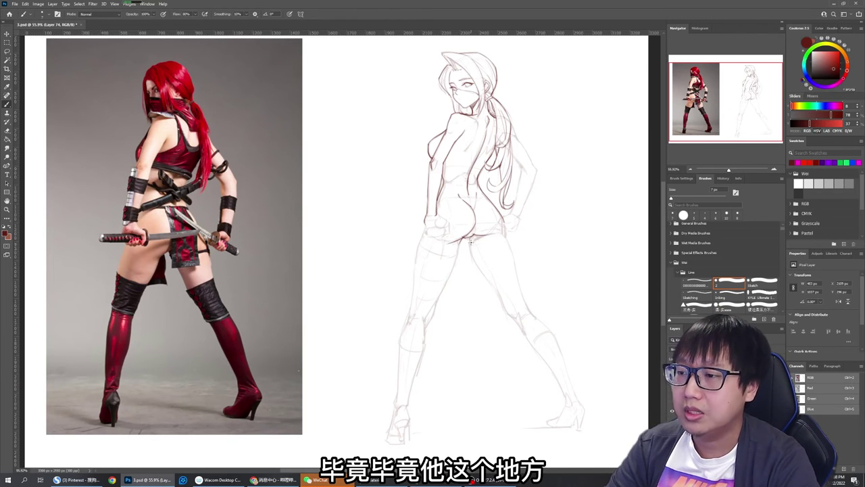
Draw the right thigh's inner and outer contours from the hip down to the knee, redoing the inner-thigh stroke
{"action": "mouse_move", "coordinate": [503, 218]}
{"action": "left_mouse_down"}
{"action": "mouse_move", "coordinate": [505, 236]}
{"action": "mouse_move", "coordinate": [472, 253]}
{"action": "mouse_move", "coordinate": [494, 291]}
{"action": "left_mouse_up"}
{"action": "key", "text": "ctrl+z"}
{"action": "key", "text": "ctrl+z"}
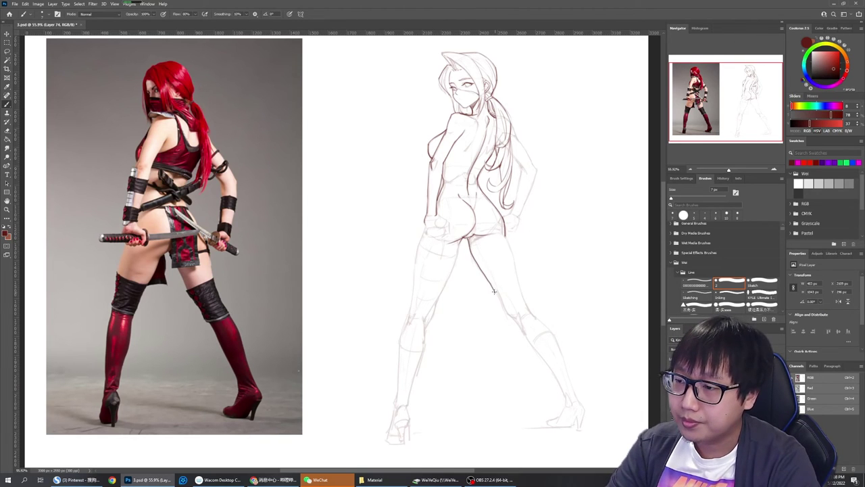
{"action": "key", "text": "ctrl+z"}
{"action": "left_click_drag", "start_coordinate": [471, 254], "coordinate": [514, 319]}
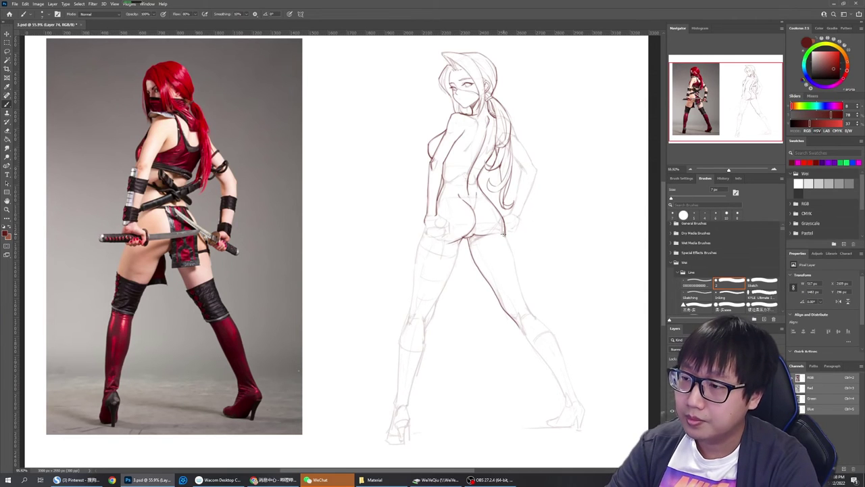
{"action": "mouse_move", "coordinate": [502, 234]}
{"action": "left_mouse_down"}
{"action": "mouse_move", "coordinate": [538, 319]}
{"action": "mouse_move", "coordinate": [483, 273]}
{"action": "left_mouse_up"}
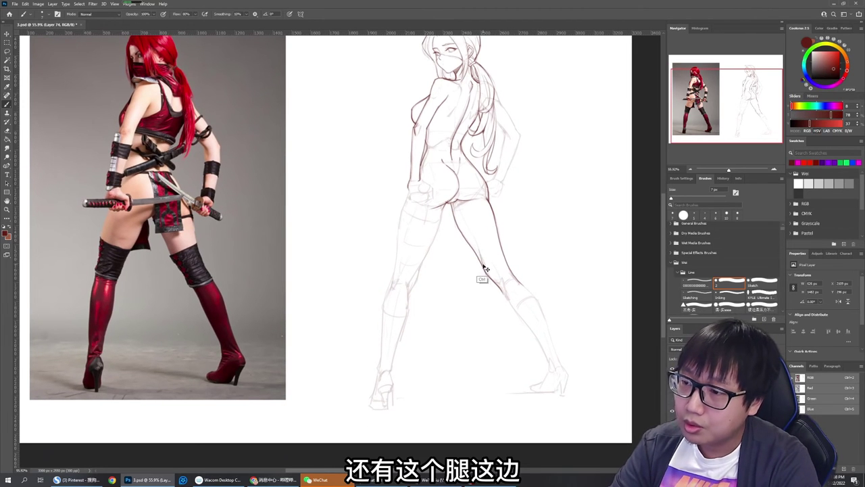
Draw the right leg's knee and both calf contours down to the ankle, undoing and redrawing the first stroke
{"action": "mouse_move", "coordinate": [475, 247]}
{"action": "left_mouse_down"}
{"action": "mouse_move", "coordinate": [512, 278]}
{"action": "mouse_move", "coordinate": [502, 277]}
{"action": "mouse_move", "coordinate": [511, 298]}
{"action": "mouse_move", "coordinate": [499, 283]}
{"action": "mouse_move", "coordinate": [509, 301]}
{"action": "mouse_move", "coordinate": [502, 297]}
{"action": "mouse_move", "coordinate": [504, 279]}
{"action": "mouse_move", "coordinate": [542, 348]}
{"action": "left_mouse_up"}
{"action": "key", "text": "ctrl+z"}
{"action": "key", "text": "ctrl+z"}
{"action": "left_click_drag", "start_coordinate": [509, 301], "coordinate": [548, 367]}
{"action": "mouse_move", "coordinate": [518, 278]}
{"action": "left_mouse_down"}
{"action": "mouse_move", "coordinate": [534, 296]}
{"action": "mouse_move", "coordinate": [559, 359]}
{"action": "left_mouse_up"}
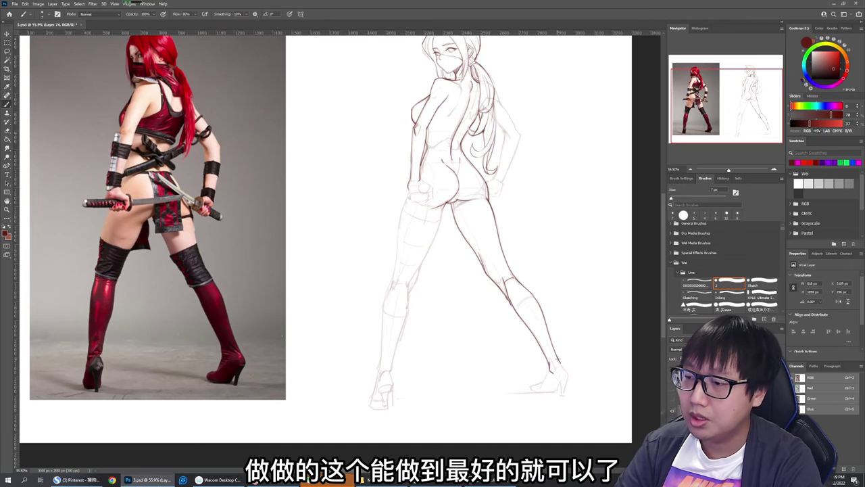
Outline the right foot's high-heeled shoe with its toe, sole and heel, and tidy the lines around the right knee
{"action": "mouse_move", "coordinate": [557, 360]}
{"action": "left_mouse_down"}
{"action": "mouse_move", "coordinate": [569, 375]}
{"action": "mouse_move", "coordinate": [541, 386]}
{"action": "left_mouse_up"}
{"action": "key", "text": "ctrl+z"}
{"action": "key", "text": "ctrl+z"}
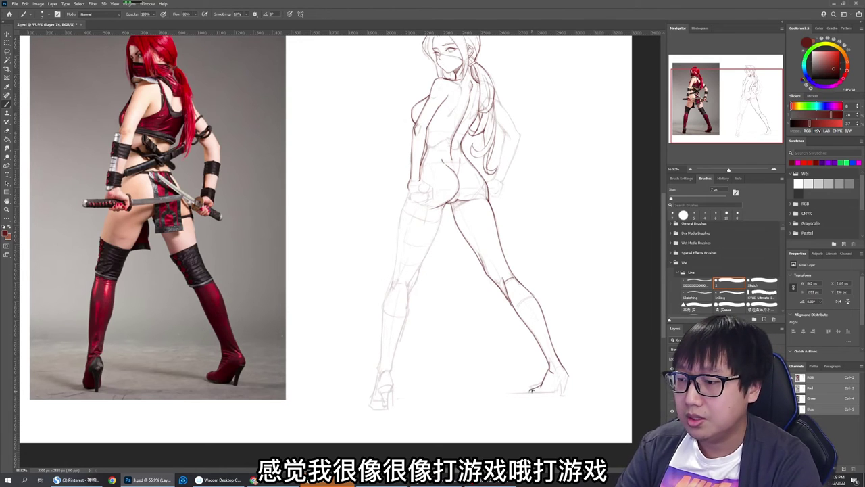
{"action": "left_click_drag", "start_coordinate": [530, 392], "coordinate": [553, 399]}
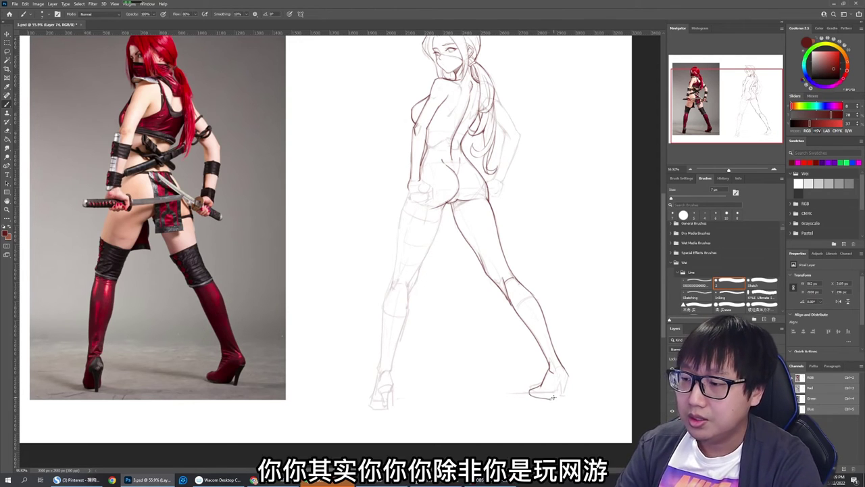
{"action": "key", "text": "e"}
{"action": "key", "text": "b"}
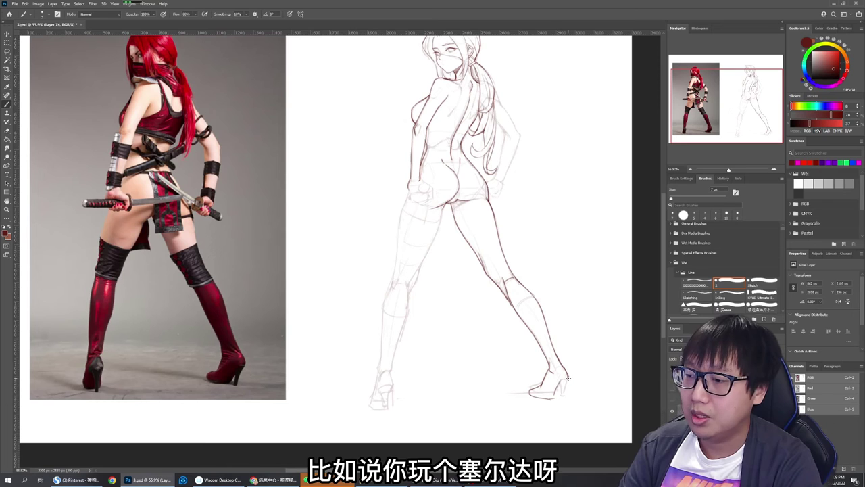
{"action": "left_click_drag", "start_coordinate": [568, 379], "coordinate": [563, 399]}
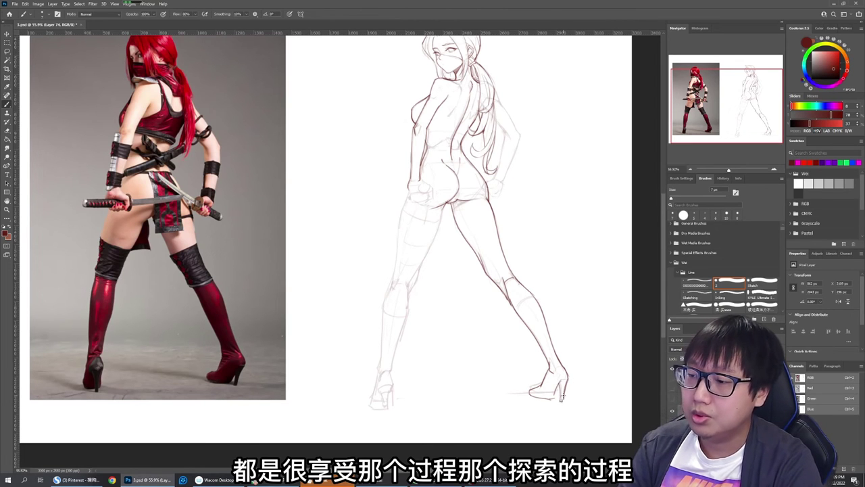
{"action": "left_click_drag", "start_coordinate": [563, 382], "coordinate": [555, 398]}
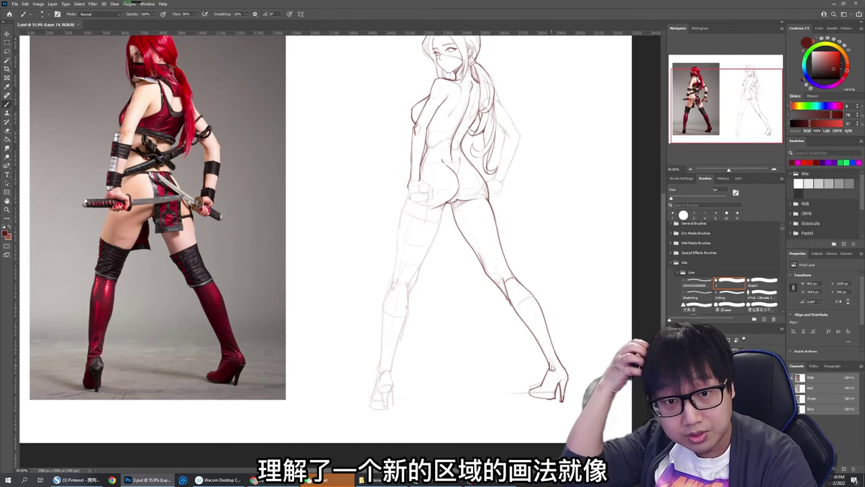
{"action": "key", "text": "e"}
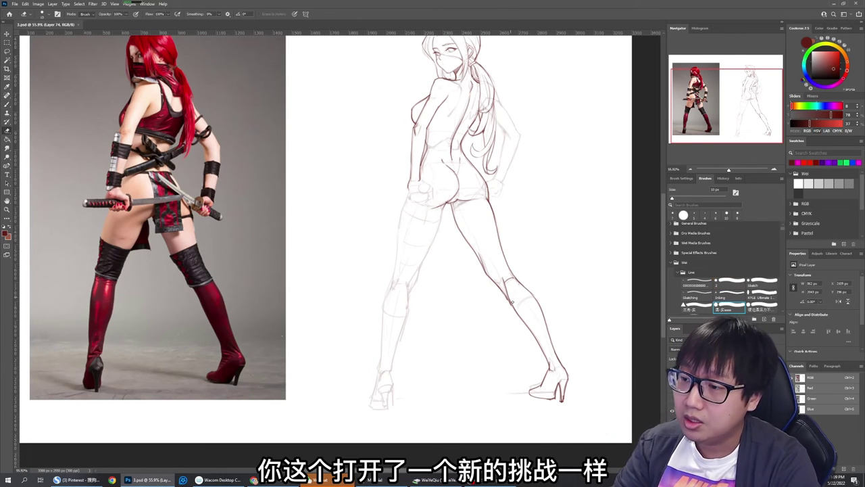
{"action": "key", "text": "b"}
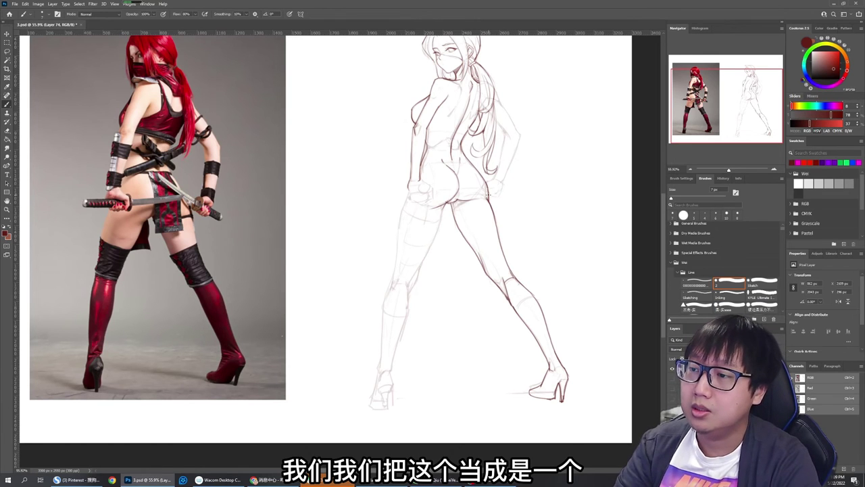
Draw the left leg's contours from the hip past the knee to the ankle, erasing and redrawing the outer calf line
{"action": "left_click_drag", "start_coordinate": [420, 158], "coordinate": [433, 152]}
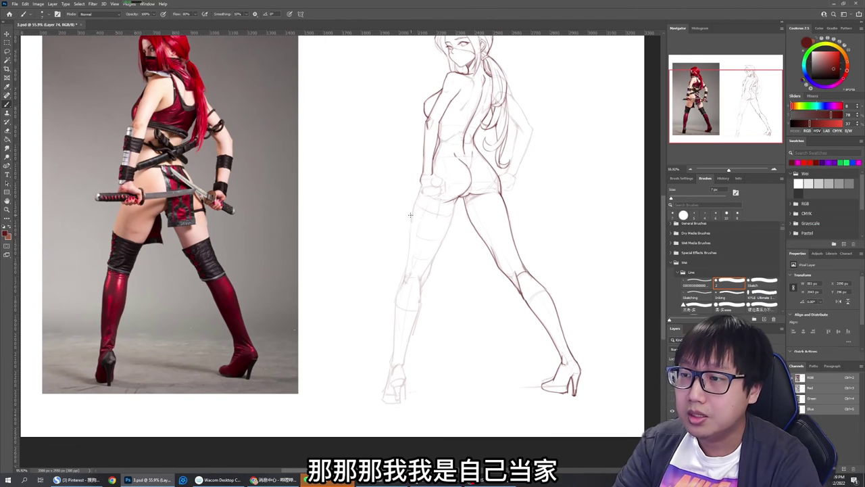
{"action": "left_click_drag", "start_coordinate": [419, 191], "coordinate": [406, 267]}
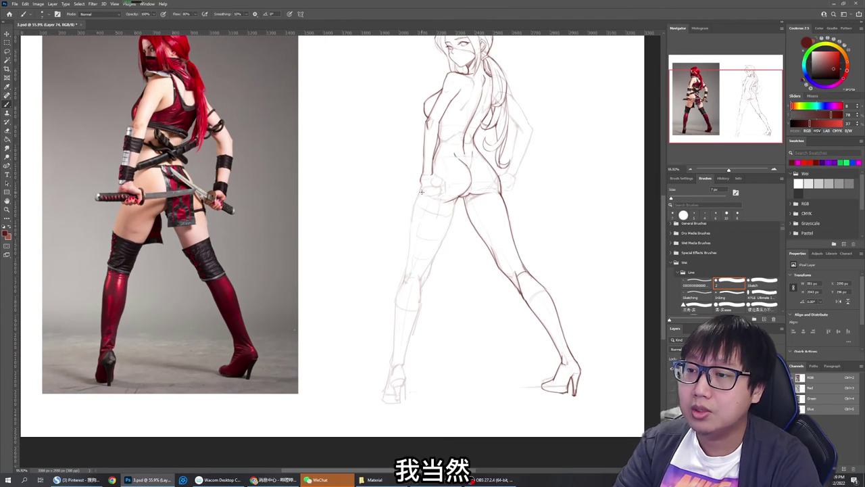
{"action": "scroll", "coordinate": [411, 214], "scroll_direction": "up", "scroll_amount": 2}
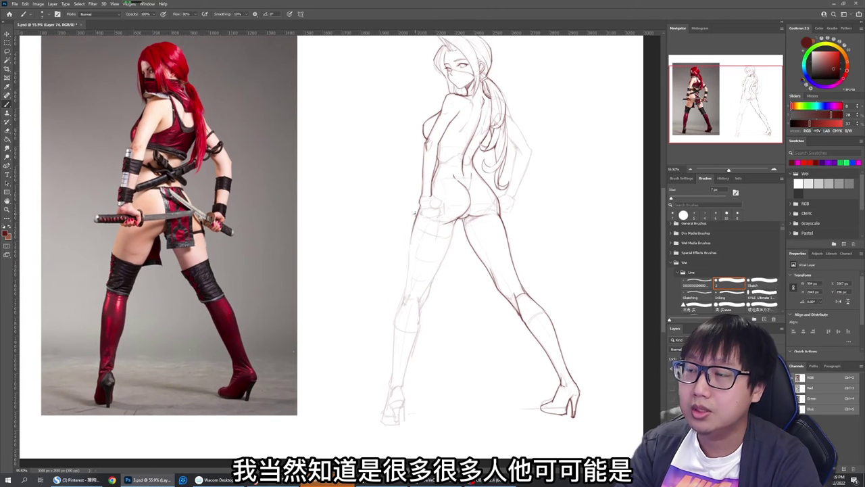
{"action": "scroll", "coordinate": [415, 212], "scroll_direction": "down", "scroll_amount": 1}
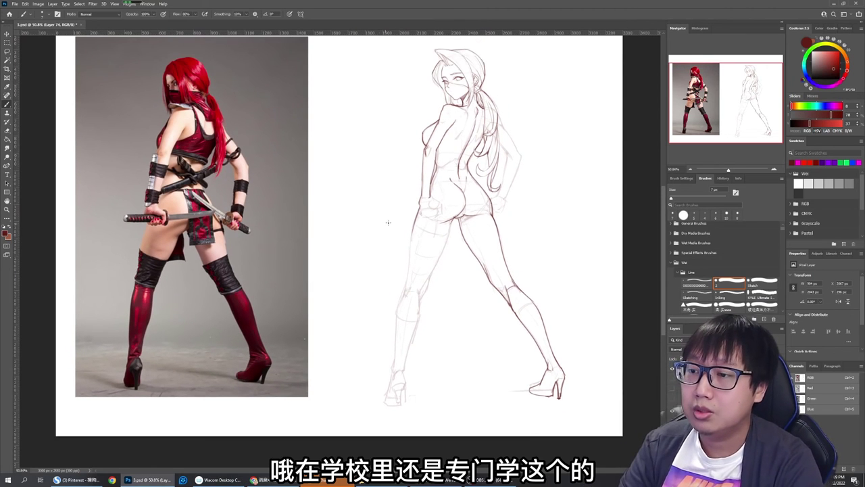
{"action": "scroll", "coordinate": [413, 236], "scroll_direction": "up", "scroll_amount": 2}
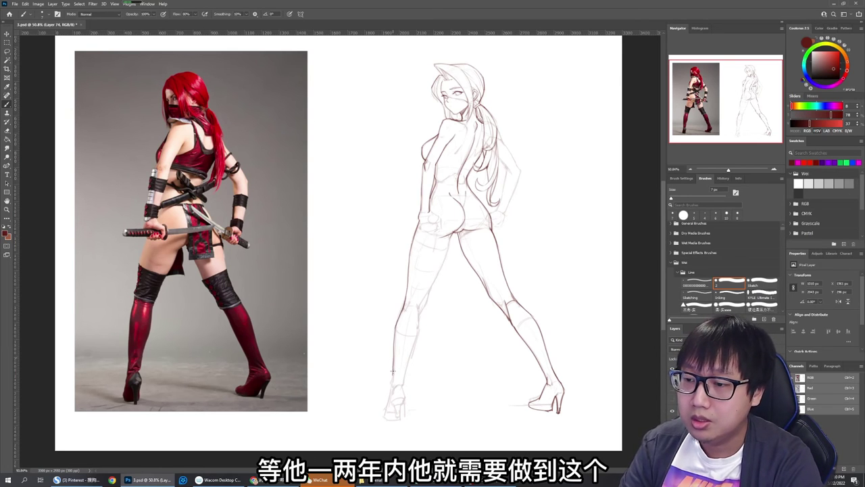
{"action": "key", "text": "e"}
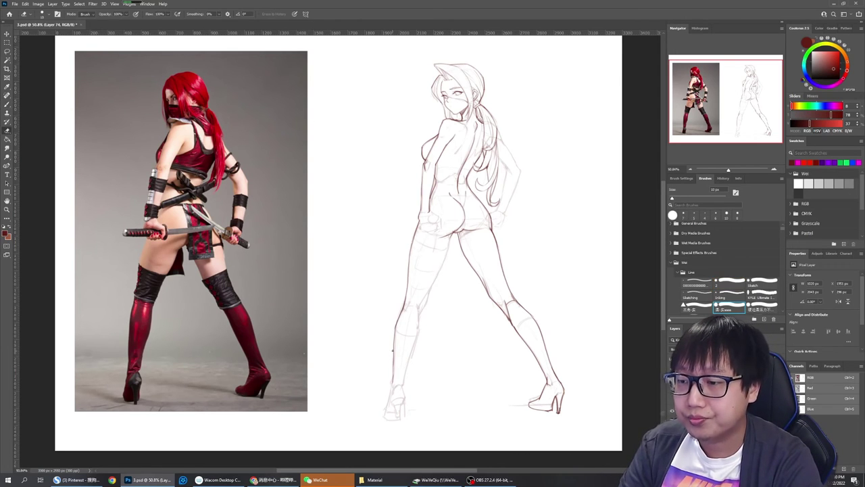
{"action": "left_click_drag", "start_coordinate": [394, 355], "coordinate": [392, 383]}
{"action": "key", "text": "b"}
{"action": "left_click_drag", "start_coordinate": [394, 334], "coordinate": [392, 383]}
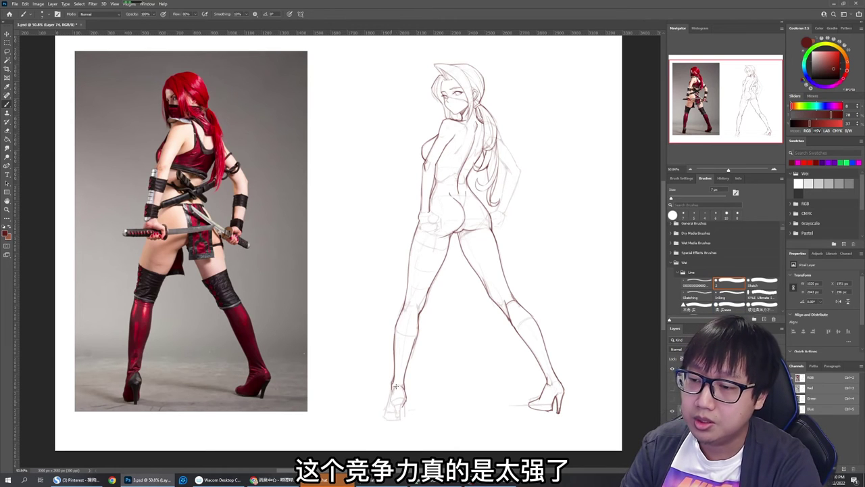
Outline the left foot's high-heeled shoe below the ankle and clean up its lines with the eraser
{"action": "left_click_drag", "start_coordinate": [395, 386], "coordinate": [392, 394]}
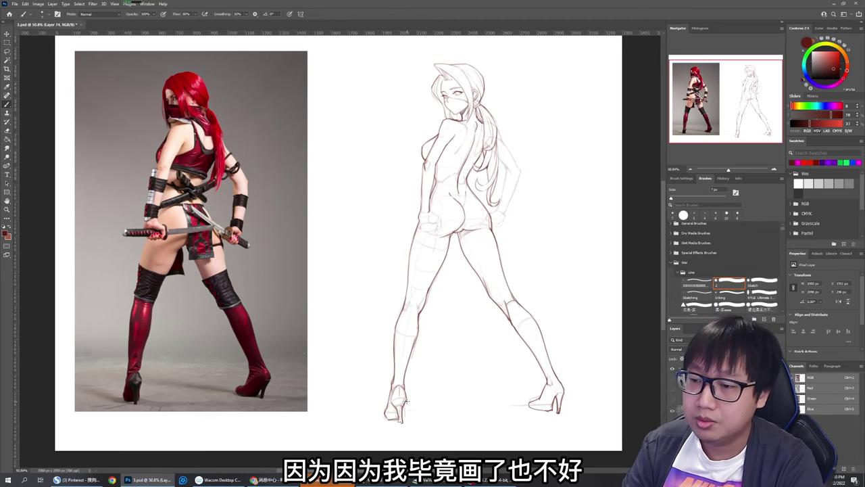
{"action": "key", "text": "e"}
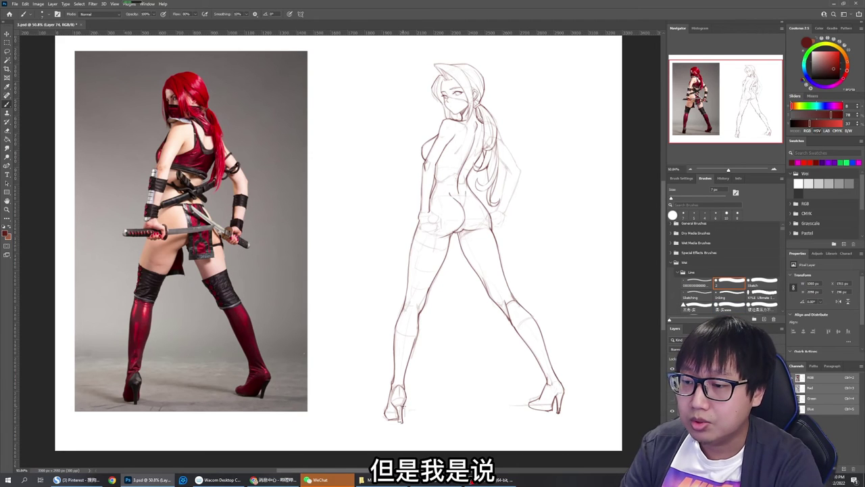
{"action": "key", "text": "b"}
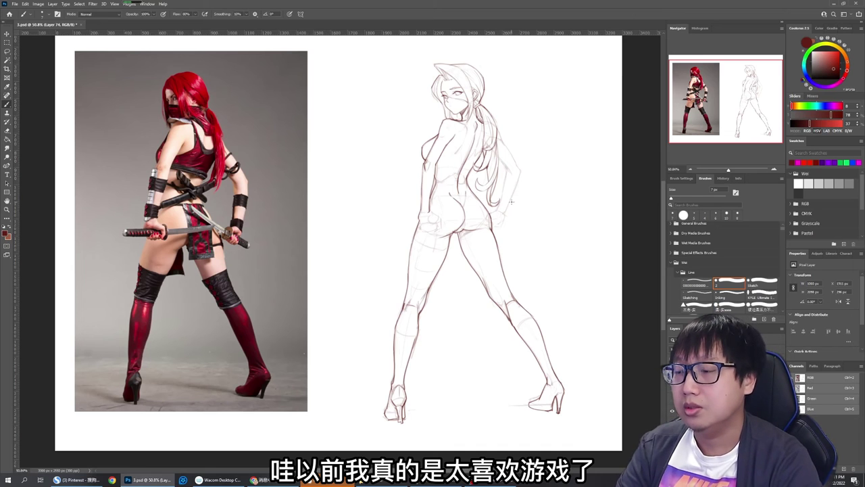
Draw the right upper arm to the elbow and the forearm's contours toward the hip with an 8 px brush
{"action": "scroll", "coordinate": [525, 120], "scroll_direction": "up", "scroll_amount": 1}
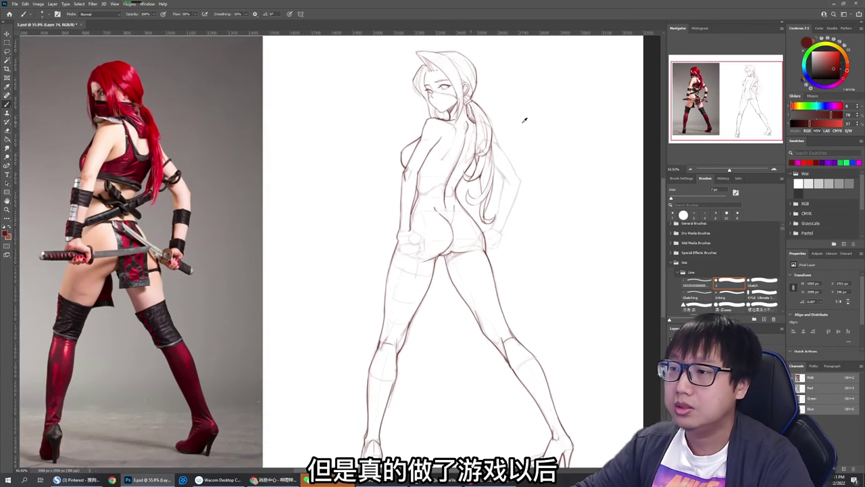
{"action": "scroll", "coordinate": [525, 121], "scroll_direction": "up", "scroll_amount": 1}
{"action": "scroll", "coordinate": [525, 120], "scroll_direction": "down", "scroll_amount": 1}
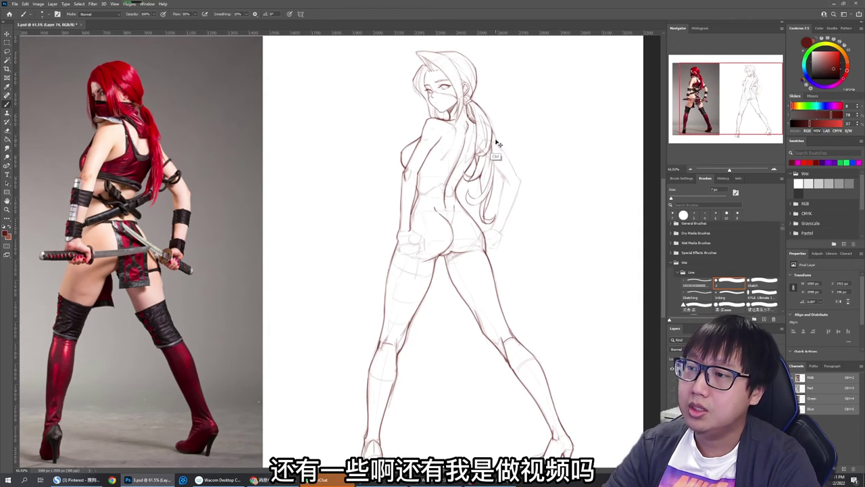
{"action": "left_click_drag", "start_coordinate": [495, 134], "coordinate": [499, 137]}
{"action": "key", "text": "]"}
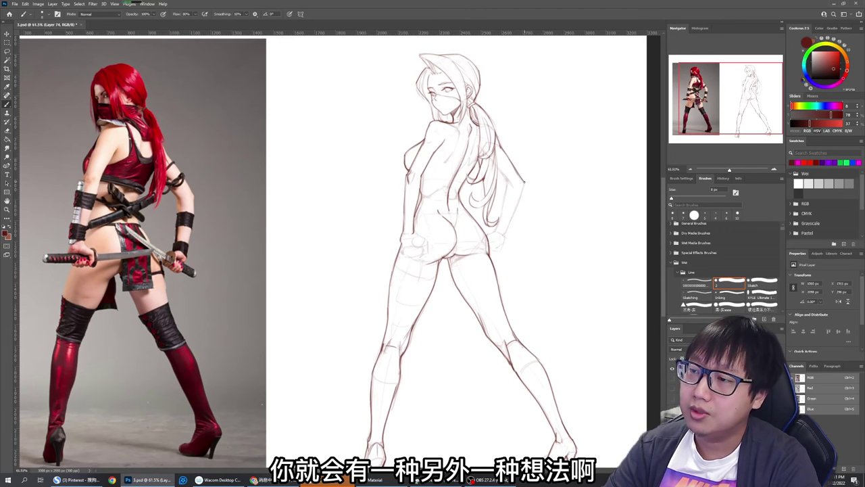
{"action": "left_click_drag", "start_coordinate": [523, 181], "coordinate": [519, 201]}
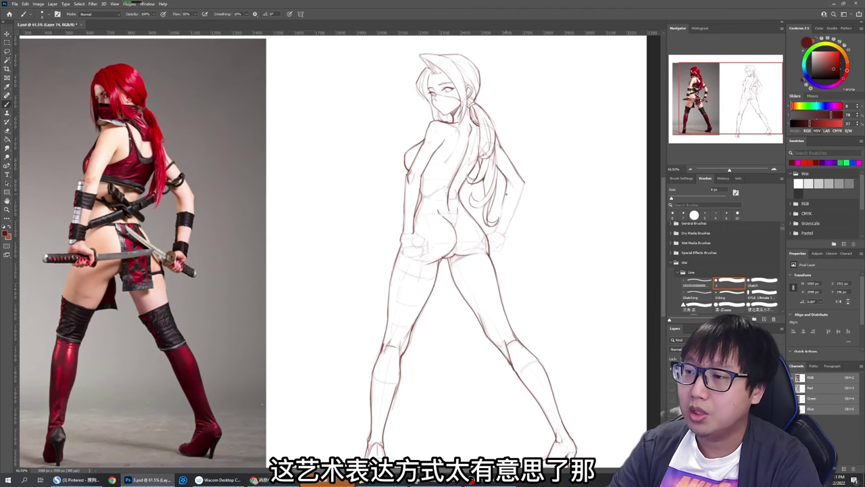
{"action": "left_click_drag", "start_coordinate": [506, 194], "coordinate": [495, 235]}
Clean up the right elbow, refine the forearm's outer contour to the wrist and outline the right hand
{"action": "key", "text": "e"}
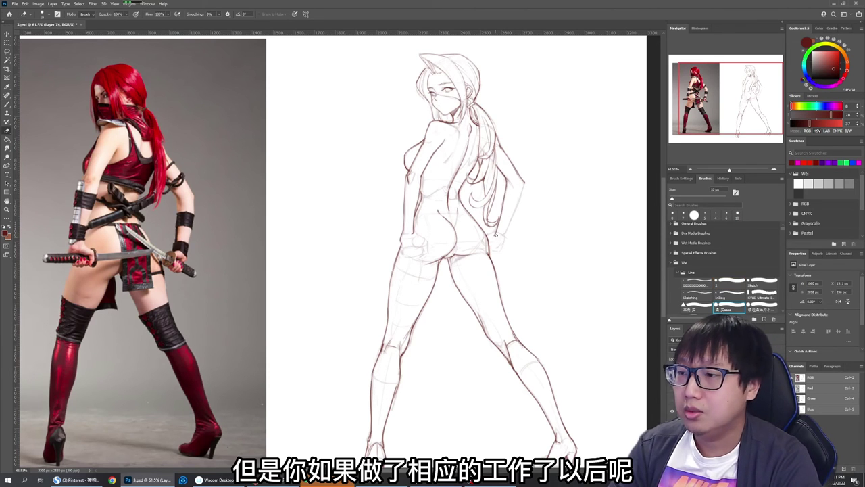
{"action": "key", "text": "b"}
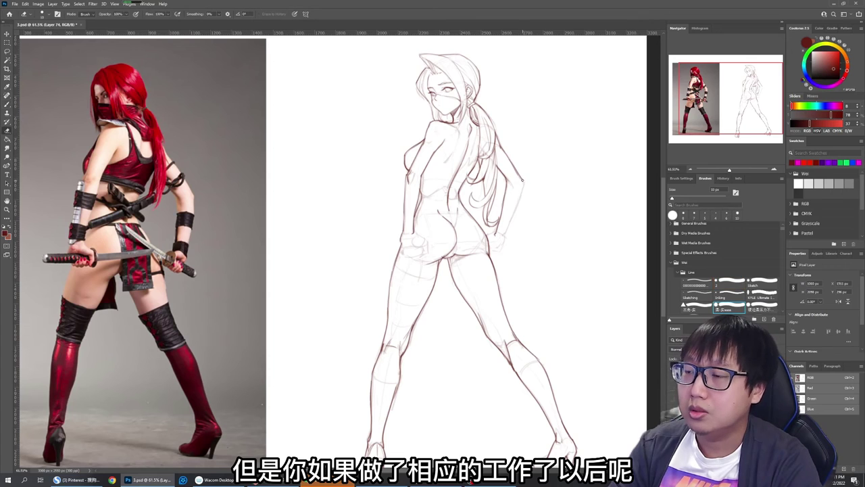
{"action": "left_click_drag", "start_coordinate": [523, 182], "coordinate": [502, 236]}
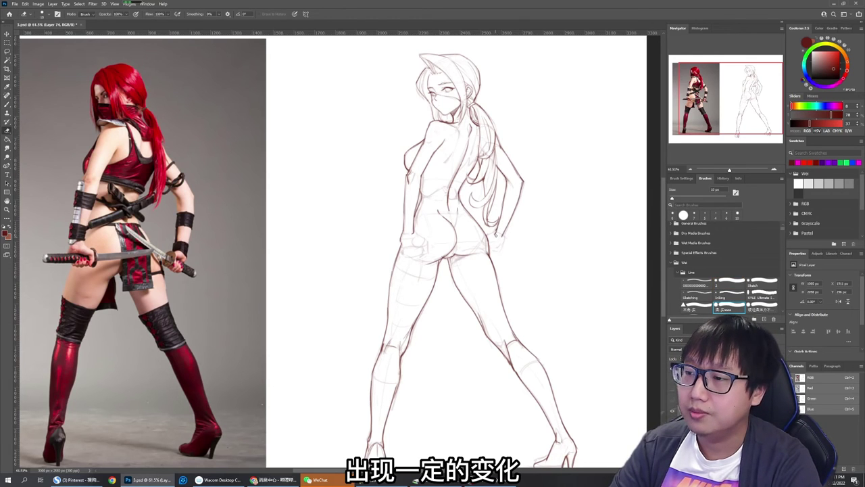
{"action": "left_click_drag", "start_coordinate": [501, 236], "coordinate": [501, 240]}
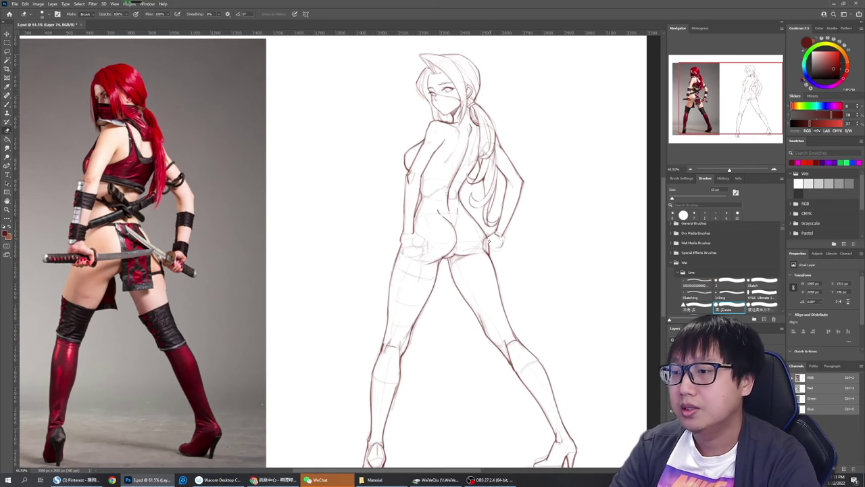
{"action": "key", "text": "["}
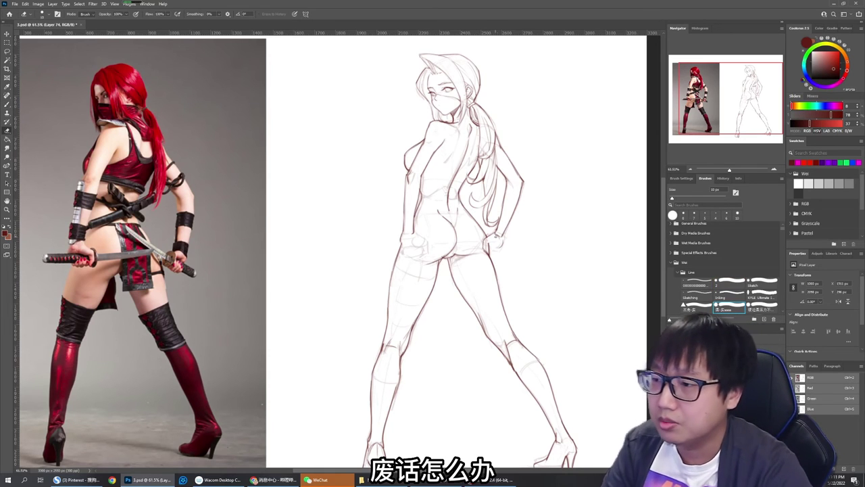
{"action": "key", "text": "]"}
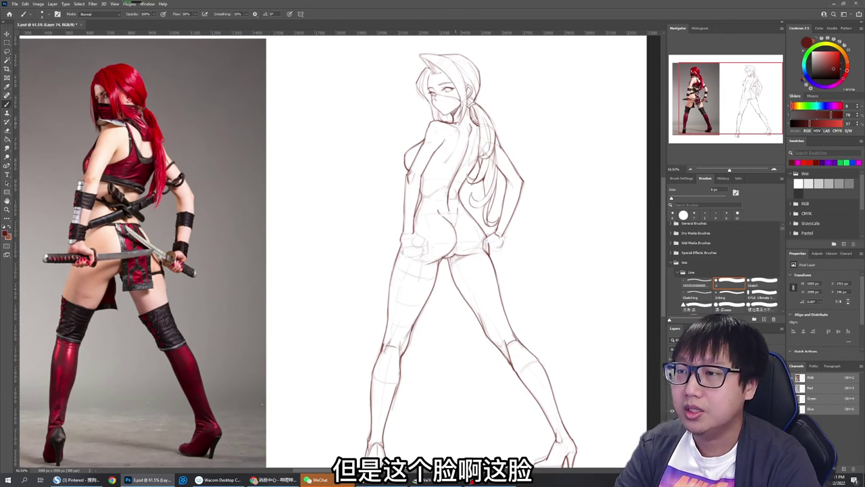
Set the brush to 10 px and refine the crease where the buttocks meet the inner thighs with brush and eraser
{"action": "key", "text": "]"}
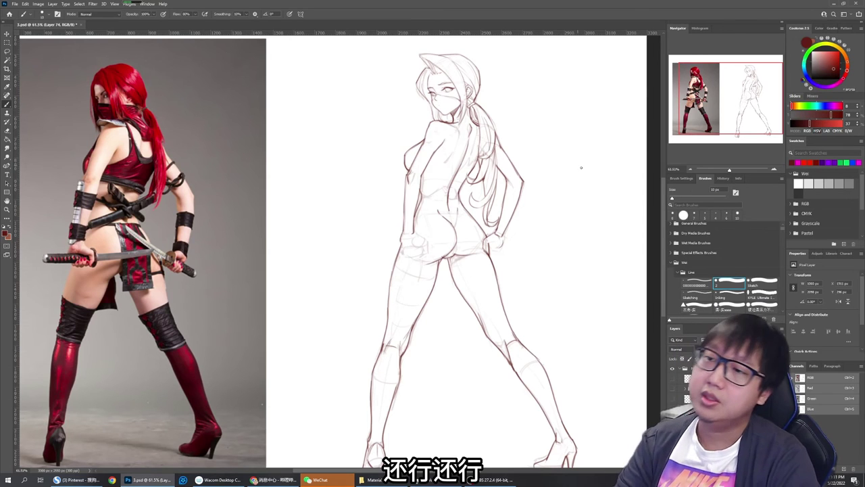
{"action": "scroll", "coordinate": [470, 173], "scroll_direction": "down", "scroll_amount": 3}
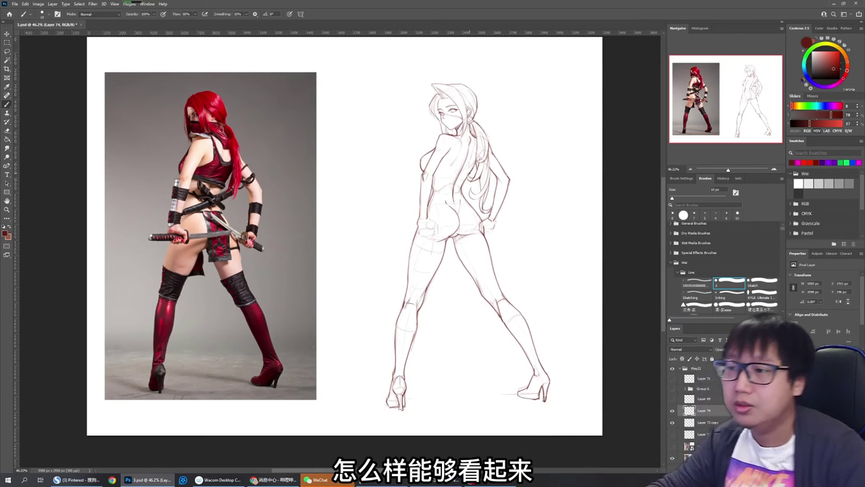
{"action": "scroll", "coordinate": [451, 204], "scroll_direction": "up", "scroll_amount": 2}
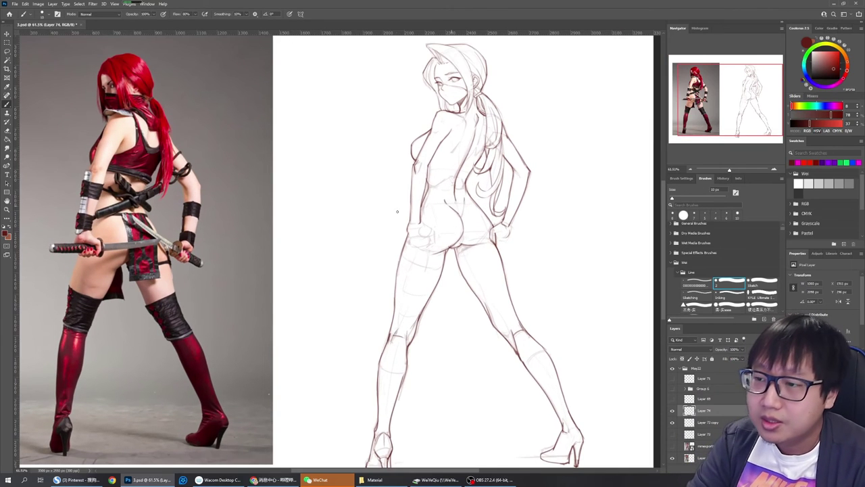
{"action": "left_click_drag", "start_coordinate": [373, 222], "coordinate": [394, 230]}
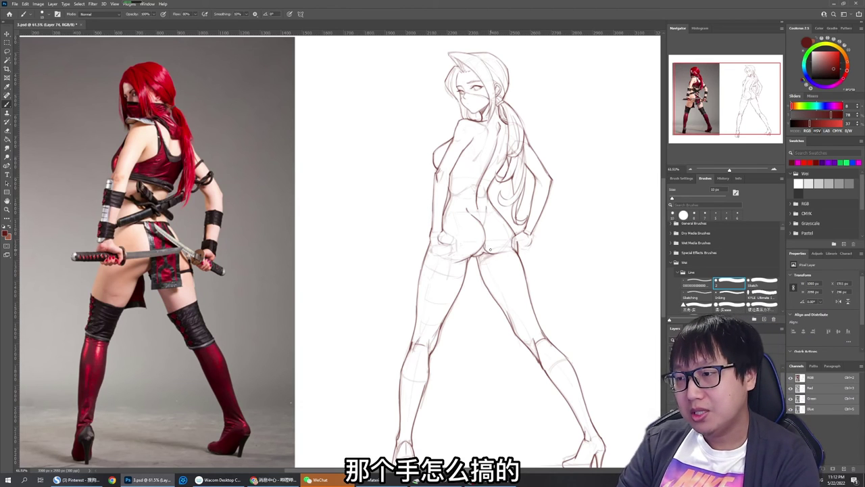
{"action": "key", "text": "e"}
{"action": "key", "text": "b"}
{"action": "mouse_move", "coordinate": [483, 250]}
{"action": "left_mouse_down"}
{"action": "mouse_move", "coordinate": [498, 254]}
{"action": "mouse_move", "coordinate": [476, 254]}
{"action": "left_mouse_up"}
{"action": "key", "text": "e"}
{"action": "key", "text": "b"}
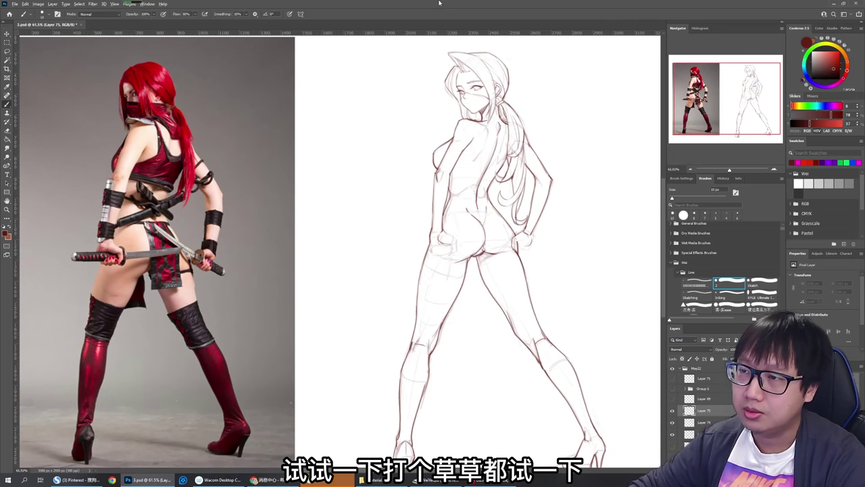
Try a rough diagonal guide line for the sword across the hips and through the right hand, and undo it
{"action": "scroll", "coordinate": [411, 131], "scroll_direction": "down", "scroll_amount": 1}
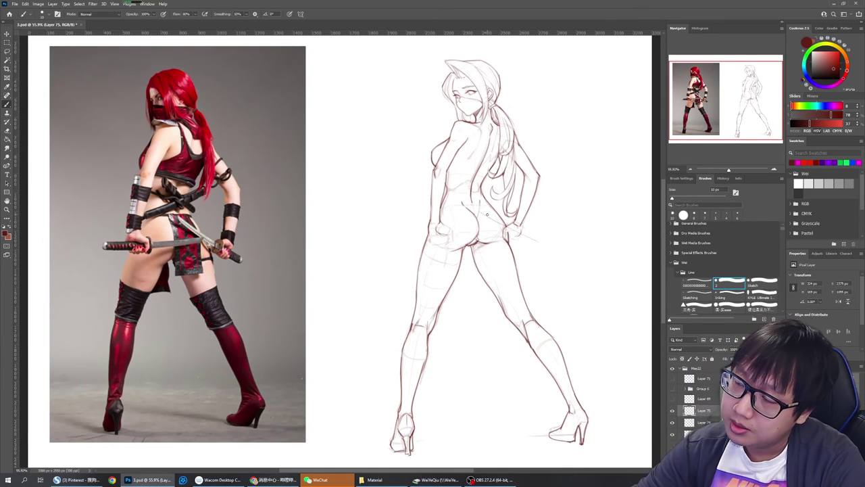
{"action": "left_click_drag", "start_coordinate": [466, 200], "coordinate": [551, 248]}
{"action": "key", "text": "ctrl+z"}
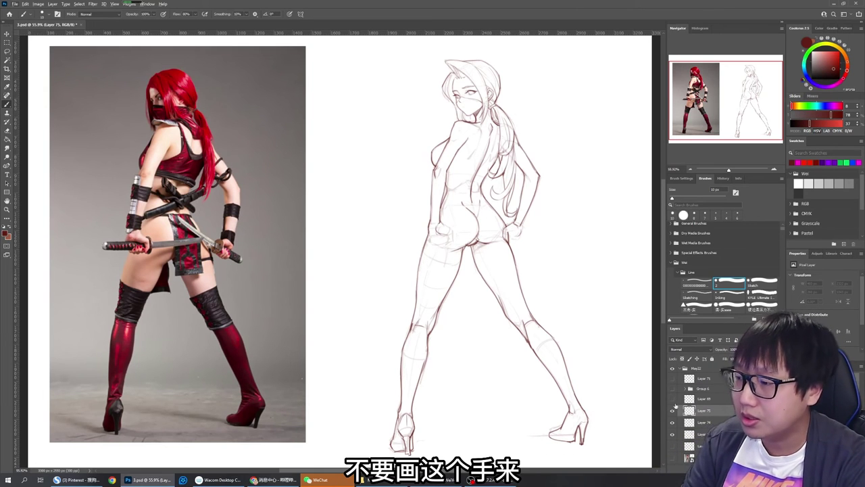
On Layer 74, draw the right hand as a clenched fist at the hip with an 8 px brush
{"action": "left_click", "coordinate": [702, 422]}
{"action": "scroll", "coordinate": [505, 144], "scroll_direction": "up", "scroll_amount": 2}
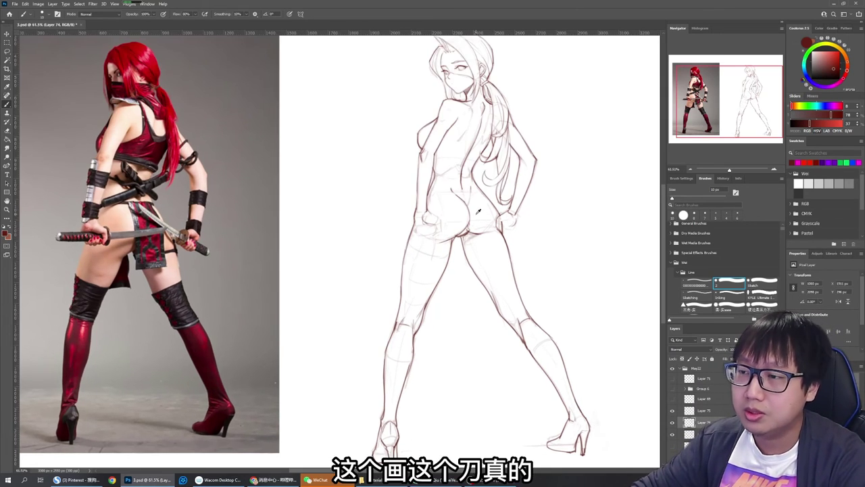
{"action": "key", "text": "bracketleft"}
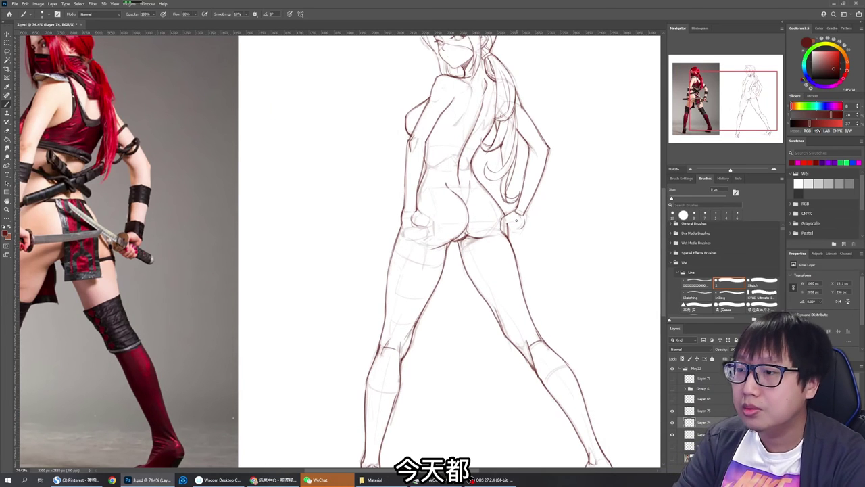
{"action": "mouse_move", "coordinate": [507, 214]}
{"action": "left_mouse_down"}
{"action": "mouse_move", "coordinate": [520, 225]}
{"action": "mouse_move", "coordinate": [511, 223]}
{"action": "left_mouse_up"}
{"action": "key", "text": "e"}
{"action": "key", "text": "b"}
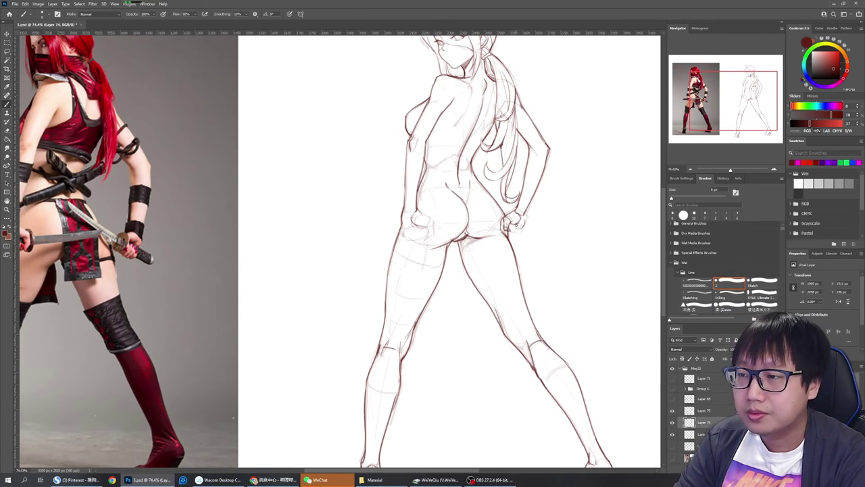
{"action": "left_click_drag", "start_coordinate": [511, 224], "coordinate": [522, 233]}
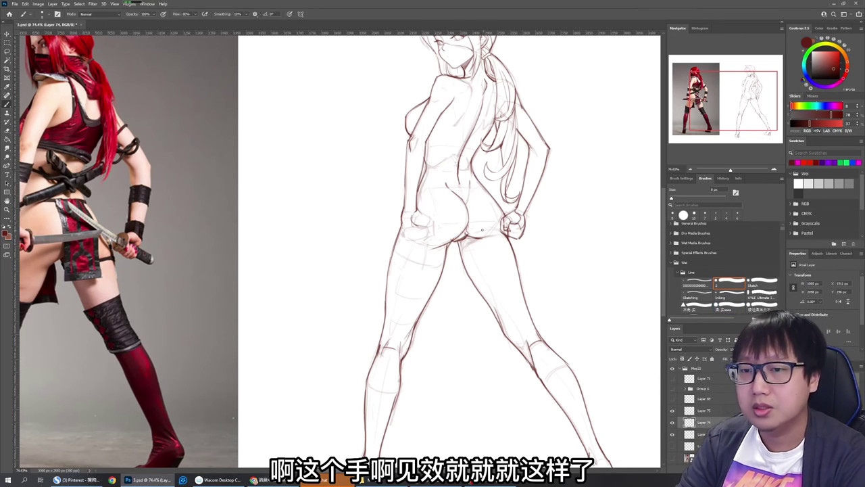
Draw the left hand as a clenched fist, outlining the thumb side and curled fingers below the wrist
{"action": "left_click_drag", "start_coordinate": [469, 232], "coordinate": [515, 226]}
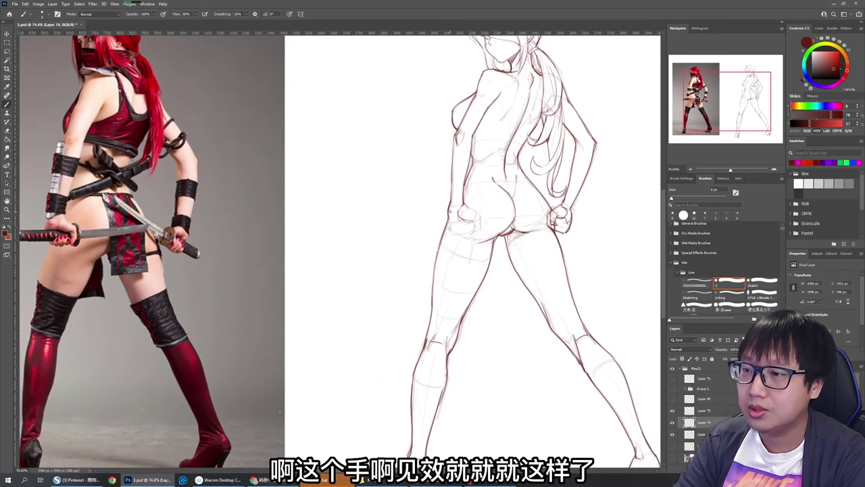
{"action": "mouse_move", "coordinate": [451, 219]}
{"action": "left_mouse_down"}
{"action": "mouse_move", "coordinate": [450, 228]}
{"action": "mouse_move", "coordinate": [475, 214]}
{"action": "left_mouse_up"}
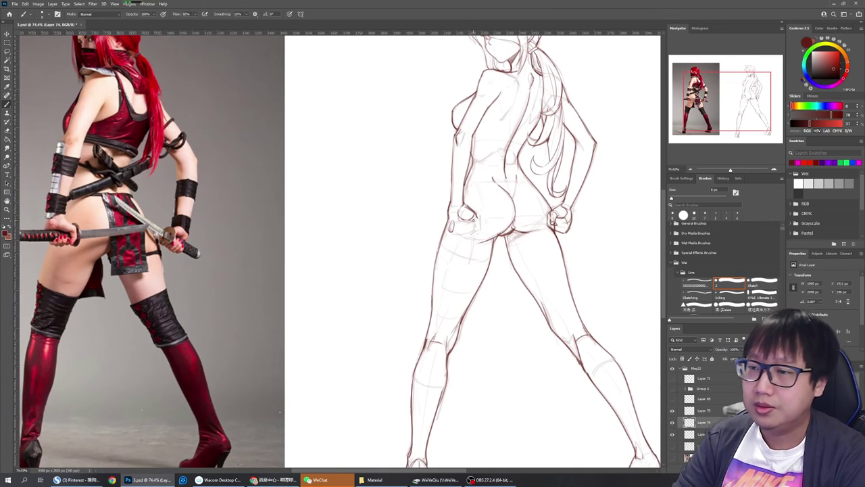
{"action": "left_click_drag", "start_coordinate": [475, 215], "coordinate": [477, 226]}
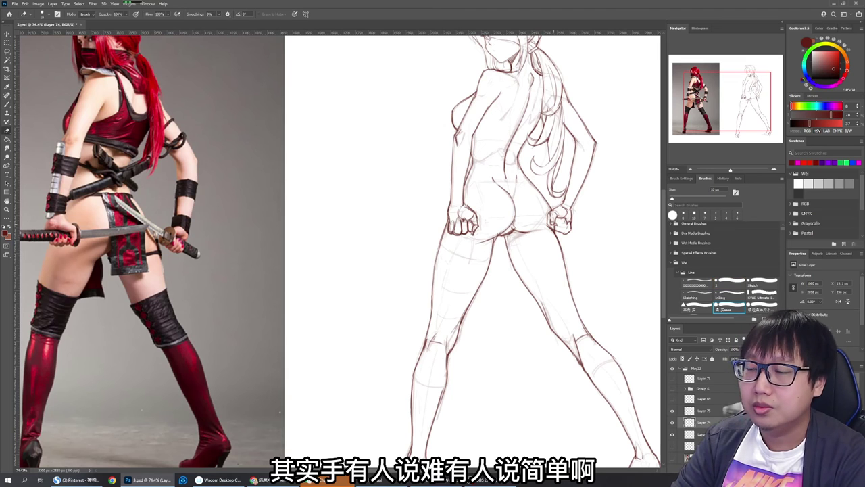
Refine the right fist's outline and curled fingers with brush and eraser
{"action": "key", "text": "e"}
{"action": "key", "text": "b"}
{"action": "left_click_drag", "start_coordinate": [548, 213], "coordinate": [552, 226]}
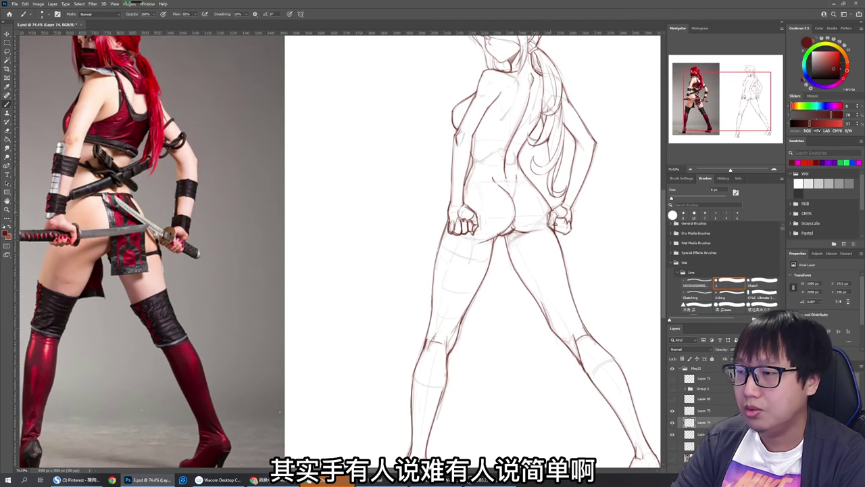
{"action": "key", "text": "e"}
{"action": "left_click", "coordinate": [730, 281]}
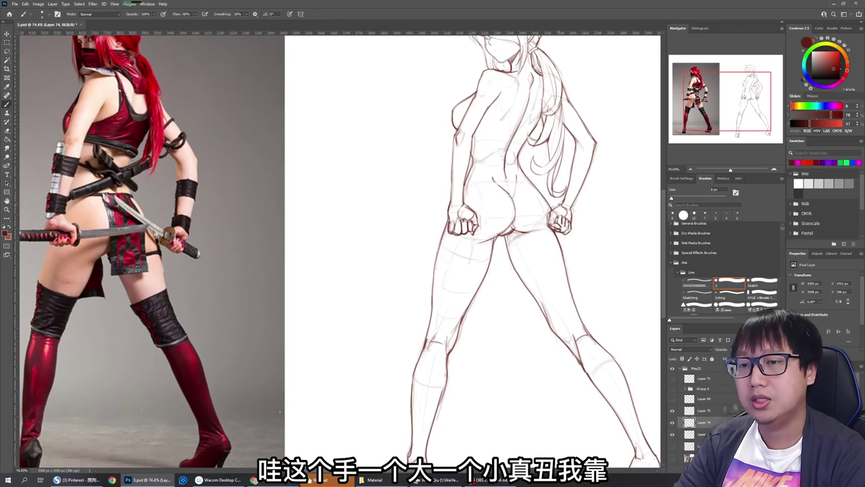
Erase the right forearm's outer contour and redraw it from the elbow to the wrist
{"action": "key", "text": "e"}
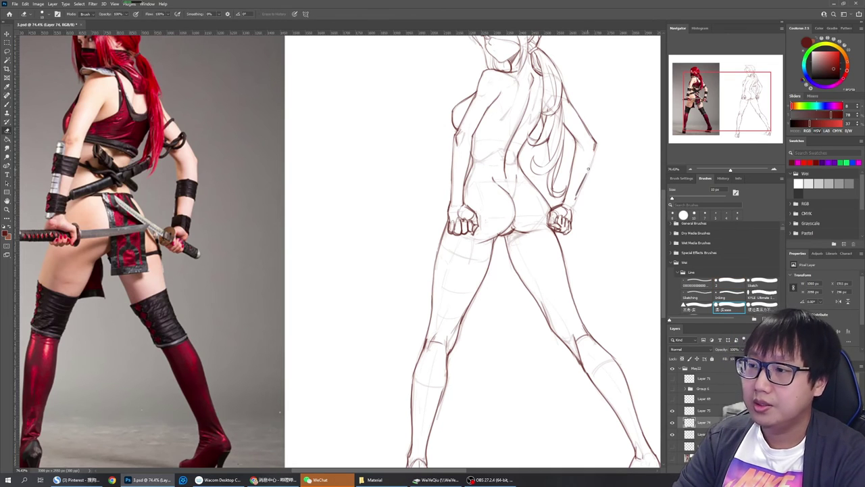
{"action": "key", "text": "b"}
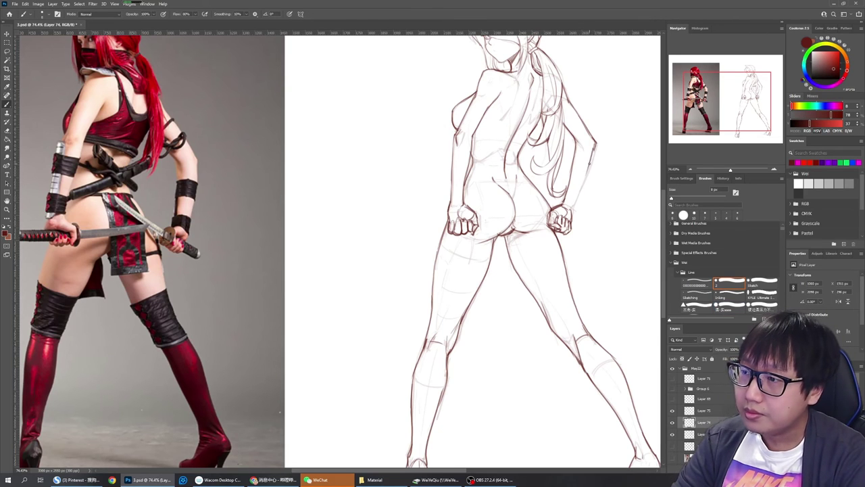
{"action": "left_click_drag", "start_coordinate": [592, 159], "coordinate": [569, 209]}
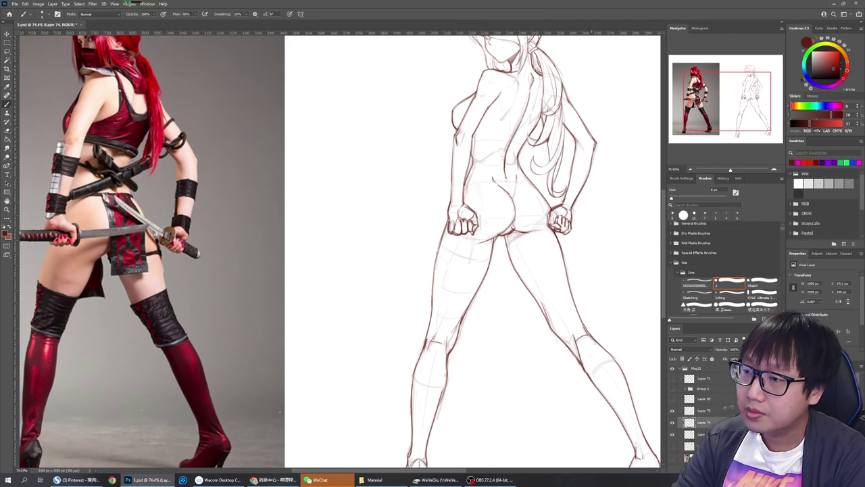
{"action": "key", "text": "ctrl+z"}
{"action": "left_click_drag", "start_coordinate": [594, 150], "coordinate": [571, 212]}
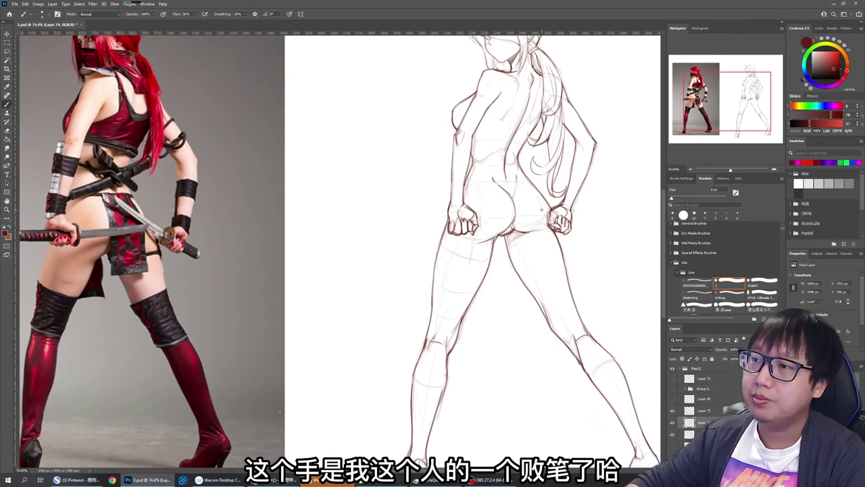
Clean up the chest contour beside the left upper arm with a larger eraser and redraw it
{"action": "scroll", "coordinate": [372, 173], "scroll_direction": "down", "scroll_amount": 4}
{"action": "key", "text": "e"}
{"action": "key", "text": "bracketright"}
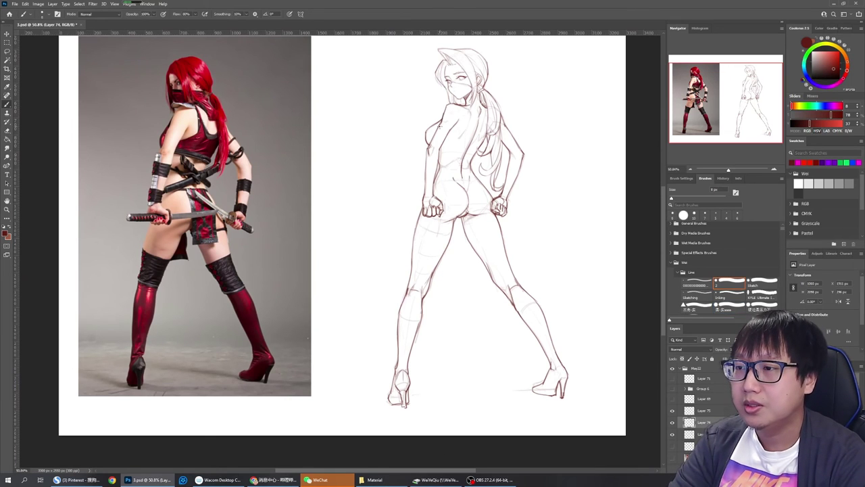
{"action": "key", "text": "b"}
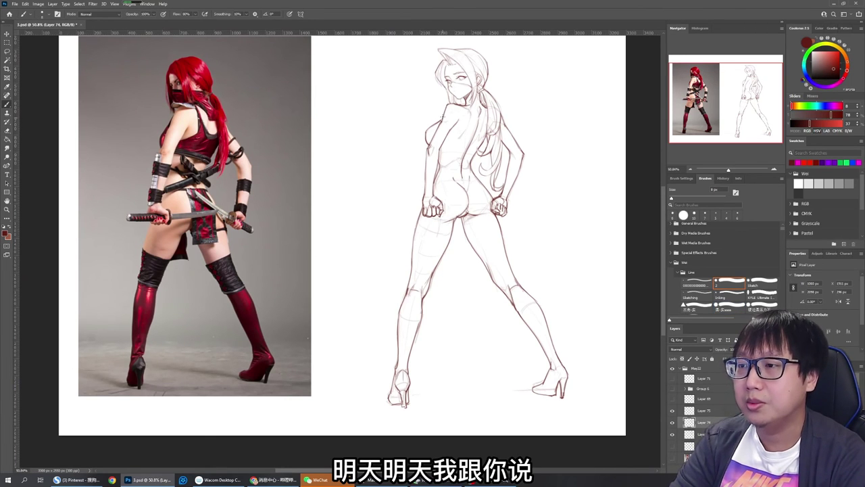
{"action": "key", "text": "e"}
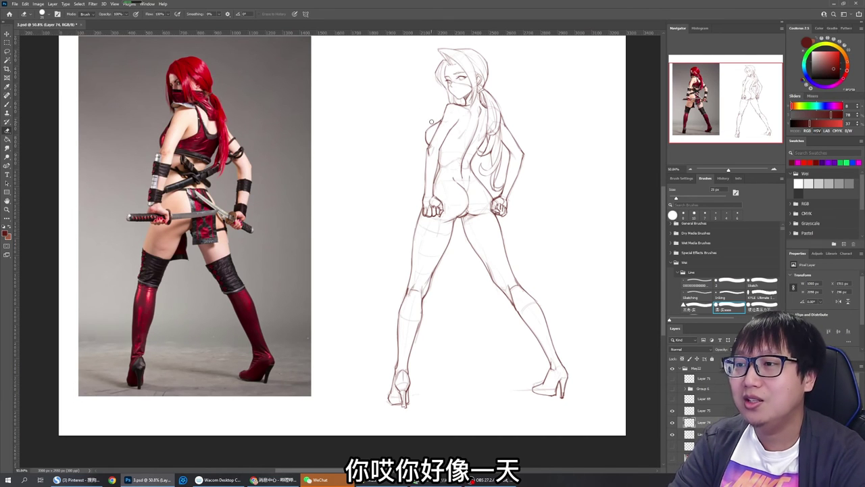
{"action": "key", "text": "b"}
{"action": "key", "text": "e"}
{"action": "key", "text": "b"}
{"action": "left_click_drag", "start_coordinate": [426, 130], "coordinate": [442, 123]}
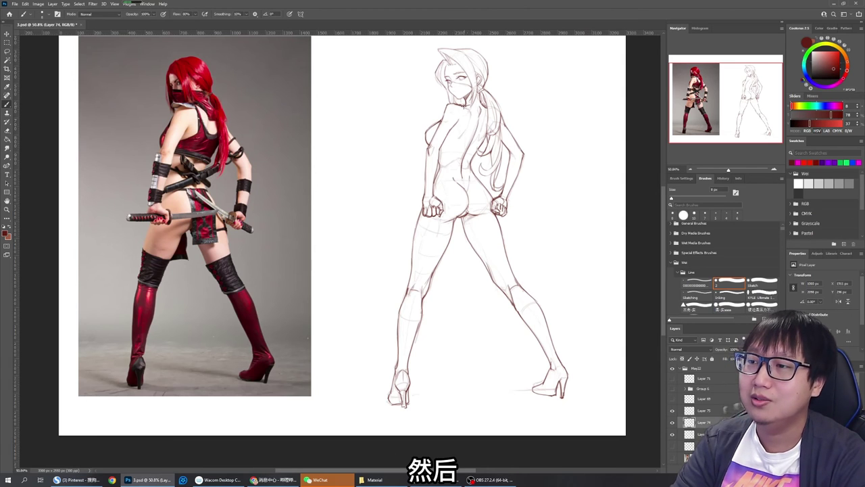
Rework the left upper arm's inner contour below the shoulder with brush and eraser, undoing the last strokes
{"action": "key", "text": "e"}
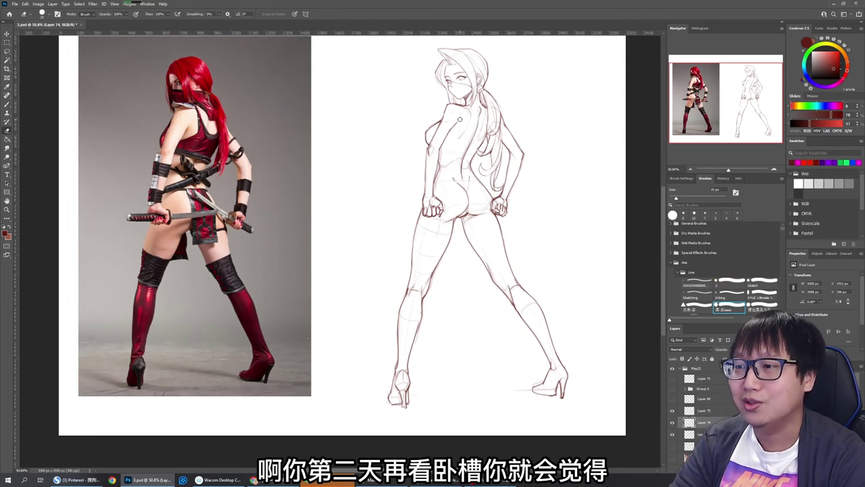
{"action": "key", "text": "b"}
{"action": "key", "text": "e"}
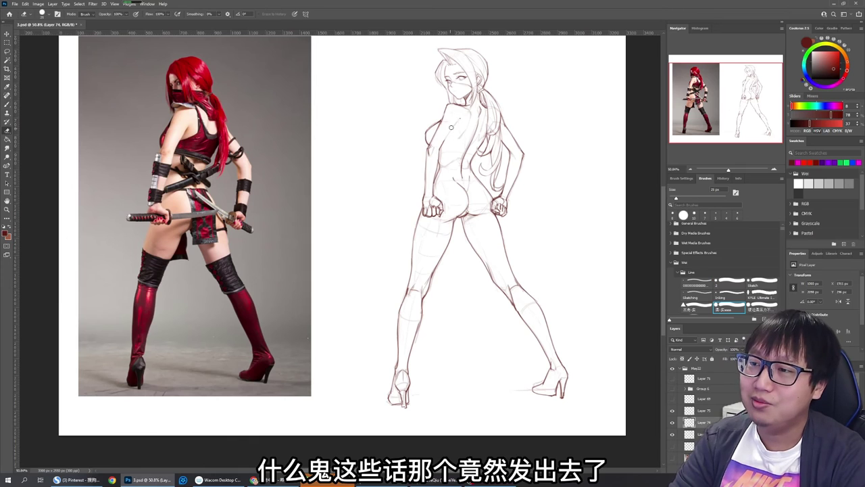
{"action": "key", "text": "b"}
{"action": "key", "text": "e"}
{"action": "key", "text": "b"}
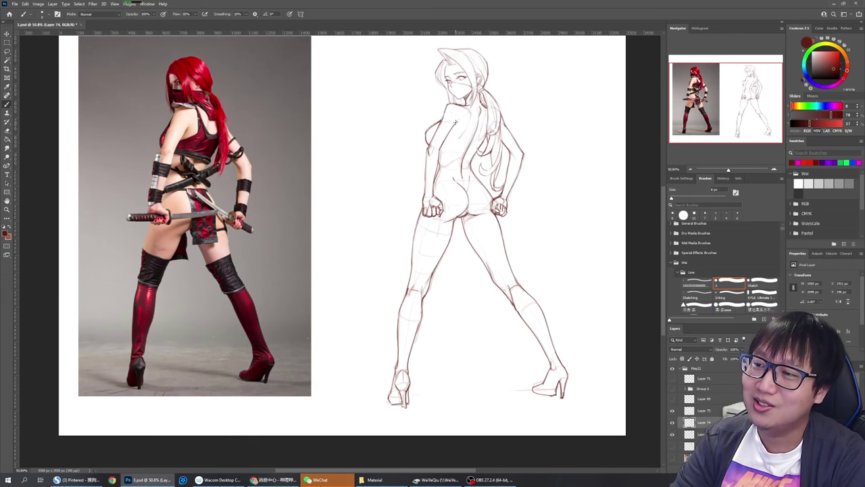
{"action": "key", "text": "e"}
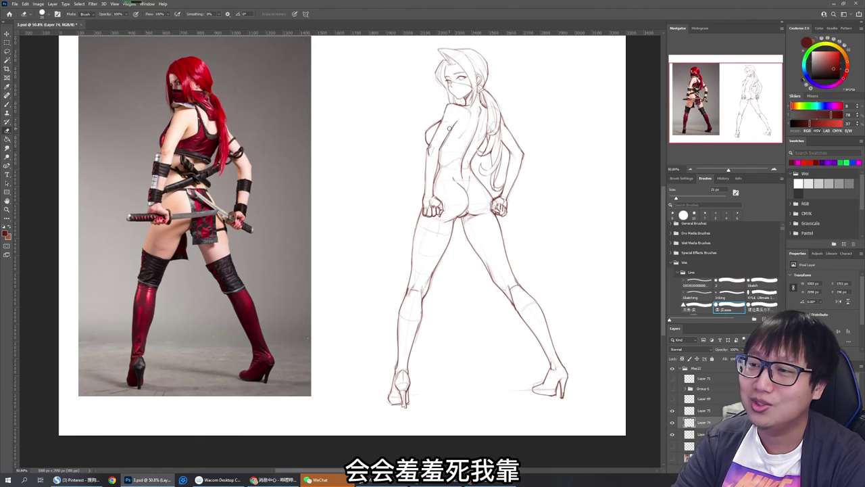
{"action": "left_click_drag", "start_coordinate": [450, 125], "coordinate": [436, 155]}
{"action": "key", "text": "b"}
{"action": "key", "text": "ctrl+z"}
{"action": "key", "text": "ctrl+z"}
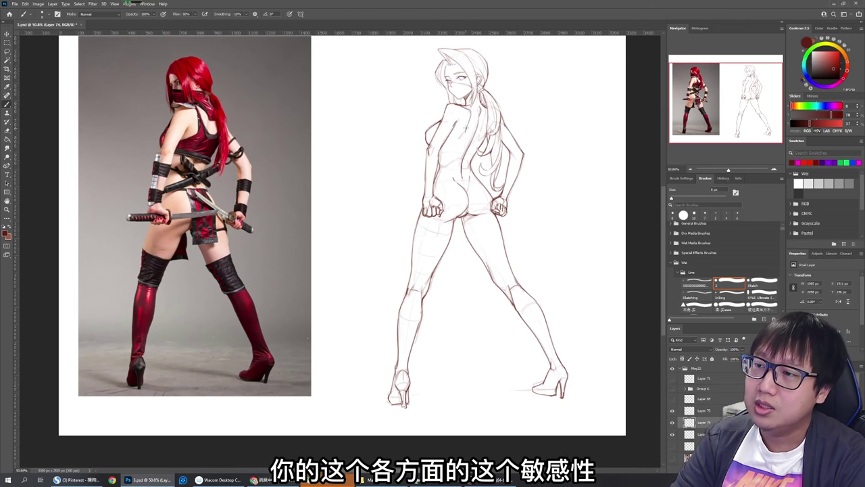
Strengthen the armpit line between the left upper arm and the shoulder blade, and clean up around the chest contour
{"action": "key", "text": "e"}
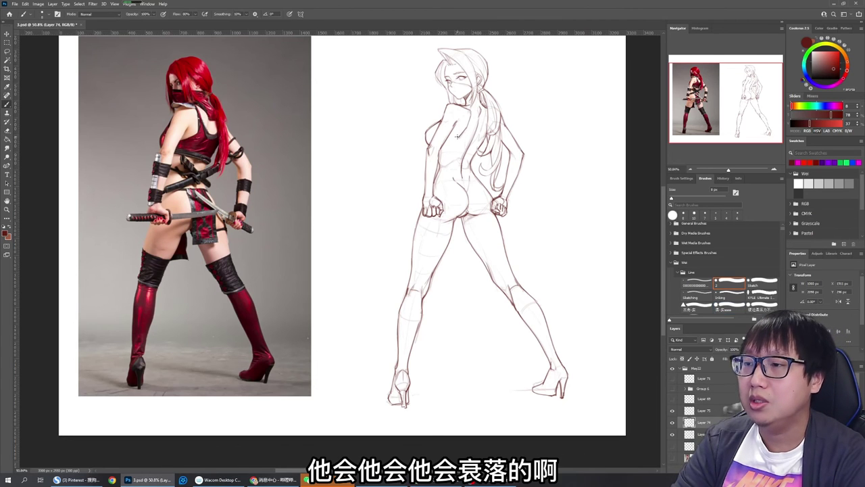
{"action": "key", "text": "b"}
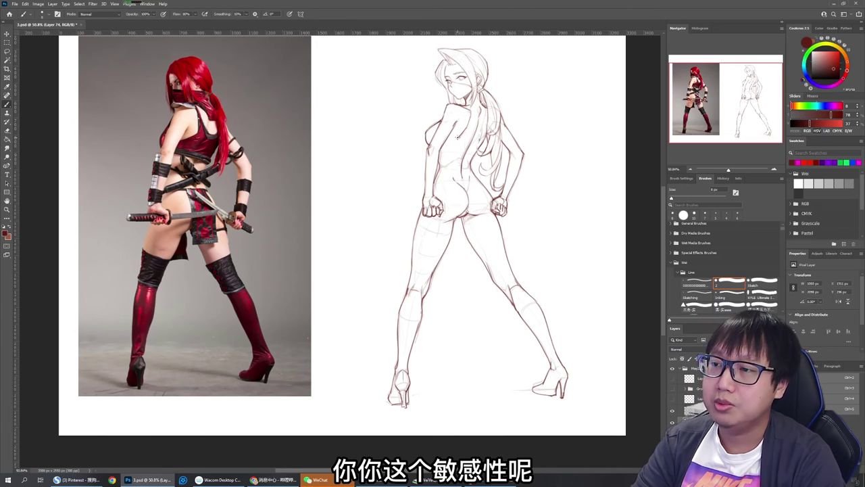
{"action": "key", "text": "e"}
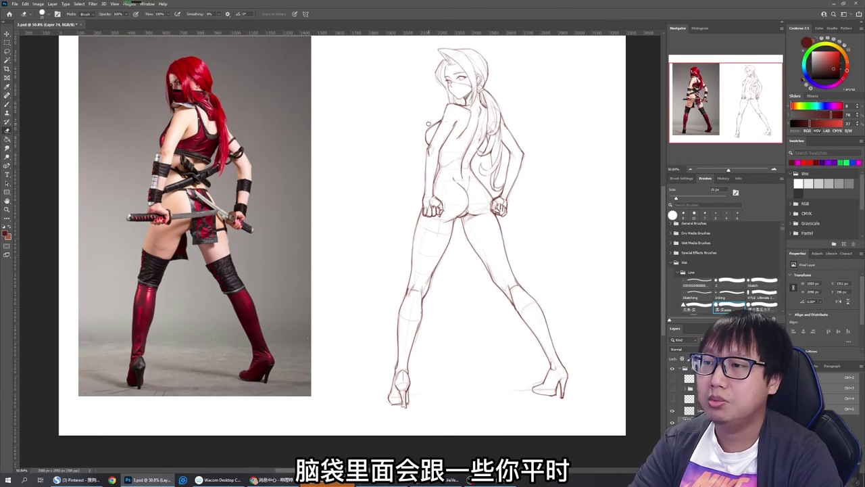
{"action": "key", "text": "b"}
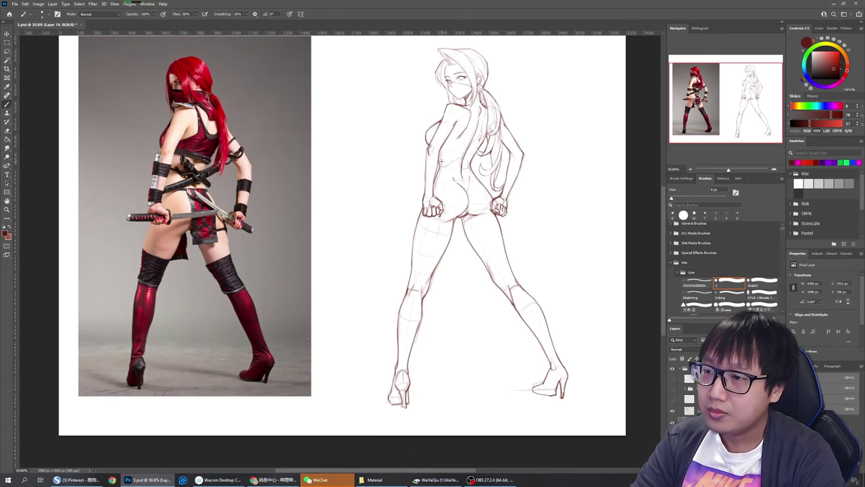
Draw the crop top's lower hem as a double band across the back below the shoulder blades
{"action": "left_click_drag", "start_coordinate": [441, 161], "coordinate": [469, 162]}
{"action": "key", "text": "ctrl+z"}
{"action": "key", "text": "ctrl+z"}
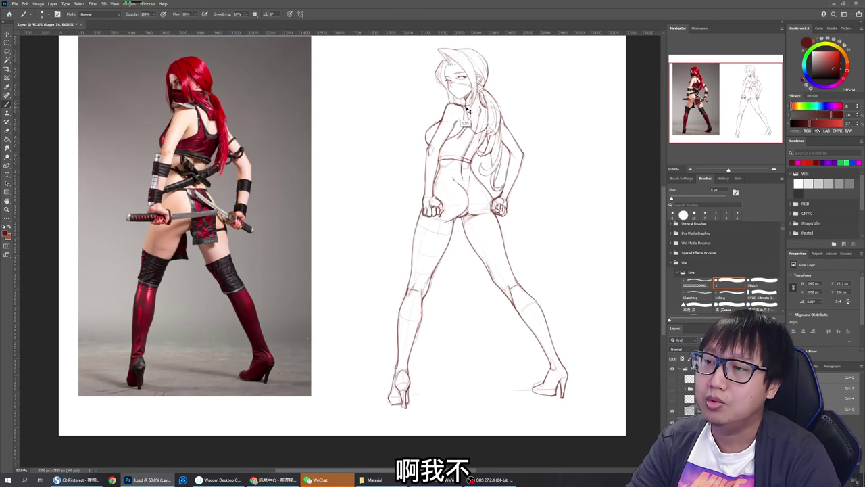
Refine the crop top's left shoulder strap and armhole curve with brush and eraser, and save the document
{"action": "key", "text": "e"}
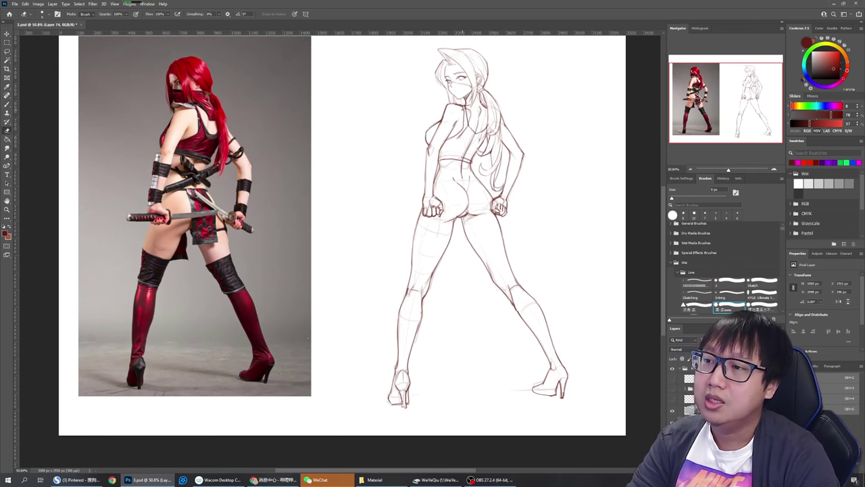
{"action": "key", "text": "b"}
{"action": "key", "text": "e"}
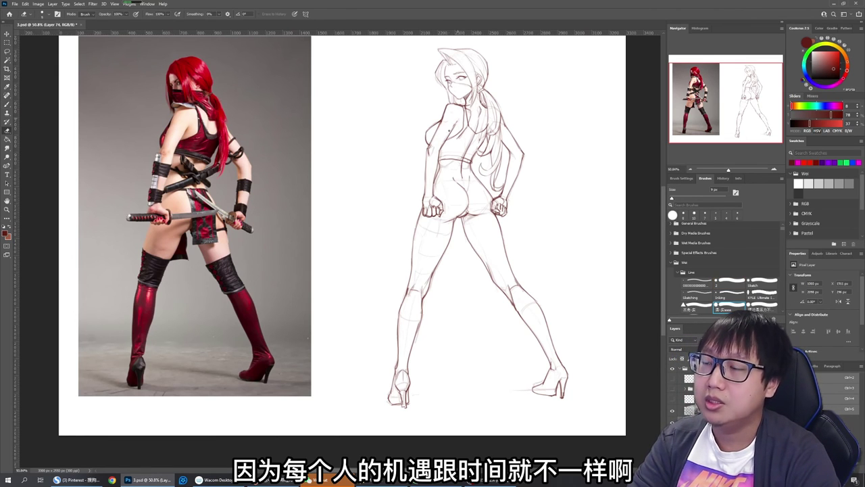
{"action": "key", "text": "b"}
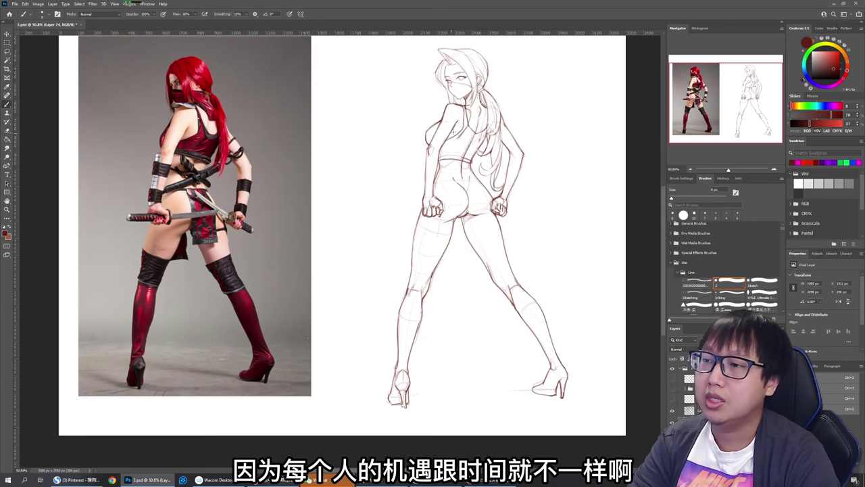
{"action": "key", "text": "e"}
{"action": "key", "text": "ctrl+s"}
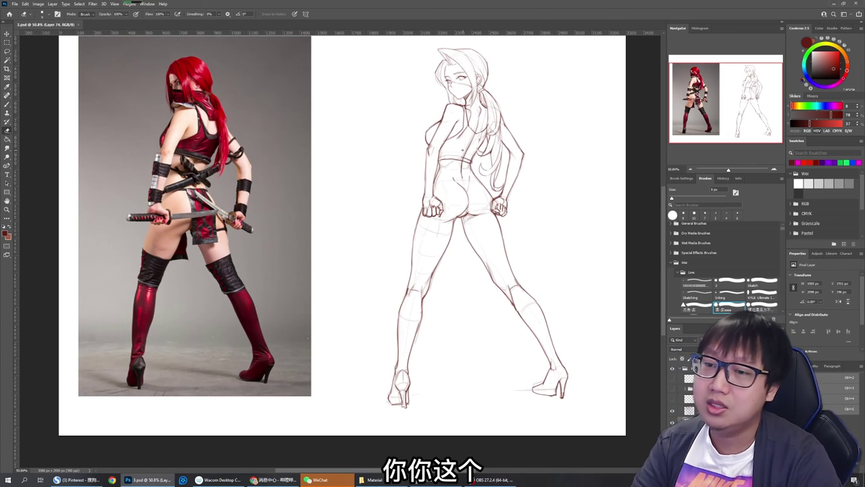
{"action": "key", "text": "b"}
{"action": "key", "text": "e"}
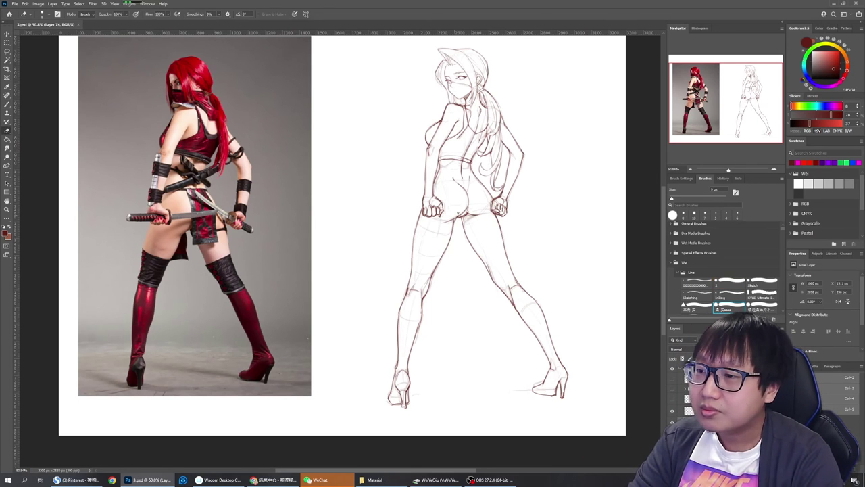
Darken the crease where the buttocks meet the inner thighs with a larger brush, cleaning it up with the eraser
{"action": "key", "text": "b"}
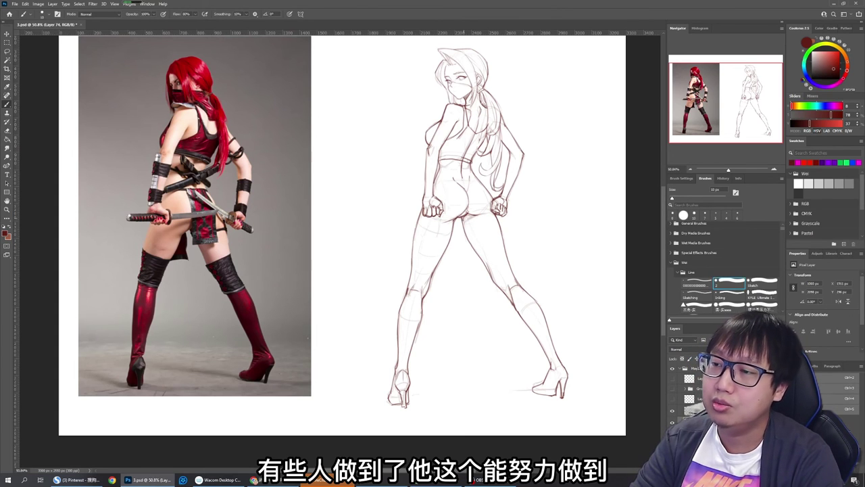
{"action": "left_click_drag", "start_coordinate": [463, 218], "coordinate": [471, 234]}
{"action": "key", "text": "e"}
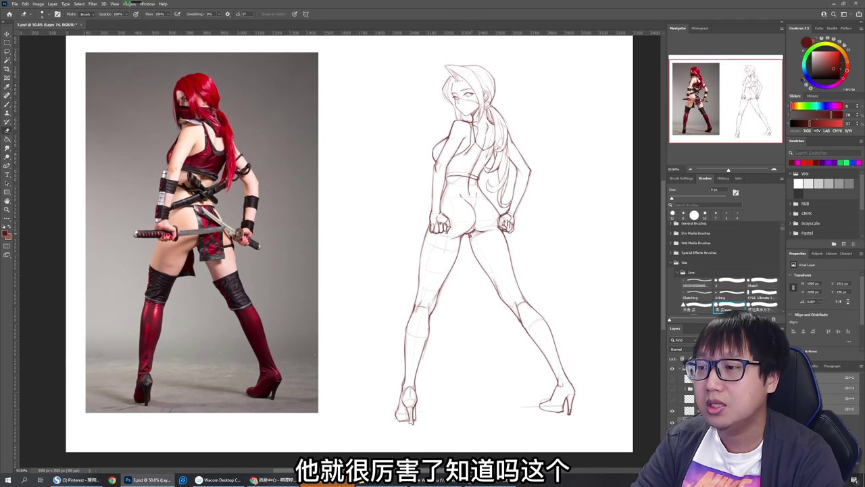
{"action": "key", "text": "b"}
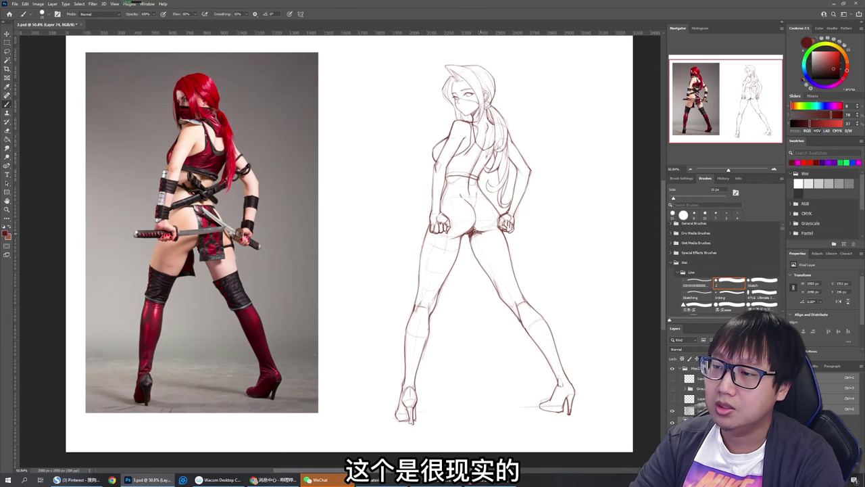
Clean up the line art below the buttocks and strengthen the left leg's contour from behind the knee down the calf
{"action": "key", "text": "e"}
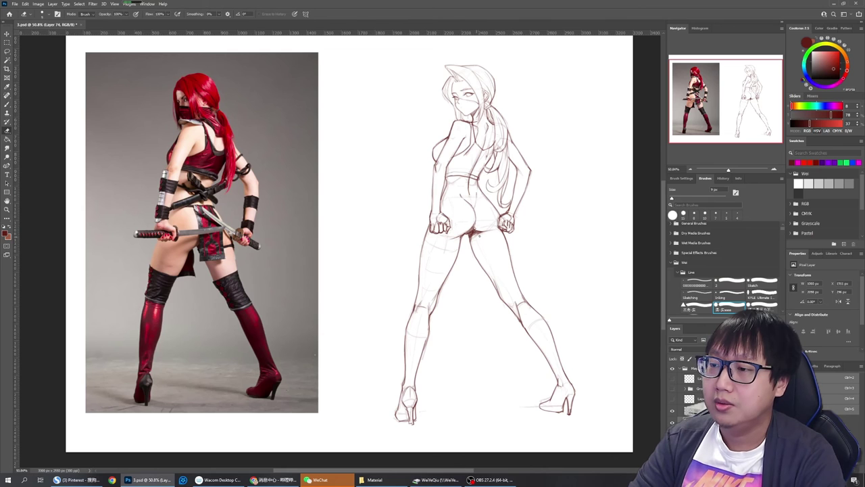
{"action": "key", "text": "b"}
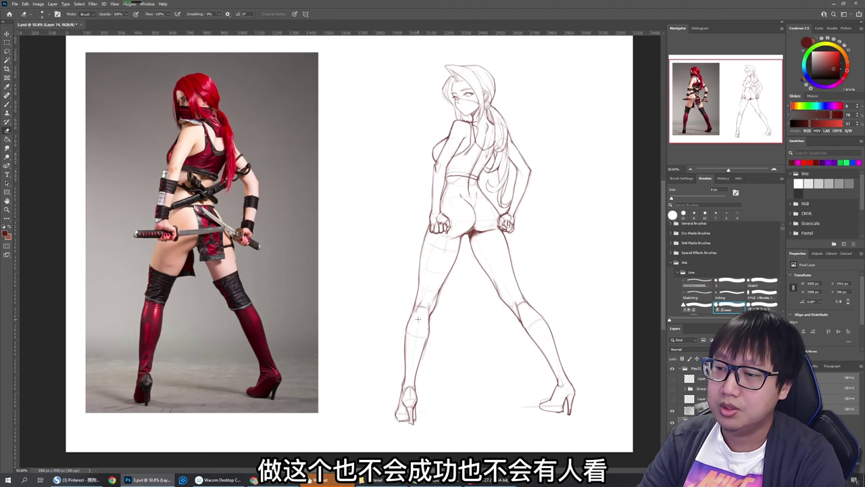
{"action": "key", "text": "e"}
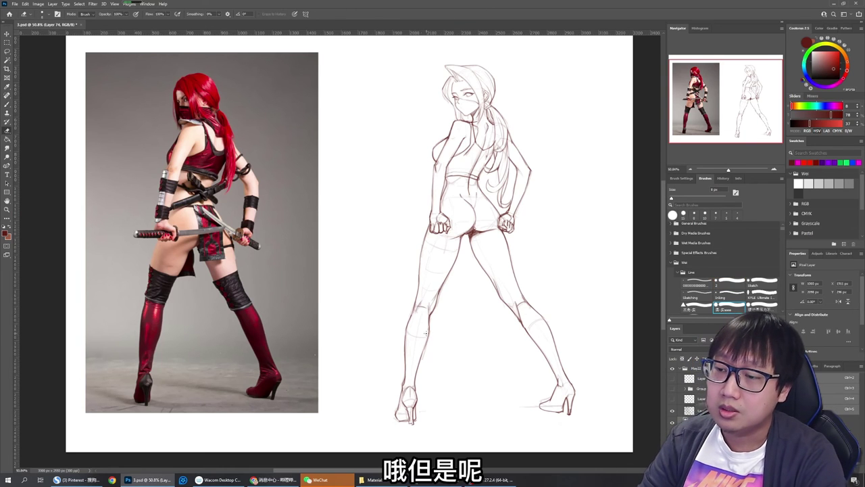
{"action": "key", "text": "b"}
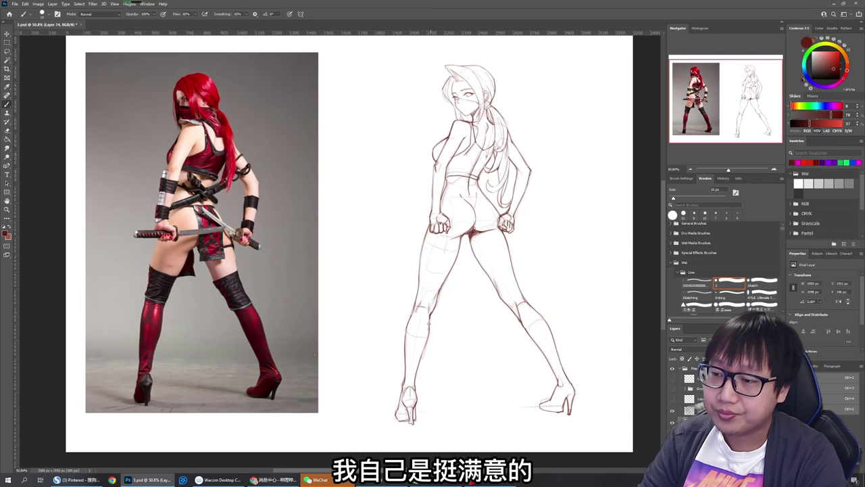
{"action": "left_click_drag", "start_coordinate": [431, 312], "coordinate": [425, 353]}
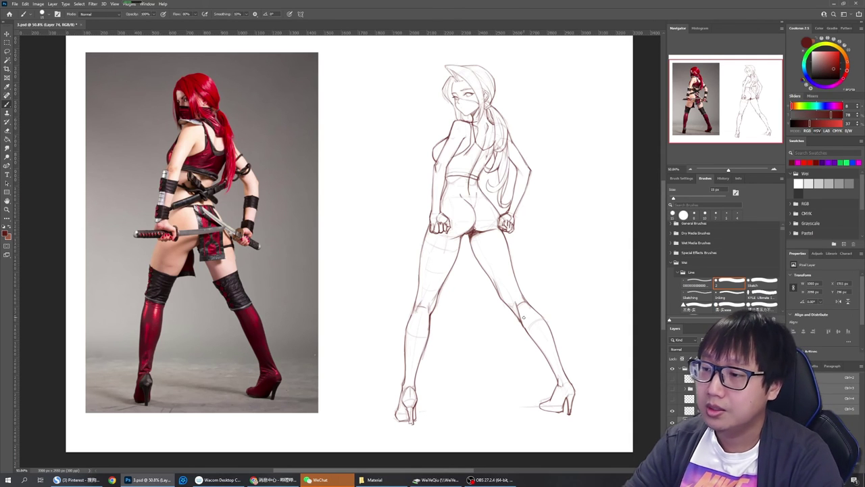
Refine the inner contour of the right knee, alternating between eraser and brush
{"action": "key", "text": "e"}
{"action": "left_click_drag", "start_coordinate": [517, 312], "coordinate": [520, 321]}
{"action": "key", "text": "b"}
{"action": "key", "text": "e"}
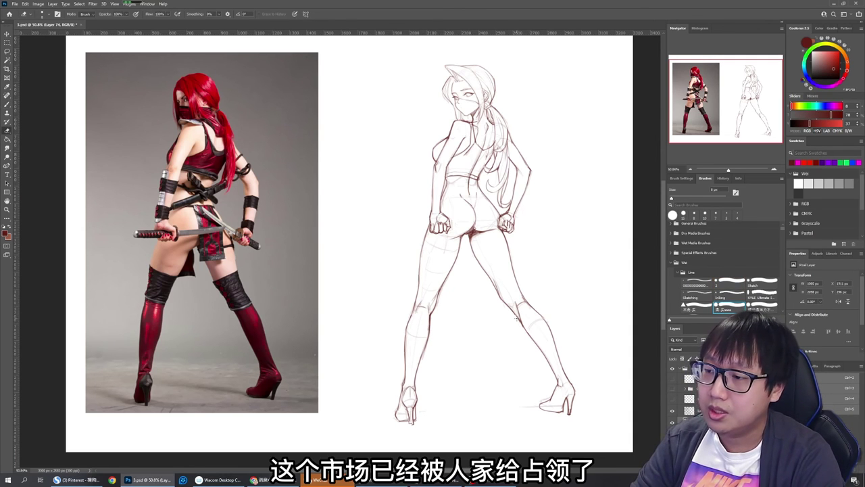
{"action": "key", "text": "b"}
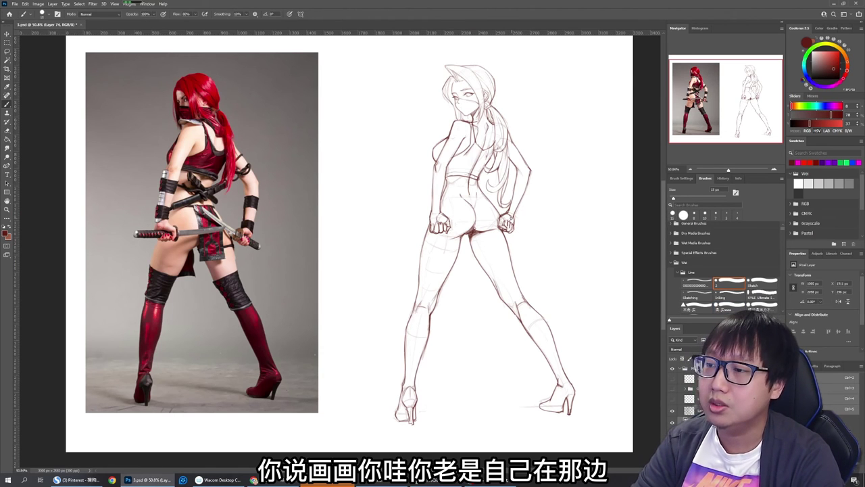
Erase the right forearm's old outer line with a 30 px eraser and redraw it from the elbow to the wrist
{"action": "key", "text": "e"}
{"action": "key", "text": "bracketright"}
{"action": "key", "text": "bracketright"}
{"action": "key", "text": "bracketright"}
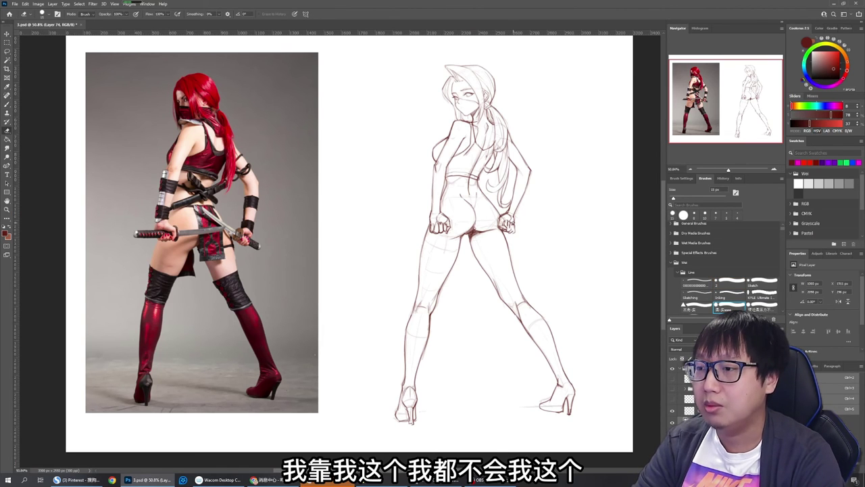
{"action": "key", "text": "bracketright"}
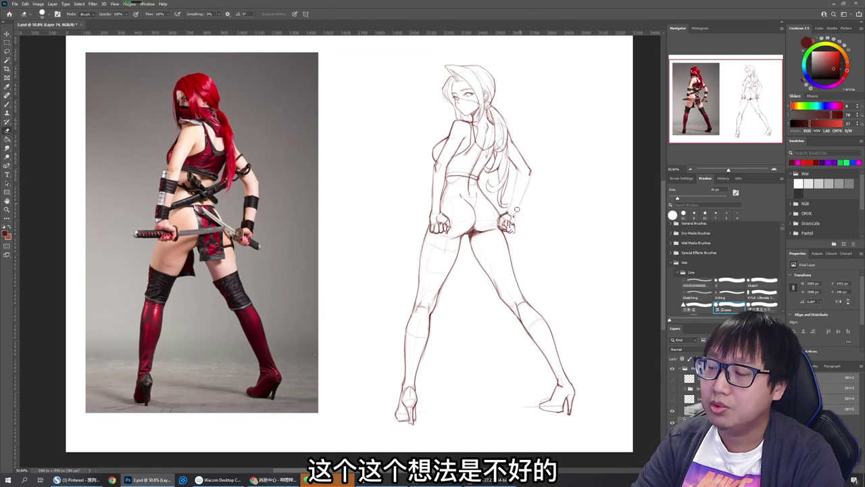
{"action": "key", "text": "b"}
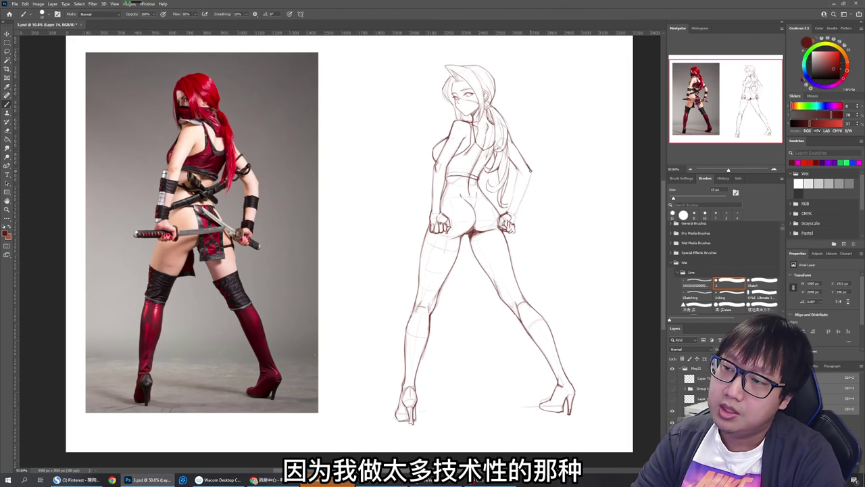
{"action": "left_click_drag", "start_coordinate": [531, 169], "coordinate": [516, 214]}
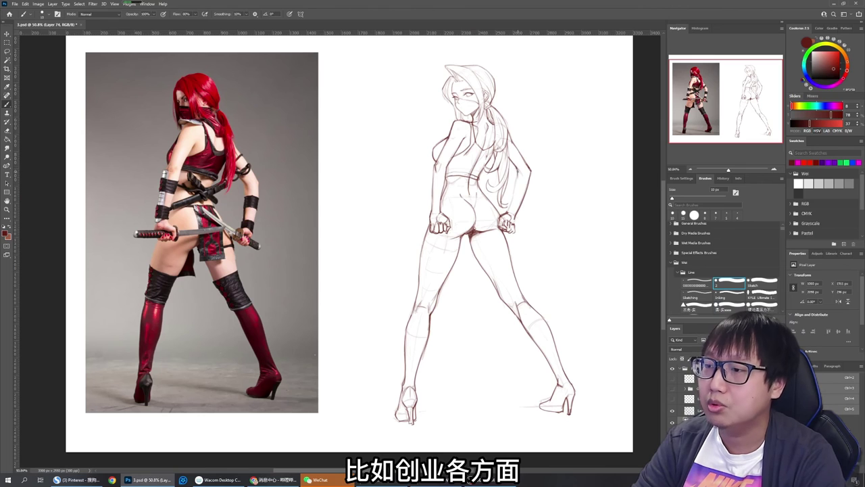
Clean up the inner edge of the right forearm toward the wrist and undo the last stroke
{"action": "key", "text": "e"}
{"action": "mouse_move", "coordinate": [517, 186]}
{"action": "left_mouse_down"}
{"action": "mouse_move", "coordinate": [517, 170]}
{"action": "mouse_move", "coordinate": [509, 213]}
{"action": "left_mouse_up"}
{"action": "key", "text": "b"}
{"action": "key", "text": "ctrl+z"}
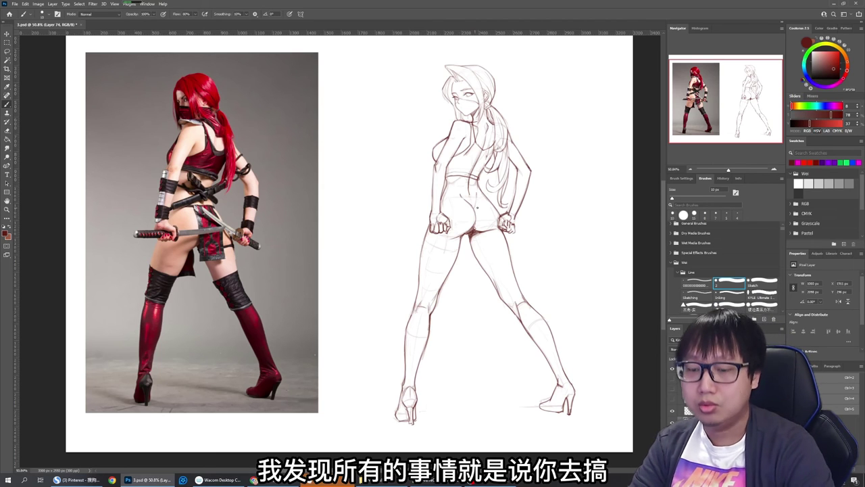
Lasso the right fist, shift it slightly outward to align with the redrawn forearm, and deselect it
{"action": "key", "text": "l"}
{"action": "mouse_move", "coordinate": [496, 225]}
{"action": "left_mouse_down"}
{"action": "mouse_move", "coordinate": [506, 212]}
{"action": "mouse_move", "coordinate": [525, 228]}
{"action": "mouse_move", "coordinate": [516, 244]}
{"action": "mouse_move", "coordinate": [497, 227]}
{"action": "mouse_move", "coordinate": [517, 225]}
{"action": "left_mouse_up"}
{"action": "key", "text": "ctrl+d"}
{"action": "key", "text": "b"}
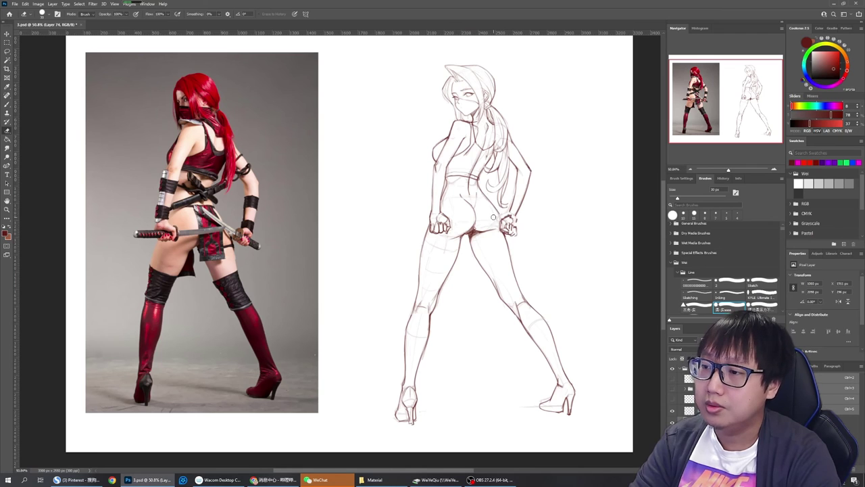
Erase stray lines around the right wrist and redraw the join between the forearm and the fist
{"action": "key", "text": "b"}
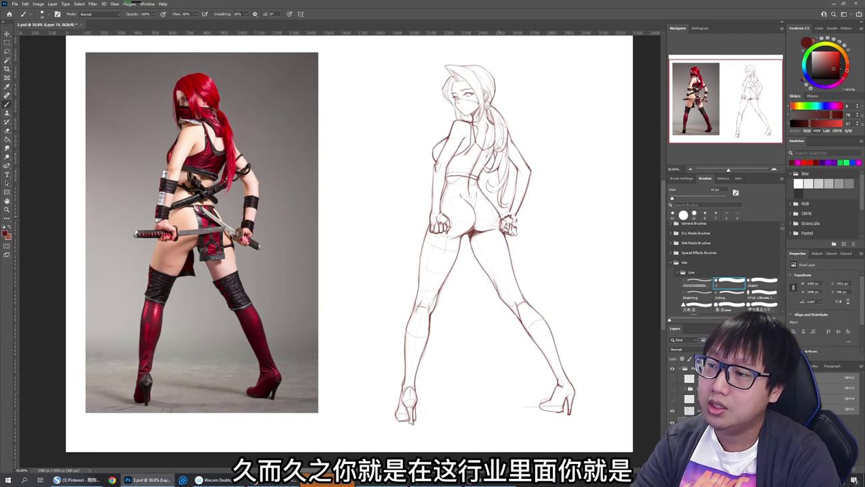
{"action": "left_click", "coordinate": [723, 308]}
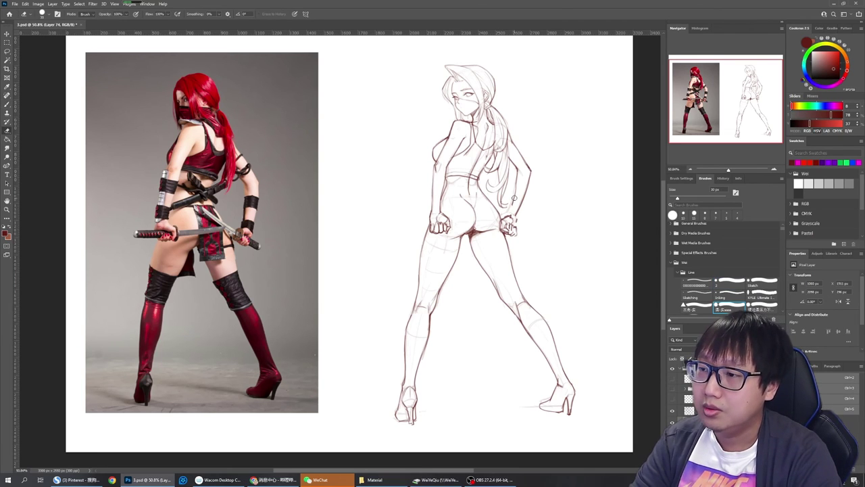
{"action": "key", "text": "b"}
{"action": "key", "text": "e"}
{"action": "key", "text": "b"}
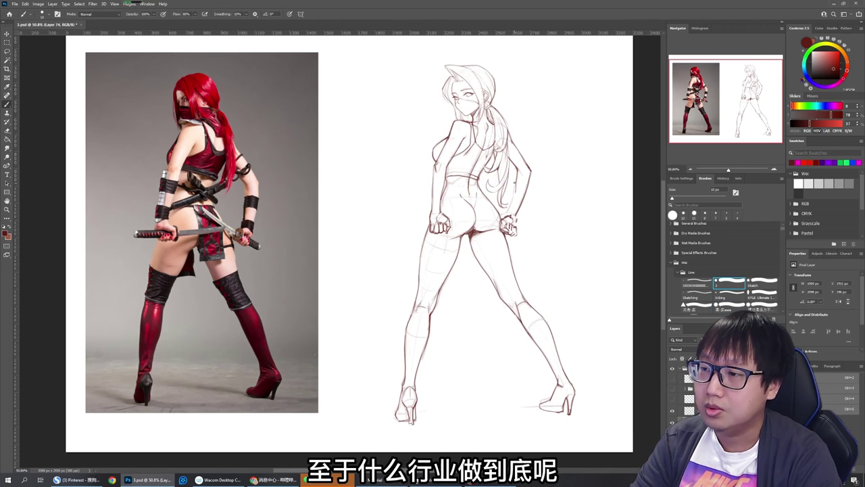
{"action": "key", "text": "e"}
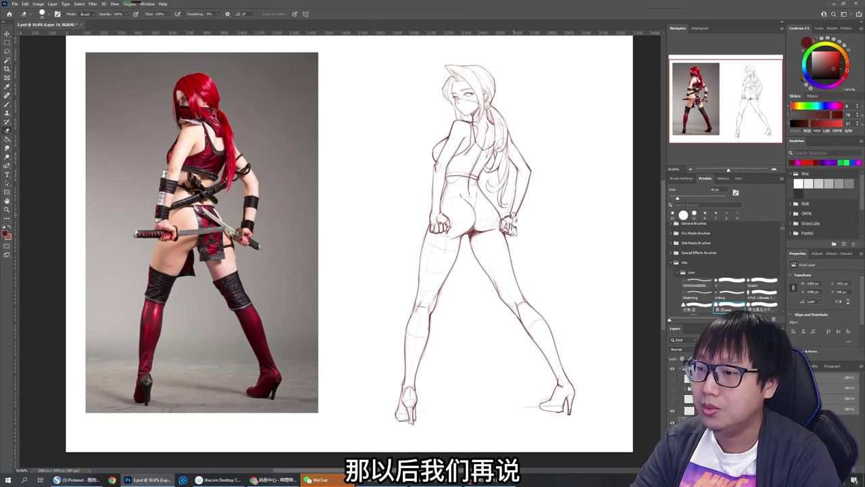
Refine the right fist's thumb, knuckles and outer edge with small brush and eraser touches, and save the document
{"action": "key", "text": "b"}
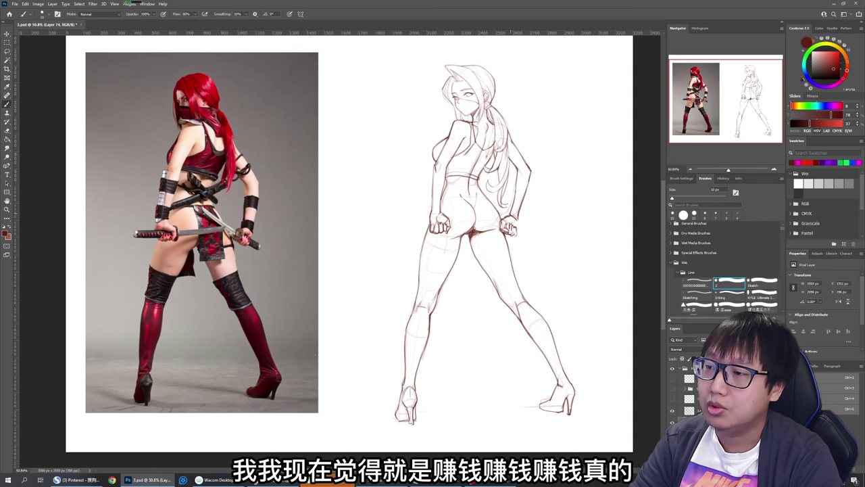
{"action": "key", "text": "e"}
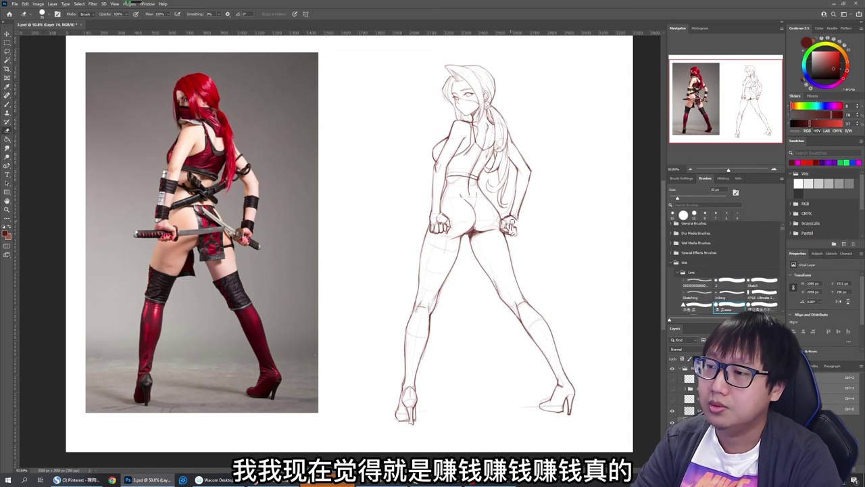
{"action": "key", "text": "b"}
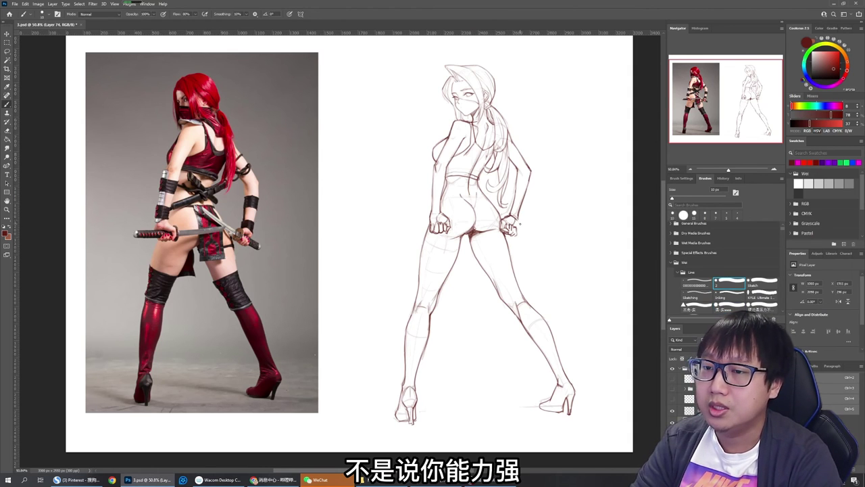
{"action": "key", "text": "e"}
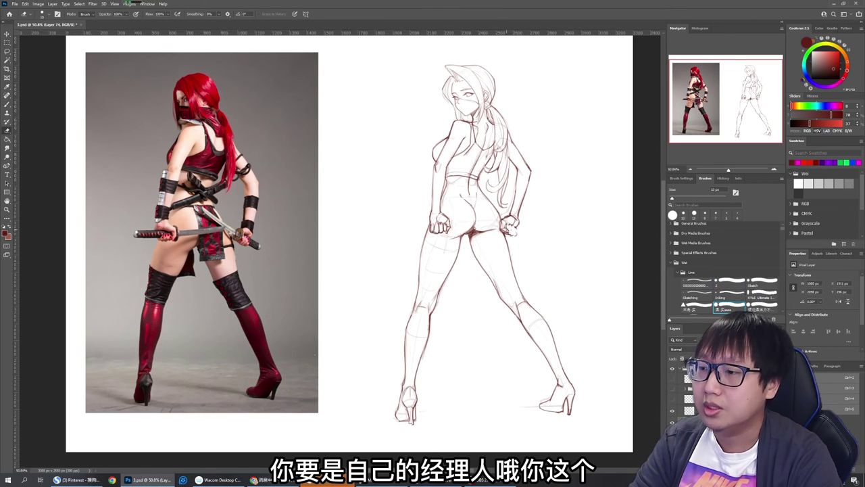
{"action": "key", "text": "b"}
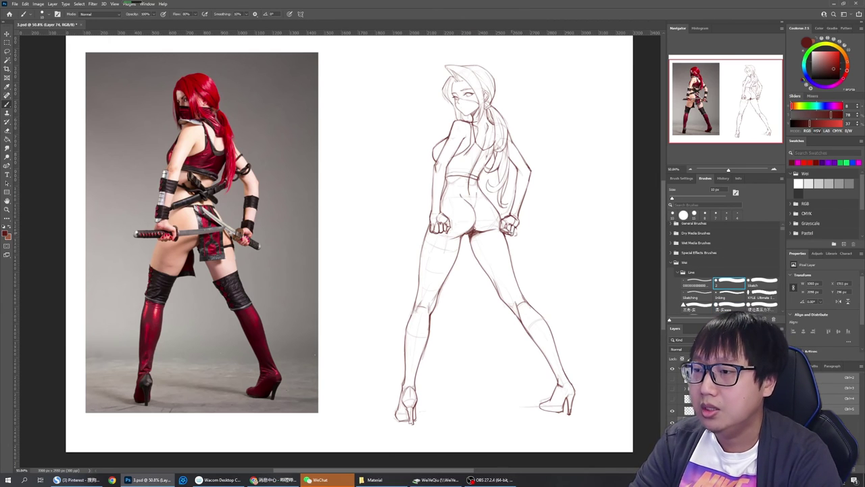
{"action": "key", "text": "e"}
{"action": "key", "text": "b"}
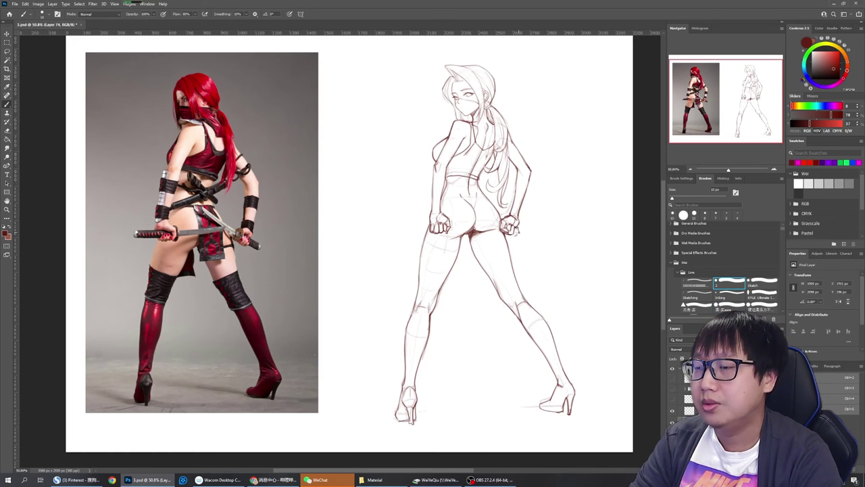
{"action": "key", "text": "e"}
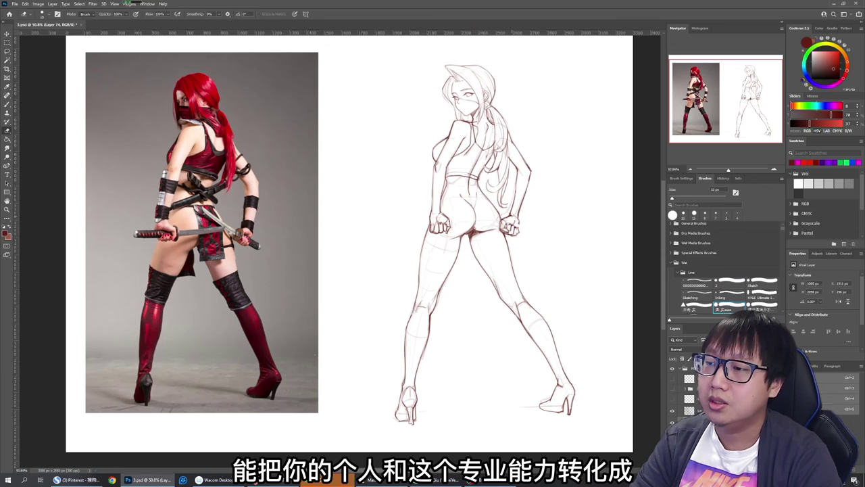
{"action": "key", "text": "b"}
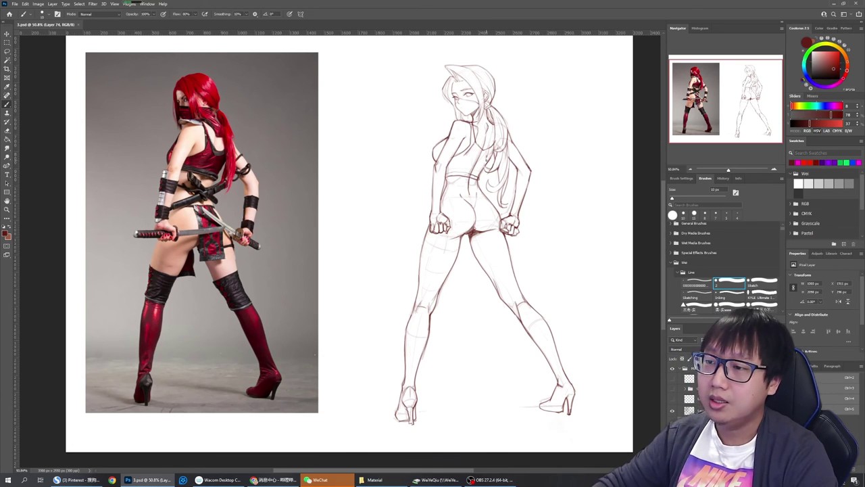
Retouch the left forearm and wrist lines and clean up the chest contour beside the left shoulder with the eraser
{"action": "scroll", "coordinate": [456, 220], "scroll_direction": "up", "scroll_amount": 1}
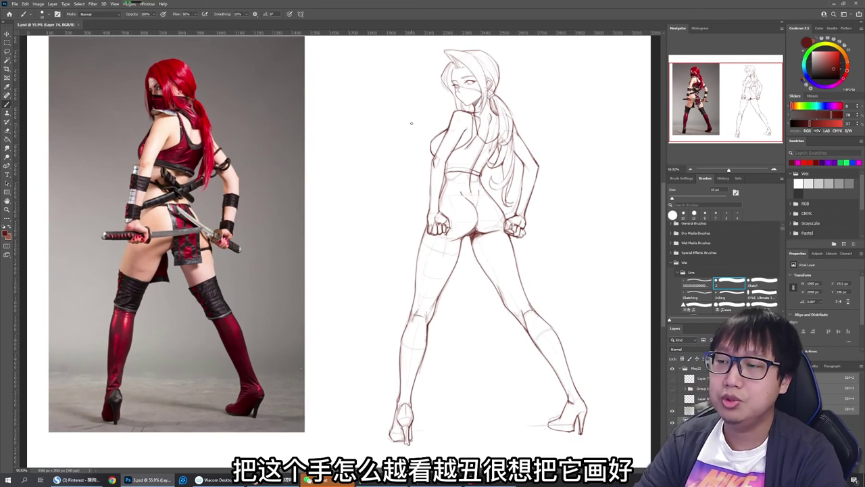
{"action": "scroll", "coordinate": [419, 136], "scroll_direction": "down", "scroll_amount": 1}
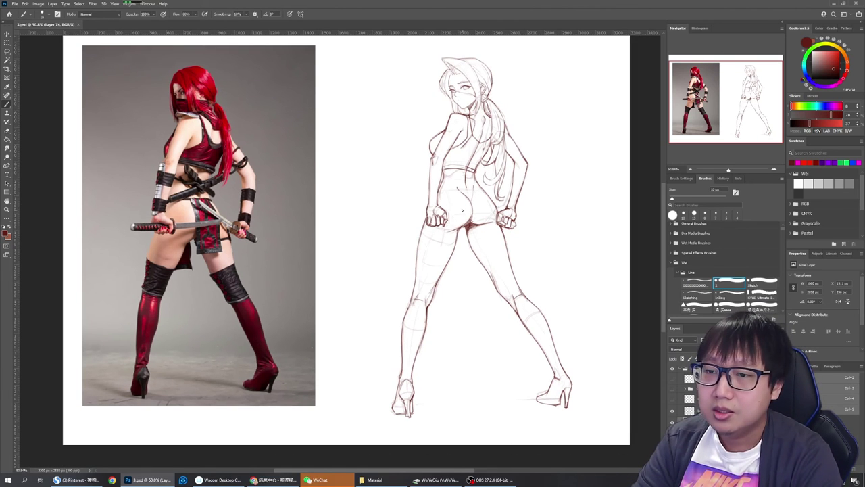
{"action": "left_click_drag", "start_coordinate": [432, 209], "coordinate": [435, 202]}
{"action": "key", "text": "e"}
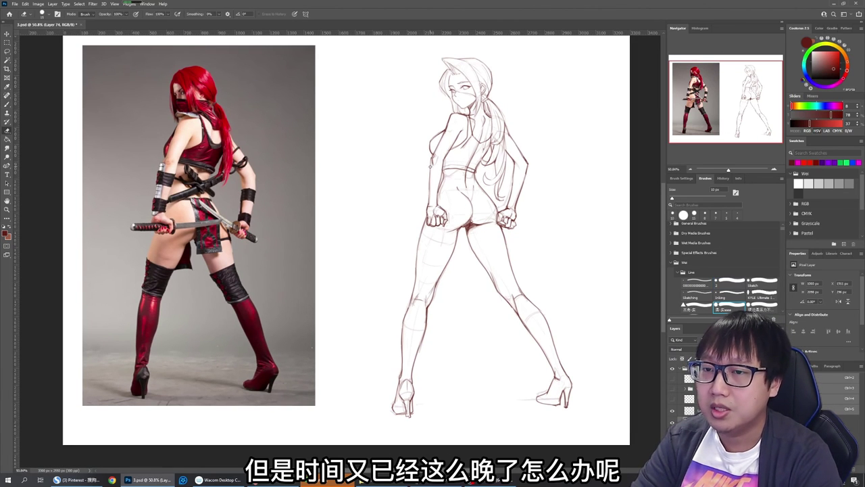
{"action": "key", "text": "b"}
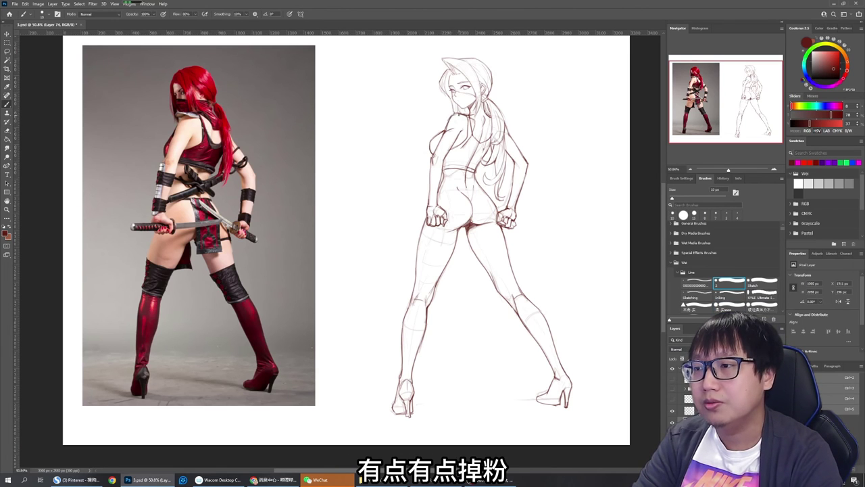
{"action": "key", "text": "e"}
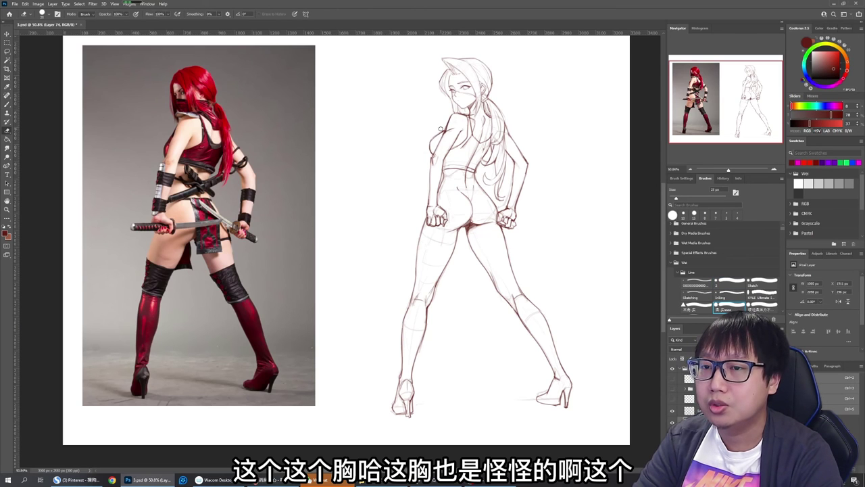
Draw the briefs with their waistband over the hips and a squared cloth flap hanging over the right inner thigh
{"action": "key", "text": "b"}
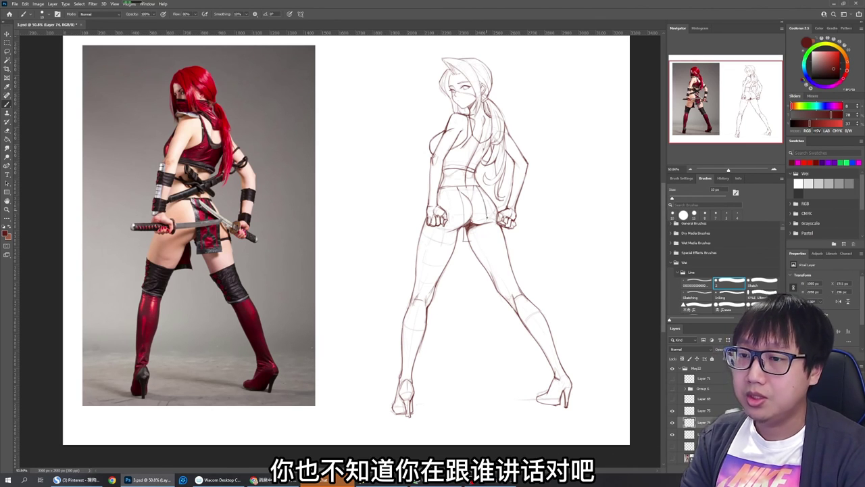
{"action": "left_click_drag", "start_coordinate": [463, 239], "coordinate": [481, 241]}
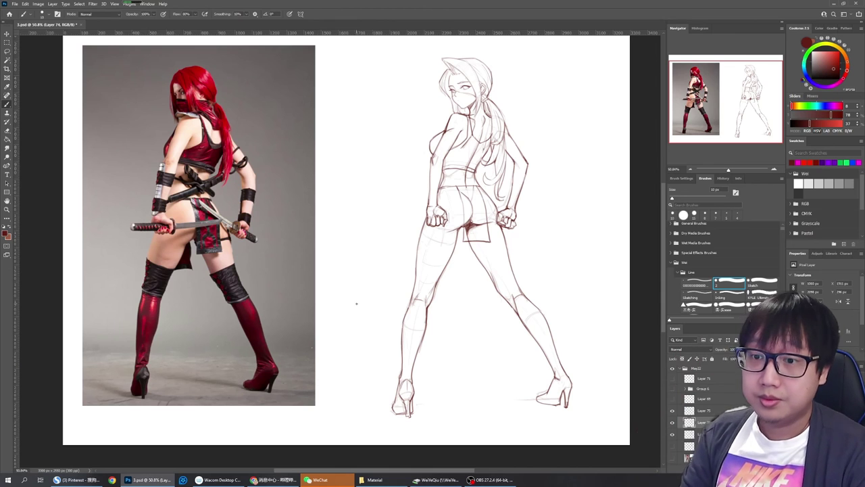
{"action": "key", "text": "e"}
Refine the knee contours and inner knee lines of both legs with small brush and eraser touches
{"action": "key", "text": "b"}
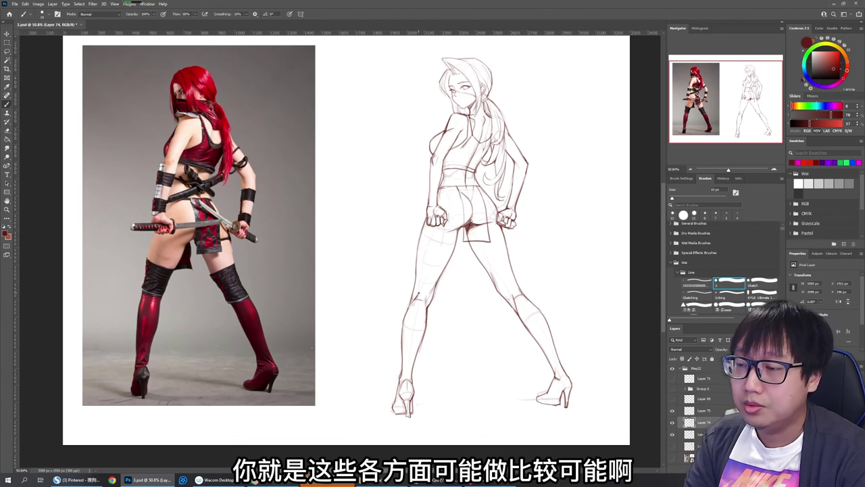
{"action": "left_click_drag", "start_coordinate": [416, 273], "coordinate": [410, 306]}
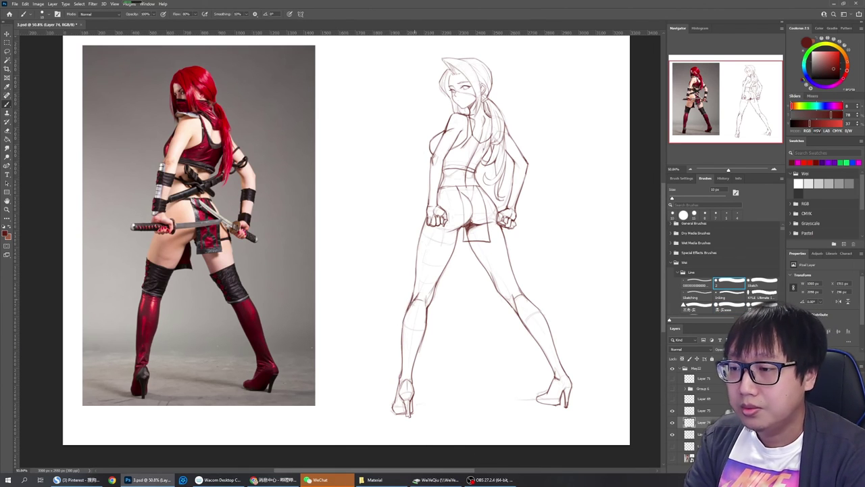
{"action": "key", "text": "e"}
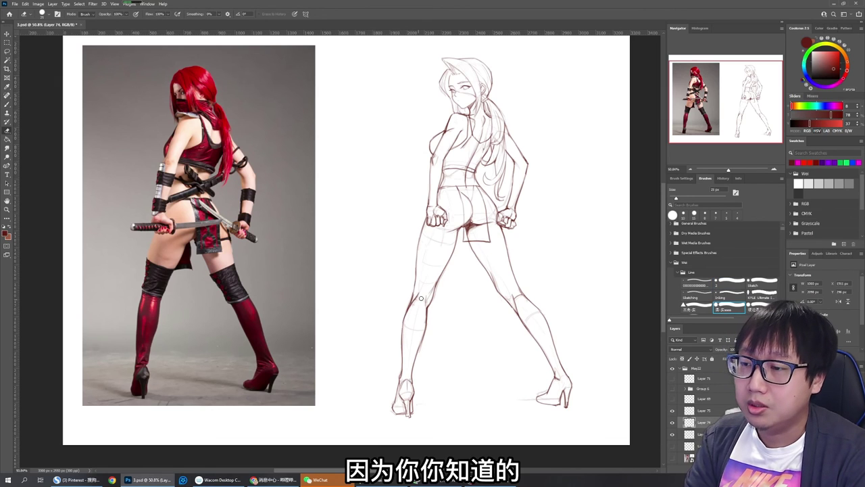
{"action": "key", "text": "b"}
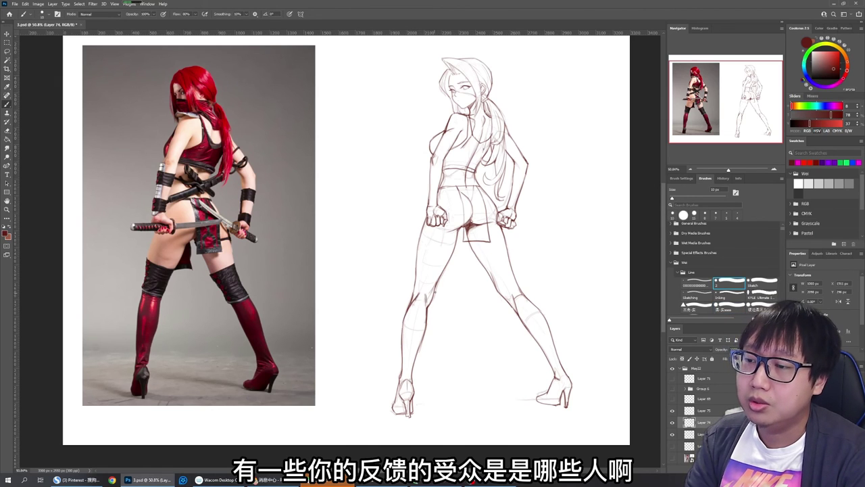
{"action": "key", "text": "e"}
{"action": "left_click_drag", "start_coordinate": [426, 297], "coordinate": [426, 310]}
{"action": "key", "text": "b"}
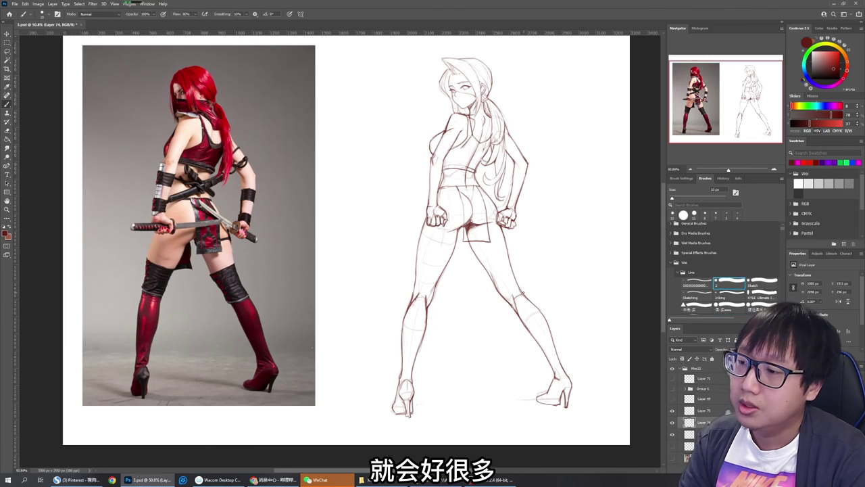
{"action": "key", "text": "e"}
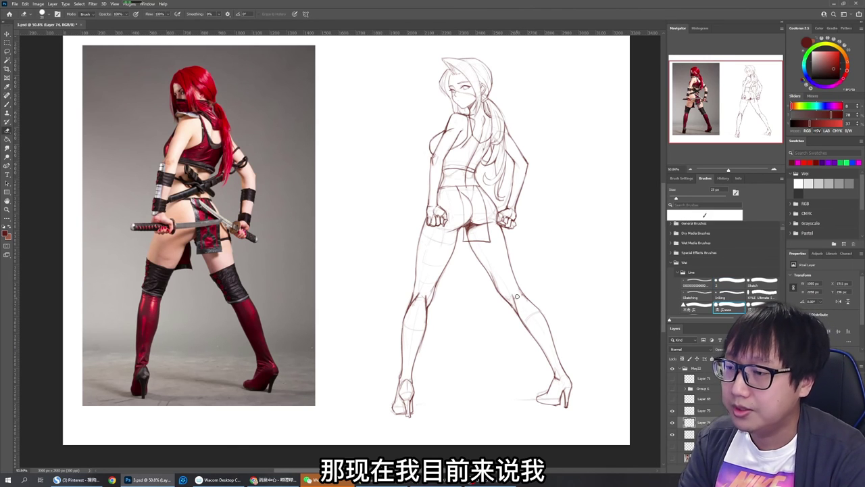
{"action": "key", "text": "b"}
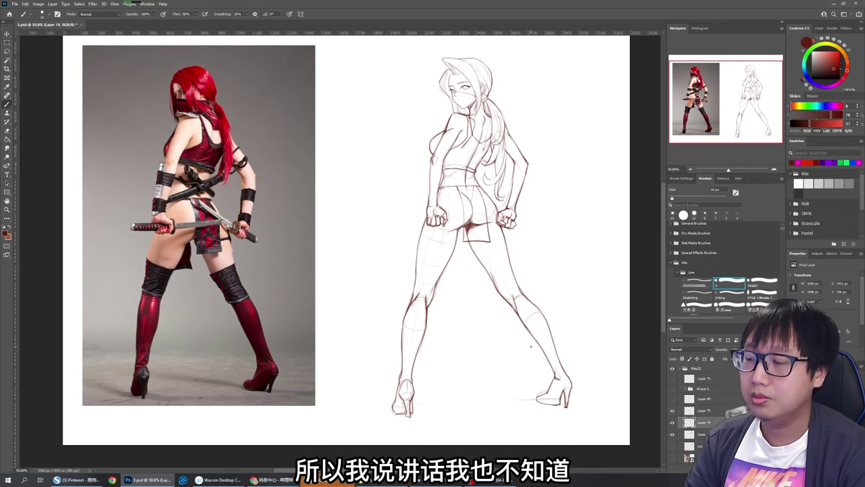
Refine the left calf and ankle contours and the back of the high heel, and save the document
{"action": "key", "text": "e"}
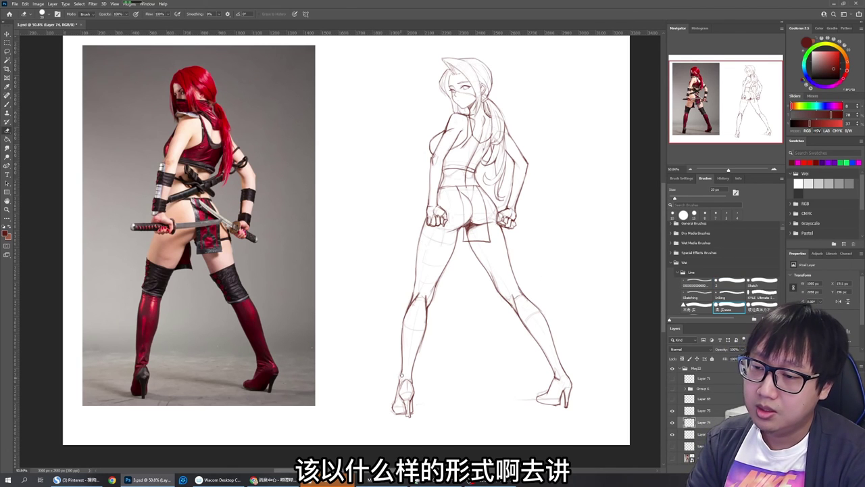
{"action": "key", "text": "b"}
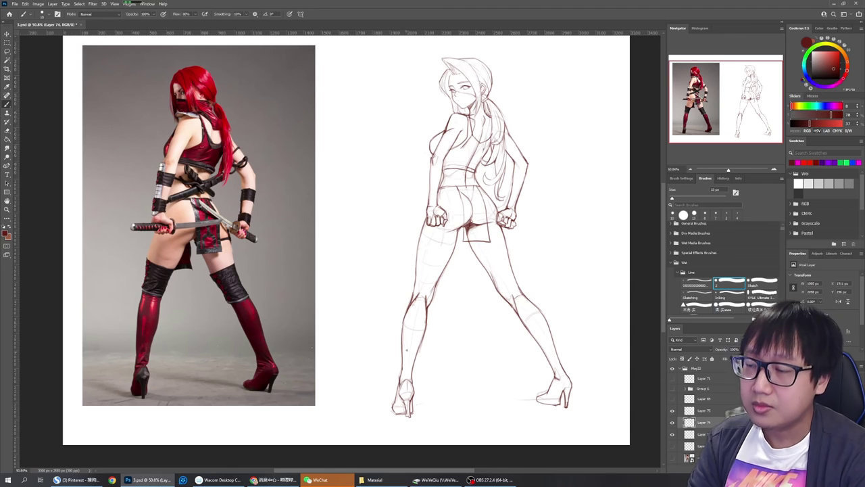
{"action": "key", "text": "e"}
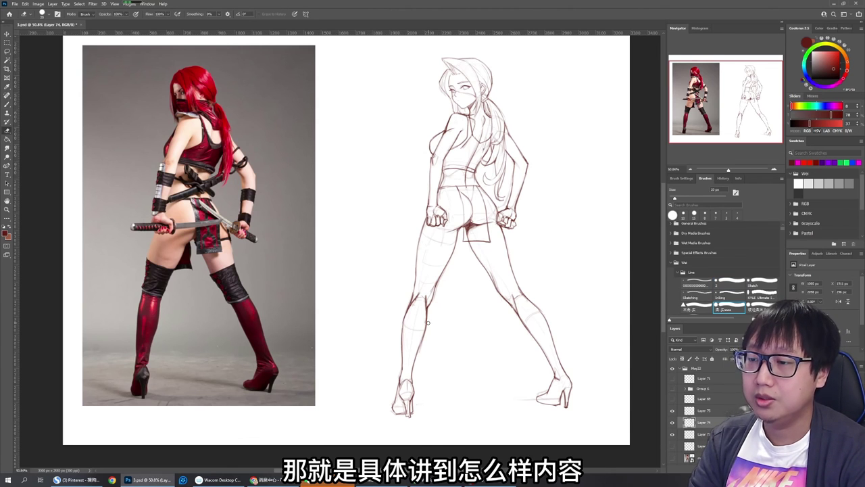
{"action": "key", "text": "b"}
{"action": "left_click_drag", "start_coordinate": [428, 323], "coordinate": [412, 365]}
{"action": "key", "text": "ctrl+z"}
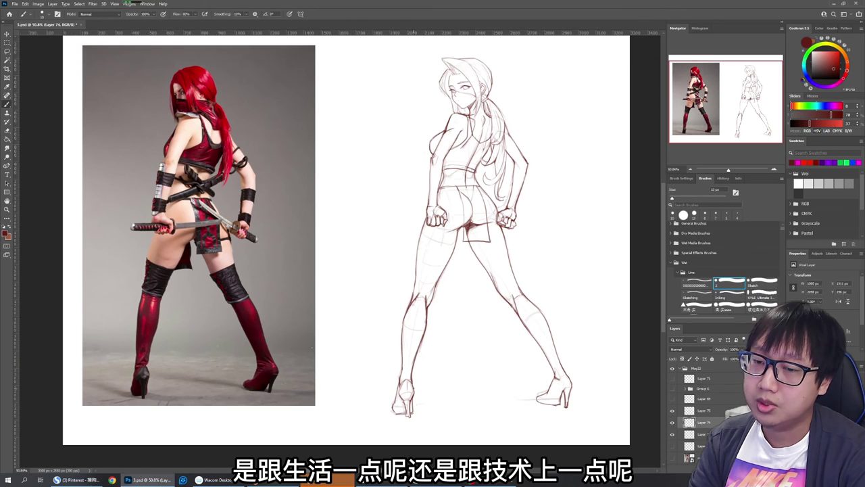
{"action": "key", "text": "e"}
{"action": "key", "text": "b"}
{"action": "left_click_drag", "start_coordinate": [411, 382], "coordinate": [410, 405]}
{"action": "key", "text": "e"}
{"action": "key", "text": "b"}
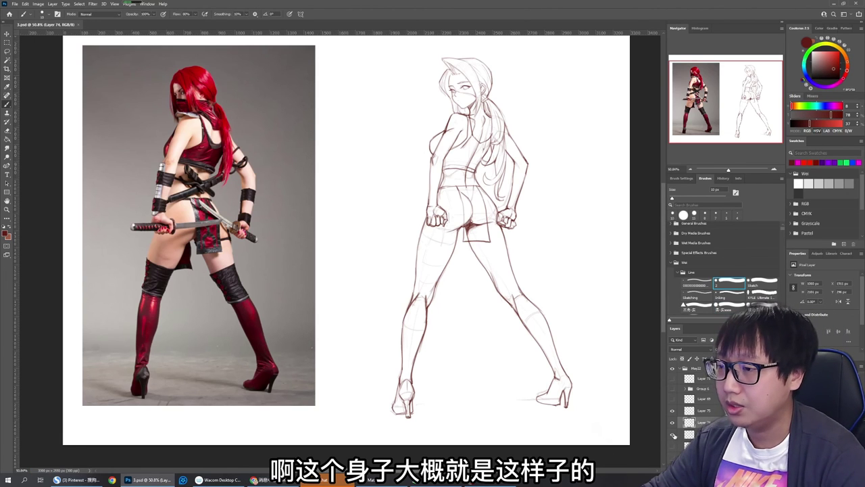
Hide the rough sketch layer and toggle the line-art layer off and on to check the figure
{"action": "scroll", "coordinate": [458, 233], "scroll_direction": "down", "scroll_amount": 1}
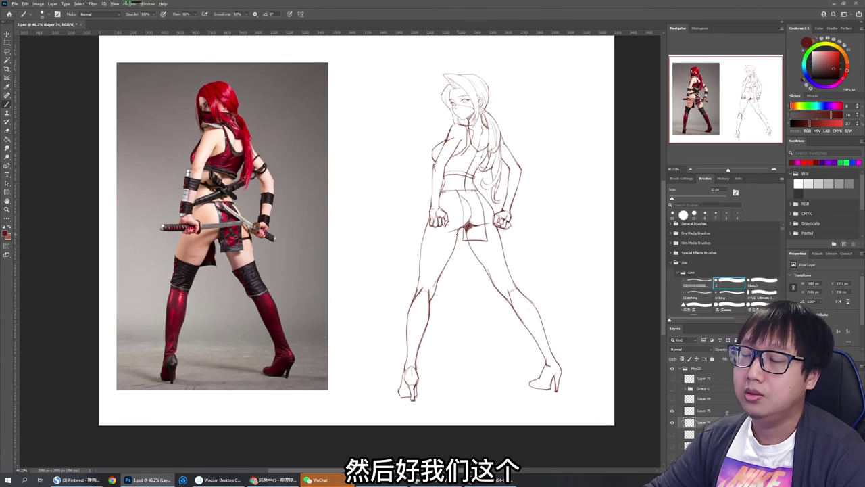
{"action": "scroll", "coordinate": [458, 233], "scroll_direction": "up", "scroll_amount": 1}
{"action": "left_click_drag", "start_coordinate": [459, 233], "coordinate": [479, 248]}
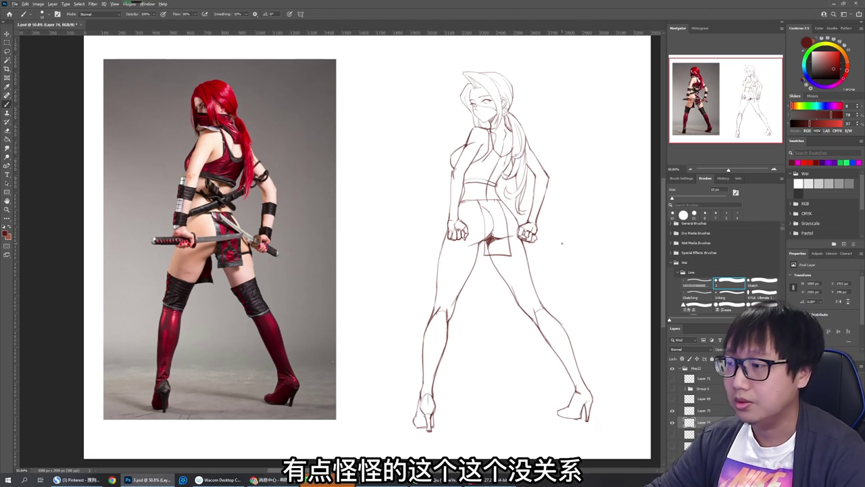
{"action": "left_click", "coordinate": [672, 423]}
{"action": "left_click", "coordinate": [672, 423]}
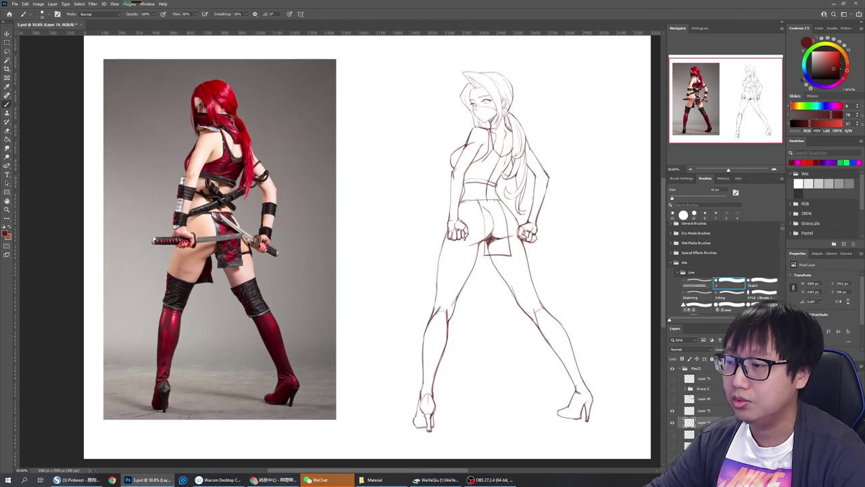
Draw curved stocking tops across the left and right thighs below the hips
{"action": "scroll", "coordinate": [515, 214], "scroll_direction": "up", "scroll_amount": 2}
{"action": "left_click_drag", "start_coordinate": [512, 220], "coordinate": [507, 235]}
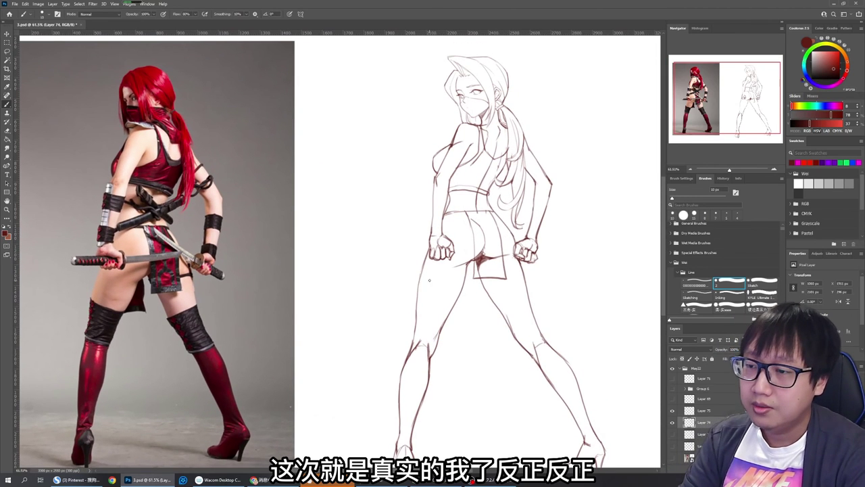
{"action": "left_click_drag", "start_coordinate": [420, 284], "coordinate": [451, 294]}
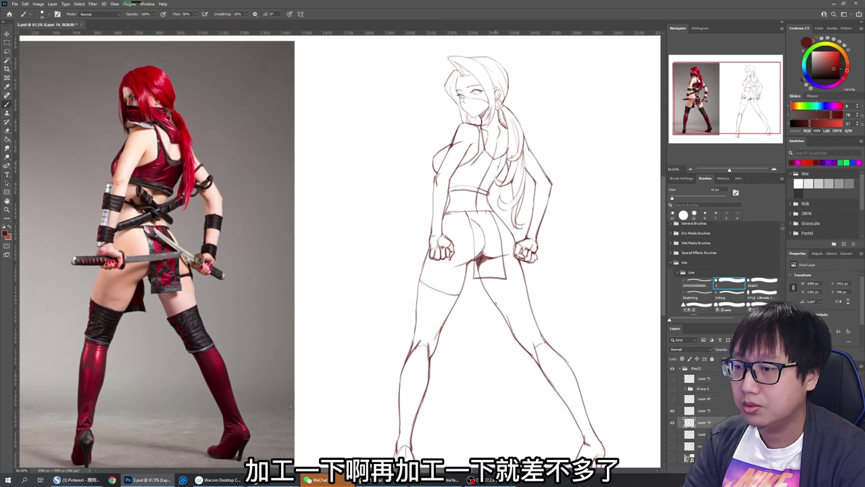
{"action": "left_click_drag", "start_coordinate": [526, 290], "coordinate": [531, 334]}
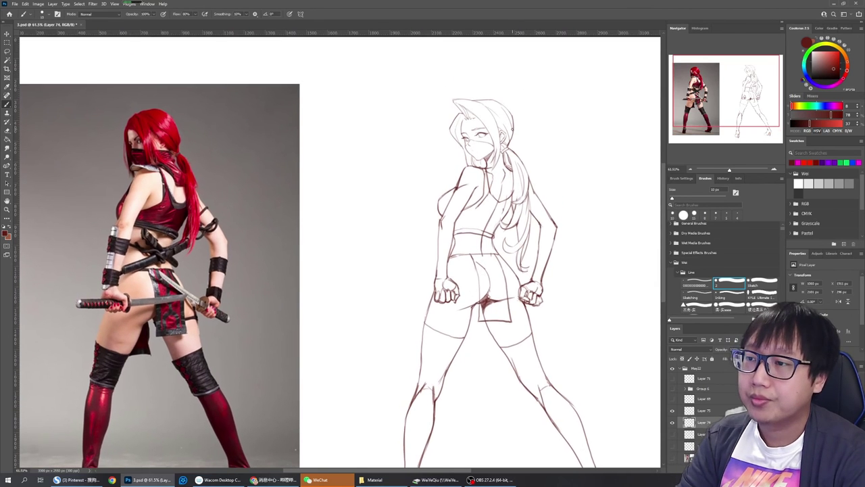
Add a hair strand along the left side of the face with a smaller brush
{"action": "scroll", "coordinate": [513, 128], "scroll_direction": "up", "scroll_amount": 2}
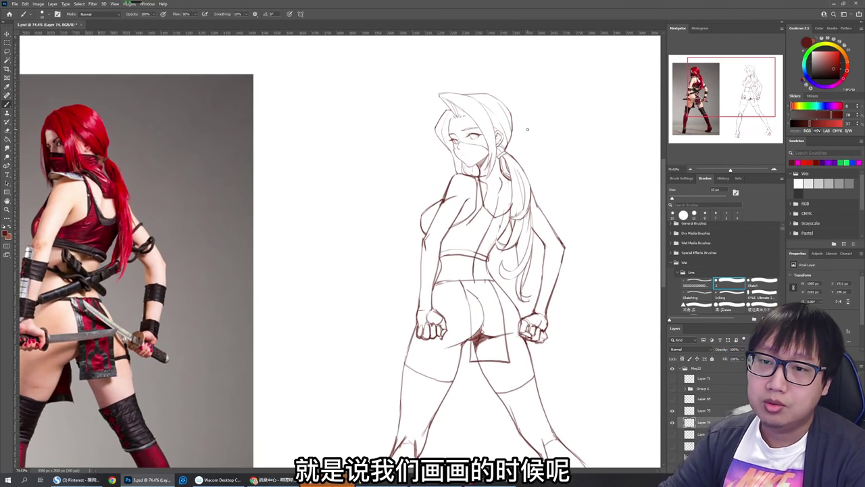
{"action": "left_click_drag", "start_coordinate": [448, 110], "coordinate": [453, 122]}
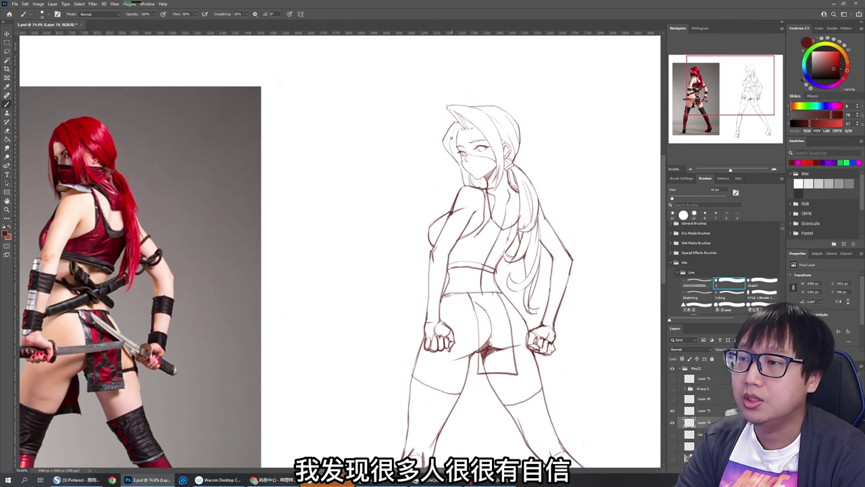
{"action": "key", "text": "bracketleft"}
{"action": "left_click_drag", "start_coordinate": [453, 132], "coordinate": [456, 161]}
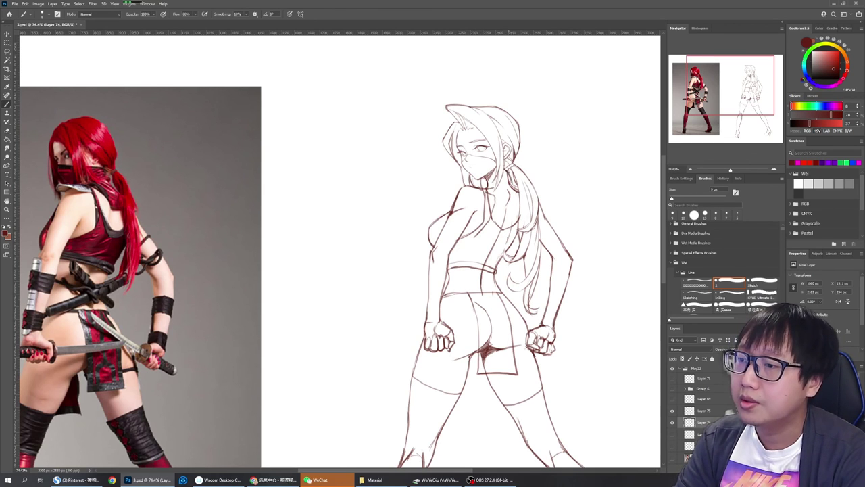
Clean up and redraw the lines at the root of the ponytail behind the ear
{"action": "key", "text": "e"}
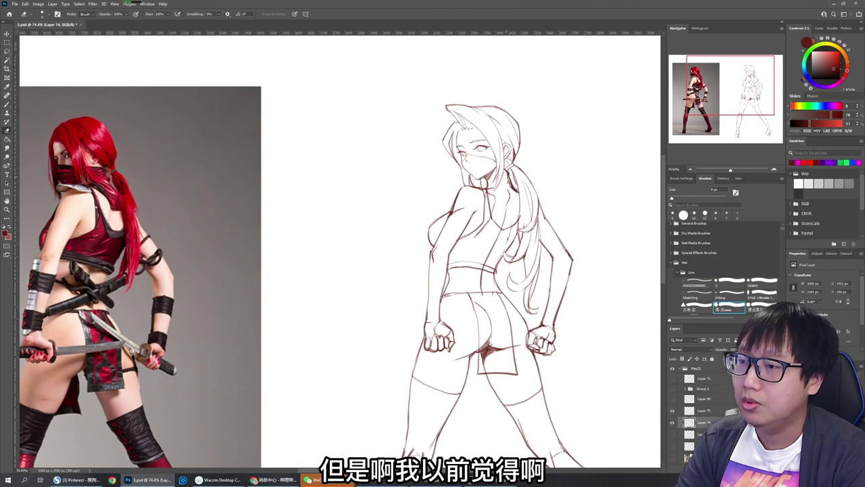
{"action": "key", "text": "b"}
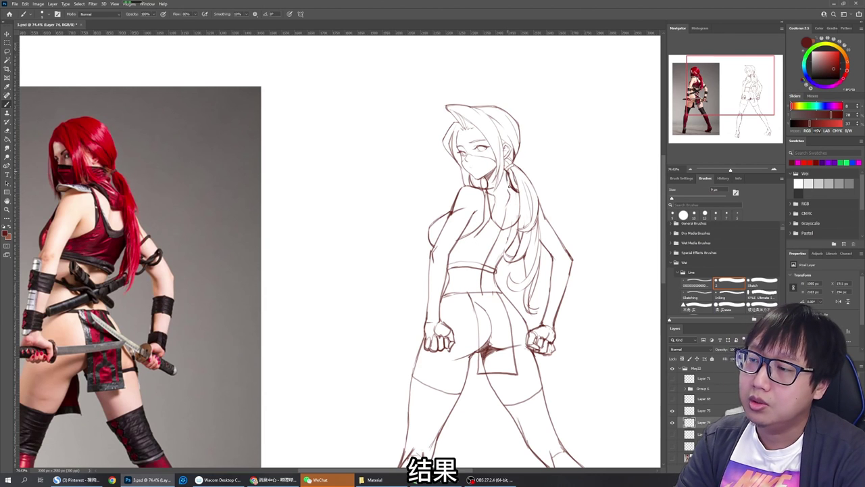
{"action": "key", "text": "e"}
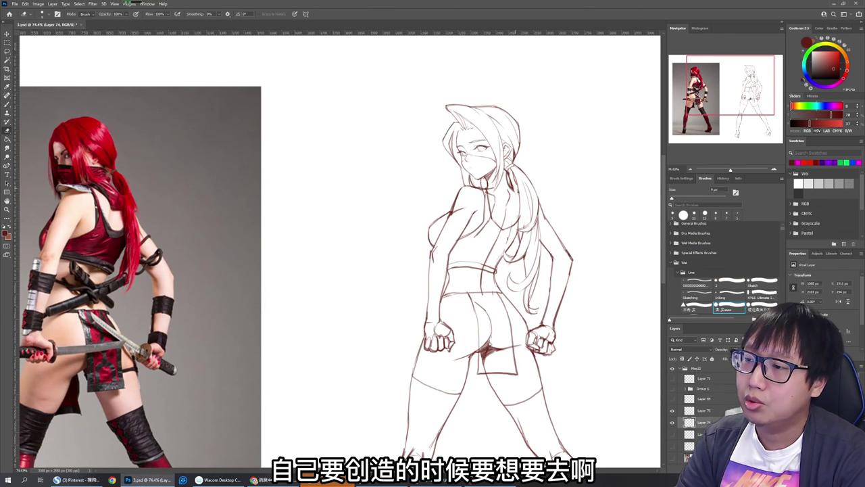
{"action": "key", "text": "b"}
{"action": "mouse_move", "coordinate": [514, 185]}
{"action": "left_mouse_down"}
{"action": "mouse_move", "coordinate": [519, 198]}
{"action": "mouse_move", "coordinate": [518, 182]}
{"action": "left_mouse_up"}
{"action": "key", "text": "e"}
{"action": "key", "text": "b"}
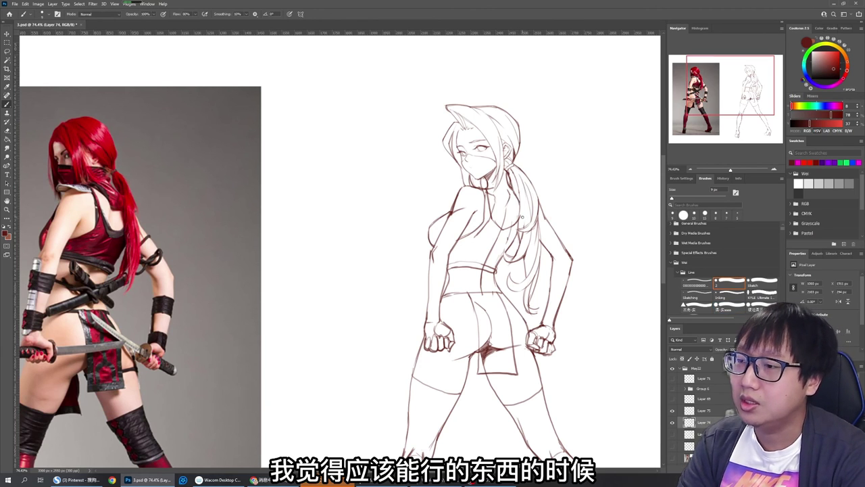
Strengthen the ponytail's outer contour and the curled strands at its lower end
{"action": "key", "text": "e"}
{"action": "mouse_move", "coordinate": [522, 214]}
{"action": "left_mouse_down"}
{"action": "mouse_move", "coordinate": [512, 258]}
{"action": "mouse_move", "coordinate": [528, 278]}
{"action": "mouse_move", "coordinate": [507, 288]}
{"action": "mouse_move", "coordinate": [527, 292]}
{"action": "mouse_move", "coordinate": [532, 317]}
{"action": "mouse_move", "coordinate": [543, 302]}
{"action": "left_mouse_up"}
{"action": "key", "text": "b"}
{"action": "key", "text": "ctrl+z"}
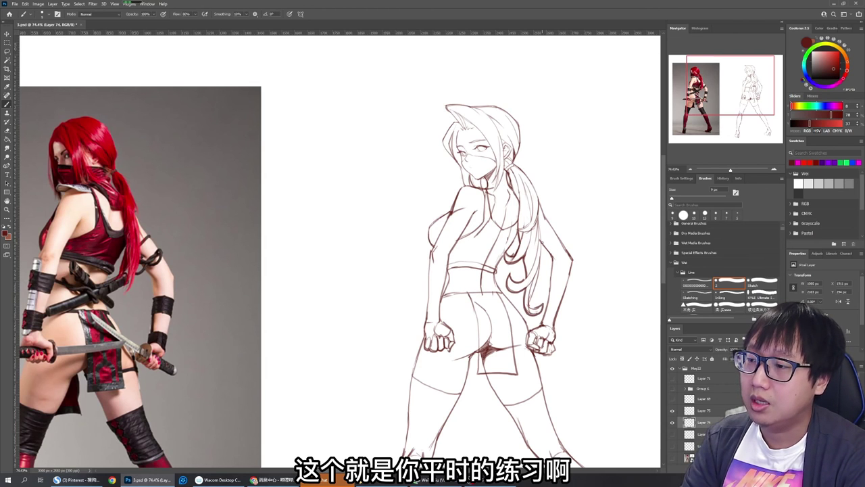
{"action": "left_click_drag", "start_coordinate": [542, 242], "coordinate": [538, 276]}
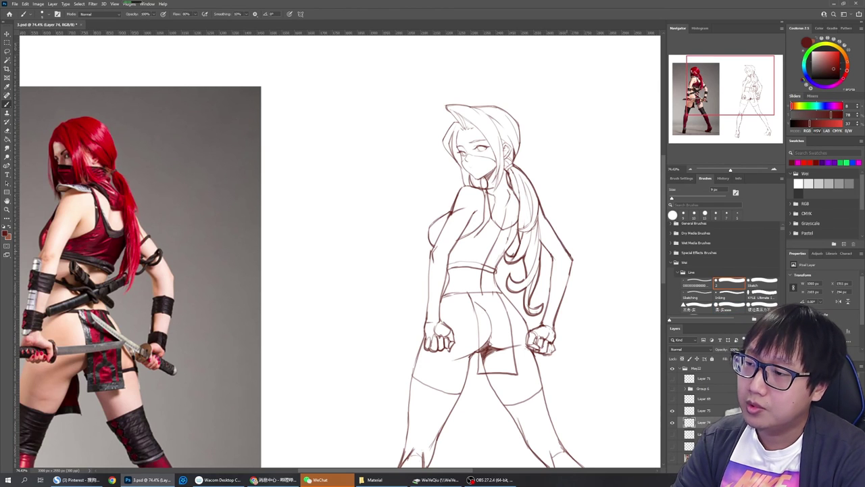
Retouch the contour of the right arm near the elbow
{"action": "mouse_move", "coordinate": [569, 255]}
{"action": "left_mouse_down"}
{"action": "mouse_move", "coordinate": [560, 309]}
{"action": "mouse_move", "coordinate": [562, 248]}
{"action": "left_mouse_up"}
{"action": "key", "text": "e"}
{"action": "scroll", "coordinate": [539, 231], "scroll_direction": "down", "scroll_amount": 4}
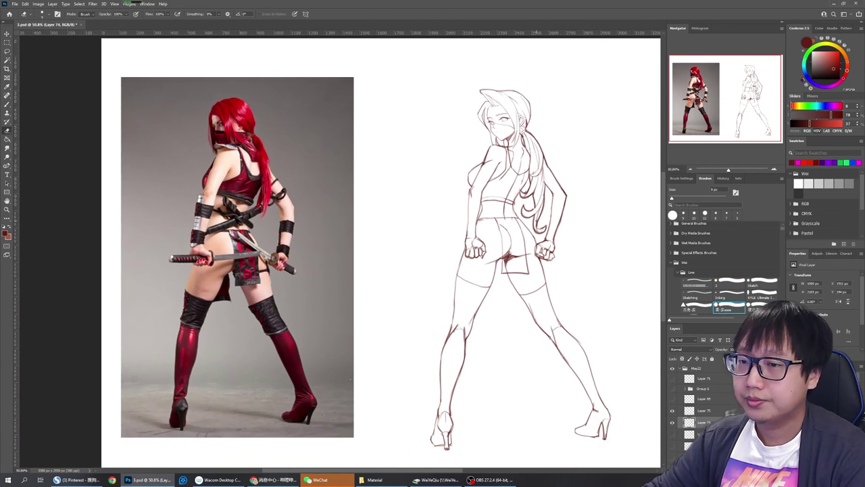
Touch up the waistband line of the briefs with brush and eraser, and save the document
{"action": "key", "text": "b"}
{"action": "left_click_drag", "start_coordinate": [477, 224], "coordinate": [496, 221]}
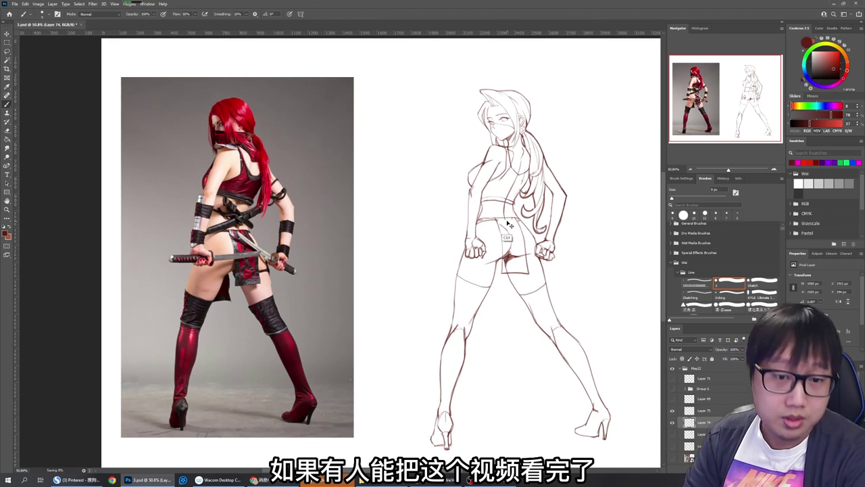
{"action": "key", "text": "e"}
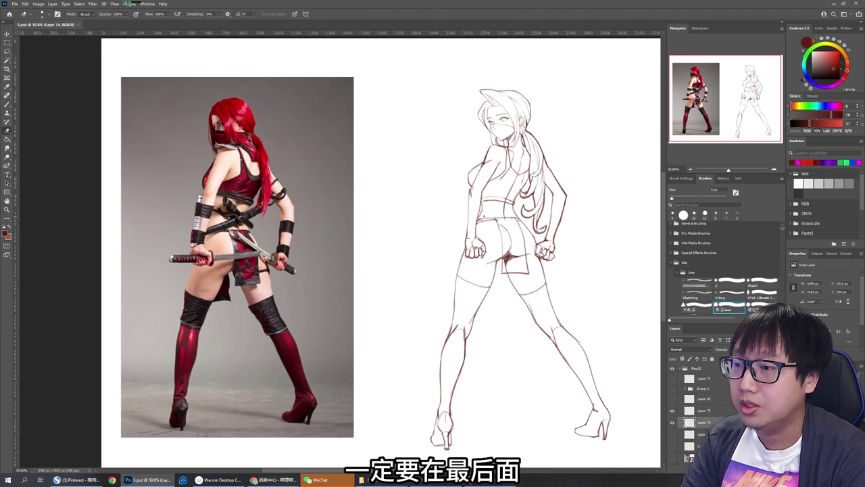
{"action": "left_click_drag", "start_coordinate": [488, 218], "coordinate": [480, 220]}
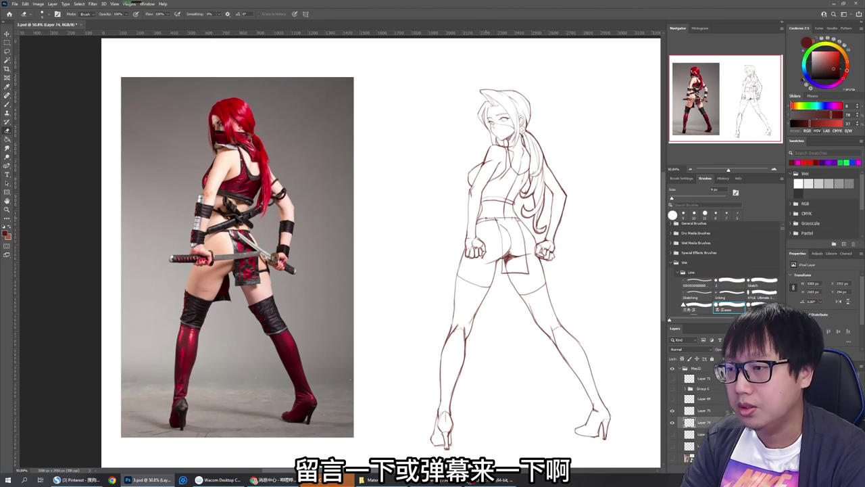
{"action": "key", "text": "b"}
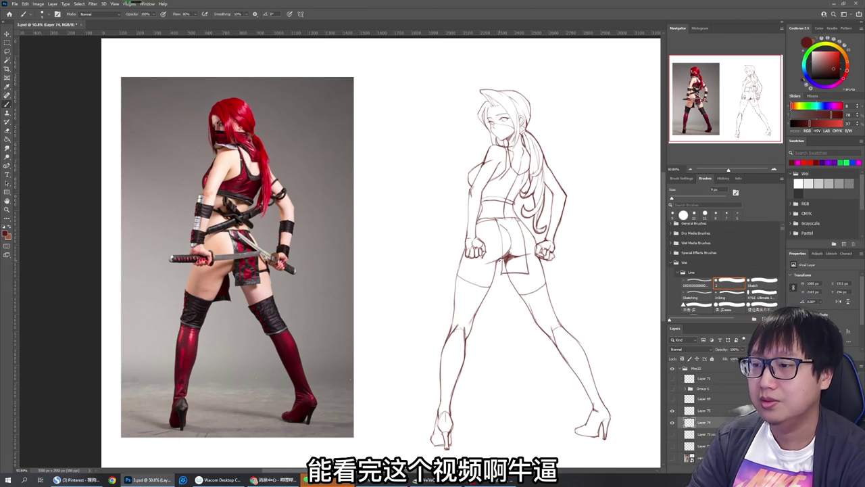
Draw a second cloth flap hanging behind the left inner thigh and fill it with solid dark red
{"action": "left_click_drag", "start_coordinate": [500, 259], "coordinate": [498, 293]}
{"action": "key", "text": "ctrl+z"}
{"action": "left_click_drag", "start_coordinate": [500, 261], "coordinate": [499, 295]}
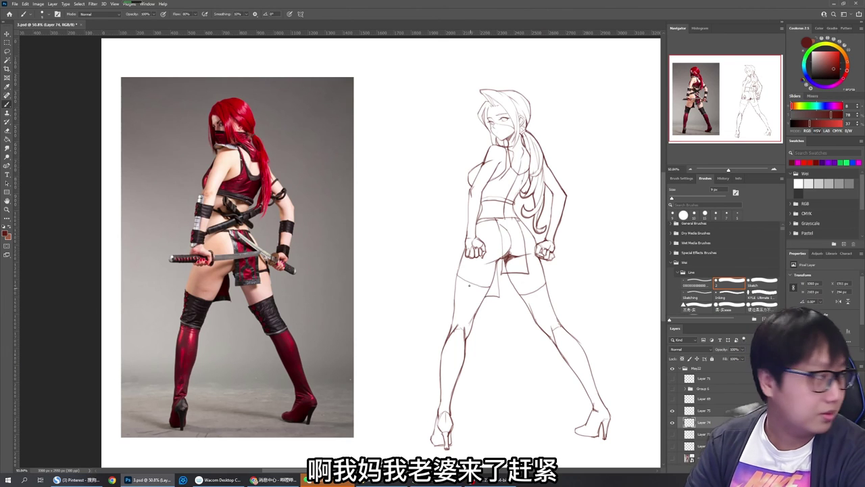
{"action": "key", "text": "bracketright"}
{"action": "left_click_drag", "start_coordinate": [497, 279], "coordinate": [490, 295]}
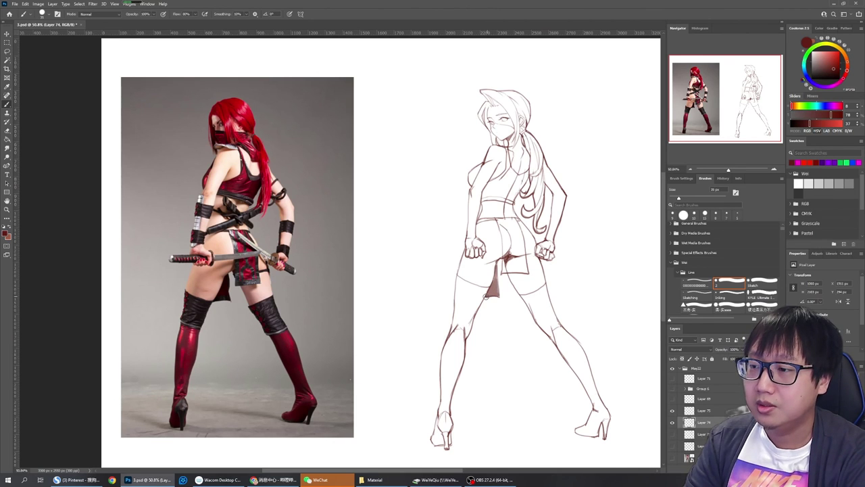
Enlarge the brush and add a new layer above the line art
{"action": "key", "text": "bracketright"}
{"action": "key", "text": "bracketright"}
{"action": "key", "text": "ctrl+shift+alt+n"}
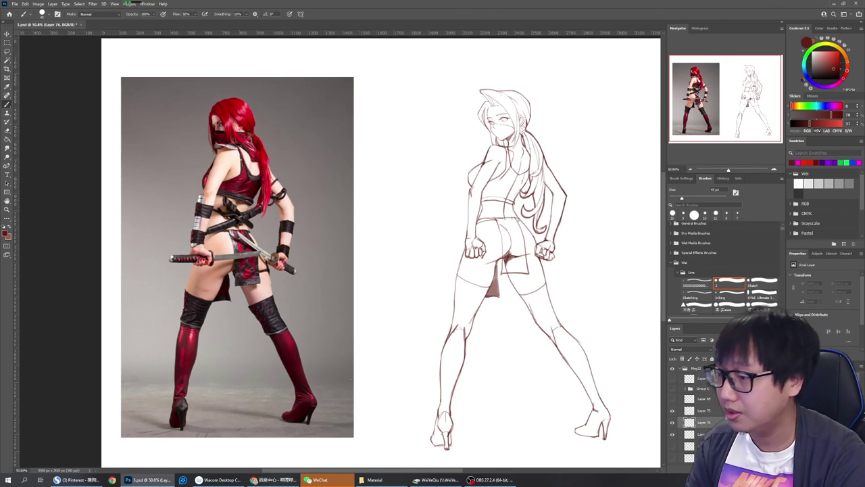
Fill the rear cloth flap over the hips with dark red at 50% opacity, using an enlarged brush on the new layer
{"action": "key", "text": "bracketright"}
{"action": "key", "text": "bracketright"}
{"action": "key", "text": "bracketright"}
{"action": "key", "text": "bracketright"}
{"action": "left_click_drag", "start_coordinate": [501, 221], "coordinate": [506, 255]}
{"action": "mouse_move", "coordinate": [505, 222]}
{"action": "left_mouse_down"}
{"action": "mouse_move", "coordinate": [505, 252]}
{"action": "mouse_move", "coordinate": [512, 224]}
{"action": "mouse_move", "coordinate": [520, 260]}
{"action": "mouse_move", "coordinate": [507, 267]}
{"action": "mouse_move", "coordinate": [526, 270]}
{"action": "mouse_move", "coordinate": [521, 265]}
{"action": "left_mouse_up"}
{"action": "key", "text": "ctrl+z"}
{"action": "key", "text": "5"}
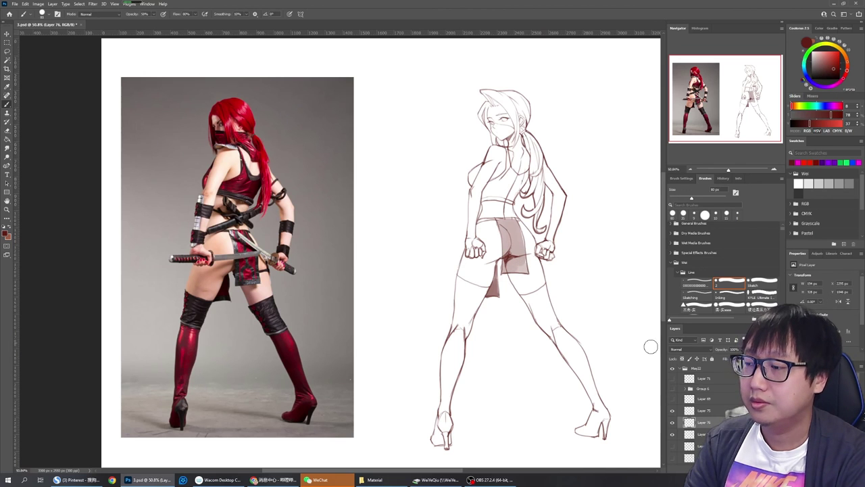
Add a layer mask to the line art layer and choose a different brush preset for painting on it
{"action": "left_click", "coordinate": [672, 435]}
{"action": "left_click", "coordinate": [672, 435]}
{"action": "left_click", "coordinate": [697, 435]}
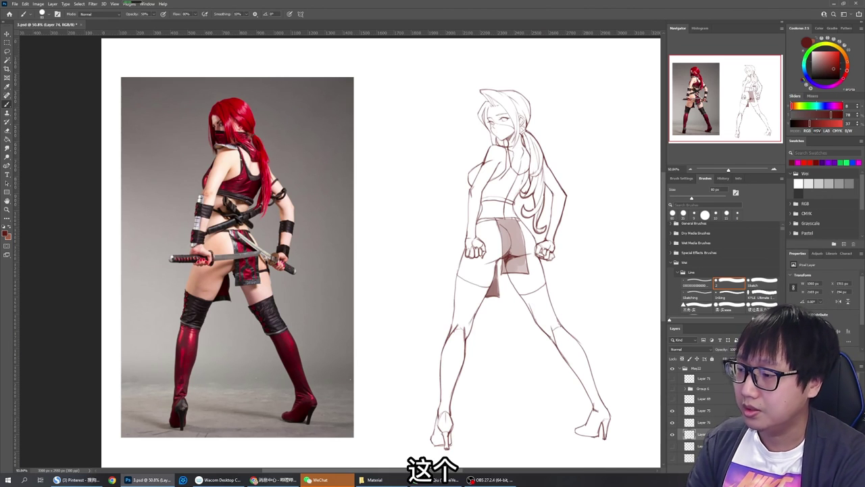
{"action": "left_click", "coordinate": [756, 468]}
{"action": "left_click", "coordinate": [725, 308]}
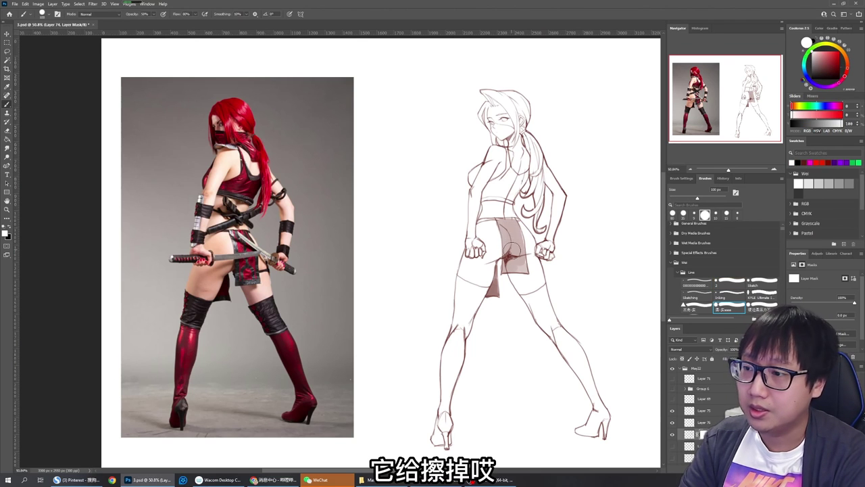
Set the painting colour to black for the layer mask and hide the flap's fill layer
{"action": "left_click", "coordinate": [672, 422]}
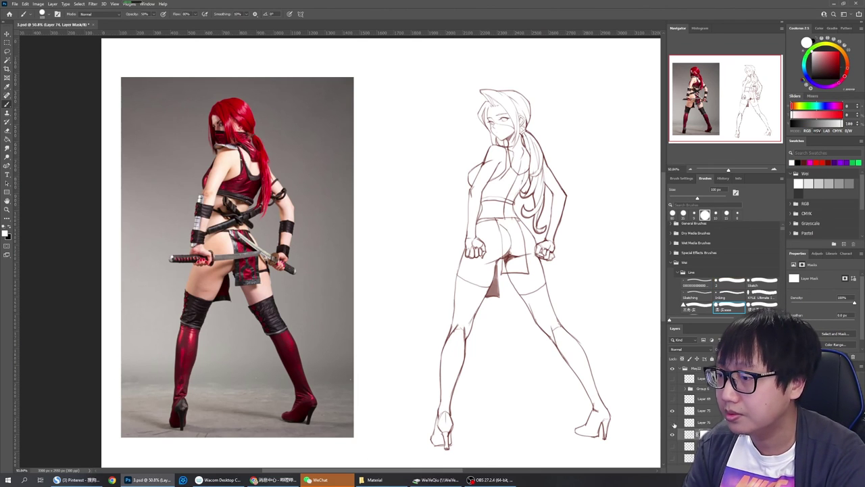
{"action": "left_click", "coordinate": [672, 434]}
{"action": "left_click", "coordinate": [672, 434]}
{"action": "left_click", "coordinate": [671, 422]}
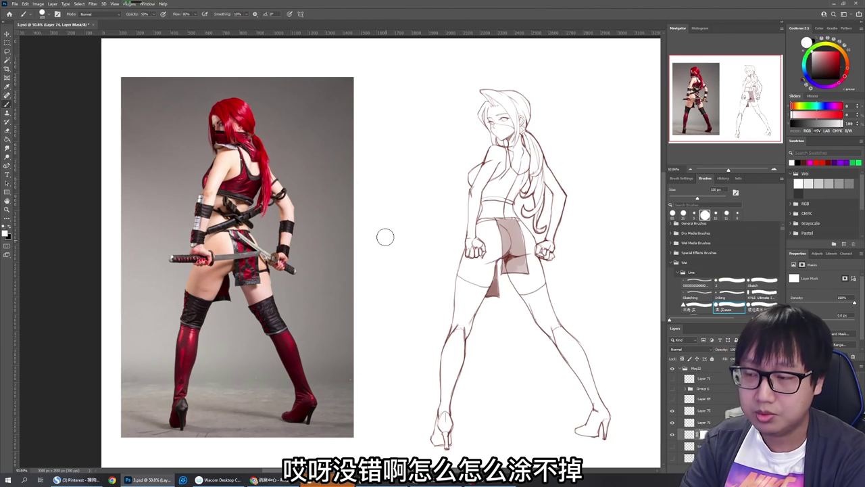
{"action": "key", "text": "x"}
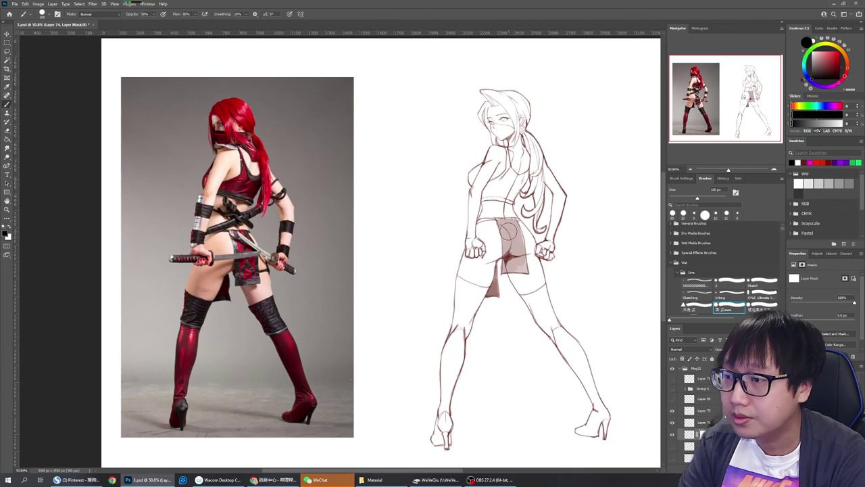
{"action": "left_click", "coordinate": [672, 422]}
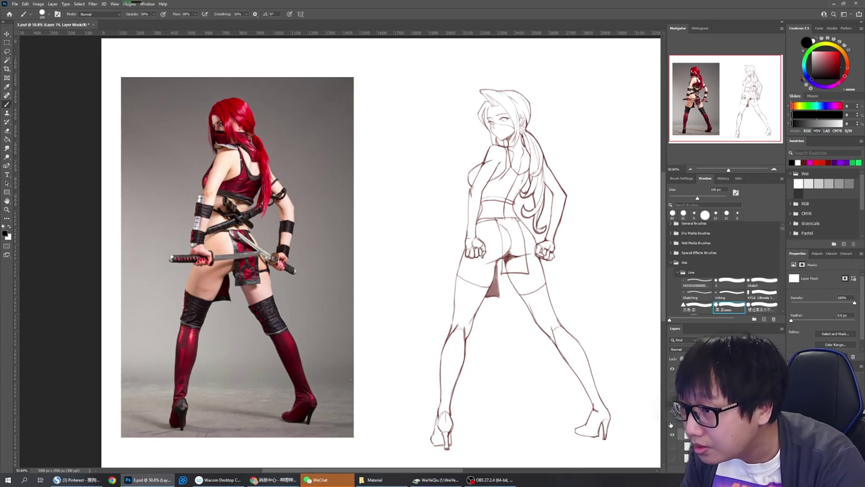
{"action": "left_click", "coordinate": [671, 434]}
{"action": "left_click", "coordinate": [672, 433]}
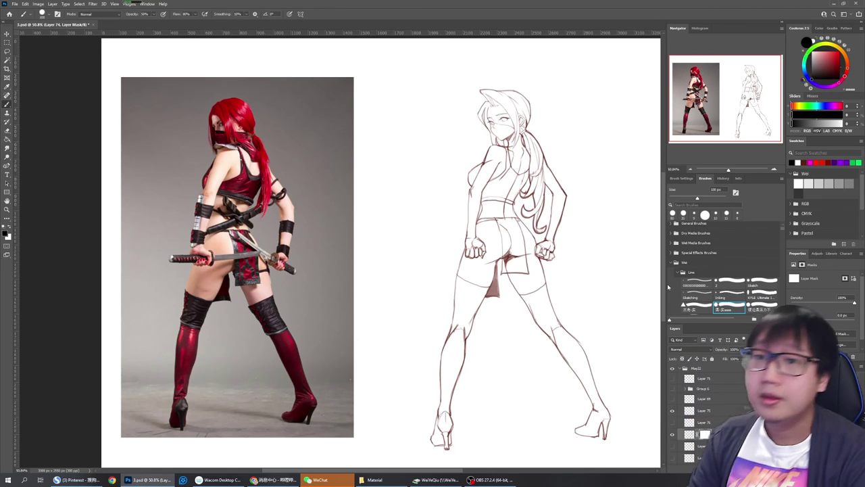
Mask out the body lines inside the rear flap with a 60 px black brush at full opacity
{"action": "key", "text": "m"}
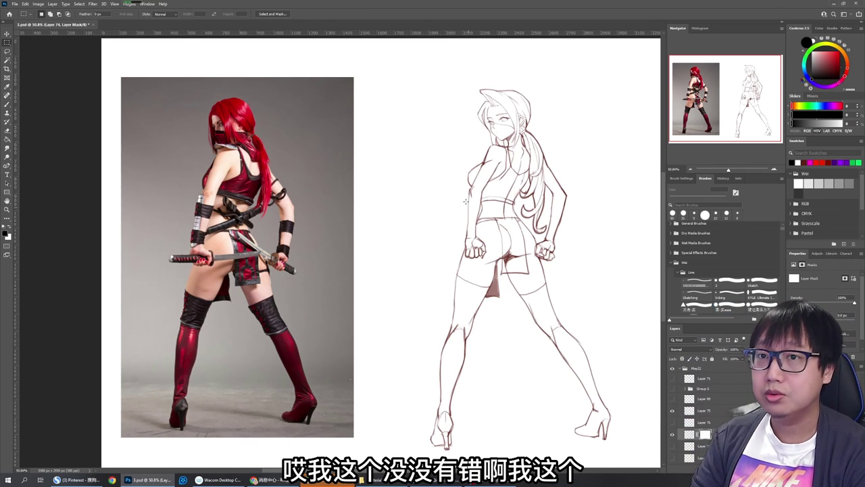
{"action": "key", "text": "b"}
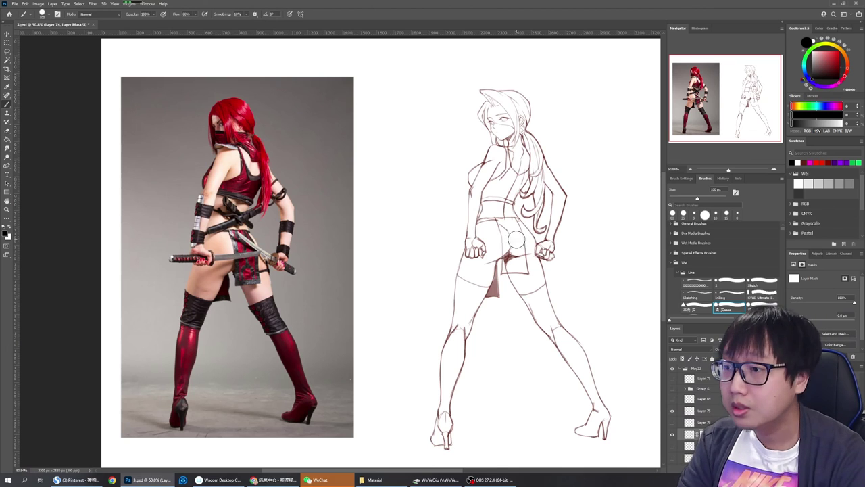
{"action": "key", "text": "bracketleft"}
{"action": "key", "text": "bracketleft"}
{"action": "key", "text": "bracketleft"}
{"action": "key", "text": "bracketleft"}
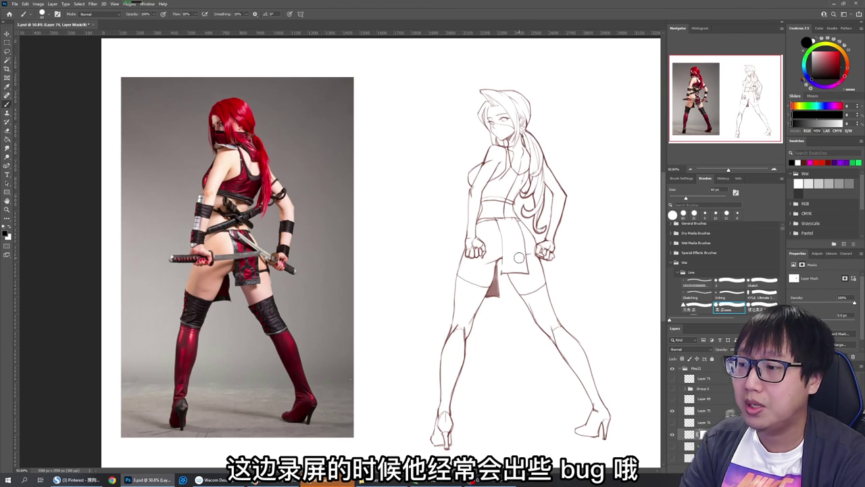
{"action": "left_click", "coordinate": [518, 257]}
Show and select the flap's fill layer, and sample a muted red from the cloth flap as the painting colour
{"action": "left_click", "coordinate": [708, 422]}
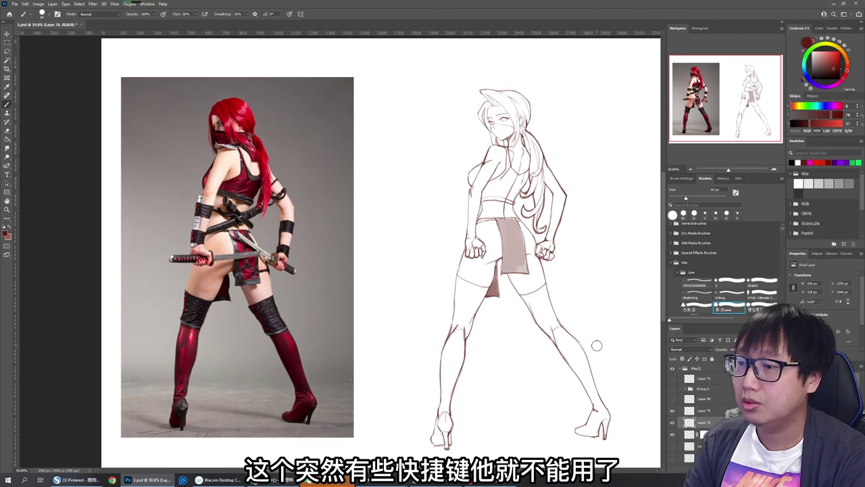
{"action": "key", "text": "e"}
{"action": "key", "text": "b"}
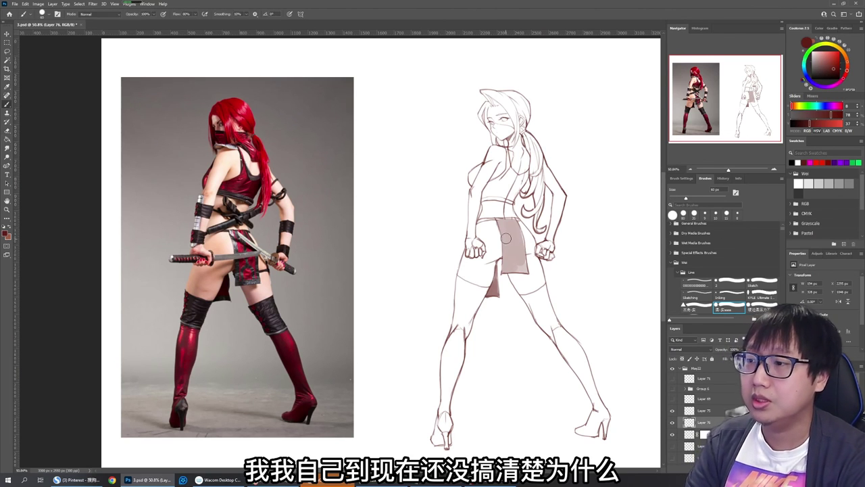
{"action": "left_click", "coordinate": [495, 284], "text": "alt"}
{"action": "key", "text": "bracketleft"}
{"action": "key", "text": "bracketleft"}
{"action": "key", "text": "bracketleft"}
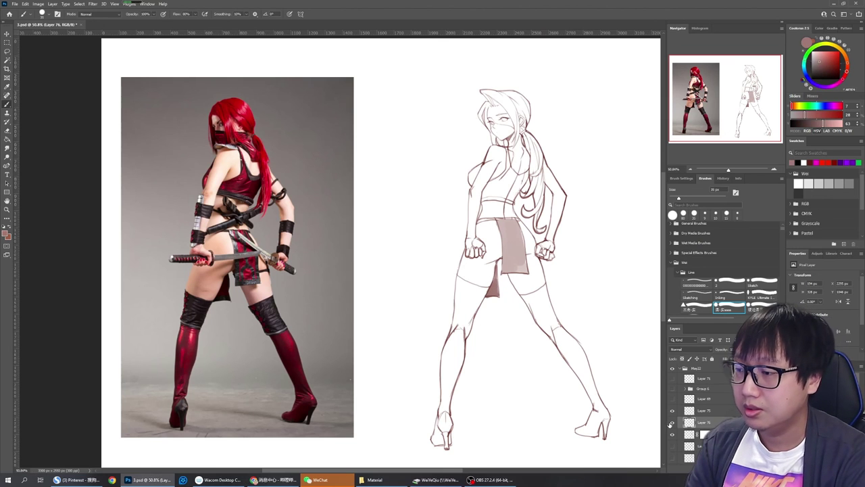
{"action": "left_click", "coordinate": [672, 410]}
{"action": "left_click", "coordinate": [671, 411]}
{"action": "key", "text": "bracketright"}
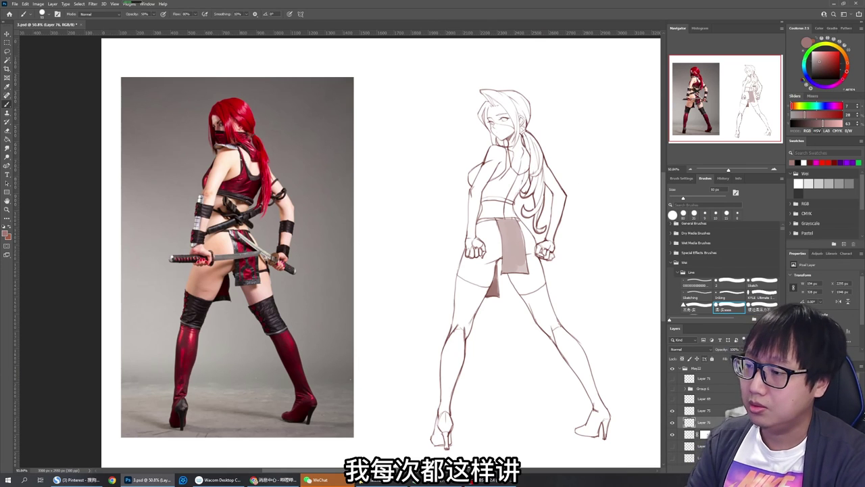
Select the figure's silhouette by inverting a Magic Wand selection of the line art's background, and return to the flap's fill layer for brushing
{"action": "left_click", "coordinate": [703, 434]}
{"action": "key", "text": "w"}
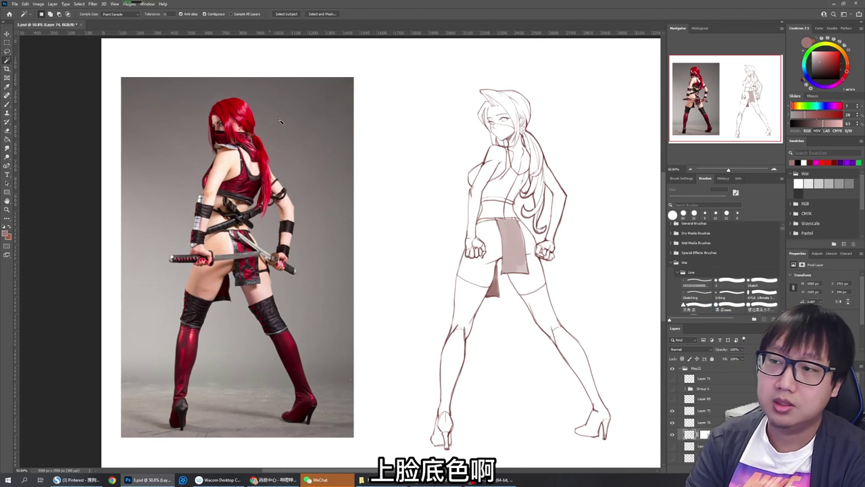
{"action": "left_click", "coordinate": [448, 184]}
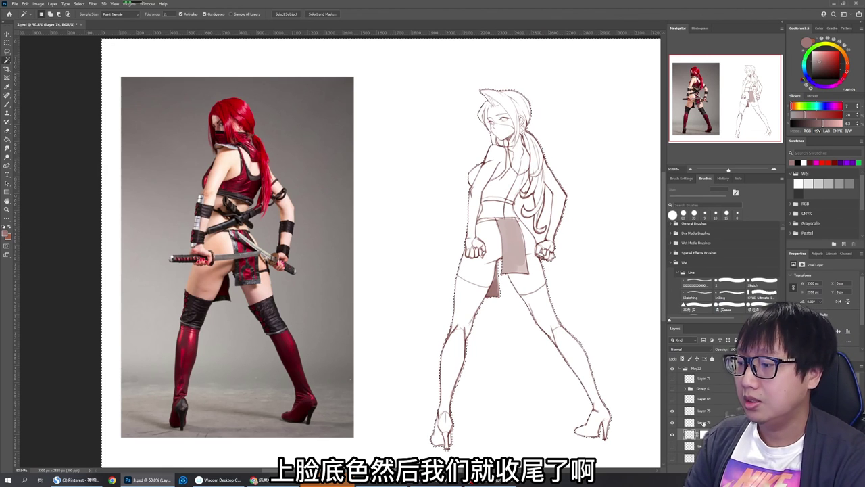
{"action": "left_click", "coordinate": [701, 422]}
{"action": "key", "text": "ctrl+shift+i"}
{"action": "key", "text": "b"}
Paint the hair, ponytail and face mask with the muted red tone inside the silhouette, using a 90 px brush
{"action": "mouse_move", "coordinate": [562, 181]}
{"action": "left_mouse_down"}
{"action": "mouse_move", "coordinate": [551, 170]}
{"action": "mouse_move", "coordinate": [537, 181]}
{"action": "left_mouse_up"}
{"action": "key", "text": "bracketright"}
{"action": "key", "text": "bracketright"}
{"action": "key", "text": "bracketright"}
{"action": "key", "text": "bracketright"}
{"action": "key", "text": "bracketright"}
{"action": "key", "text": "bracketright"}
{"action": "key", "text": "bracketright"}
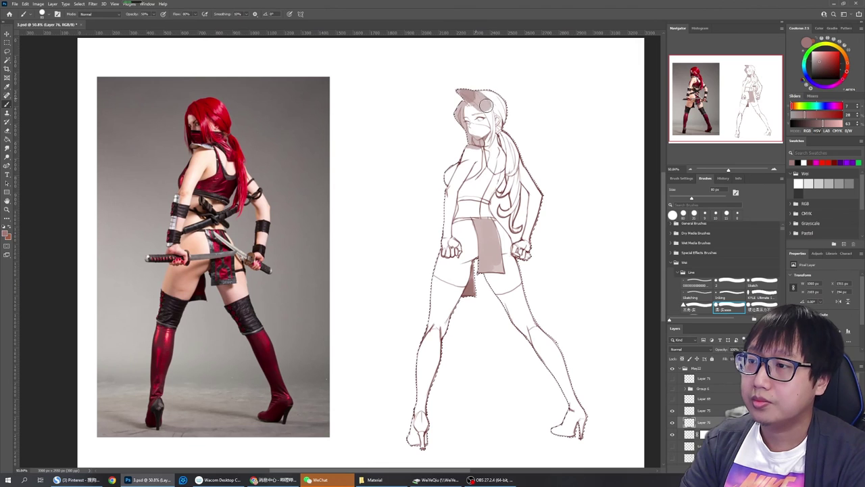
{"action": "key", "text": "ctrl+z"}
{"action": "key", "text": "ctrl+z"}
{"action": "key", "text": "]"}
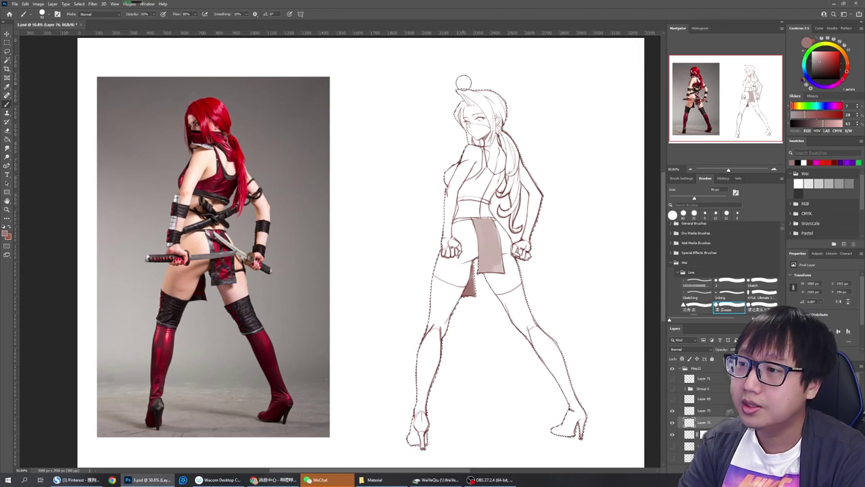
{"action": "left_click_drag", "start_coordinate": [466, 85], "coordinate": [455, 119]}
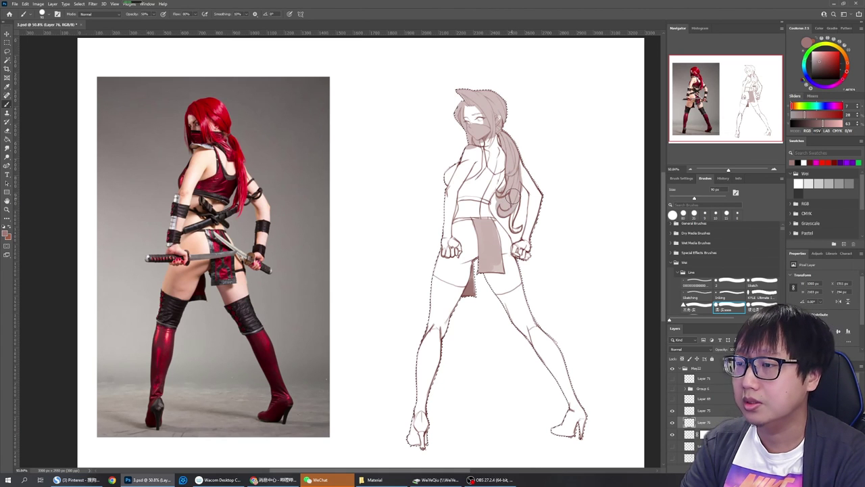
Tidy the tone around the face and ponytail, and clear the silhouette selection
{"action": "key", "text": "e"}
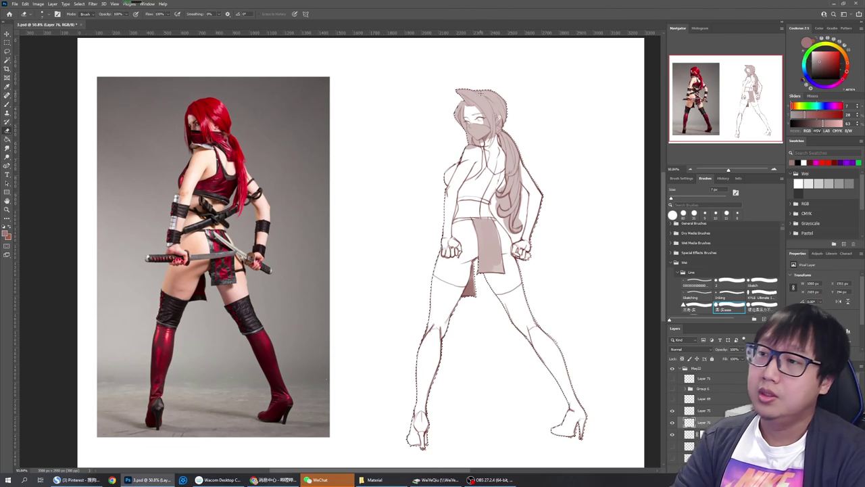
{"action": "key", "text": "bracketright"}
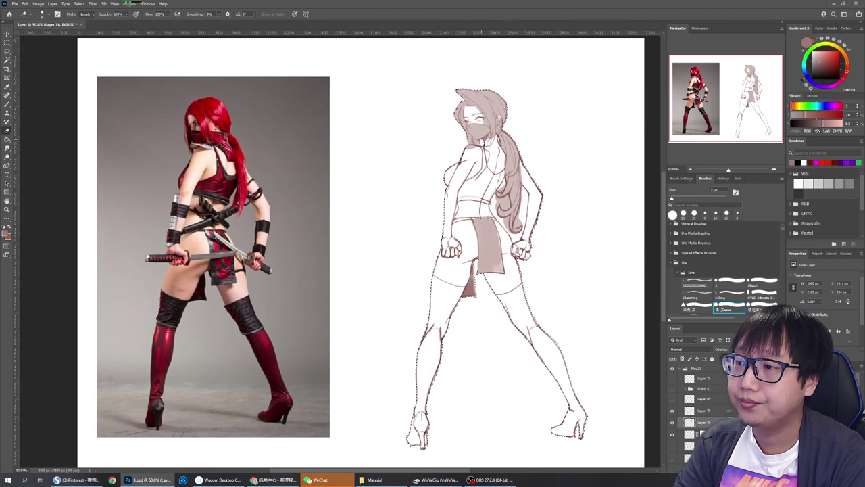
{"action": "key", "text": "b"}
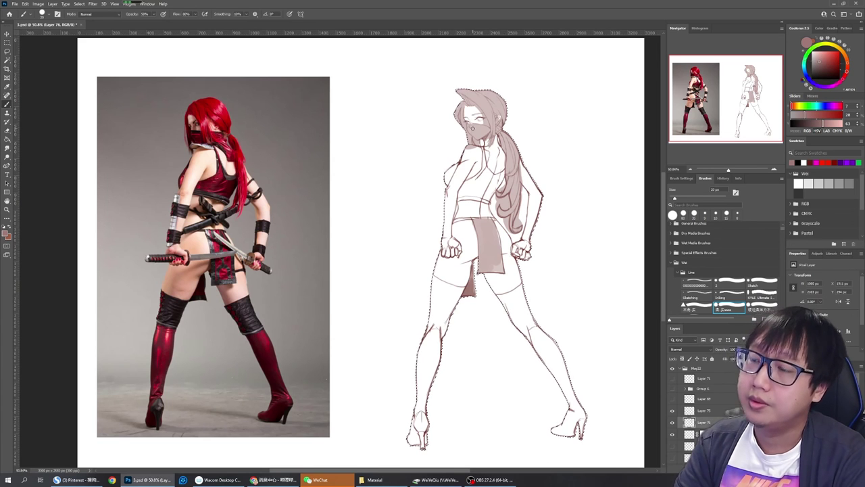
{"action": "key", "text": "l"}
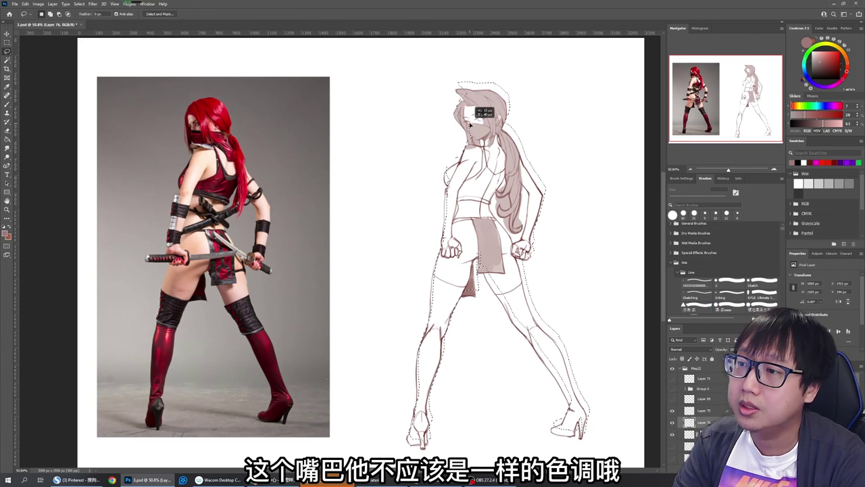
{"action": "key", "text": "ctrl+d"}
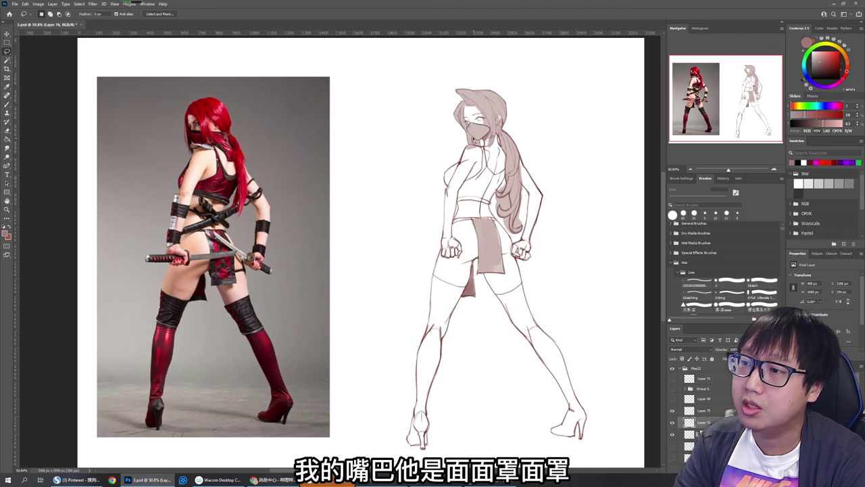
Lasso the face mask and paint it a darker tone with an enlarged brush at full opacity
{"action": "key", "text": "b"}
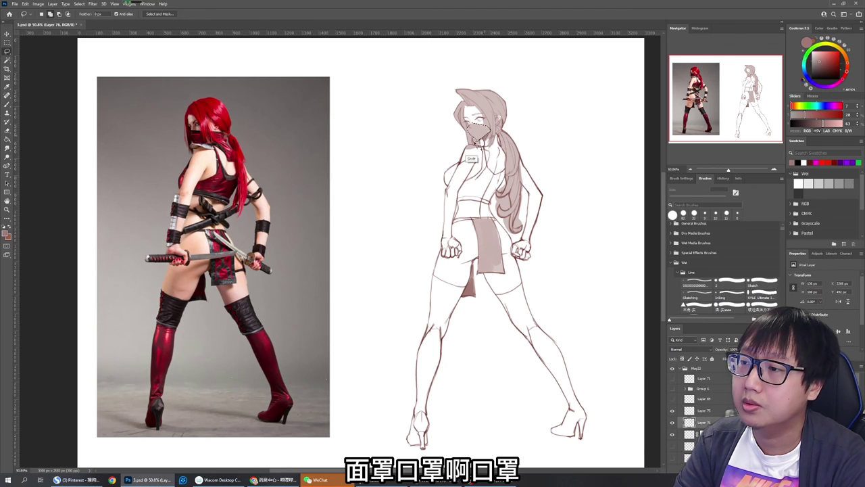
{"action": "key", "text": "bracketright"}
{"action": "key", "text": "bracketright"}
{"action": "key", "text": "bracketright"}
{"action": "key", "text": "bracketright"}
{"action": "key", "text": "bracketright"}
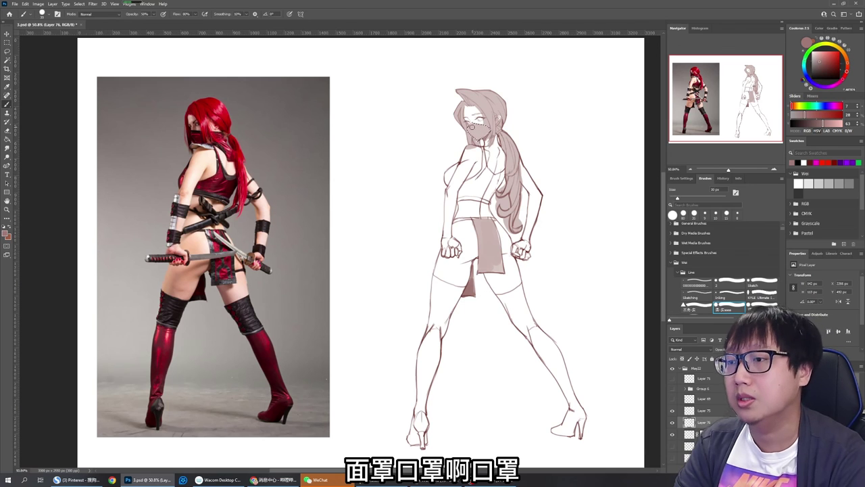
{"action": "key", "text": "0"}
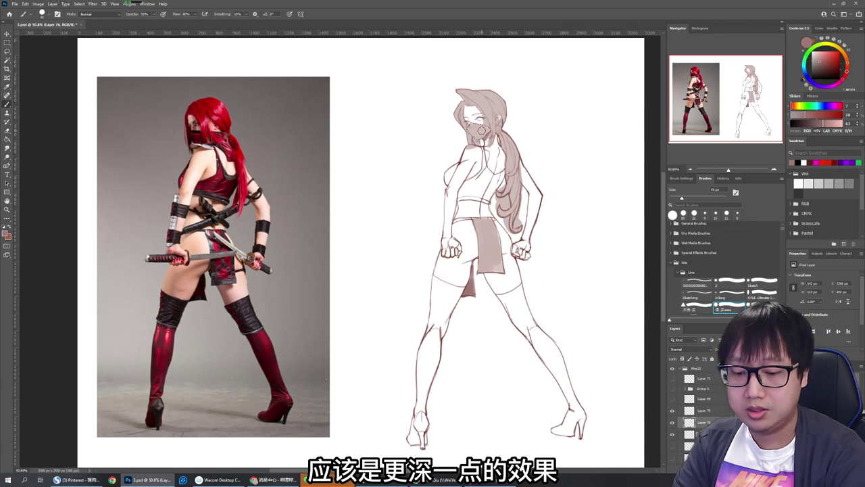
{"action": "left_click_drag", "start_coordinate": [471, 126], "coordinate": [487, 136]}
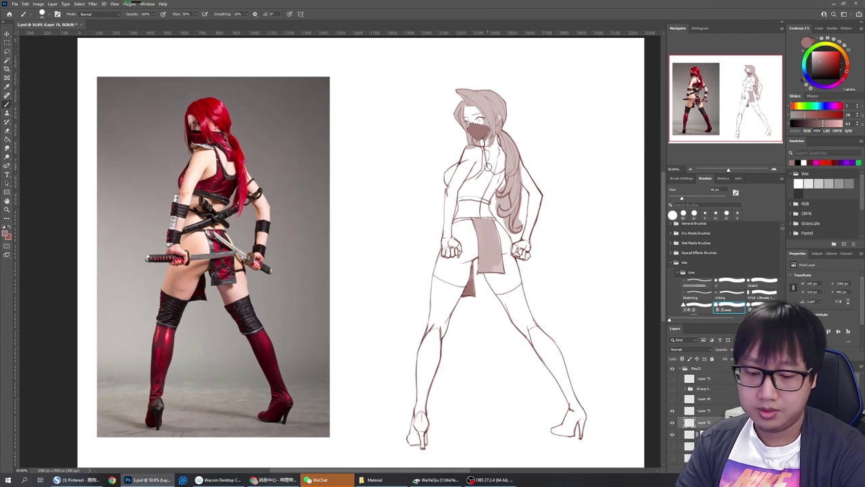
Clear the face mask selection and move the colour layer beneath the line art layer
{"action": "key", "text": "m"}
{"action": "left_click", "coordinate": [514, 156]}
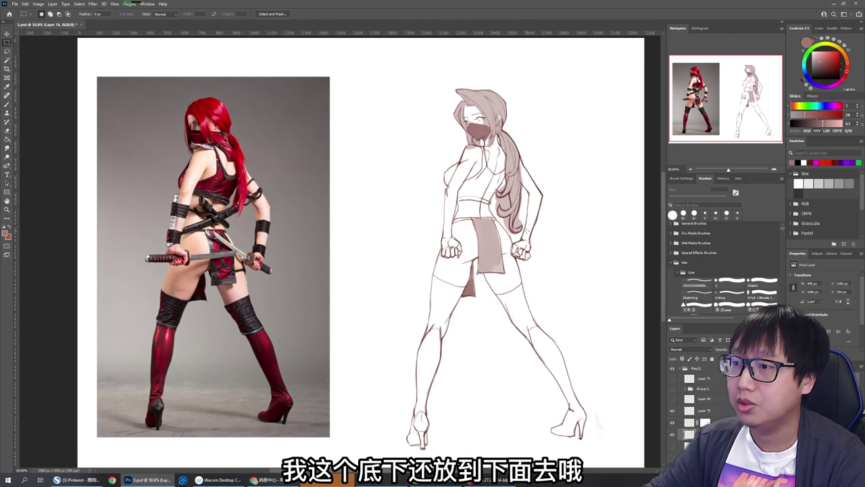
{"action": "key", "text": "b"}
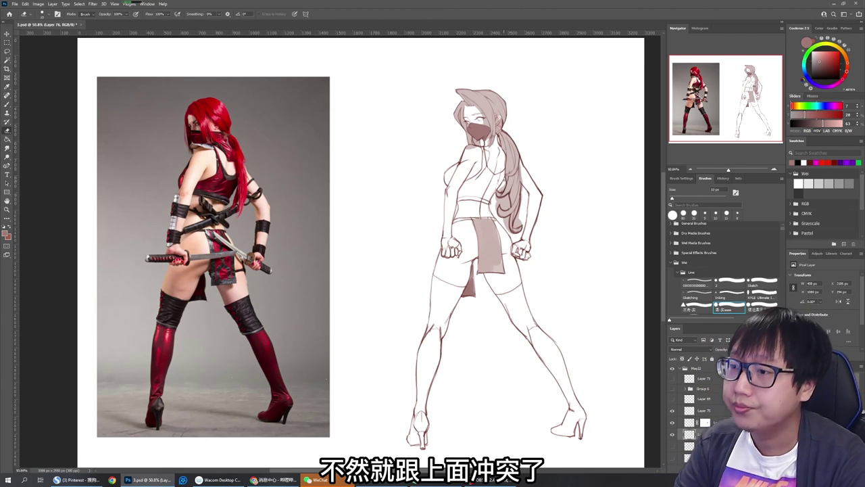
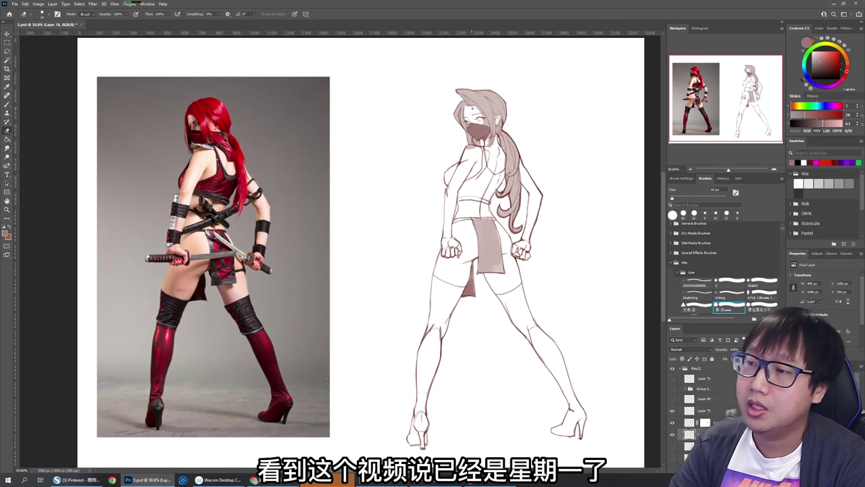
Erase the stray tone from the face and the ponytail curls, and ready the brush at 40% opacity
{"action": "key", "text": "bracketright"}
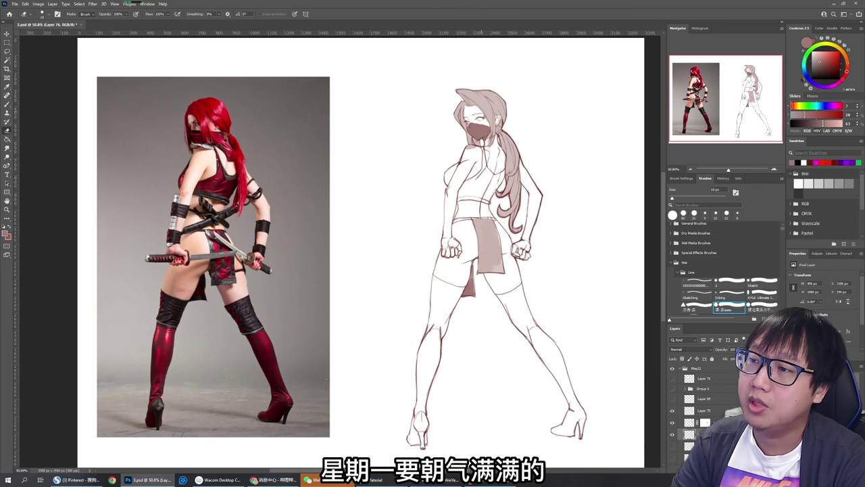
{"action": "key", "text": "bracketleft"}
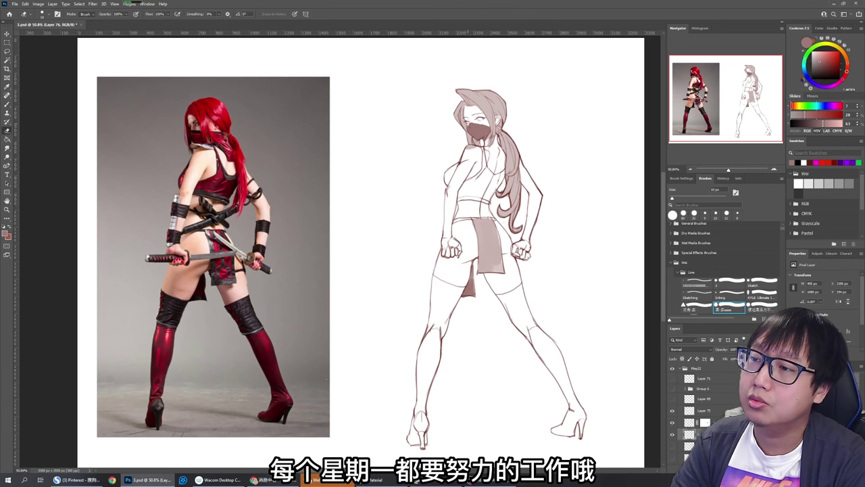
{"action": "key", "text": "b"}
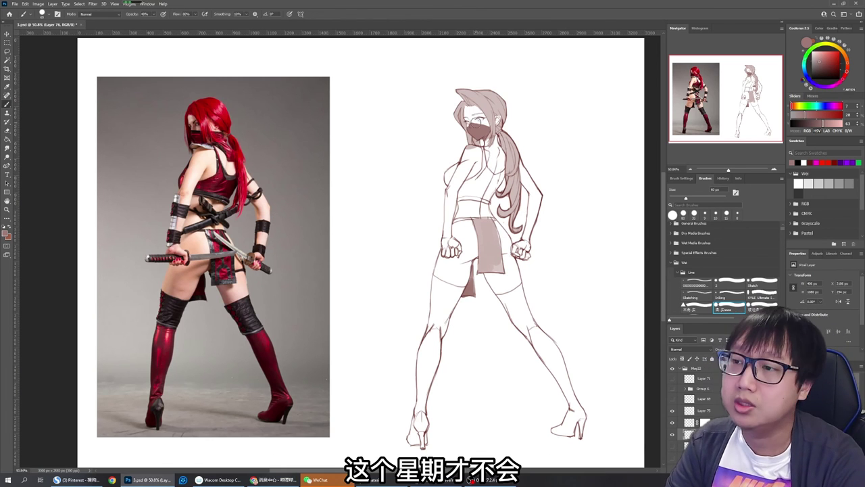
Touch up the tone around the face and mask with a much smaller brush and eraser, and save the file
{"action": "key", "text": "bracketleft"}
{"action": "key", "text": "bracketleft"}
{"action": "key", "text": "bracketleft"}
{"action": "key", "text": "bracketleft"}
{"action": "key", "text": "bracketleft"}
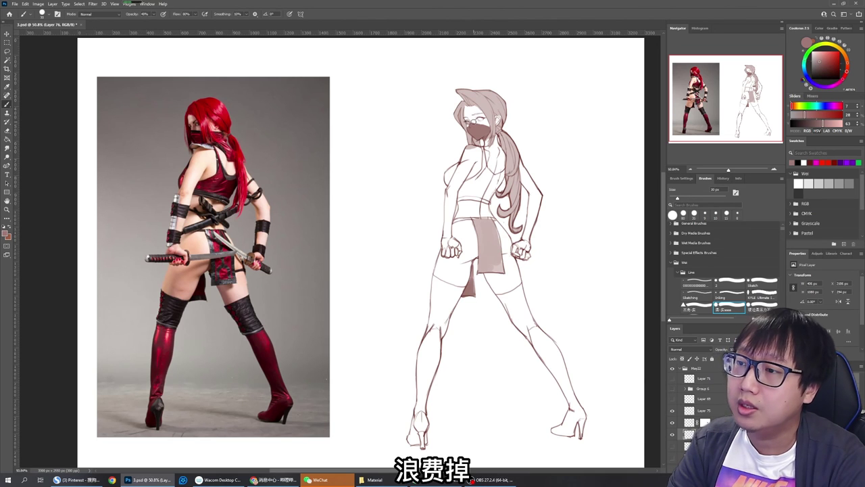
{"action": "key", "text": "bracketleft"}
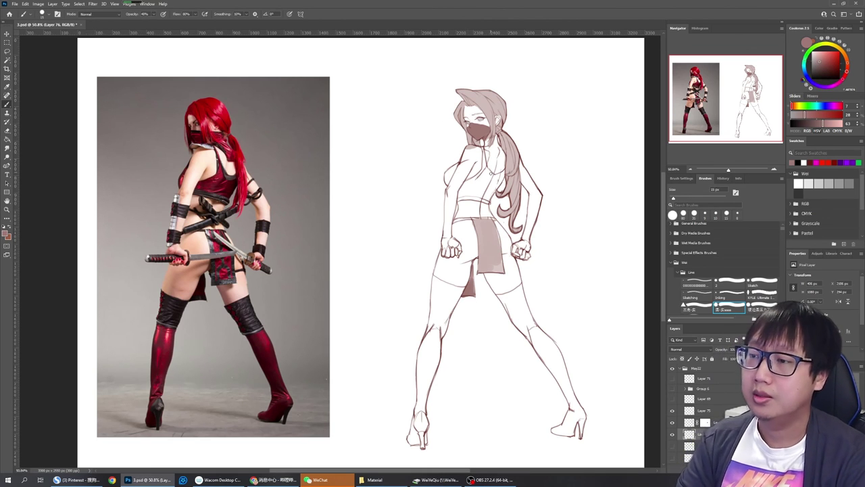
{"action": "key", "text": "bracketright"}
{"action": "key", "text": "e"}
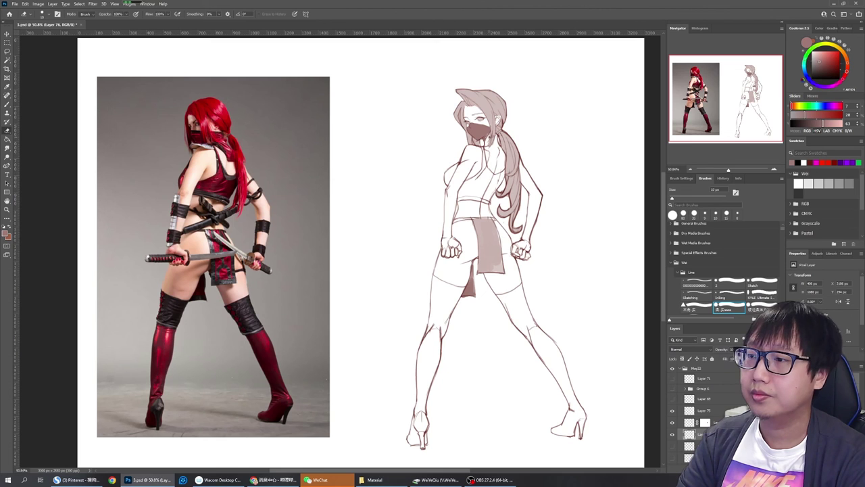
{"action": "key", "text": "b"}
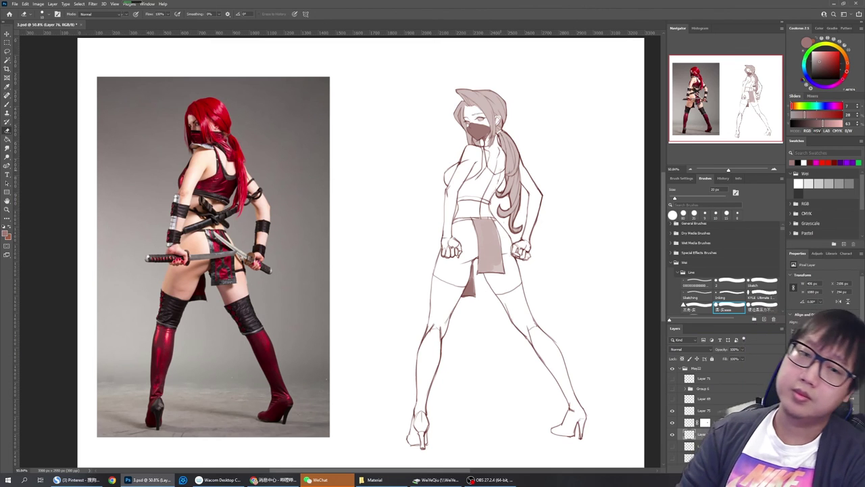
{"action": "left_click_drag", "start_coordinate": [500, 169], "coordinate": [497, 154]}
{"action": "key", "text": "ctrl+s"}
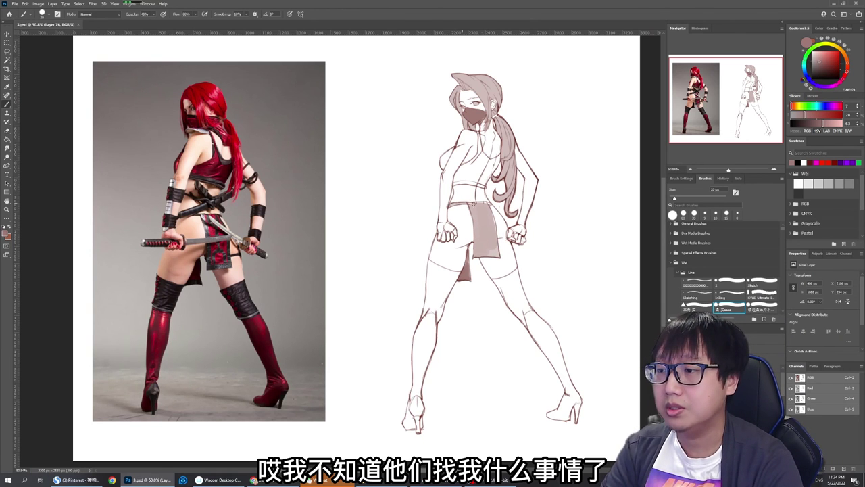
Paint the crop top, from its lower band up to the straps, with a darker flat tone at 100% opacity
{"action": "left_click_drag", "start_coordinate": [451, 183], "coordinate": [488, 184]}
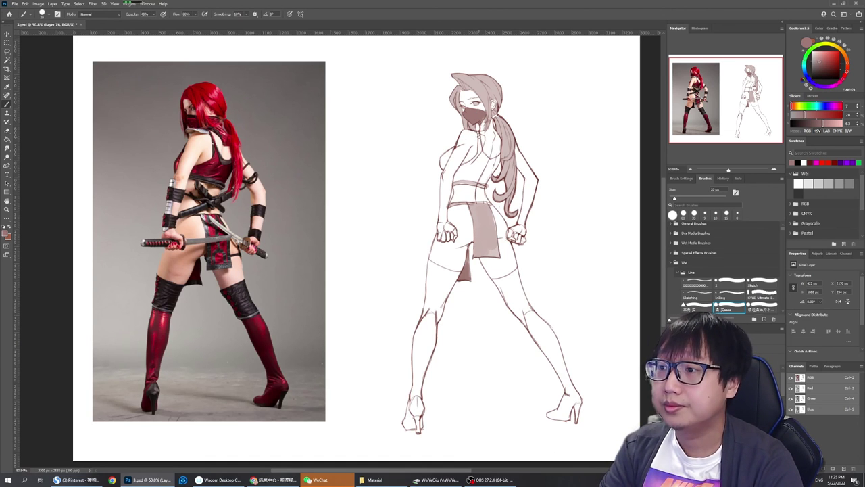
{"action": "left_click_drag", "start_coordinate": [480, 135], "coordinate": [480, 160]}
{"action": "key", "text": "ctrl+z"}
{"action": "key", "text": "9"}
{"action": "mouse_move", "coordinate": [479, 130]}
{"action": "left_mouse_down"}
{"action": "mouse_move", "coordinate": [478, 139]}
{"action": "mouse_move", "coordinate": [478, 165]}
{"action": "mouse_move", "coordinate": [475, 143]}
{"action": "mouse_move", "coordinate": [475, 169]}
{"action": "mouse_move", "coordinate": [456, 178]}
{"action": "mouse_move", "coordinate": [461, 130]}
{"action": "mouse_move", "coordinate": [474, 173]}
{"action": "left_mouse_up"}
{"action": "key", "text": "0"}
{"action": "key", "text": "bracketright"}
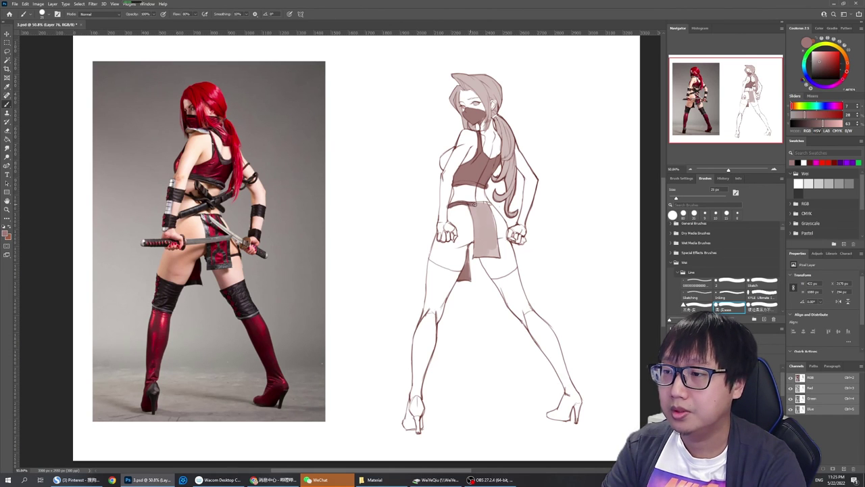
Darken the large rear cloth flap and the small flap between the legs, cleaning up the edges
{"action": "mouse_move", "coordinate": [475, 204]}
{"action": "left_mouse_down"}
{"action": "mouse_move", "coordinate": [476, 234]}
{"action": "mouse_move", "coordinate": [494, 234]}
{"action": "mouse_move", "coordinate": [475, 230]}
{"action": "mouse_move", "coordinate": [475, 250]}
{"action": "mouse_move", "coordinate": [494, 256]}
{"action": "left_mouse_up"}
{"action": "mouse_move", "coordinate": [496, 217]}
{"action": "left_mouse_down"}
{"action": "mouse_move", "coordinate": [497, 256]}
{"action": "mouse_move", "coordinate": [496, 248]}
{"action": "left_mouse_up"}
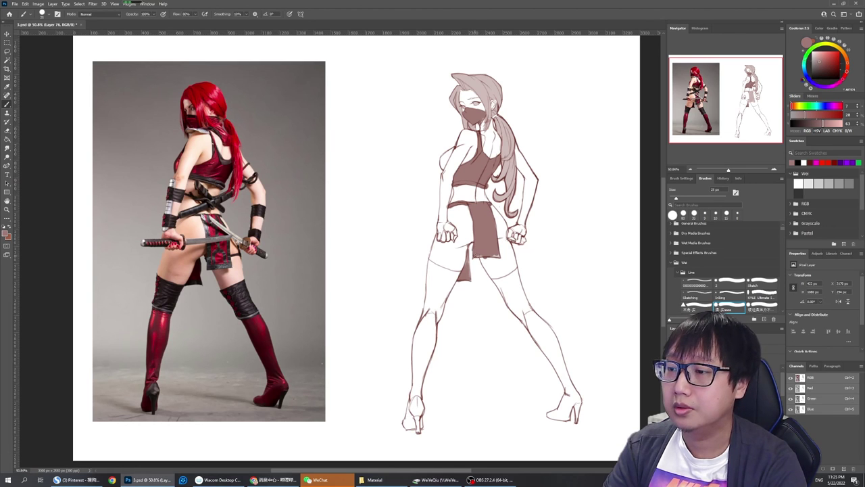
{"action": "key", "text": "e"}
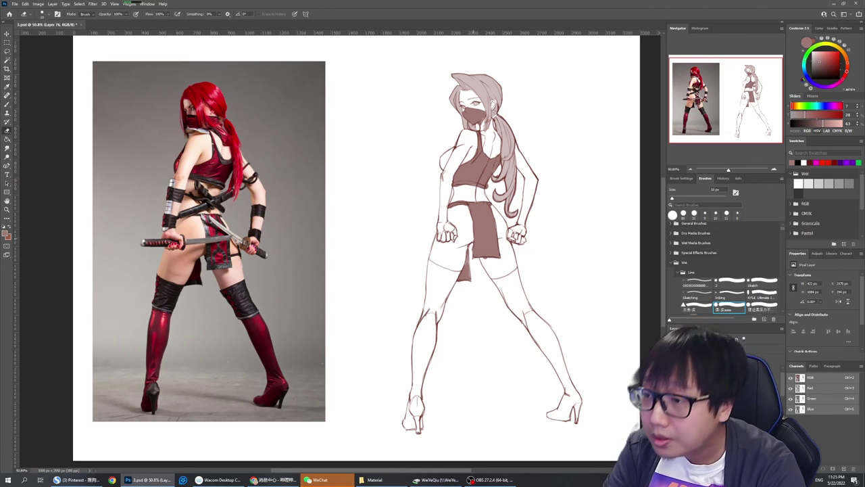
{"action": "key", "text": "b"}
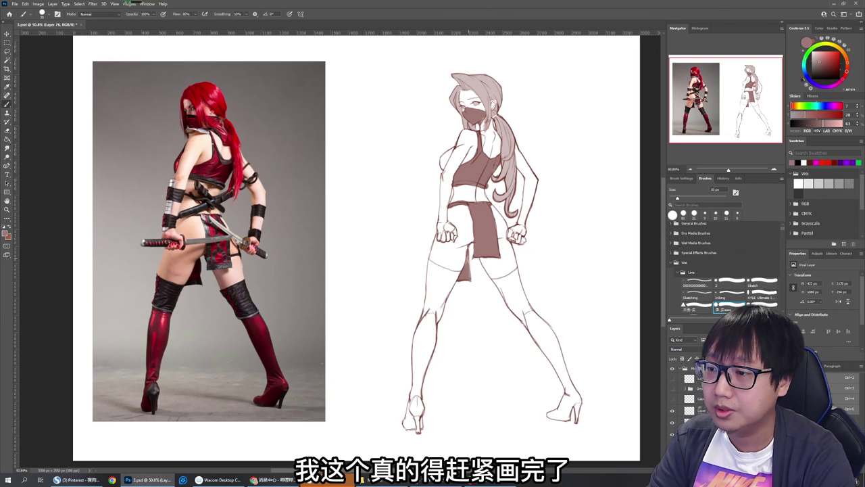
{"action": "mouse_move", "coordinate": [468, 247]}
{"action": "left_mouse_down"}
{"action": "mouse_move", "coordinate": [458, 280]}
{"action": "mouse_move", "coordinate": [471, 255]}
{"action": "left_mouse_up"}
{"action": "key", "text": "e"}
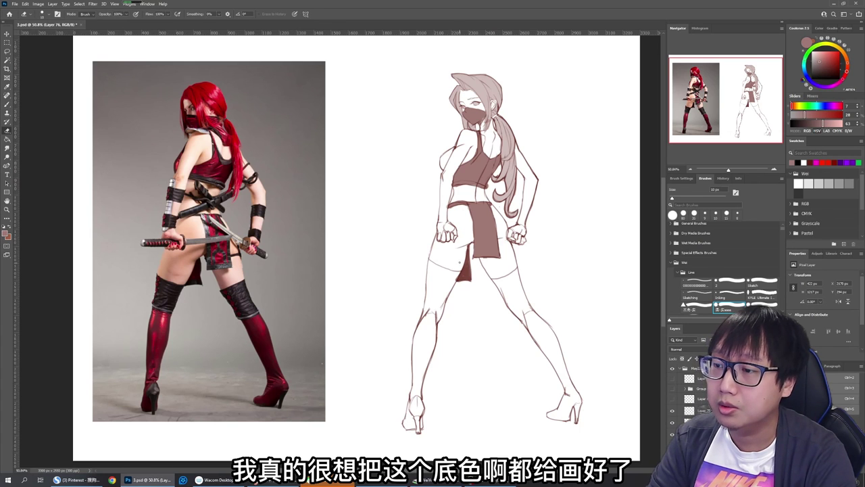
{"action": "key", "text": "b"}
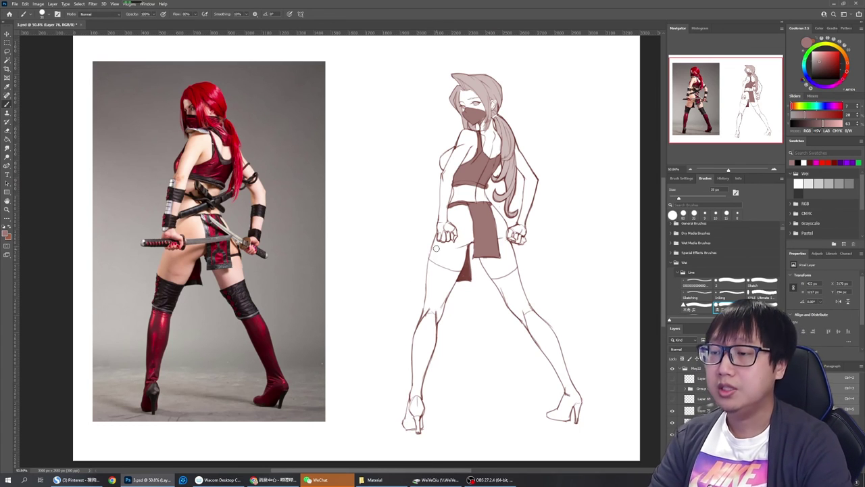
{"action": "key", "text": "bracketright"}
{"action": "key", "text": "bracketright"}
{"action": "key", "text": "bracketright"}
{"action": "left_click_drag", "start_coordinate": [423, 257], "coordinate": [450, 277]}
{"action": "key", "text": "ctrl+z"}
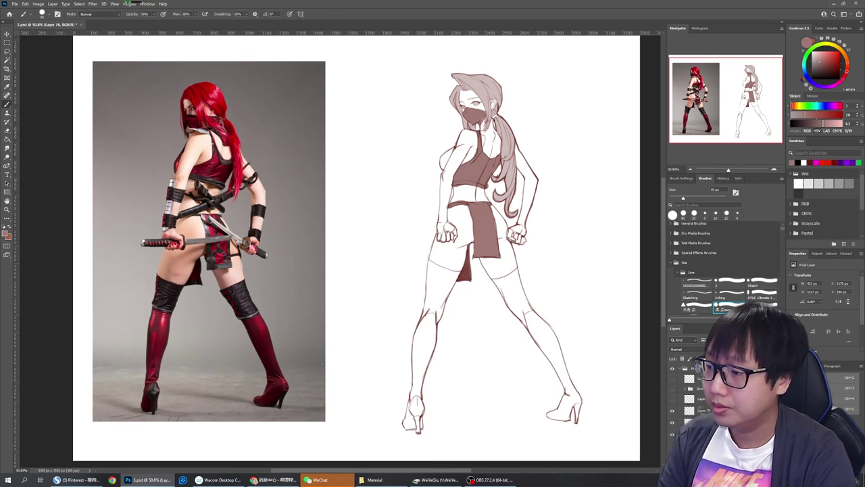
Select the figure's silhouette from the line art layer and paint both thigh-high boots with a light tone at 50% opacity on the colour layer
{"action": "key", "text": "w"}
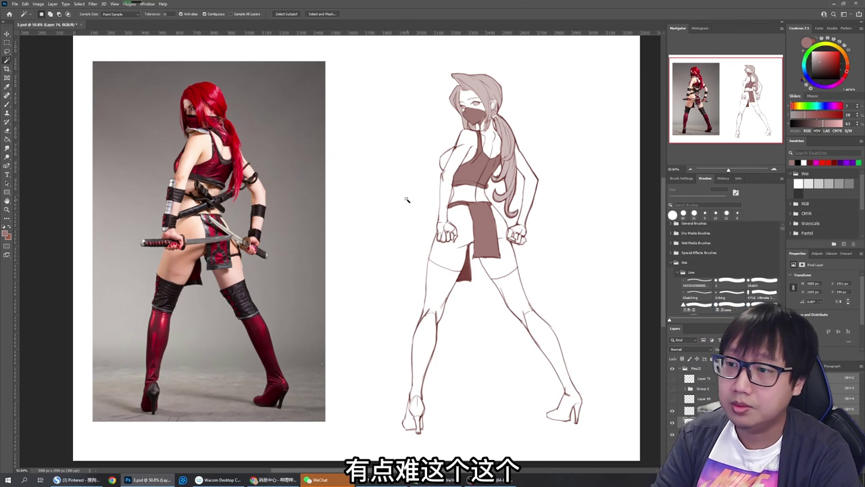
{"action": "left_click", "coordinate": [408, 200]}
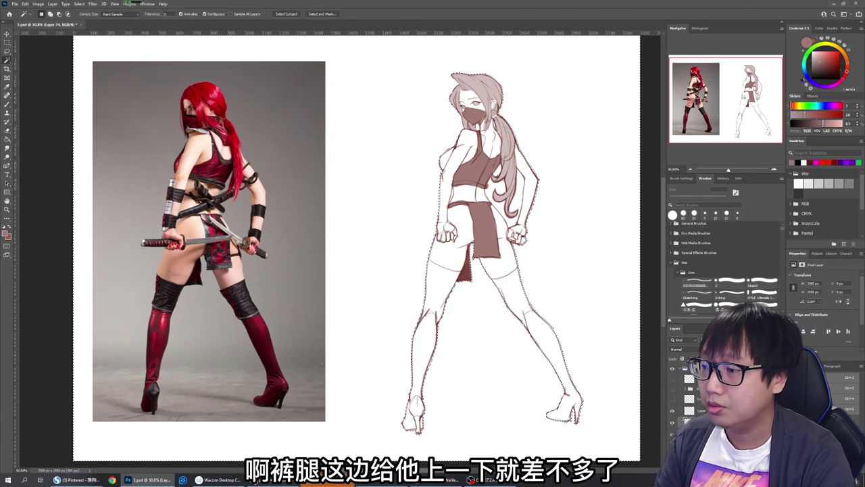
{"action": "key", "text": "b"}
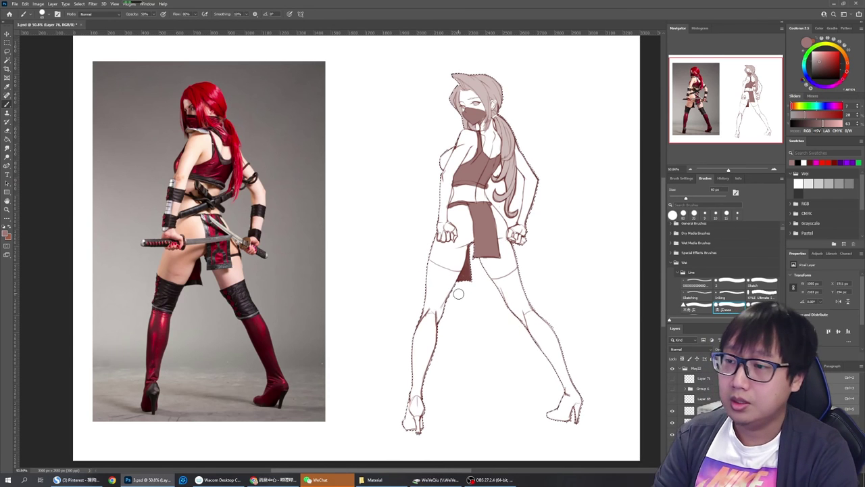
{"action": "mouse_move", "coordinate": [427, 264]}
{"action": "left_mouse_down"}
{"action": "mouse_move", "coordinate": [452, 276]}
{"action": "mouse_move", "coordinate": [427, 271]}
{"action": "mouse_move", "coordinate": [437, 300]}
{"action": "mouse_move", "coordinate": [406, 429]}
{"action": "mouse_move", "coordinate": [433, 388]}
{"action": "mouse_move", "coordinate": [435, 333]}
{"action": "mouse_move", "coordinate": [412, 342]}
{"action": "mouse_move", "coordinate": [413, 332]}
{"action": "mouse_move", "coordinate": [429, 337]}
{"action": "mouse_move", "coordinate": [457, 274]}
{"action": "left_mouse_up"}
{"action": "key", "text": "e"}
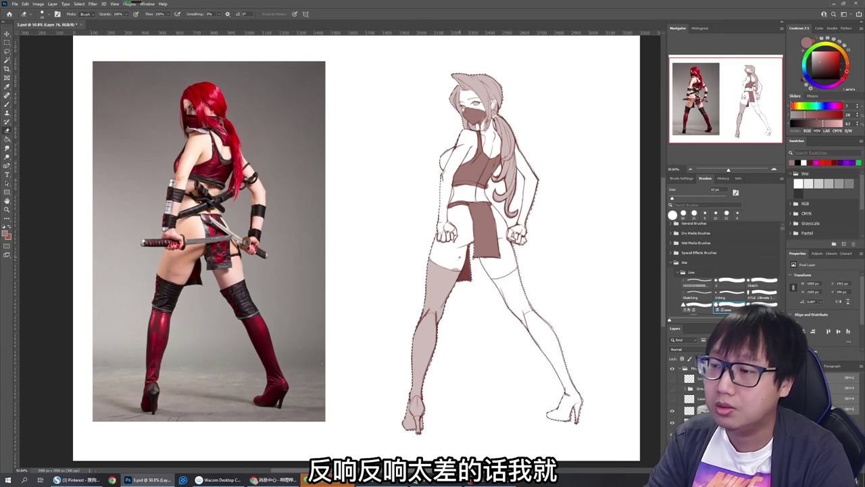
{"action": "key", "text": "b"}
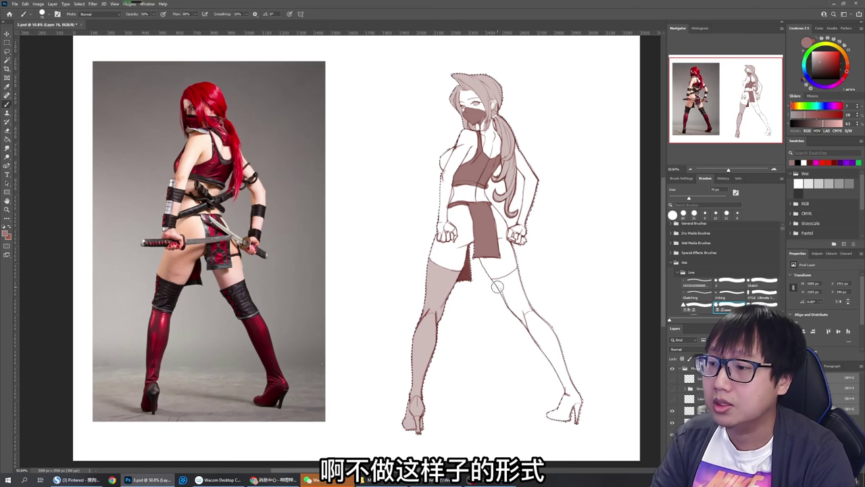
{"action": "mouse_move", "coordinate": [498, 275]}
{"action": "left_mouse_down"}
{"action": "mouse_move", "coordinate": [522, 279]}
{"action": "mouse_move", "coordinate": [492, 298]}
{"action": "mouse_move", "coordinate": [543, 289]}
{"action": "mouse_move", "coordinate": [519, 349]}
{"action": "mouse_move", "coordinate": [548, 347]}
{"action": "mouse_move", "coordinate": [573, 325]}
{"action": "mouse_move", "coordinate": [578, 353]}
{"action": "mouse_move", "coordinate": [552, 403]}
{"action": "mouse_move", "coordinate": [565, 368]}
{"action": "mouse_move", "coordinate": [579, 371]}
{"action": "mouse_move", "coordinate": [581, 416]}
{"action": "left_mouse_up"}
Sample the dark tone of the small flap, paint both shoe heels with a smaller brush, and clear the silhouette selection
{"action": "left_click", "coordinate": [466, 276], "text": "alt"}
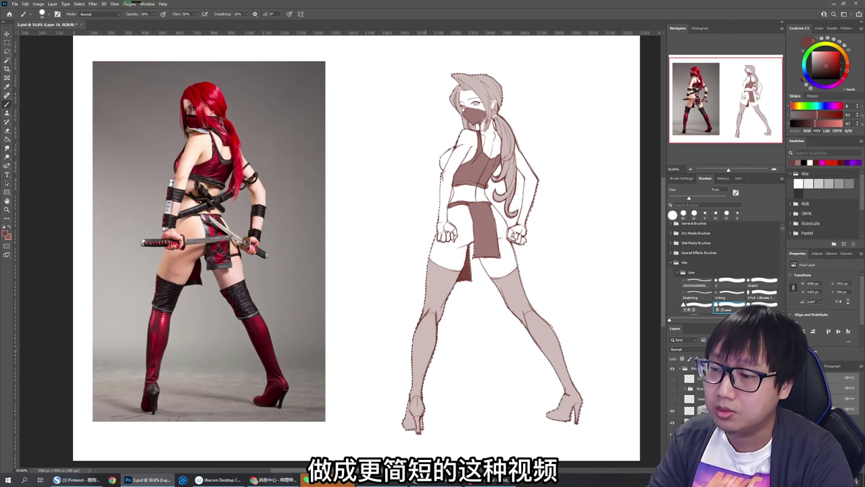
{"action": "key", "text": "bracketleft"}
{"action": "key", "text": "bracketleft"}
{"action": "key", "text": "bracketleft"}
{"action": "key", "text": "bracketleft"}
{"action": "key", "text": "bracketleft"}
{"action": "left_click_drag", "start_coordinate": [418, 418], "coordinate": [419, 431]}
{"action": "left_click_drag", "start_coordinate": [579, 400], "coordinate": [574, 417]}
{"action": "key", "text": "ctrl+d"}
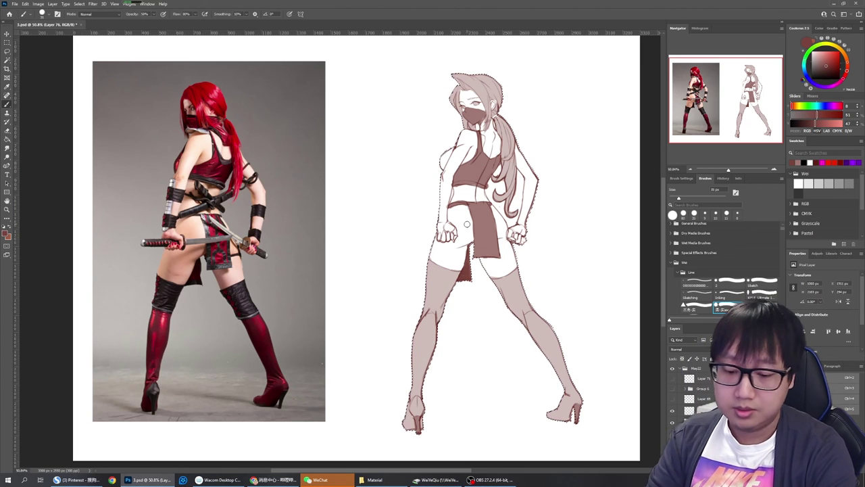
Try to touch up the chest outline on the line art layer with a small brush at 100% opacity
{"action": "key", "text": "m"}
{"action": "key", "text": "b"}
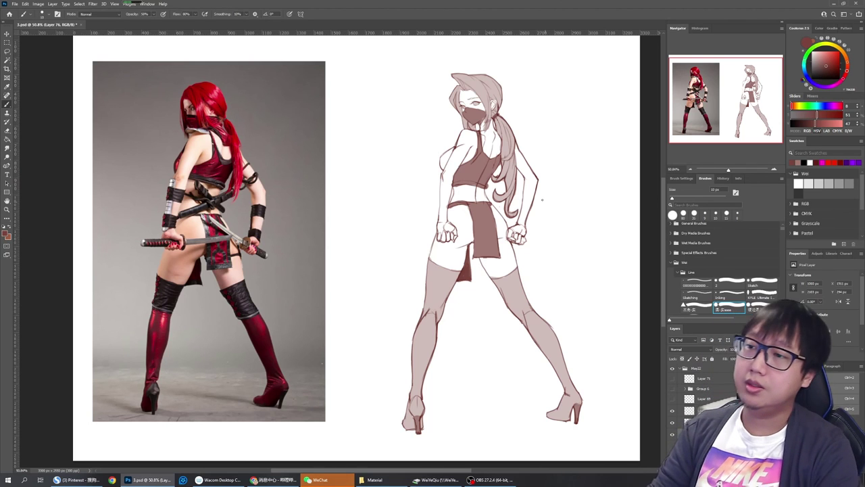
{"action": "key", "text": "e"}
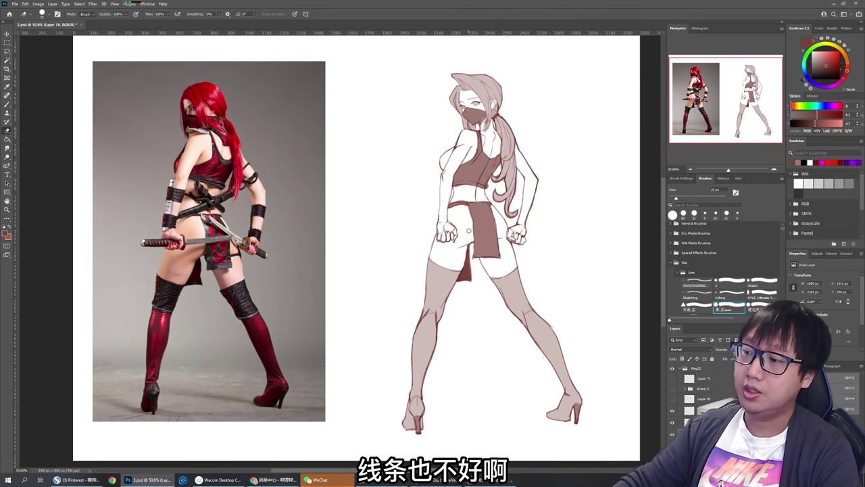
{"action": "key", "text": "b"}
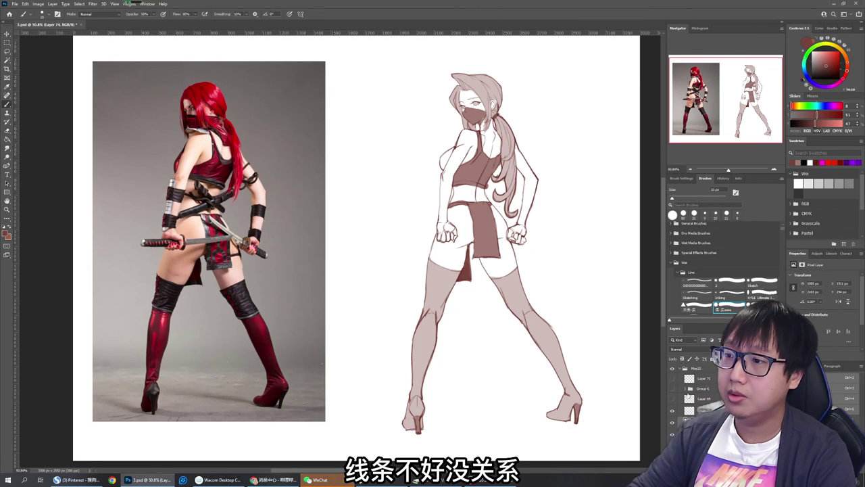
{"action": "key", "text": "bracketright"}
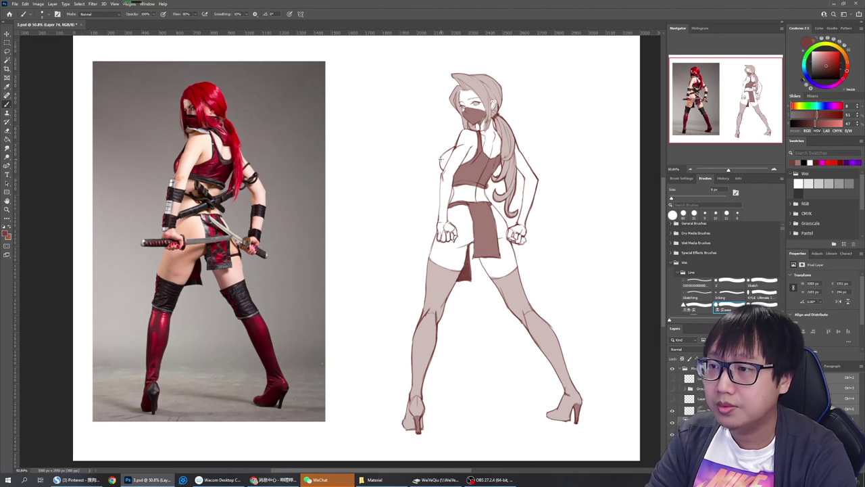
{"action": "key", "text": "ctrl+z"}
Choose brush preset 2 at a small size and try to redraw the chest and left leg outlines on the line art layer
{"action": "left_click", "coordinate": [729, 281]}
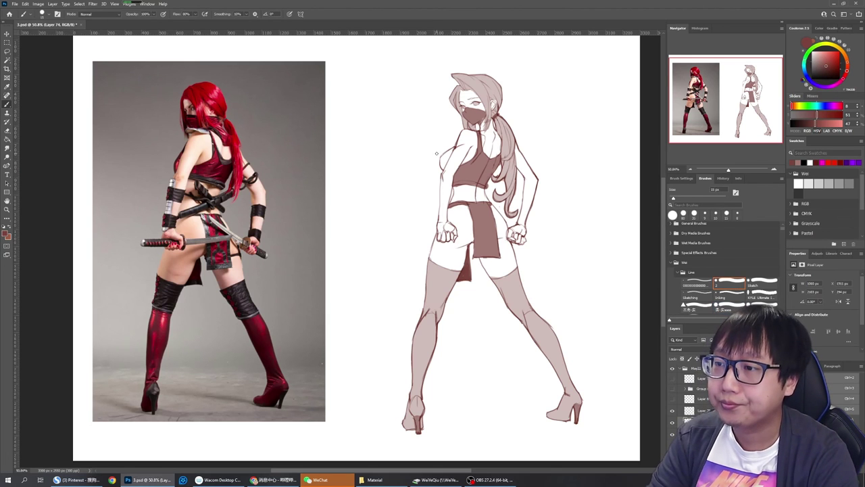
{"action": "key", "text": "bracketleft"}
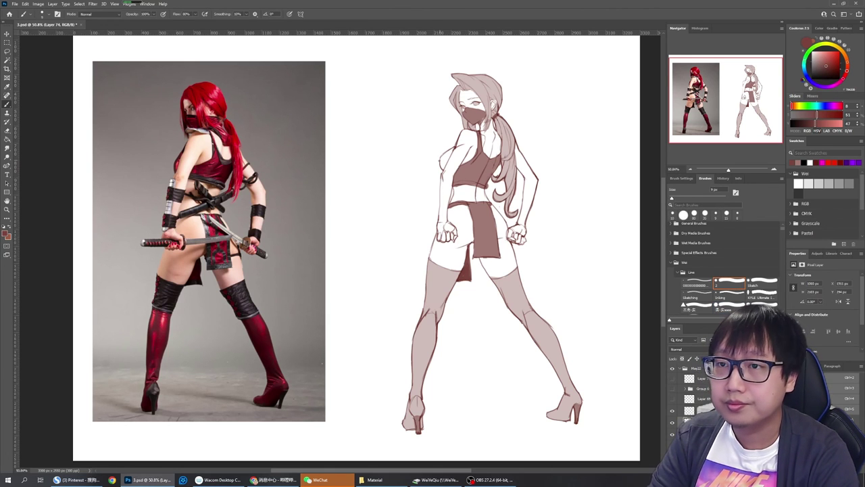
{"action": "left_click_drag", "start_coordinate": [444, 167], "coordinate": [443, 171]}
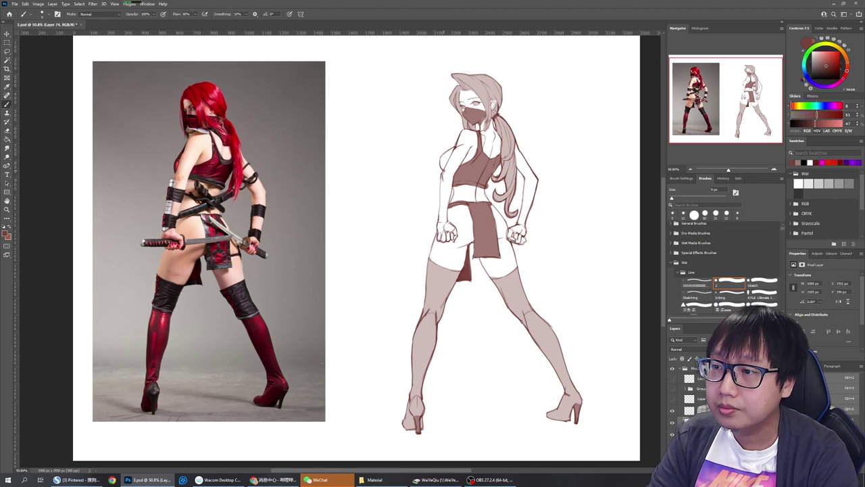
{"action": "key", "text": "ctrl+z"}
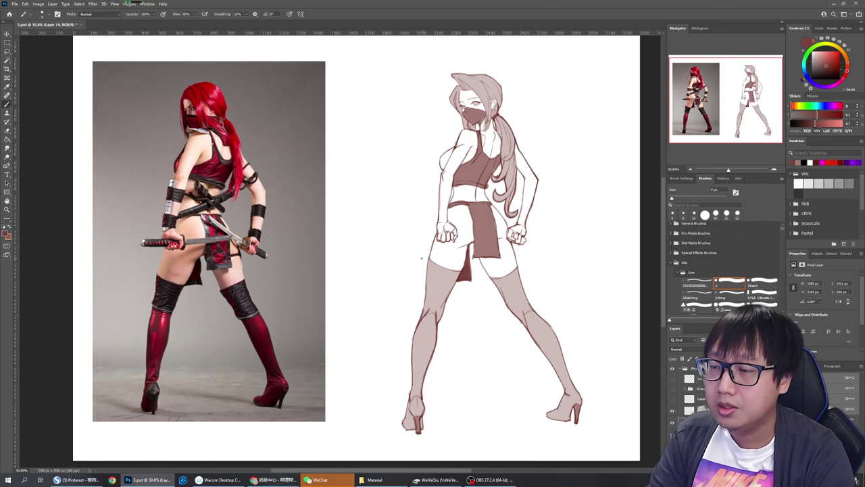
{"action": "left_click_drag", "start_coordinate": [428, 272], "coordinate": [423, 311]}
{"action": "key", "text": "ctrl+z"}
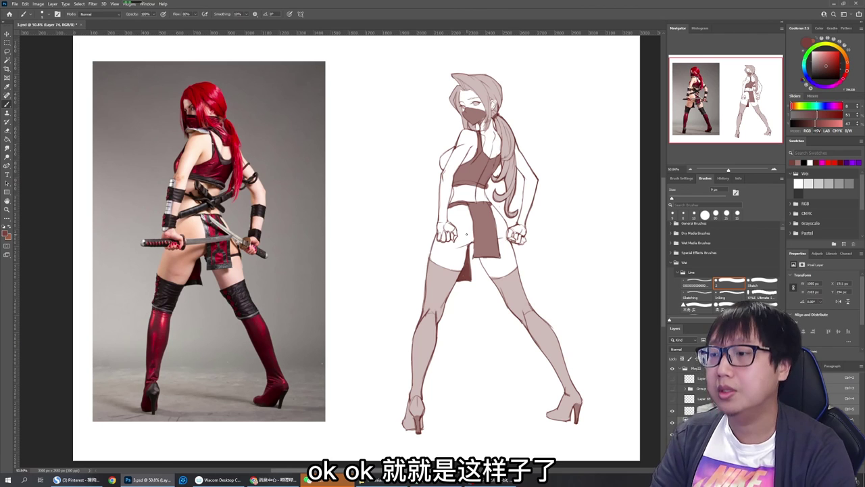